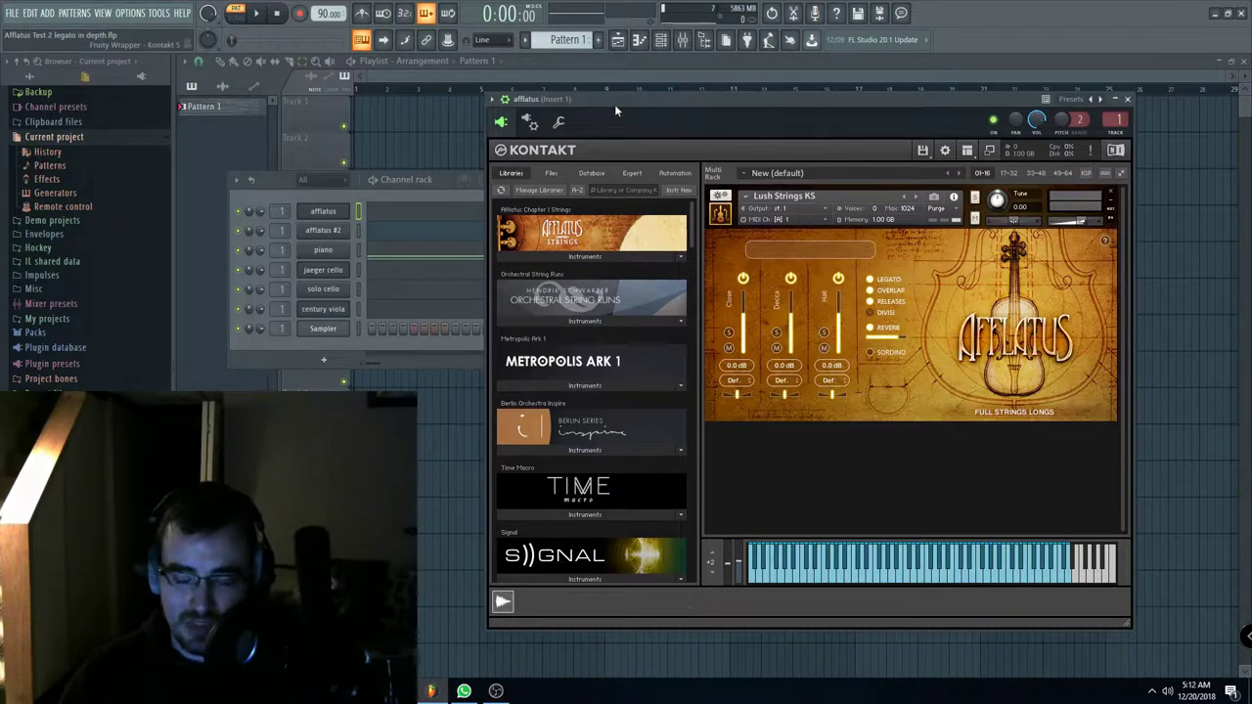
# Step: Browse the Experimental, Pads and Ensembles folders of the Afflatus Chapter I Strings library in Kontakt
pyautogui.moveTo(642, 102); pyautogui.dragTo(528, 104)
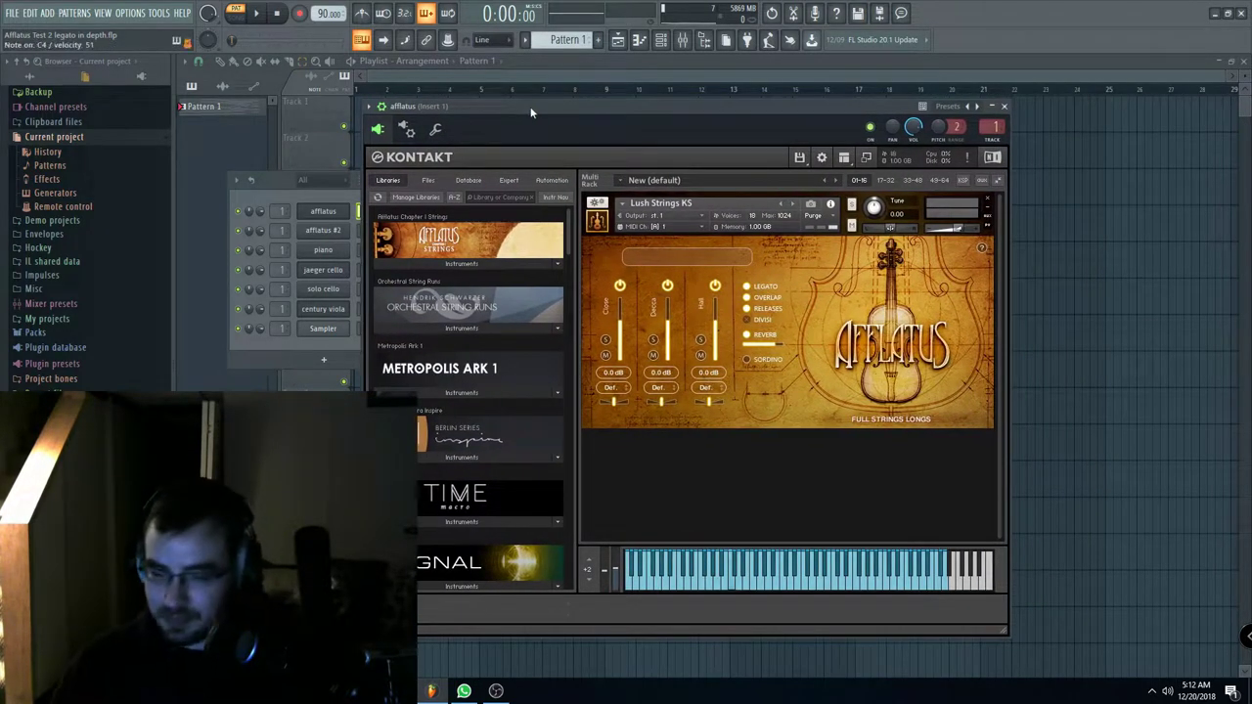
pyautogui.click(505, 266)
pyautogui.click(423, 280)
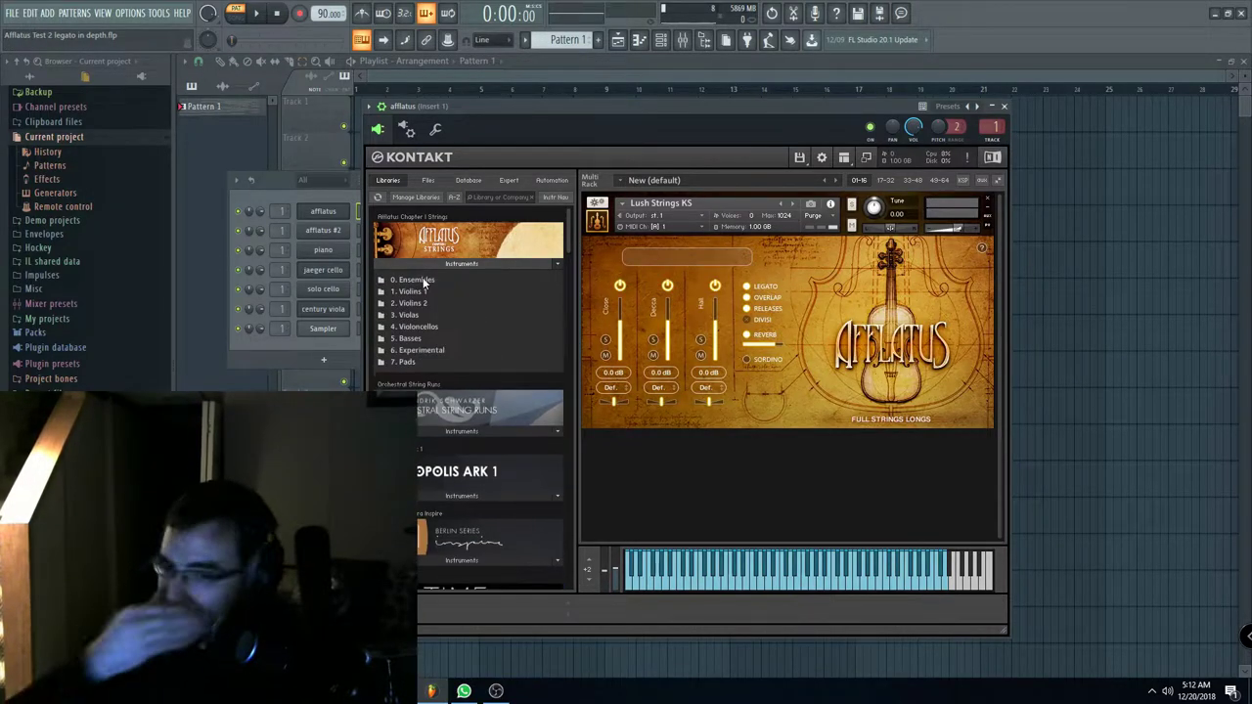
pyautogui.click(421, 350)
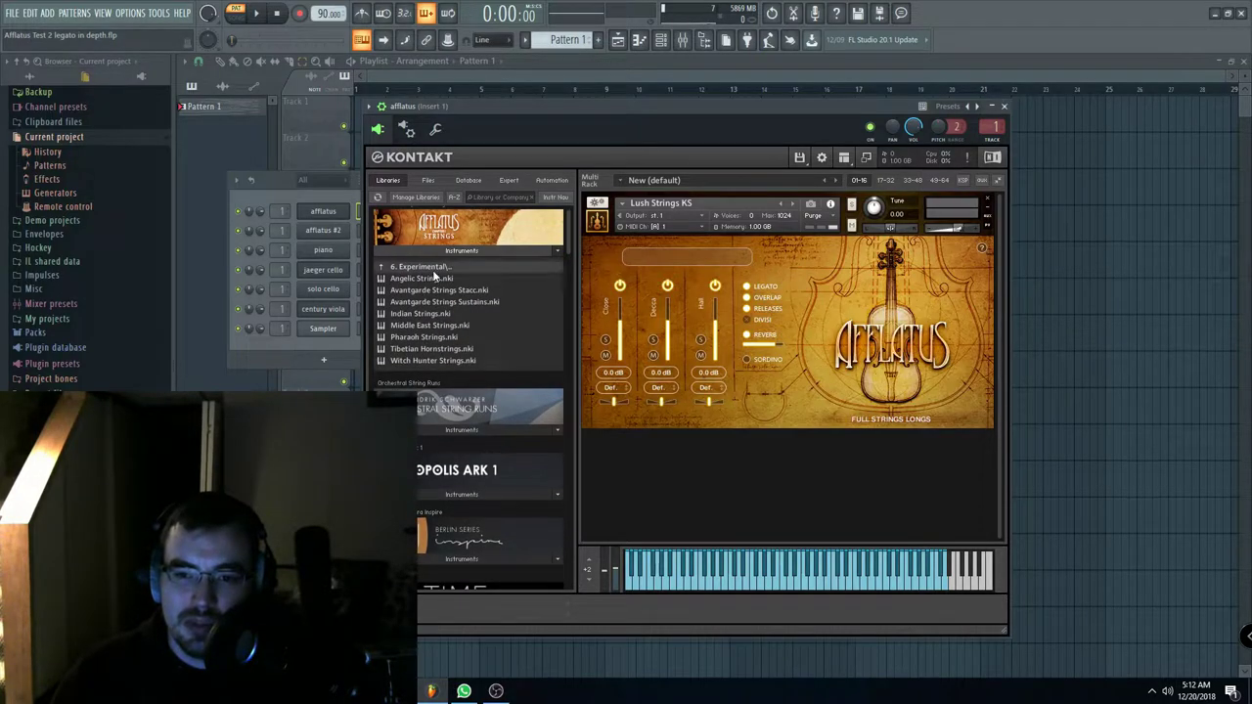
pyautogui.click(415, 266)
pyautogui.click(405, 347)
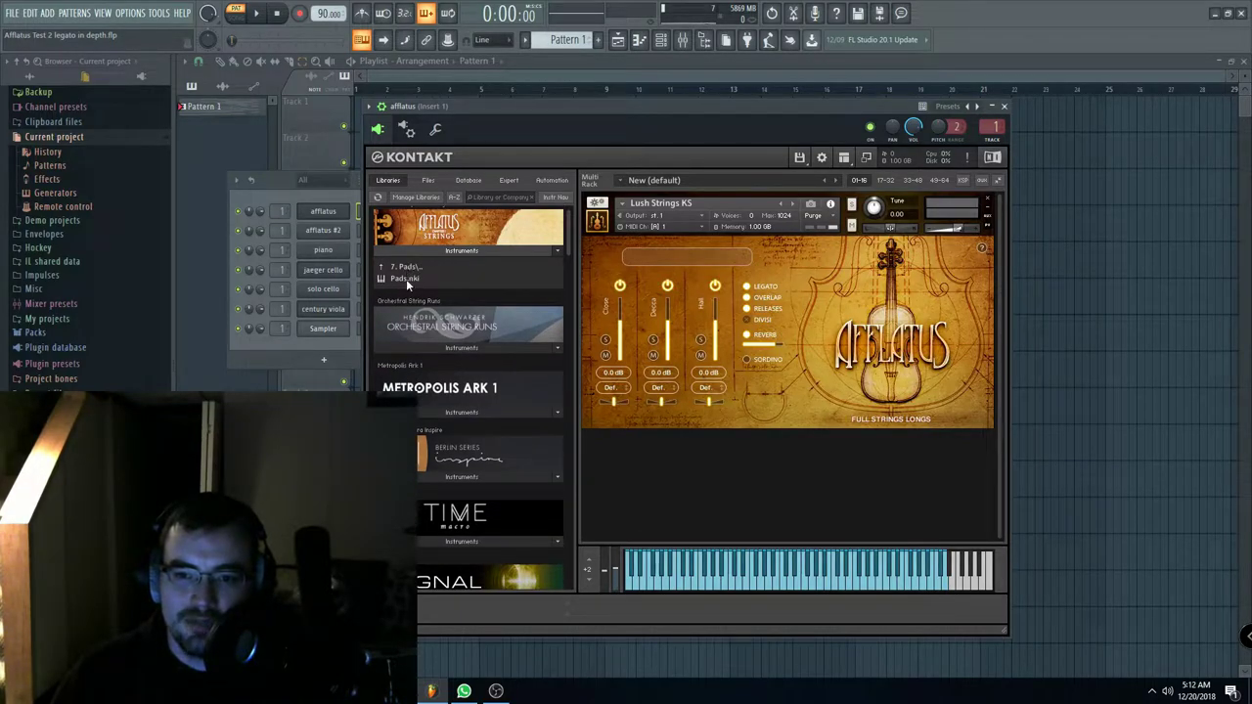
pyautogui.click(408, 268)
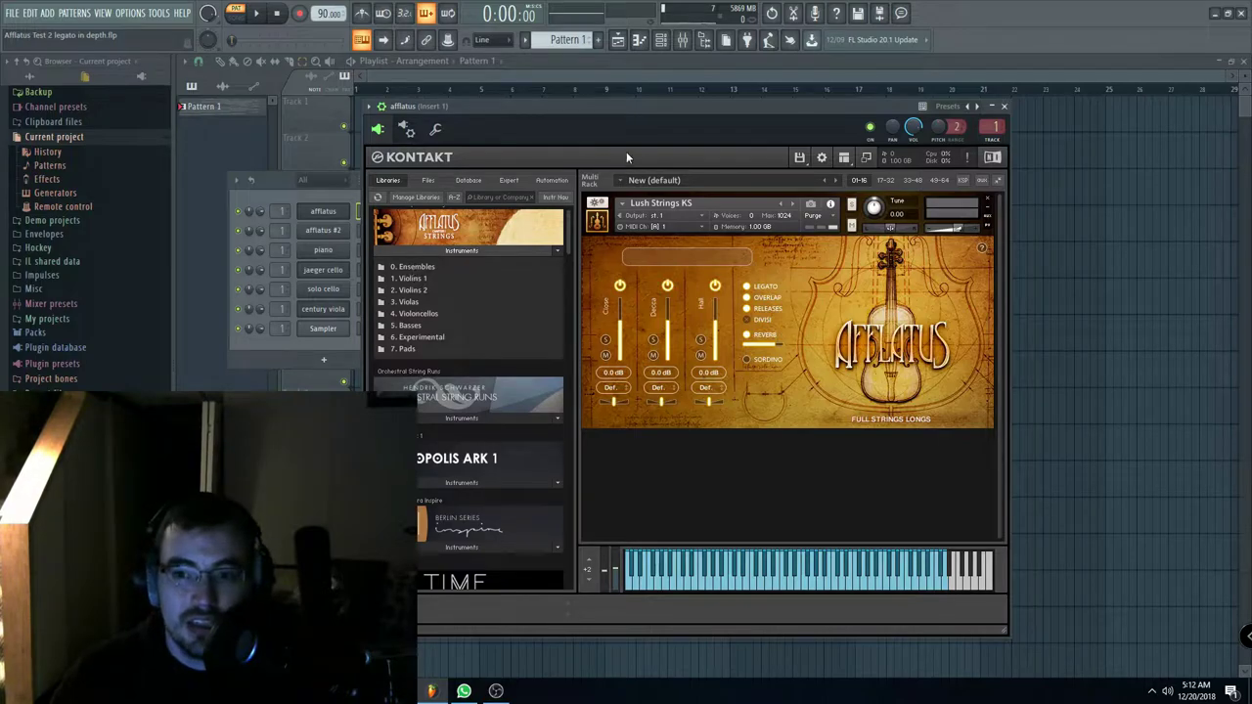
pyautogui.moveTo(653, 104); pyautogui.dragTo(607, 100)
pyautogui.click(377, 265)
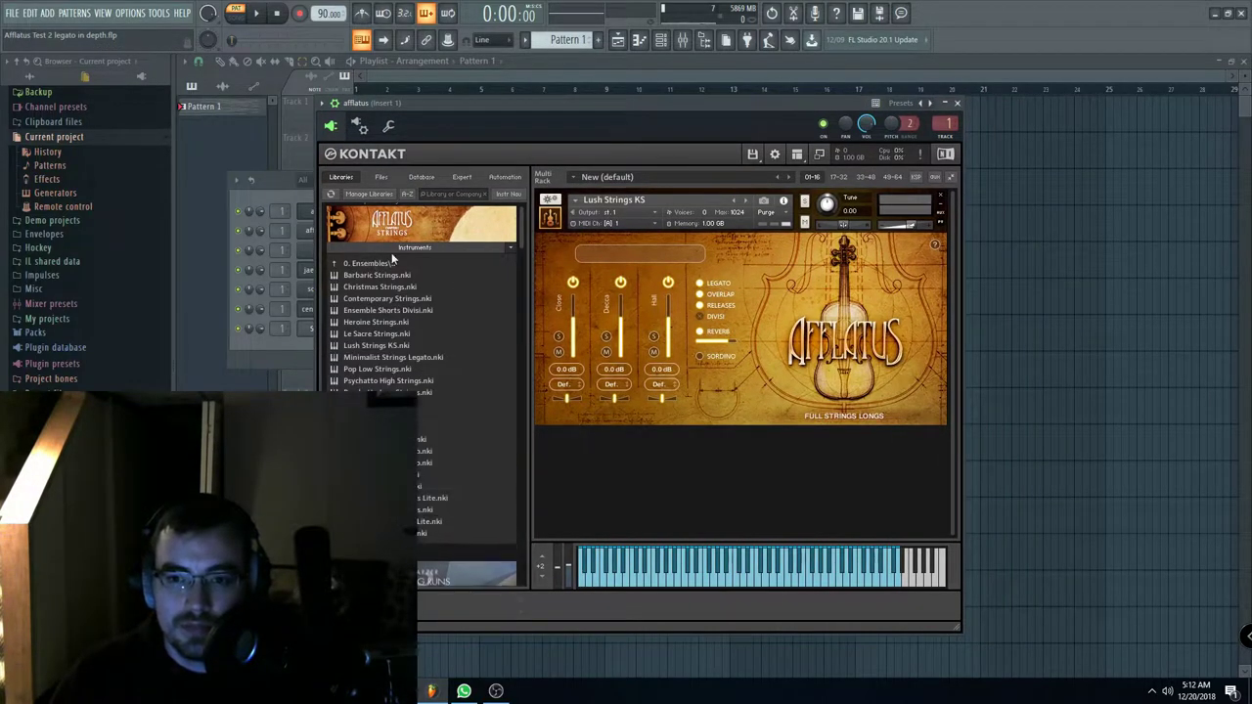
# Step: Solo the afflatus channel and reposition the Kontakt and Channel rack windows
pyautogui.moveTo(537, 122); pyautogui.dragTo(640, 117)
pyautogui.rightClick(239, 212)
pyautogui.click(247, 219)
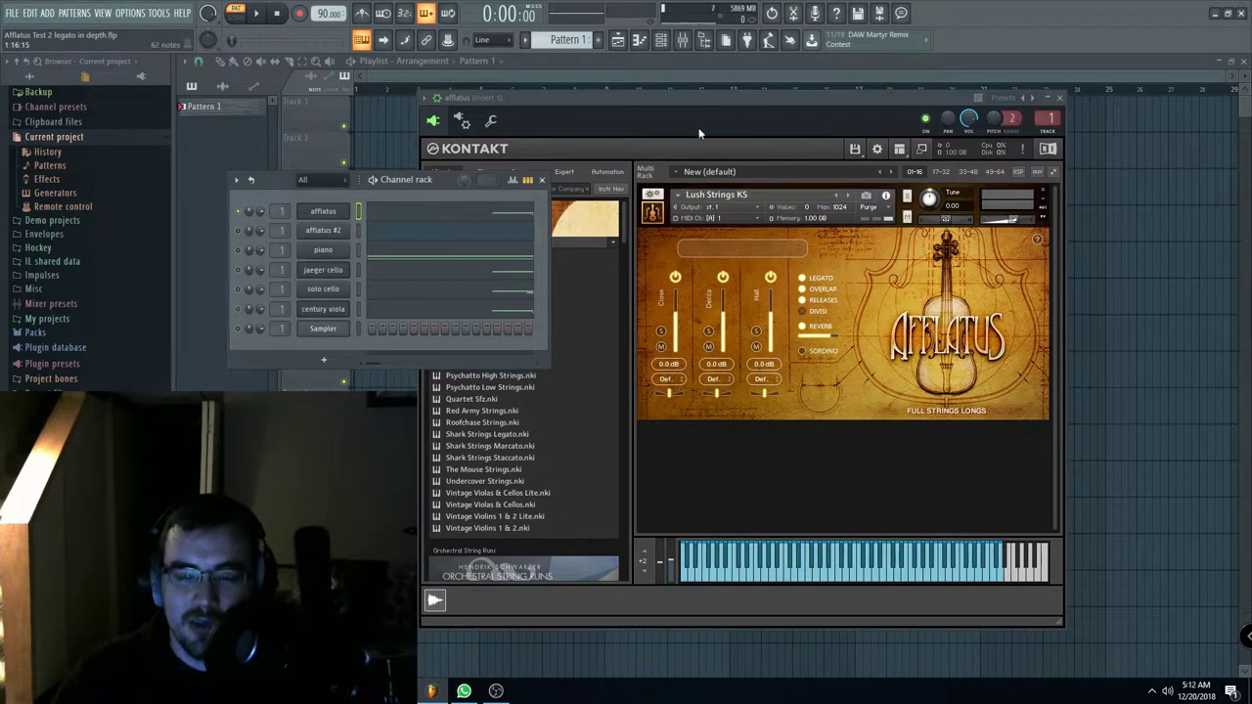
pyautogui.moveTo(712, 95); pyautogui.dragTo(678, 93)
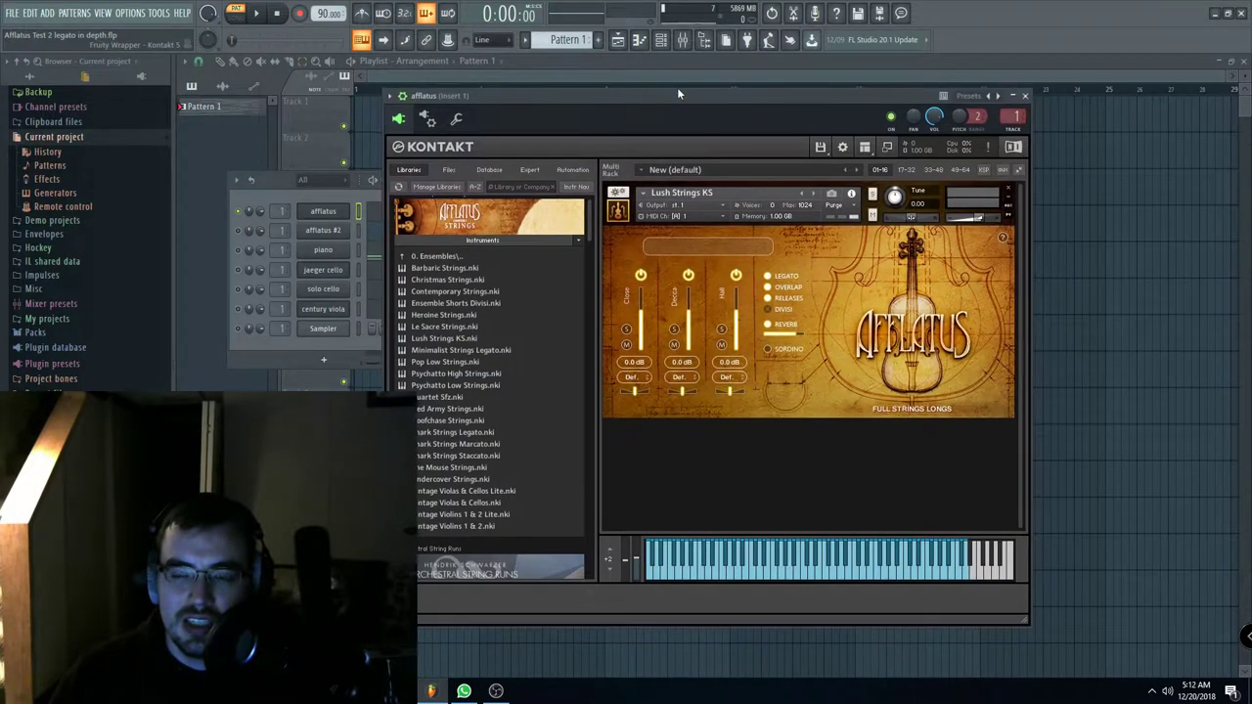
pyautogui.click(257, 201)
pyautogui.moveTo(446, 184); pyautogui.dragTo(394, 193)
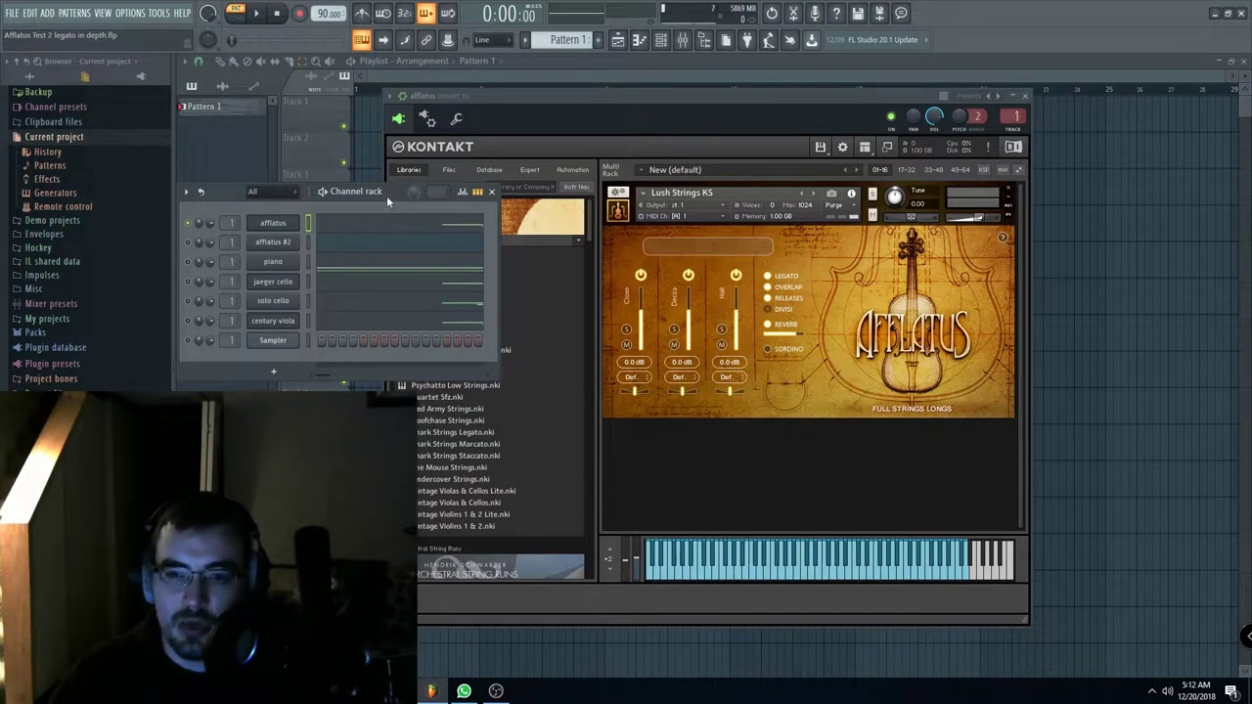
pyautogui.moveTo(398, 193); pyautogui.dragTo(389, 142)
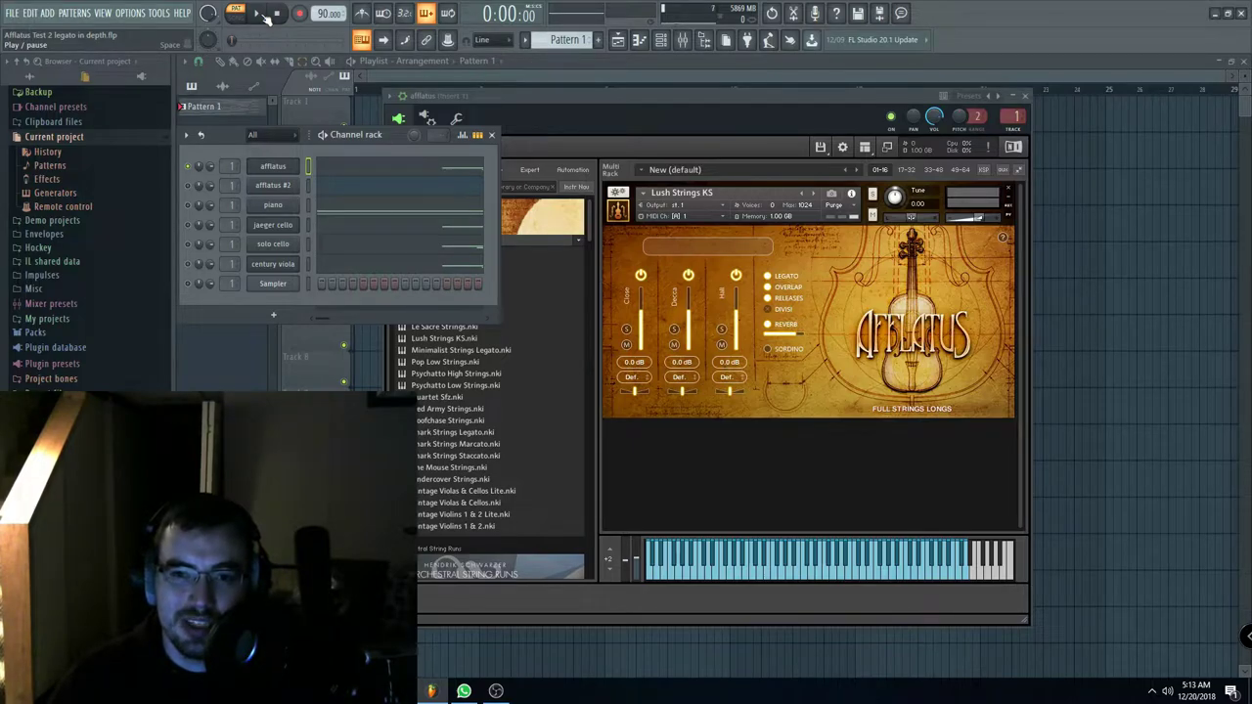
# Step: Open the afflatus channel's piano roll, examine its repeated-note pattern and play the opening bars
pyautogui.click(347, 170)
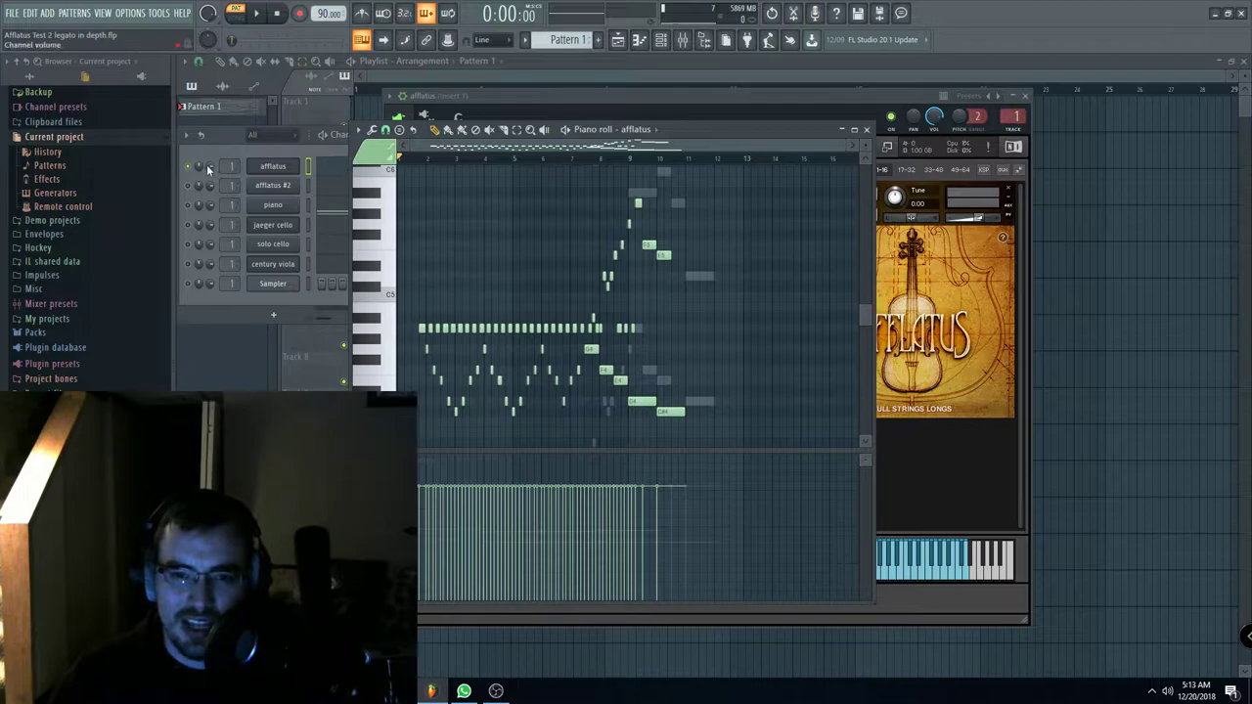
pyautogui.click(197, 164)
pyautogui.click(691, 148)
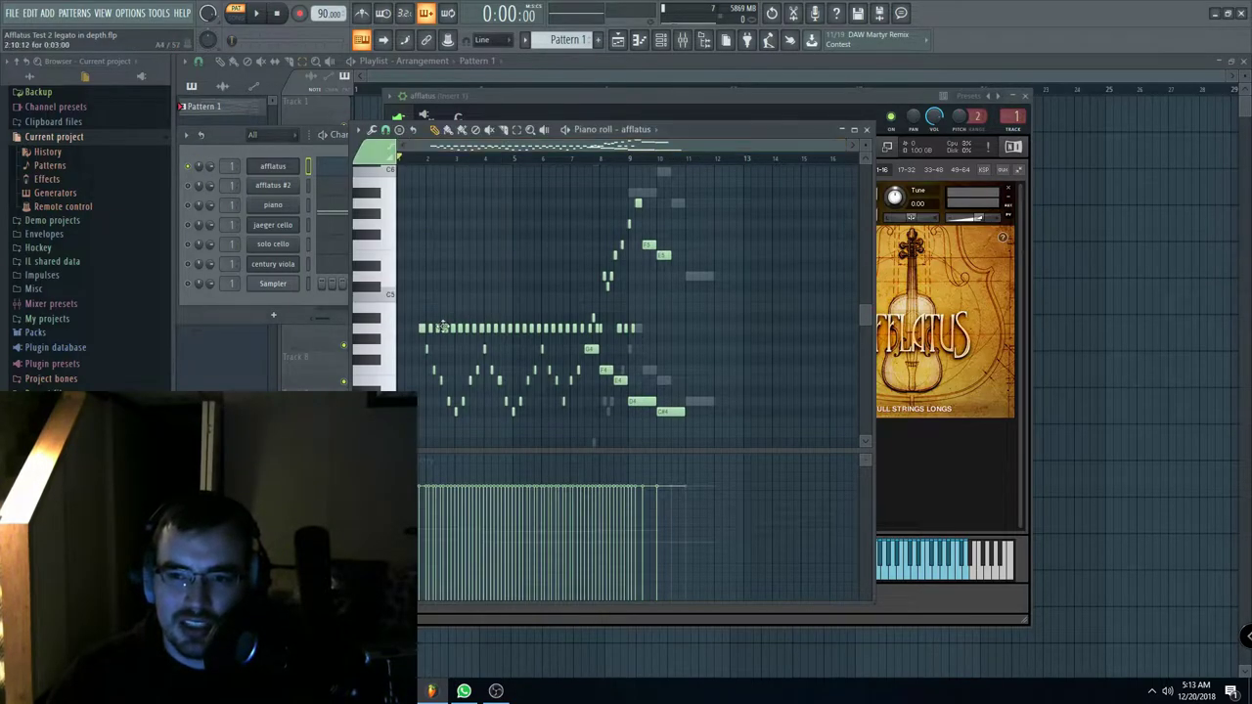
pyautogui.scroll(-2, 421, 297)
pyautogui.scroll(5, 410, 300)
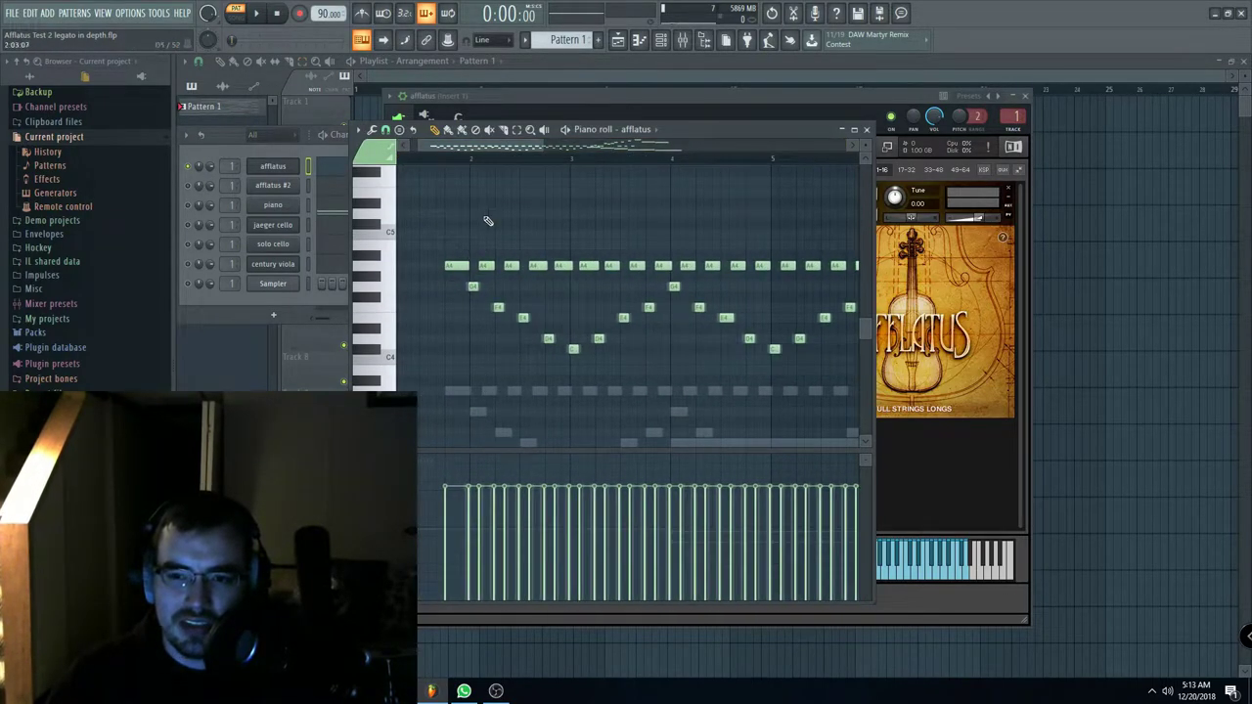
pyautogui.hscroll(-1, 512, 151)
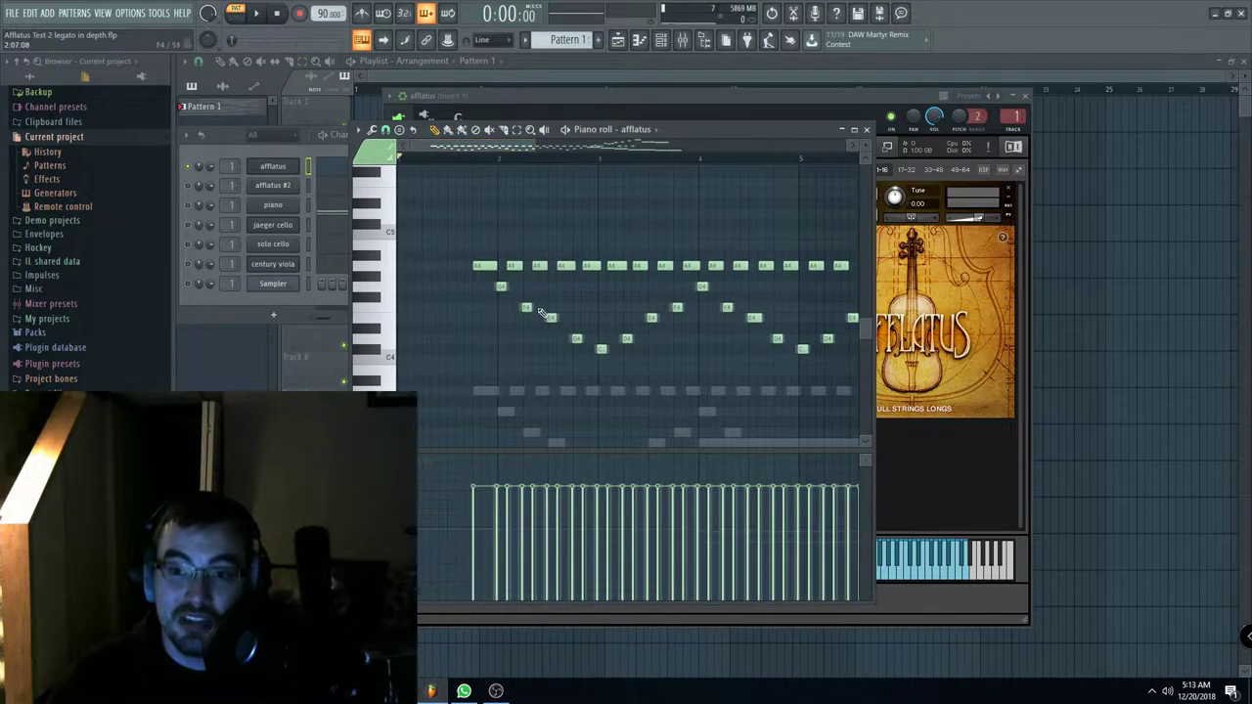
pyautogui.scroll(-2, 506, 281)
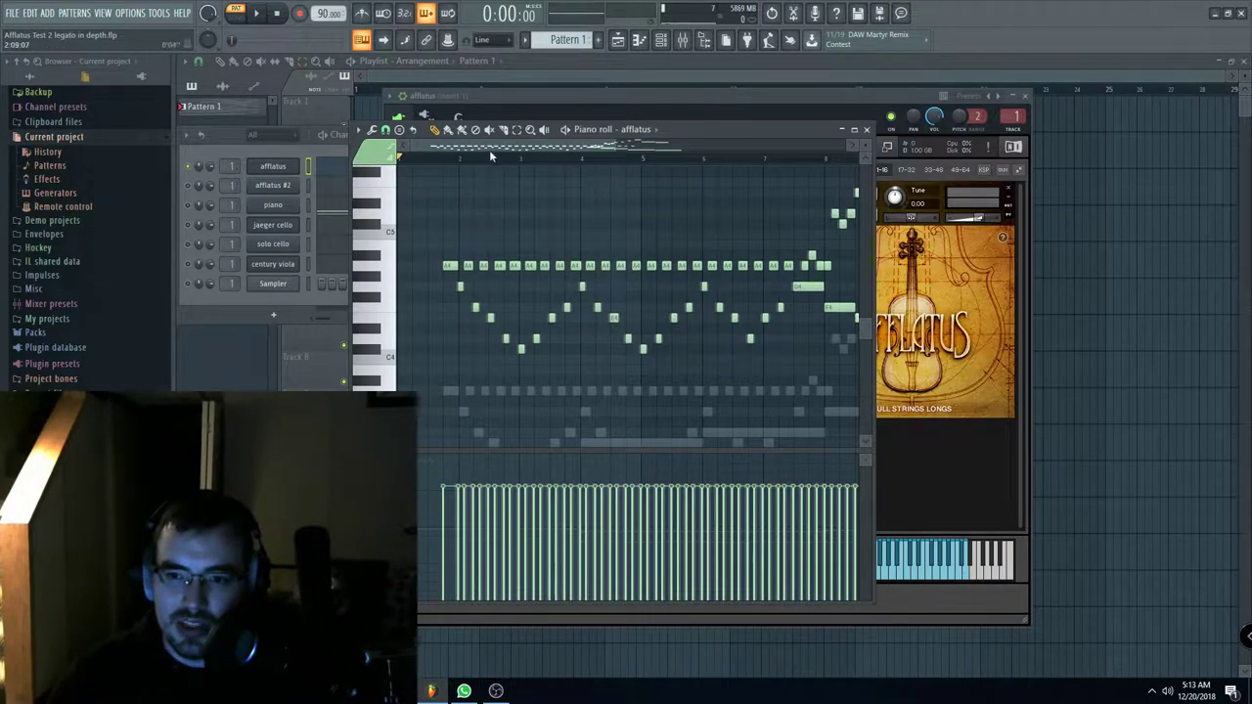
pyautogui.click(258, 21)
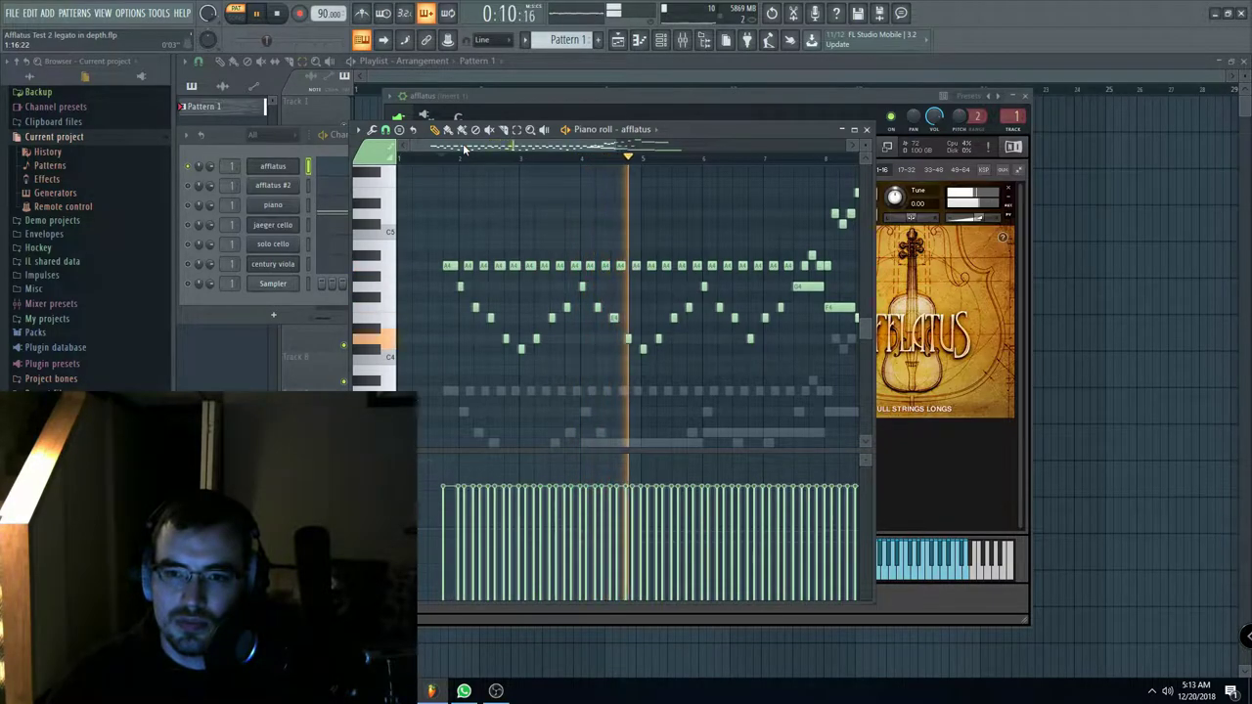
pyautogui.click(279, 17)
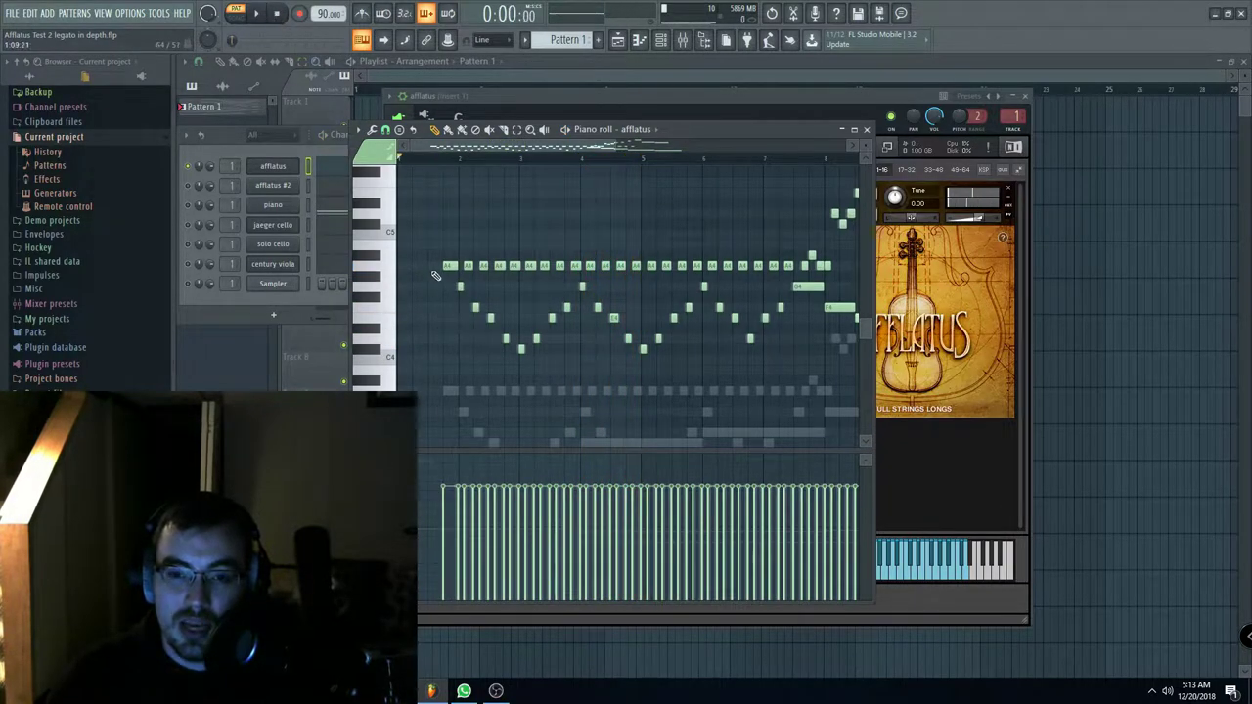
# Step: Solo the century viola channel, open its piano roll and play the same pattern for comparison
pyautogui.rightClick(189, 268)
pyautogui.click(205, 276)
pyautogui.click(366, 262)
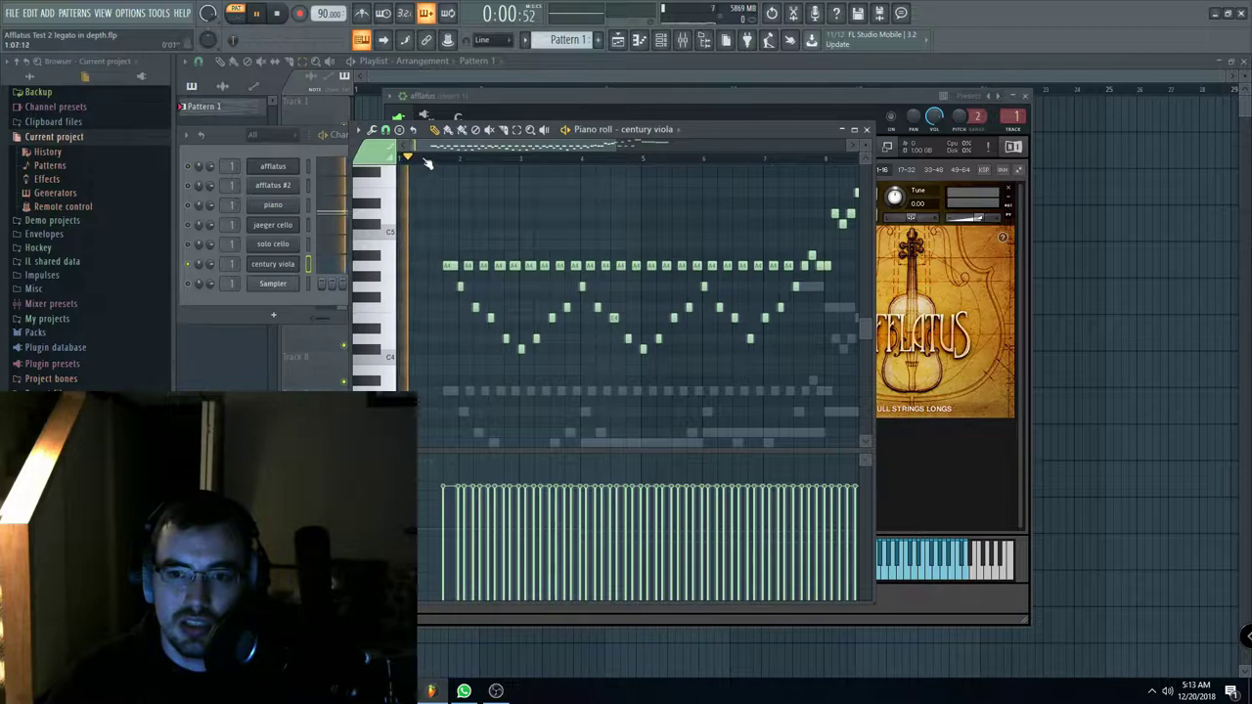
pyautogui.scroll(2, 433, 298)
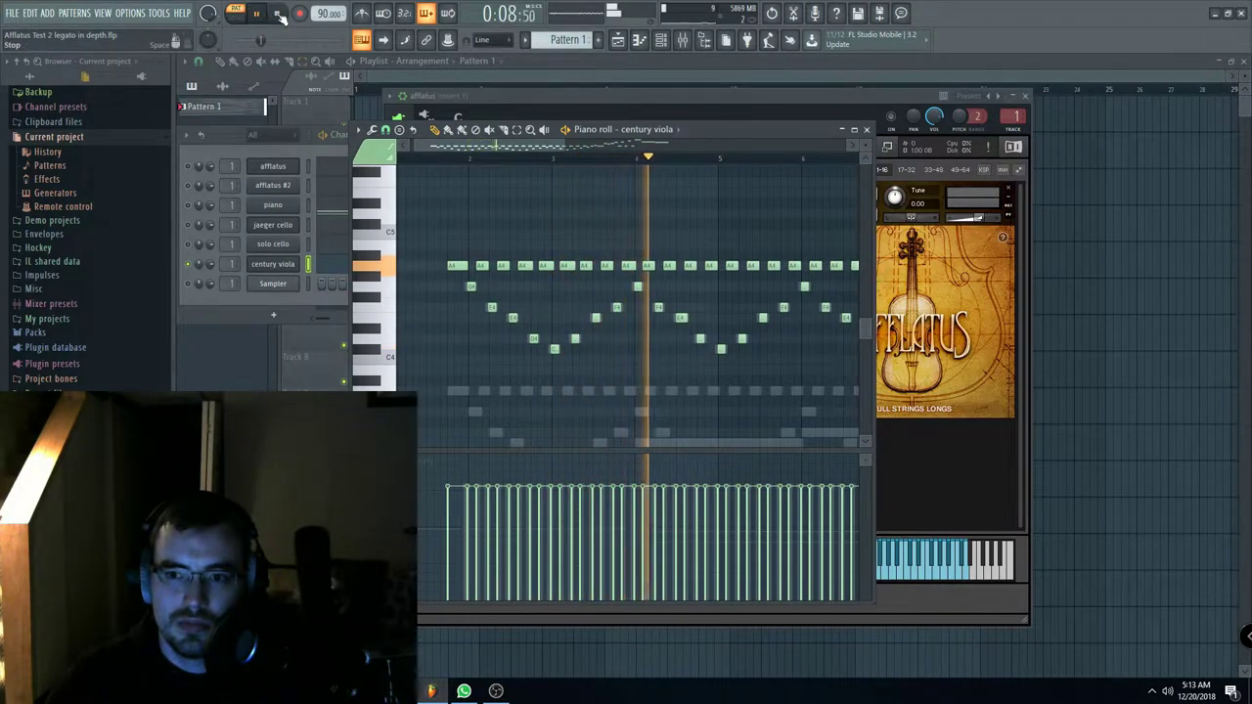
# Step: Open the century viola's Kontakt instrument, adjust its modulation wheel during playback and stop the pattern
pyautogui.click(273, 264)
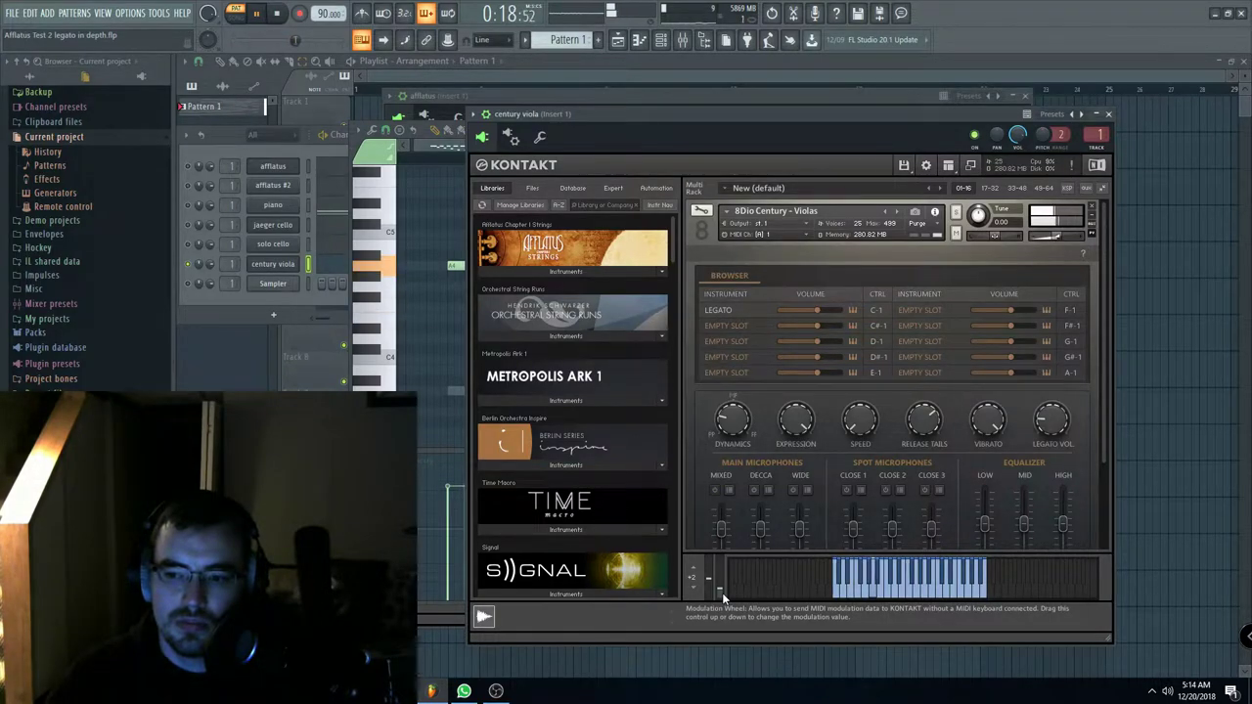
pyautogui.moveTo(723, 589)
pyautogui.mouseDown()
pyautogui.moveTo(725, 542)
pyautogui.moveTo(729, 587)
pyautogui.mouseUp()
pyautogui.press('space')
pyautogui.moveTo(817, 116); pyautogui.dragTo(734, 106)
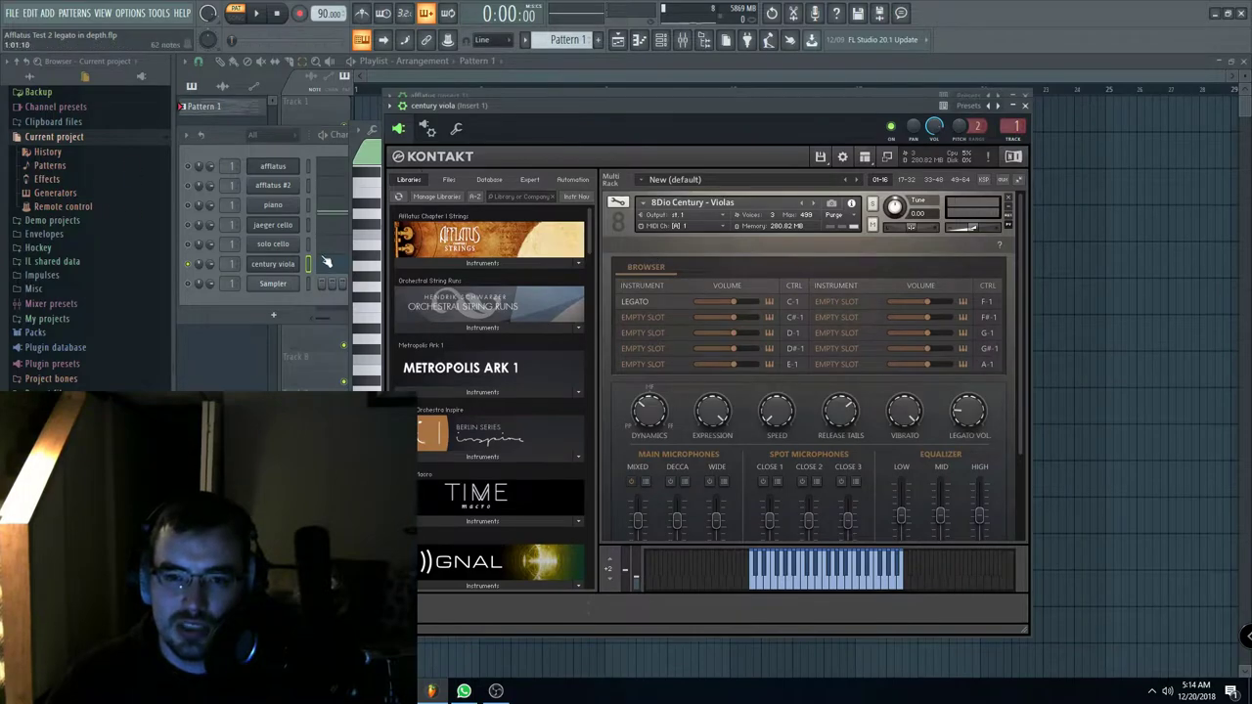
# Step: Solo the afflatus channel again, play the pattern and bring up its Lush Strings KS instrument beside the Channel rack
pyautogui.click(191, 168)
pyautogui.rightClick(188, 168)
pyautogui.click(203, 176)
pyautogui.click(256, 13)
pyautogui.click(282, 171)
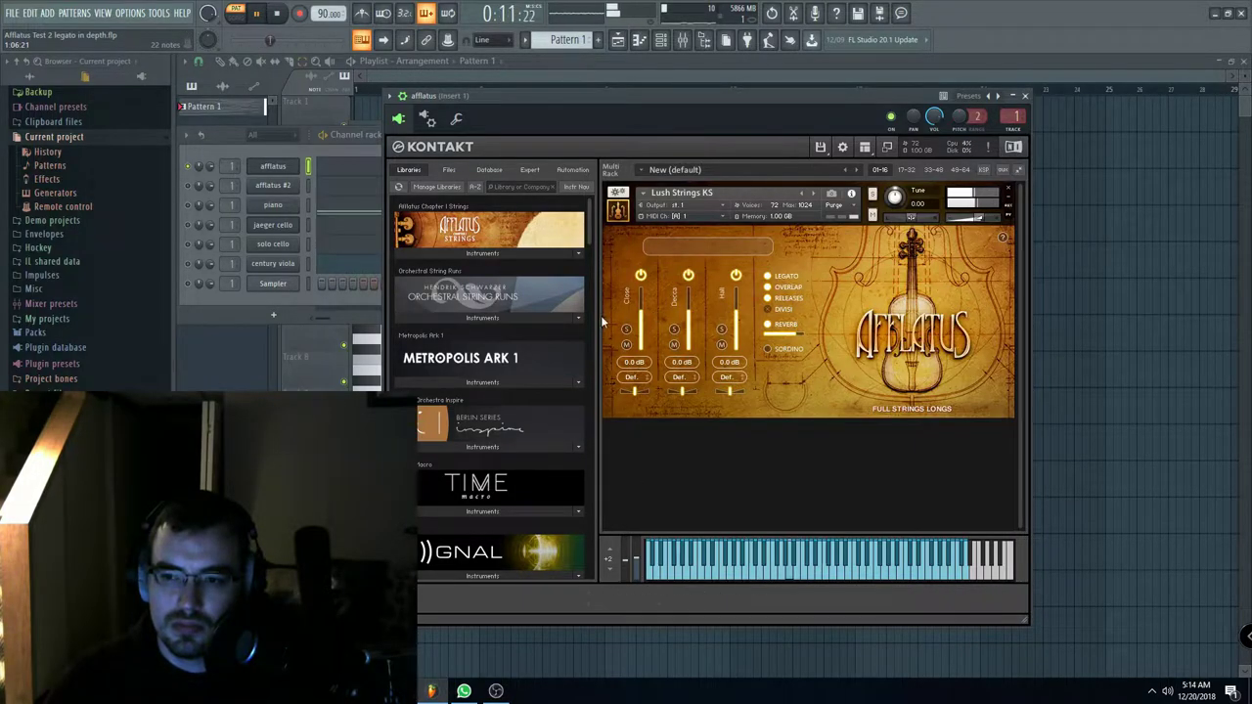
pyautogui.click(377, 142)
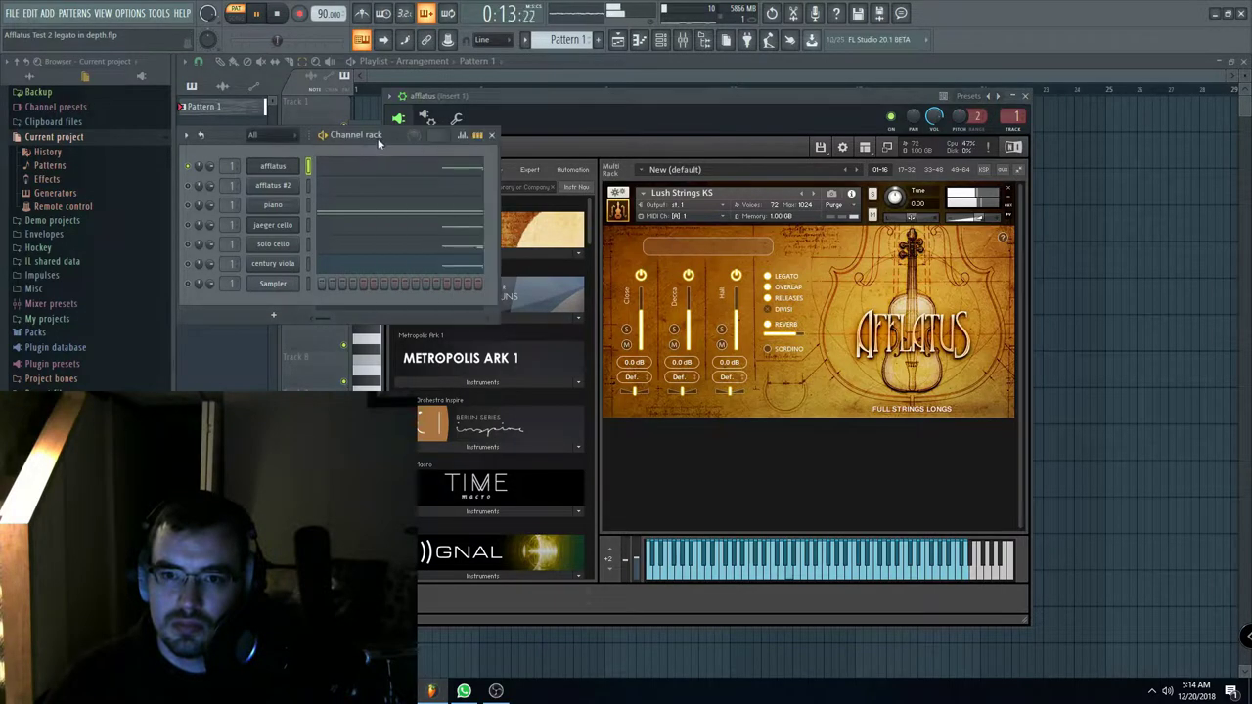
pyautogui.moveTo(377, 137); pyautogui.dragTo(404, 145)
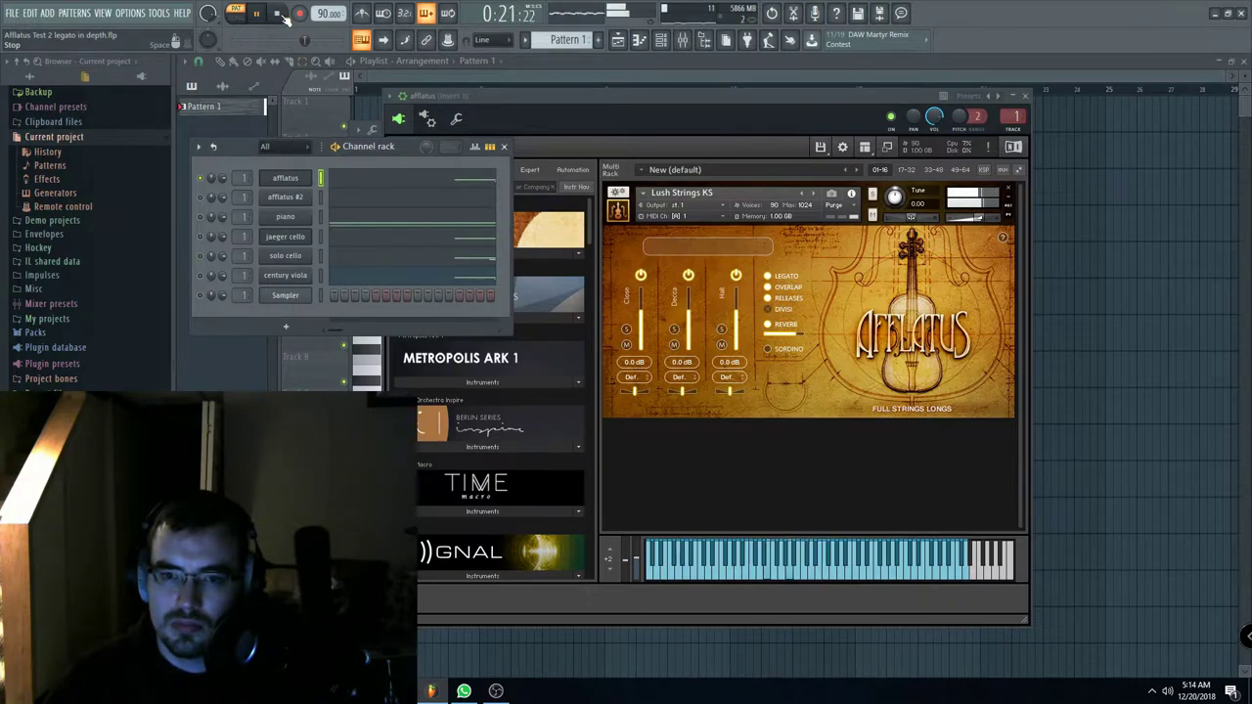
# Step: Open the afflatus piano roll and replay the passage from bar 8 to inspect its overlapping legato lines
pyautogui.click(368, 173)
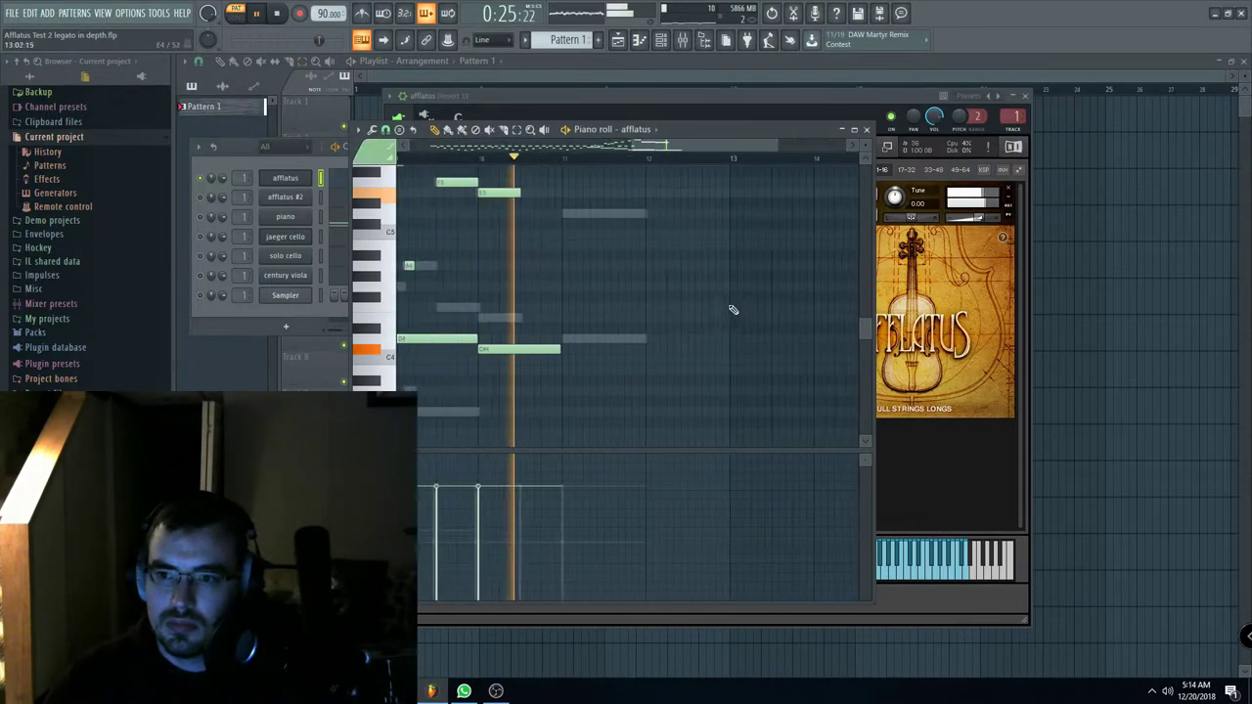
pyautogui.moveTo(661, 146); pyautogui.dragTo(606, 148)
pyautogui.click(508, 157)
pyautogui.scroll(3, 516, 162)
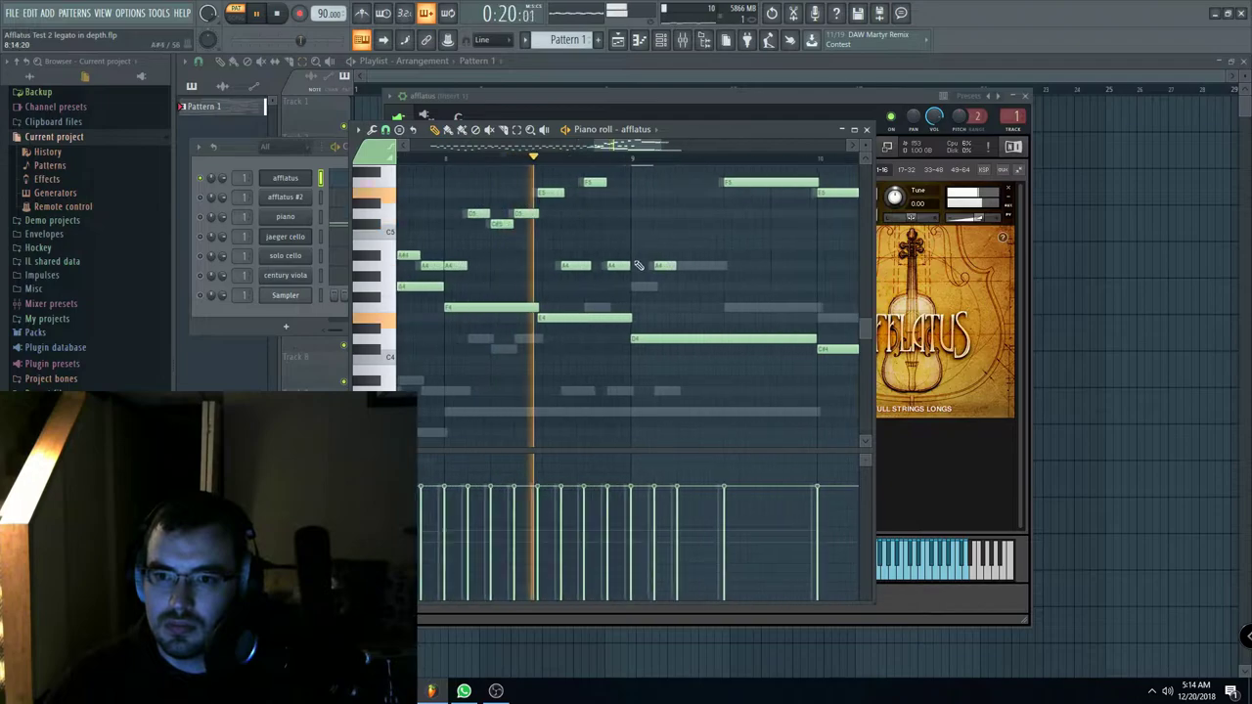
pyautogui.scroll(2, 609, 257)
pyautogui.scroll(2, 579, 258)
pyautogui.click(507, 158)
pyautogui.click(519, 158)
pyautogui.scroll(-2, 578, 438)
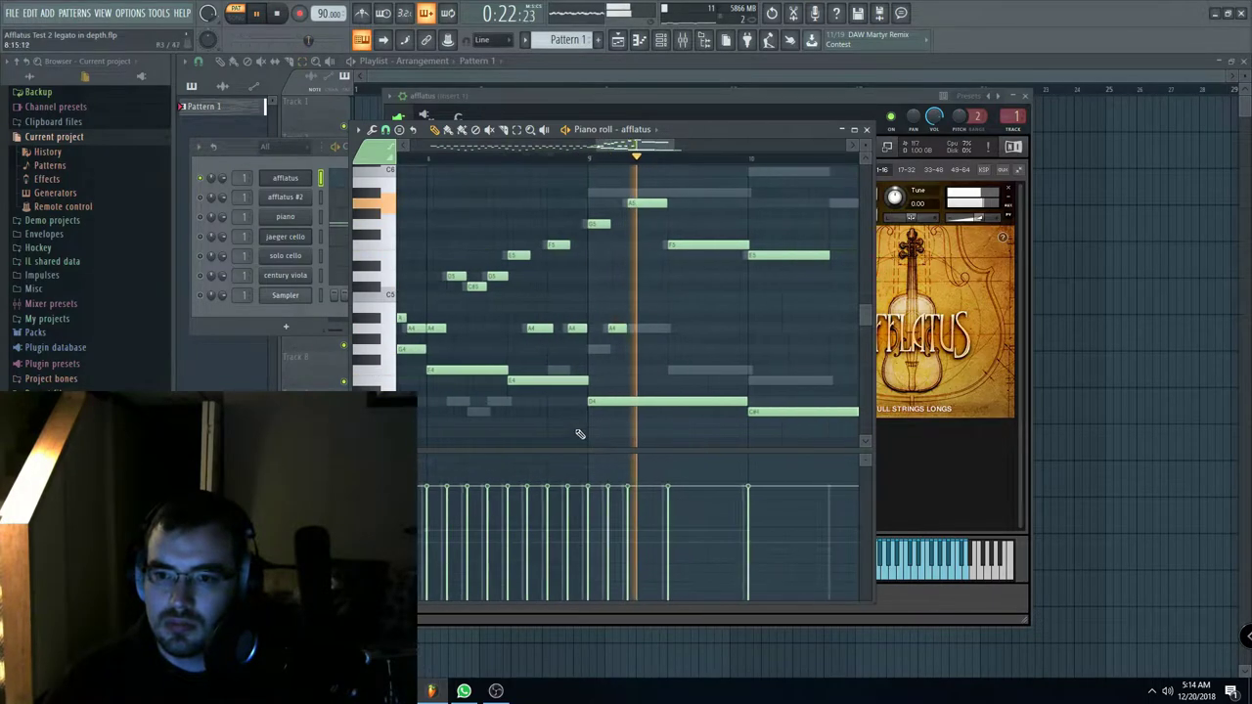
# Step: Try deleting the long low notes in bars 8 to 10, listen to the passage and undo the deletions
pyautogui.rightClick(597, 402)
pyautogui.click(421, 159)
pyautogui.rightClick(764, 413)
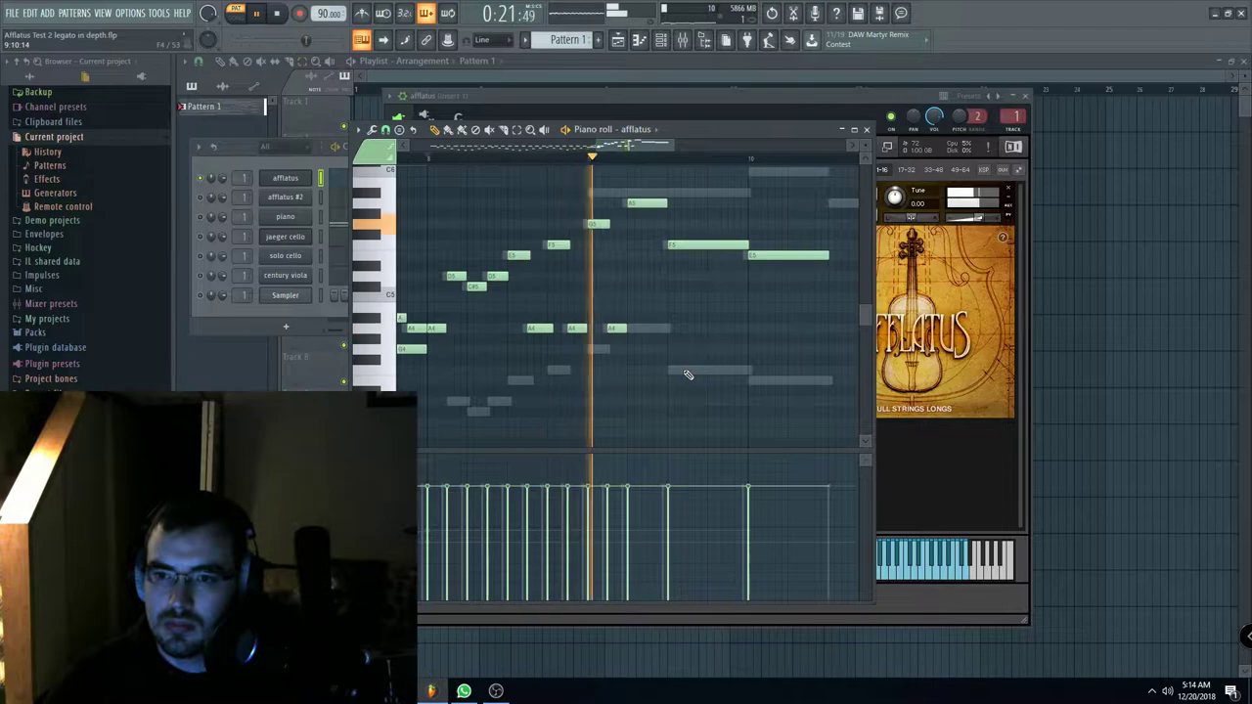
pyautogui.press('space')
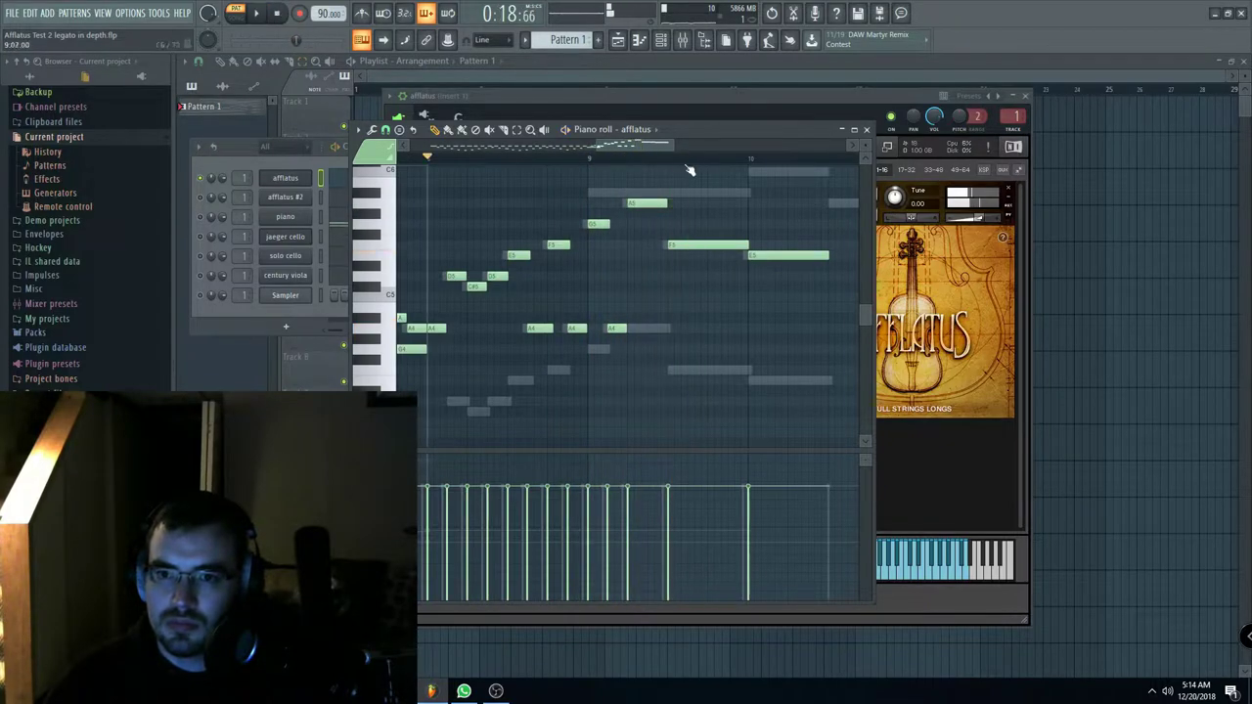
pyautogui.moveTo(636, 145); pyautogui.dragTo(628, 146)
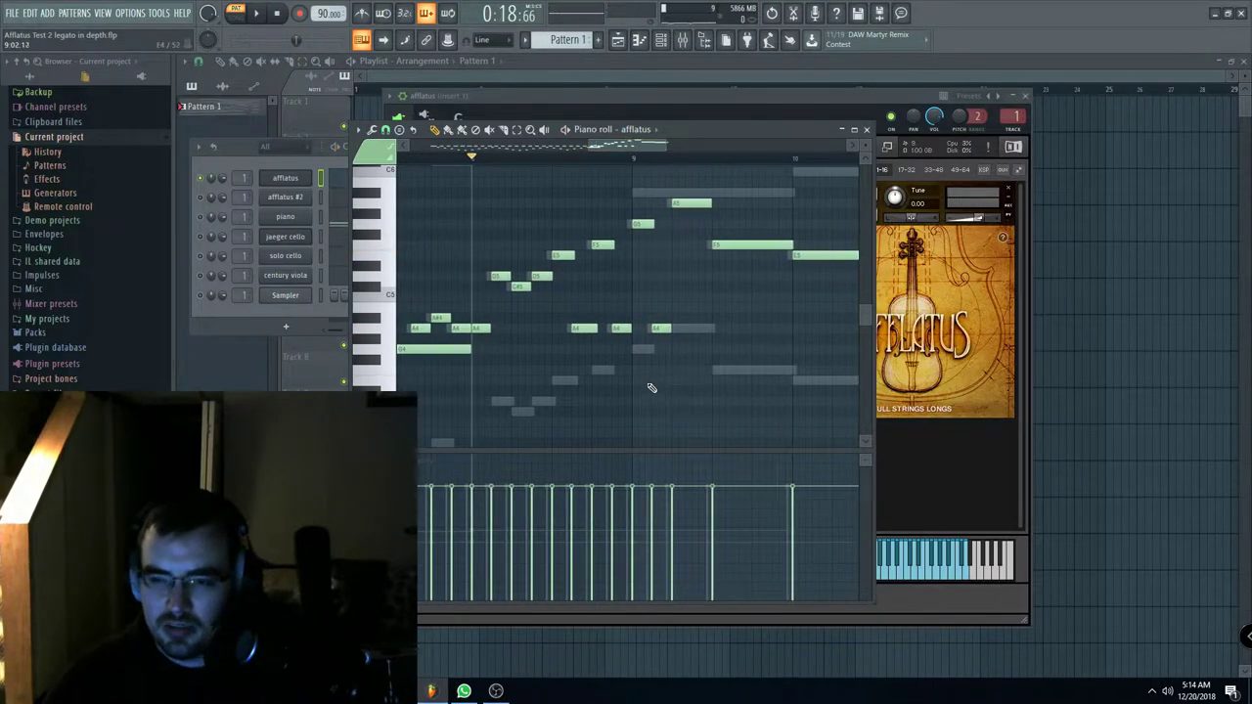
pyautogui.hotkey('ctrl', 'z')
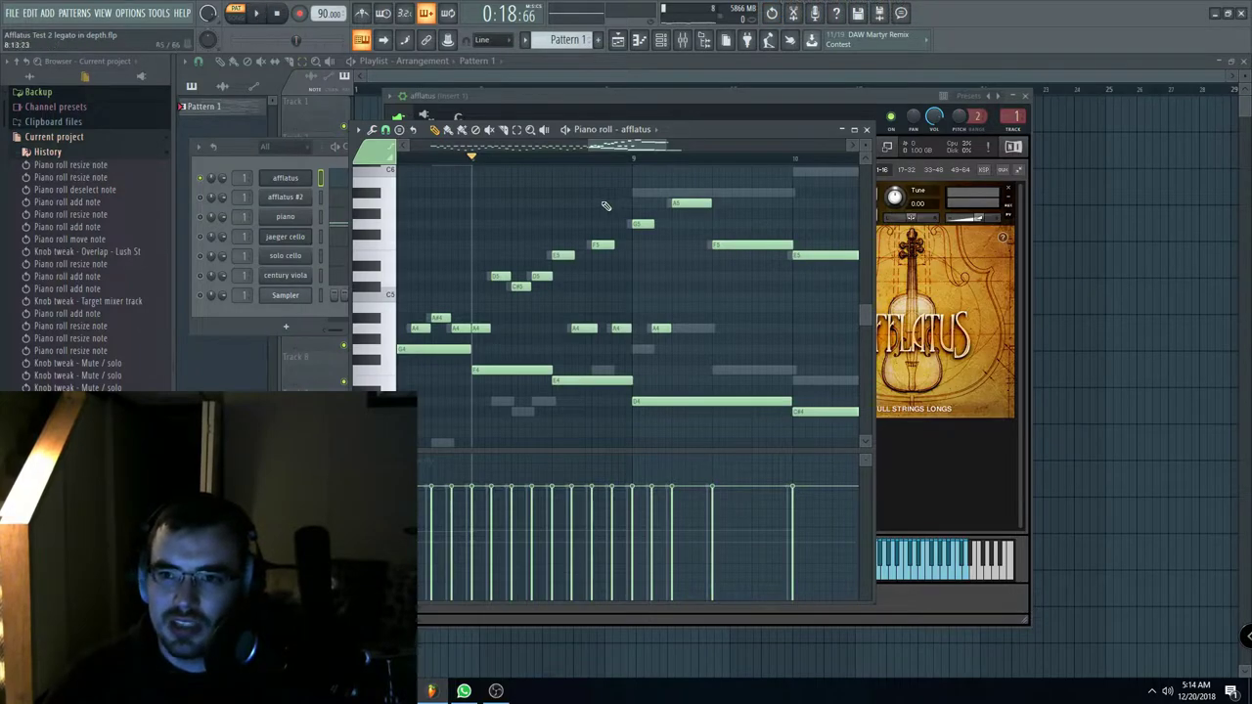
# Step: Play the passage around bar 9 with all notes, delete the long E4 and D4 notes, and replay it
pyautogui.click(259, 17)
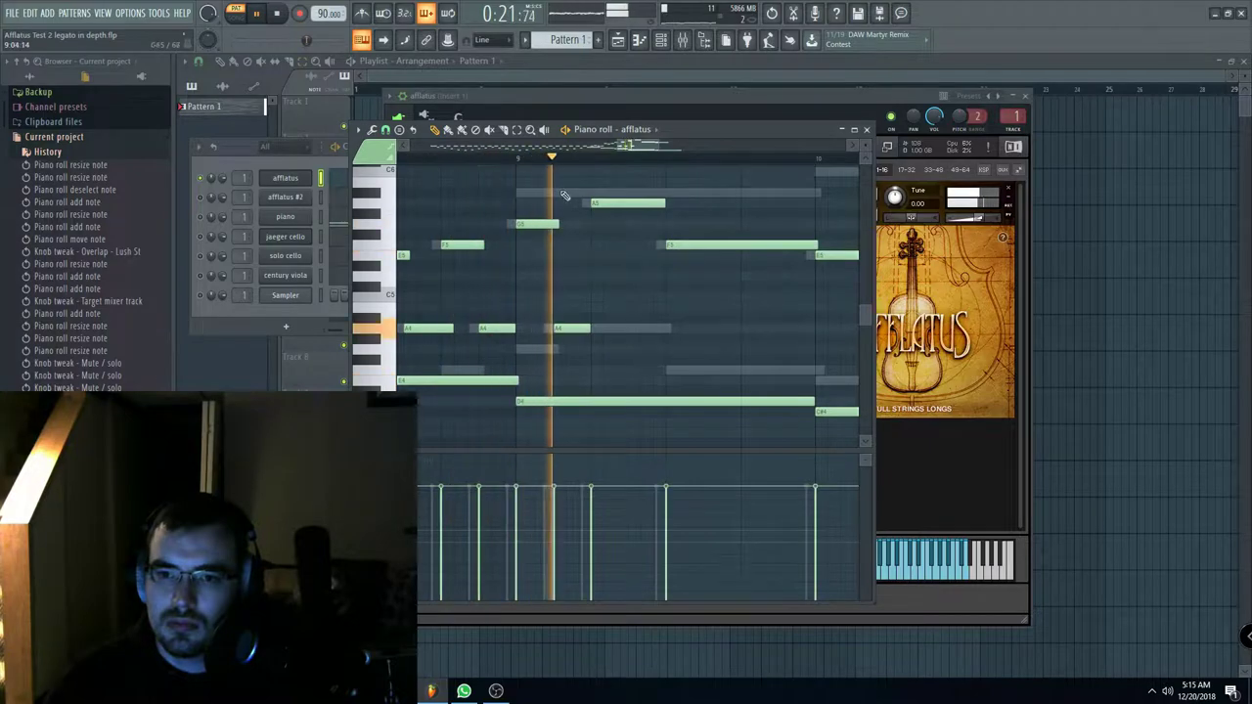
pyautogui.press('space')
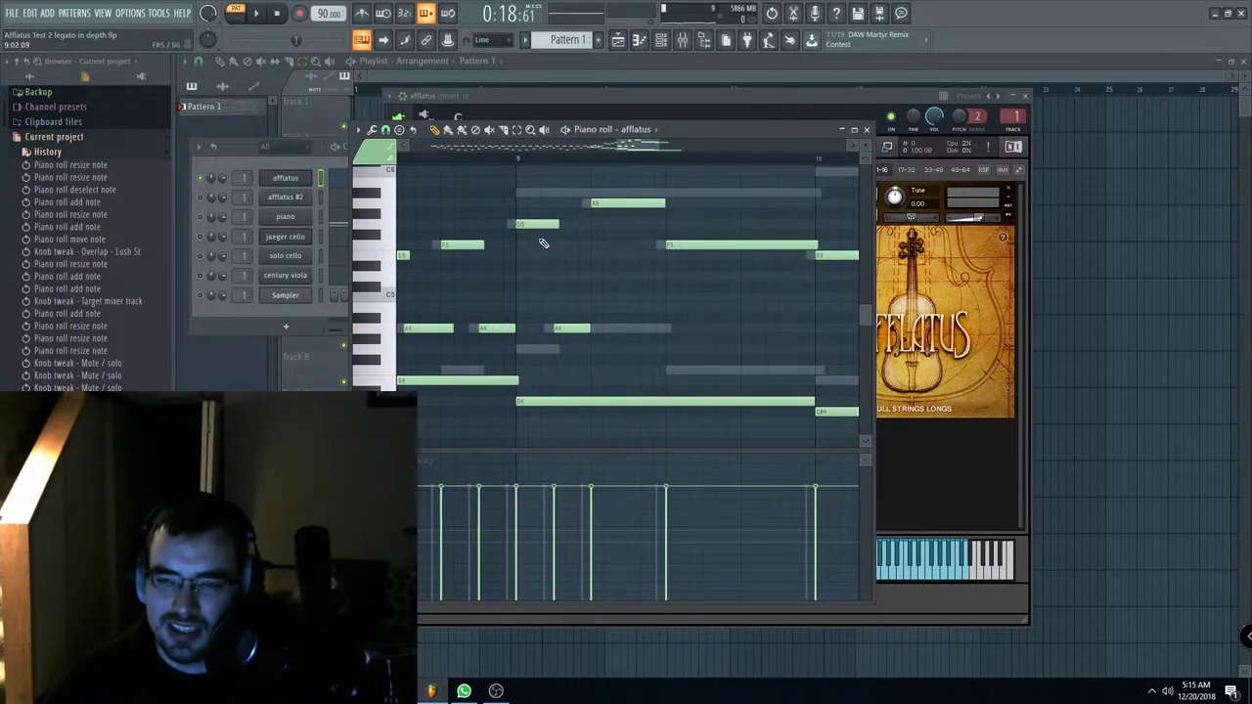
pyautogui.rightClick(536, 401)
pyautogui.rightClick(507, 381)
pyautogui.press('space')
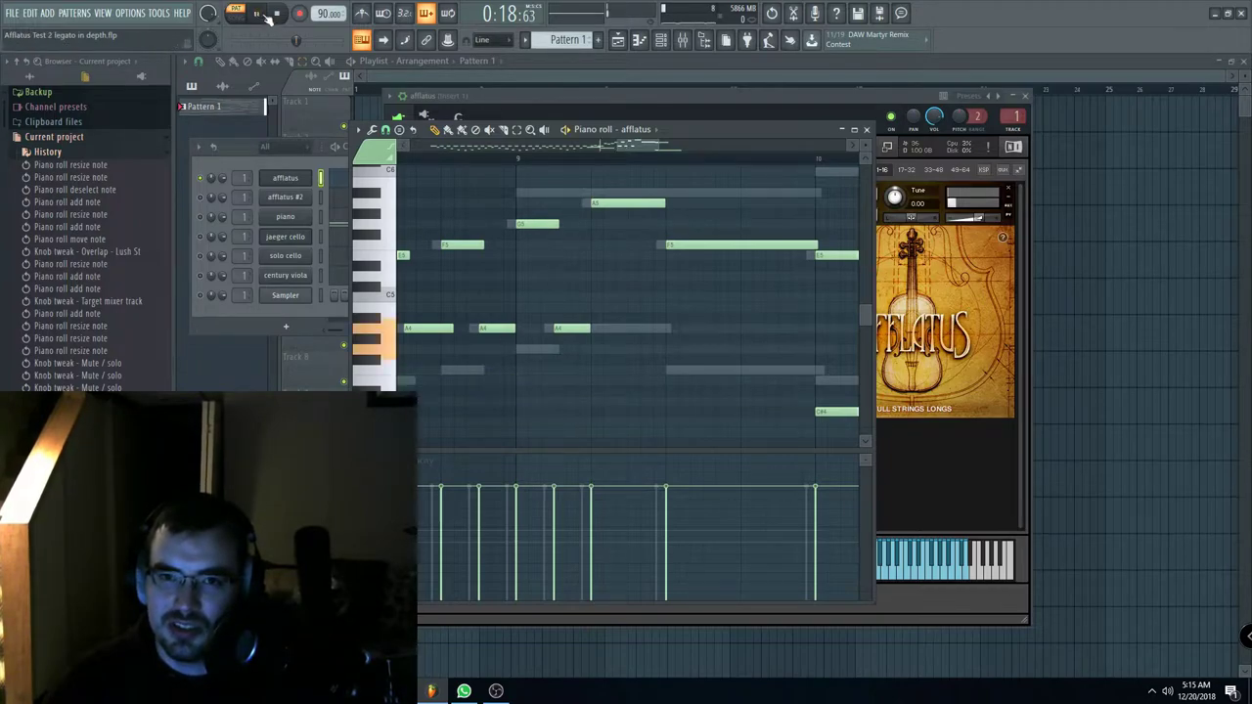
pyautogui.click(409, 159)
pyautogui.moveTo(637, 147); pyautogui.dragTo(629, 149)
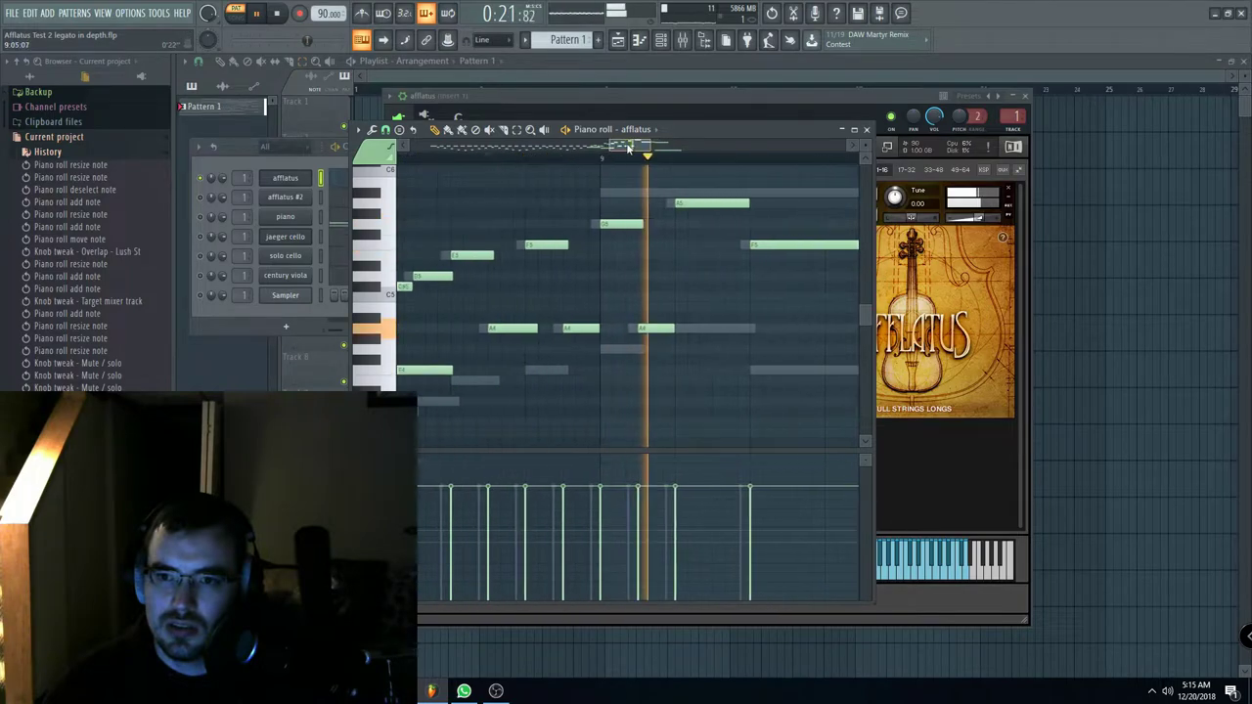
# Step: Replay the passage leading into bar 9, stop playback and restore the deleted long low E4 and D4 notes
pyautogui.click(436, 159)
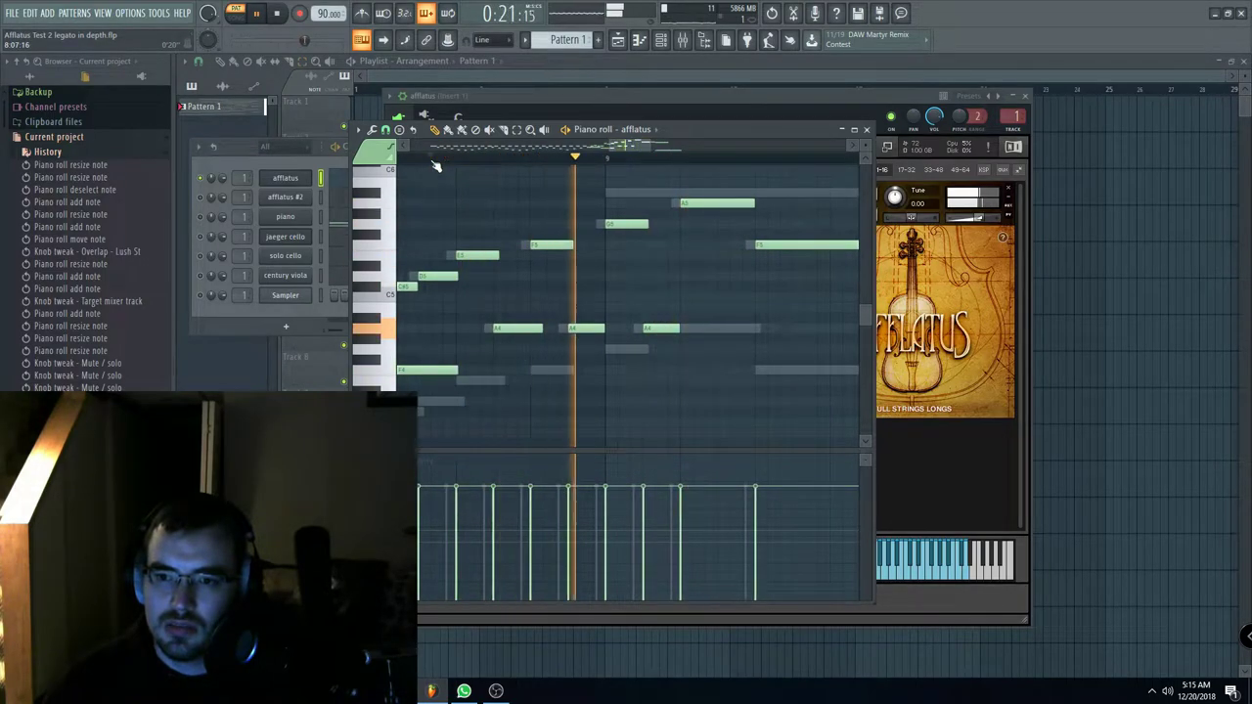
pyautogui.click(278, 16)
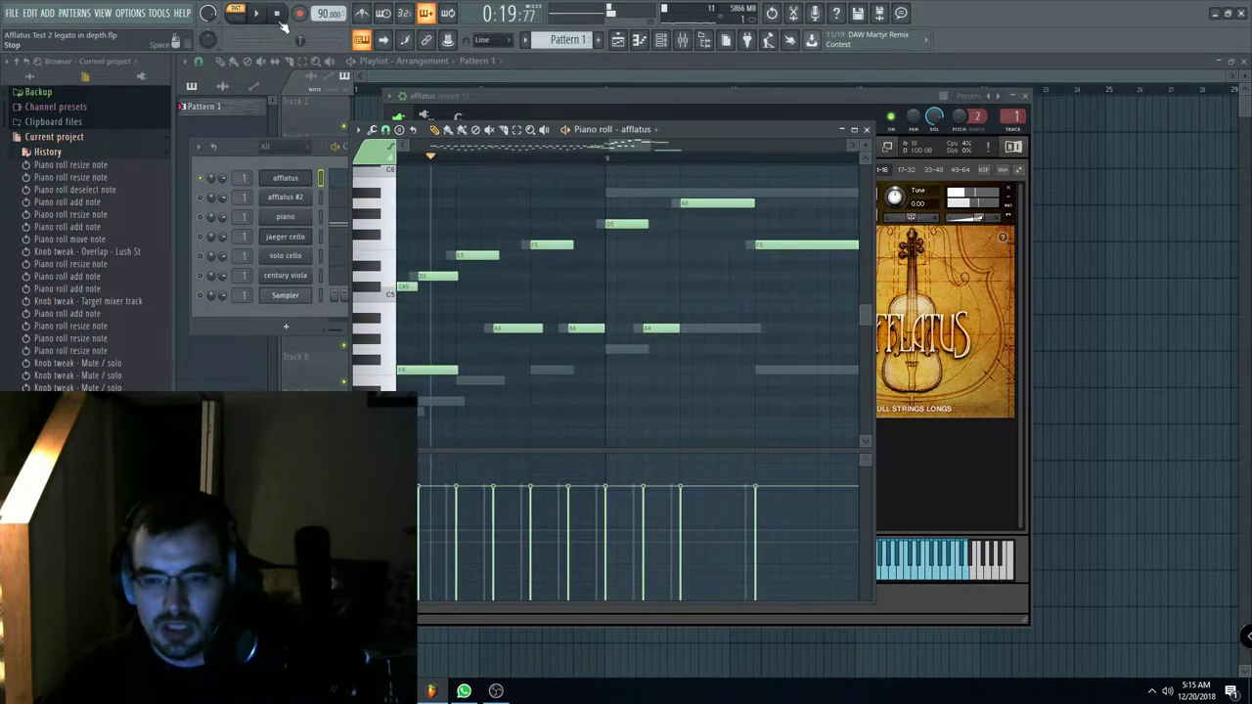
pyautogui.hotkey('ctrl', 'z')
pyautogui.moveTo(612, 140); pyautogui.dragTo(460, 164)
pyautogui.scroll(-5, 623, 255)
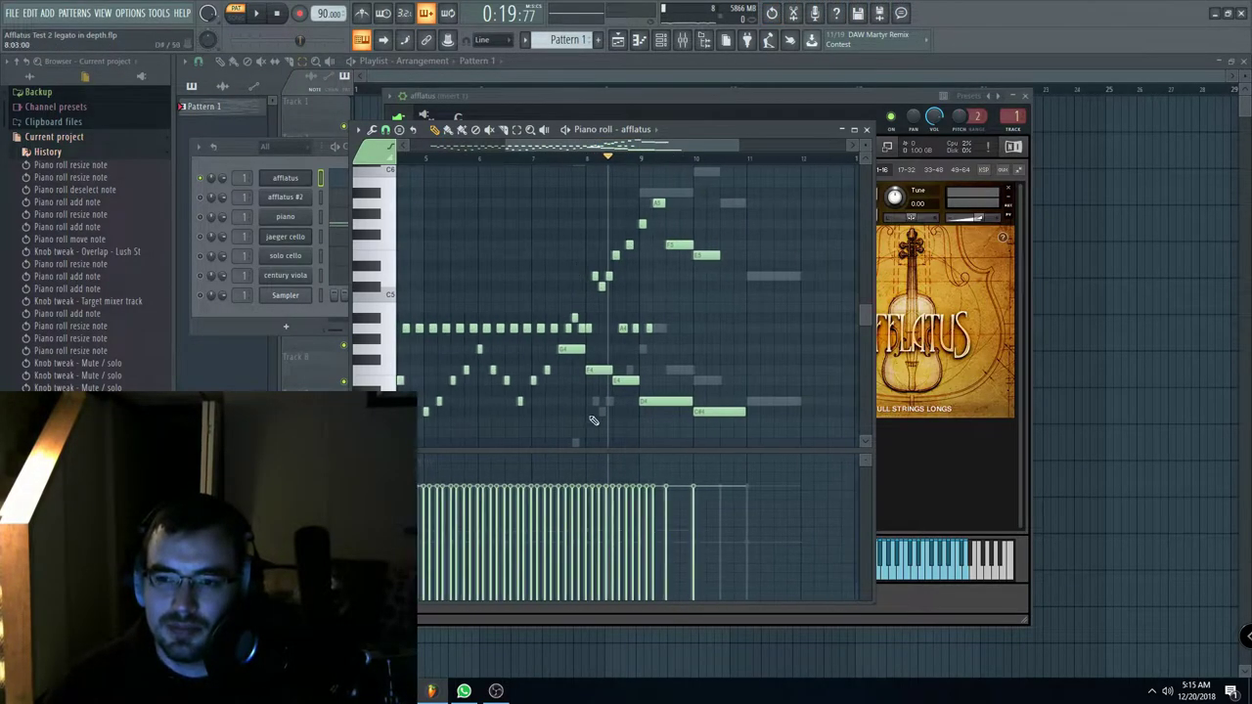
# Step: Examine the repeated A4 notes and the moving lower line of the afflatus part across bars 1 to 10
pyautogui.moveTo(623, 149); pyautogui.dragTo(541, 154)
pyautogui.scroll(-5, 644, 244)
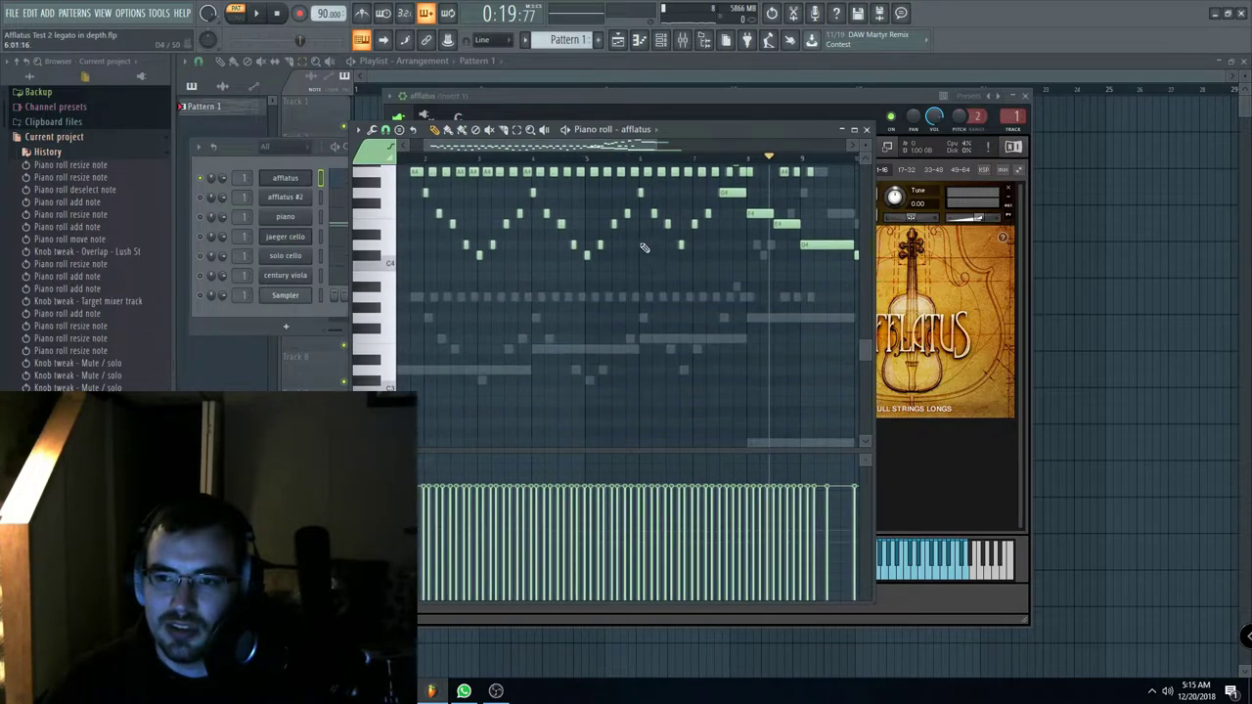
pyautogui.scroll(3, 644, 248)
pyautogui.scroll(-3, 612, 240)
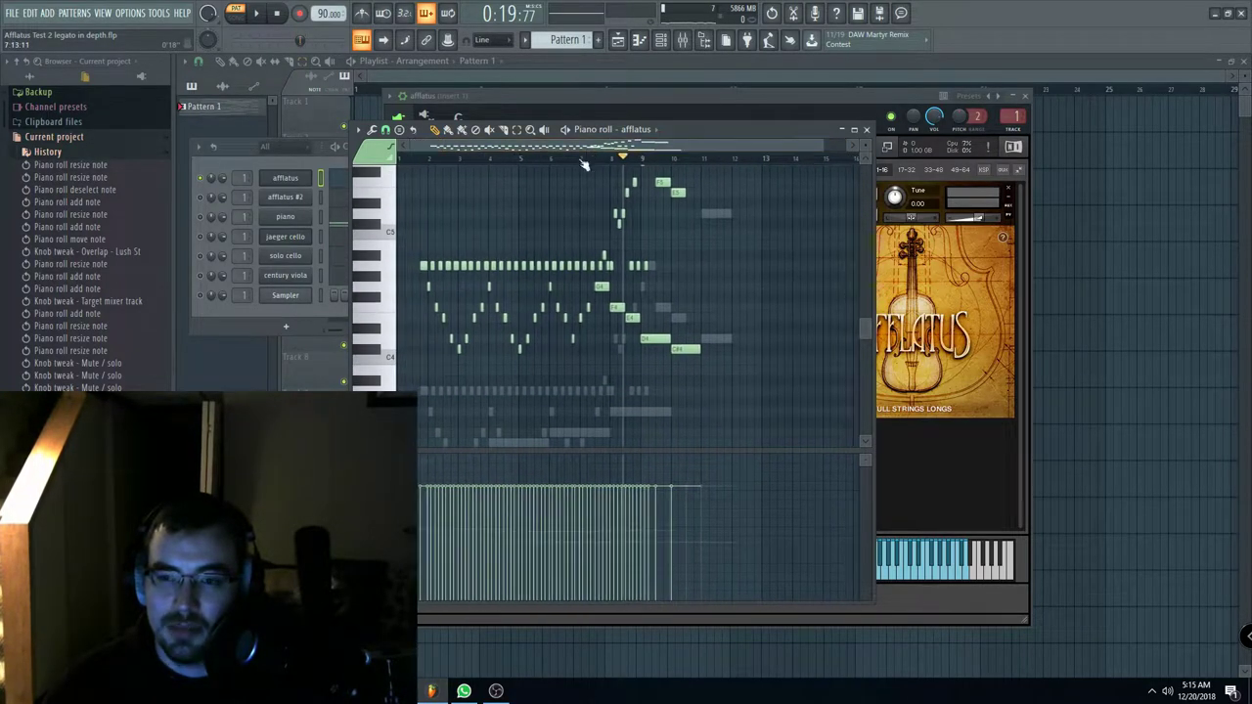
pyautogui.moveTo(313, 163); pyautogui.dragTo(310, 167)
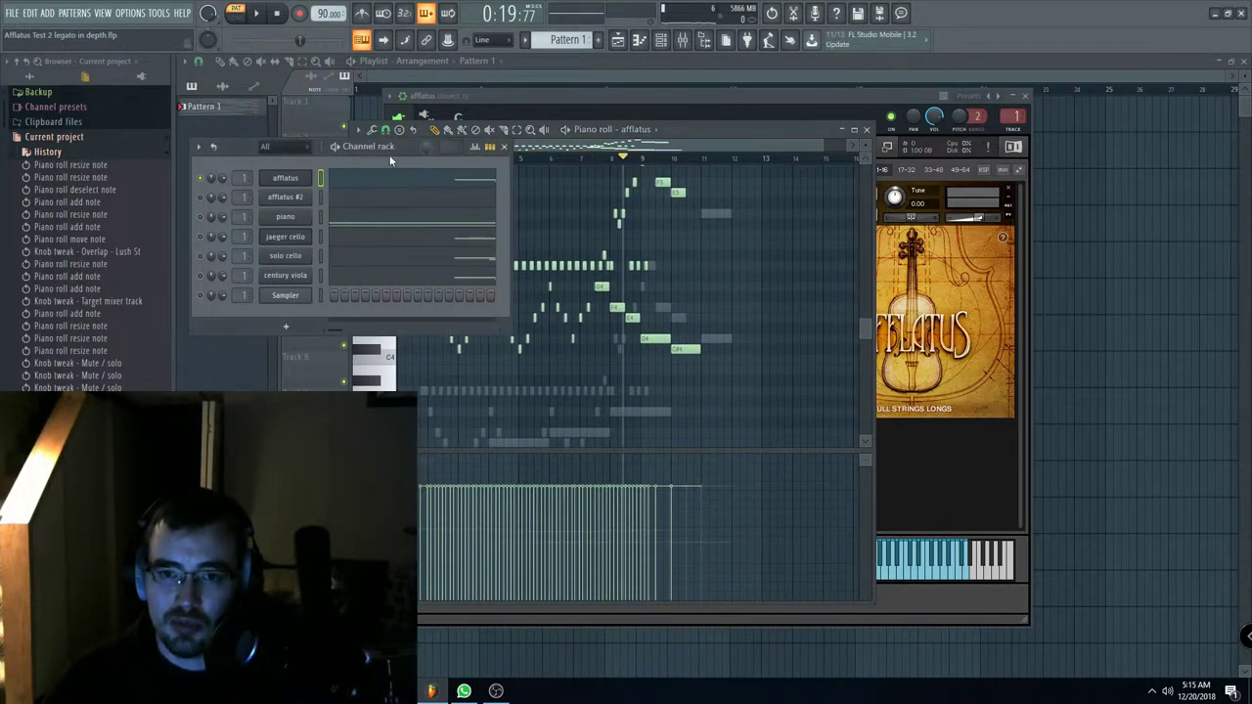
pyautogui.click(591, 151)
pyautogui.scroll(4, 414, 242)
pyautogui.moveTo(467, 150); pyautogui.dragTo(448, 152)
pyautogui.scroll(3, 492, 253)
pyautogui.scroll(-4, 467, 257)
# Step: Solo the jaeger cello channel and play the pattern from the beginning, following the notes in the piano roll
pyautogui.rightClick(199, 242)
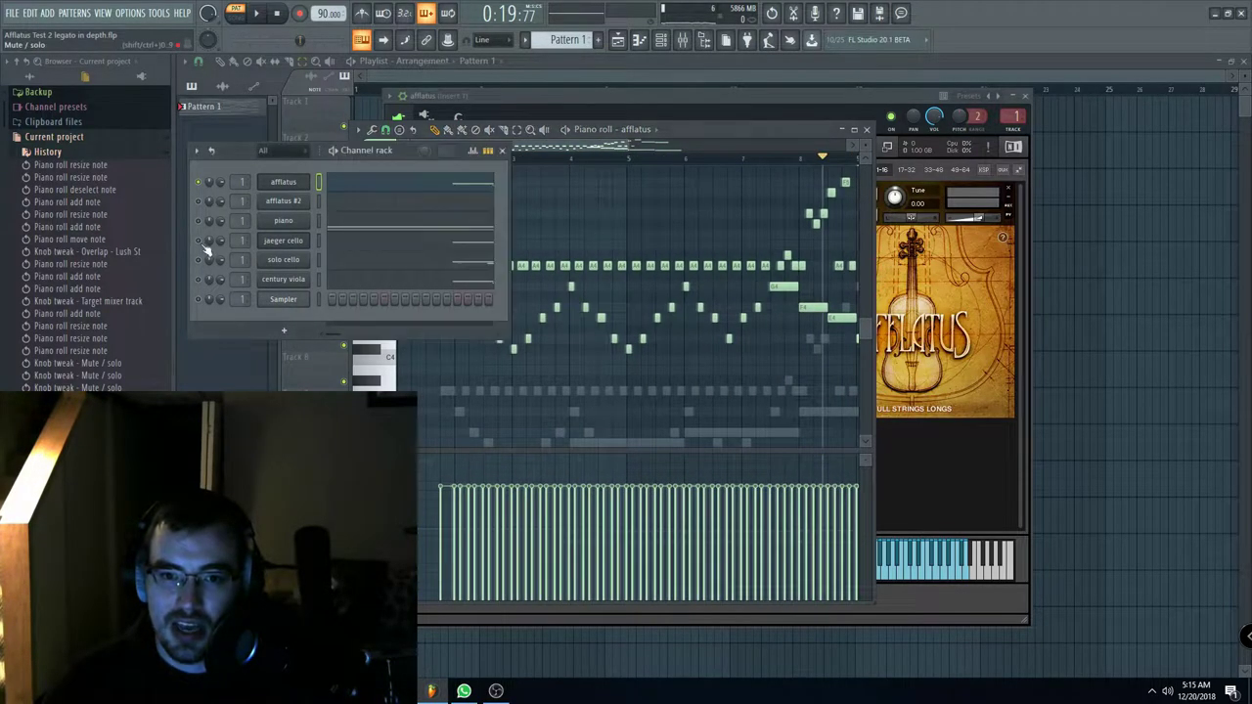
pyautogui.click(204, 248)
pyautogui.click(275, 15)
pyautogui.moveTo(587, 146); pyautogui.dragTo(439, 159)
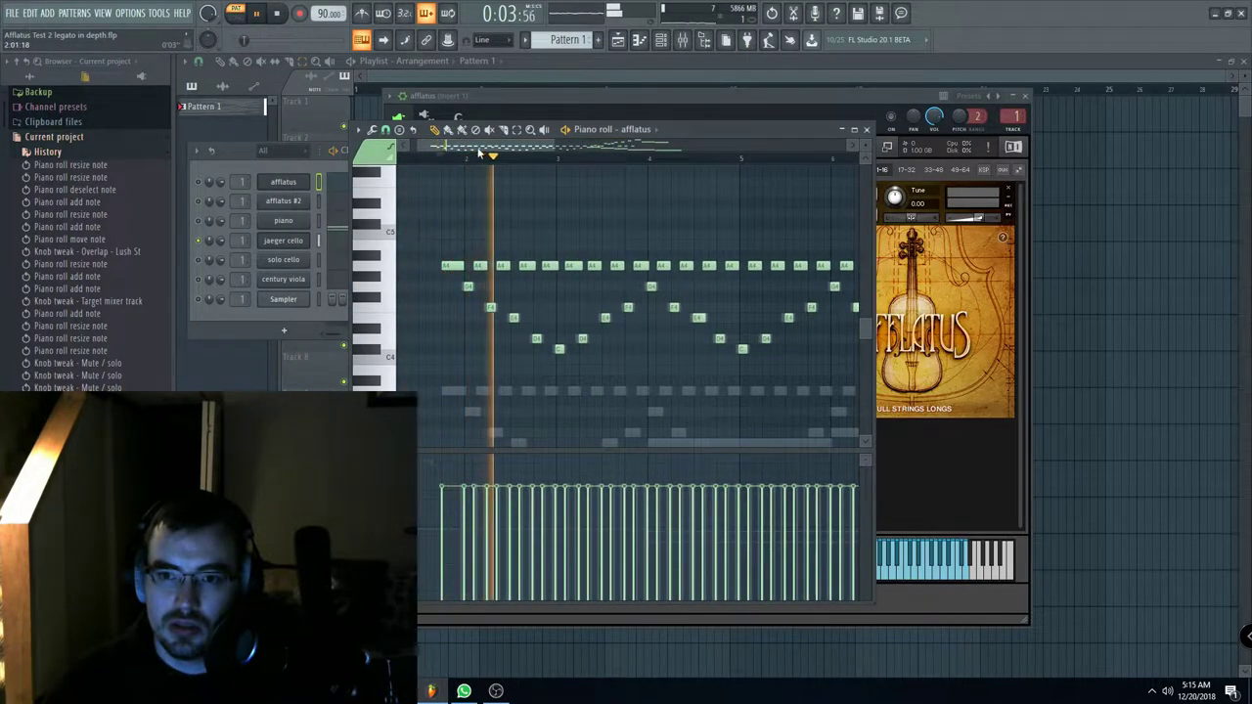
pyautogui.moveTo(473, 155); pyautogui.dragTo(502, 155)
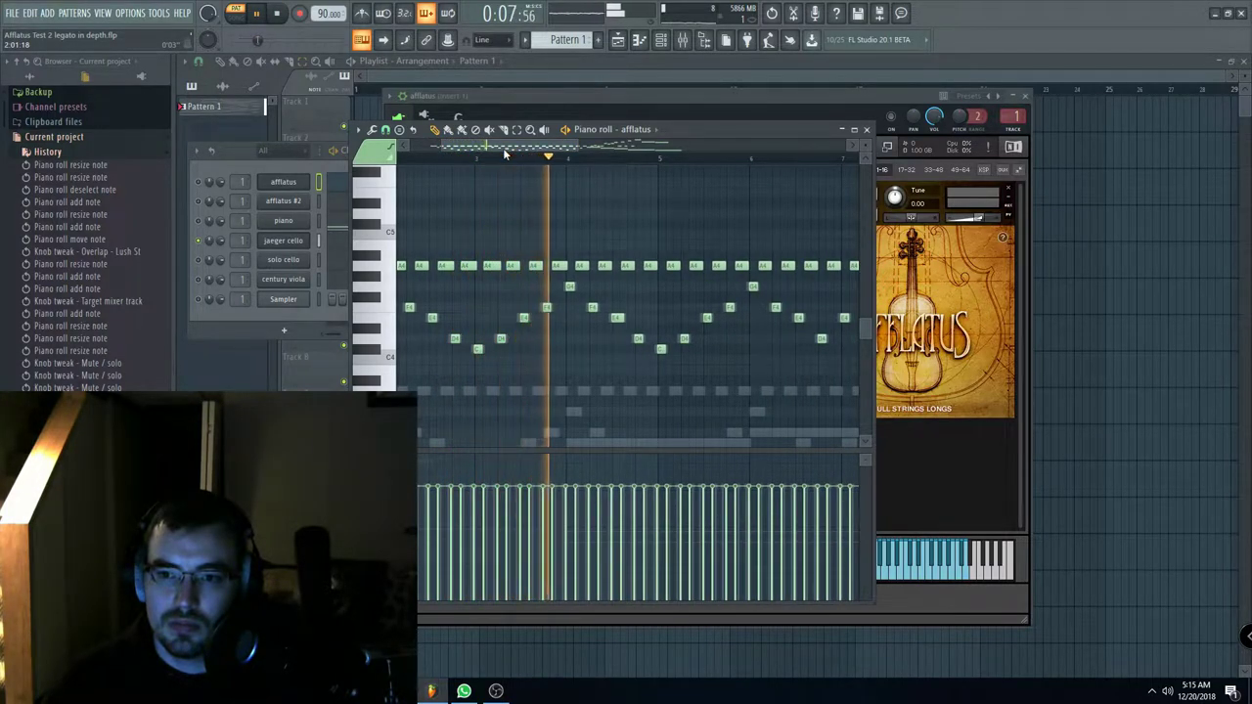
pyautogui.moveTo(506, 155); pyautogui.dragTo(528, 154)
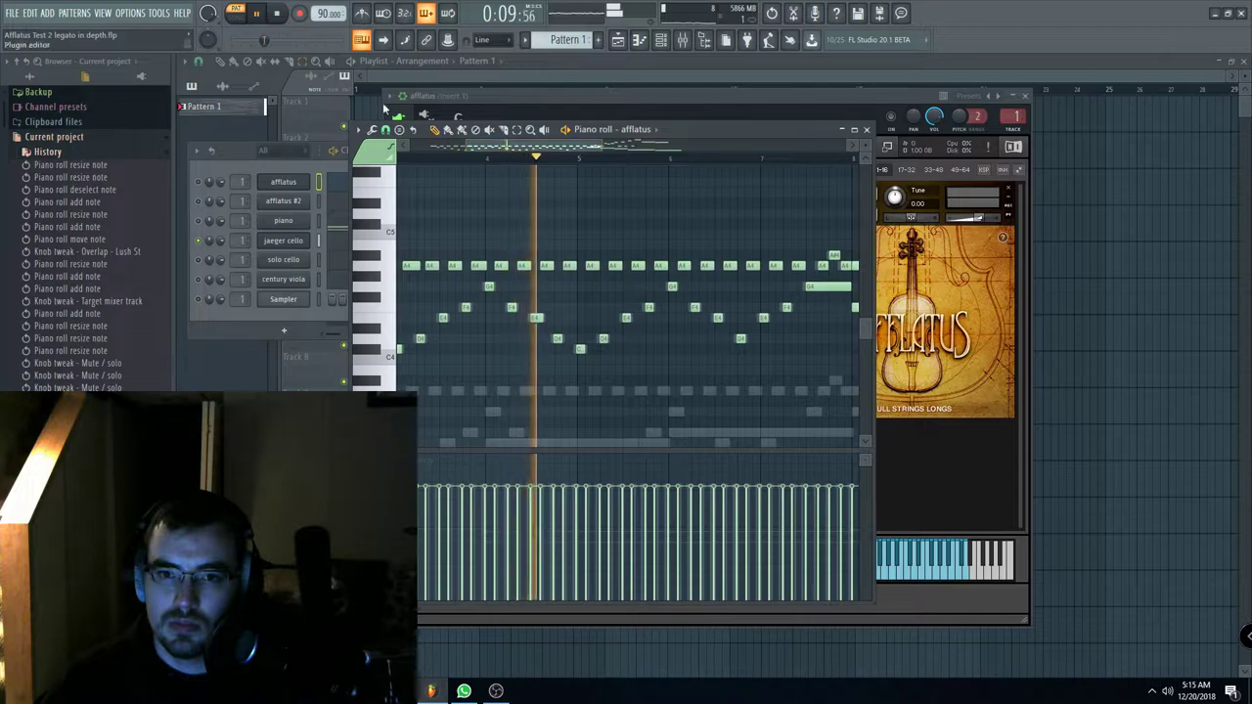
# Step: Open the jaeger cello instrument and place it beside the piano roll, following playback toward bar 8
pyautogui.click(287, 242)
pyautogui.moveTo(726, 124); pyautogui.dragTo(1045, 103)
pyautogui.moveTo(561, 147); pyautogui.dragTo(649, 145)
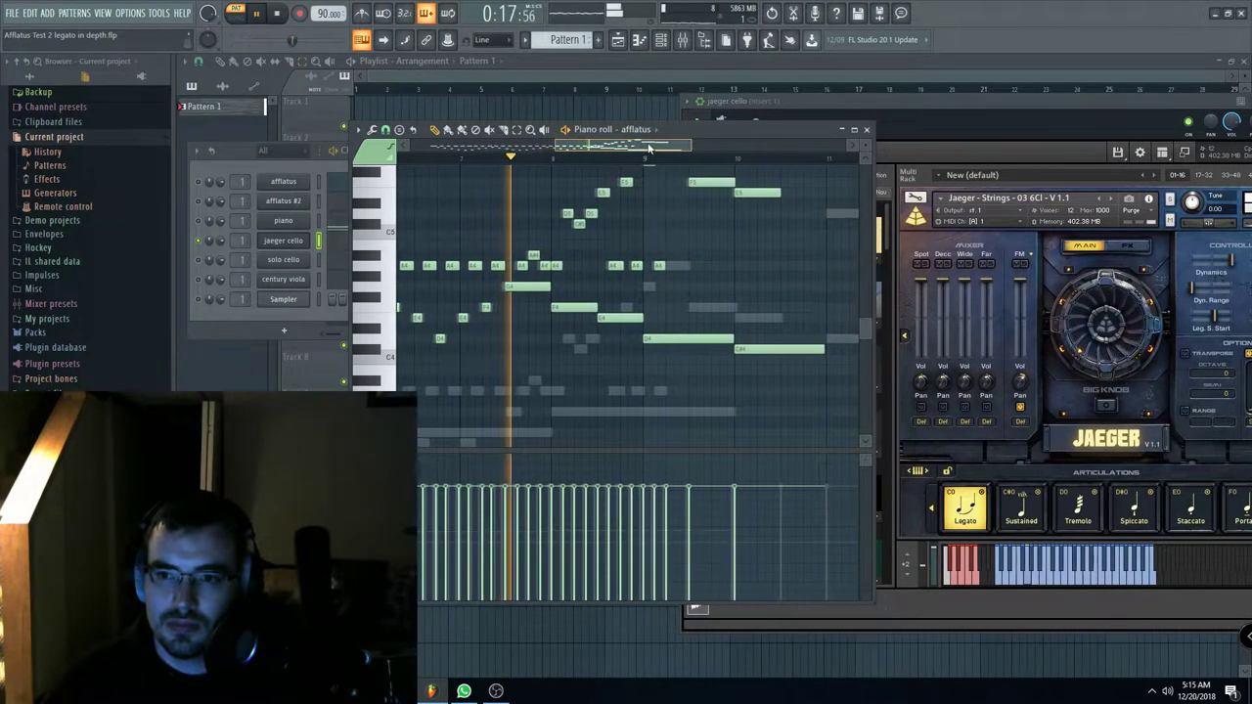
# Step: Try lengthening the A4 note across the start of bar 8 in the solo cello part and replay the passage
pyautogui.click(616, 129)
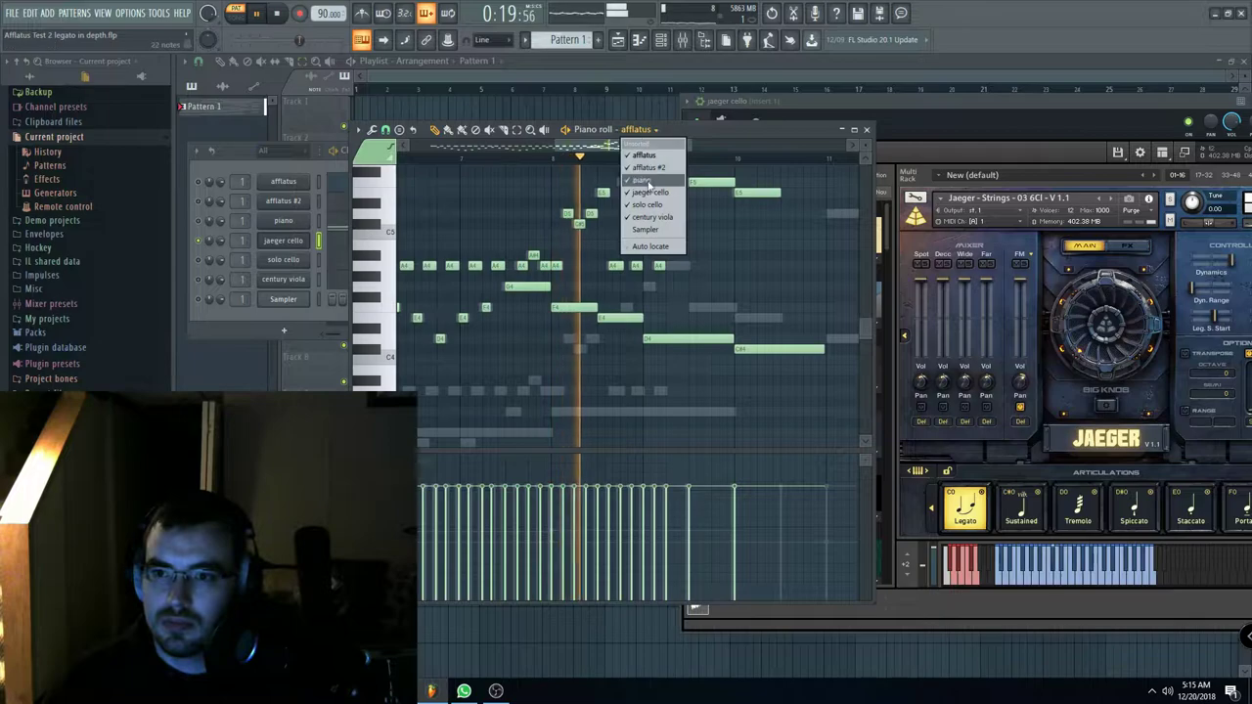
pyautogui.click(648, 213)
pyautogui.scroll(4, 521, 249)
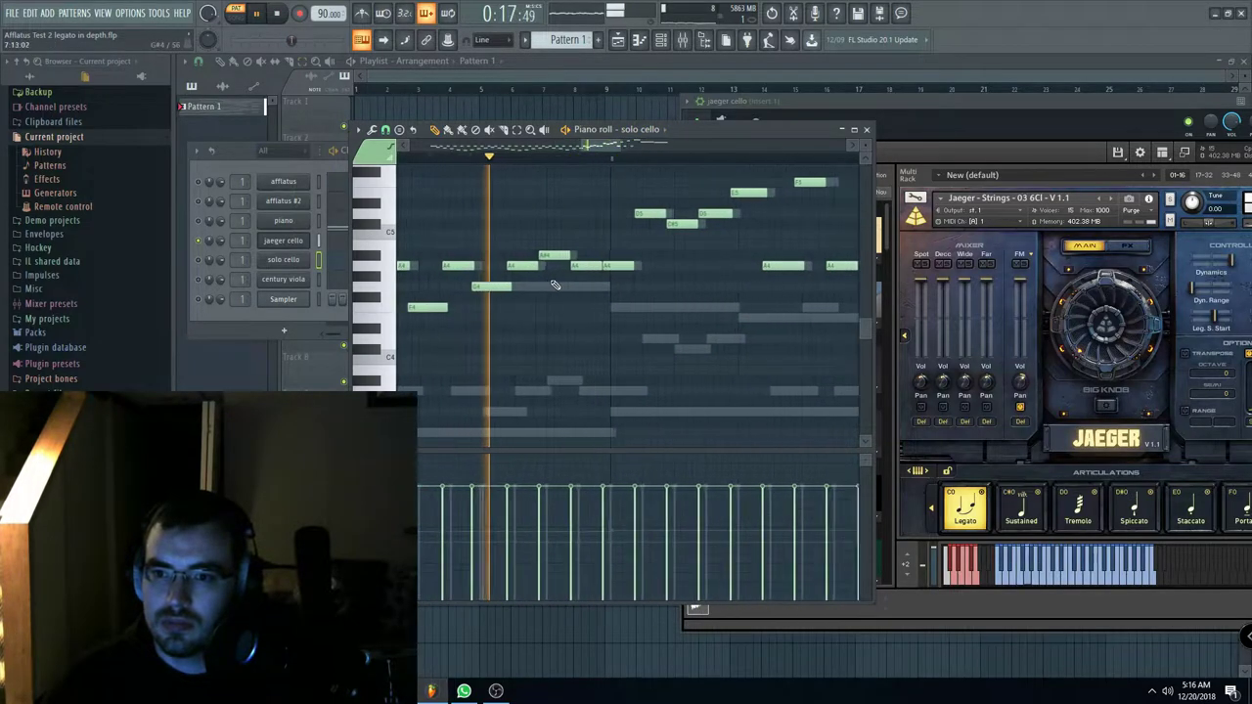
pyautogui.moveTo(616, 268); pyautogui.dragTo(667, 282)
pyautogui.click(545, 160)
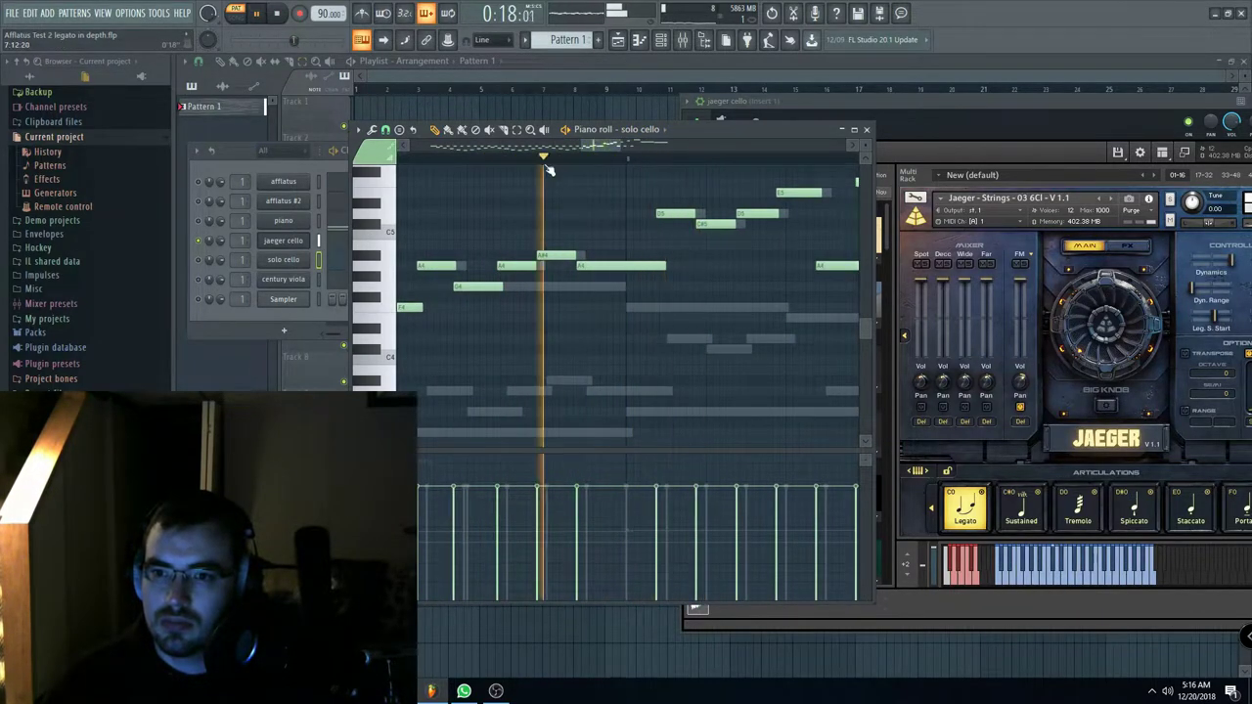
pyautogui.moveTo(603, 147)
pyautogui.mouseDown()
pyautogui.moveTo(617, 147)
pyautogui.moveTo(596, 149)
pyautogui.mouseUp()
pyautogui.click(421, 159)
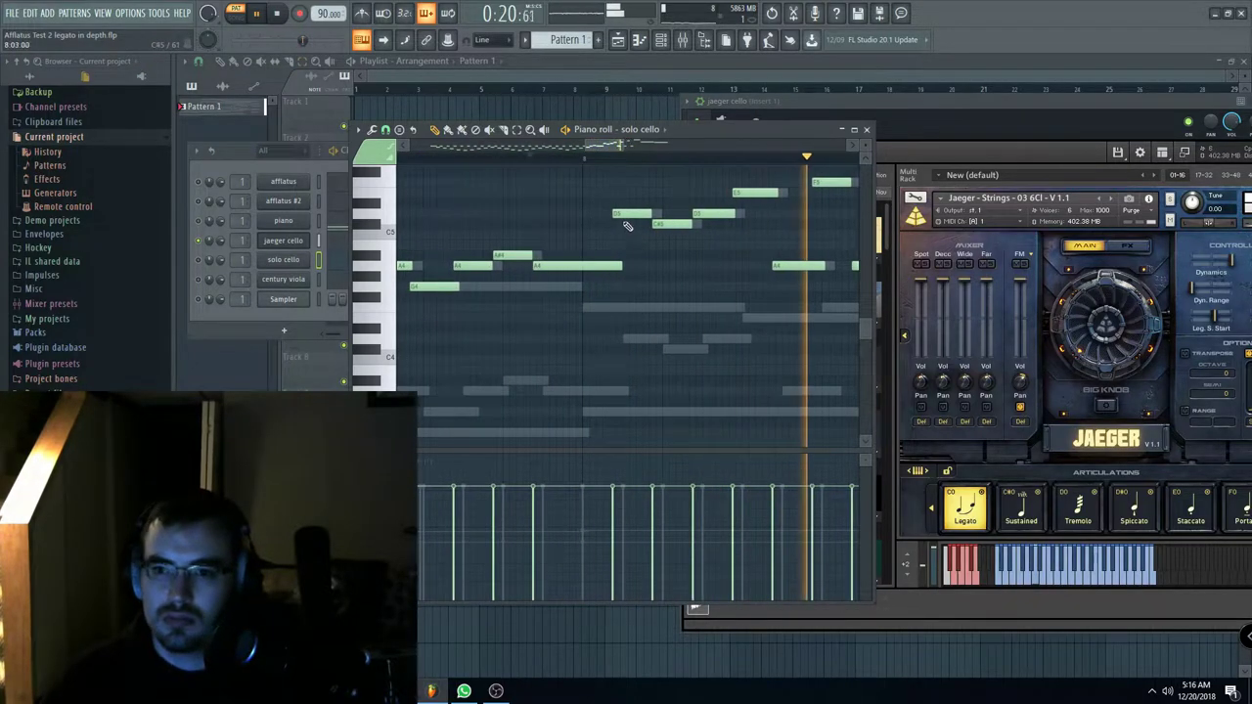
# Step: Switch the piano roll to jaeger cello, extend its A3 note past the start of bar 8 and replay the passage
pyautogui.click(641, 131)
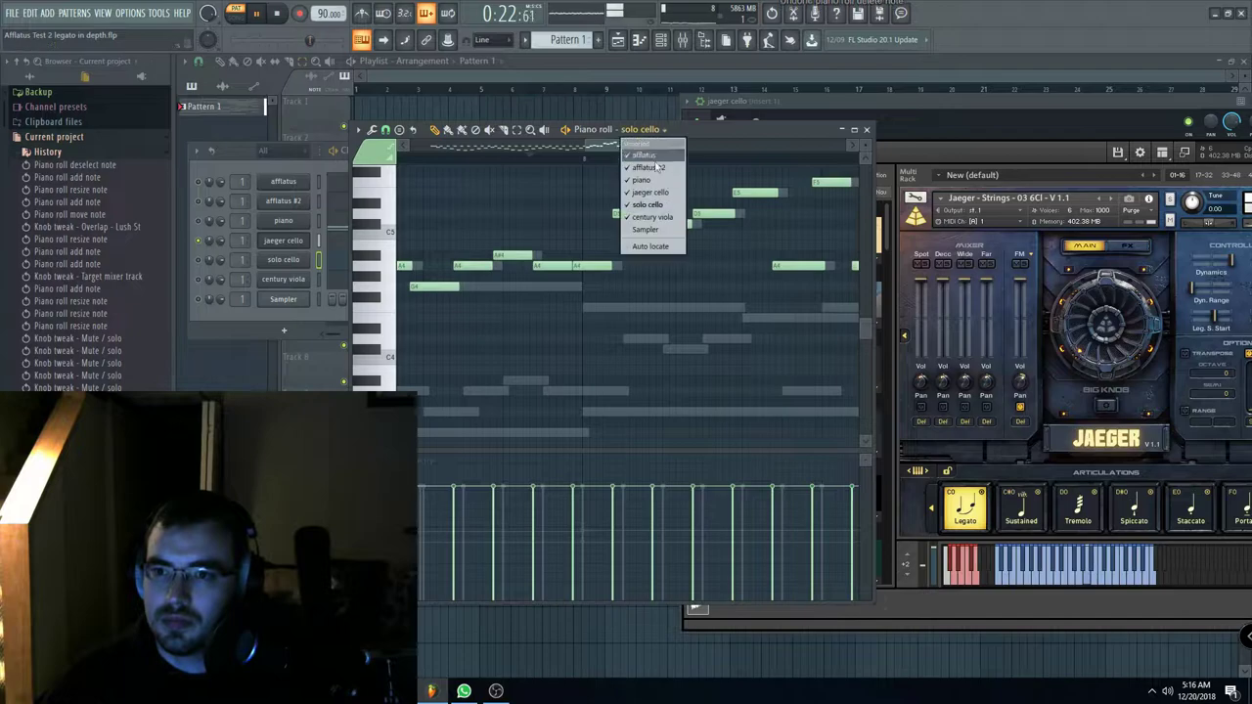
pyautogui.click(654, 193)
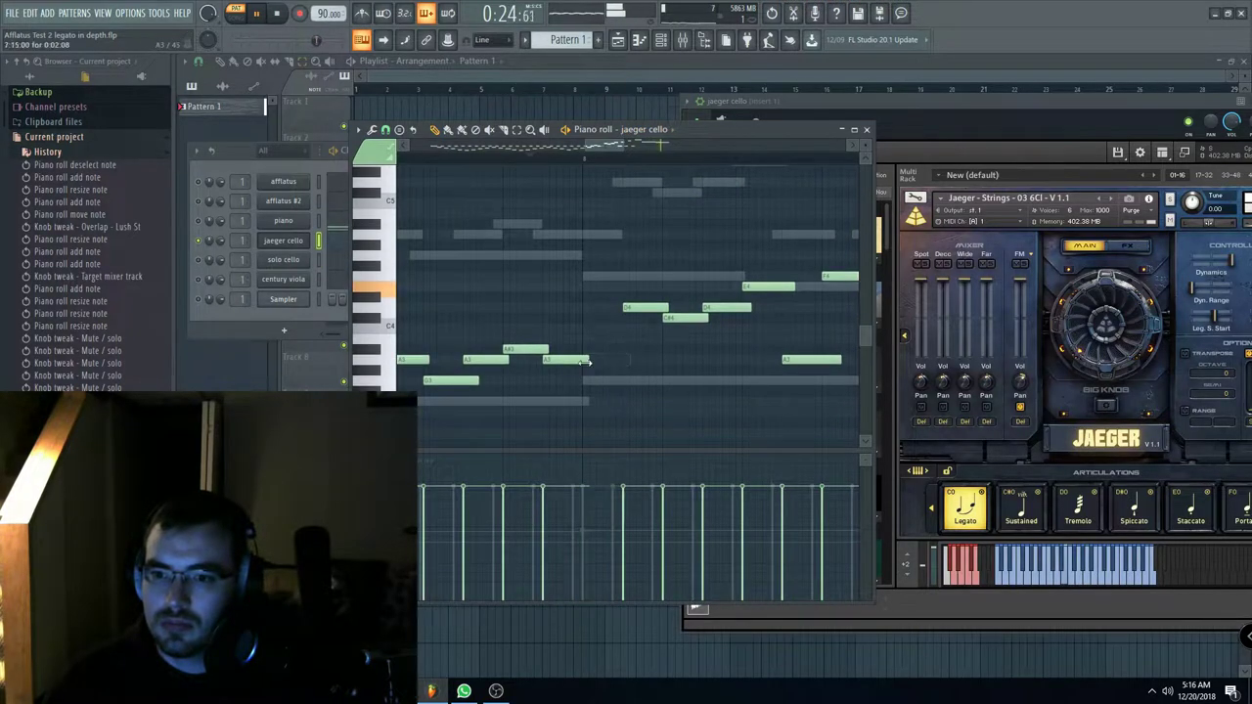
pyautogui.click(501, 162)
pyautogui.scroll(-3, 575, 318)
pyautogui.scroll(2, 589, 323)
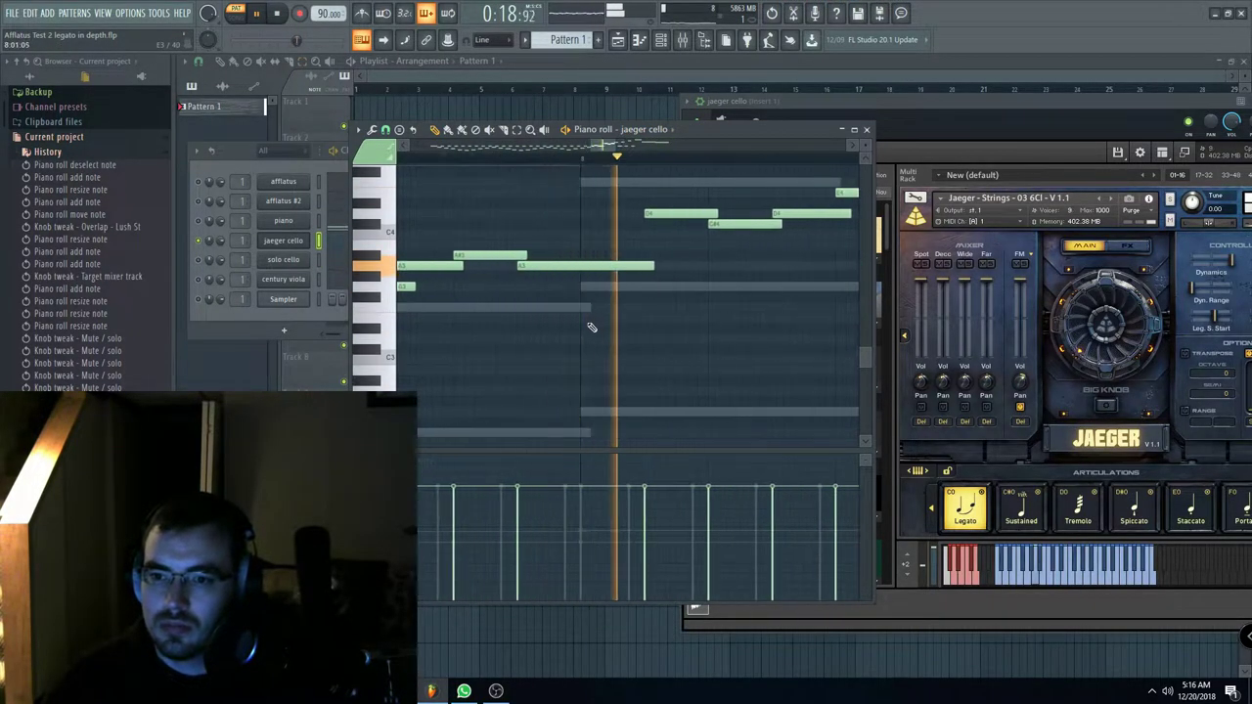
pyautogui.moveTo(608, 145); pyautogui.dragTo(624, 147)
pyautogui.scroll(-2, 659, 212)
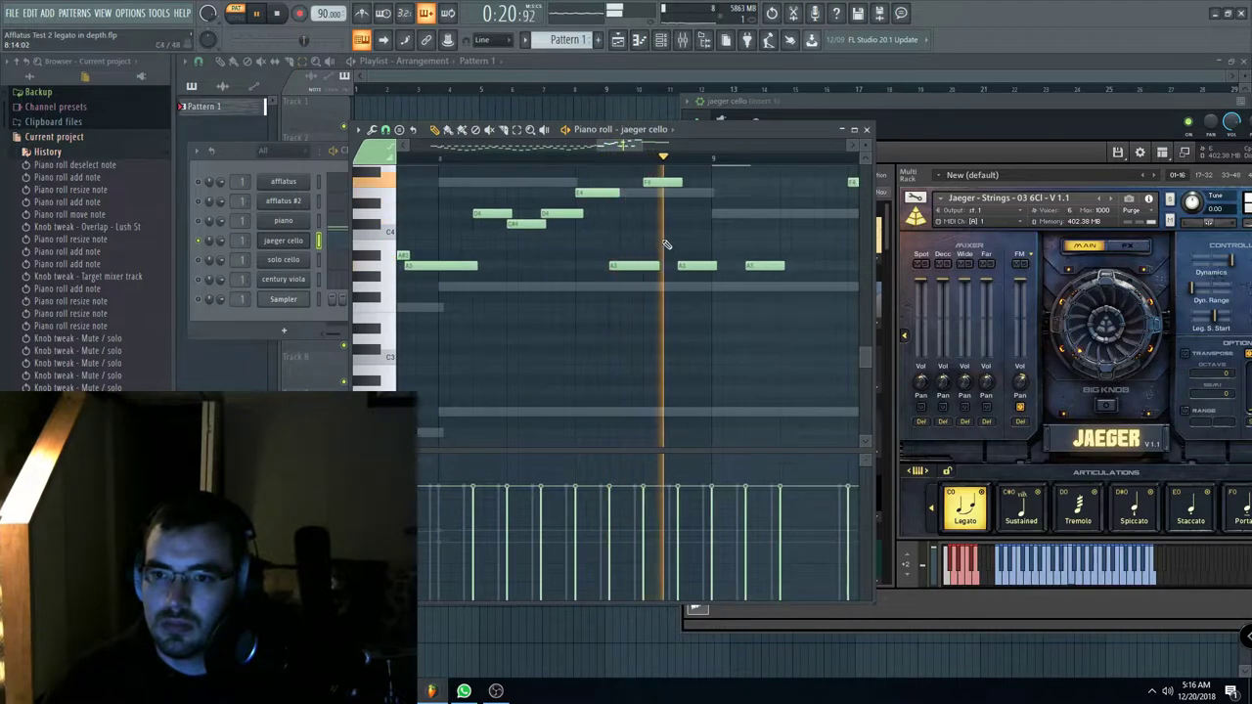
# Step: Solo the afflatus channel while the pattern plays from the beginning
pyautogui.click(192, 196)
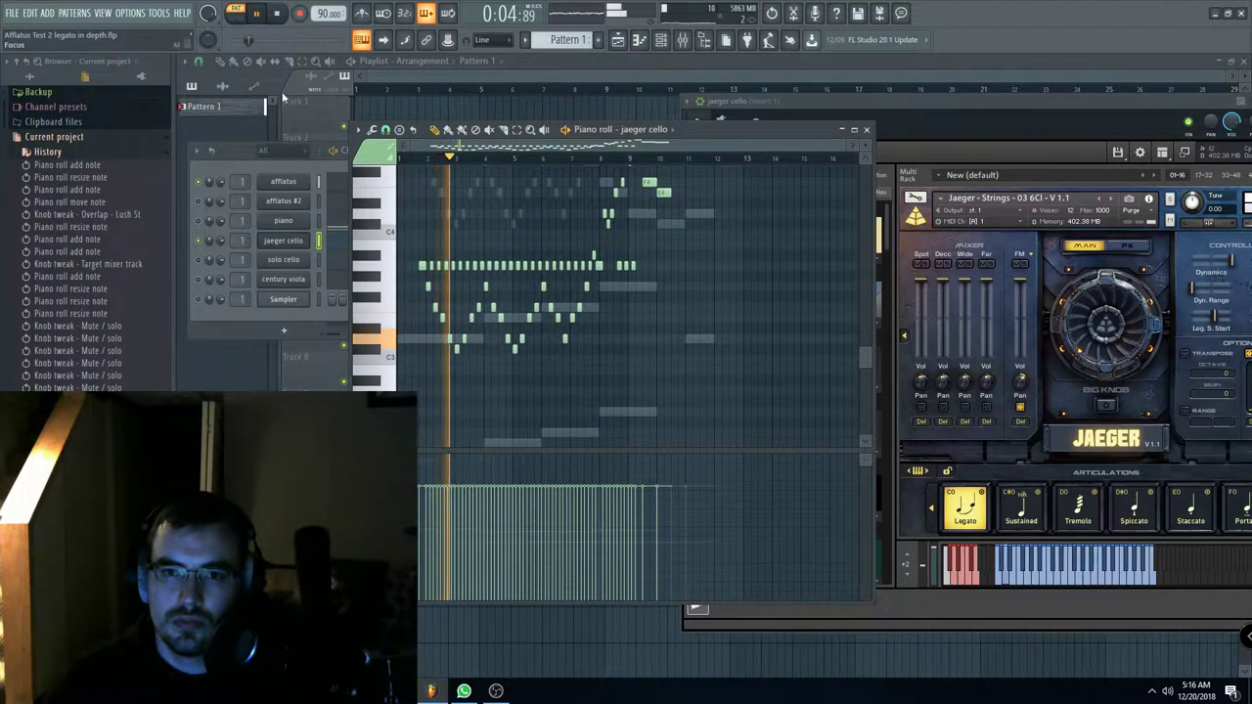
pyautogui.rightClick(199, 184)
pyautogui.click(208, 192)
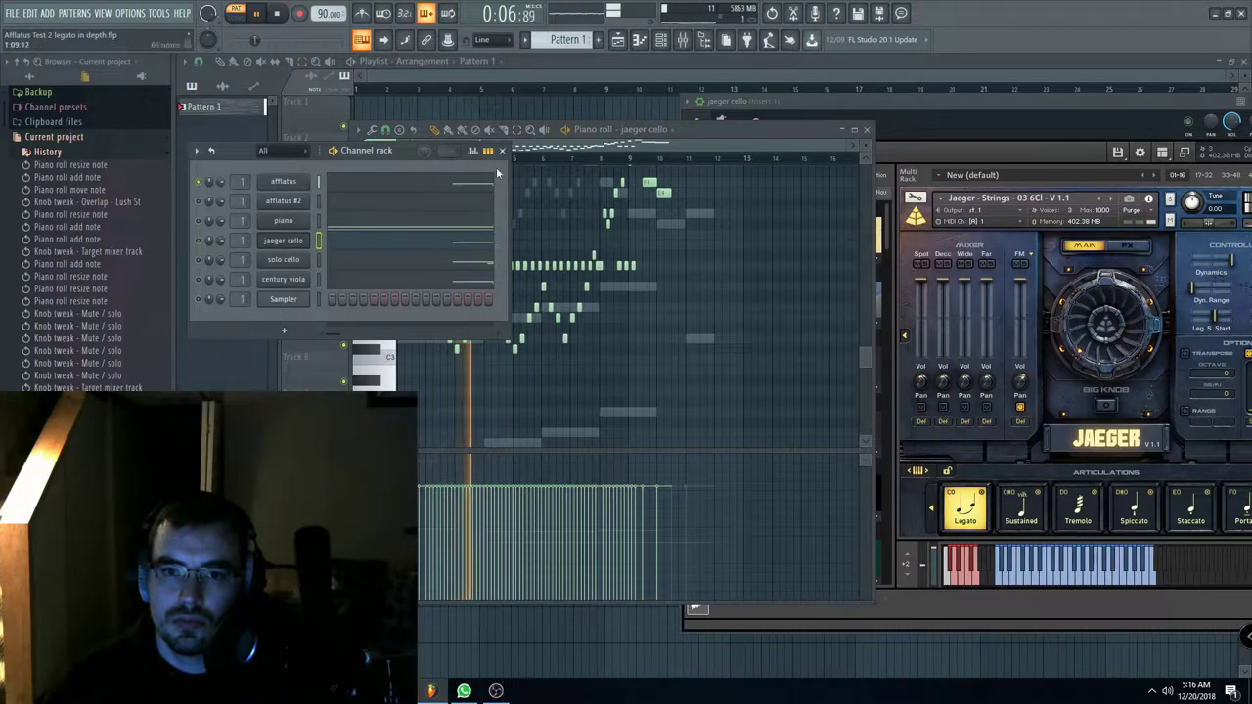
pyautogui.click(637, 153)
# Step: Open the afflatus channel's Lush Strings KS instrument and position it beside the piano roll
pyautogui.click(286, 182)
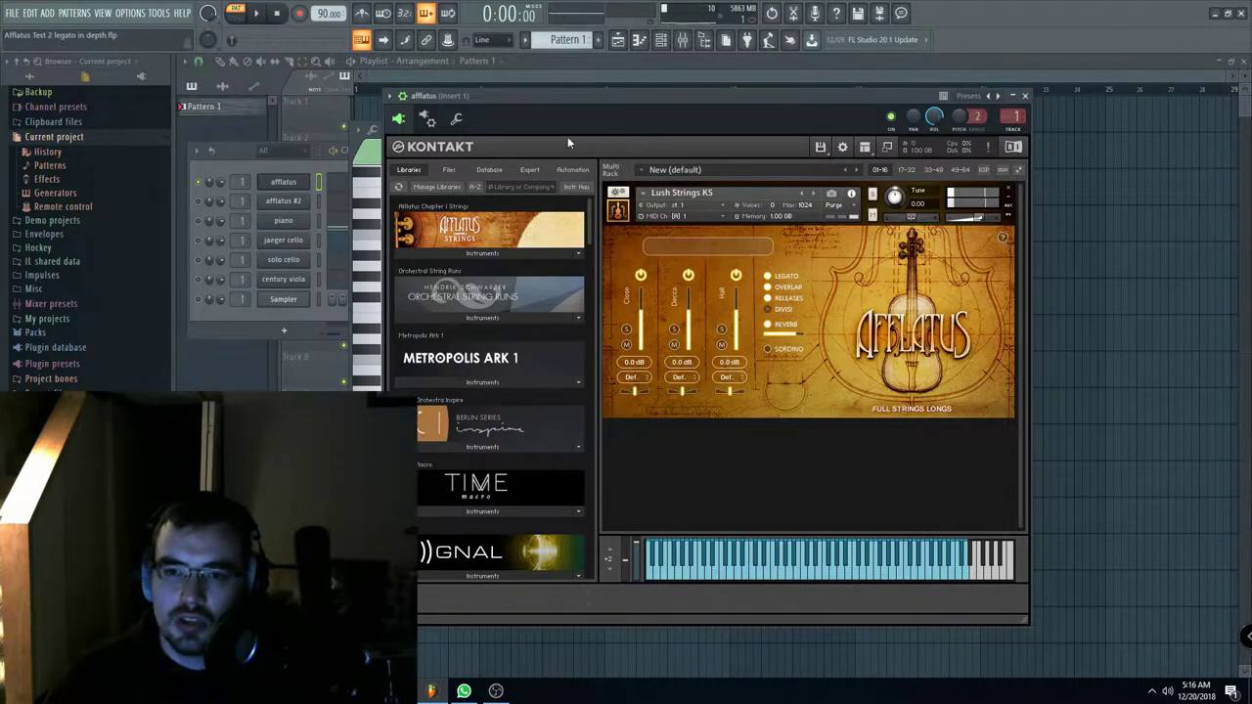
pyautogui.moveTo(629, 96); pyautogui.dragTo(690, 88)
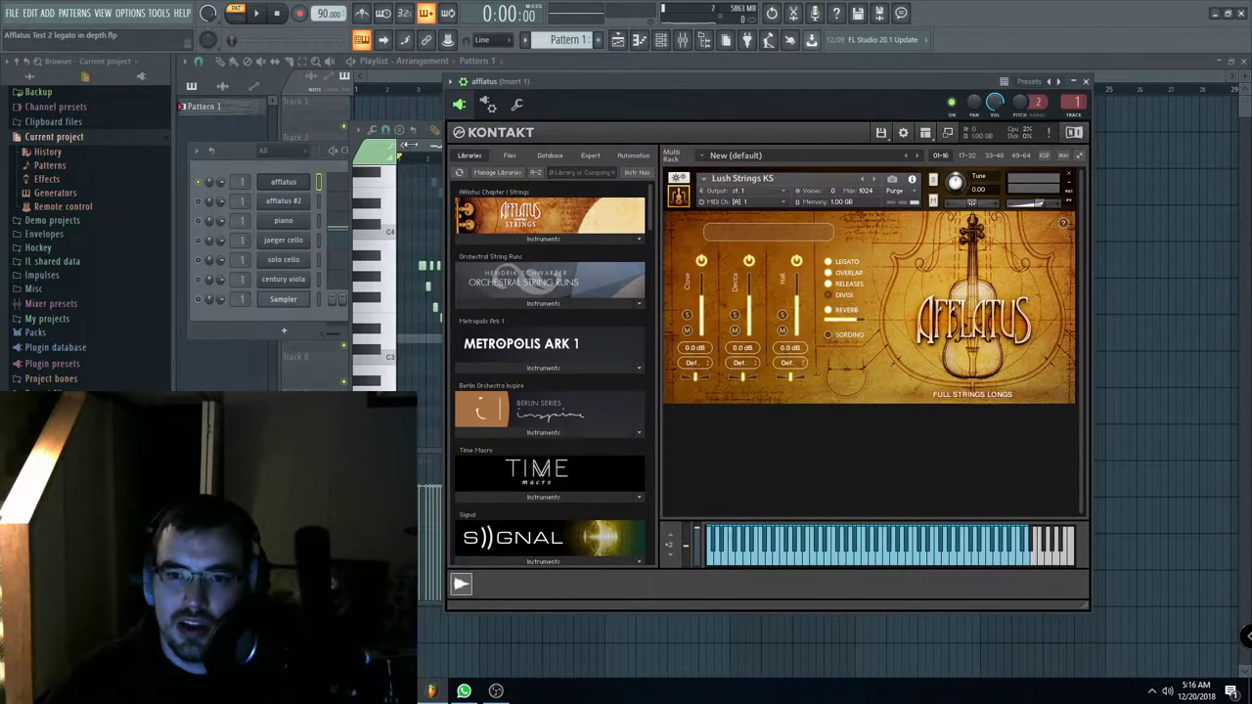
pyautogui.click(417, 151)
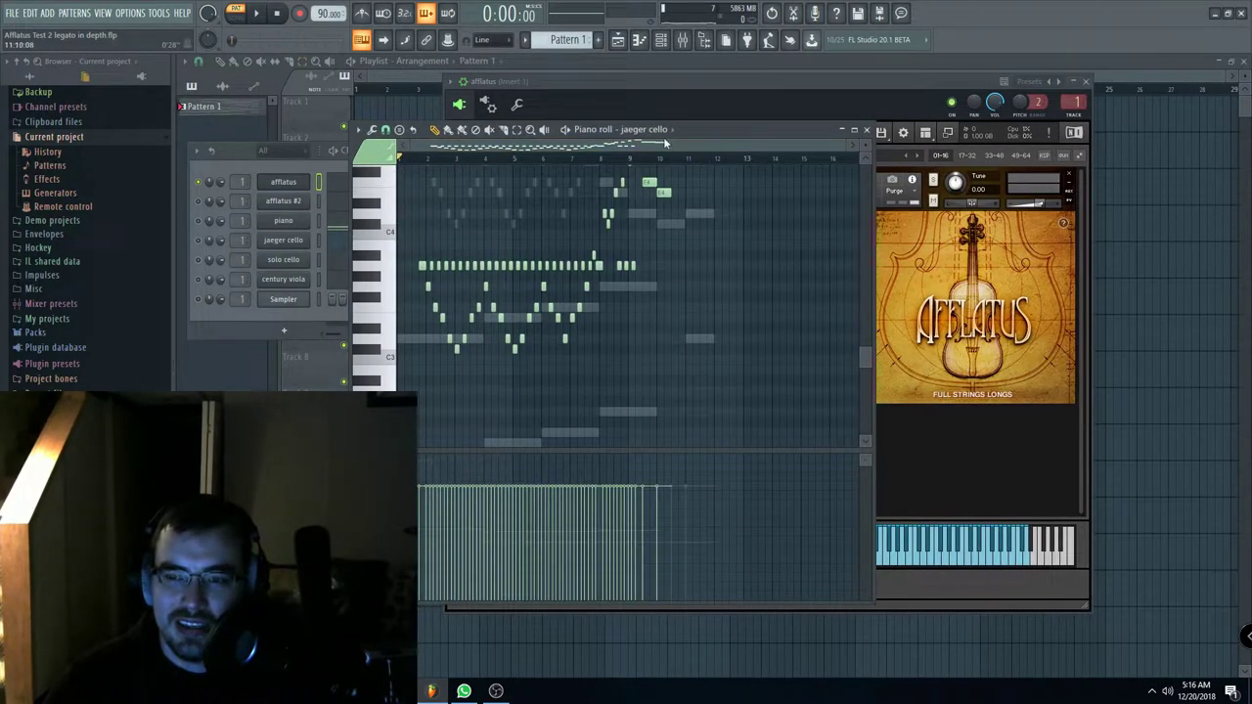
pyautogui.moveTo(673, 95); pyautogui.dragTo(761, 99)
pyautogui.click(464, 186)
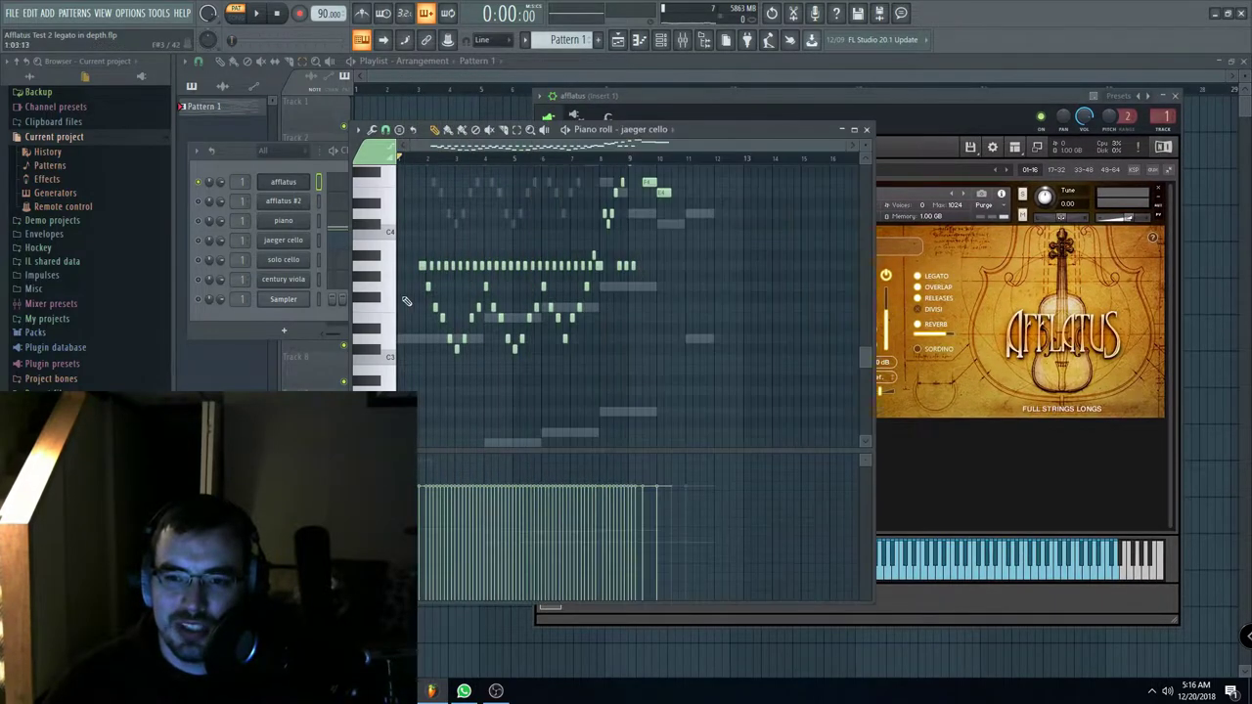
# Step: Switch the piano roll to the afflatus part and play its repeated-note passage from just before bar 2
pyautogui.scroll(2, 432, 308)
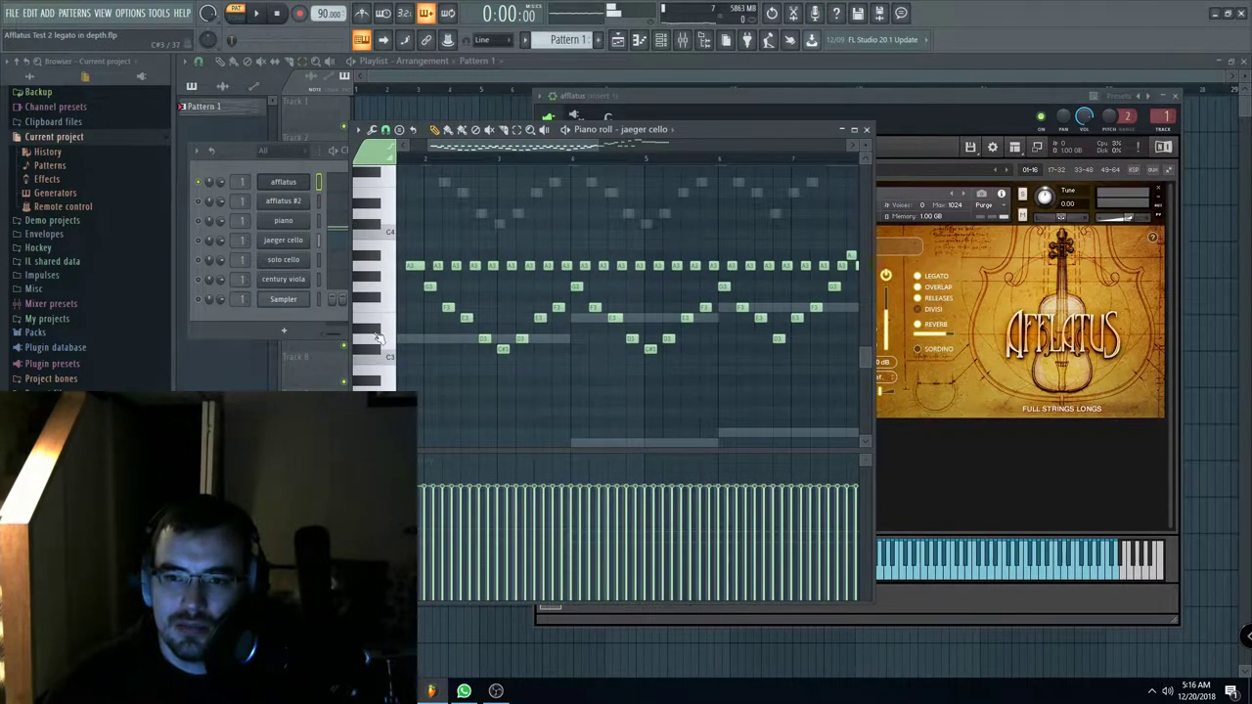
pyautogui.click(646, 130)
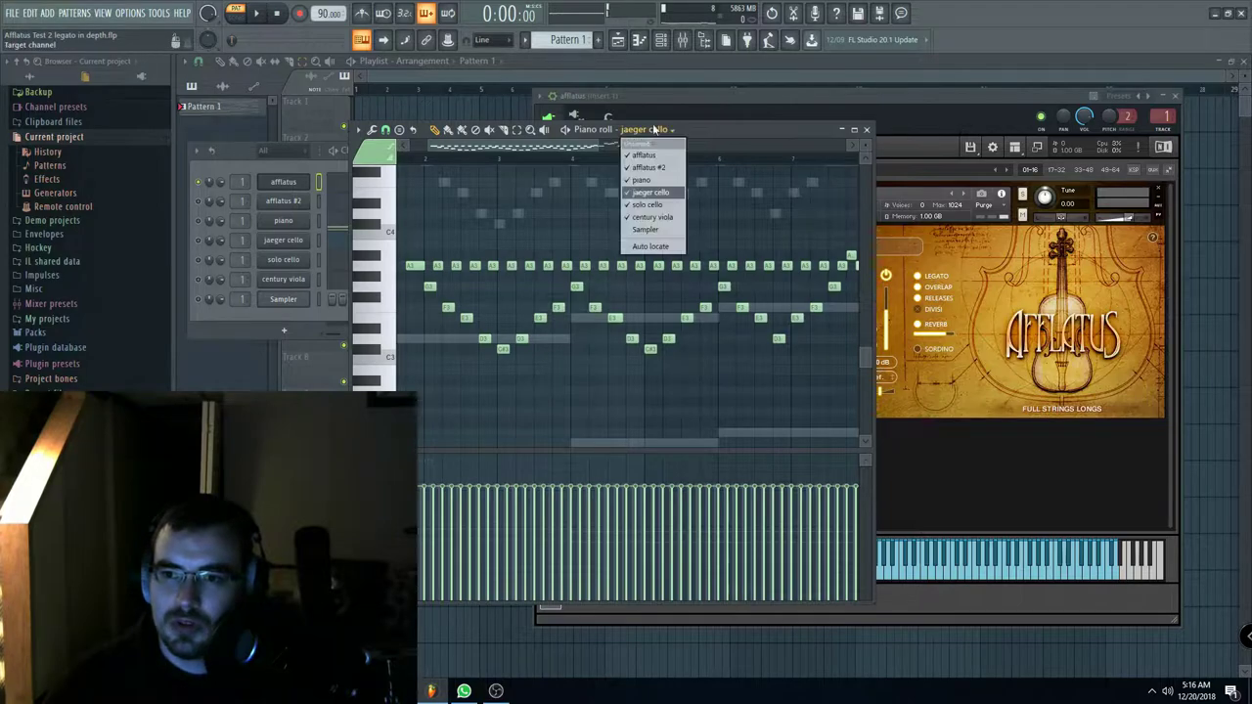
pyautogui.click(644, 155)
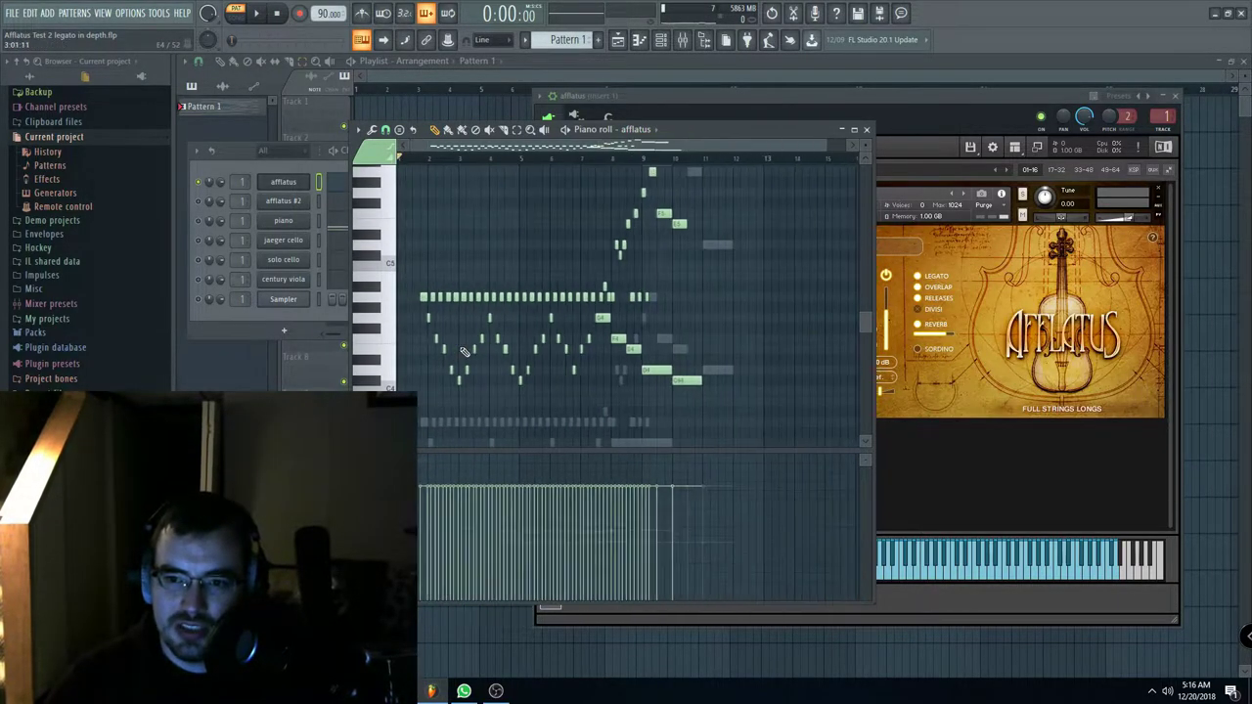
pyautogui.moveTo(542, 148); pyautogui.dragTo(497, 146)
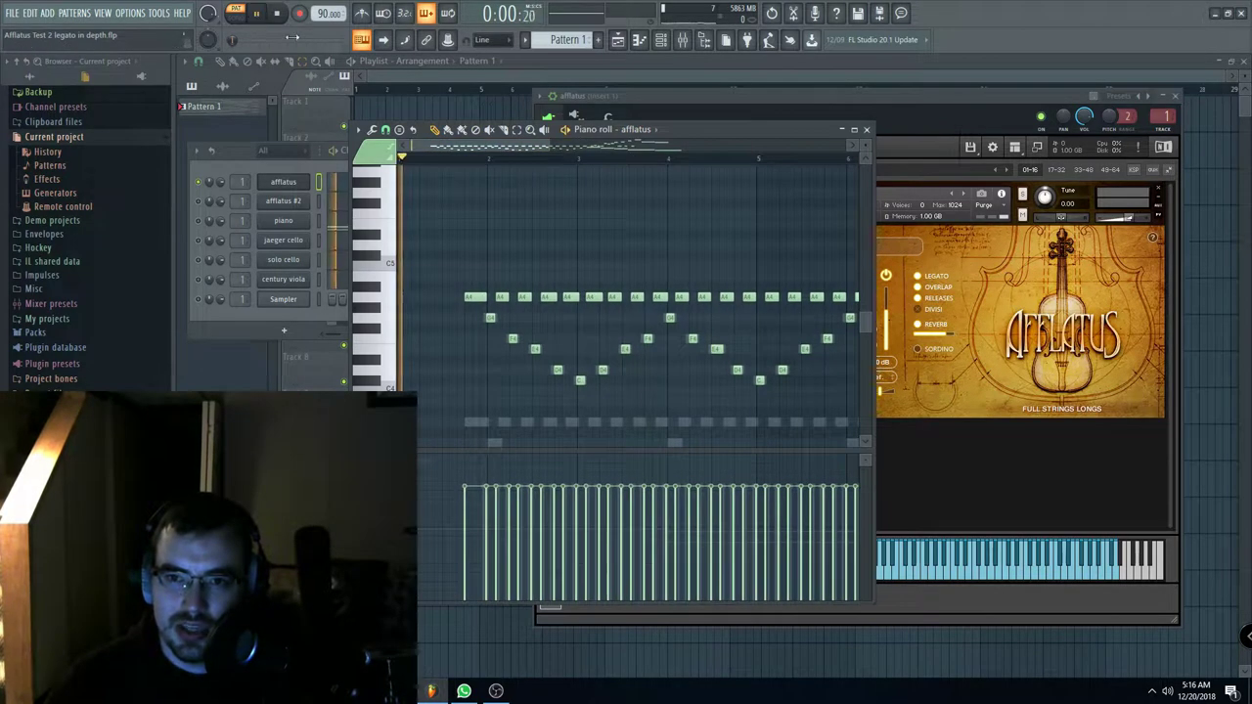
pyautogui.click(464, 158)
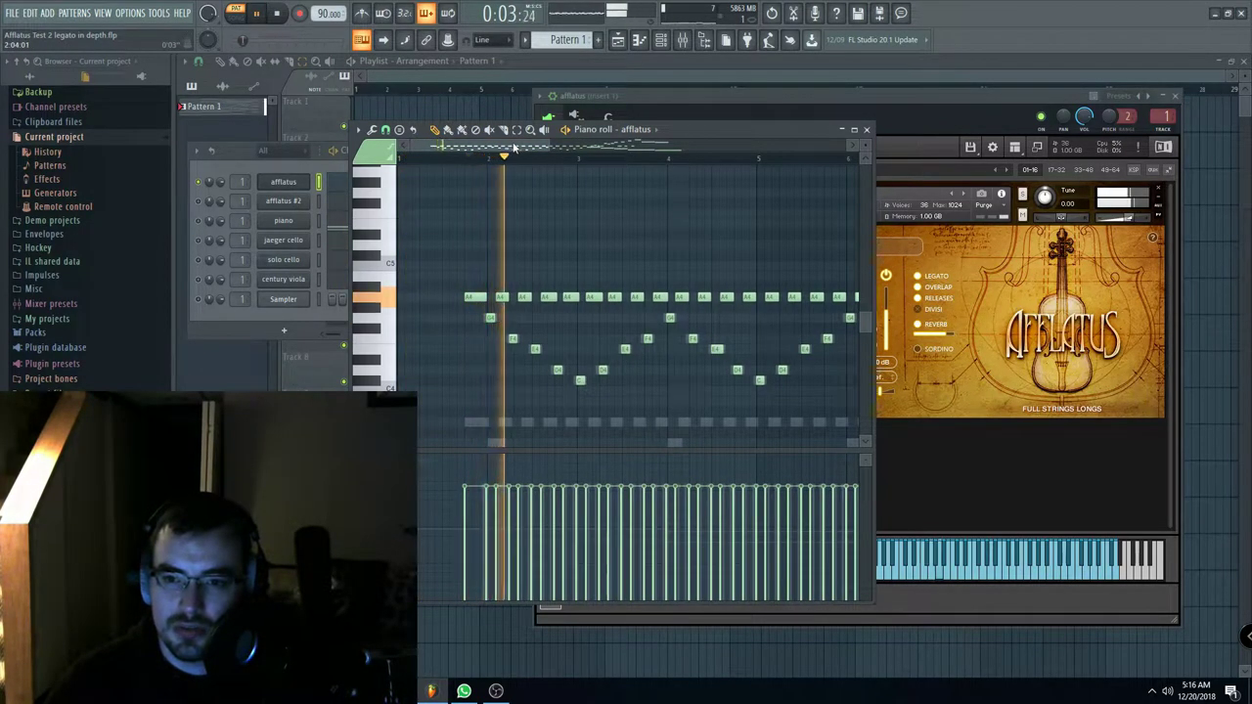
# Step: Turn Overlap off and back on in Lush Strings KS during playback to compare how the overlapping lines sound
pyautogui.click(893, 135)
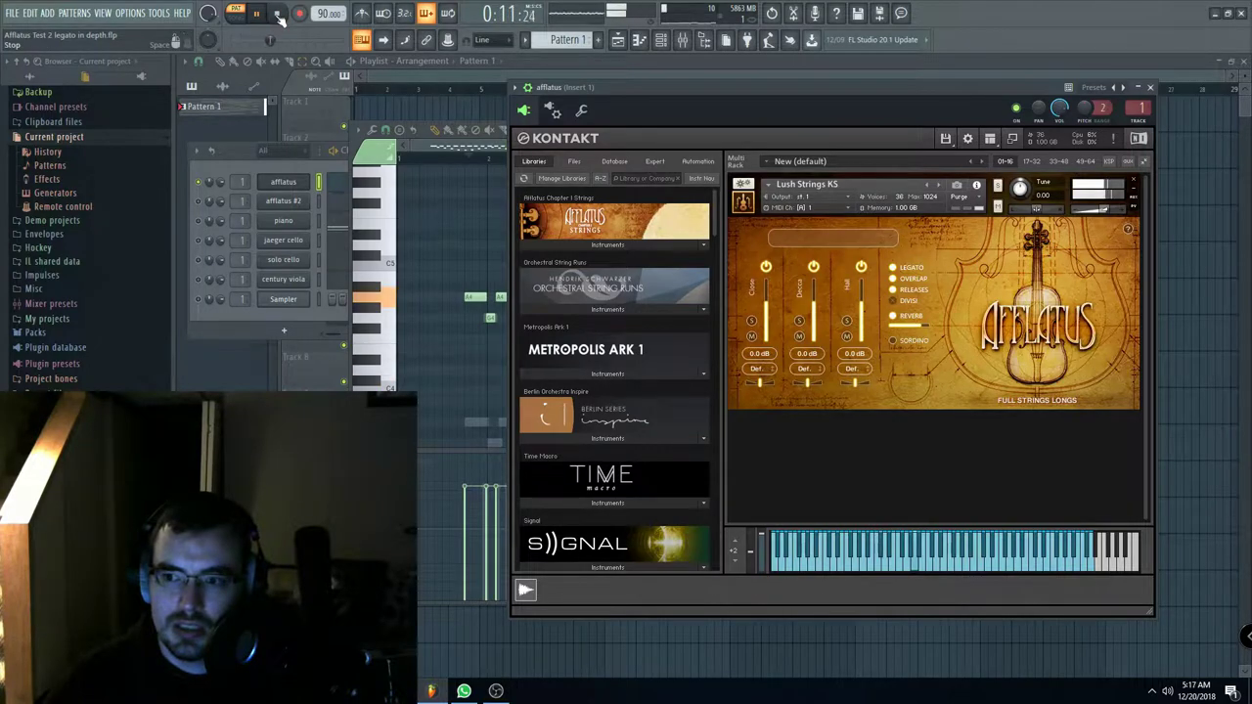
pyautogui.click(480, 225)
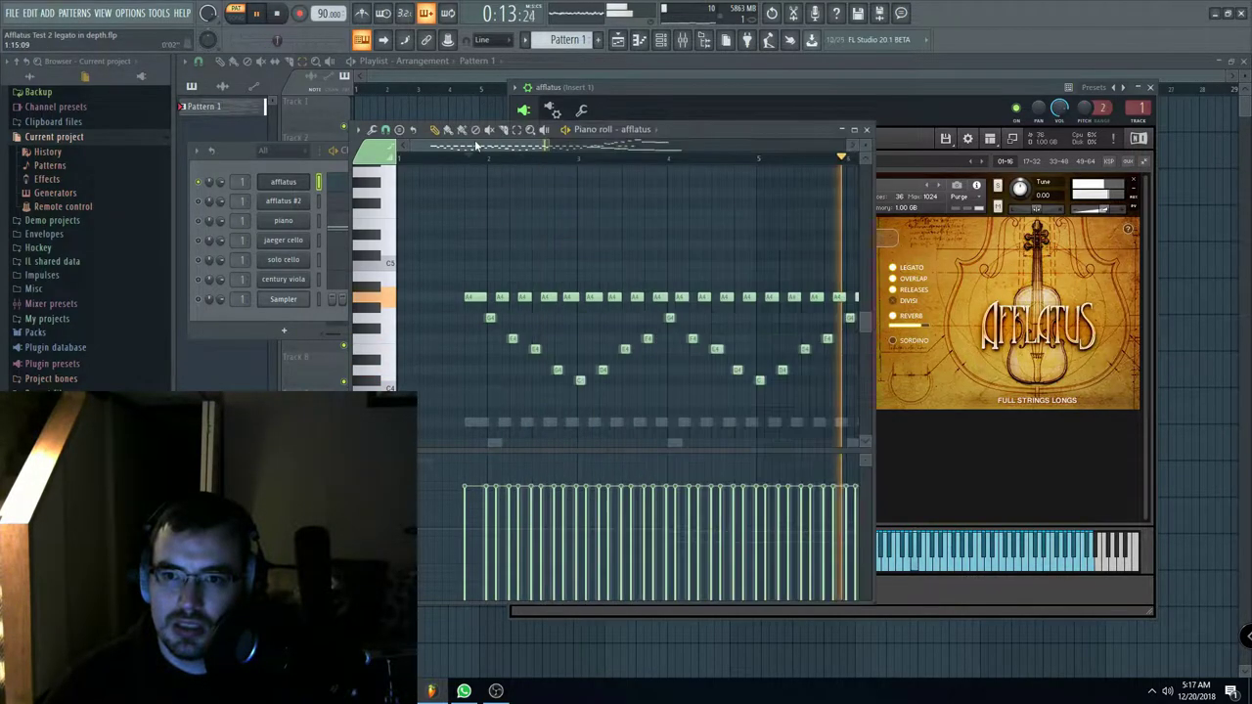
pyautogui.click(894, 279)
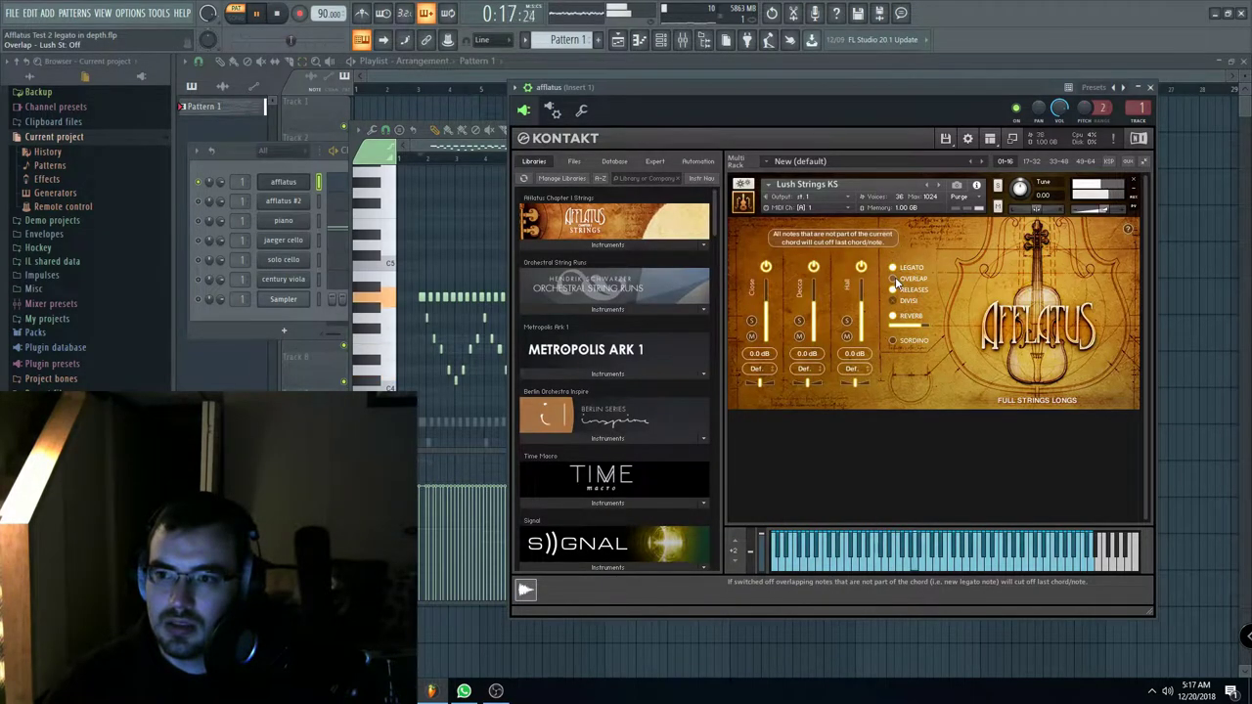
pyautogui.click(894, 279)
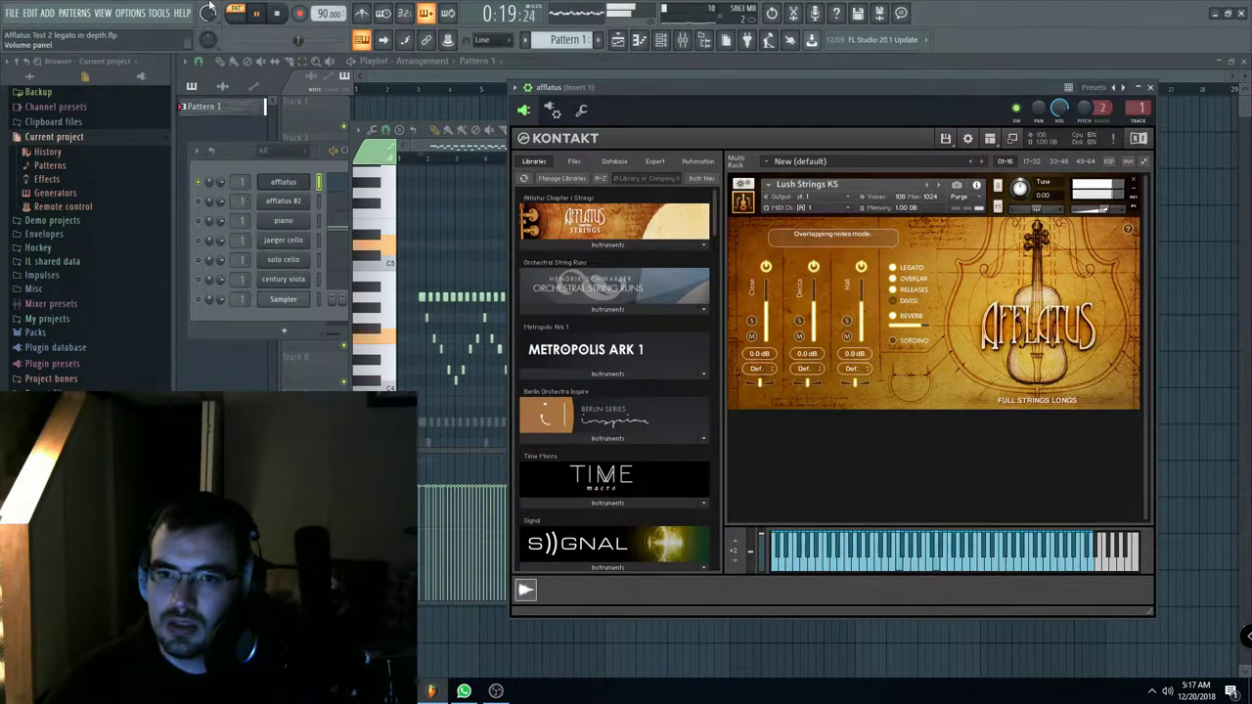
pyautogui.click(483, 162)
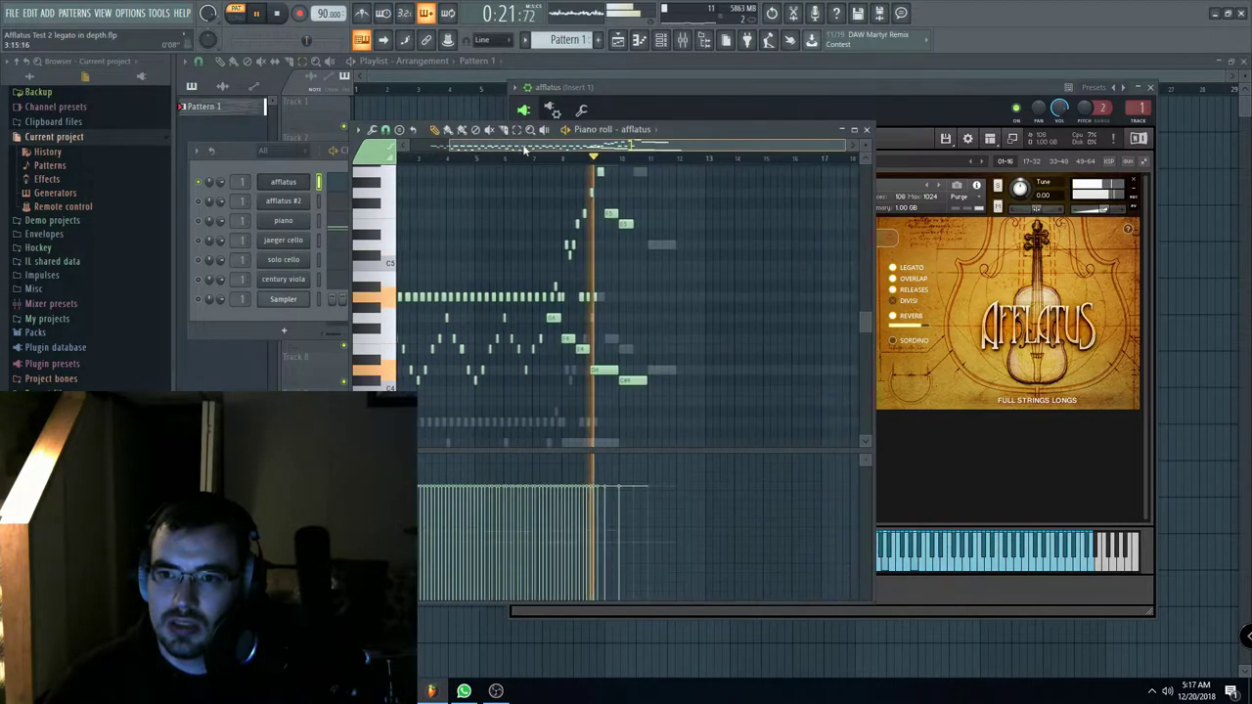
# Step: Unsolo the afflatus channel so all channels sound, and replay the pattern from the beginning of the repeated-note passage
pyautogui.rightClick(200, 202)
pyautogui.click(207, 208)
pyautogui.rightClick(196, 201)
pyautogui.click(204, 208)
pyautogui.click(277, 15)
pyautogui.moveTo(699, 148); pyautogui.dragTo(577, 164)
pyautogui.scroll(2, 431, 285)
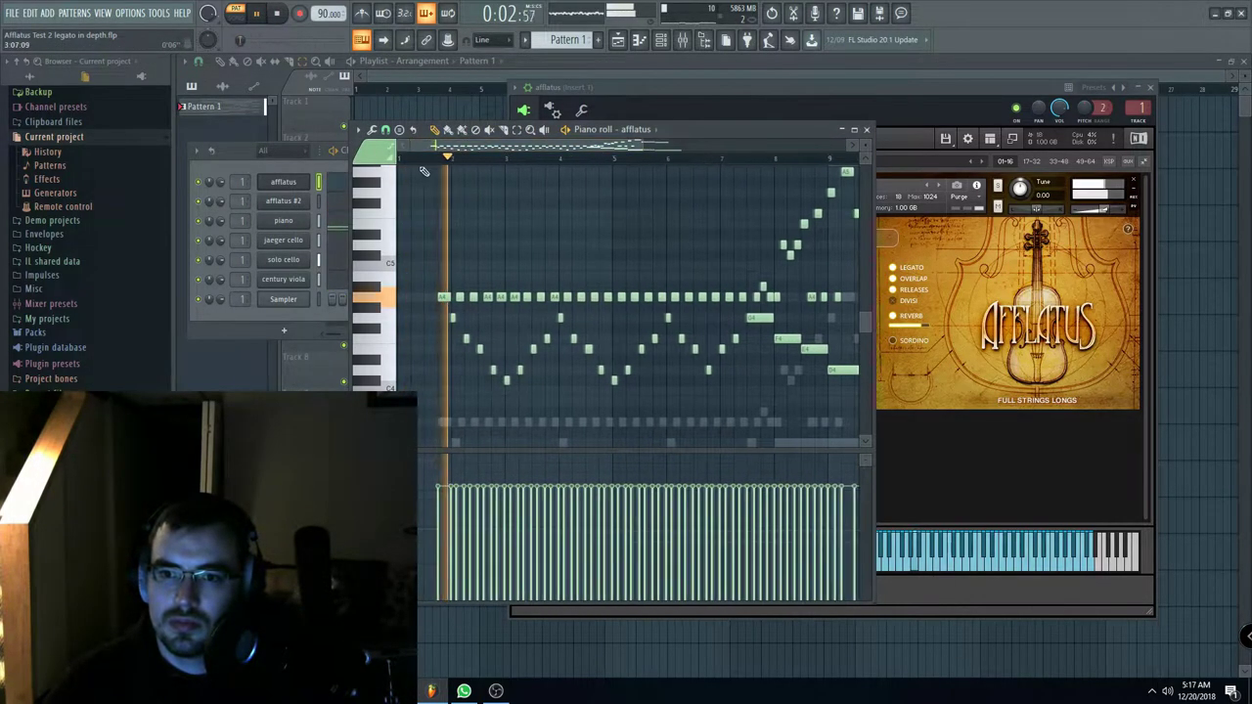
# Step: Check the jaeger cello, afflatus and afflatus #2 instruments in turn during playback, and place afflatus #2 beside the piano roll
pyautogui.click(289, 242)
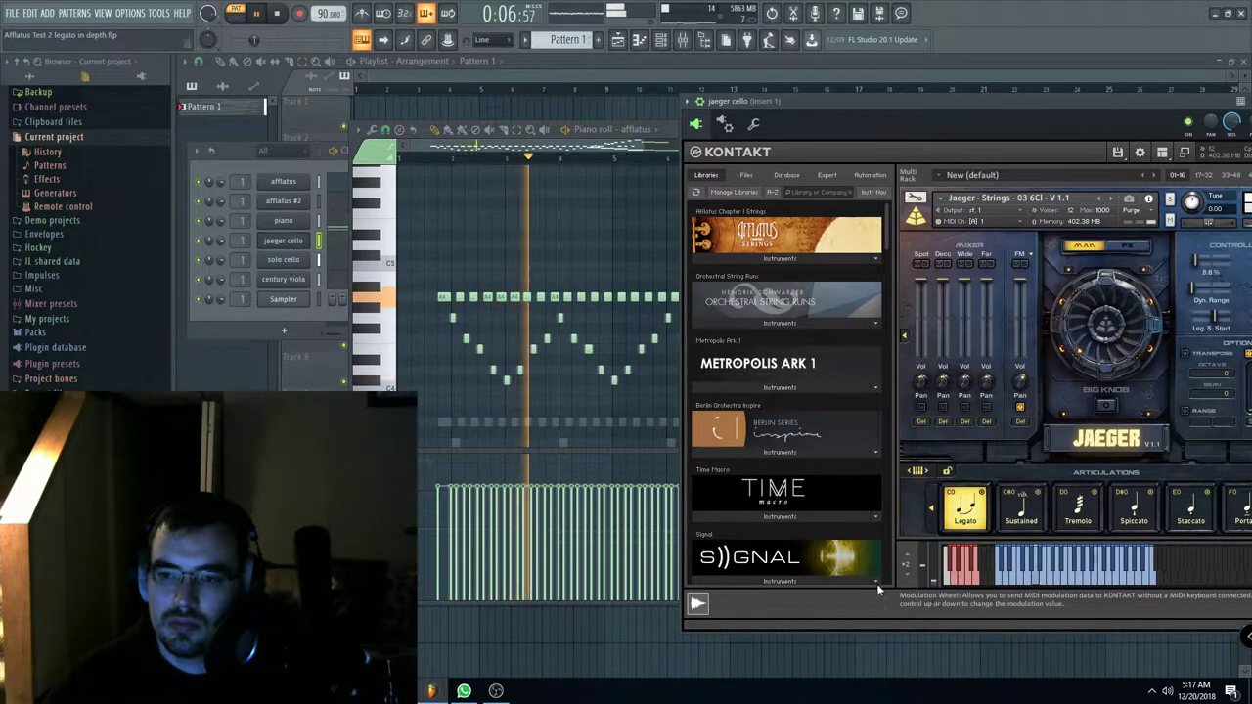
pyautogui.click(284, 181)
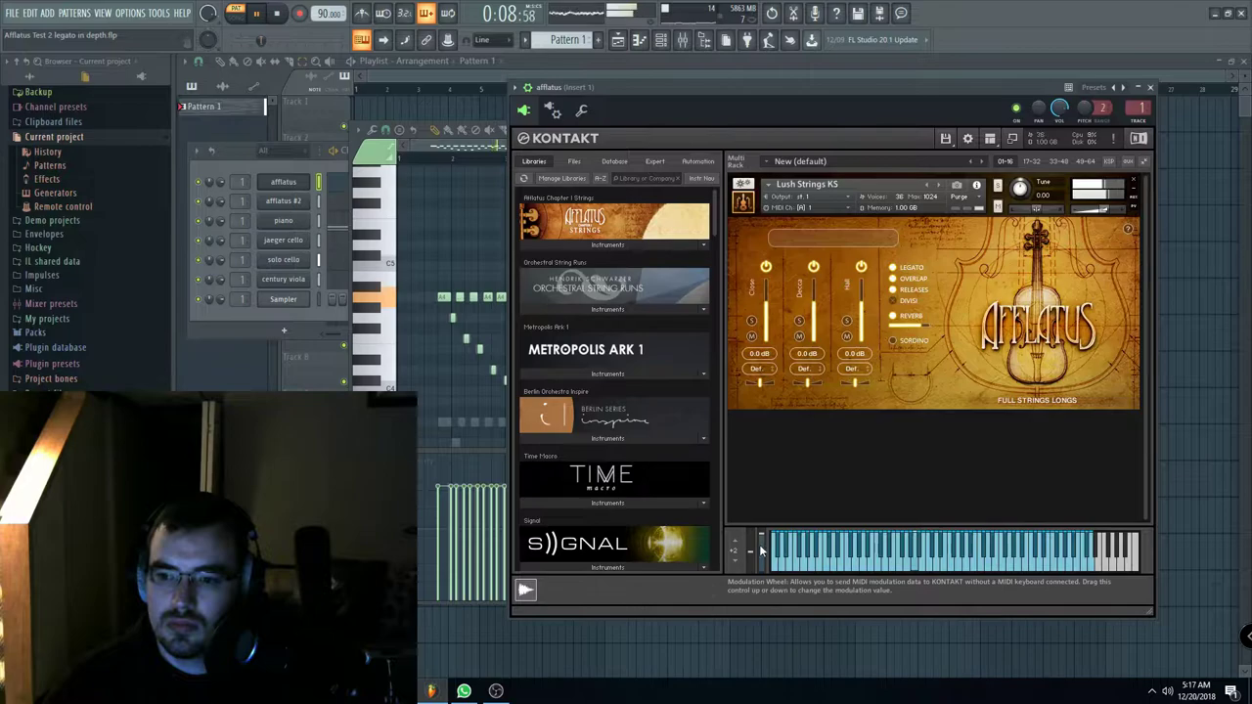
pyautogui.click(301, 200)
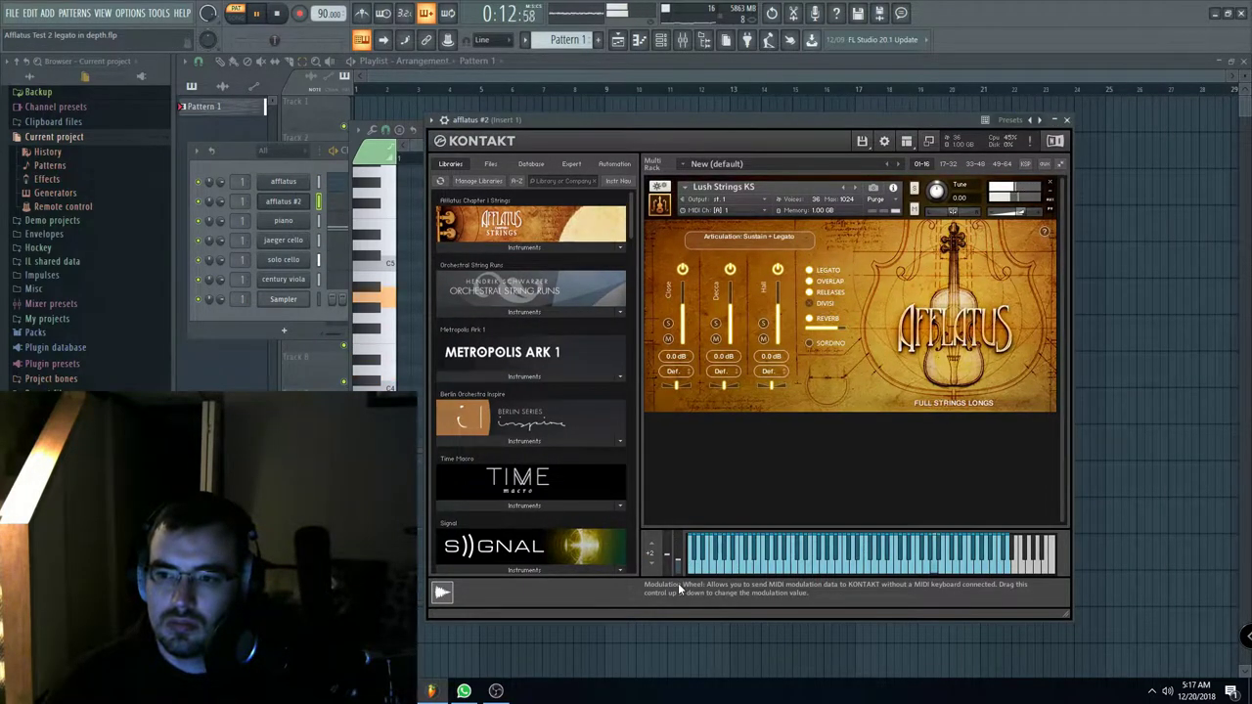
pyautogui.moveTo(623, 117); pyautogui.dragTo(846, 161)
# Step: Replace the afflatus part's final low C#4 with an E4 at bar 10 and a D4 at bar 11, and play it from bar 9
pyautogui.moveTo(587, 146); pyautogui.dragTo(656, 150)
pyautogui.moveTo(545, 145); pyautogui.dragTo(634, 204)
pyautogui.scroll(2, 622, 247)
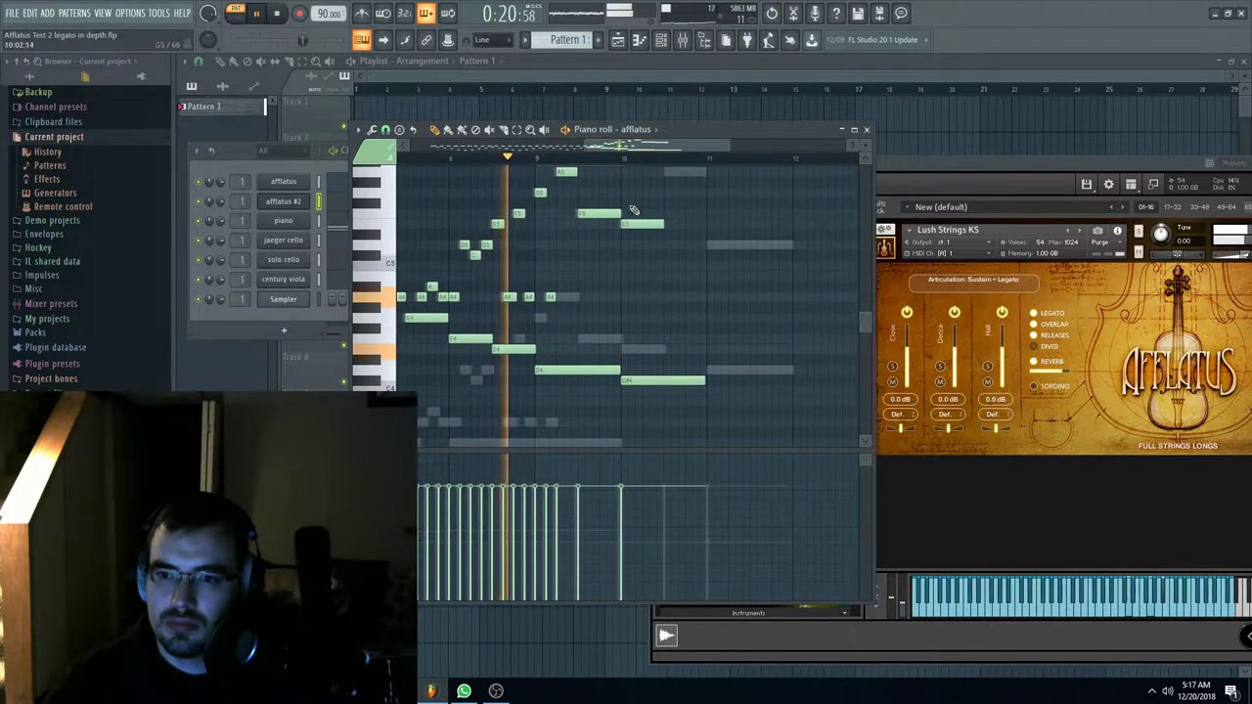
pyautogui.scroll(2, 629, 222)
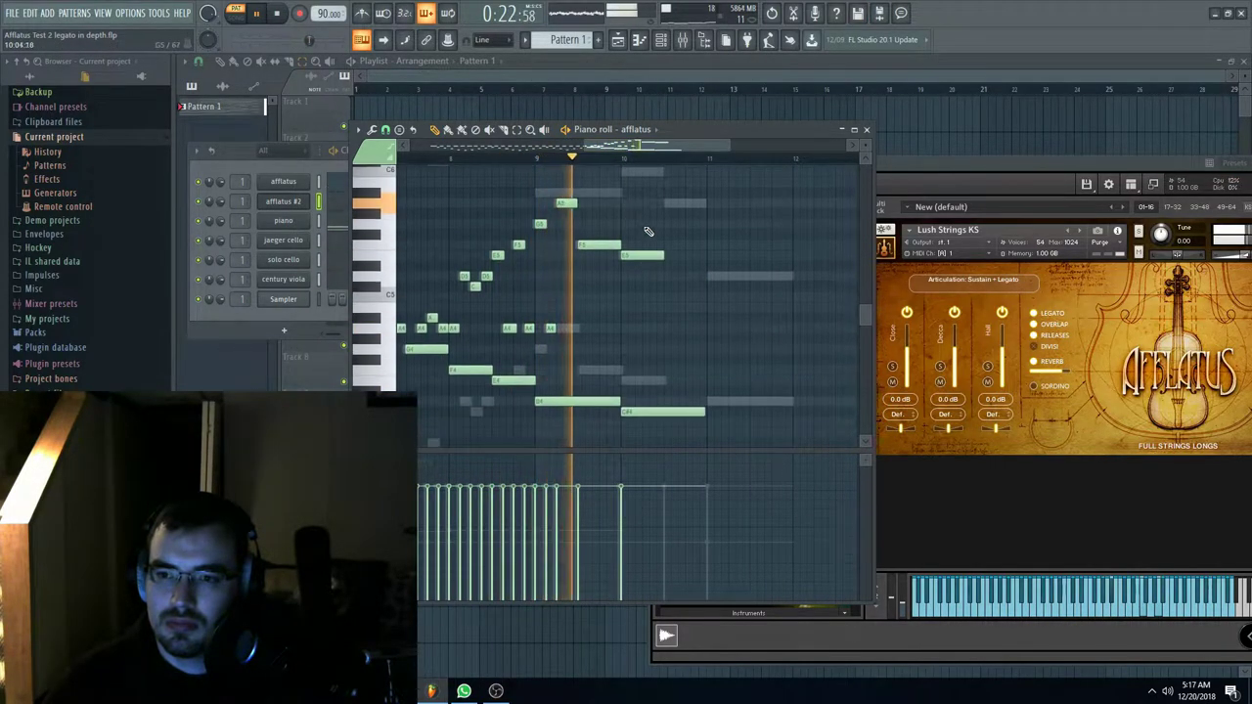
pyautogui.moveTo(682, 148); pyautogui.dragTo(717, 152)
pyautogui.rightClick(572, 411)
pyautogui.click(441, 157)
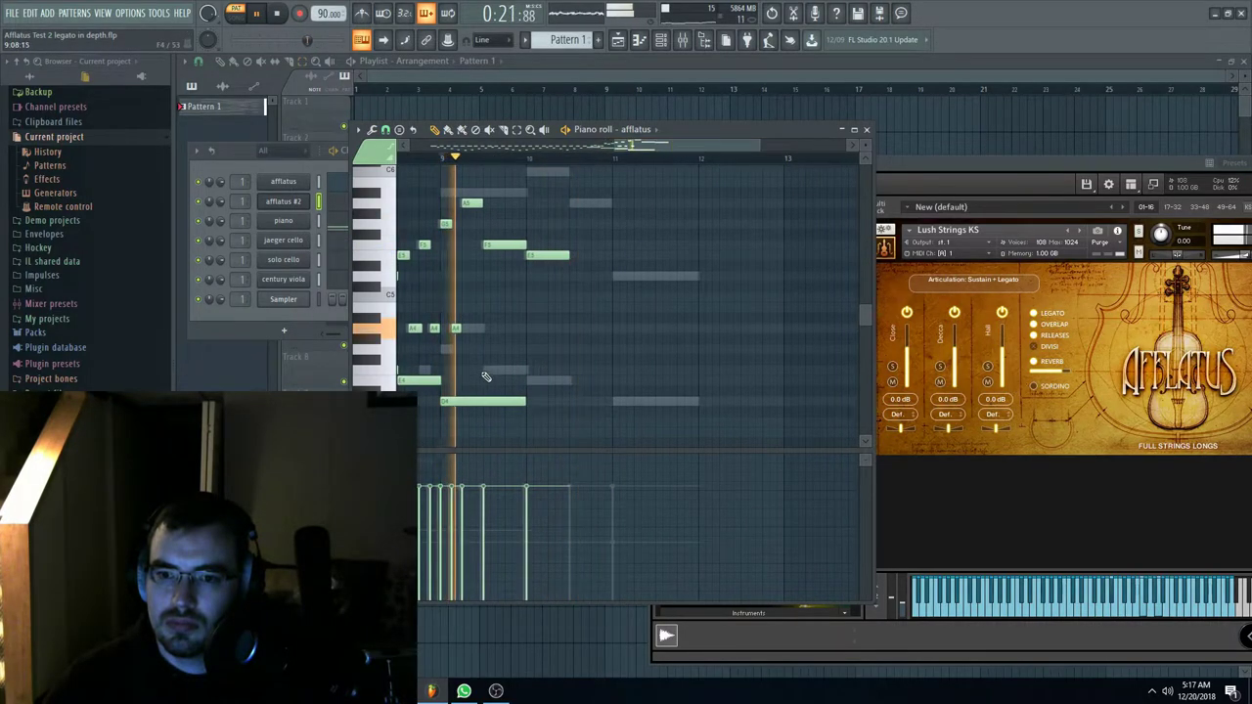
pyautogui.click(529, 381)
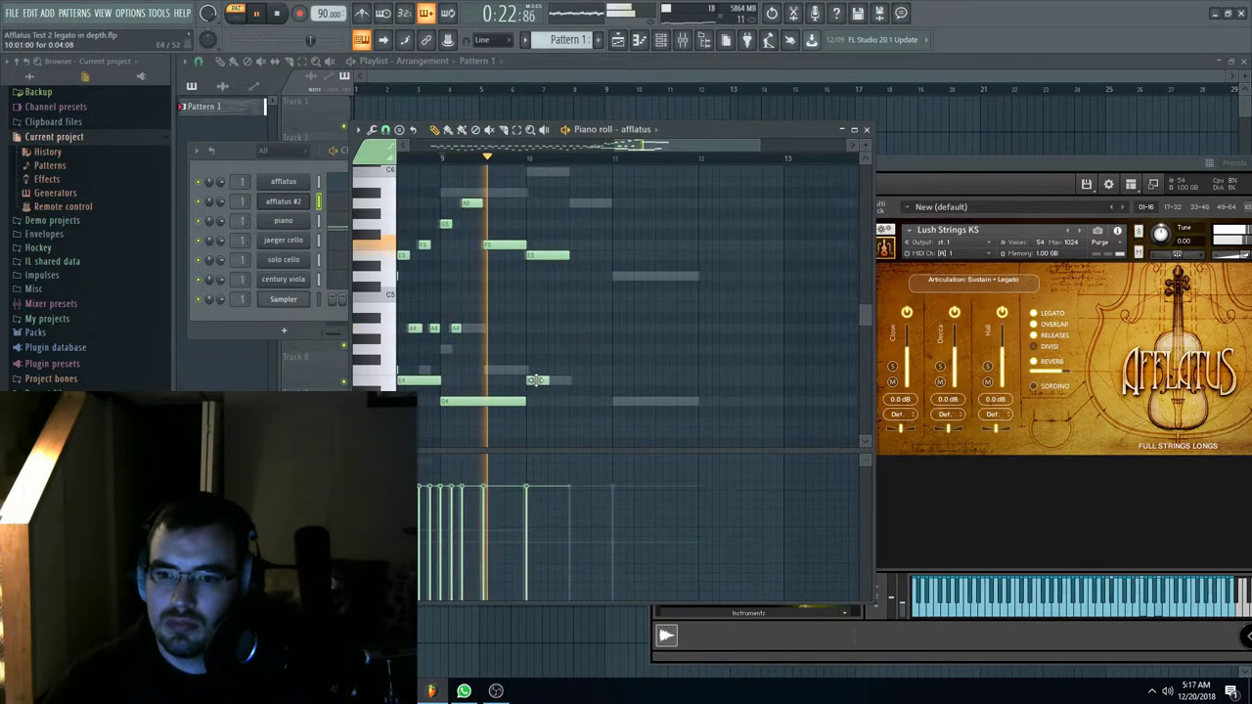
pyautogui.click(616, 401)
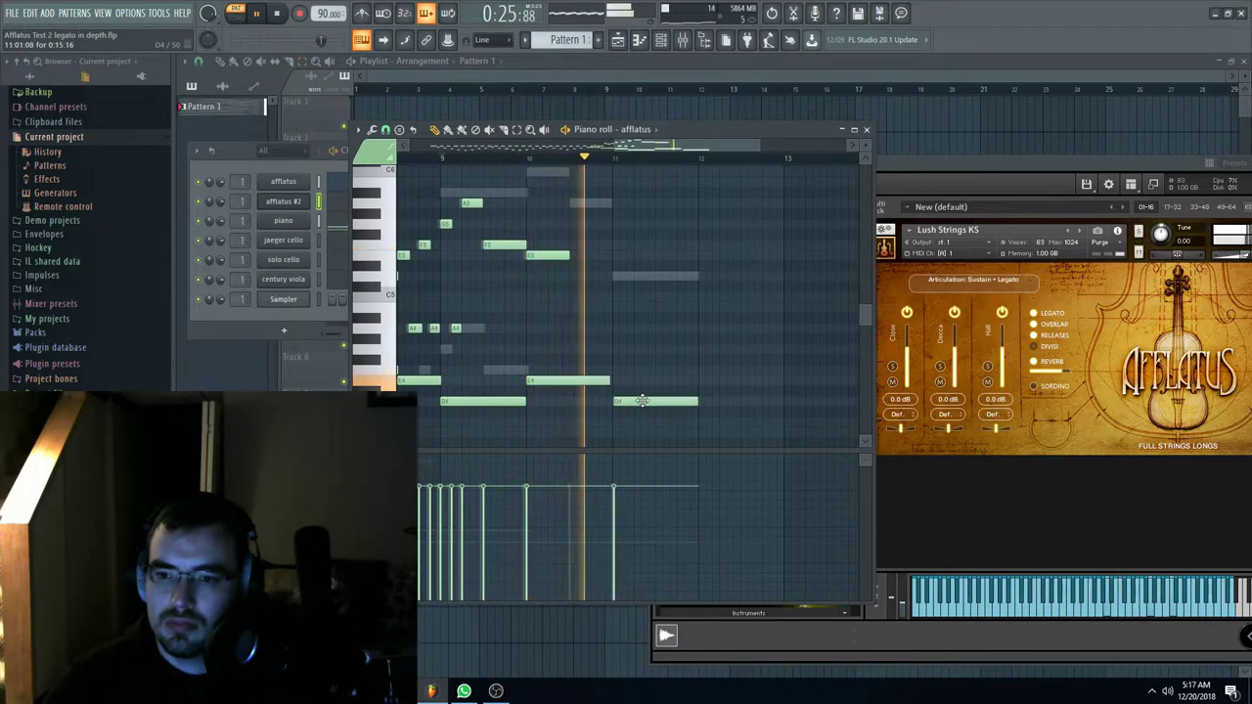
pyautogui.scroll(-2, 643, 397)
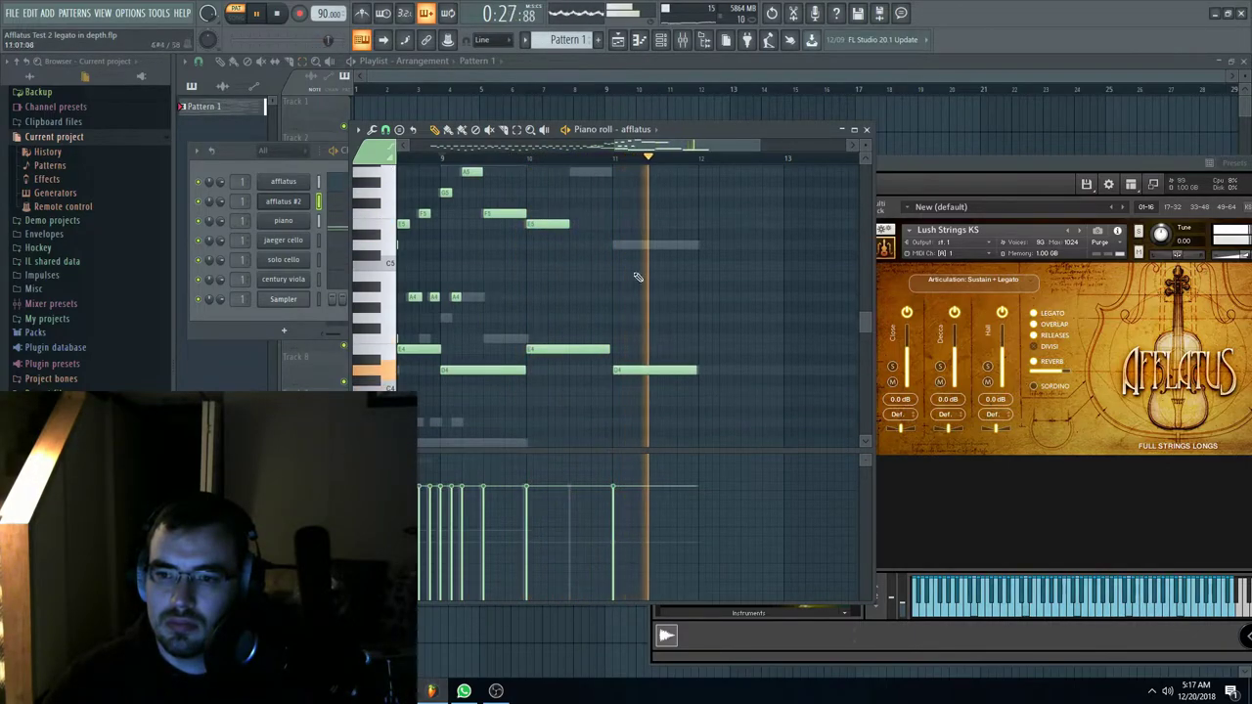
pyautogui.click(282, 13)
# Step: Move the afflatus #2 instrument window aside and clone the afflatus channel
pyautogui.click(998, 161)
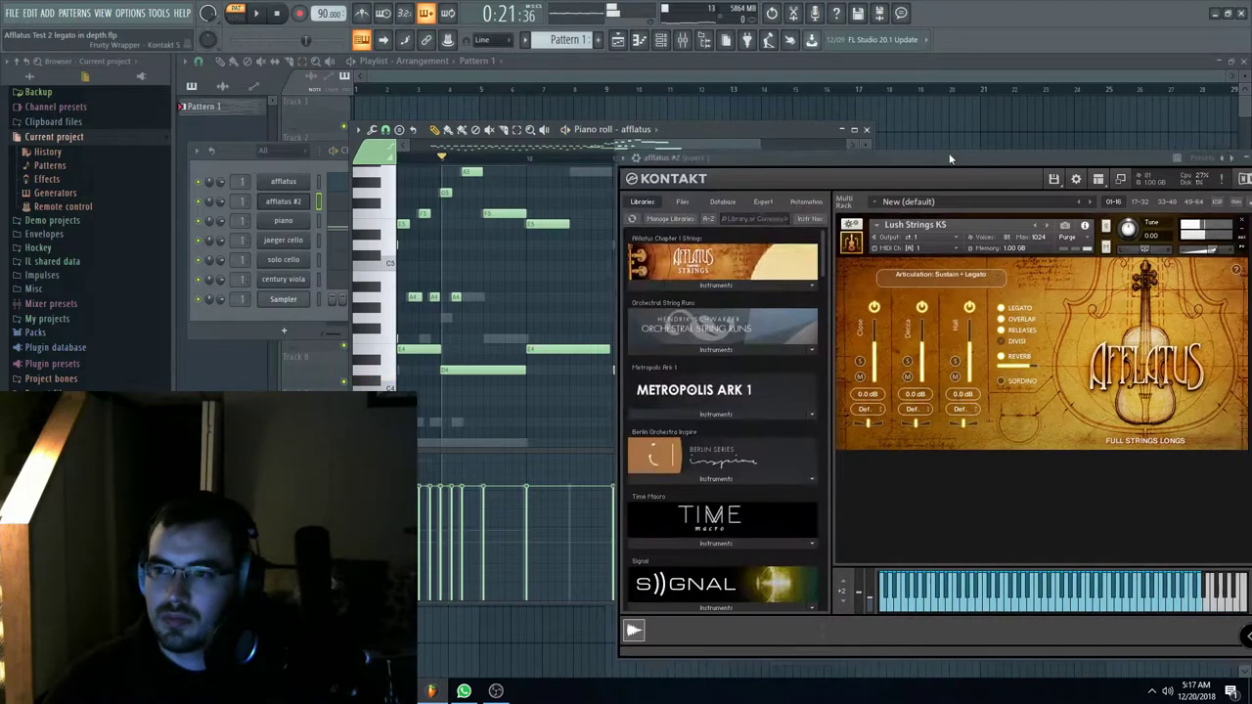
pyautogui.moveTo(998, 159); pyautogui.dragTo(619, 81)
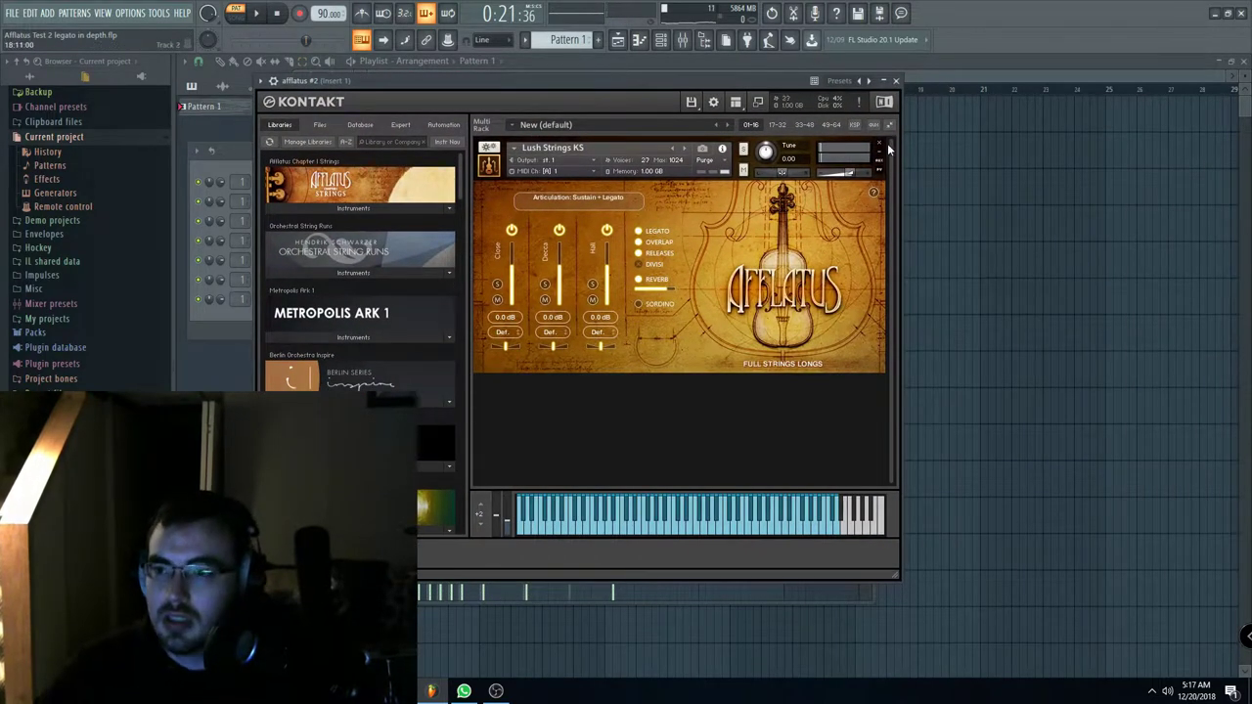
pyautogui.click(230, 196)
pyautogui.rightClick(288, 185)
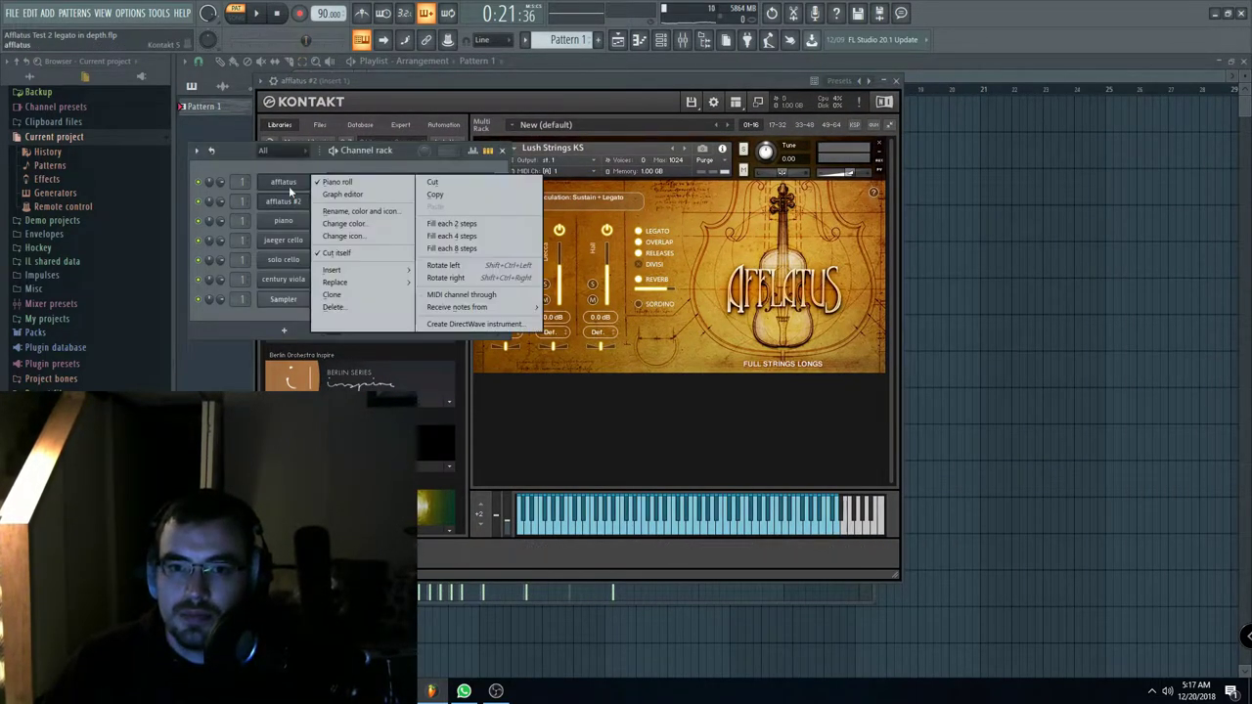
pyautogui.click(333, 282)
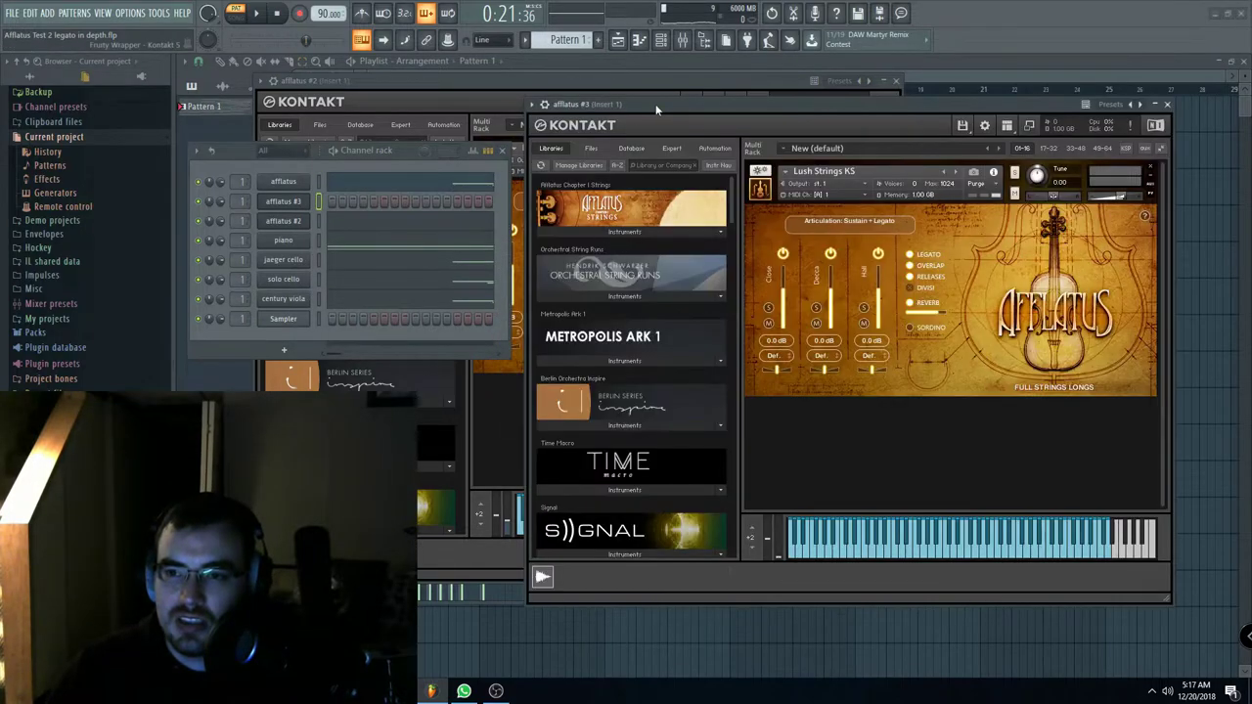
# Step: Replace Lush Strings KS in the cloned channel's Kontakt with Barbaric Strings and reposition the instrument window
pyautogui.moveTo(658, 109); pyautogui.dragTo(492, 113)
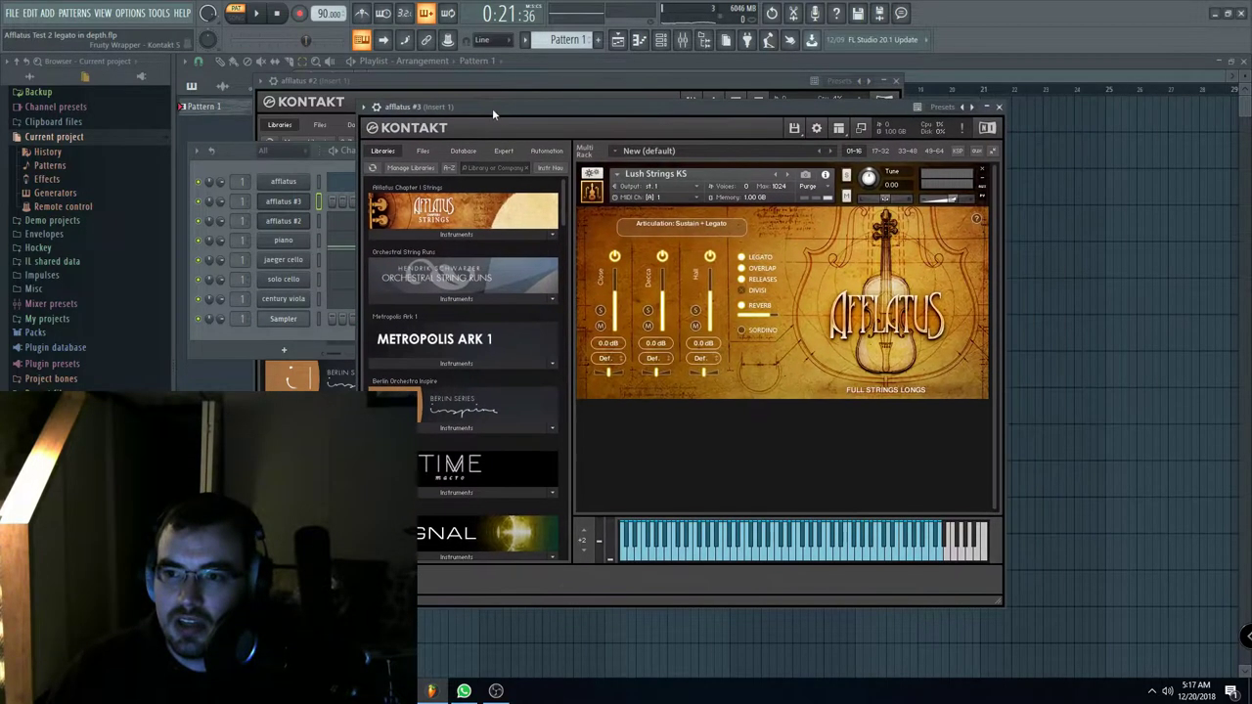
pyautogui.click(981, 175)
pyautogui.click(456, 235)
pyautogui.moveTo(416, 262); pyautogui.dragTo(656, 287)
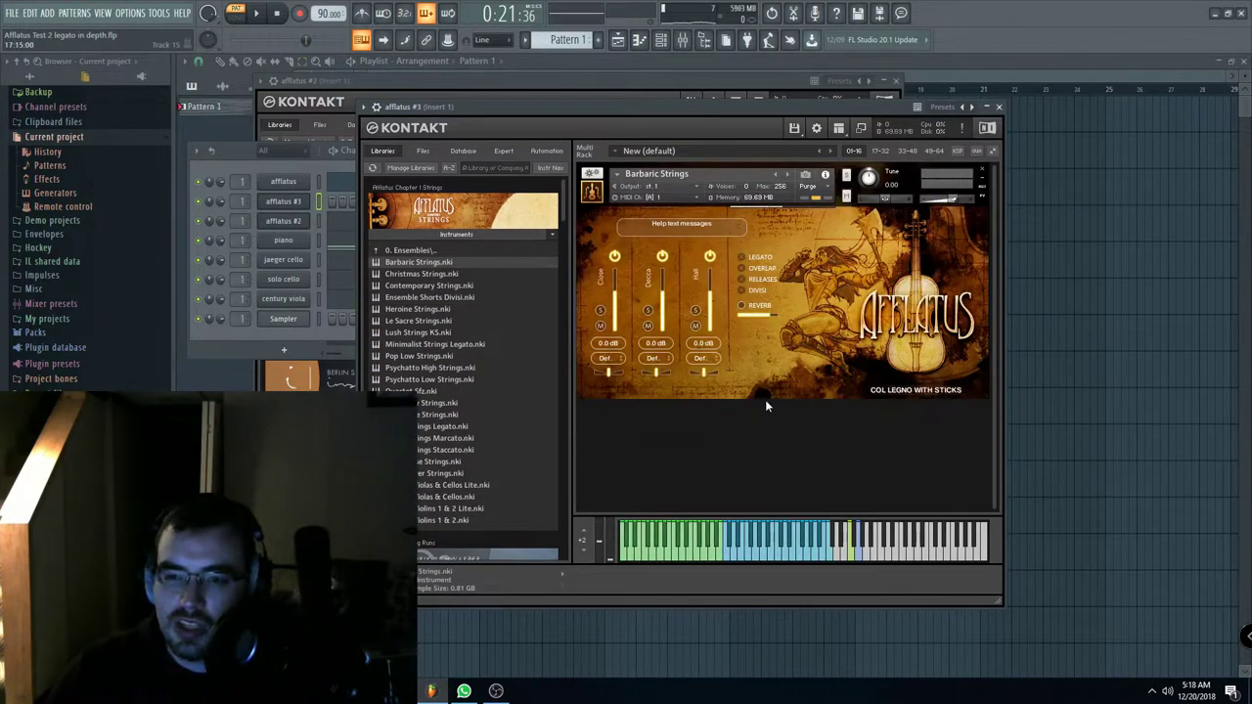
pyautogui.moveTo(617, 117); pyautogui.dragTo(522, 132)
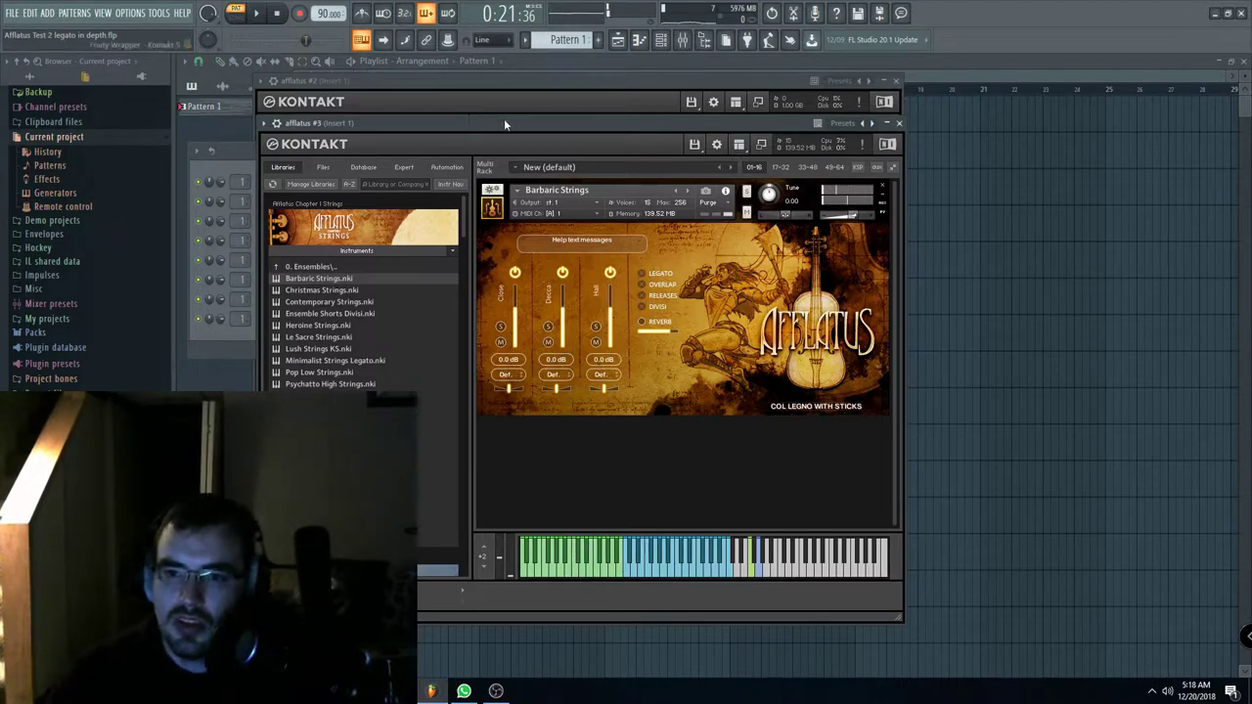
pyautogui.moveTo(505, 122); pyautogui.dragTo(475, 114)
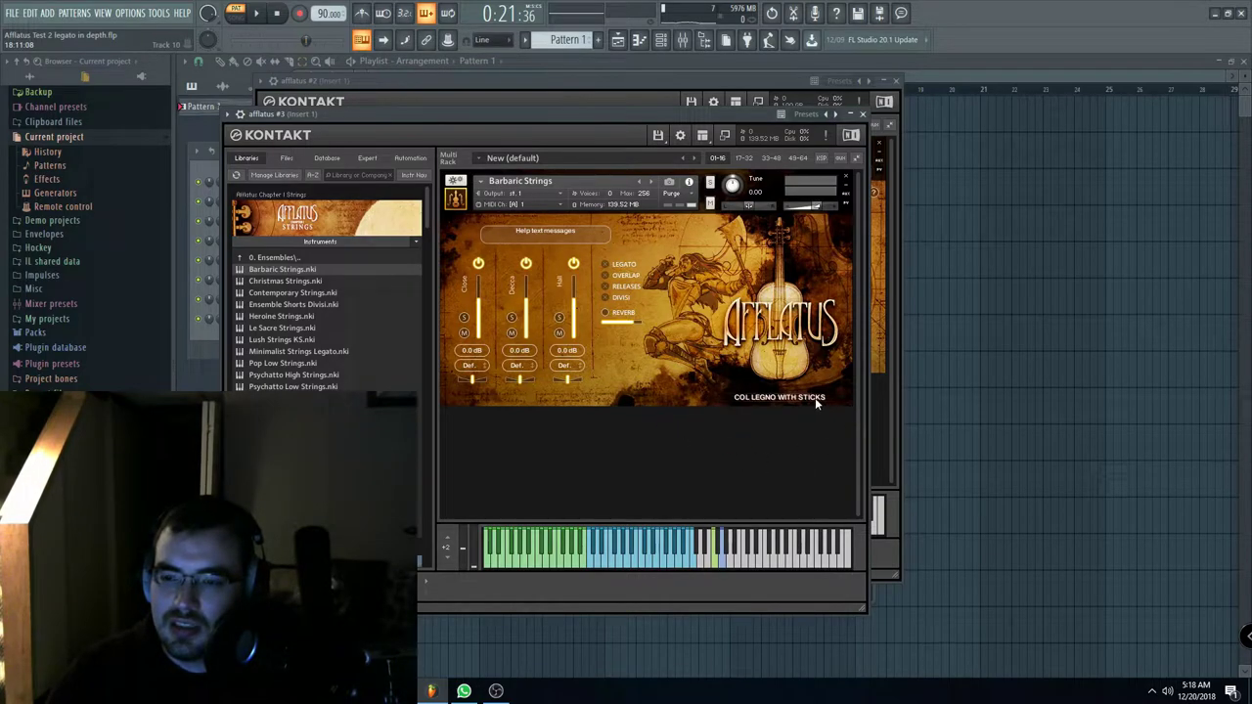
# Step: Open the cloned channel's piano roll, enter short repeated C5 notes at the start of Pattern 2, and play them
pyautogui.moveTo(482, 117); pyautogui.dragTo(386, 149)
pyautogui.click(316, 203)
pyautogui.rightClick(293, 204)
pyautogui.click(334, 201)
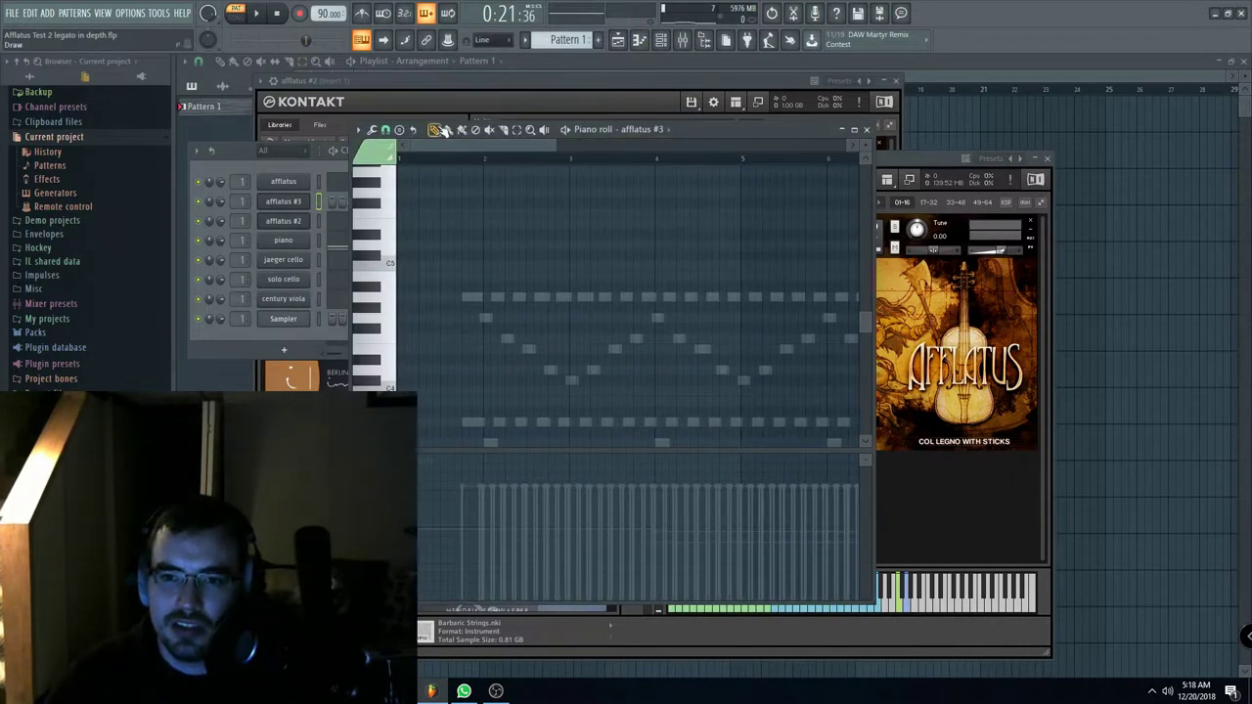
pyautogui.scroll(-1, 545, 40)
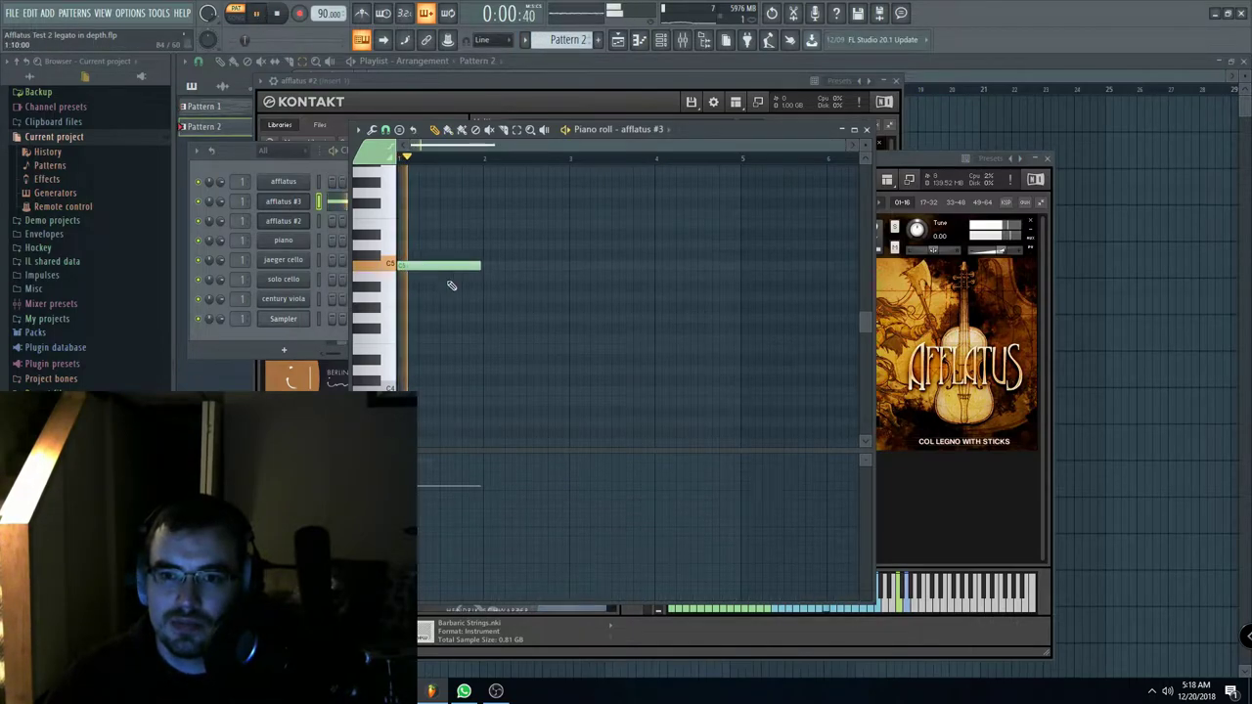
pyautogui.moveTo(479, 267); pyautogui.dragTo(406, 275)
pyautogui.scroll(2, 436, 200)
pyautogui.press('space')
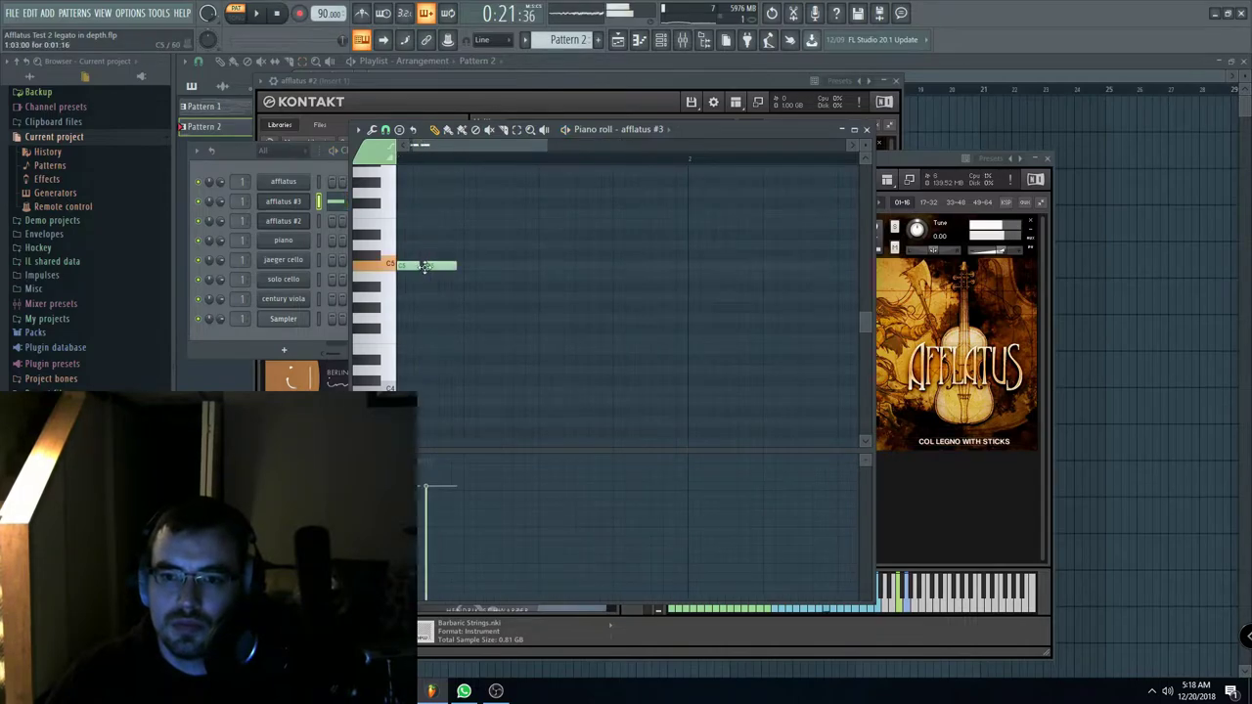
# Step: Reopen the cloned channel's Kontakt and switch its instrument to Christmas Strings
pyautogui.moveTo(918, 152); pyautogui.dragTo(844, 124)
pyautogui.click(103, 14)
pyautogui.click(123, 67)
pyautogui.click(284, 202)
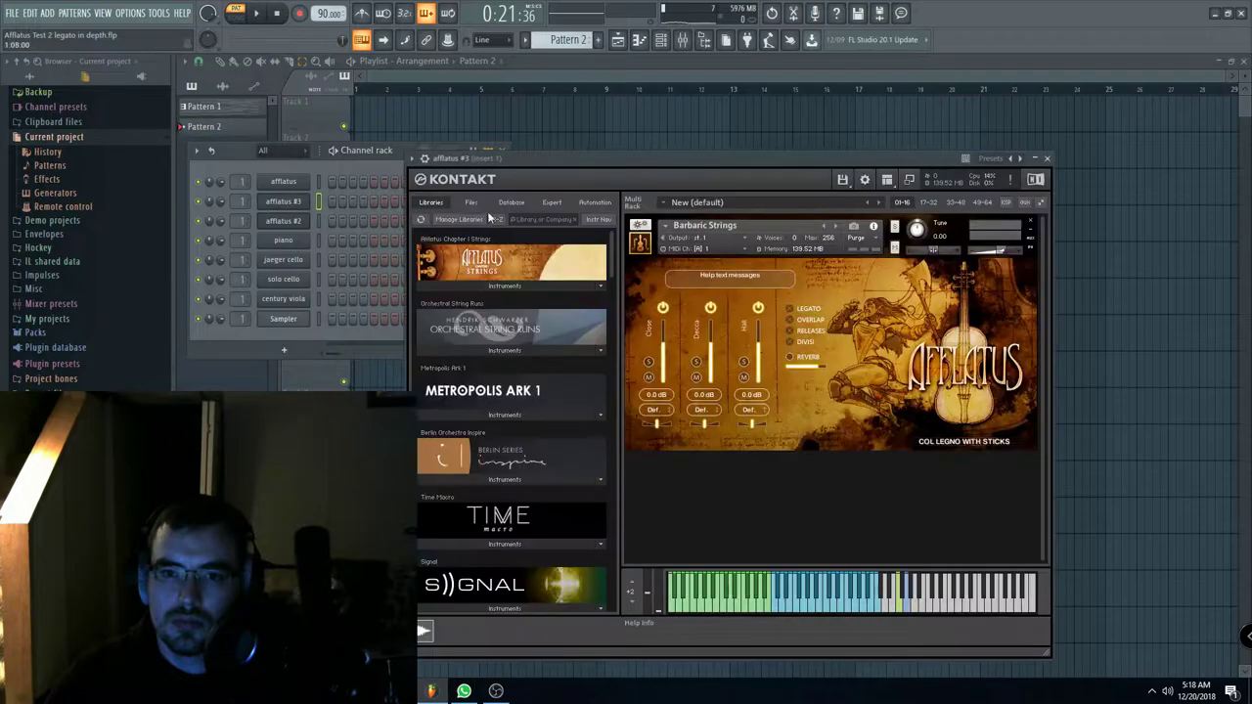
pyautogui.click(629, 118)
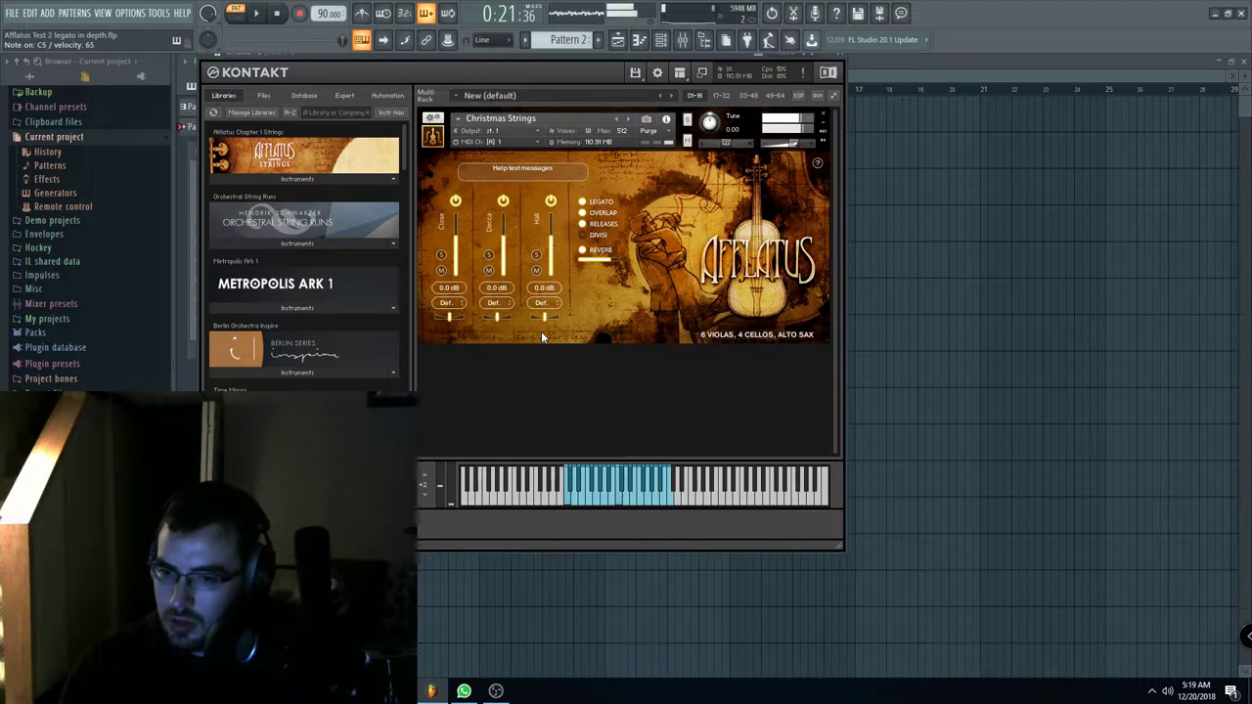
pyautogui.moveTo(515, 56)
pyautogui.mouseDown()
pyautogui.moveTo(532, 75)
pyautogui.moveTo(538, 64)
pyautogui.mouseUp()
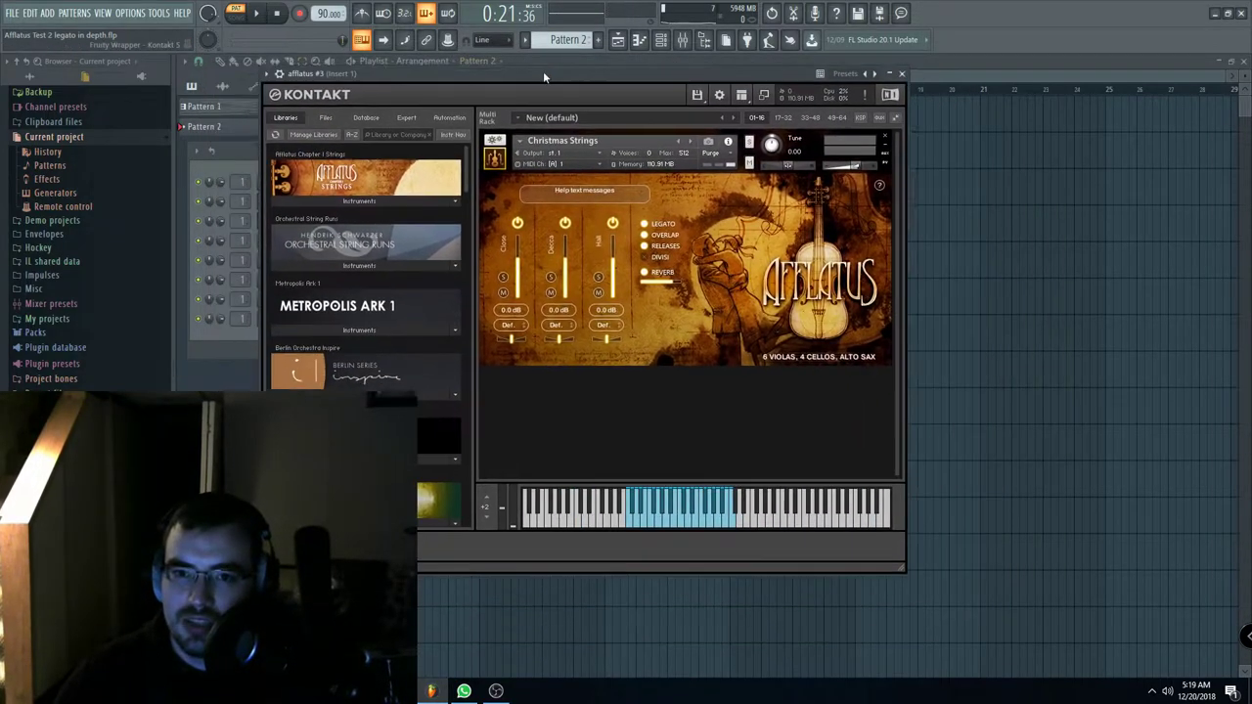
pyautogui.moveTo(638, 70); pyautogui.dragTo(605, 83)
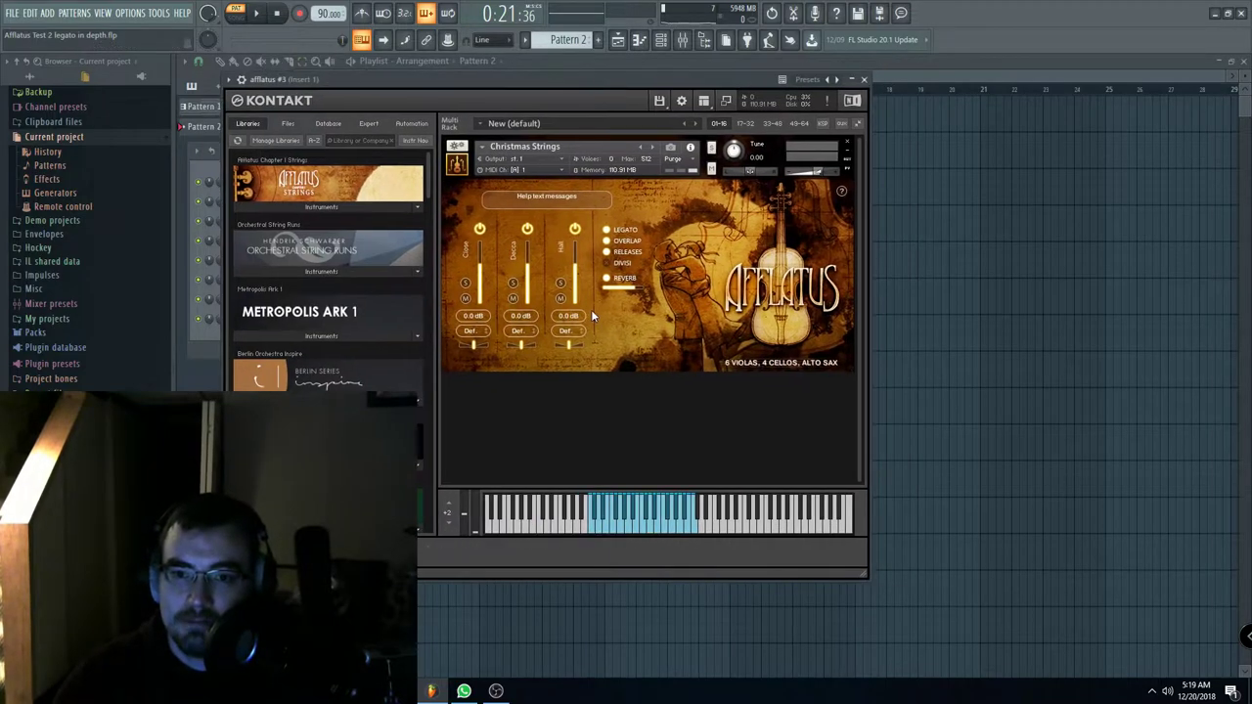
# Step: List the Afflatus ensemble instruments, switch the cloned channel to Contemporary Strings, and audition notes on its keyboard
pyautogui.click(344, 205)
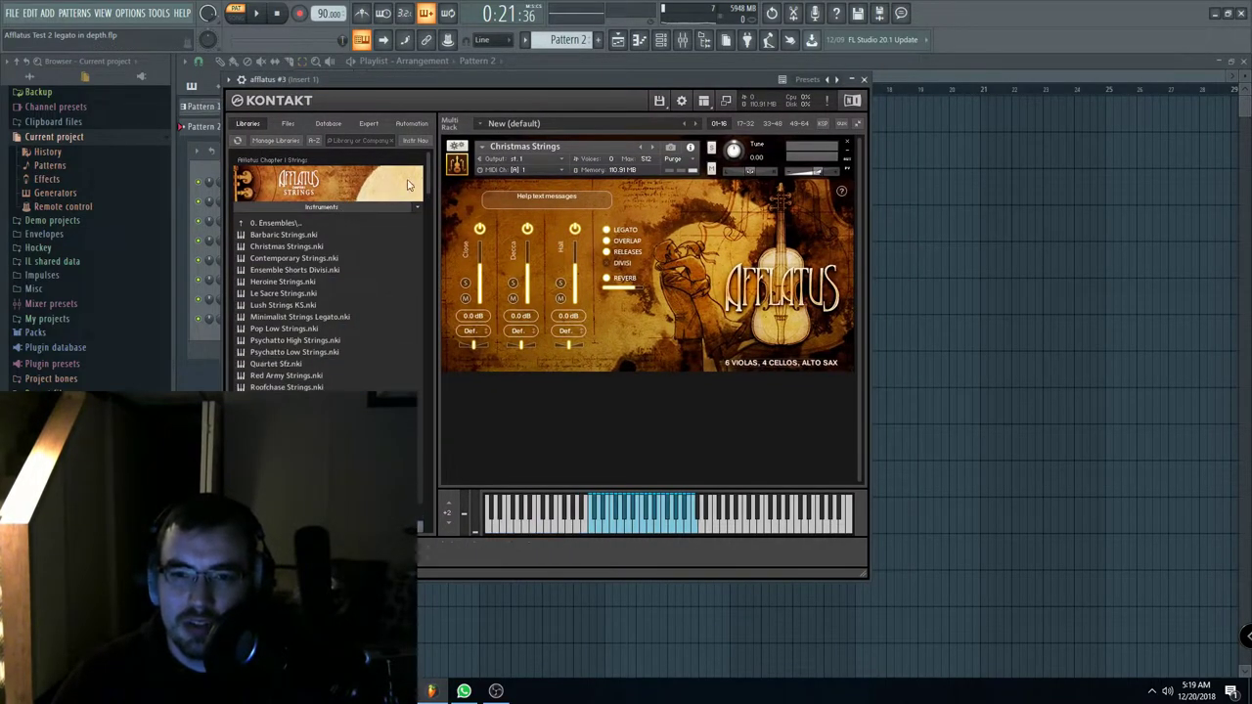
pyautogui.moveTo(477, 83); pyautogui.dragTo(459, 94)
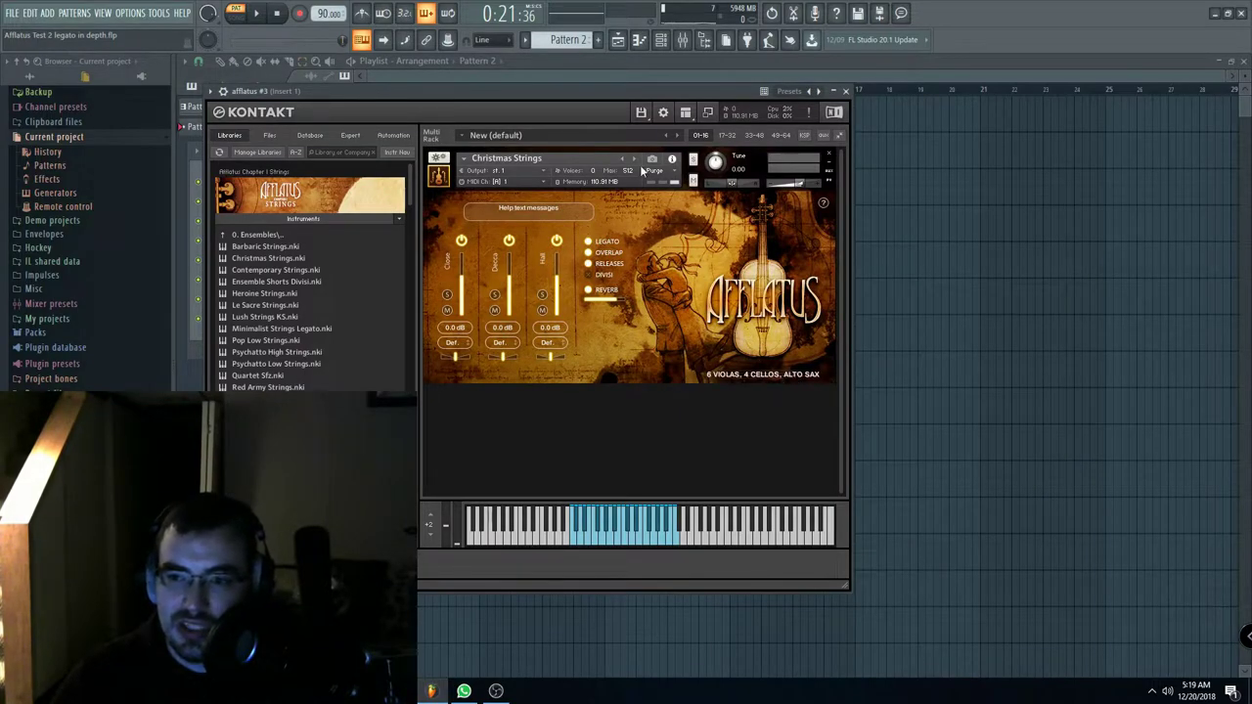
pyautogui.moveTo(585, 95)
pyautogui.mouseDown()
pyautogui.moveTo(648, 120)
pyautogui.moveTo(572, 107)
pyautogui.mouseUp()
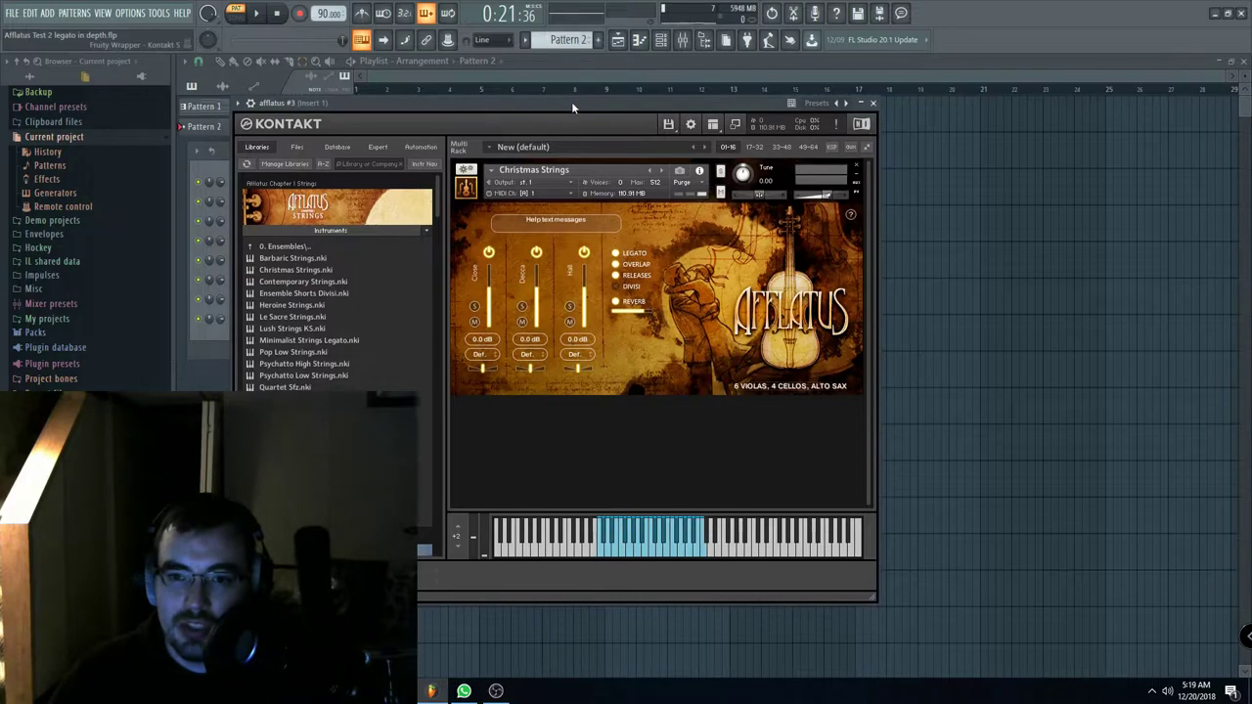
pyautogui.click(662, 170)
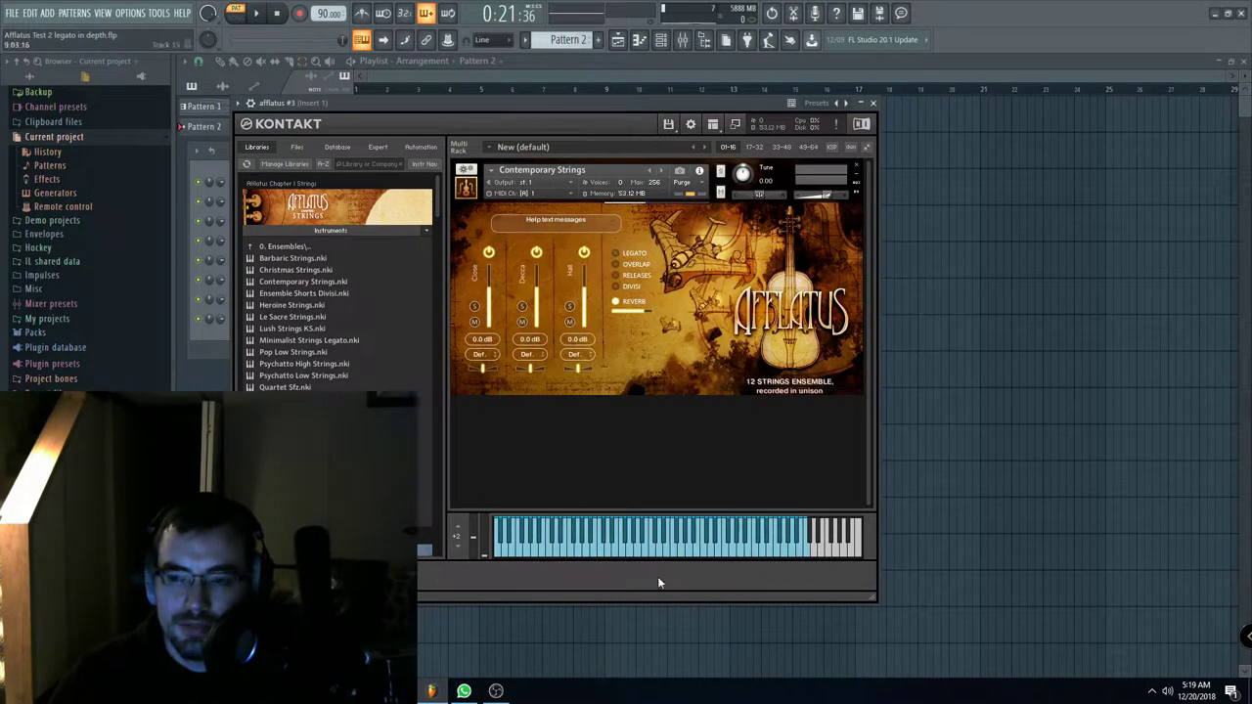
pyautogui.click(657, 552)
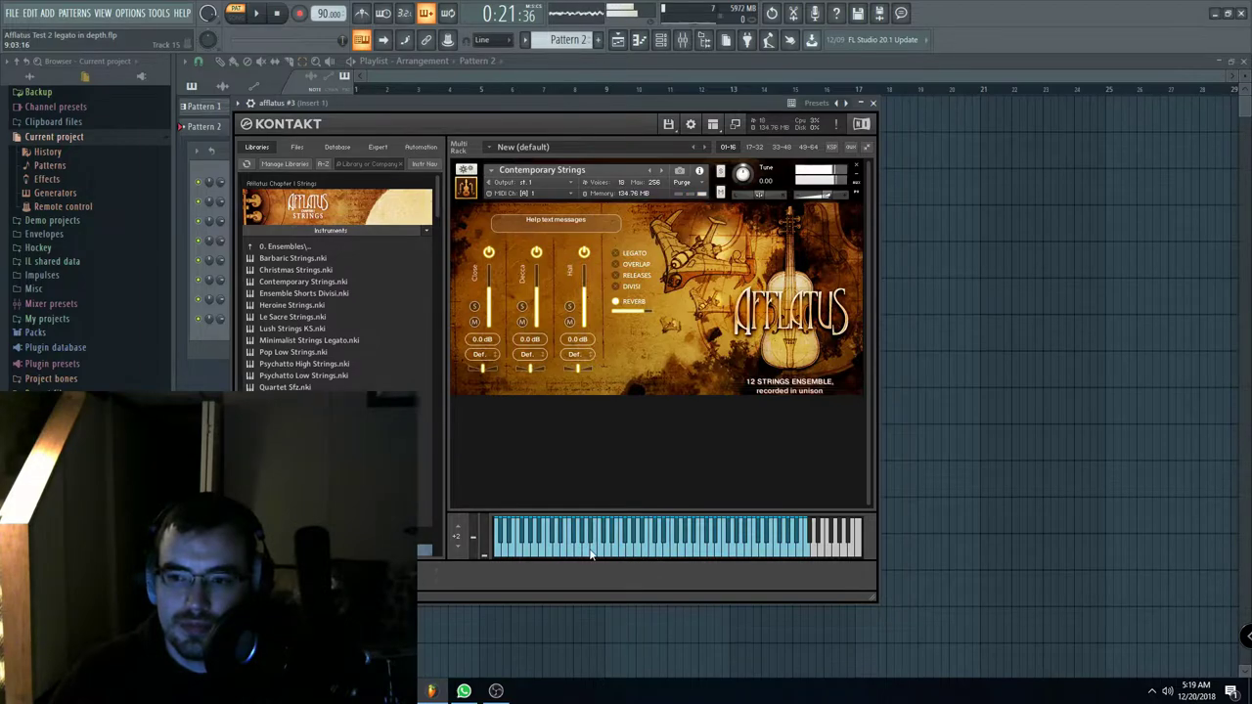
pyautogui.moveTo(478, 102)
pyautogui.mouseDown()
pyautogui.moveTo(514, 101)
pyautogui.moveTo(478, 105)
pyautogui.mouseUp()
pyautogui.click(303, 287)
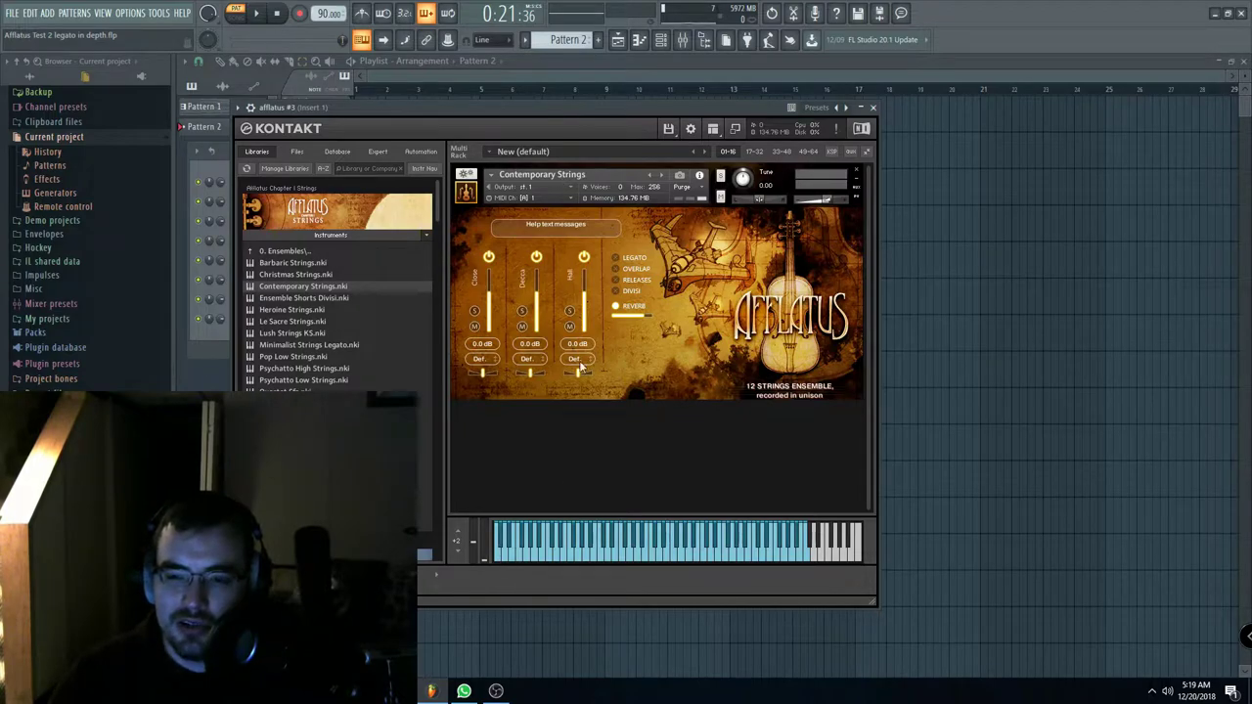
pyautogui.moveTo(549, 141)
pyautogui.mouseDown()
pyautogui.moveTo(551, 118)
pyautogui.moveTo(573, 120)
pyautogui.moveTo(539, 111)
pyautogui.moveTo(546, 121)
pyautogui.mouseUp()
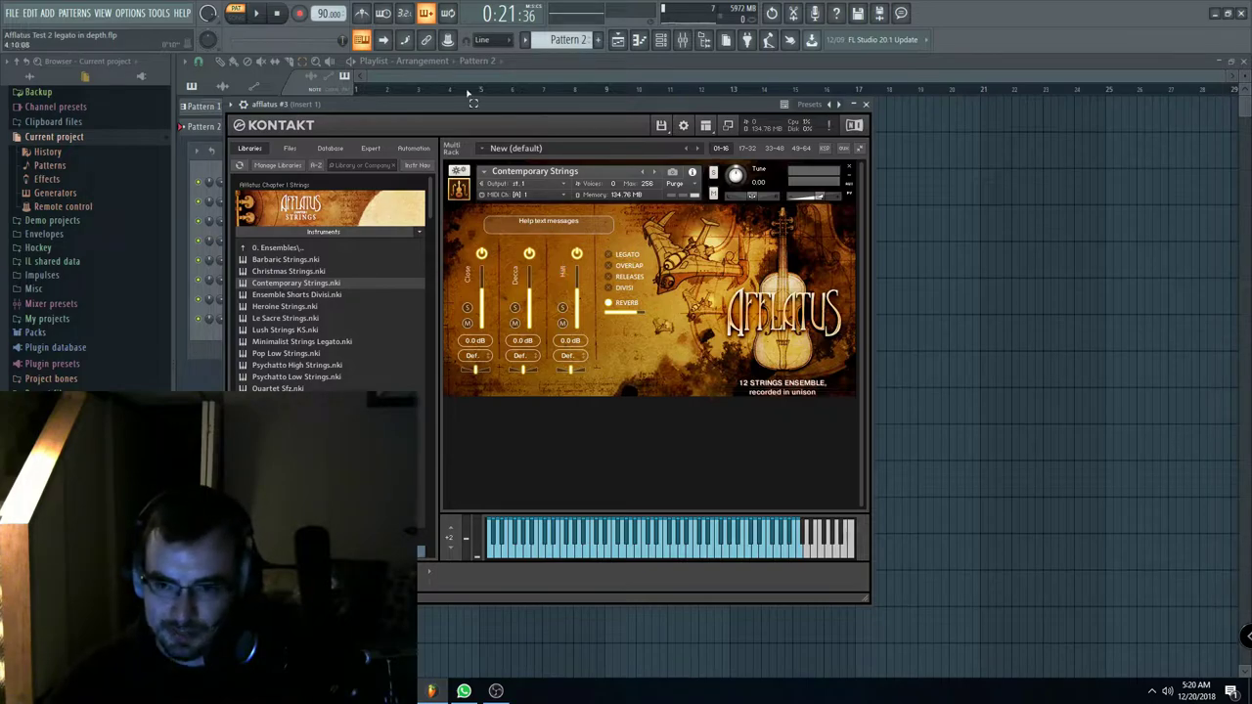
# Step: Open the century viola channel's 8Dio Century - Violas instrument and display the articulations available for its first empty slot
pyautogui.moveTo(470, 102); pyautogui.dragTo(582, 107)
pyautogui.click(333, 141)
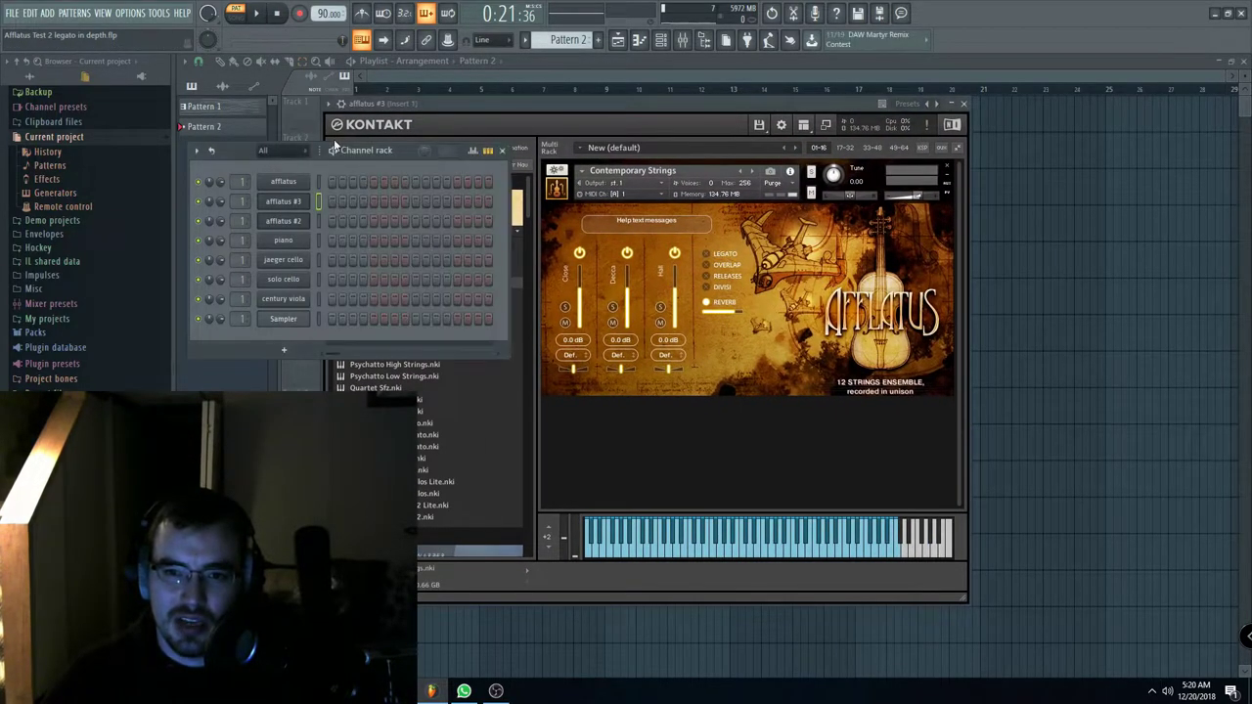
pyautogui.click(284, 306)
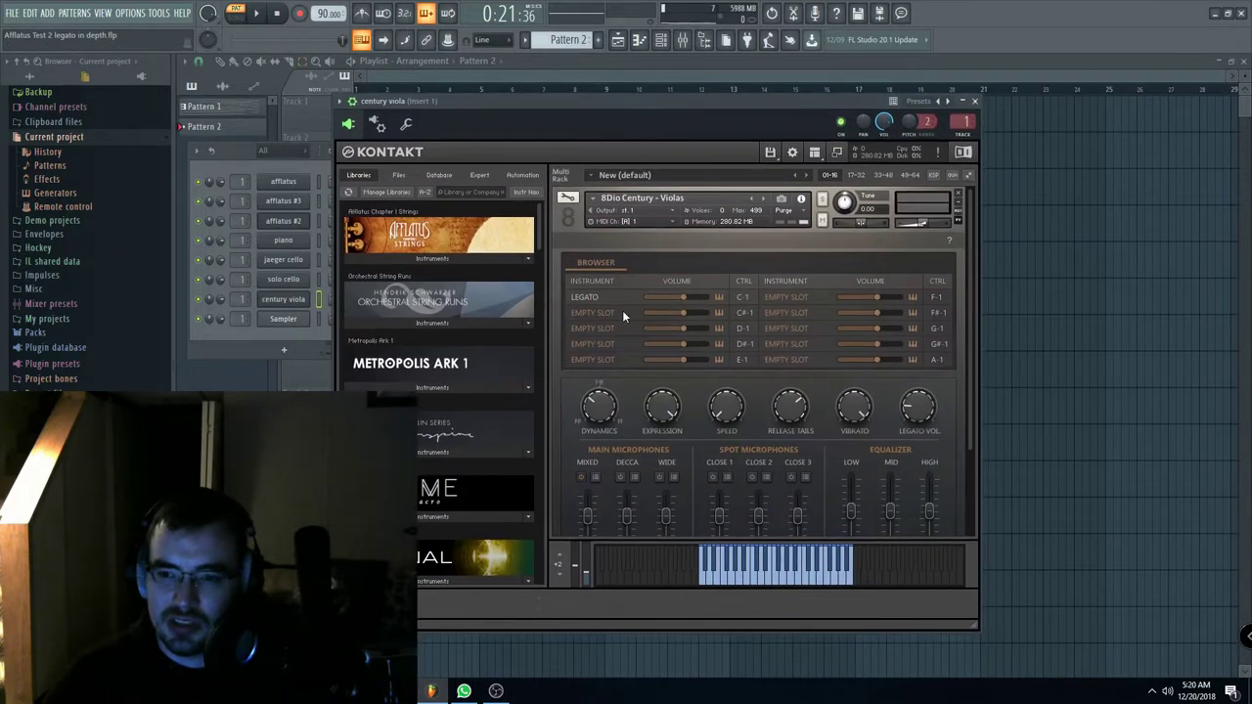
pyautogui.click(622, 311)
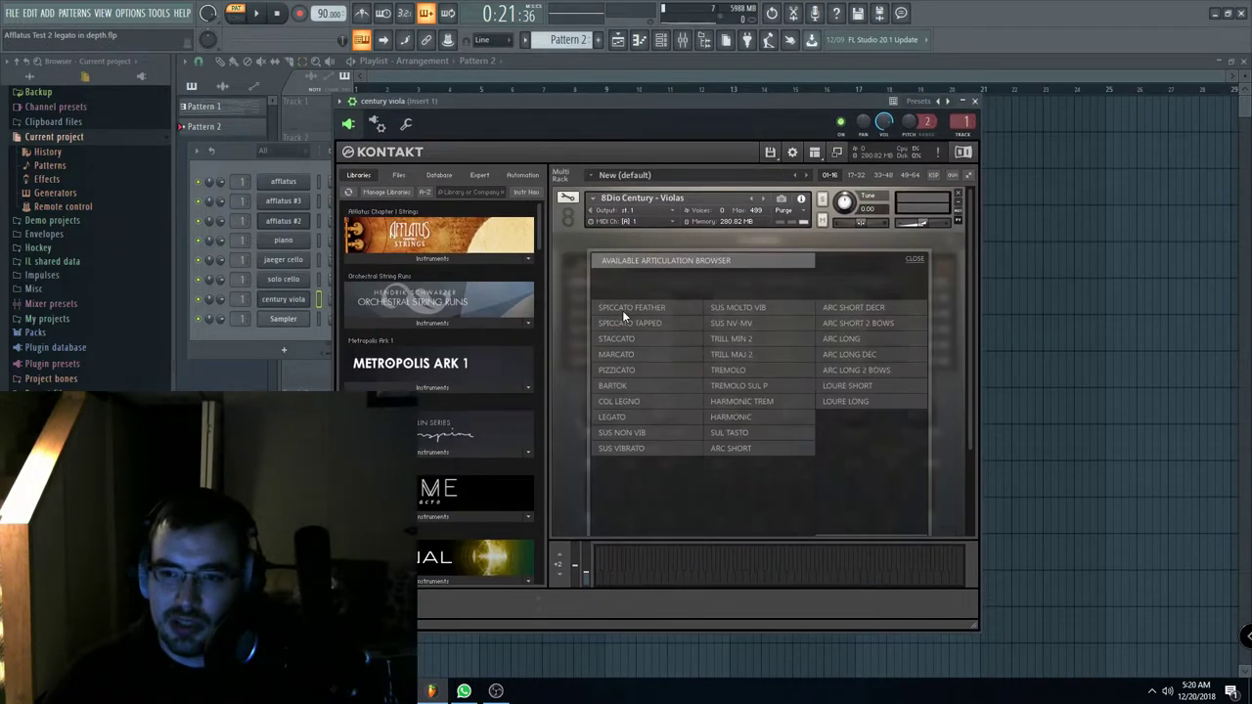
# Step: Close the articulation browser of 8Dio Century - Violas and return to its overview of instrument slots
pyautogui.click(915, 260)
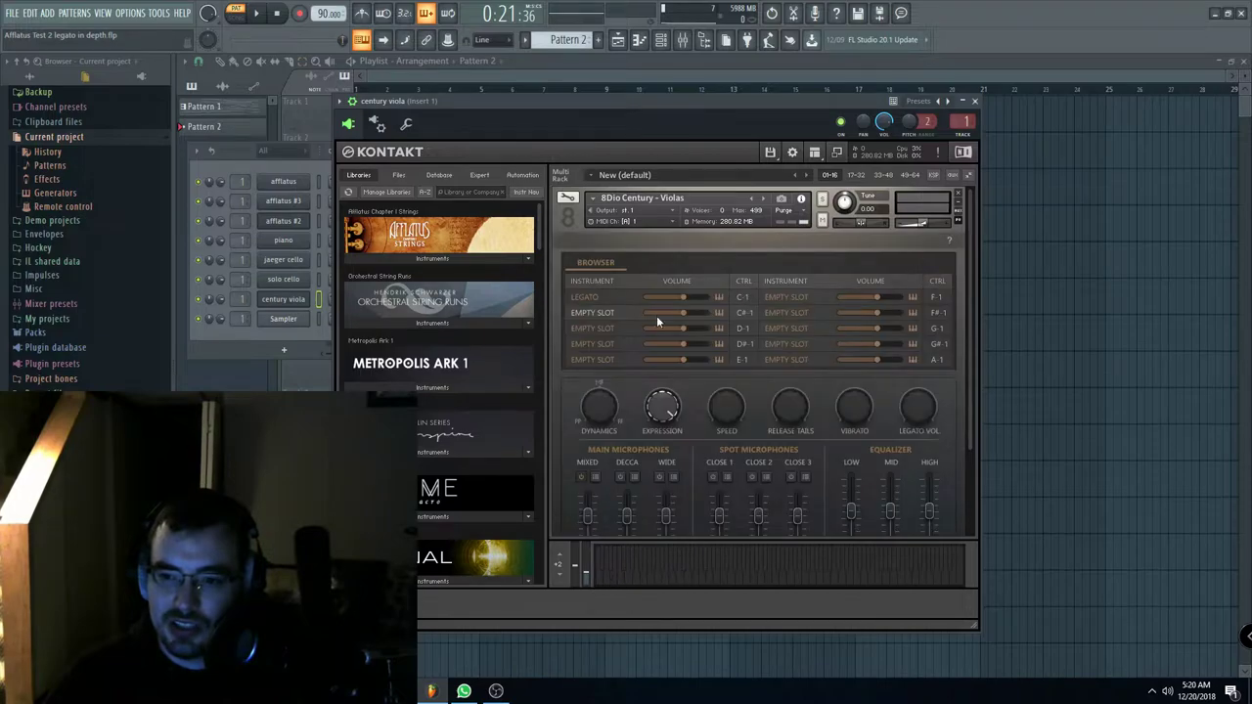
pyautogui.click(614, 301)
pyautogui.moveTo(659, 102); pyautogui.dragTo(660, 105)
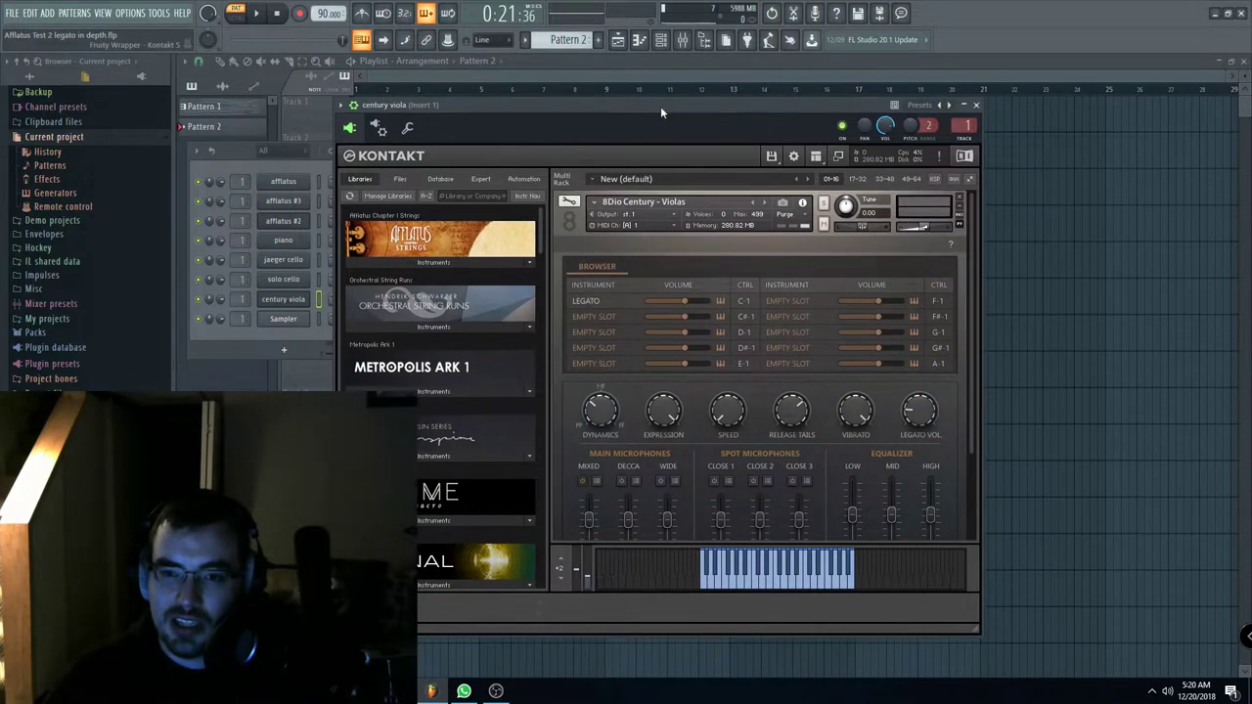
# Step: Bring up the afflatus #3 channel's Contemporary Strings instrument and audition notes on its keyboard
pyautogui.click(247, 164)
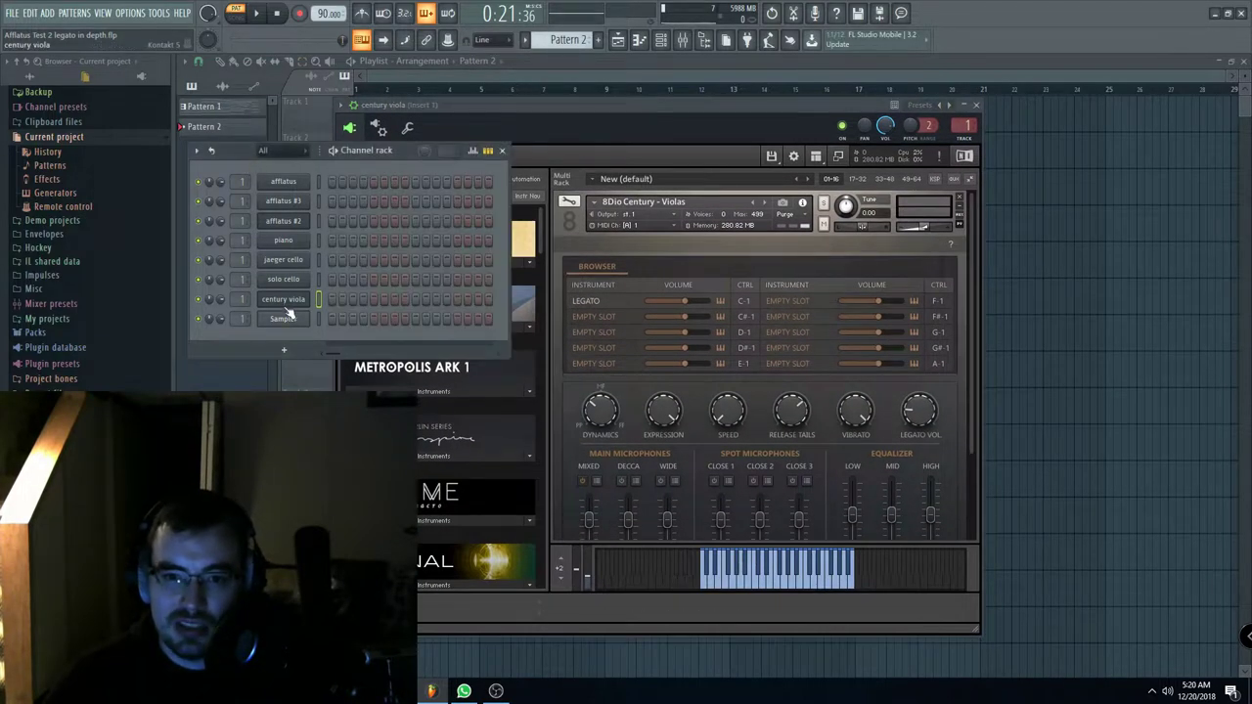
pyautogui.click(294, 202)
pyautogui.moveTo(647, 110); pyautogui.dragTo(591, 104)
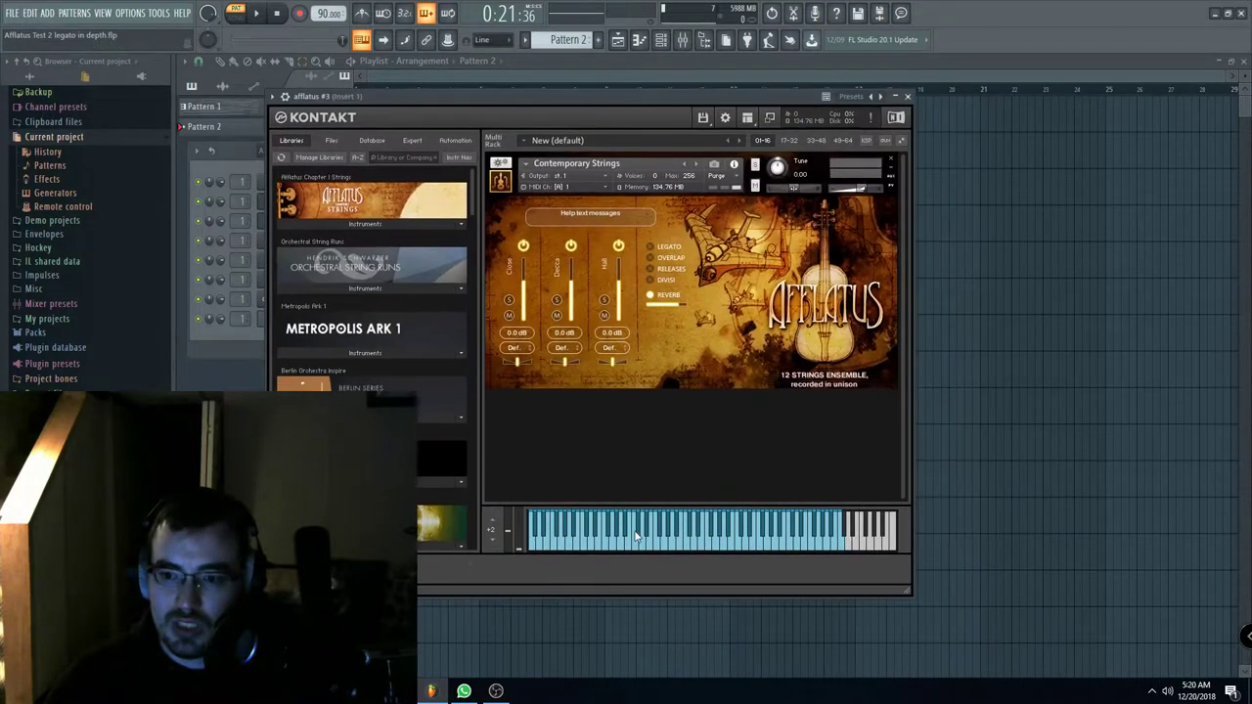
pyautogui.click(643, 546)
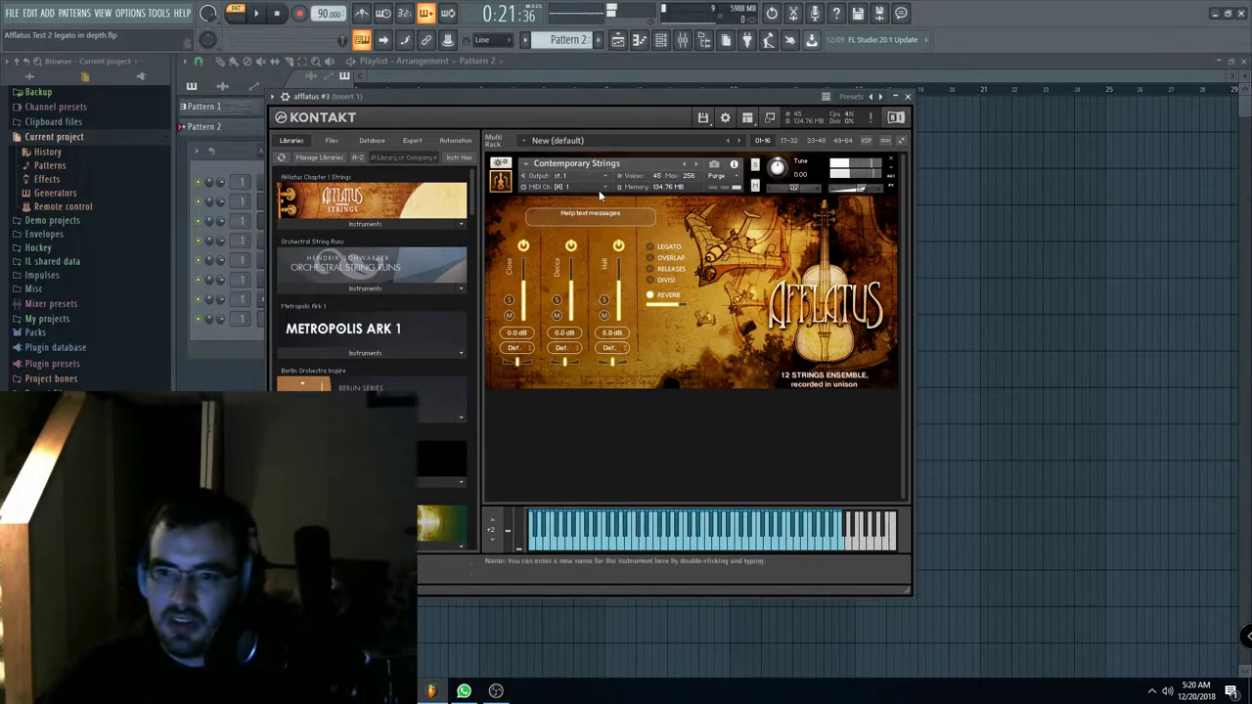
pyautogui.moveTo(641, 102); pyautogui.dragTo(631, 115)
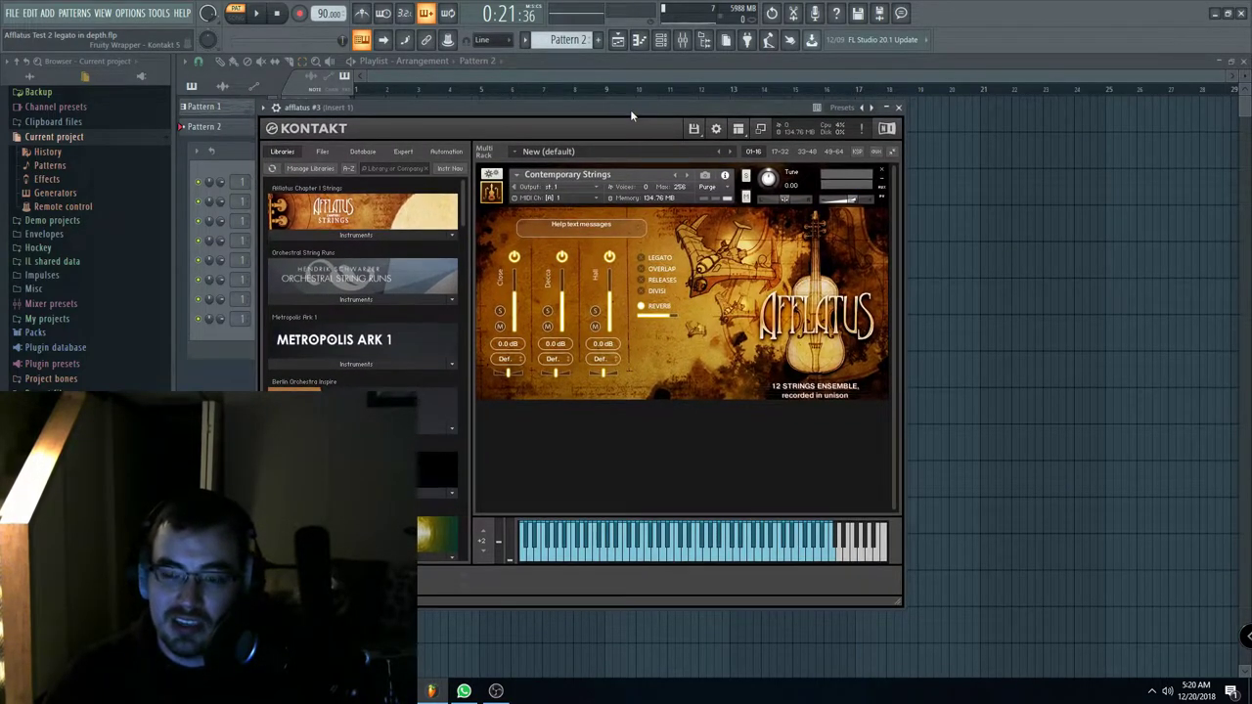
pyautogui.moveTo(612, 111); pyautogui.dragTo(613, 115)
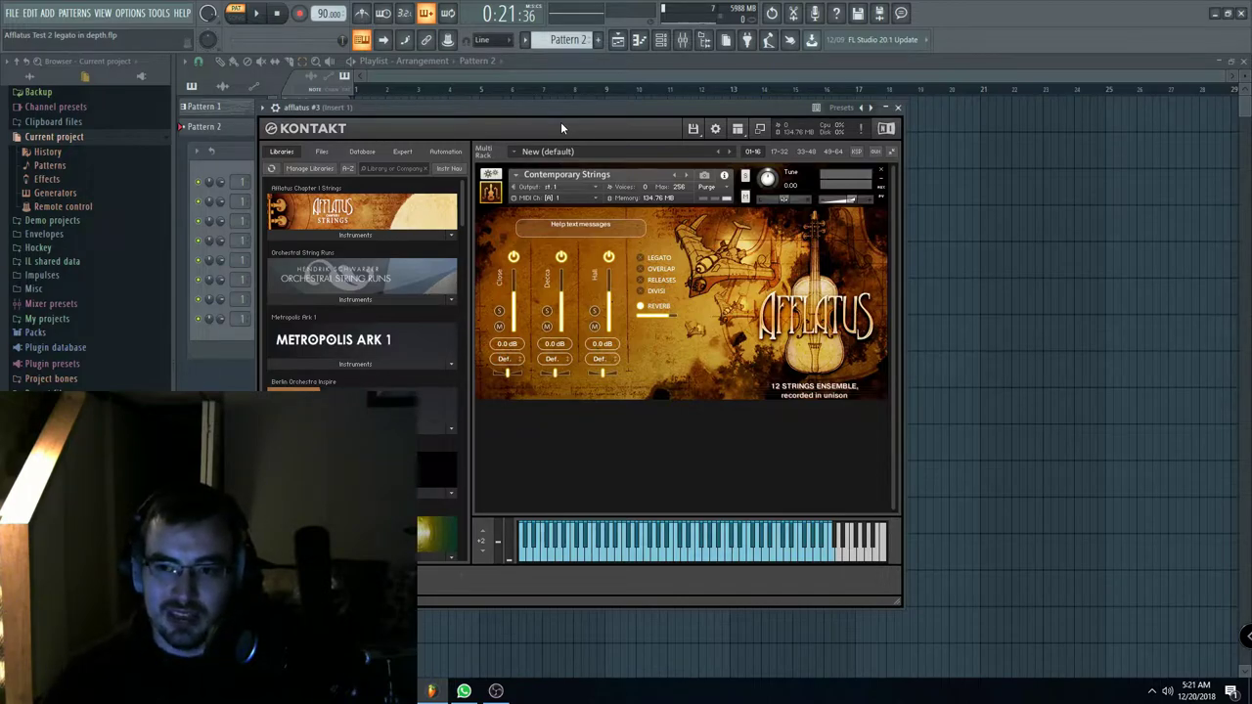
pyautogui.moveTo(591, 112)
pyautogui.mouseDown()
pyautogui.moveTo(606, 111)
pyautogui.moveTo(590, 116)
pyautogui.mouseUp()
# Step: Switch the afflatus #3 channel to Ensemble Shorts Divisi, play some notes, and list the Afflatus ensemble instruments
pyautogui.moveTo(656, 562); pyautogui.dragTo(548, 564)
pyautogui.click(686, 180)
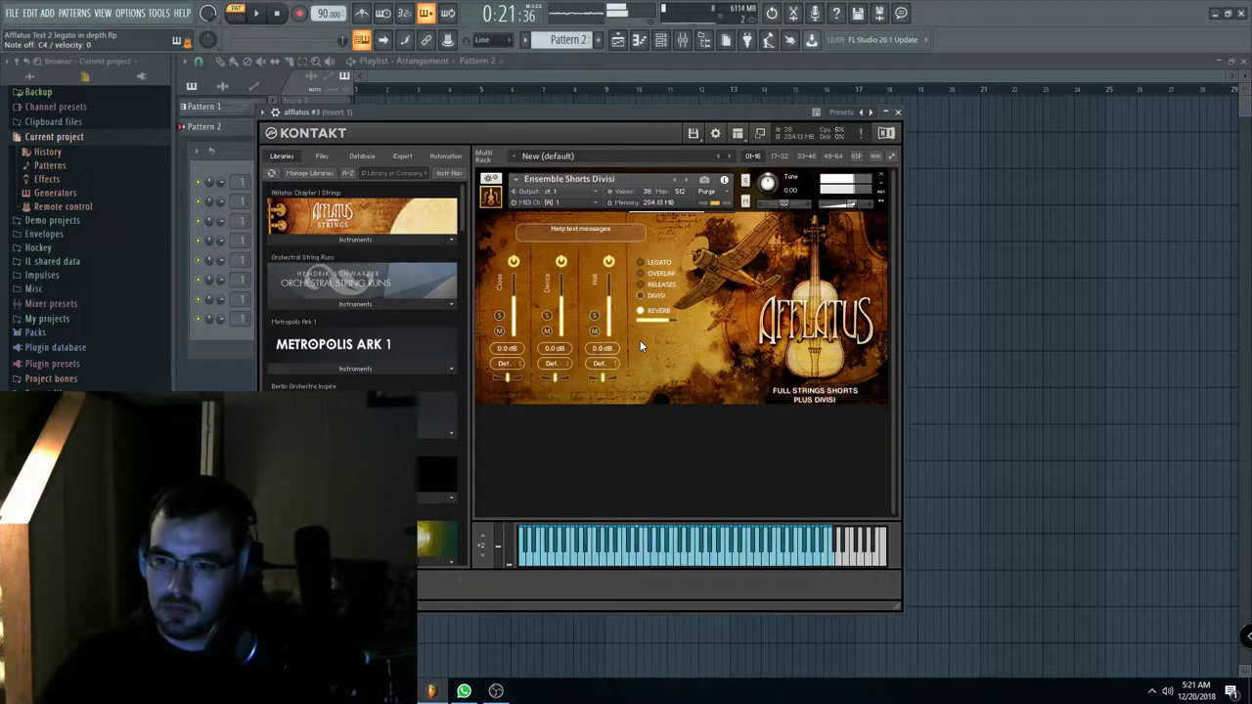
pyautogui.click(385, 239)
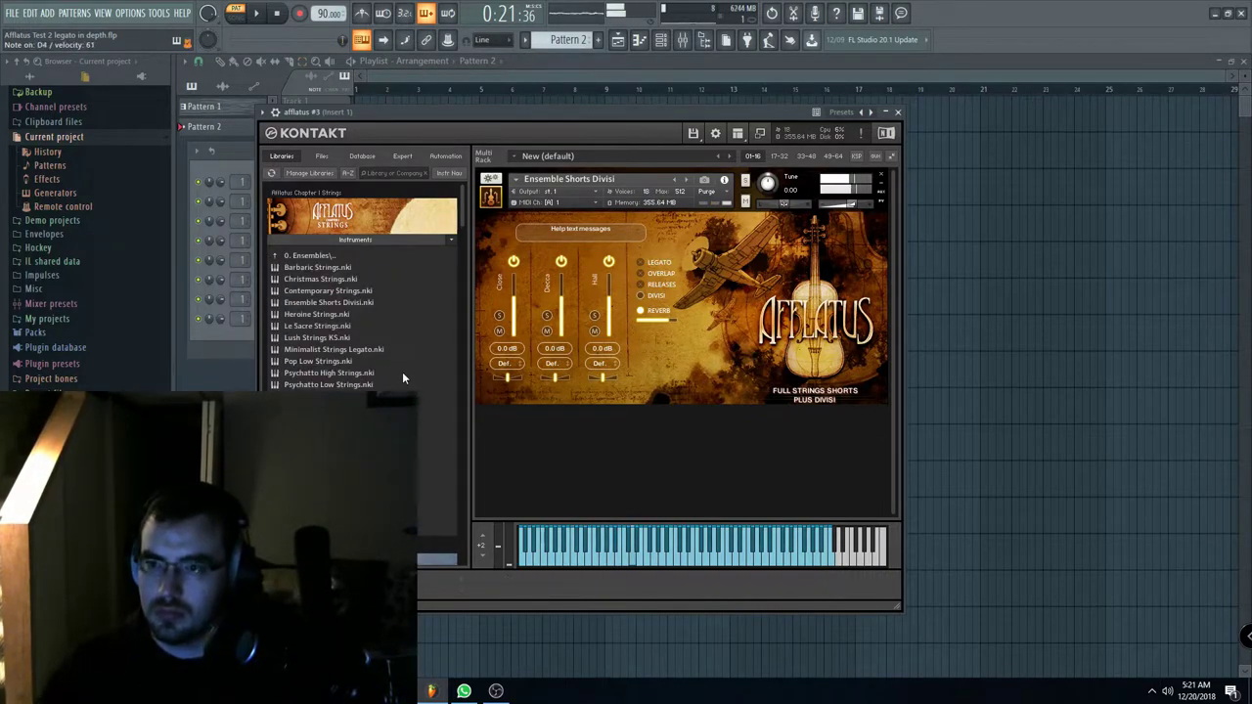
# Step: Route the afflatus #3 channel to the Master mixer track and return to its Kontakt window
pyautogui.click(245, 203)
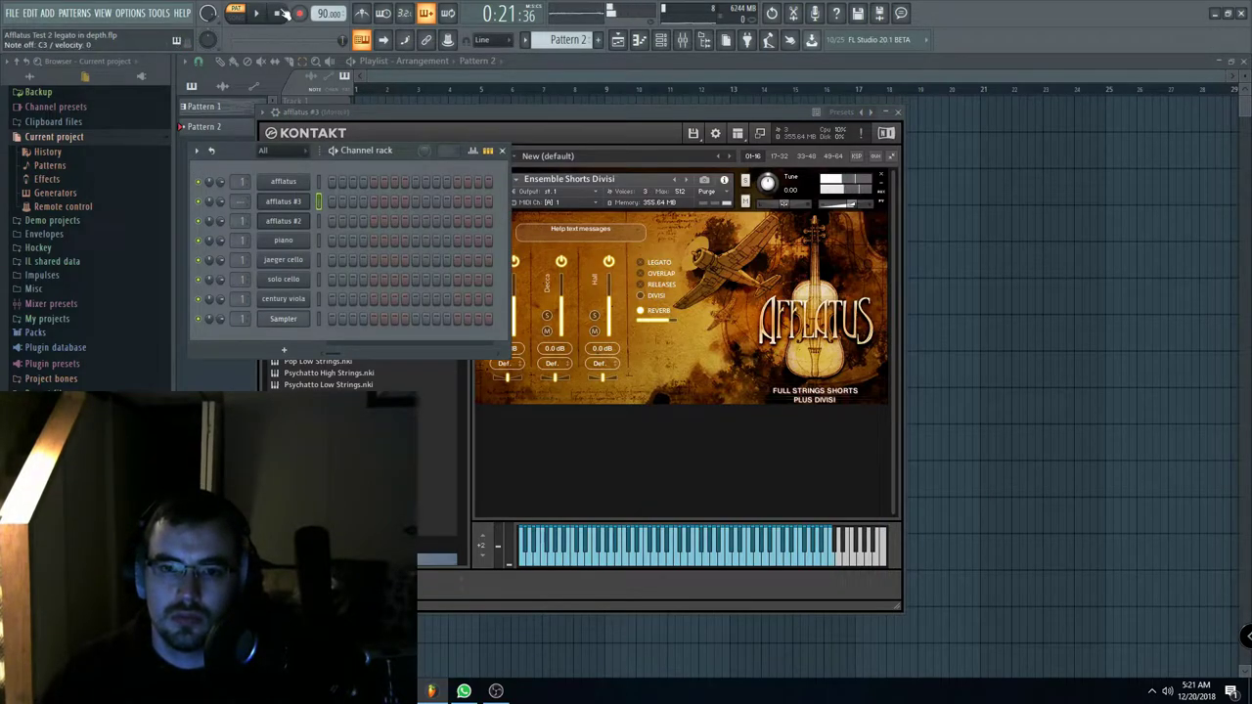
pyautogui.click(511, 119)
pyautogui.moveTo(510, 118); pyautogui.dragTo(581, 118)
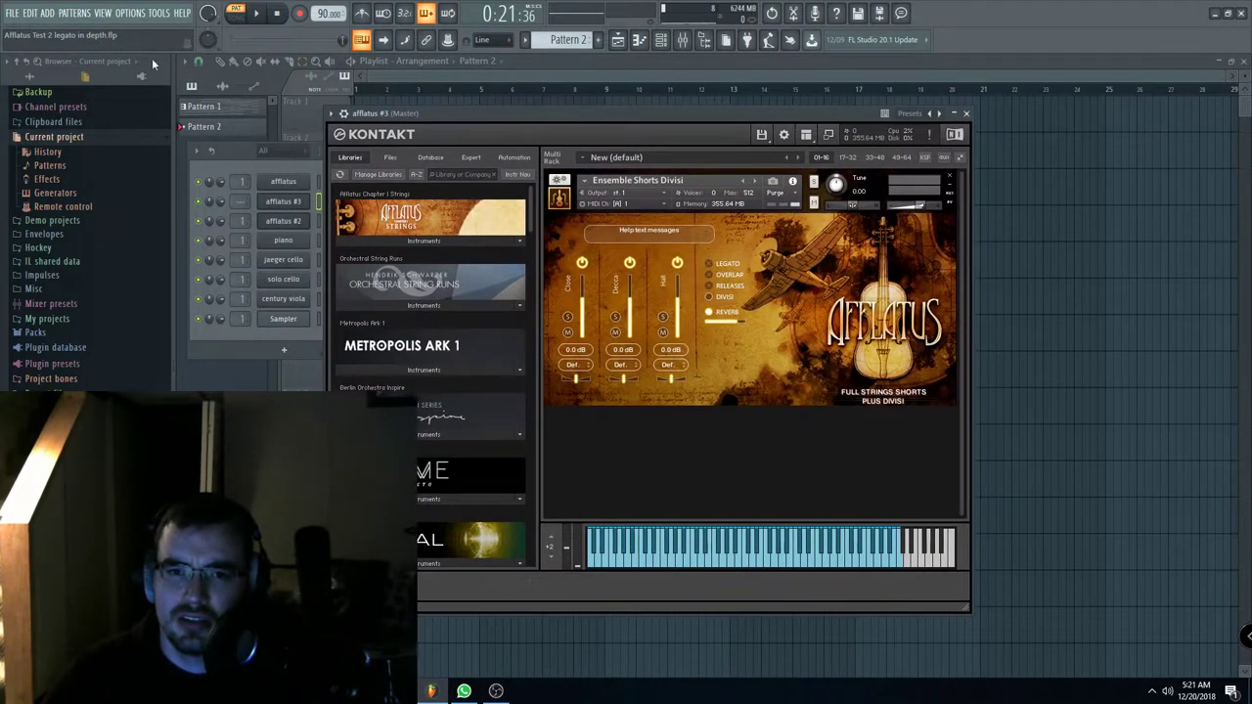
# Step: Reopen the afflatus #3 channel's Kontakt, switch its instrument to Heroine Strings, and play notes with it
pyautogui.click(227, 169)
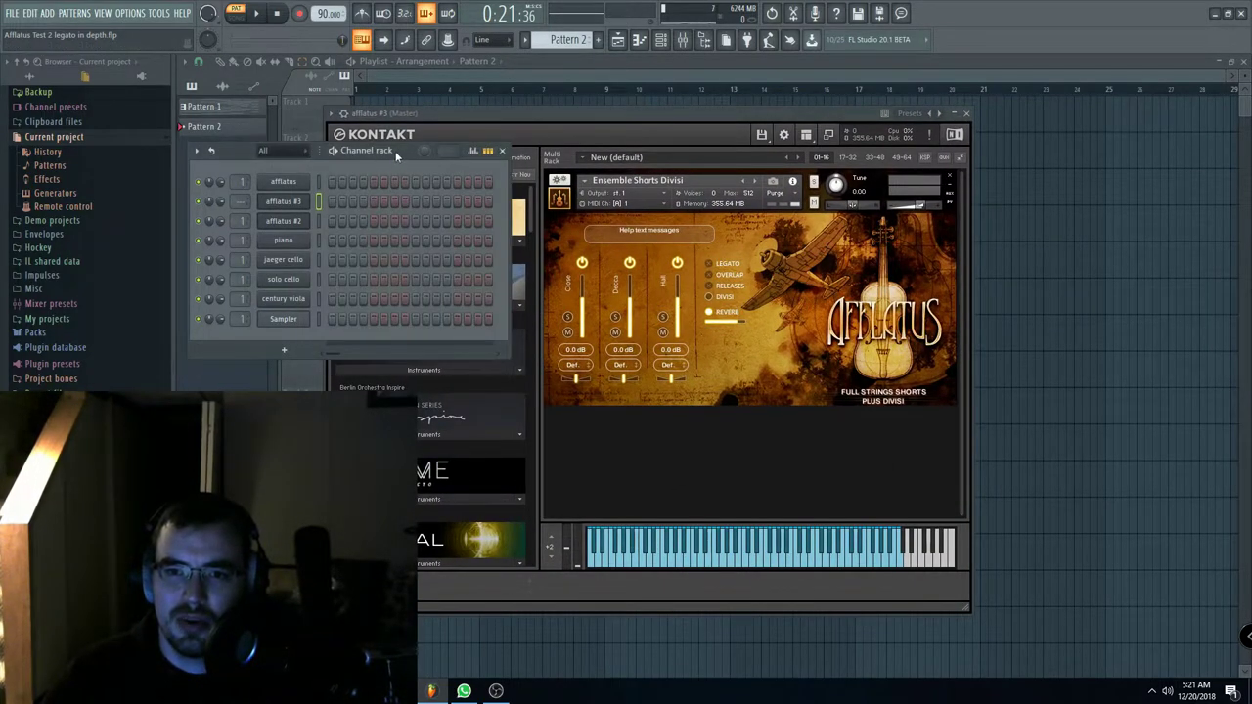
pyautogui.moveTo(397, 155); pyautogui.dragTo(387, 157)
pyautogui.click(273, 205)
pyautogui.click(273, 206)
pyautogui.moveTo(677, 117); pyautogui.dragTo(597, 116)
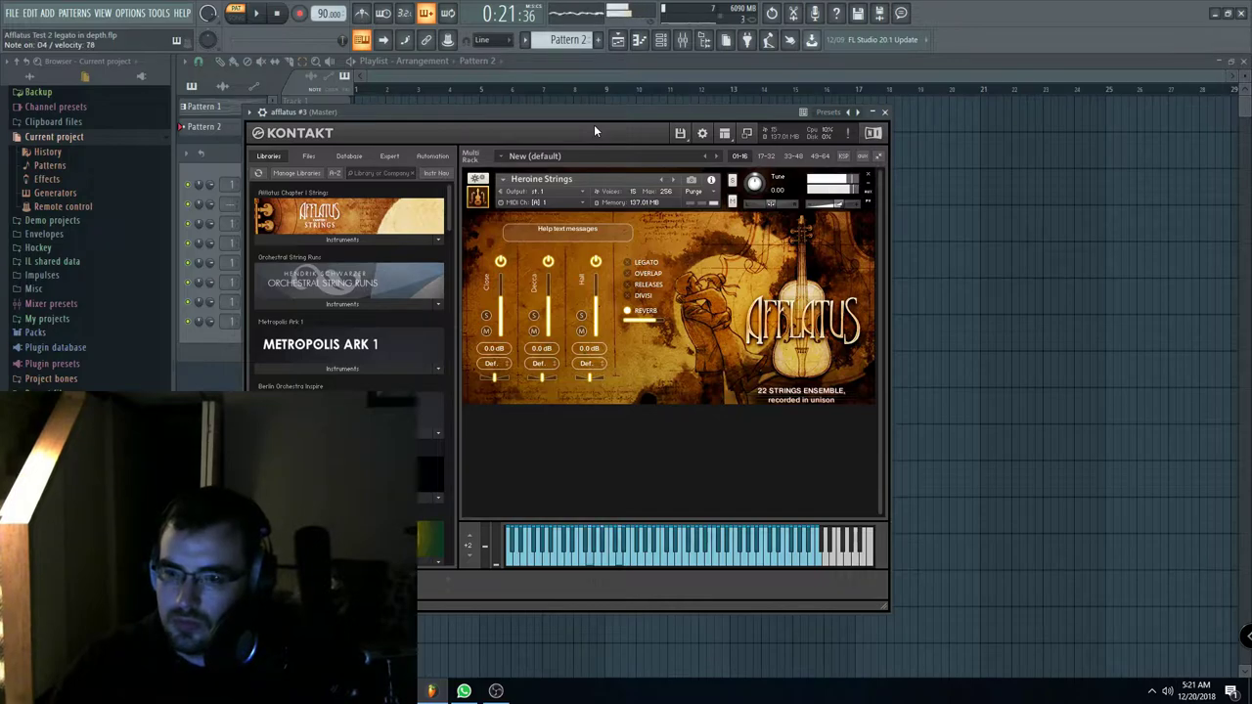
pyautogui.moveTo(621, 124)
pyautogui.mouseDown()
pyautogui.moveTo(820, 143)
pyautogui.moveTo(606, 135)
pyautogui.mouseUp()
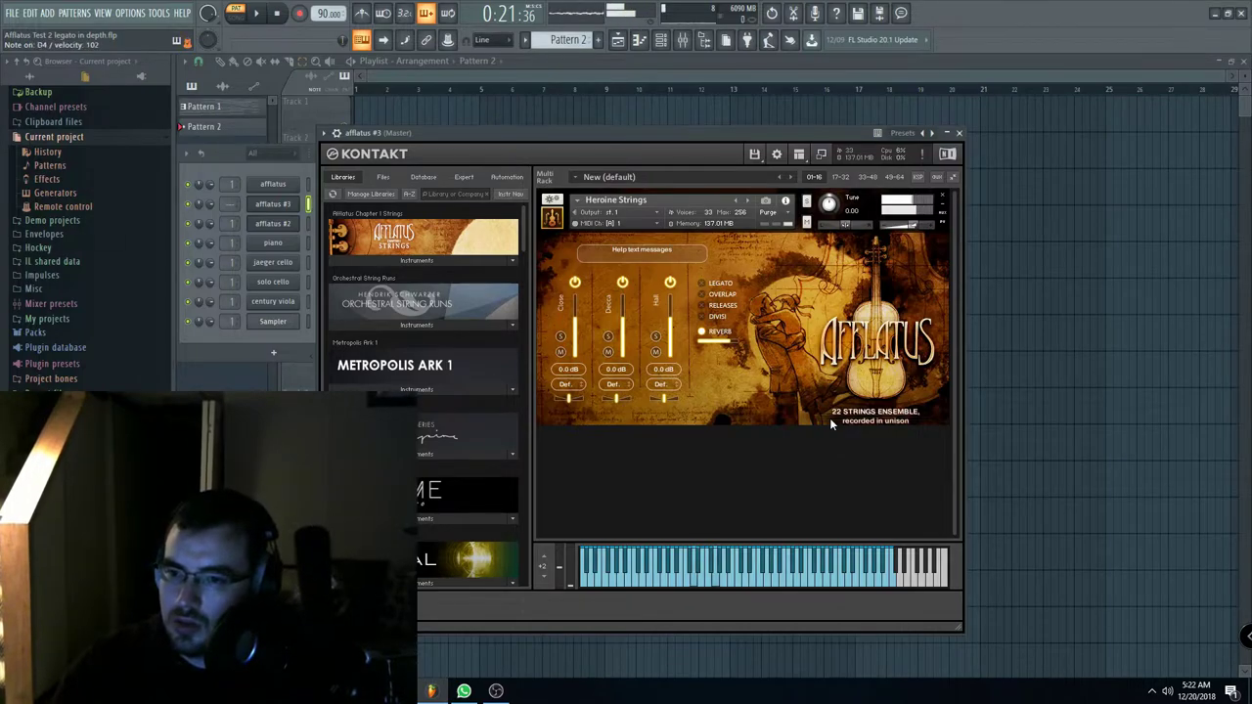
pyautogui.moveTo(656, 134)
pyautogui.mouseDown()
pyautogui.moveTo(643, 134)
pyautogui.moveTo(656, 135)
pyautogui.mouseUp()
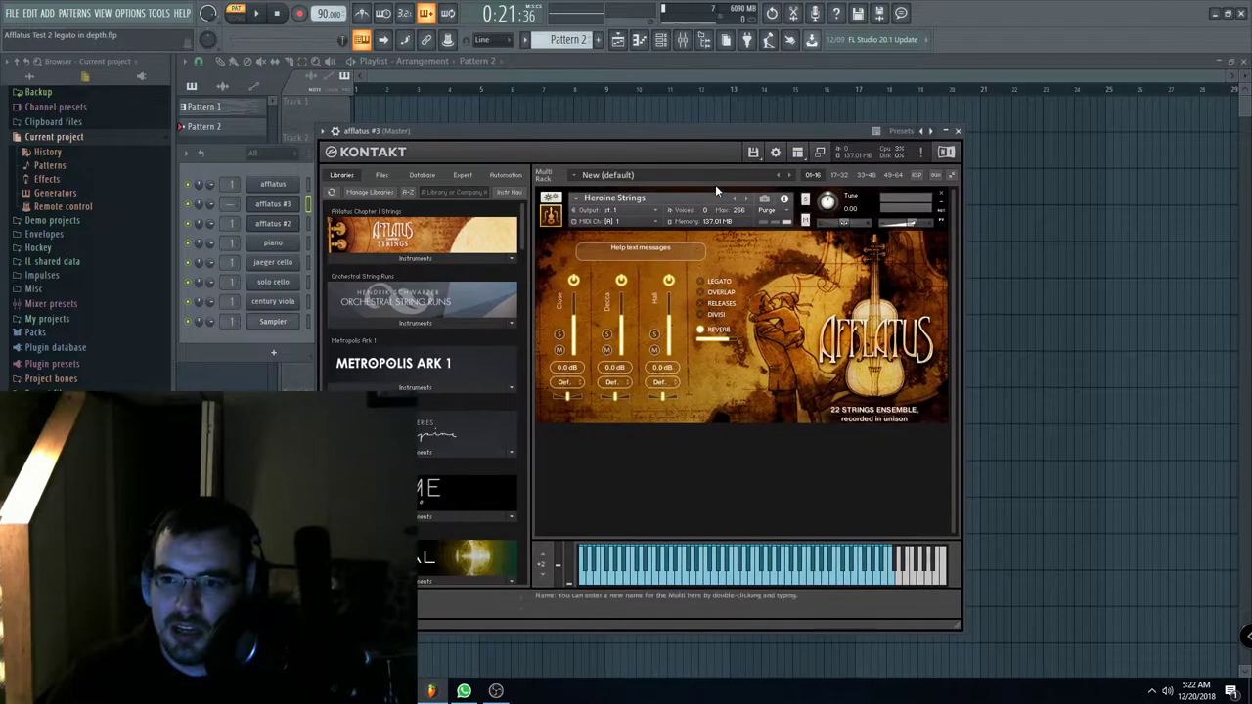
# Step: Switch the afflatus #3 channel to the following ensemble instrument, Le Sacre Strings, and play notes with it
pyautogui.click(746, 200)
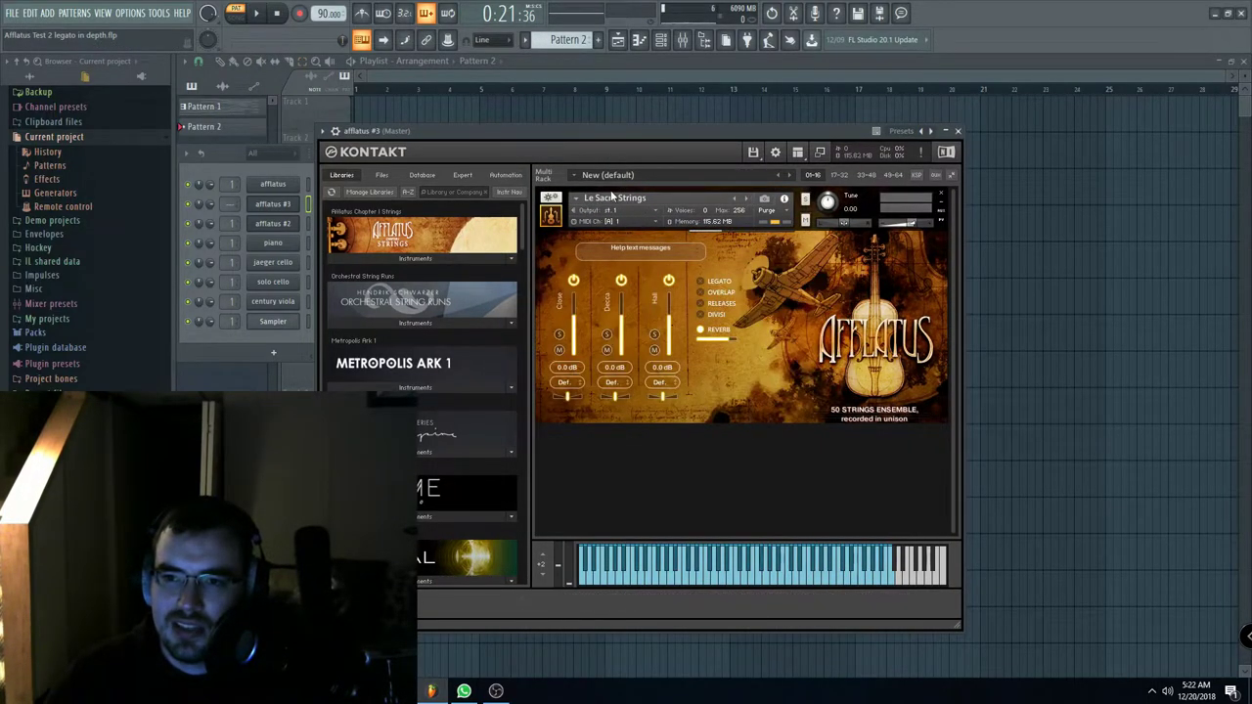
pyautogui.moveTo(673, 136); pyautogui.dragTo(640, 131)
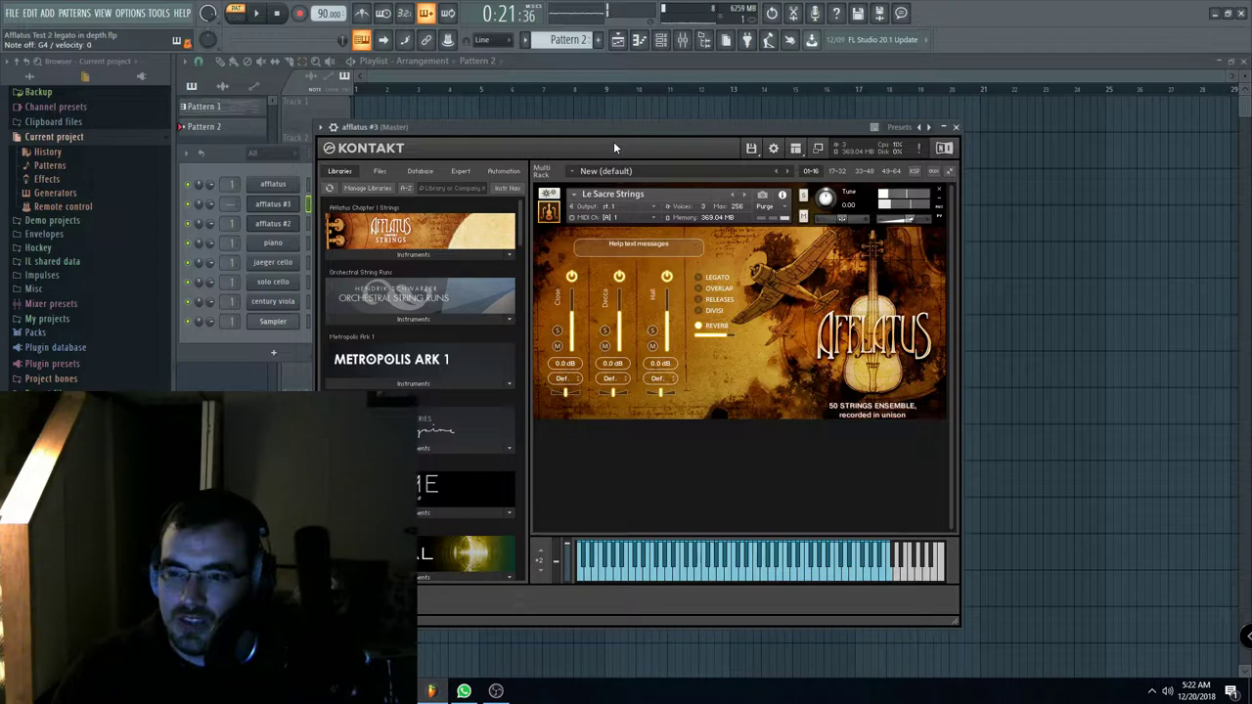
pyautogui.moveTo(624, 126); pyautogui.dragTo(604, 132)
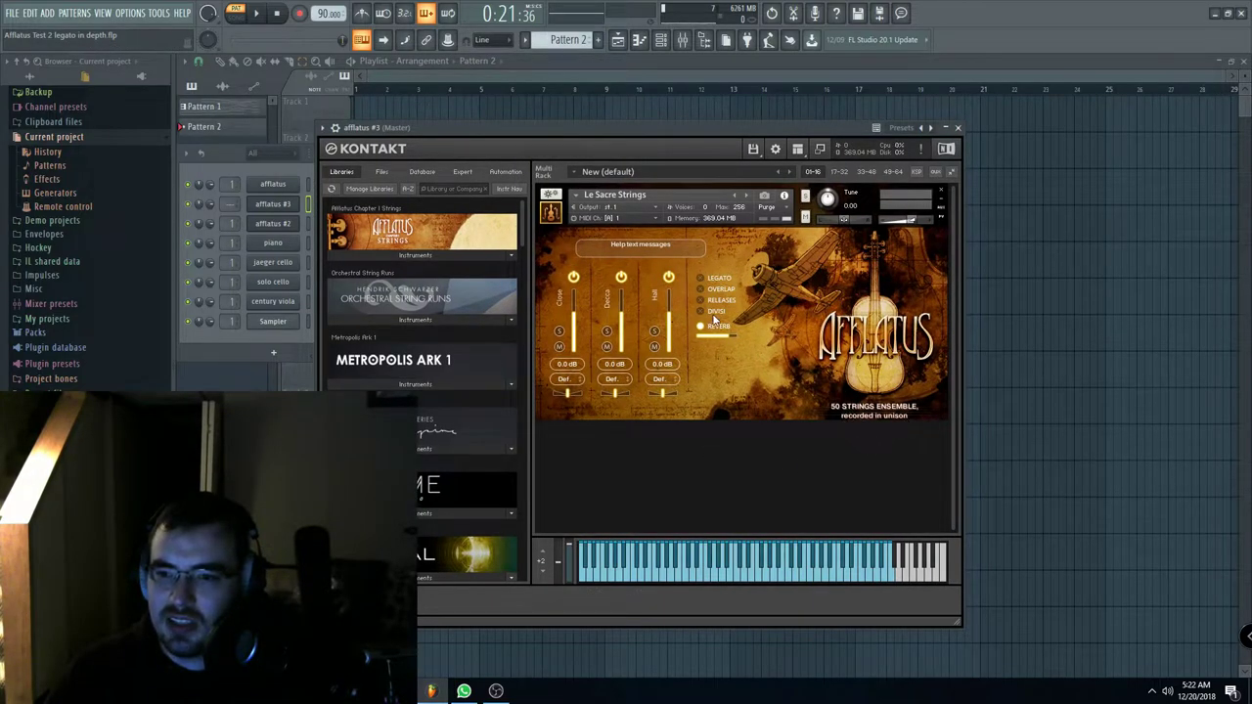
pyautogui.moveTo(959, 623)
pyautogui.mouseDown()
pyautogui.moveTo(922, 413)
pyautogui.moveTo(968, 619)
pyautogui.mouseUp()
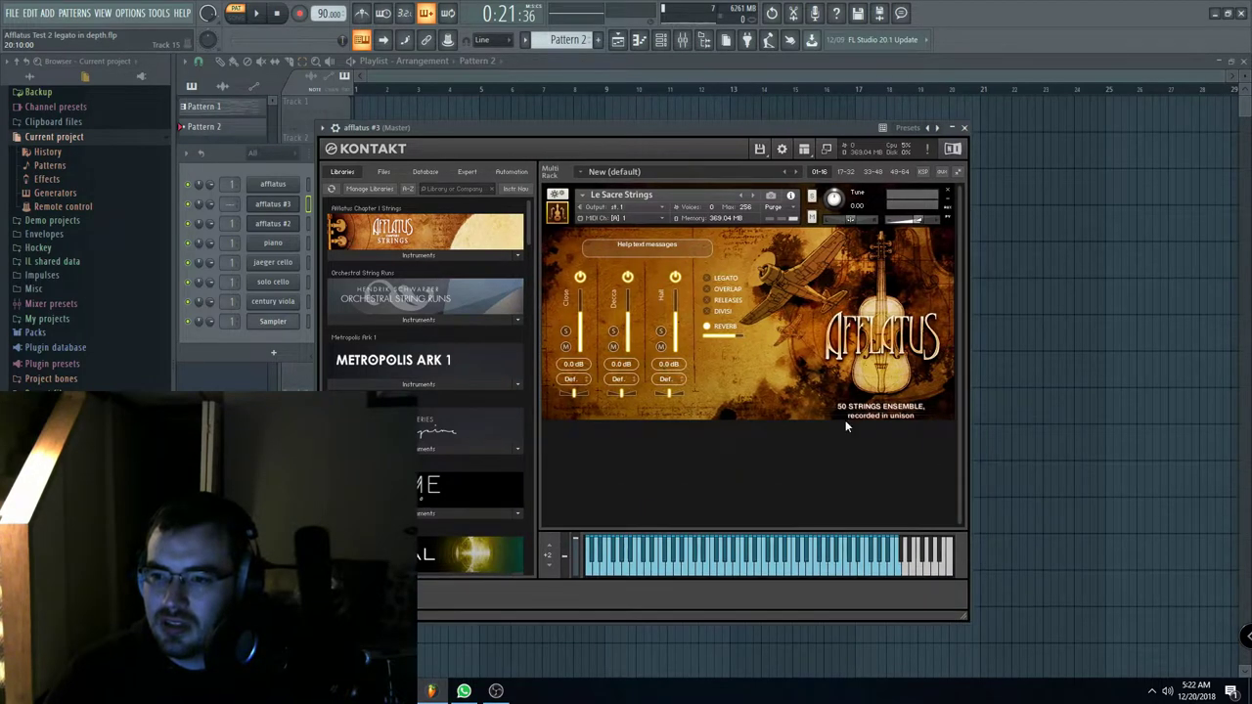
# Step: Audition single Le Sacre Strings notes on the Kontakt keyboard, and switch the channel to Lush Strings KS
pyautogui.click(409, 254)
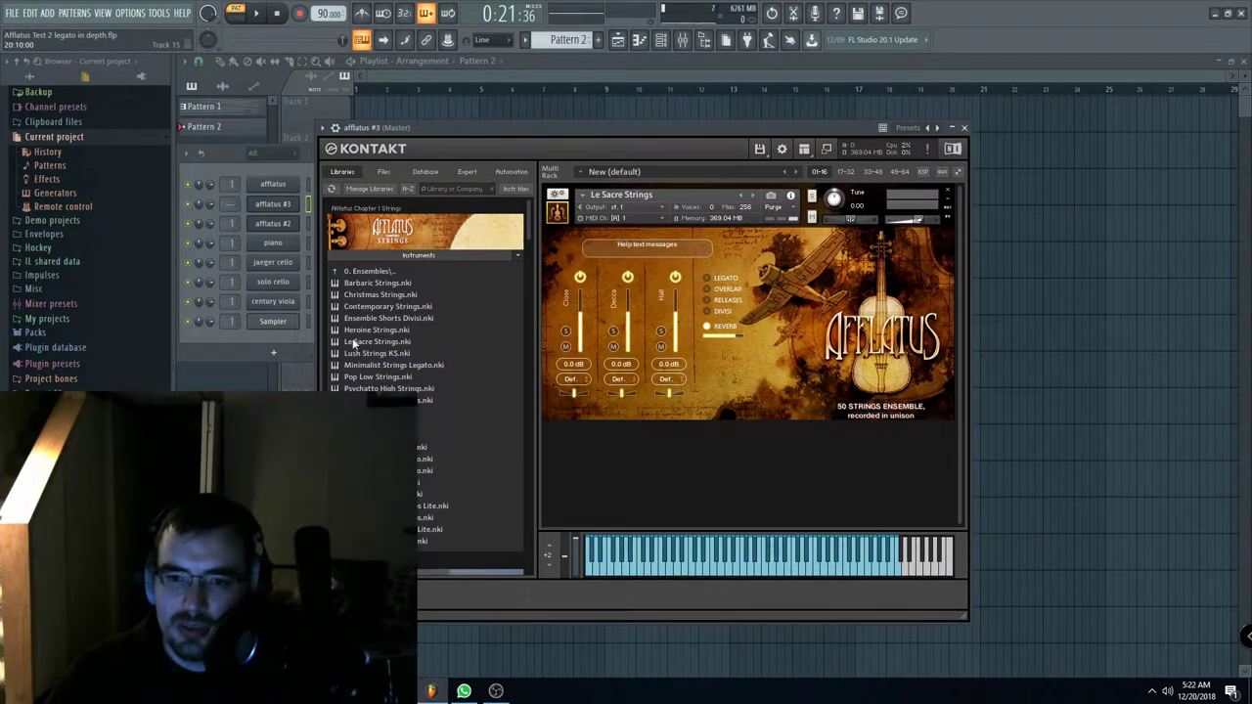
pyautogui.moveTo(695, 133); pyautogui.dragTo(693, 126)
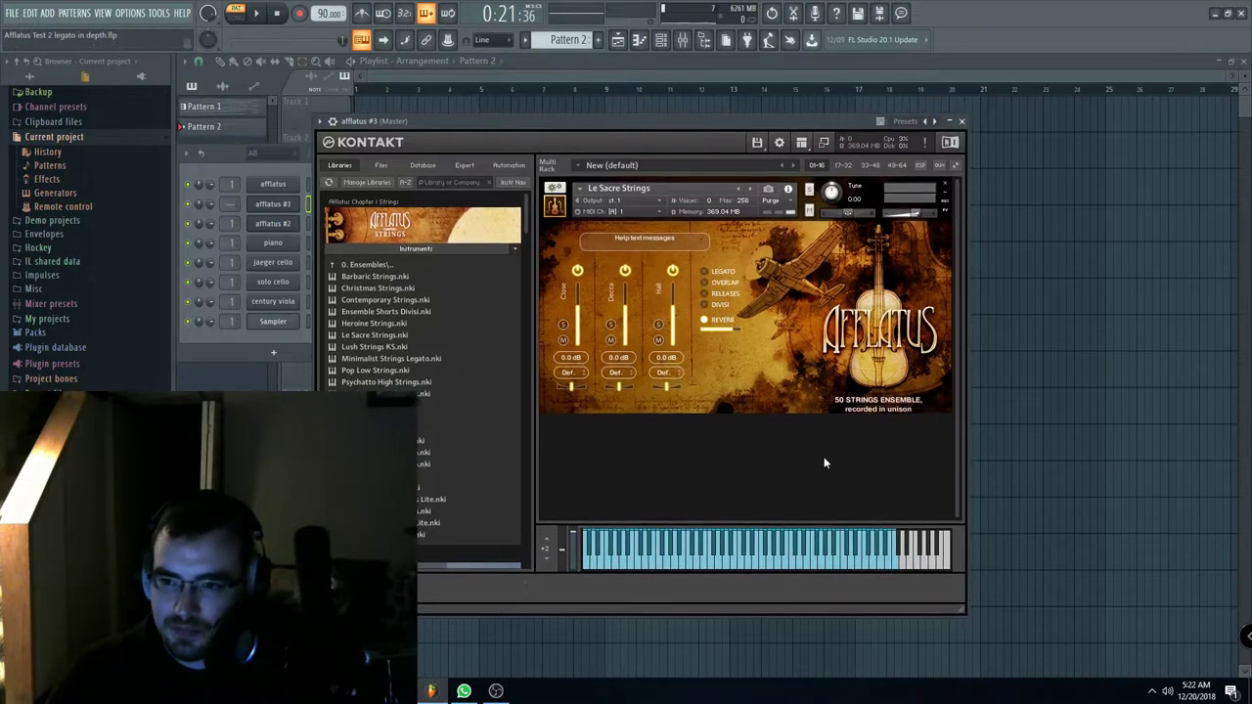
pyautogui.click(751, 563)
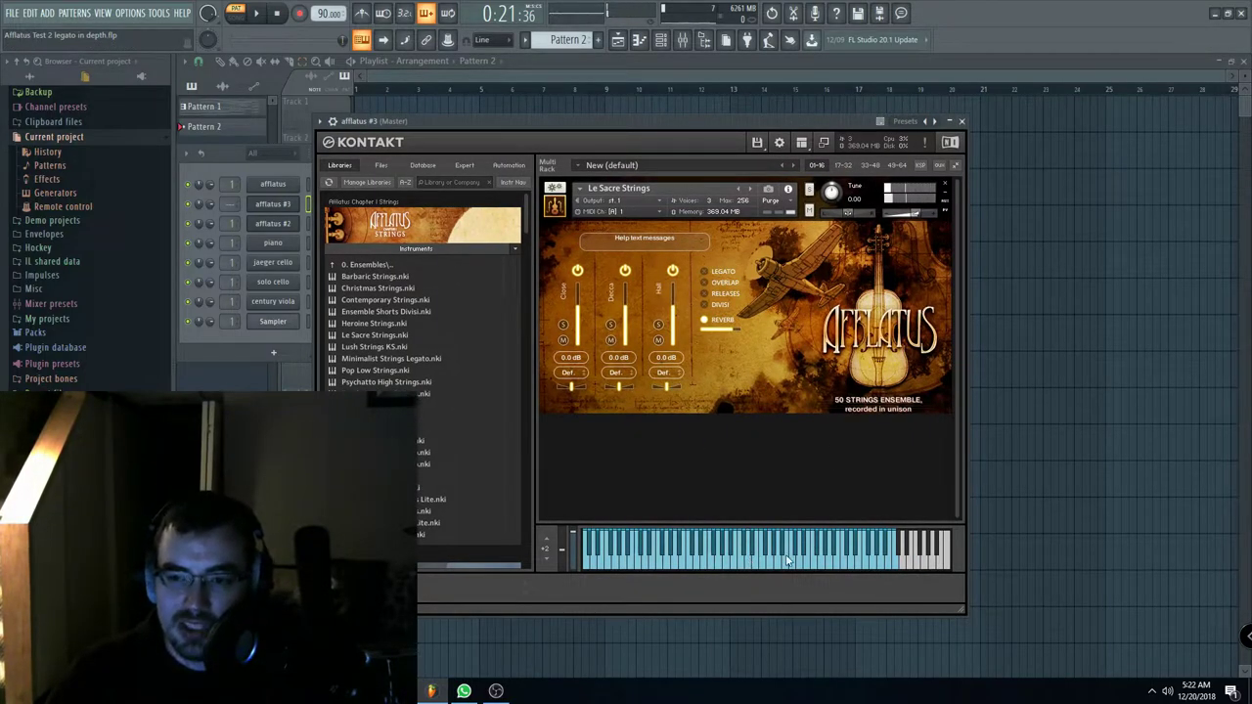
pyautogui.click(799, 568)
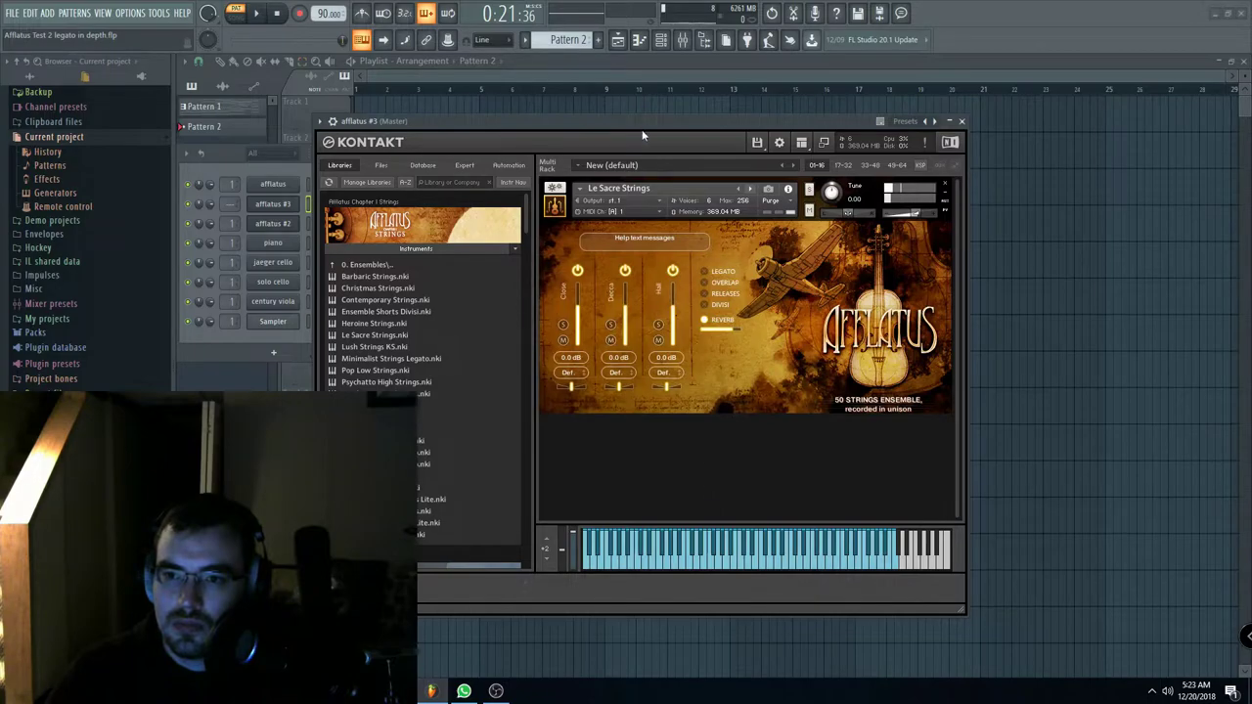
pyautogui.moveTo(643, 131)
pyautogui.mouseDown()
pyautogui.moveTo(606, 141)
pyautogui.moveTo(641, 137)
pyautogui.mouseUp()
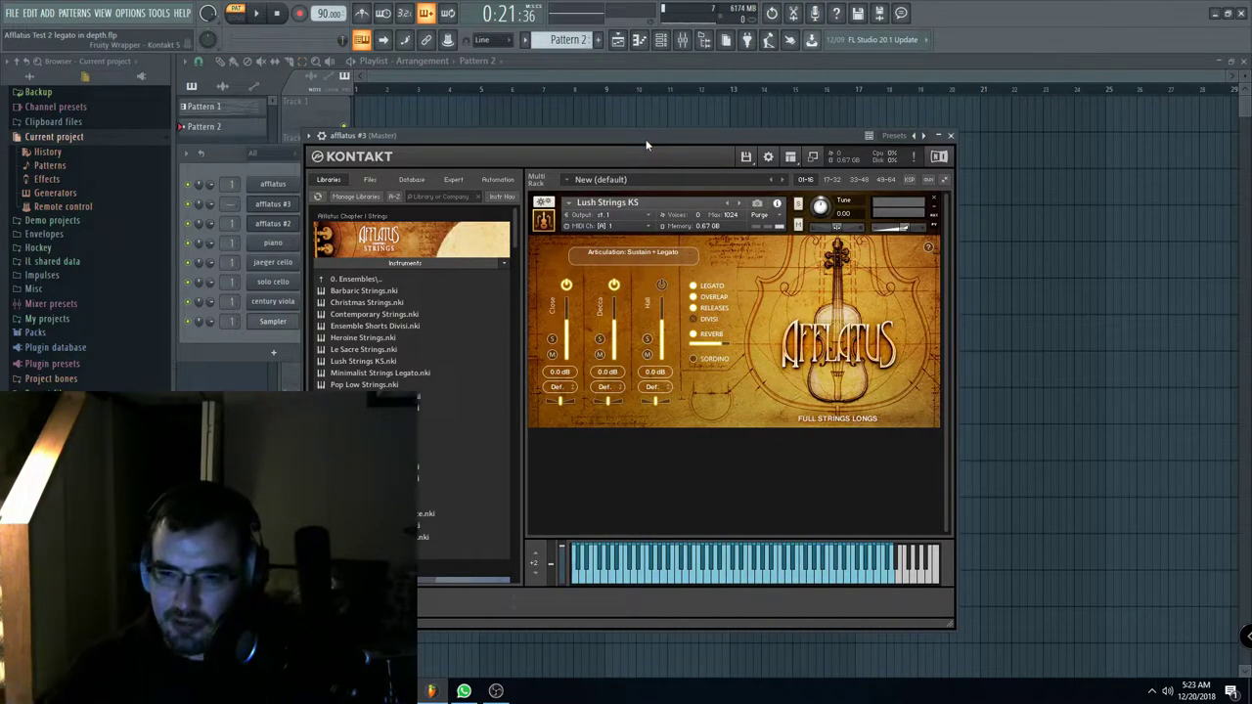
# Step: Insert a Play [64bit] instrument channel directly above the Sampler channel
pyautogui.rightClick(282, 323)
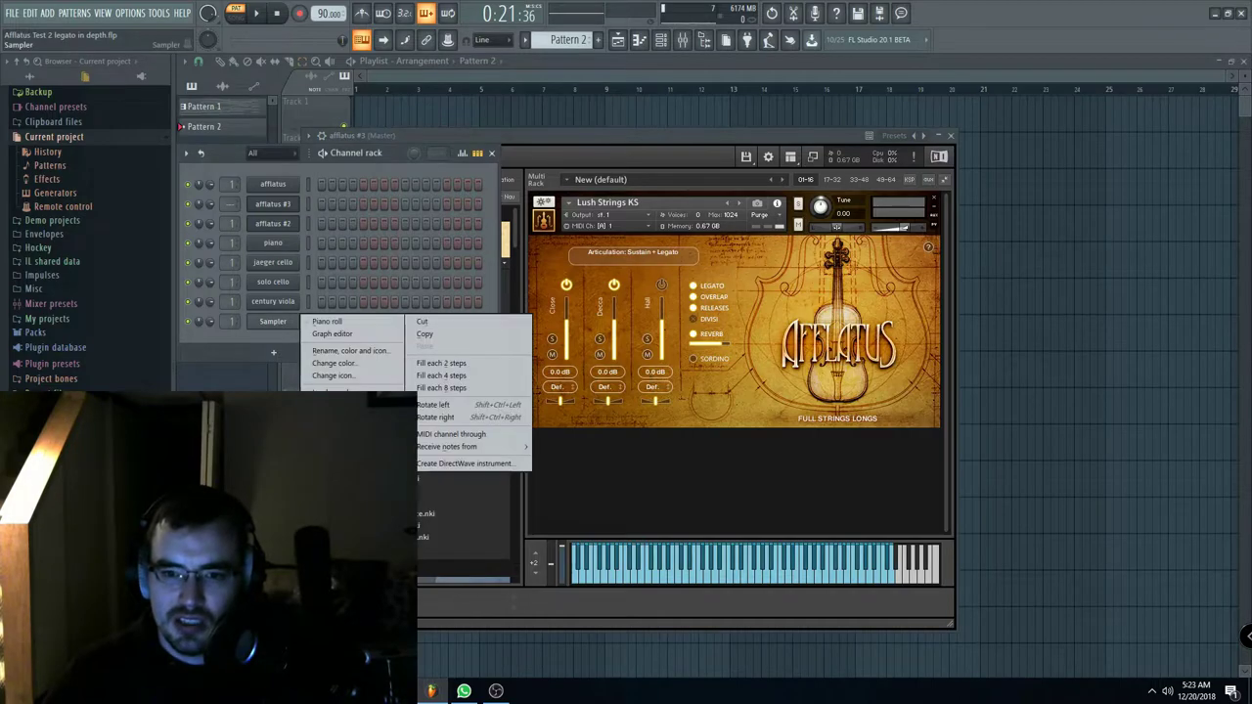
pyautogui.moveTo(337, 422)
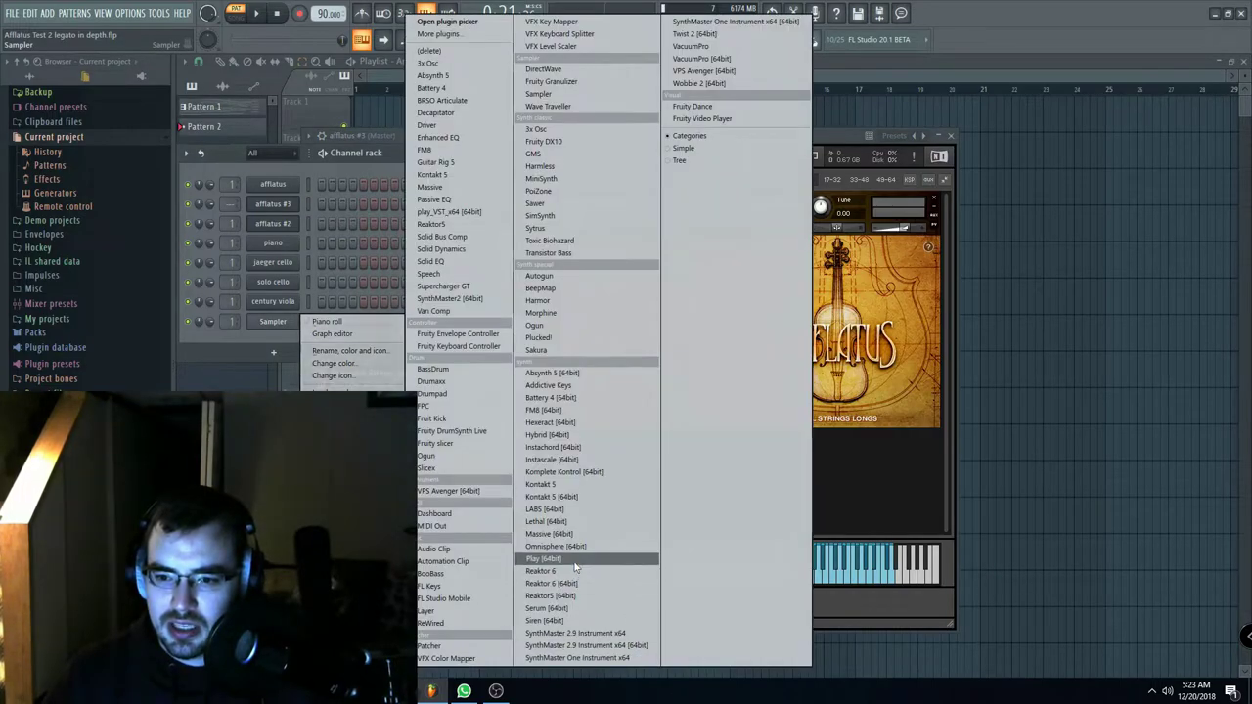
pyautogui.click(577, 561)
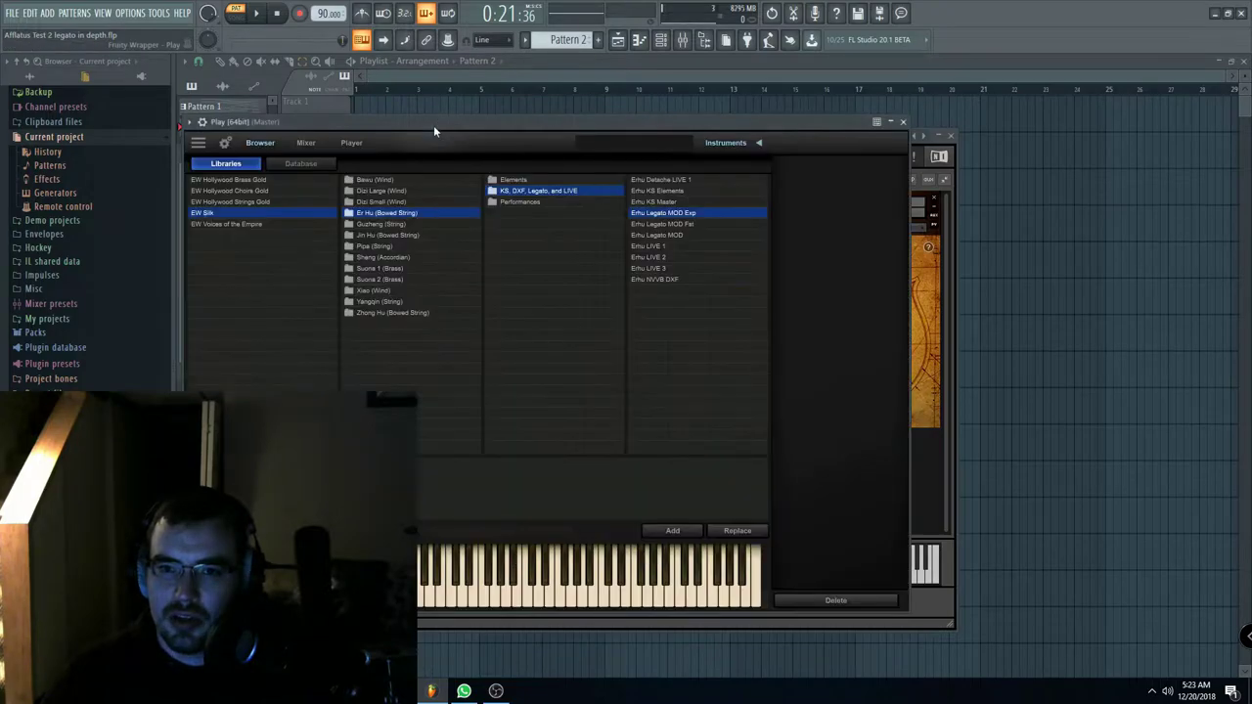
# Step: Load Full STR 2 NV NV VB VB RR Ni from the 01 Long patches of EW Hollywood Strings Gold's Full Strings
pyautogui.click(318, 188)
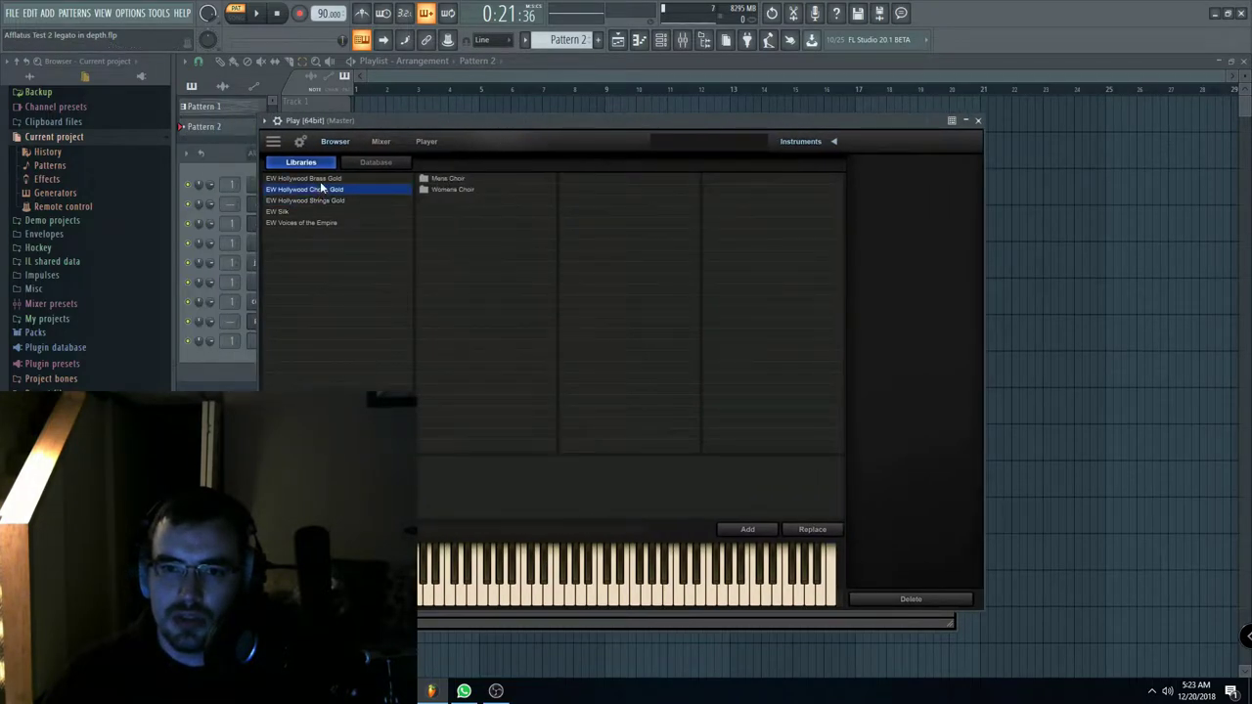
pyautogui.click(323, 201)
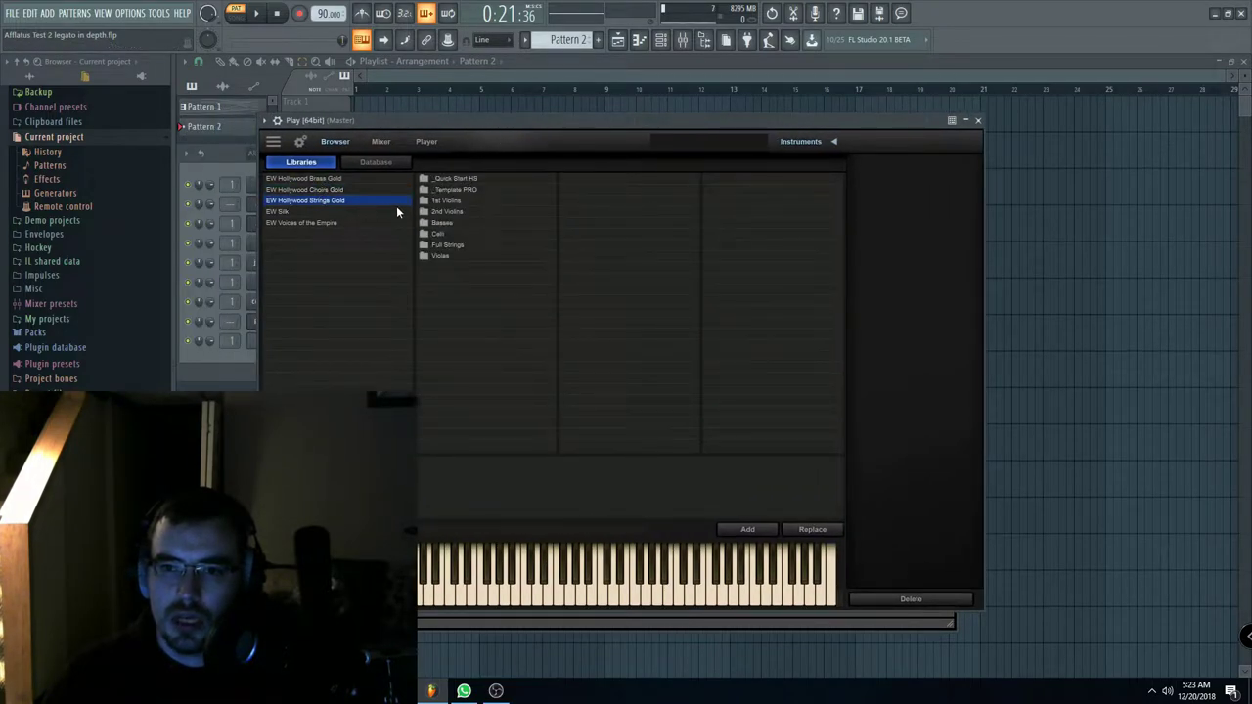
pyautogui.click(450, 245)
pyautogui.click(587, 179)
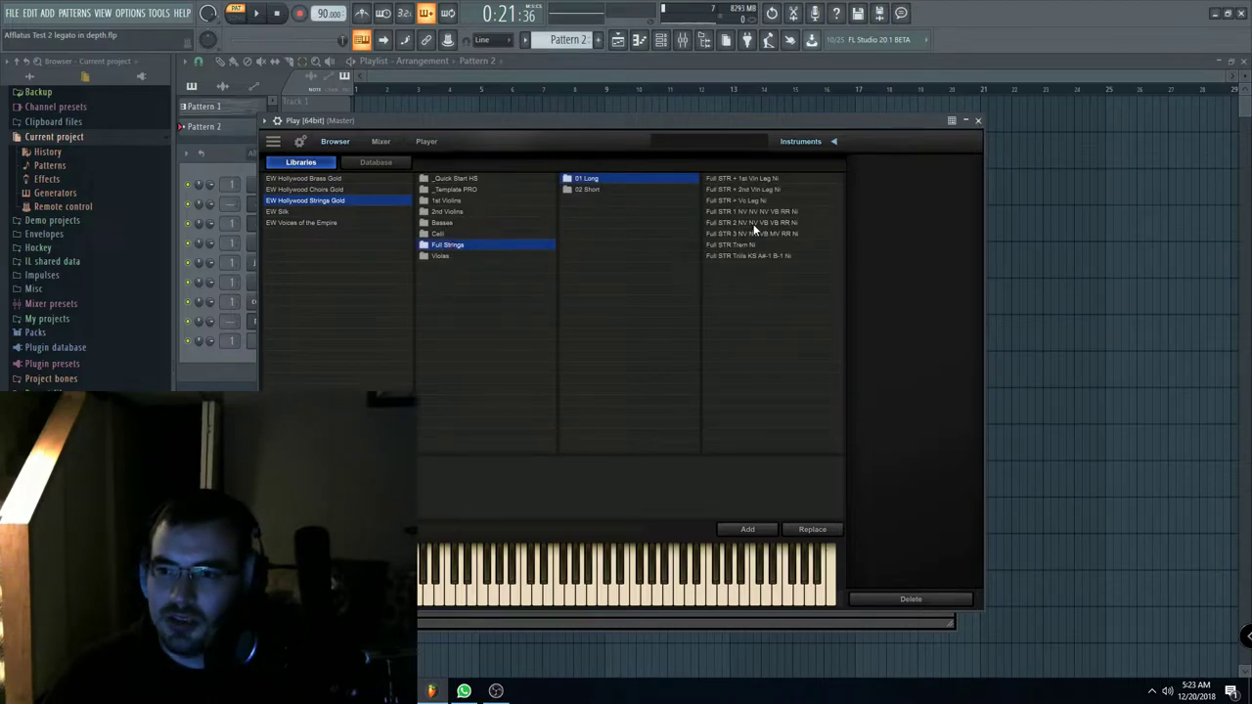
pyautogui.click(754, 223)
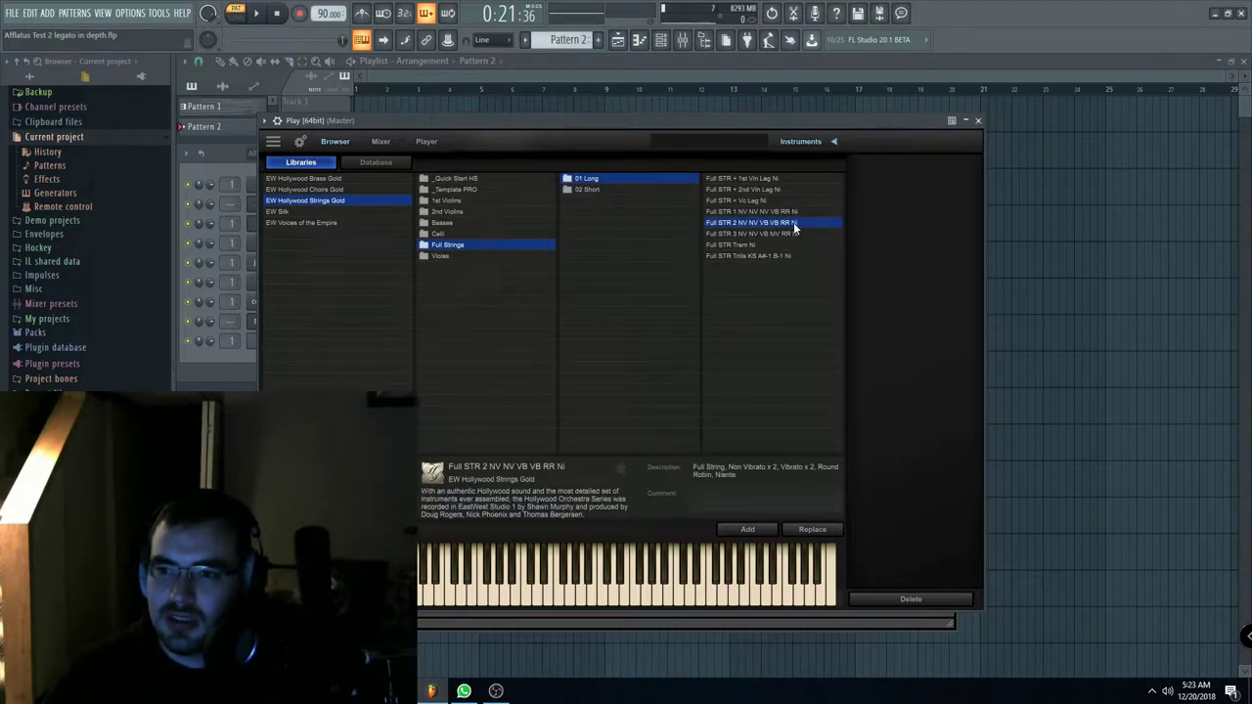
pyautogui.click(738, 180)
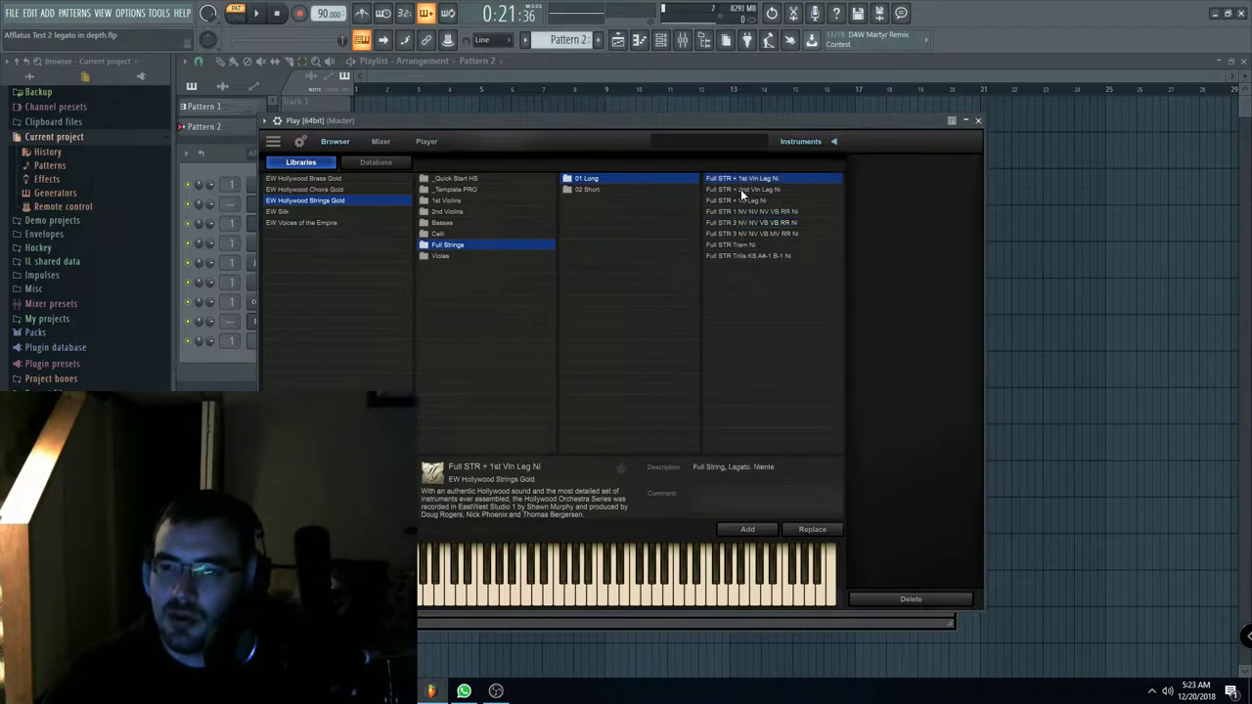
pyautogui.moveTo(750, 126); pyautogui.dragTo(744, 122)
pyautogui.click(763, 218)
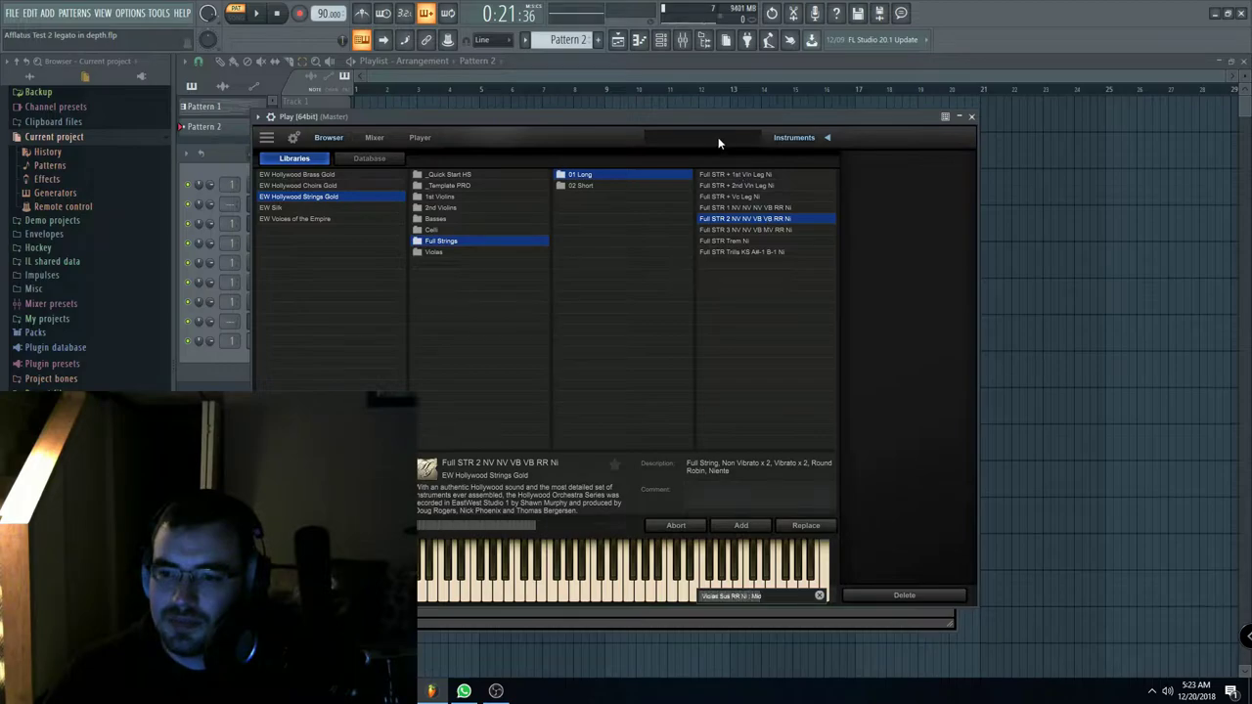
# Step: Move the Play window clear of the channel rack and open the Play channel's piano roll
pyautogui.moveTo(661, 115); pyautogui.dragTo(822, 105)
pyautogui.rightClick(275, 321)
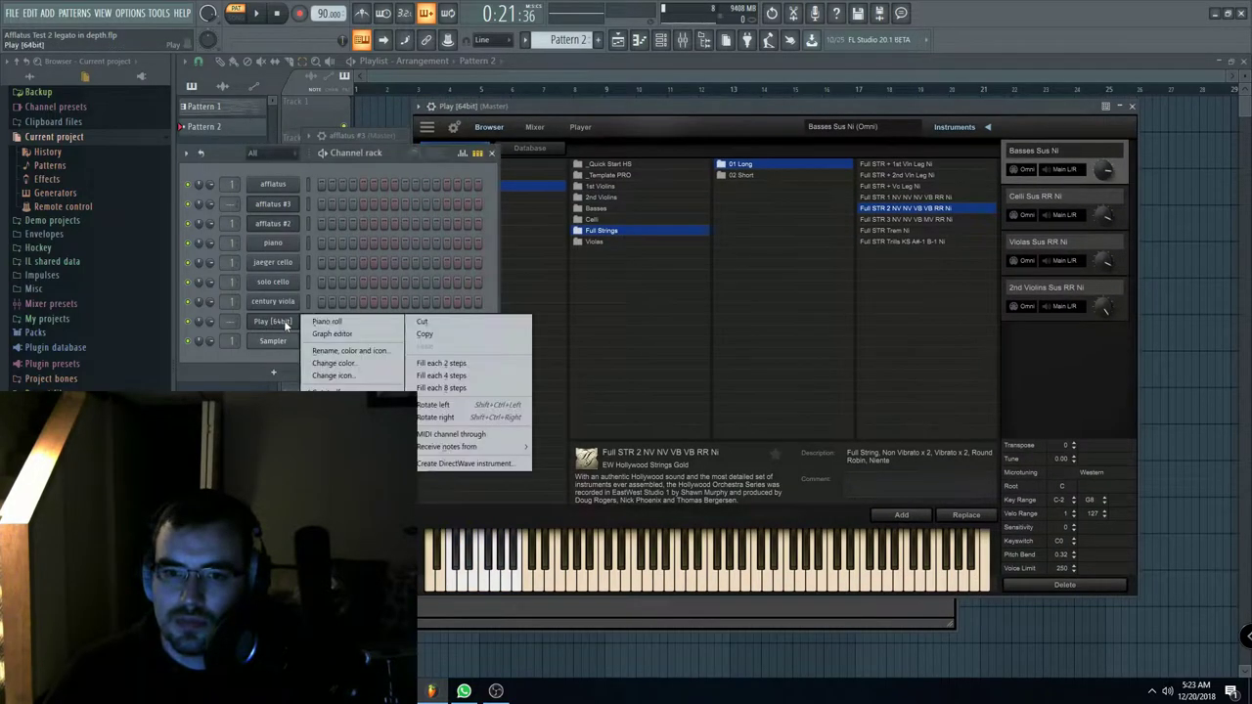
pyautogui.click(328, 321)
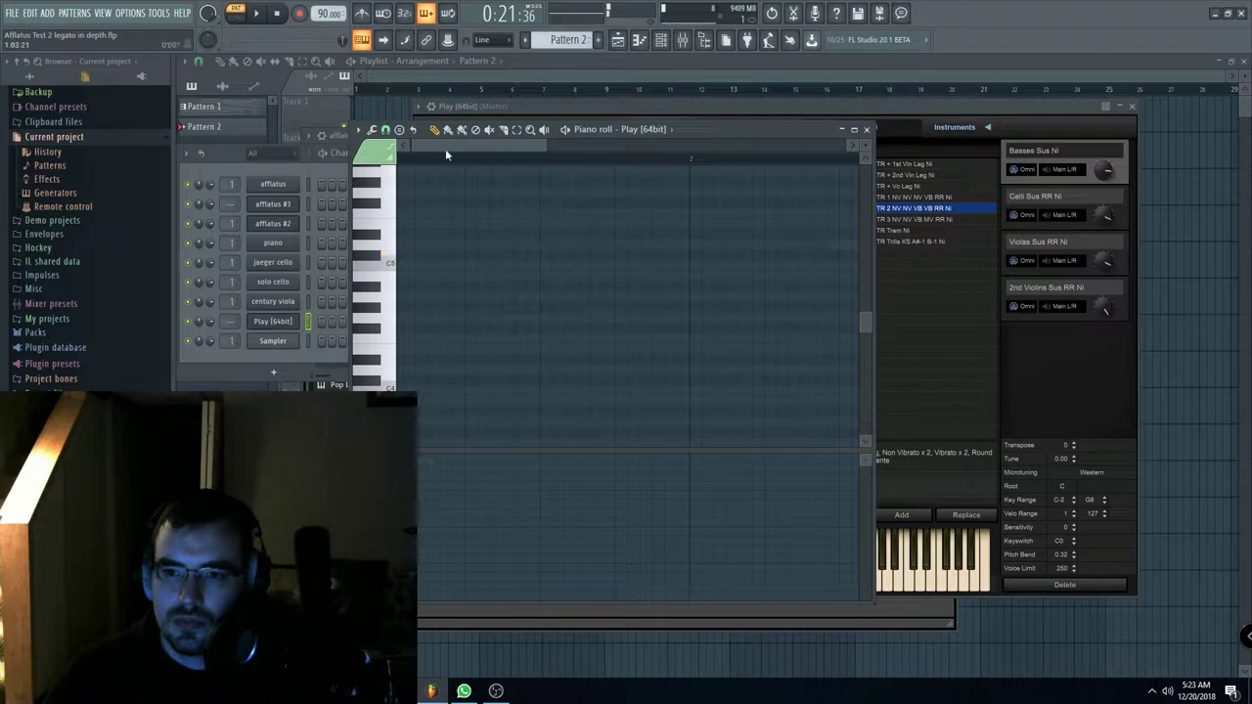
# Step: Draw a one-bar chord of D5, F5 and A5 in bar 1 of the Play piano roll and start pattern playback
pyautogui.click(411, 245)
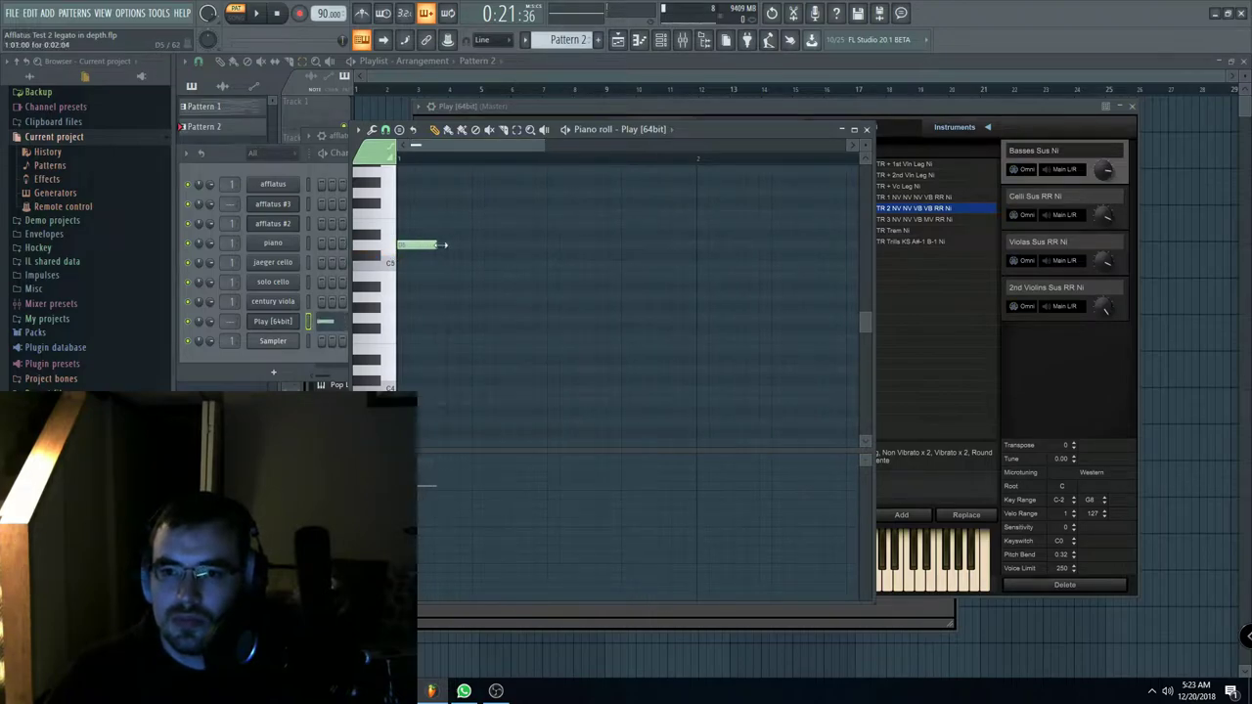
pyautogui.moveTo(435, 251); pyautogui.dragTo(694, 261)
pyautogui.scroll(-1, 702, 266)
pyautogui.click(402, 214)
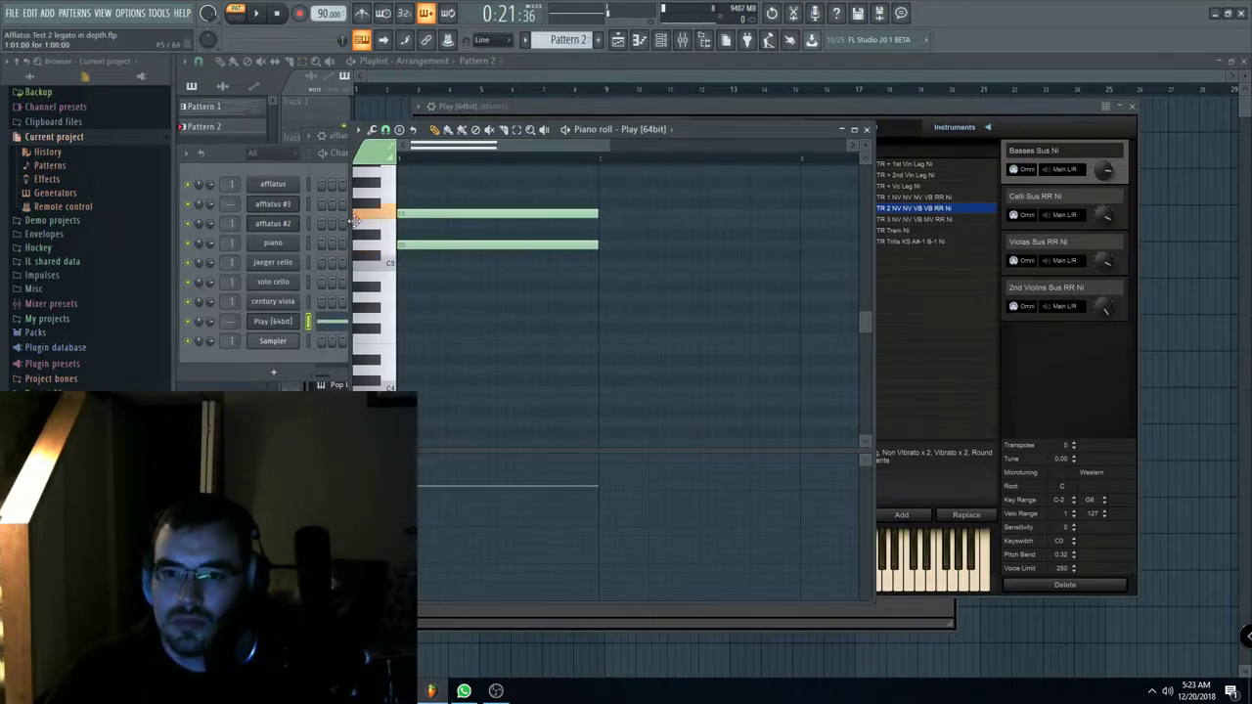
pyautogui.scroll(2, 409, 227)
pyautogui.click(405, 235)
pyautogui.press('space')
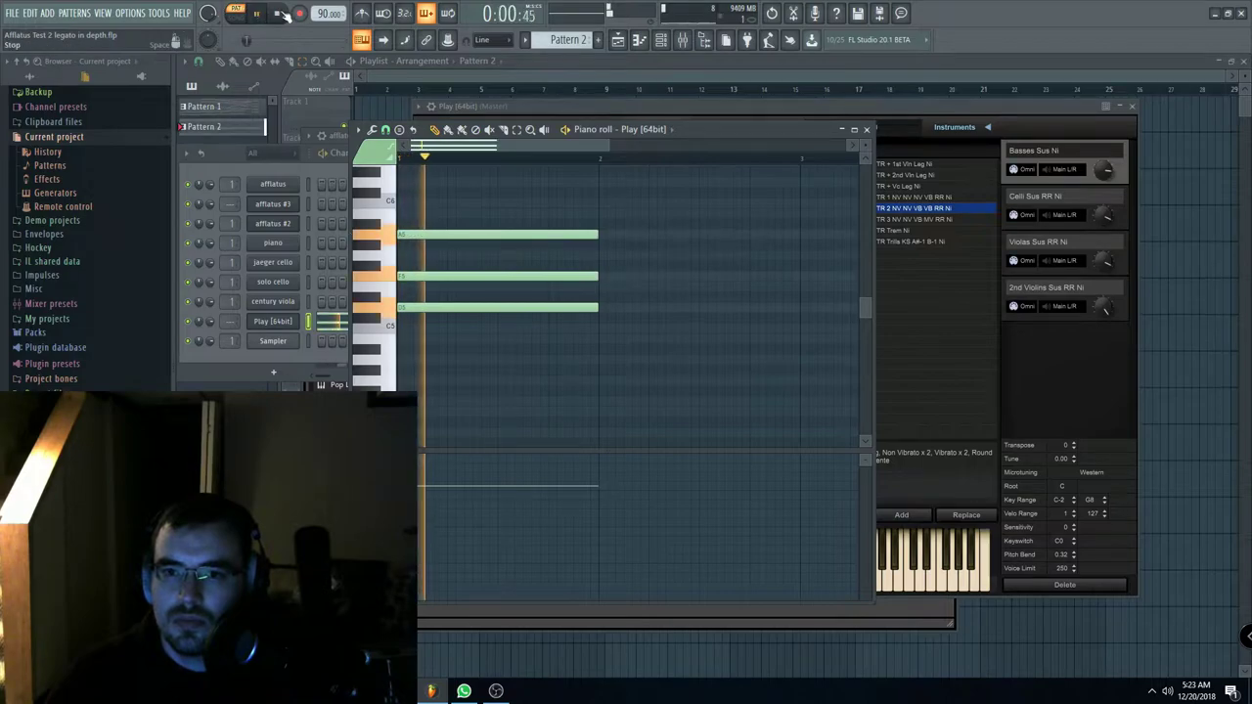
pyautogui.click(607, 244)
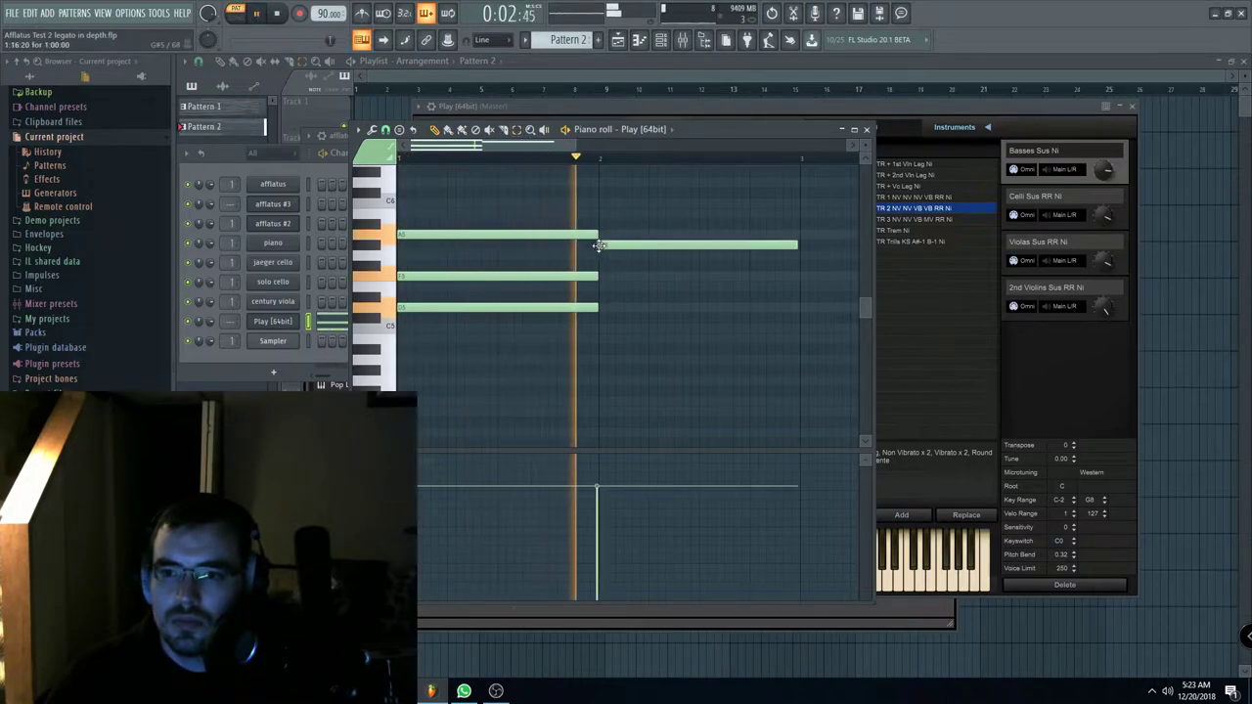
pyautogui.moveTo(564, 148)
pyautogui.mouseDown()
pyautogui.moveTo(601, 152)
pyautogui.moveTo(581, 152)
pyautogui.mouseUp()
pyautogui.rightClick(581, 245)
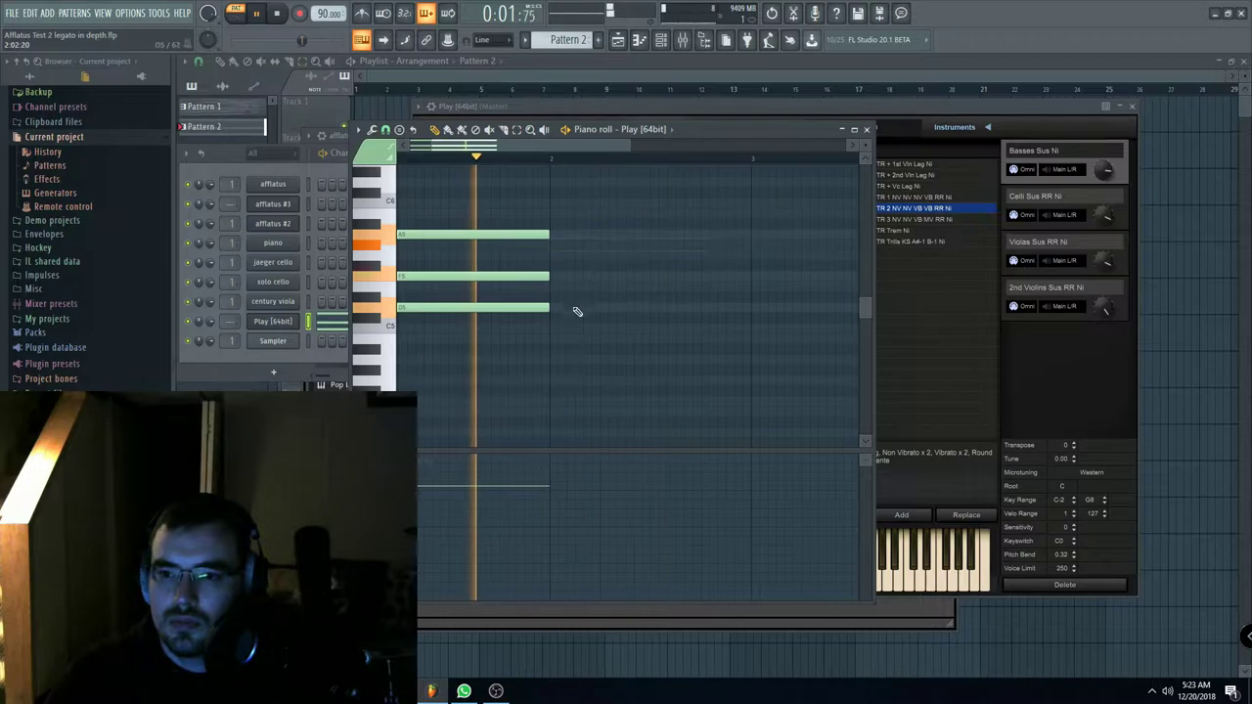
# Step: Add a one-bar chord of C5, E5 and G5 in bar 2 and replay the pattern from the start
pyautogui.click(546, 328)
pyautogui.click(553, 285)
pyautogui.moveTo(558, 330); pyautogui.dragTo(571, 331)
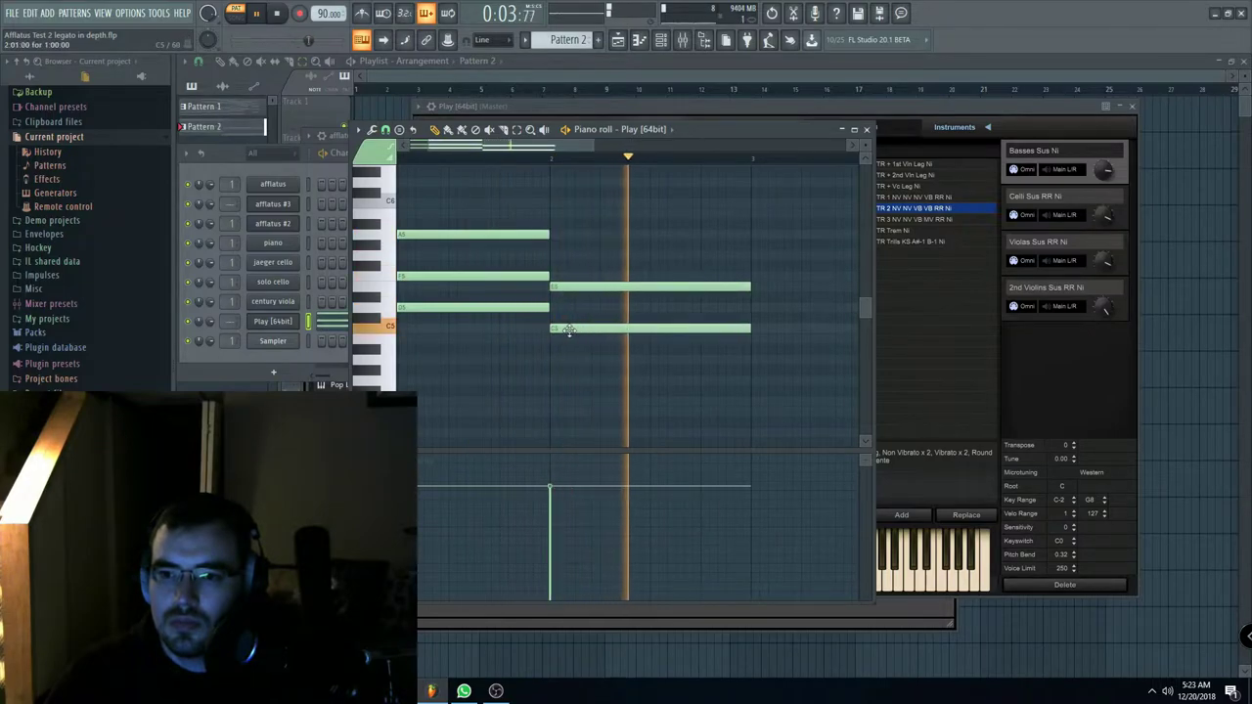
pyautogui.click(551, 159)
pyautogui.scroll(1, 578, 288)
pyautogui.scroll(-1, 576, 289)
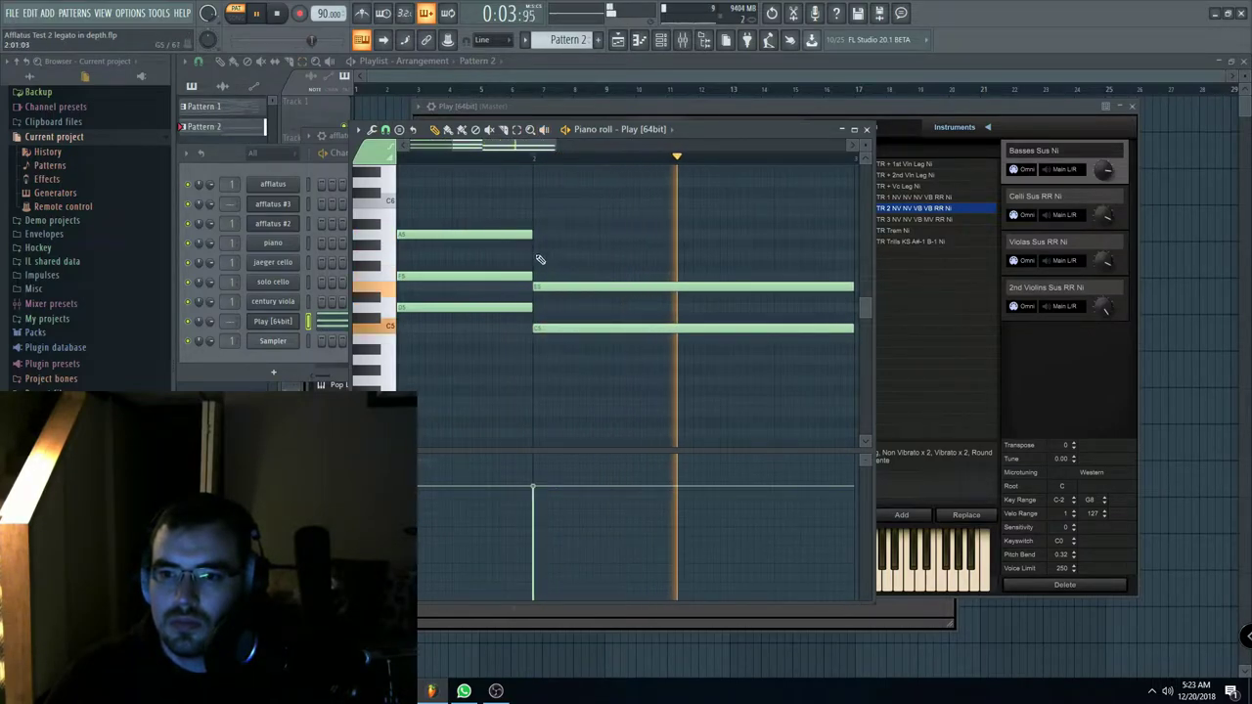
pyautogui.click(539, 256)
pyautogui.scroll(-3, 540, 207)
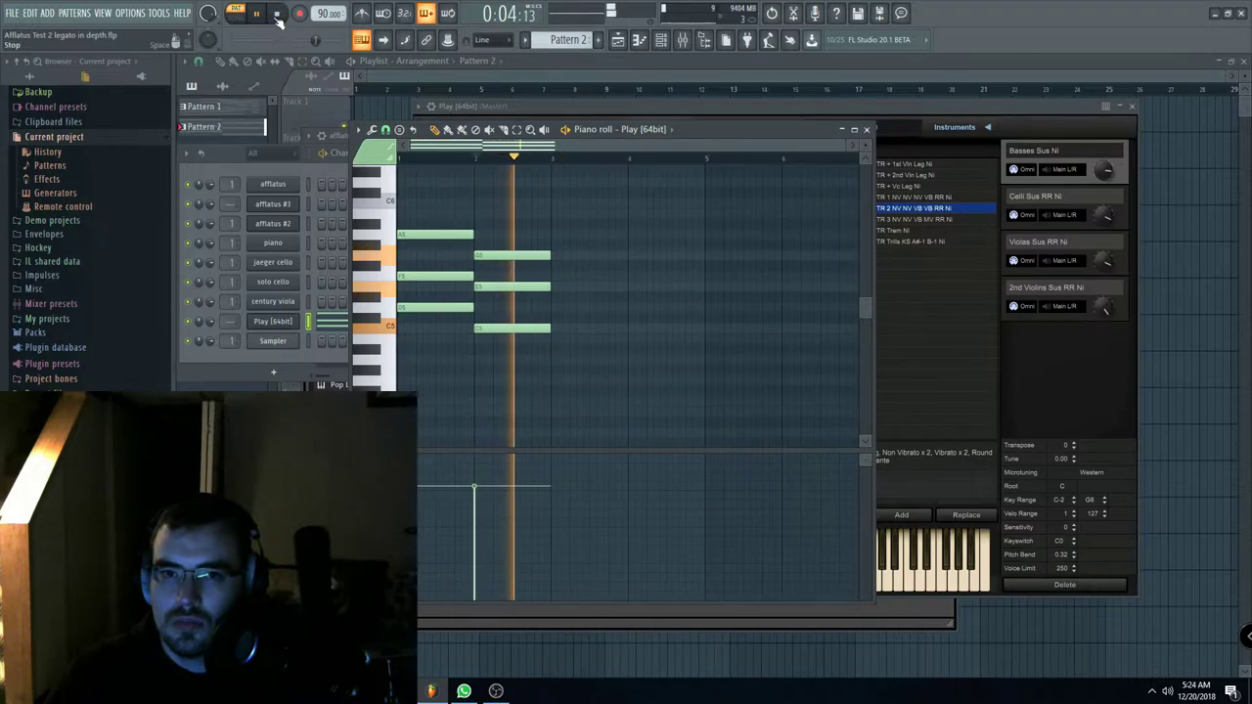
pyautogui.click(277, 14)
pyautogui.click(256, 14)
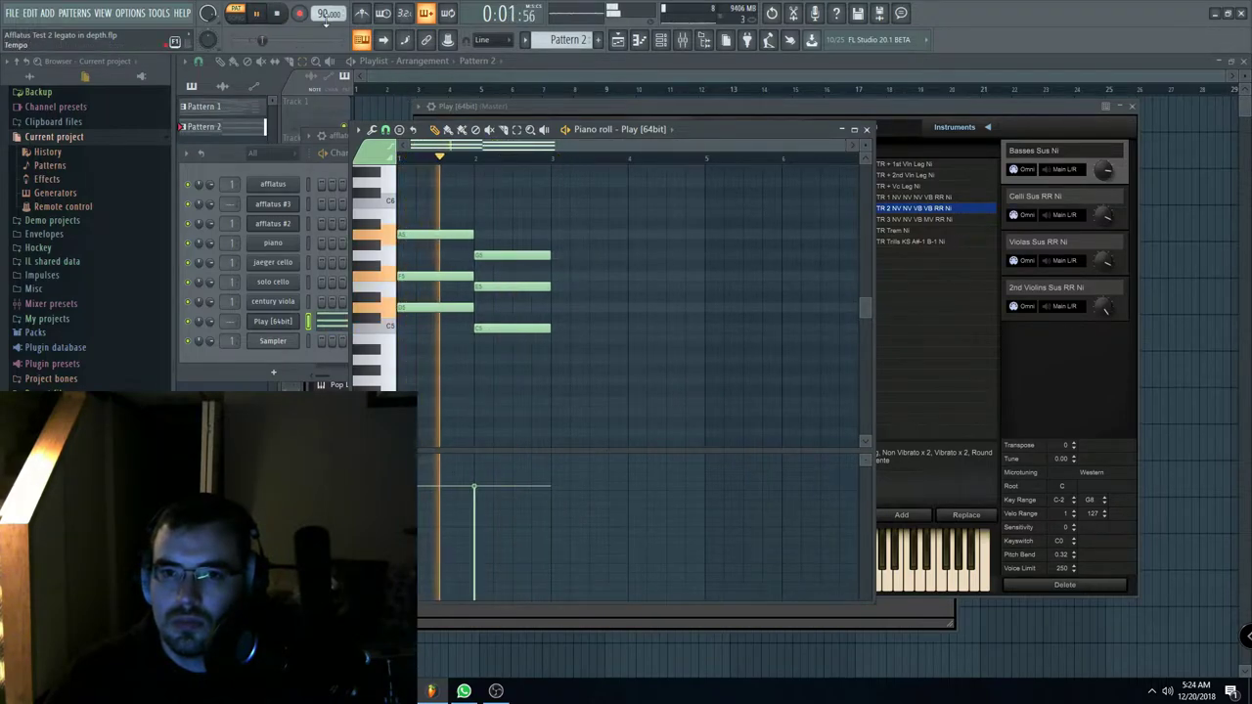
# Step: Add a one-bar chord of A#4, D5 and F5 in bar 3 and halt playback
pyautogui.scroll(3, 534, 148)
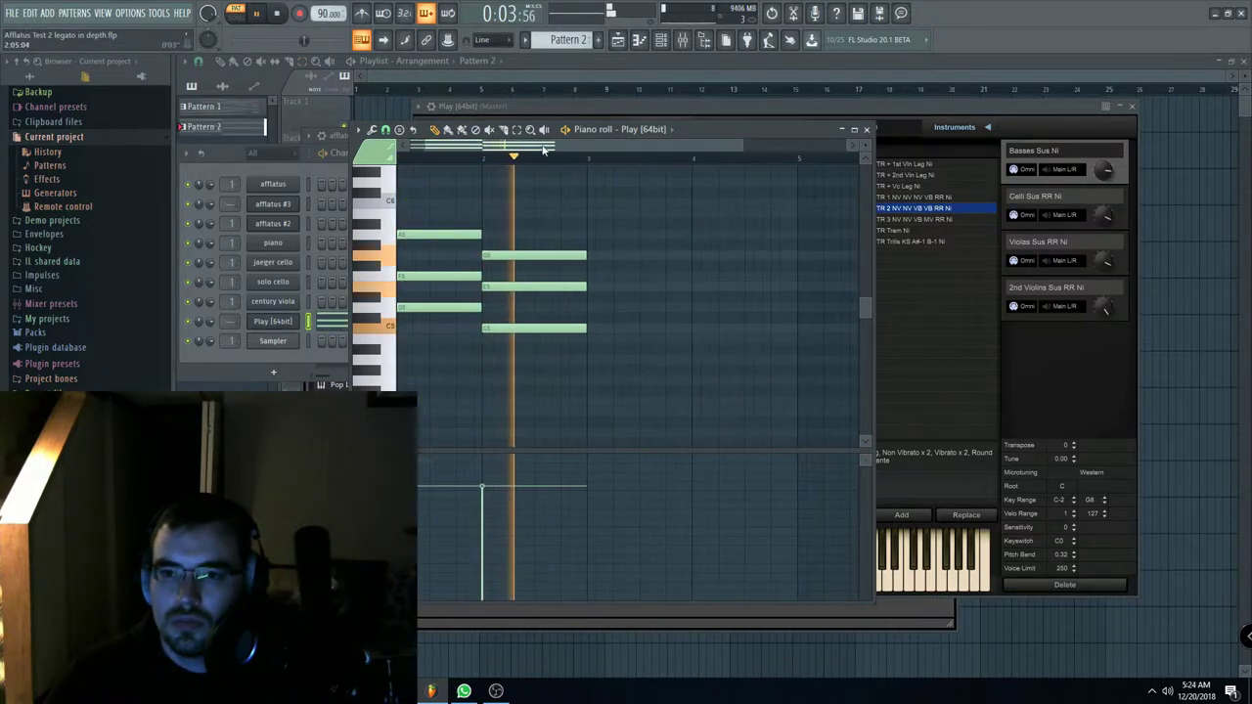
pyautogui.click(610, 351)
pyautogui.click(636, 307)
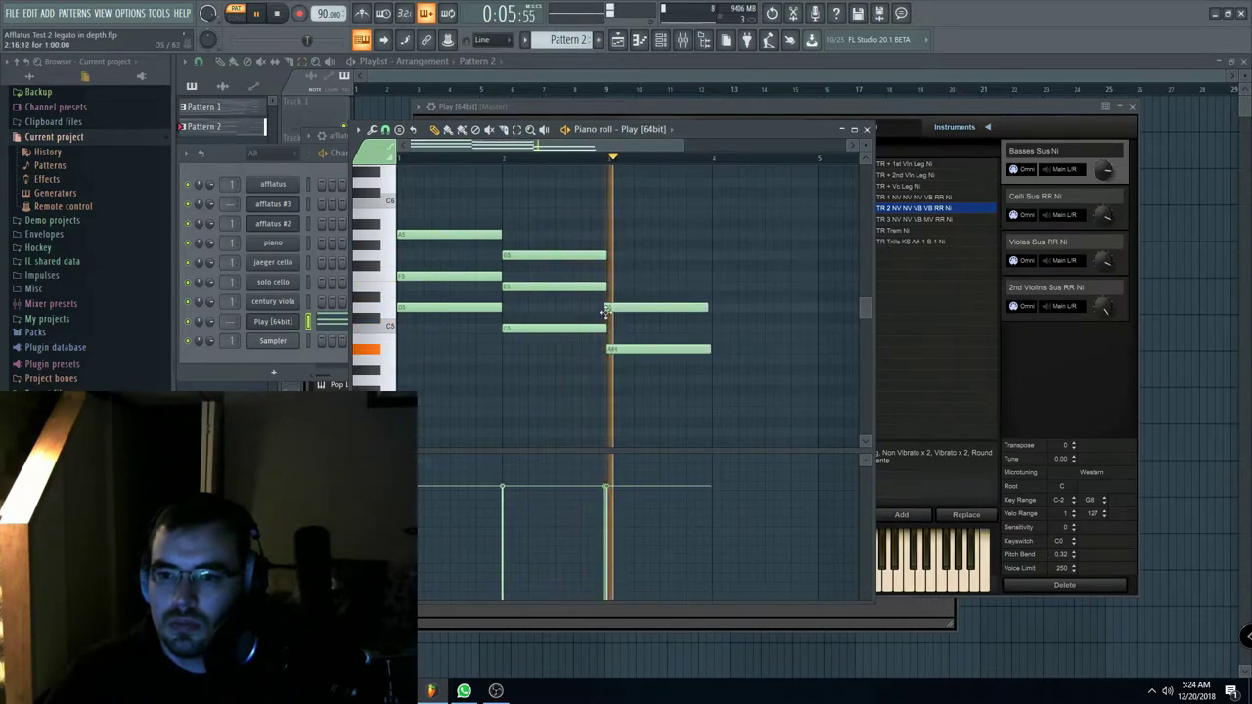
pyautogui.click(636, 277)
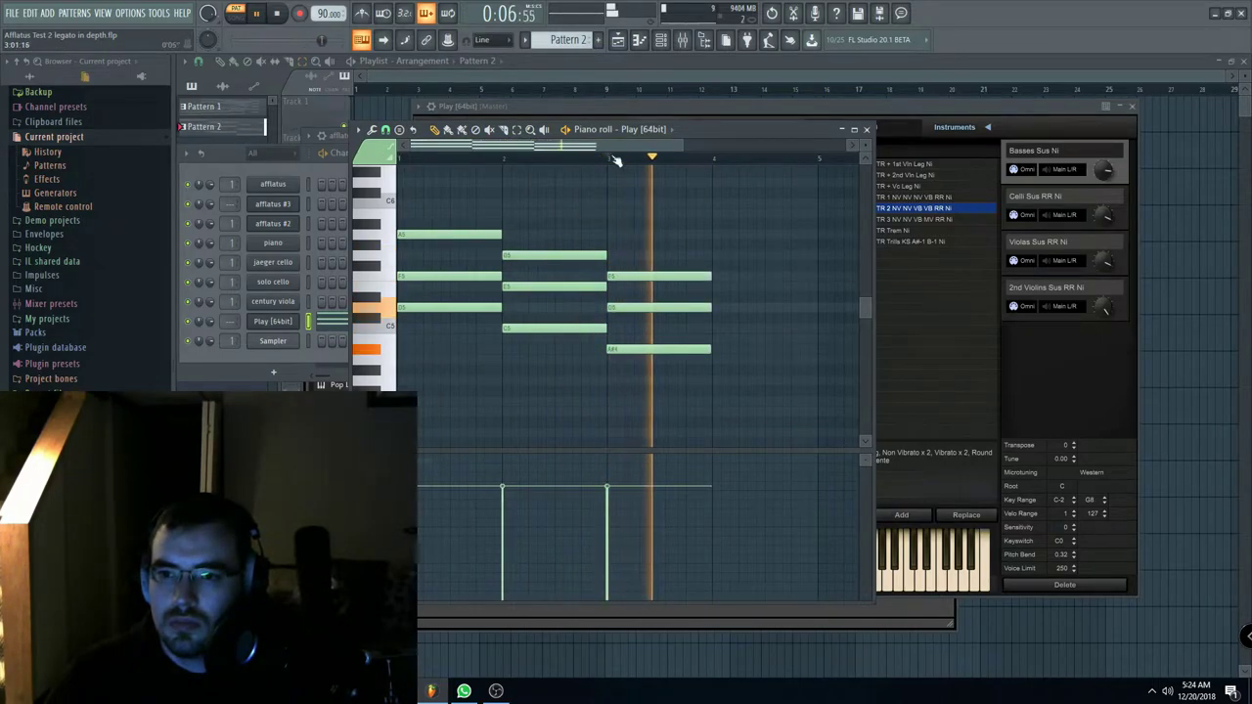
pyautogui.scroll(2, 638, 294)
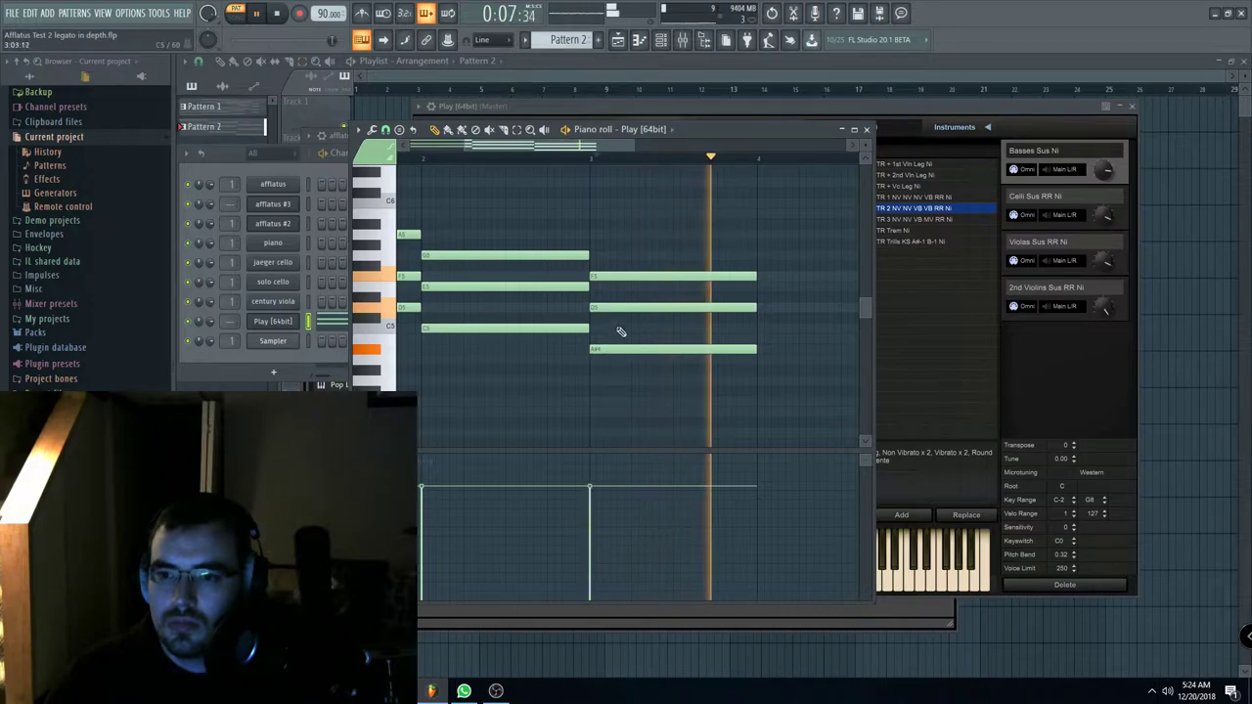
pyautogui.scroll(-3, 609, 307)
pyautogui.press('space')
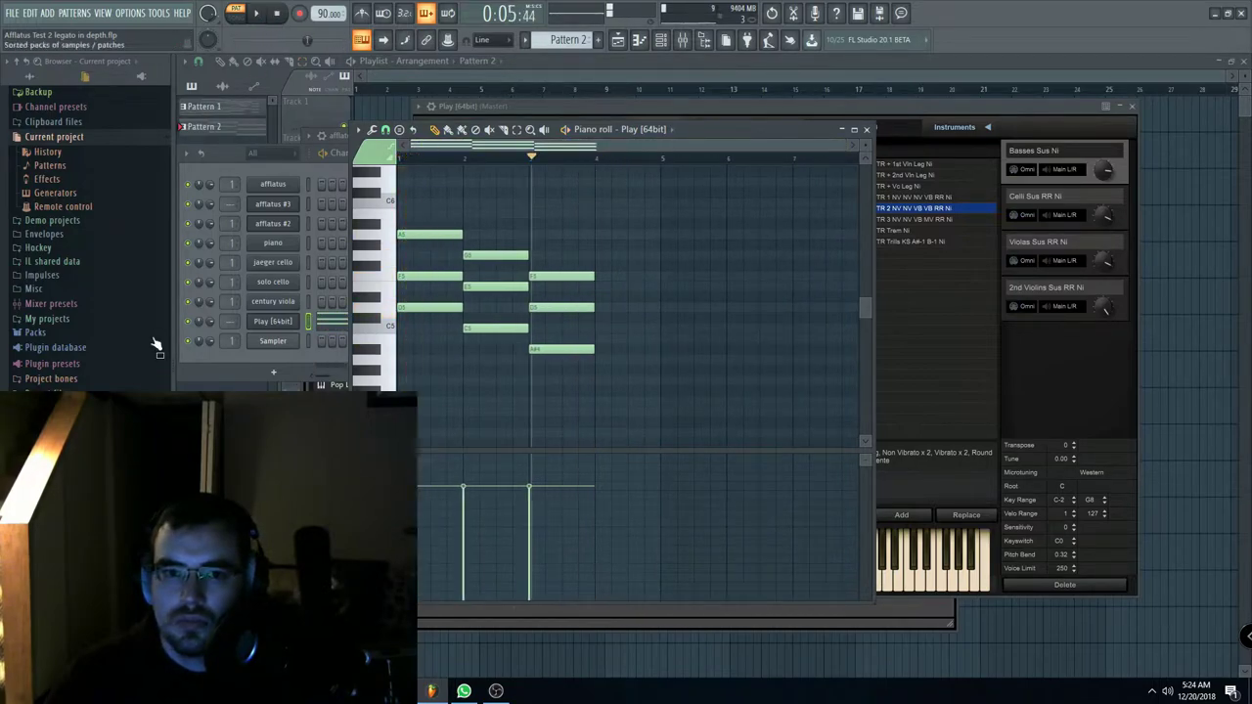
# Step: Adjust MIDI CC #1 (Modulation wheel) of the Play generator during pattern playback, and stop the playback
pyautogui.click(54, 194)
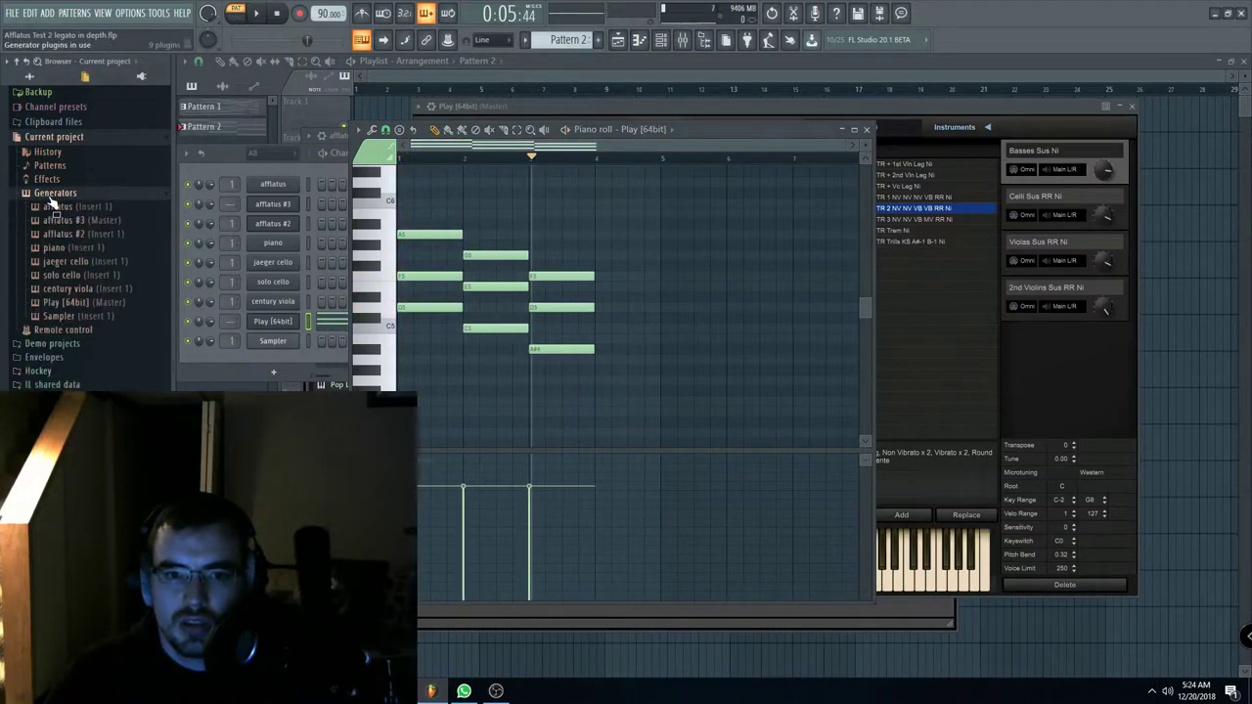
pyautogui.click(87, 304)
pyautogui.scroll(-5, 88, 350)
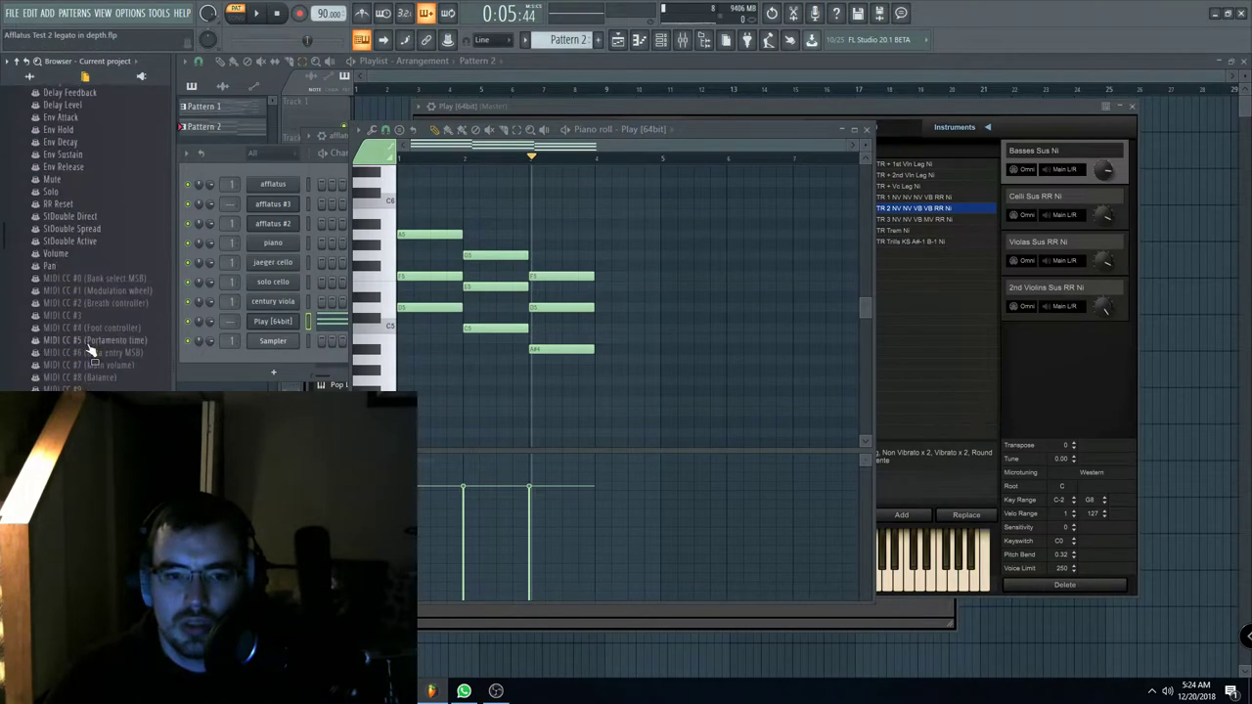
pyautogui.click(92, 294)
pyautogui.click(257, 14)
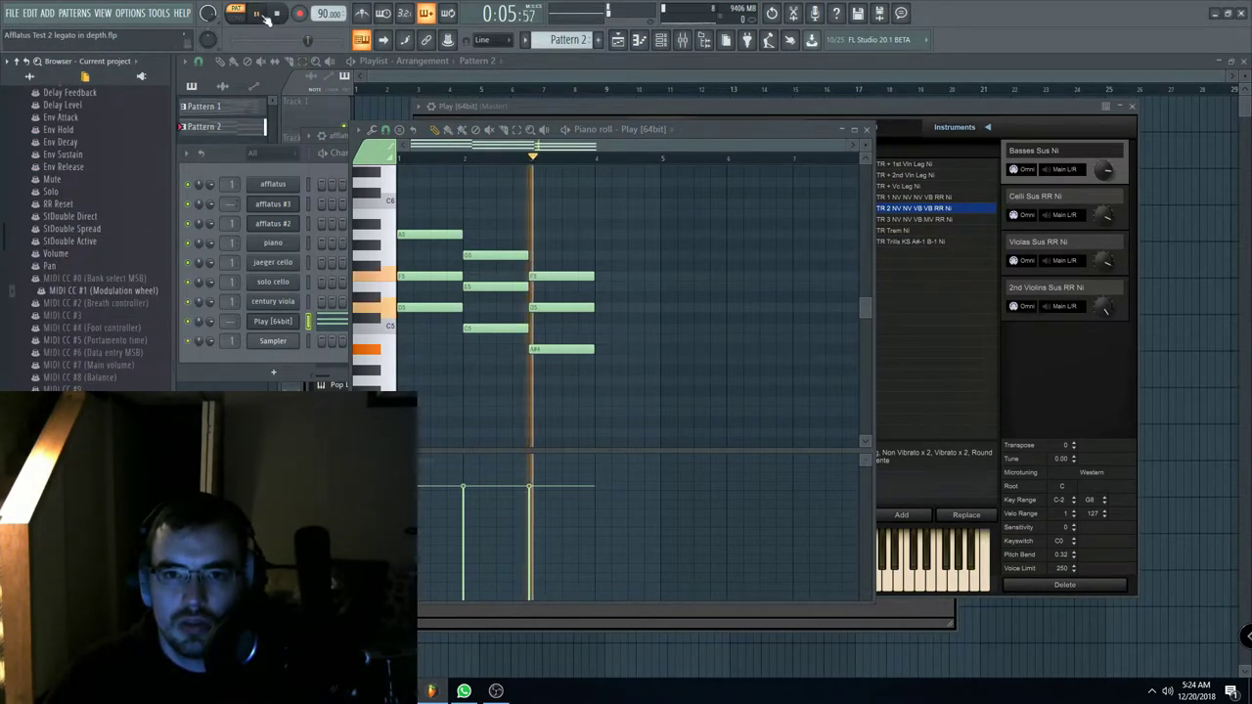
pyautogui.moveTo(117, 291); pyautogui.dragTo(117, 385)
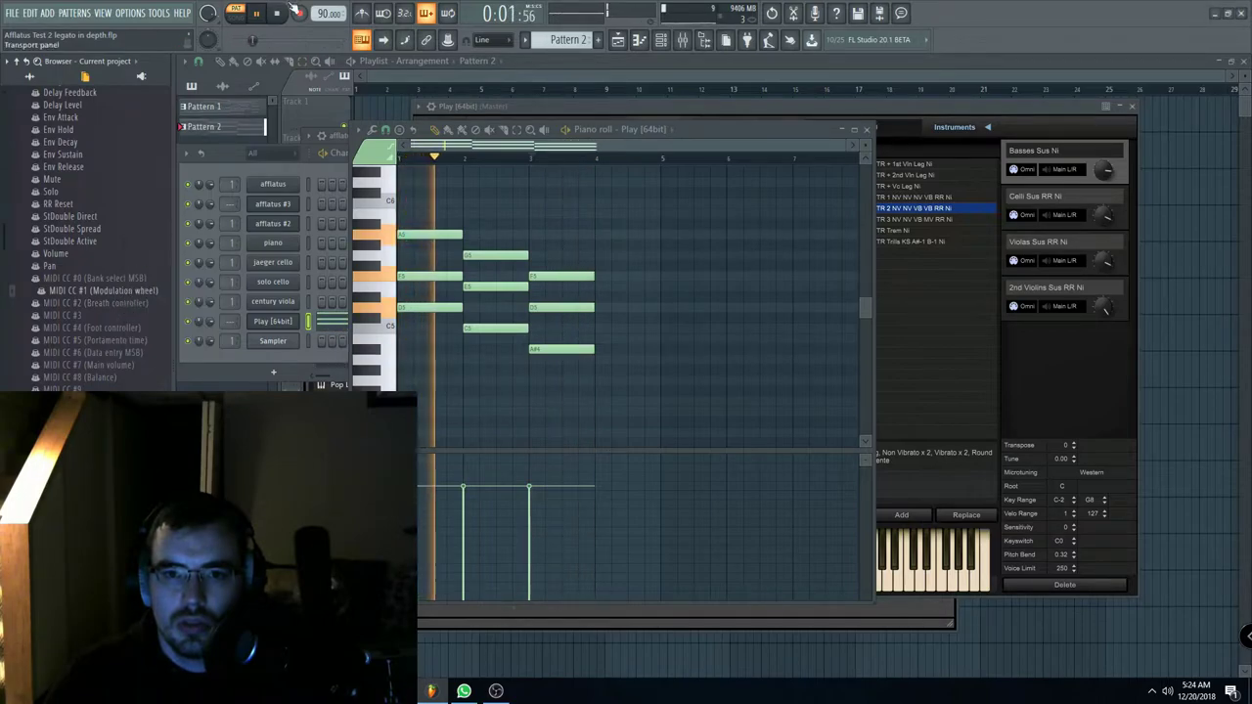
pyautogui.click(283, 15)
pyautogui.click(285, 17)
# Step: Copy all the Play chords into the afflatus #3 piano roll and show that channel's Kontakt window
pyautogui.hotkey('ctrl', 'a')
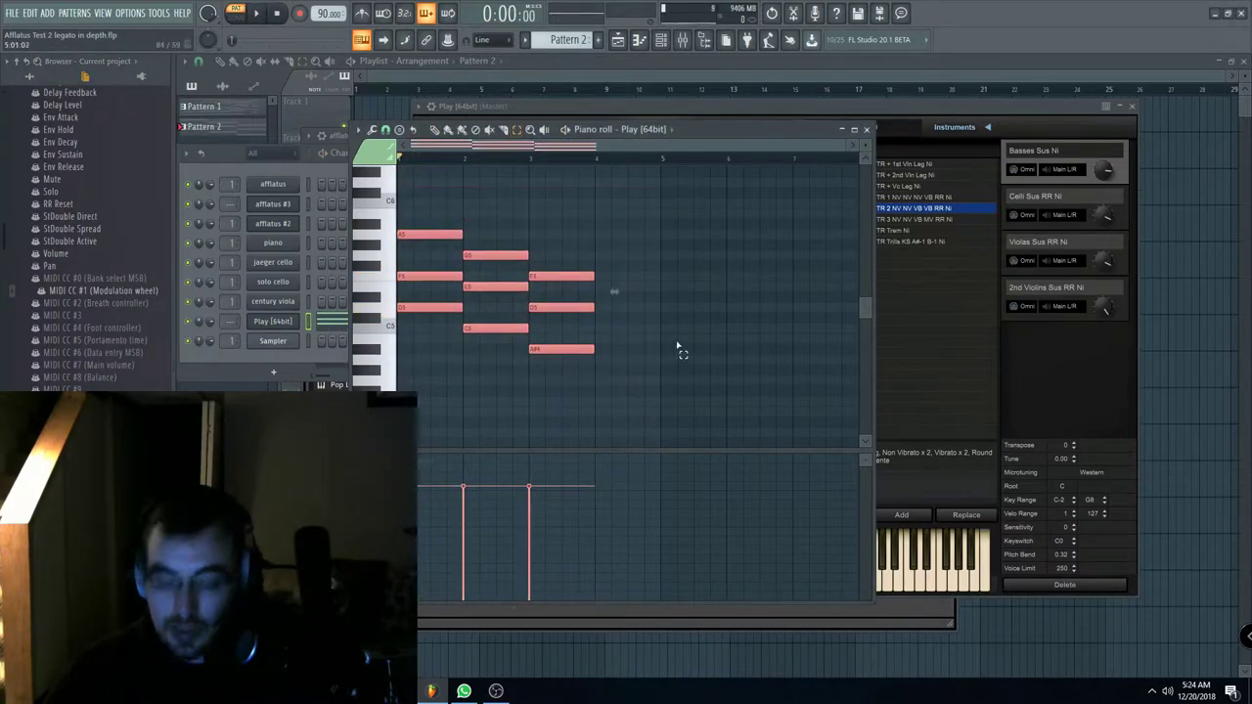
pyautogui.click(646, 129)
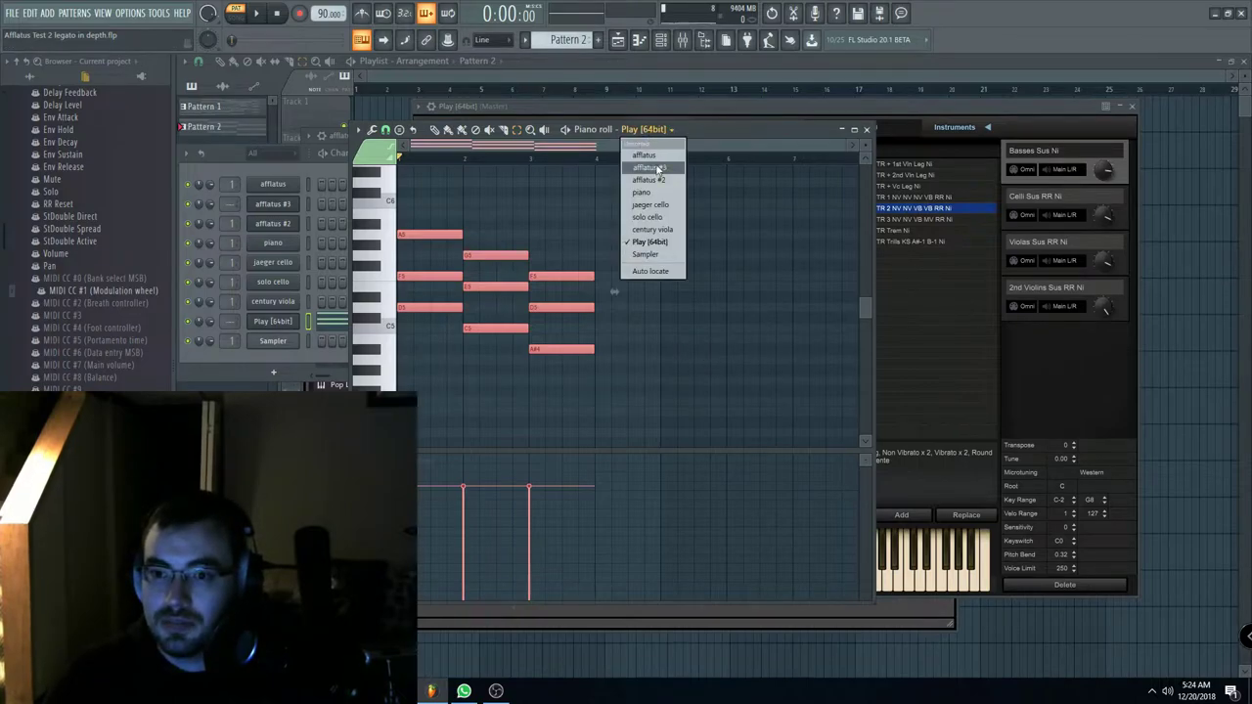
pyautogui.click(648, 167)
pyautogui.click(279, 205)
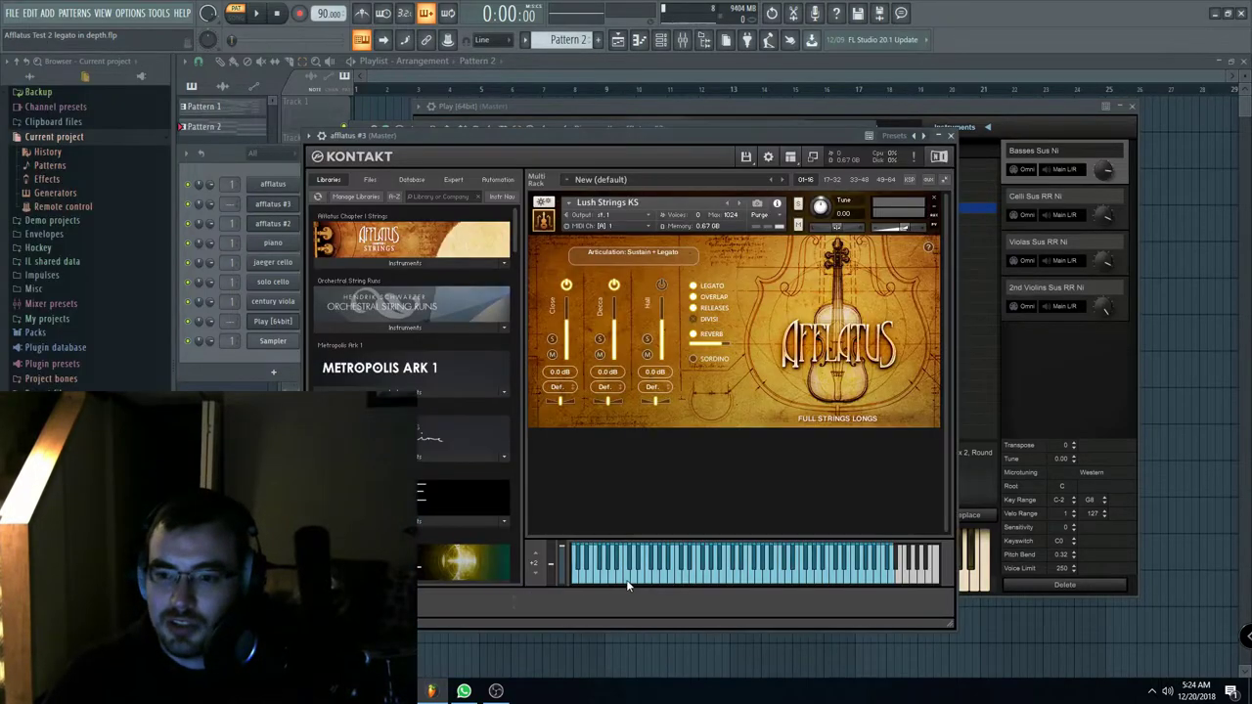
# Step: Solo the afflatus #3 channel, audition the chords through Lush Strings KS with its piano roll open, and stop playback
pyautogui.rightClick(187, 206)
pyautogui.click(195, 216)
pyautogui.click(257, 13)
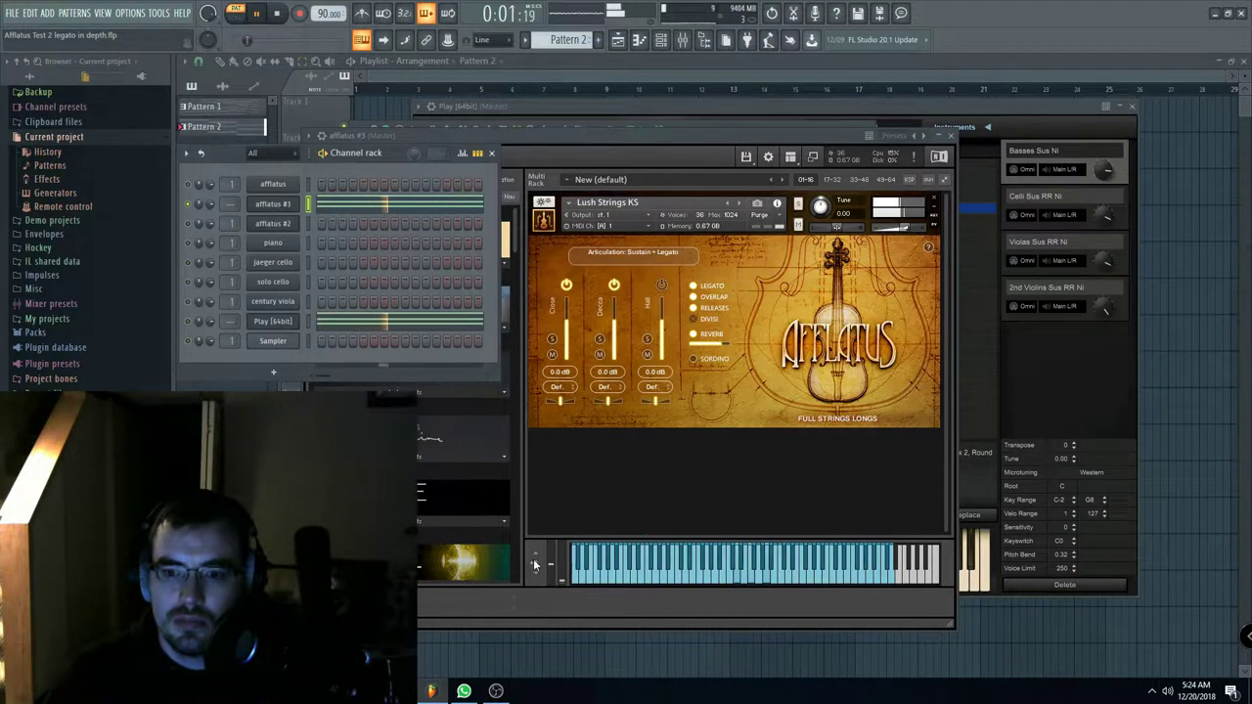
pyautogui.click(562, 593)
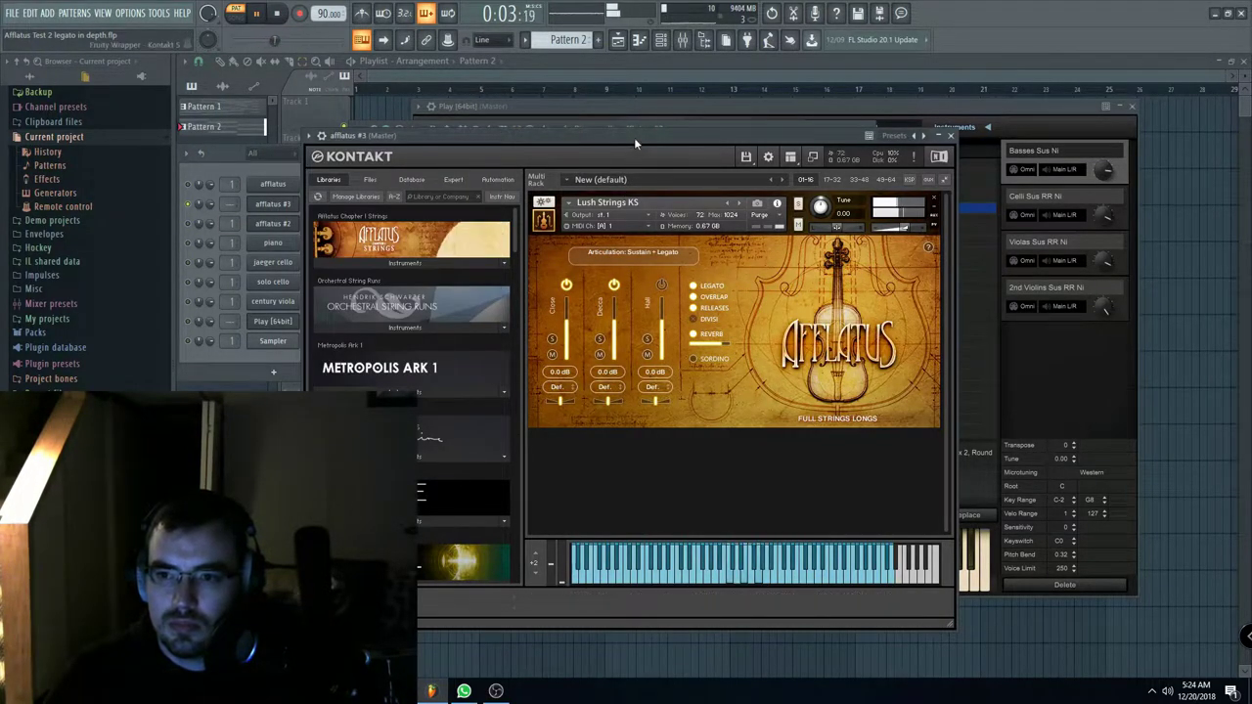
pyautogui.moveTo(634, 138); pyautogui.dragTo(639, 134)
pyautogui.click(198, 178)
pyautogui.click(371, 207)
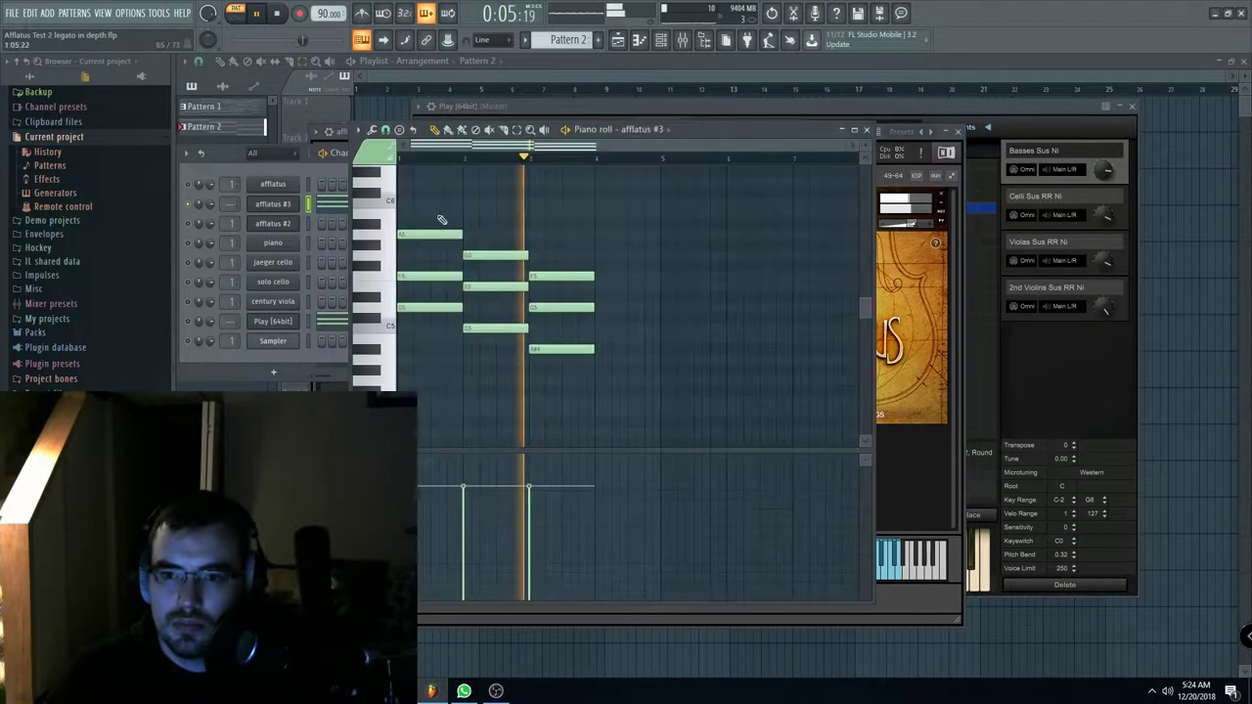
pyautogui.click(278, 15)
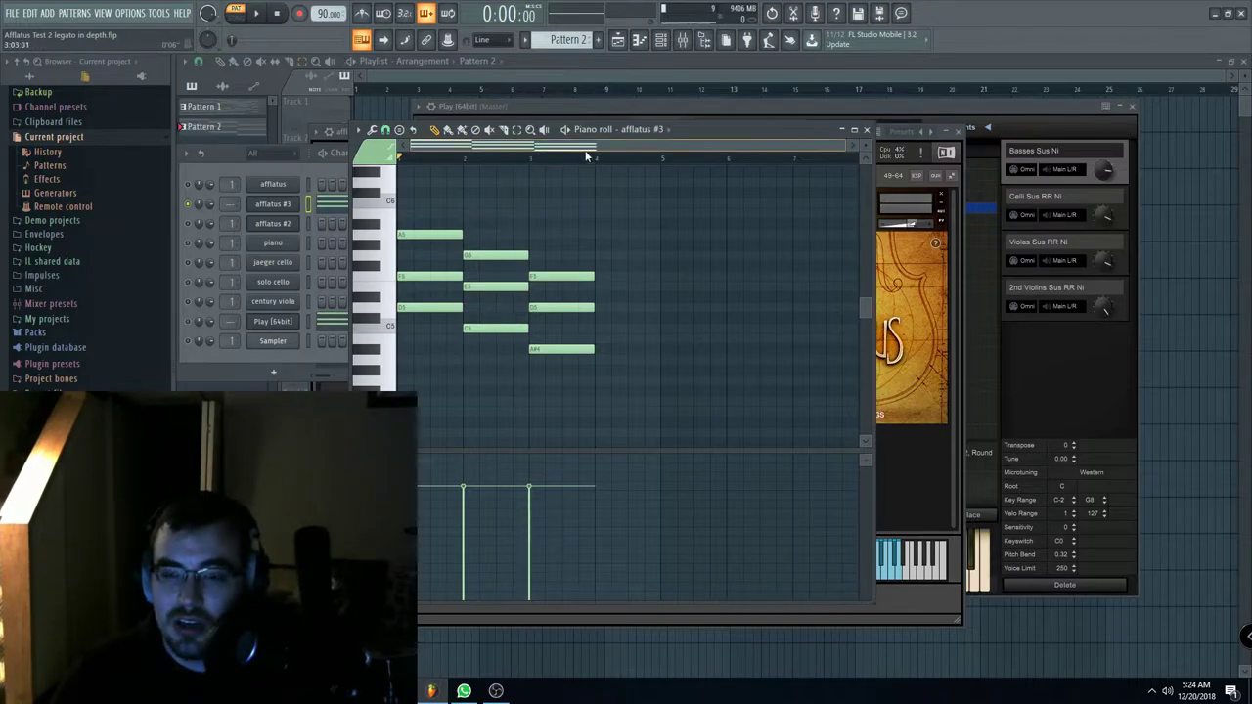
# Step: Solo the Play channel and set the controller link of its MIDI CC #1 (Modulation wheel) parameter
pyautogui.scroll(2, 506, 196)
pyautogui.moveTo(583, 148); pyautogui.dragTo(394, 151)
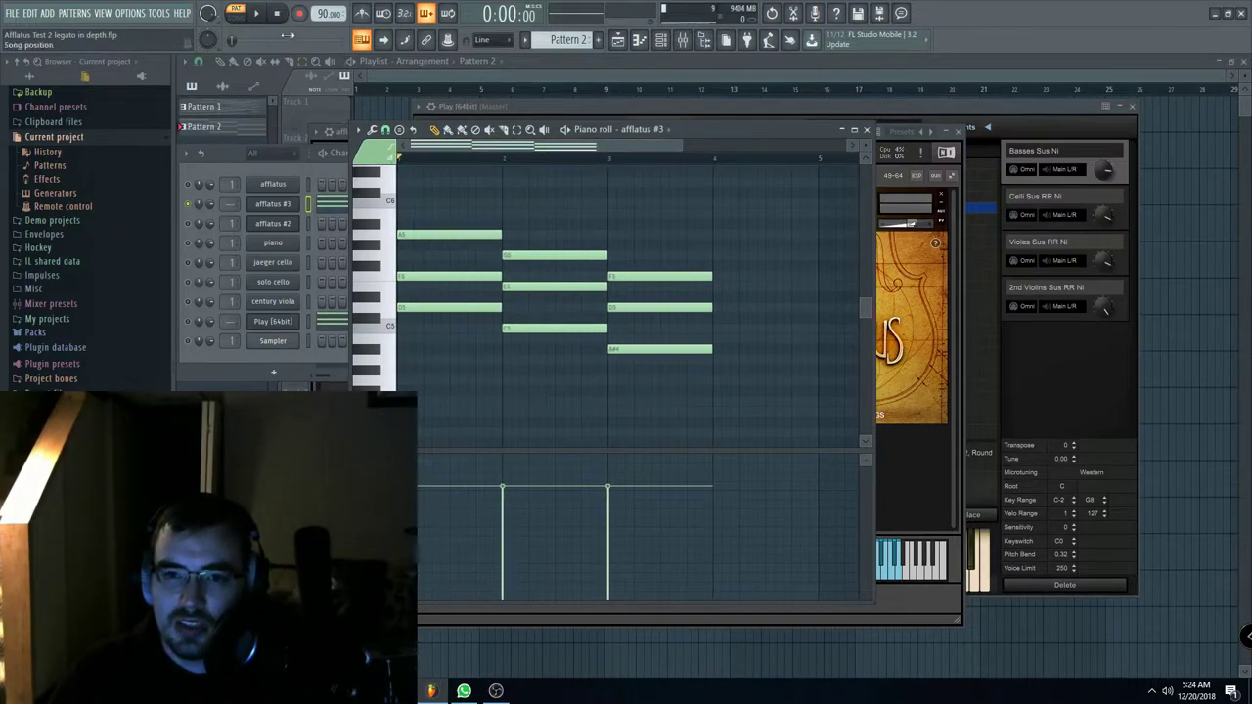
pyautogui.click(189, 327)
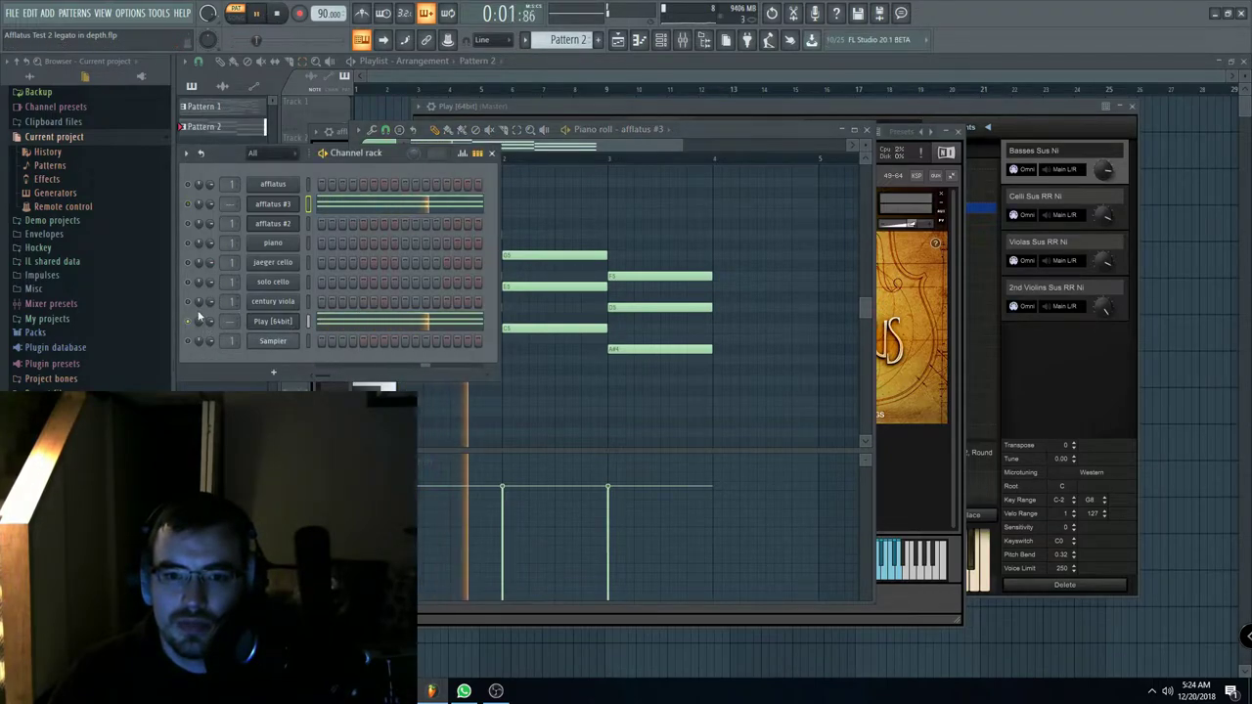
pyautogui.click(55, 193)
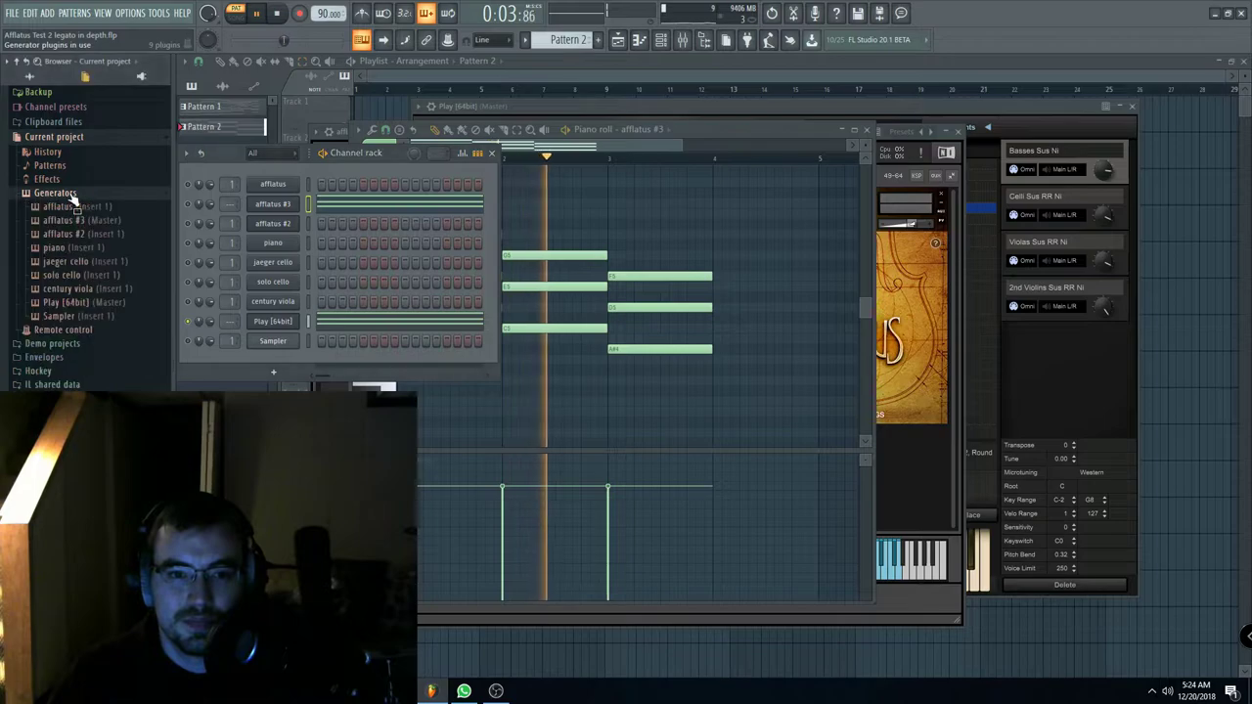
pyautogui.click(78, 303)
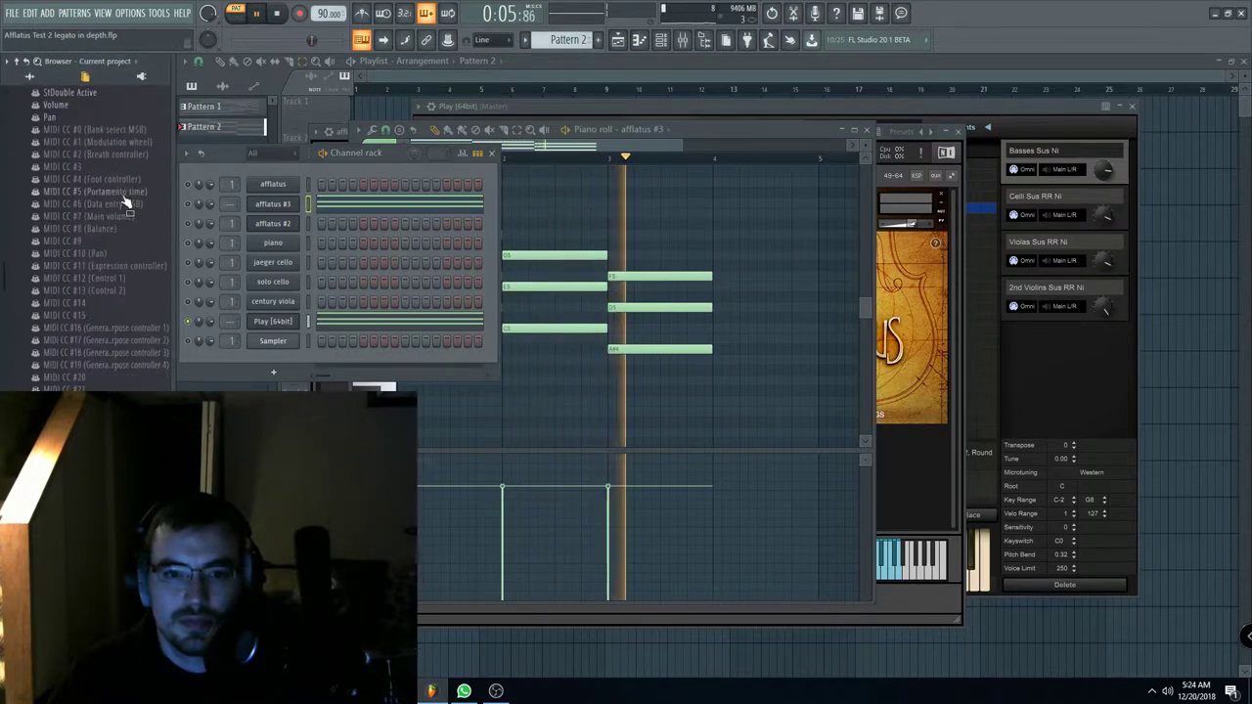
pyautogui.rightClick(122, 143)
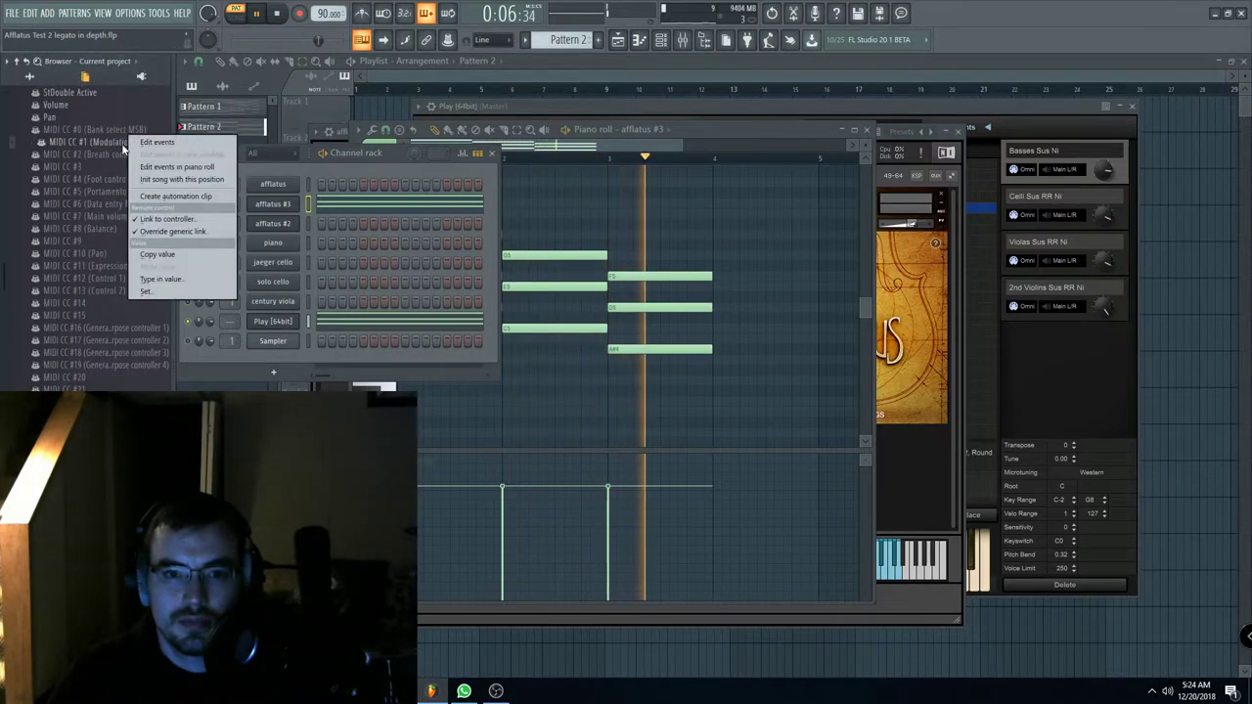
pyautogui.click(177, 226)
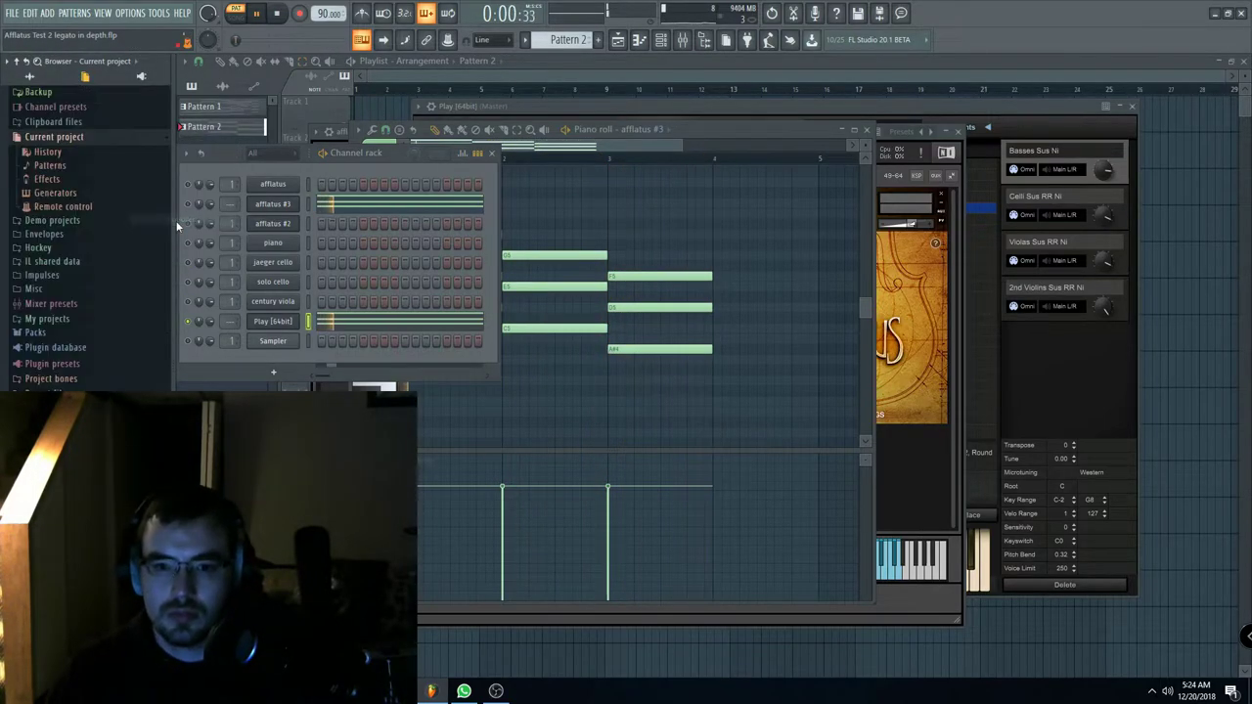
# Step: Audition the chord pattern on the Play channel and open that channel's piano roll
pyautogui.click(278, 15)
pyautogui.click(292, 323)
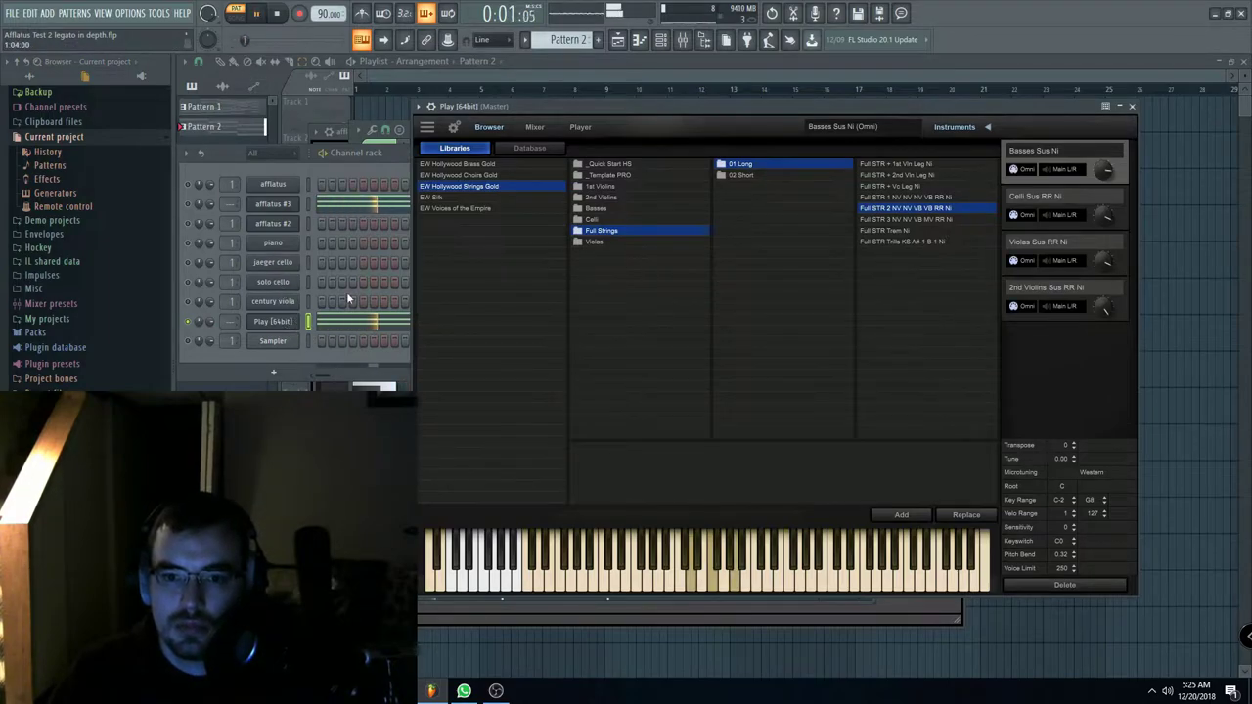
pyautogui.click(357, 326)
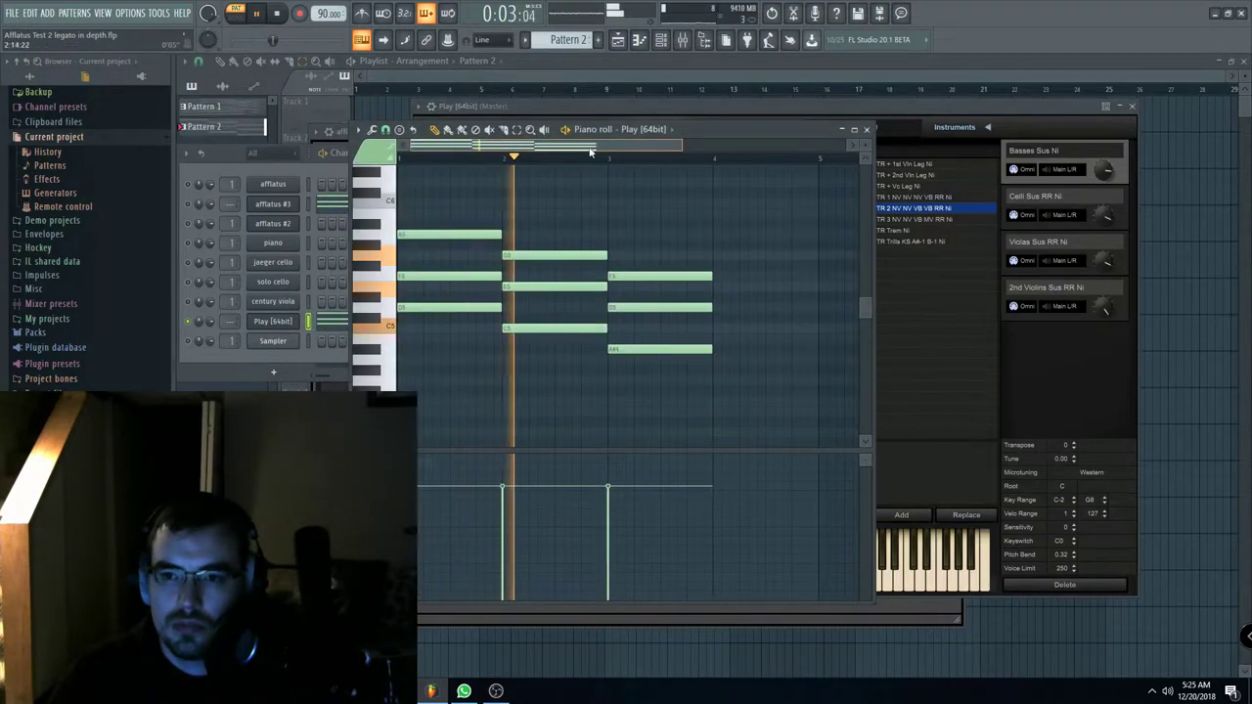
pyautogui.moveTo(722, 411); pyautogui.dragTo(423, 211)
pyautogui.click(425, 208)
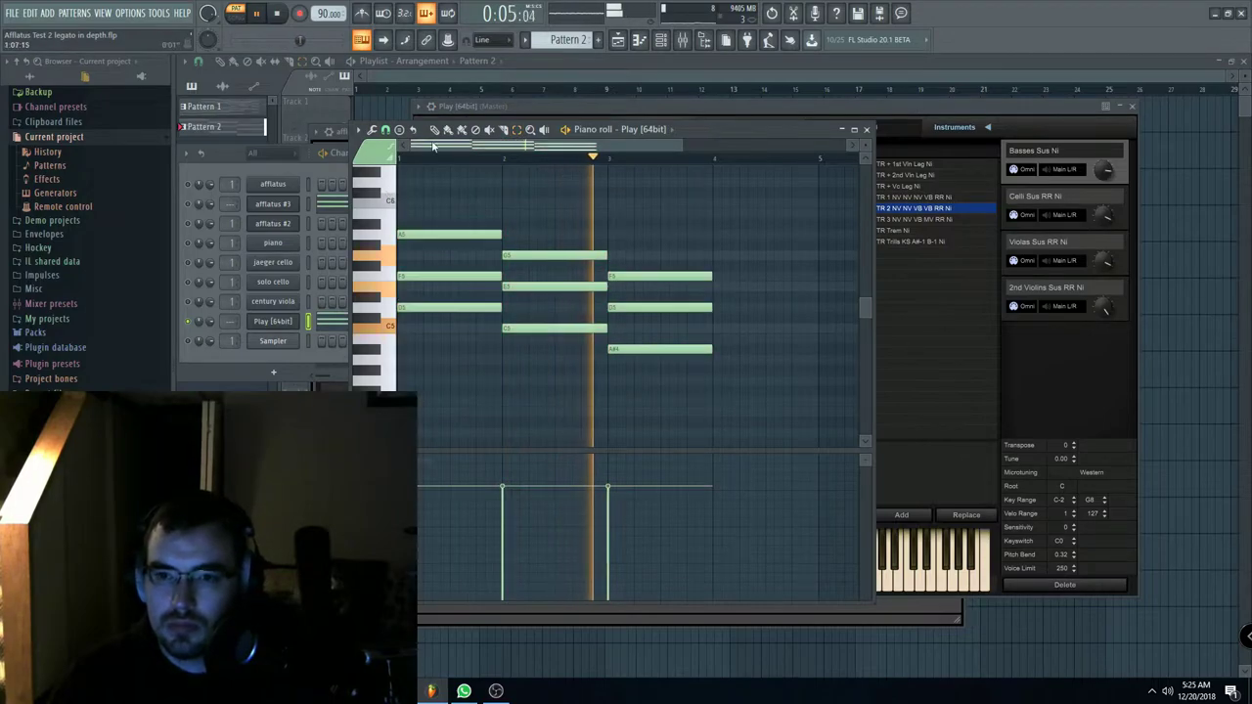
# Step: Add a fourth chord of G5, E5 and C5 at bar 4 in the Play piano roll
pyautogui.click(435, 131)
pyautogui.keyDown('ctrl'); pyautogui.scroll(3, 714, 284); pyautogui.keyUp('ctrl')
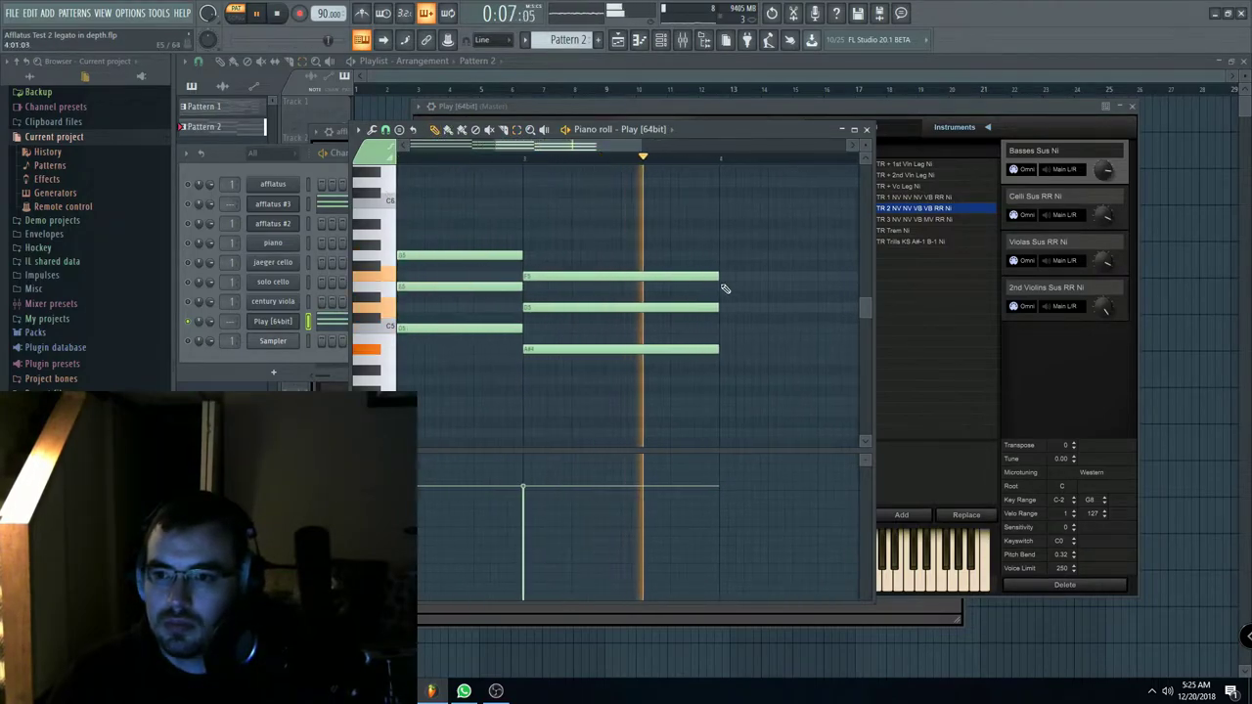
pyautogui.click(719, 255)
pyautogui.click(721, 287)
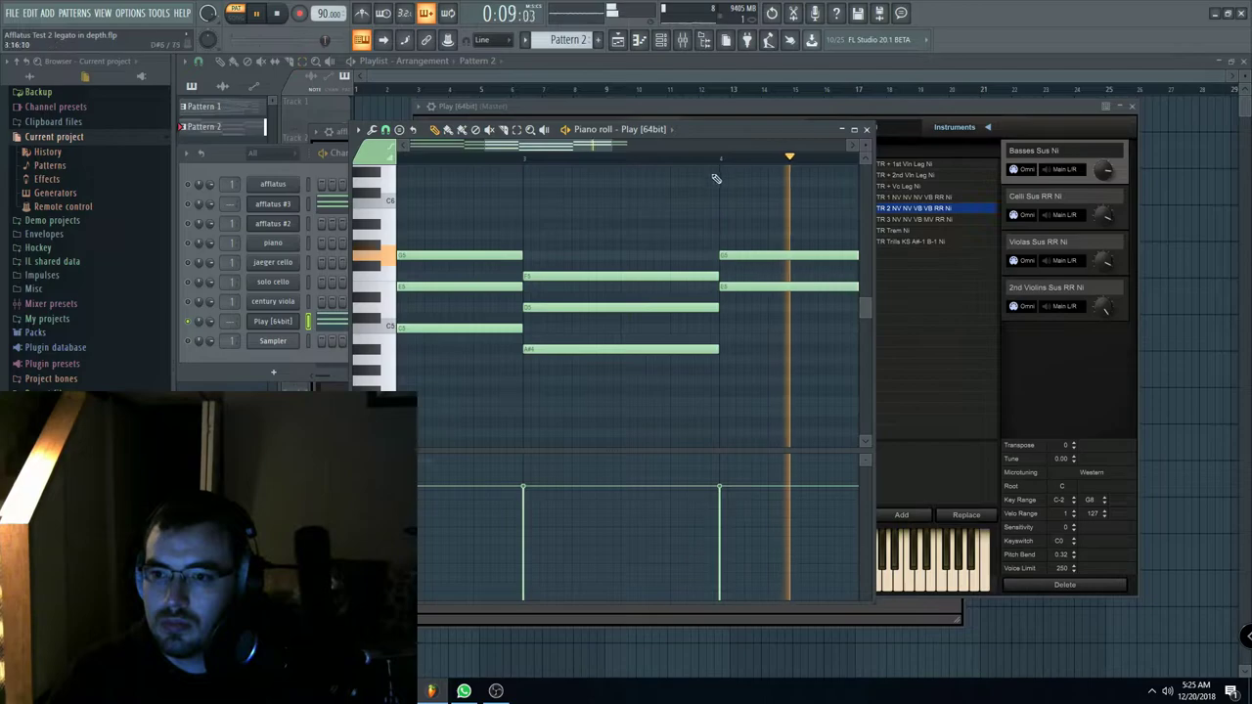
pyautogui.moveTo(609, 146); pyautogui.dragTo(615, 148)
pyautogui.click(699, 329)
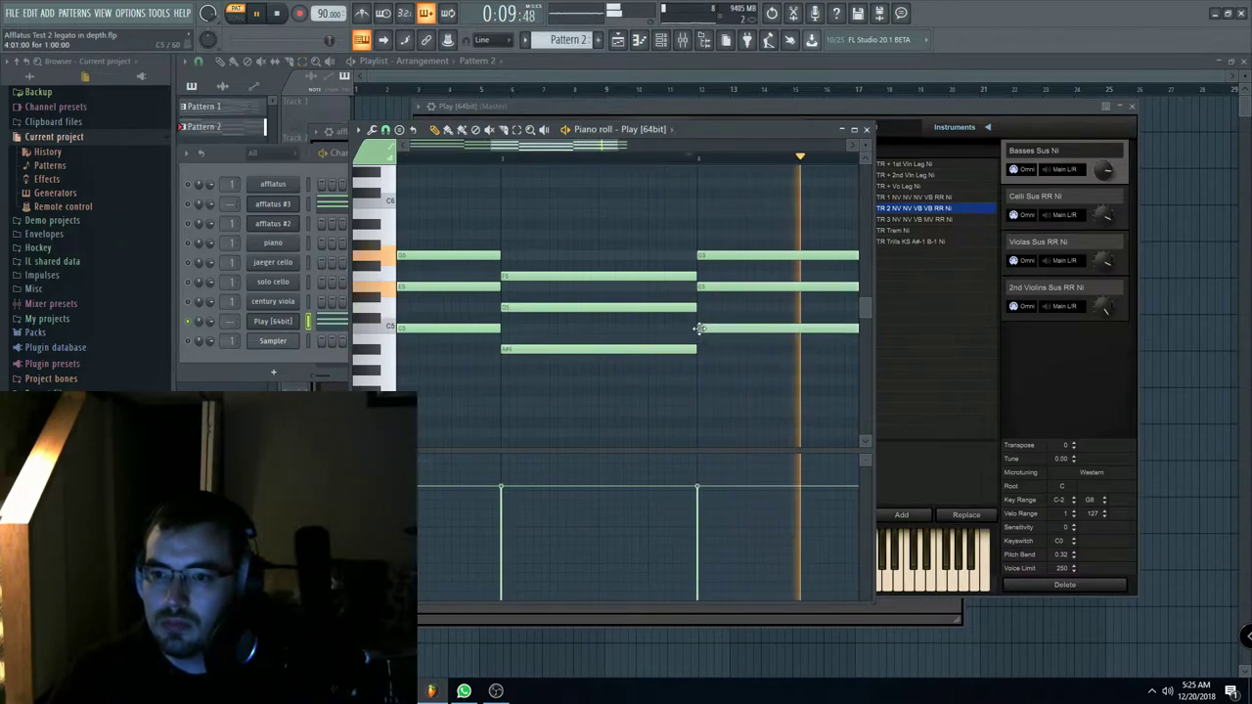
pyautogui.keyDown('ctrl'); pyautogui.scroll(-4, 659, 226); pyautogui.keyUp('ctrl')
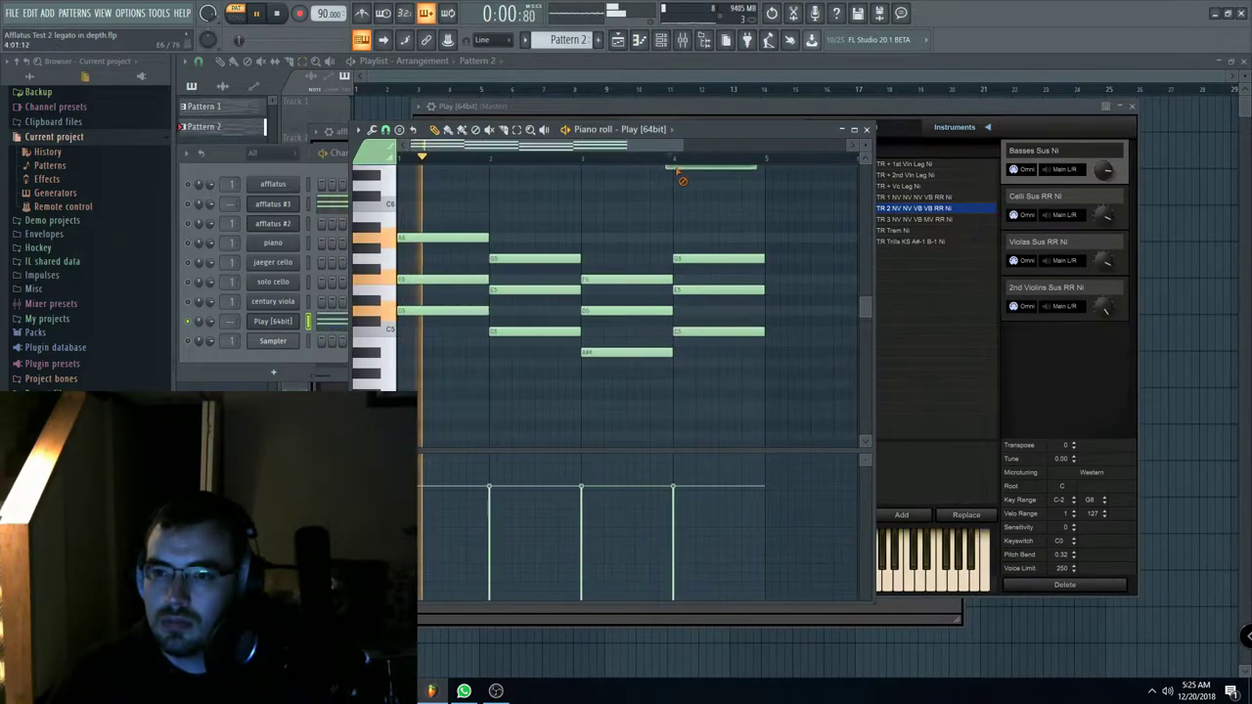
# Step: Duplicate all four chords one octave lower in the Play piano roll and deselect the copies
pyautogui.hotkey('ctrl', 'a')
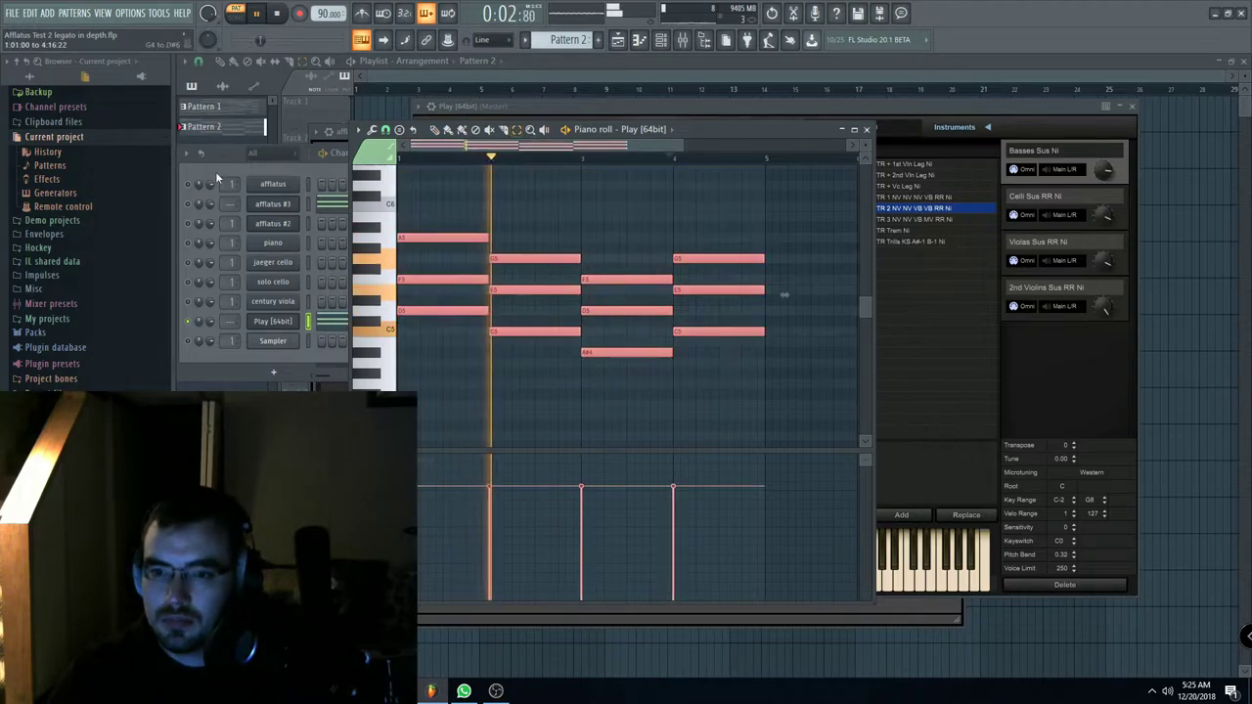
pyautogui.hotkey('ctrl', 'c')
pyautogui.hotkey('ctrl', 'v')
pyautogui.hotkey('ctrl', 'Down')
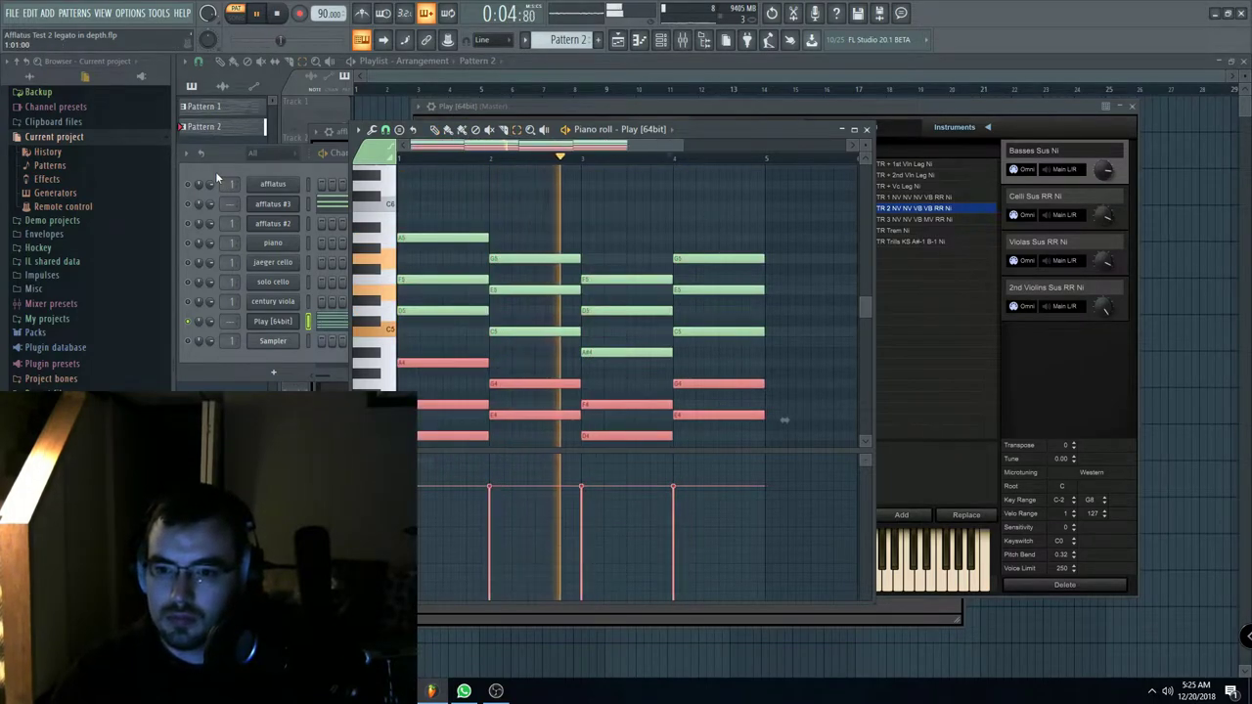
pyautogui.click(488, 182)
pyautogui.scroll(1, 550, 280)
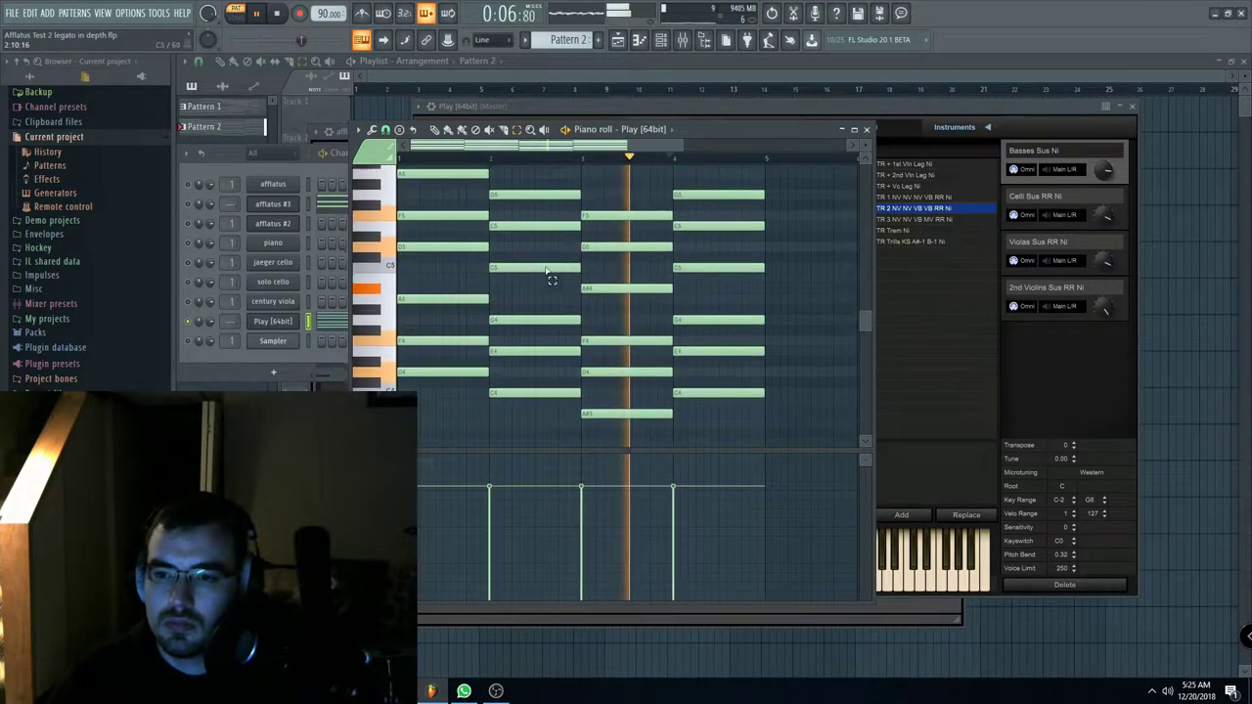
pyautogui.scroll(-1, 587, 254)
# Step: Copy all the notes of the Play piano roll, mute the Play channel and stop the playback
pyautogui.moveTo(789, 429); pyautogui.dragTo(196, 121)
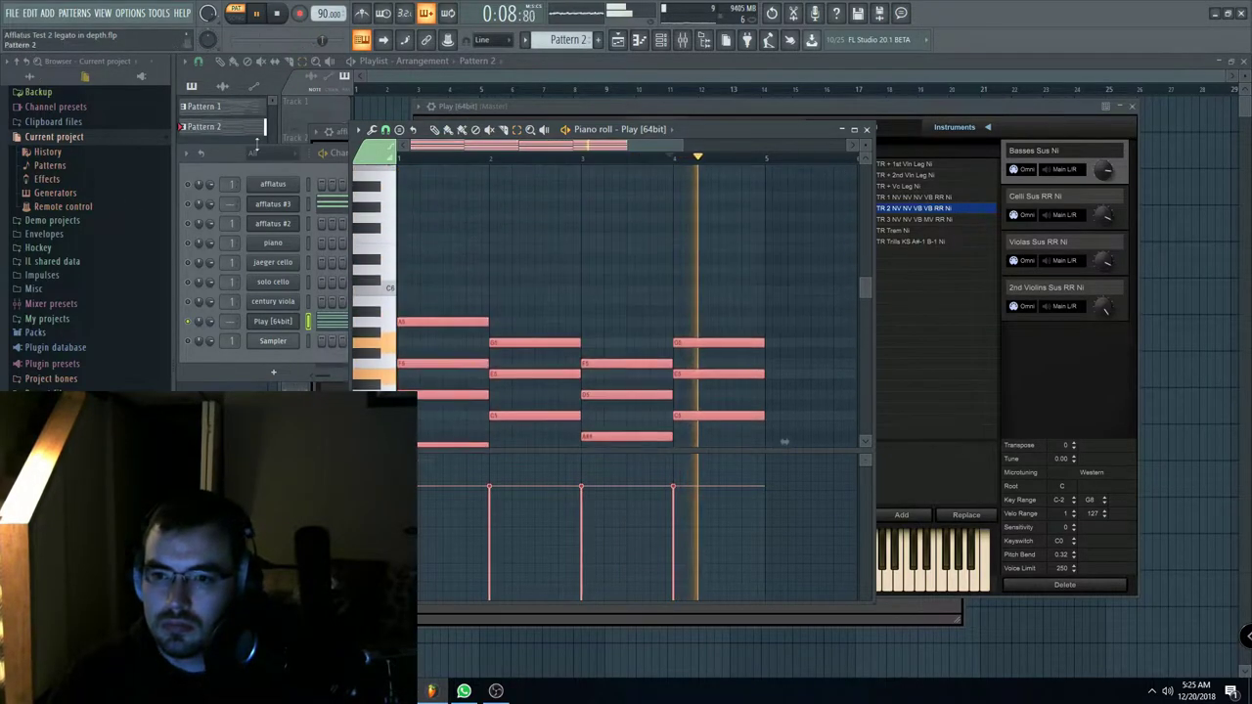
pyautogui.rightClick(192, 208)
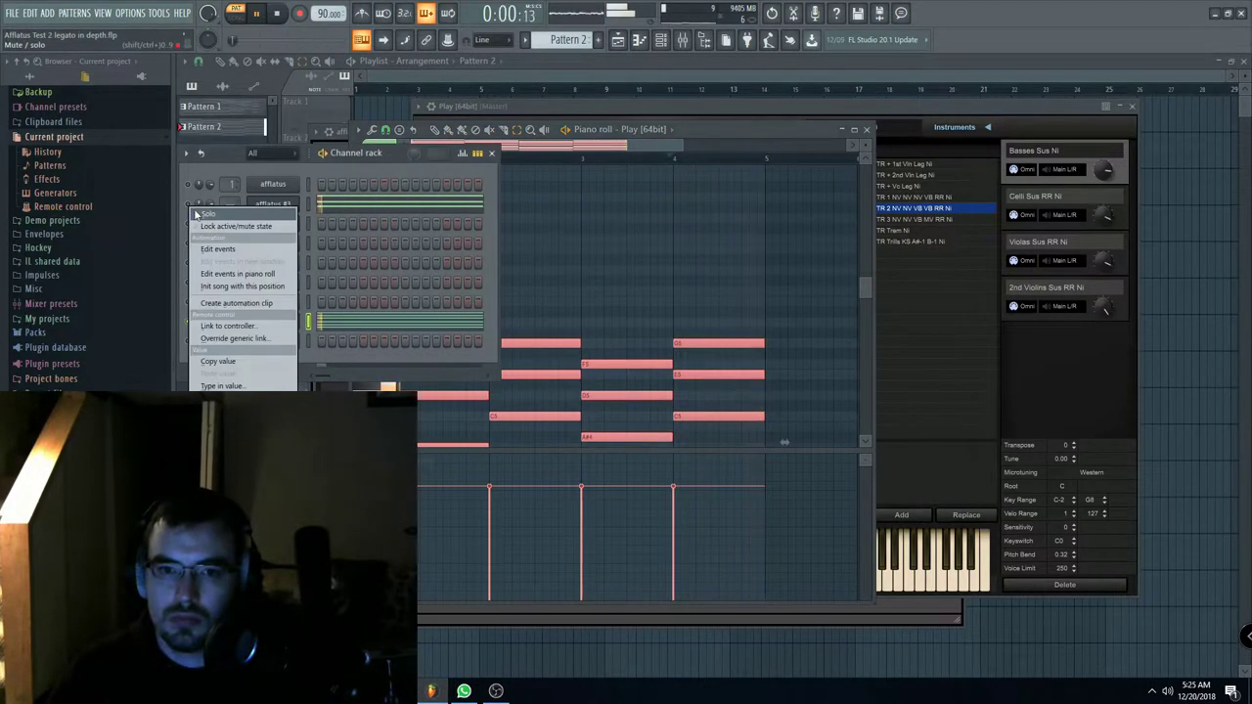
pyautogui.click(239, 186)
pyautogui.click(189, 322)
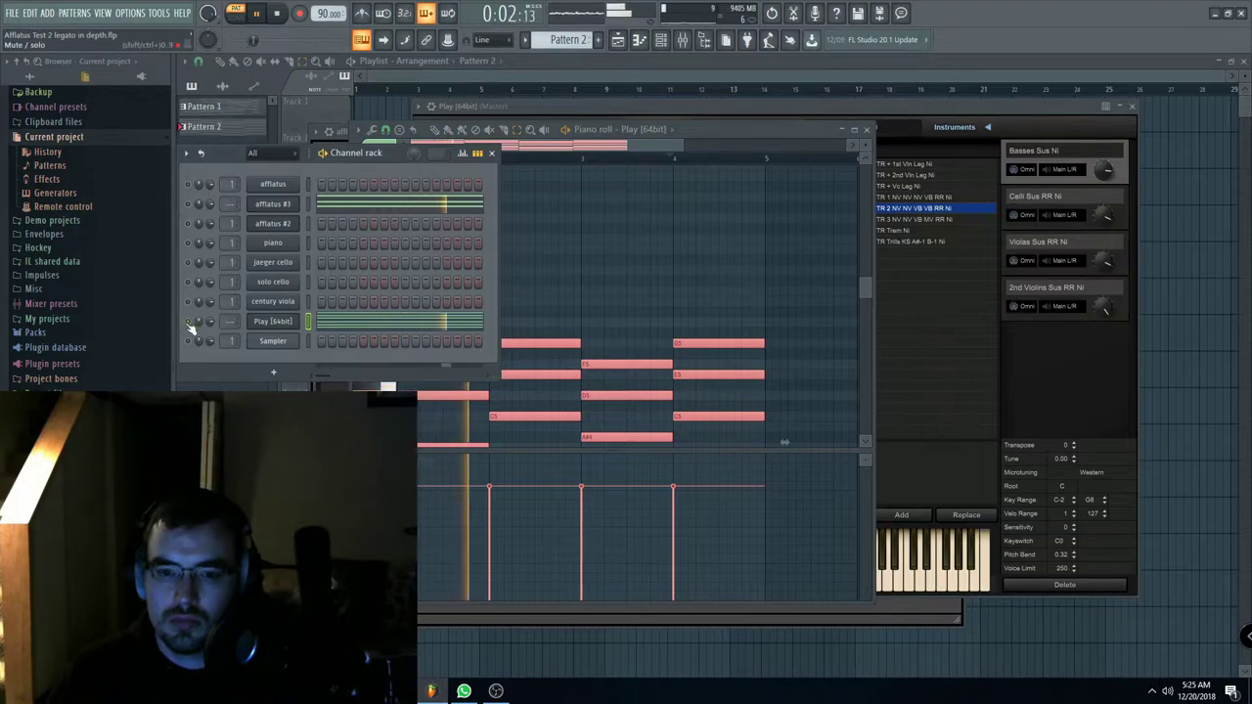
pyautogui.click(278, 14)
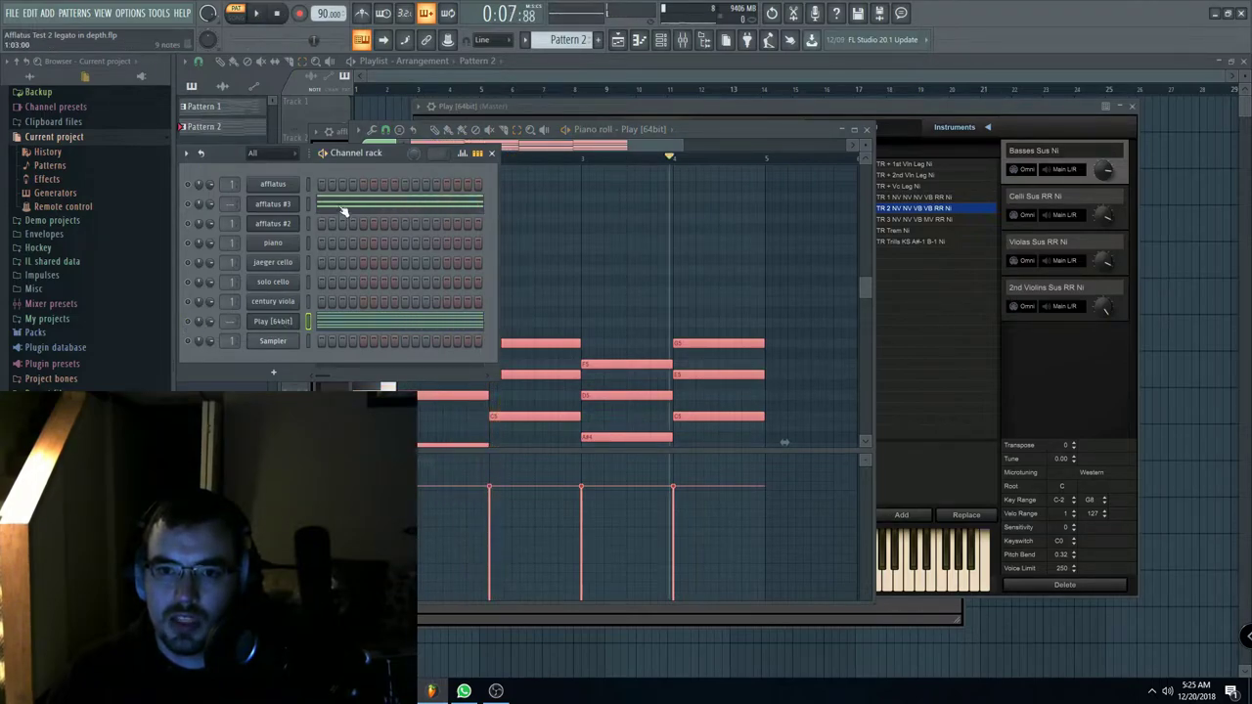
# Step: Replace the afflatus #3 notes with the copied Play chords and unmute the afflatus #3 channel
pyautogui.click(344, 211)
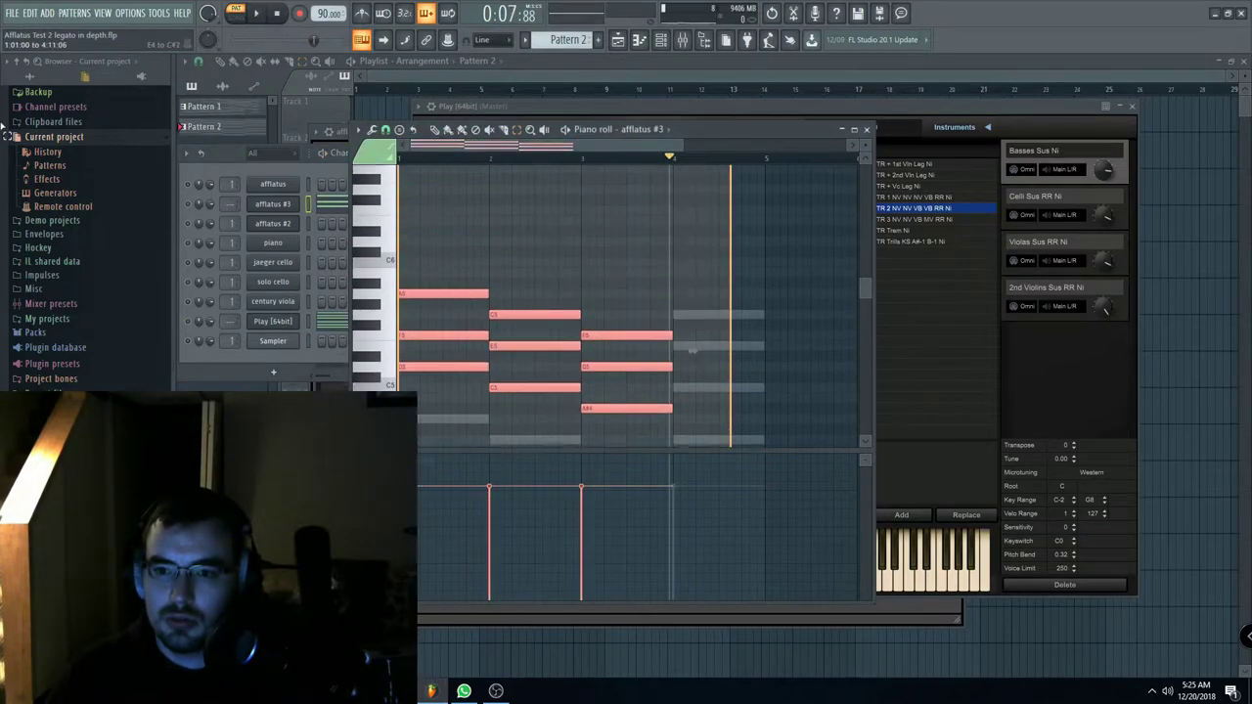
pyautogui.scroll(-5, 495, 278)
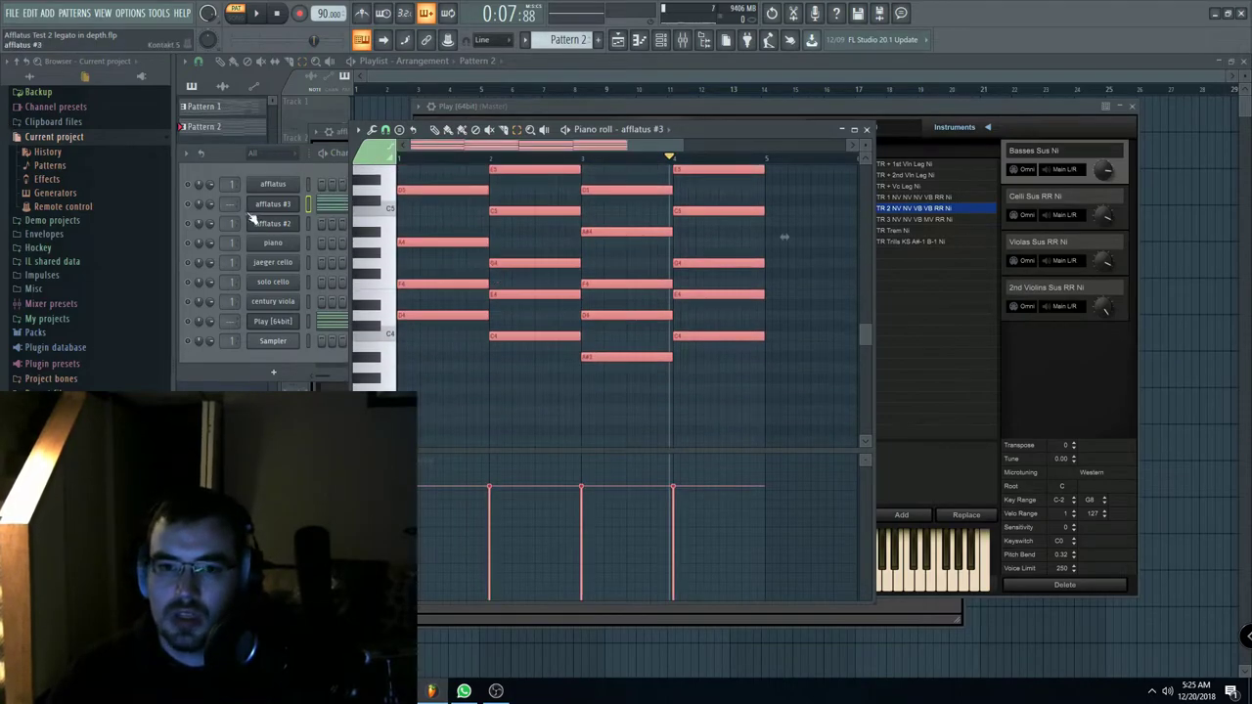
pyautogui.click(194, 207)
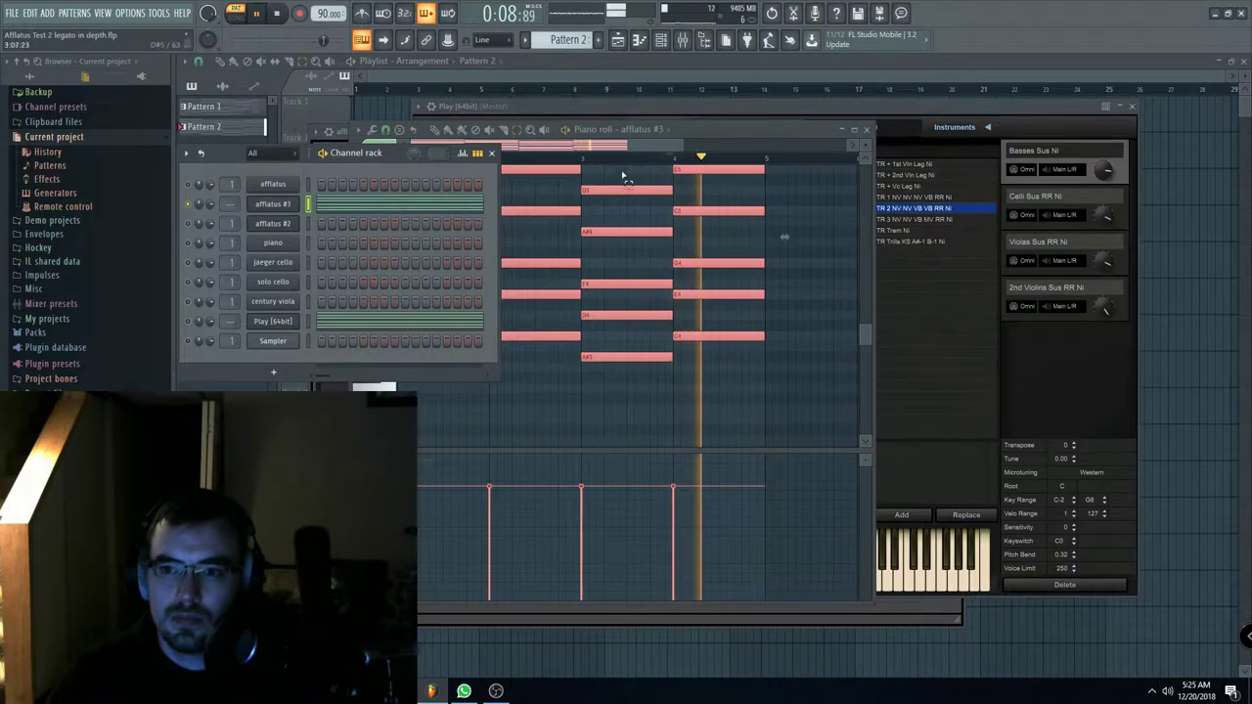
# Step: Audition the doubled chords through Lush Strings KS with the Kontakt window shown, and stop the playback
pyautogui.click(354, 223)
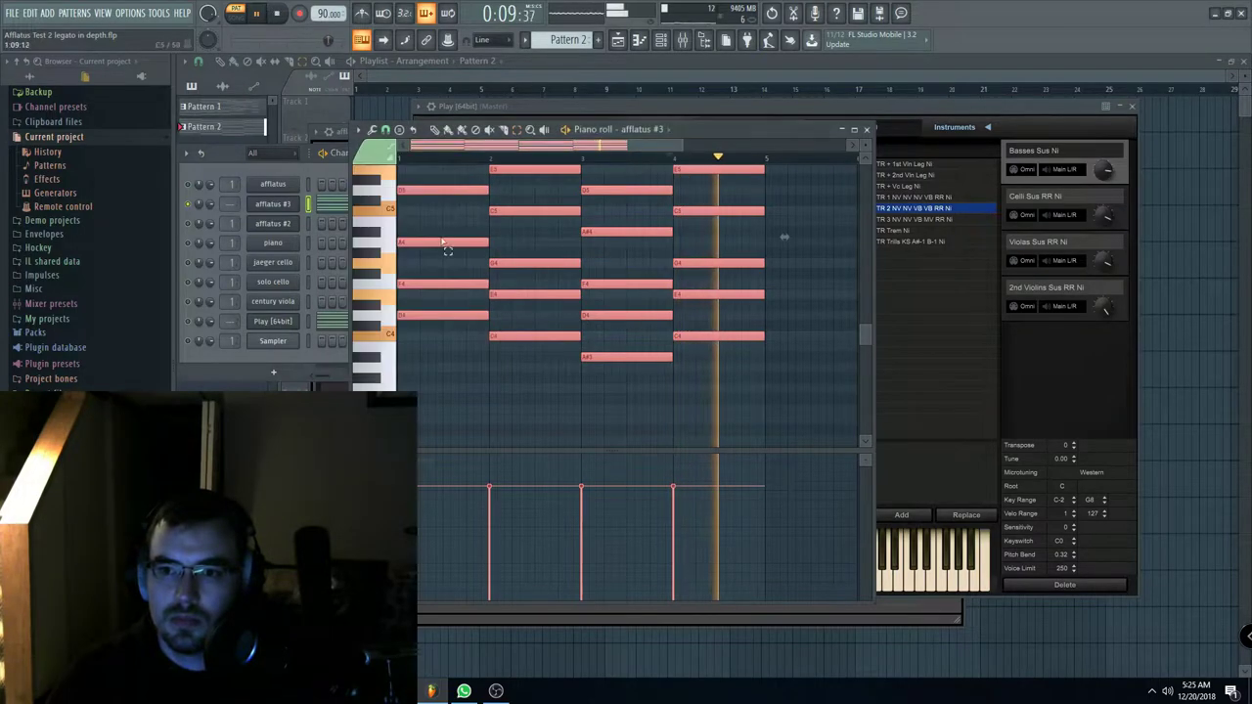
pyautogui.click(293, 207)
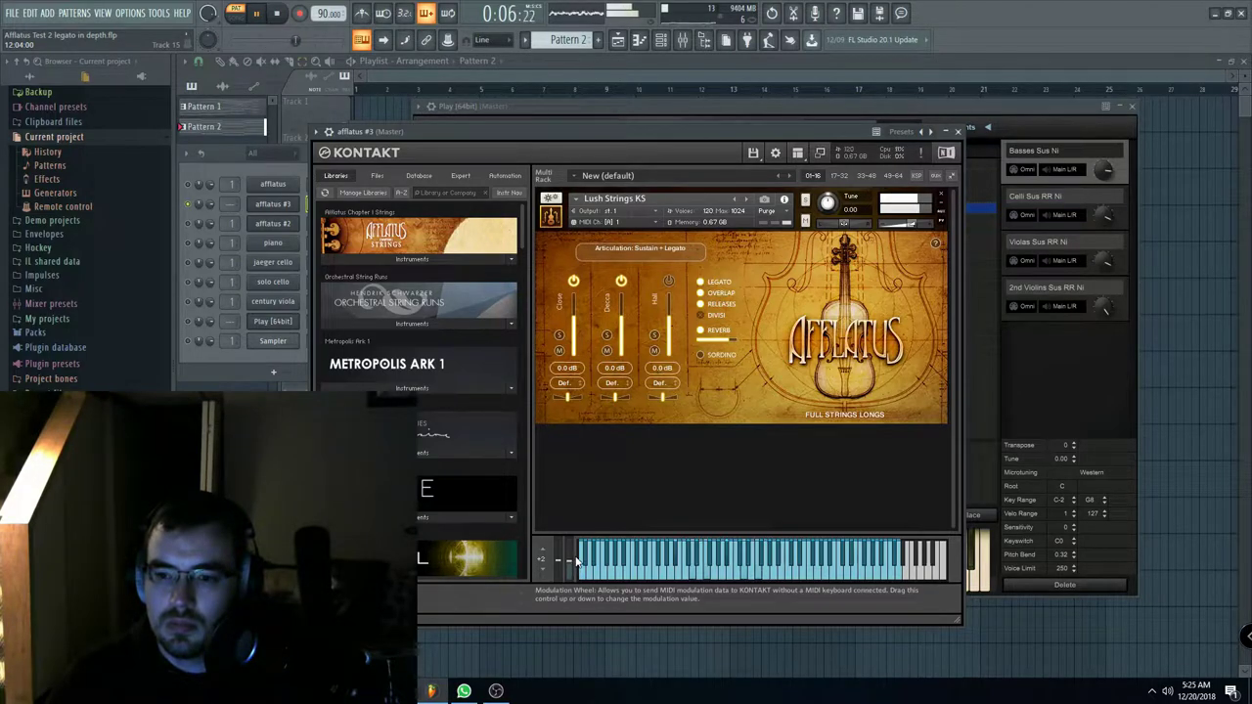
pyautogui.click(280, 13)
pyautogui.click(251, 206)
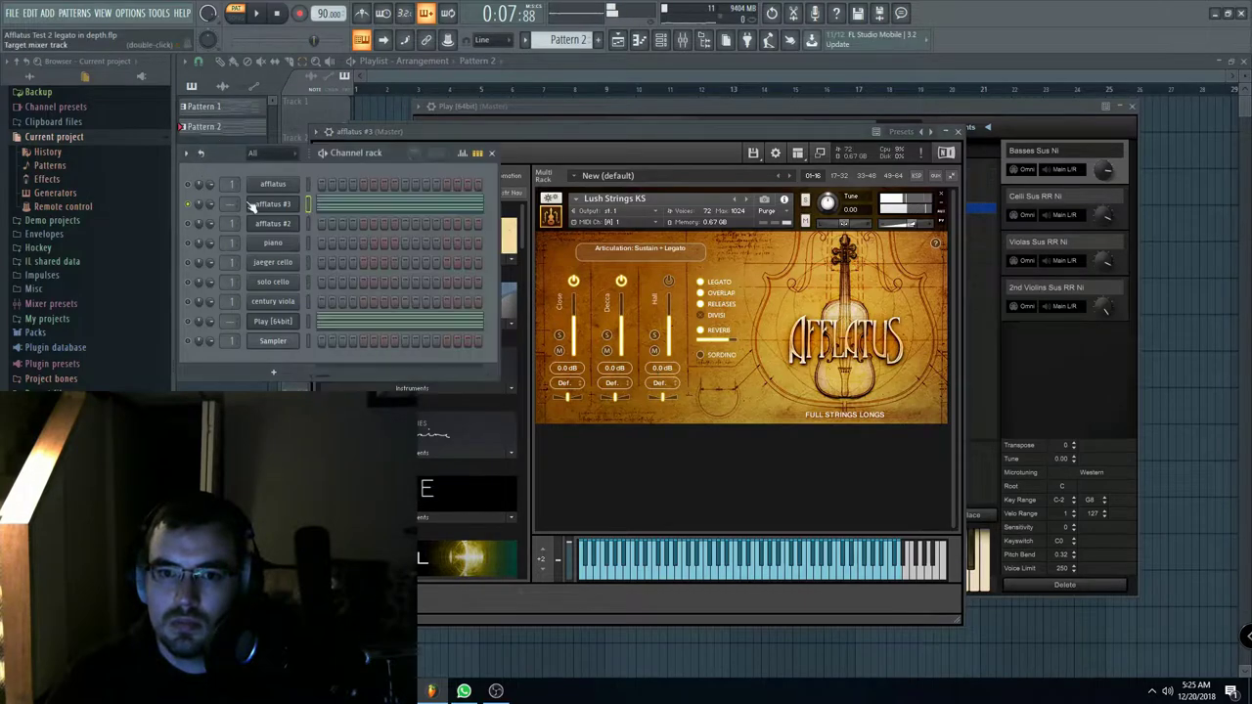
# Step: Try adding high top notes to the afflatus #3 chords, A6 in bar 1 and G6 in bar 2, during playback
pyautogui.click(344, 207)
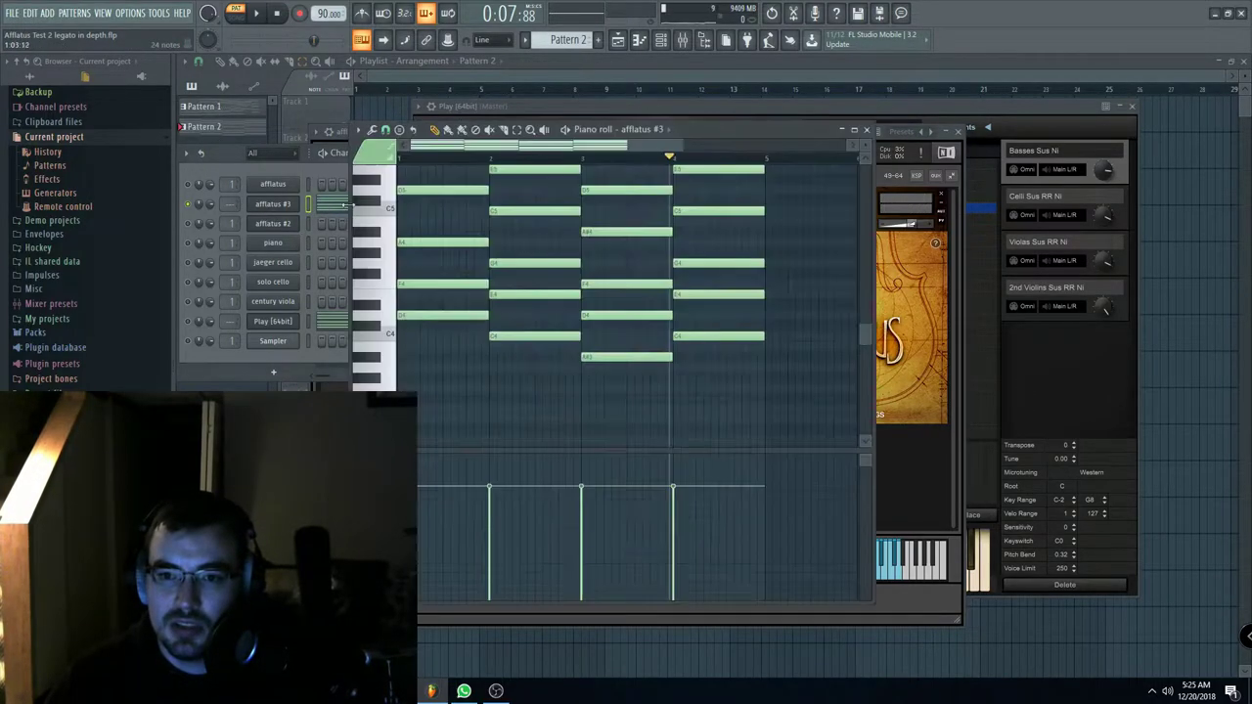
pyautogui.scroll(2, 489, 303)
pyautogui.keyDown('ctrl'); pyautogui.scroll(2, 490, 303); pyautogui.keyUp('ctrl')
pyautogui.moveTo(551, 144); pyautogui.dragTo(165, 205)
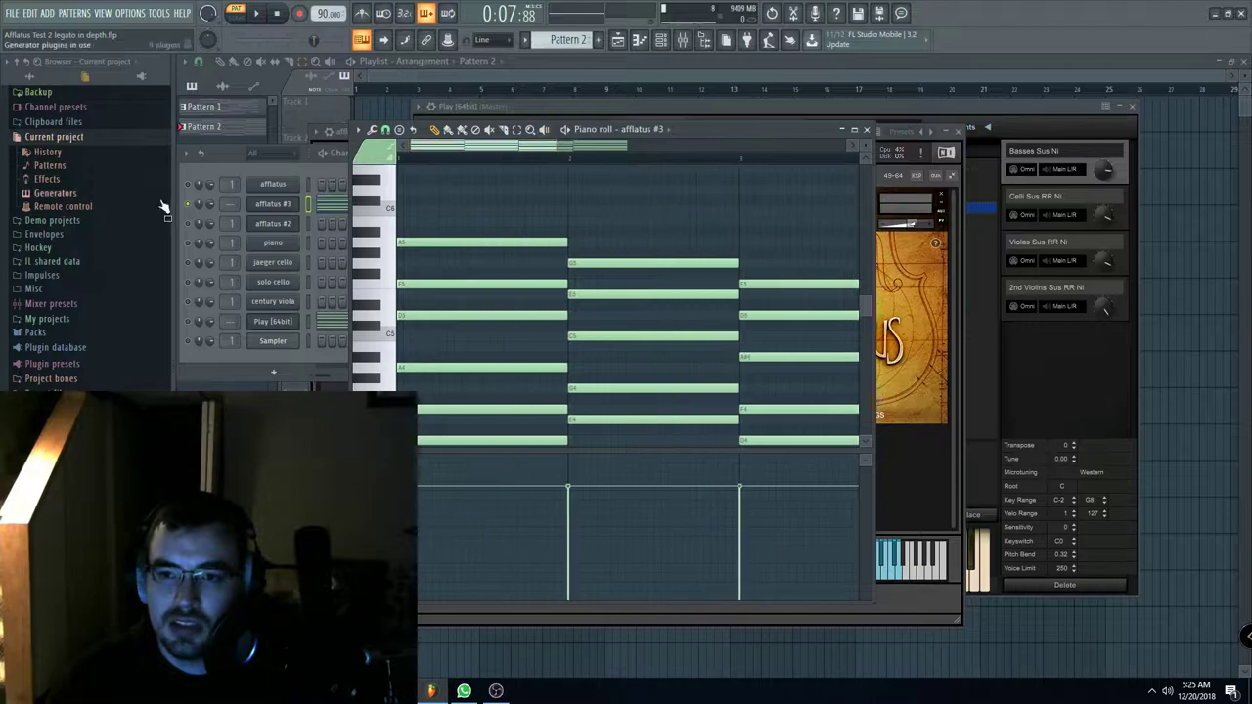
pyautogui.scroll(2, 417, 302)
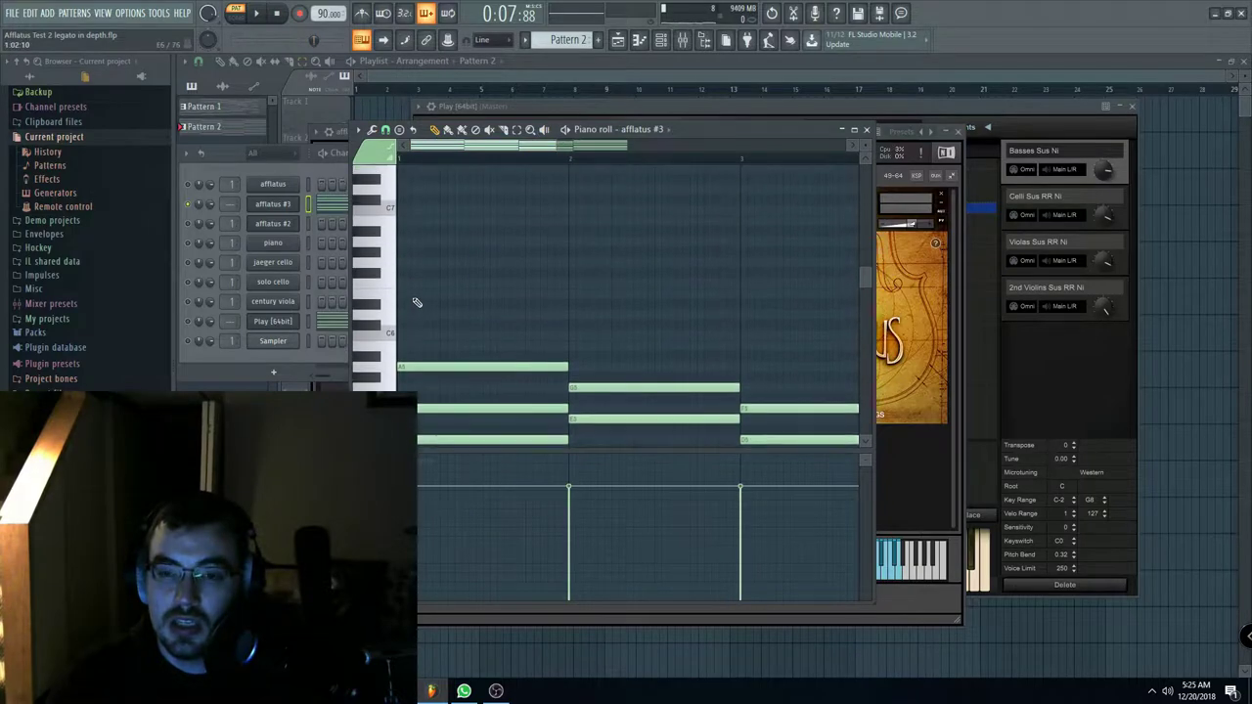
pyautogui.click(394, 243)
pyautogui.click(256, 16)
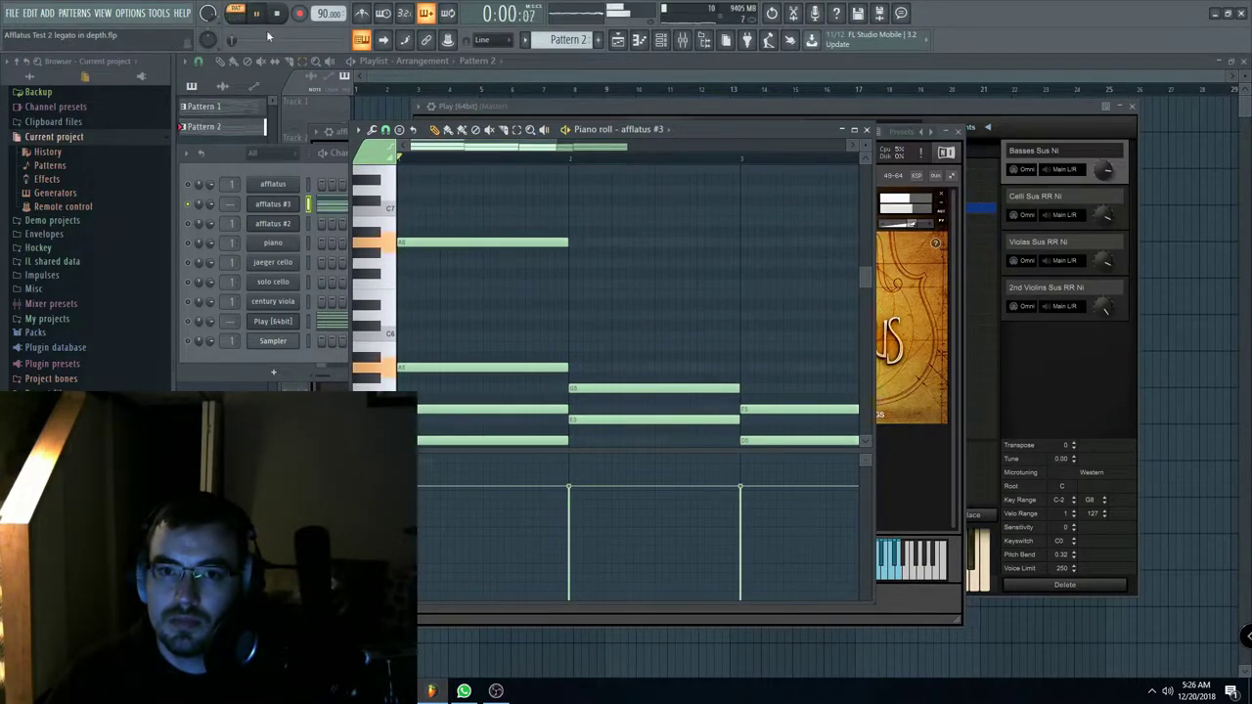
pyautogui.click(526, 264)
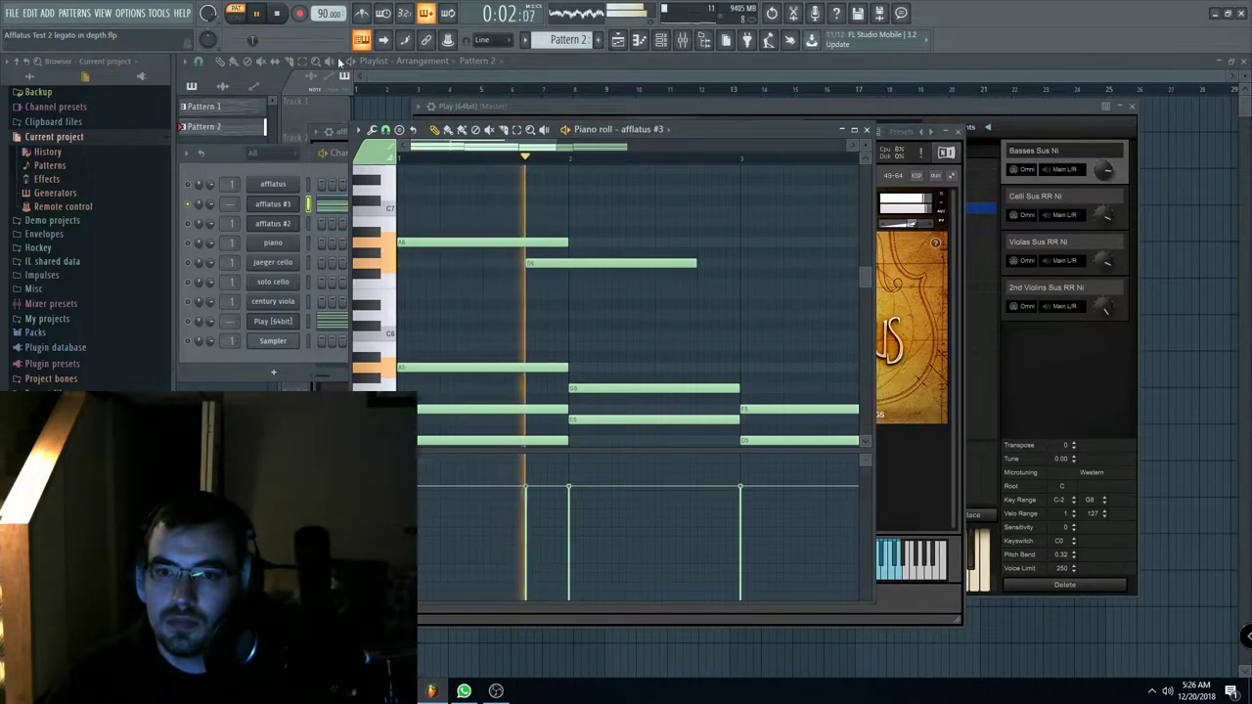
pyautogui.press('space')
pyautogui.moveTo(567, 265); pyautogui.dragTo(611, 268)
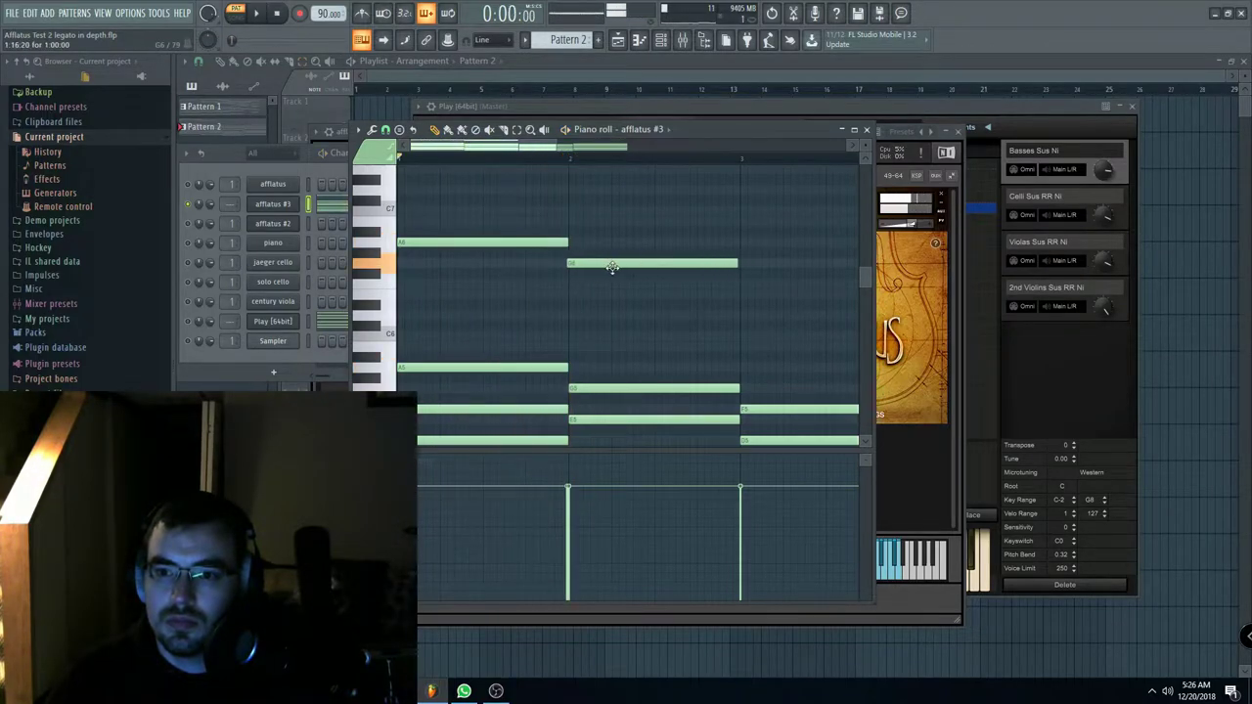
# Step: Delete the added A6 and G6 notes from the afflatus #3 piano roll
pyautogui.rightClick(614, 267)
pyautogui.rightClick(510, 243)
pyautogui.scroll(-2, 502, 150)
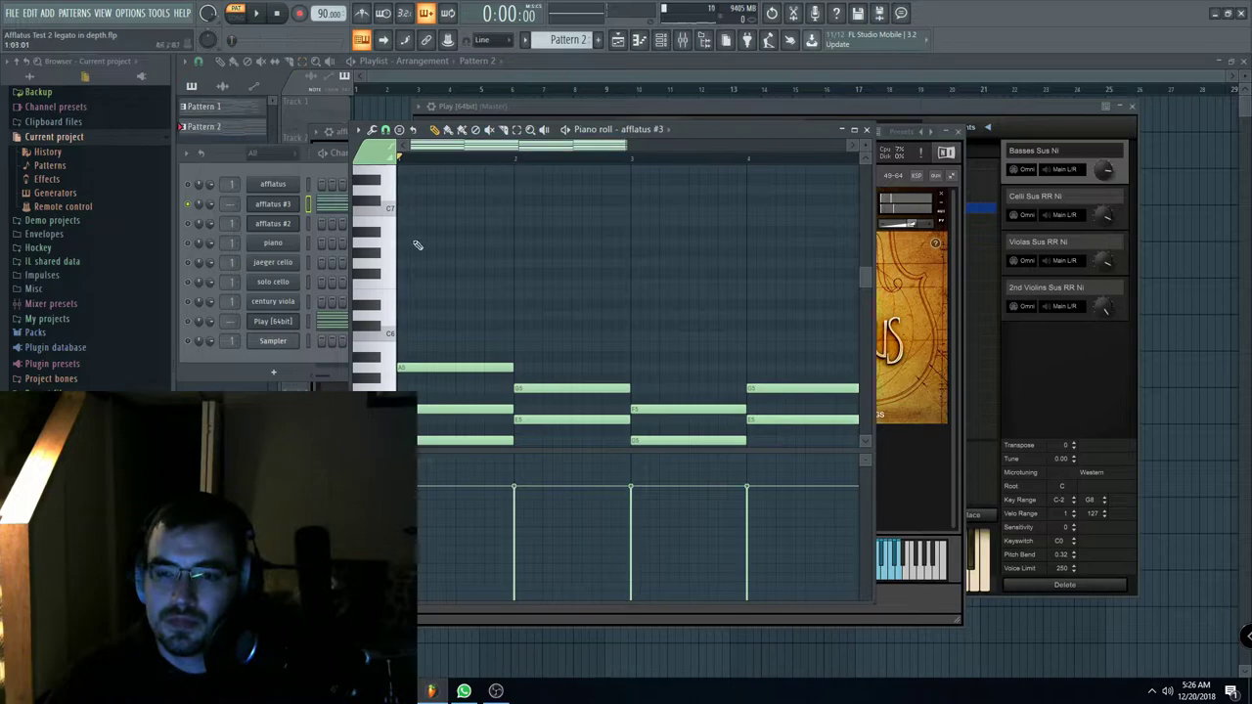
# Step: Audition the afflatus #3 chords from the start twice, and show and reposition the Lush Strings KS Kontakt window
pyautogui.press('space')
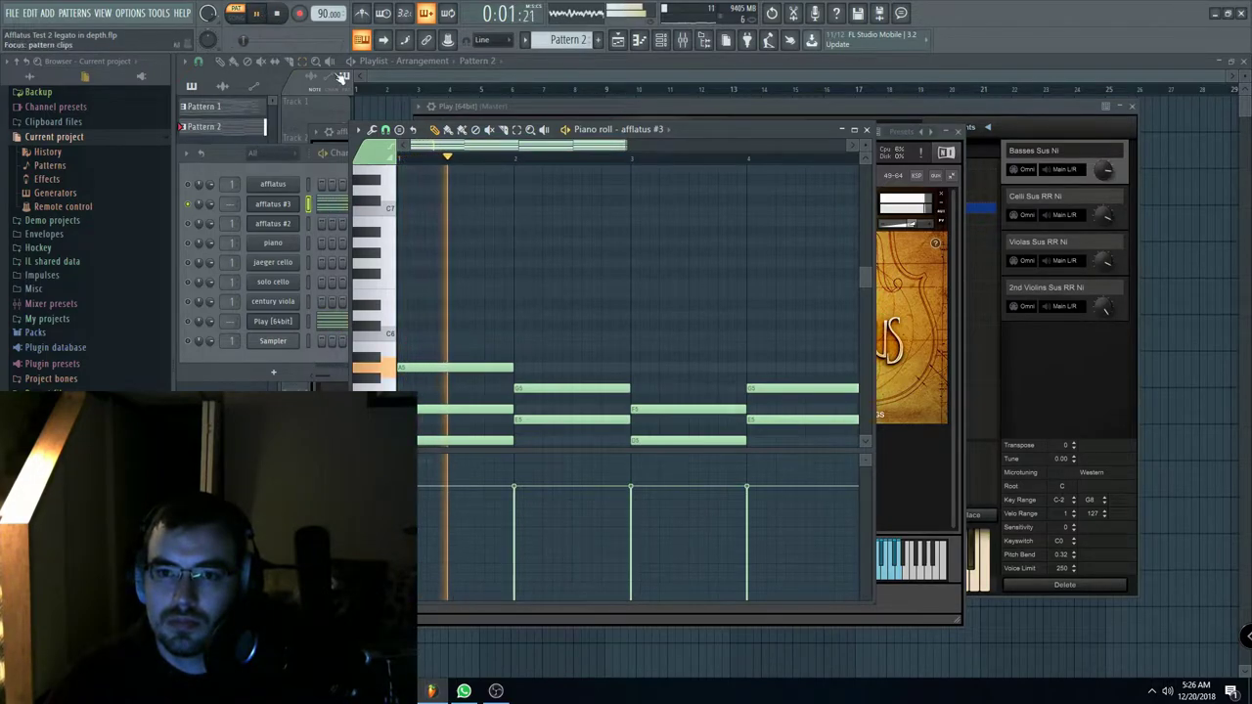
pyautogui.click(281, 20)
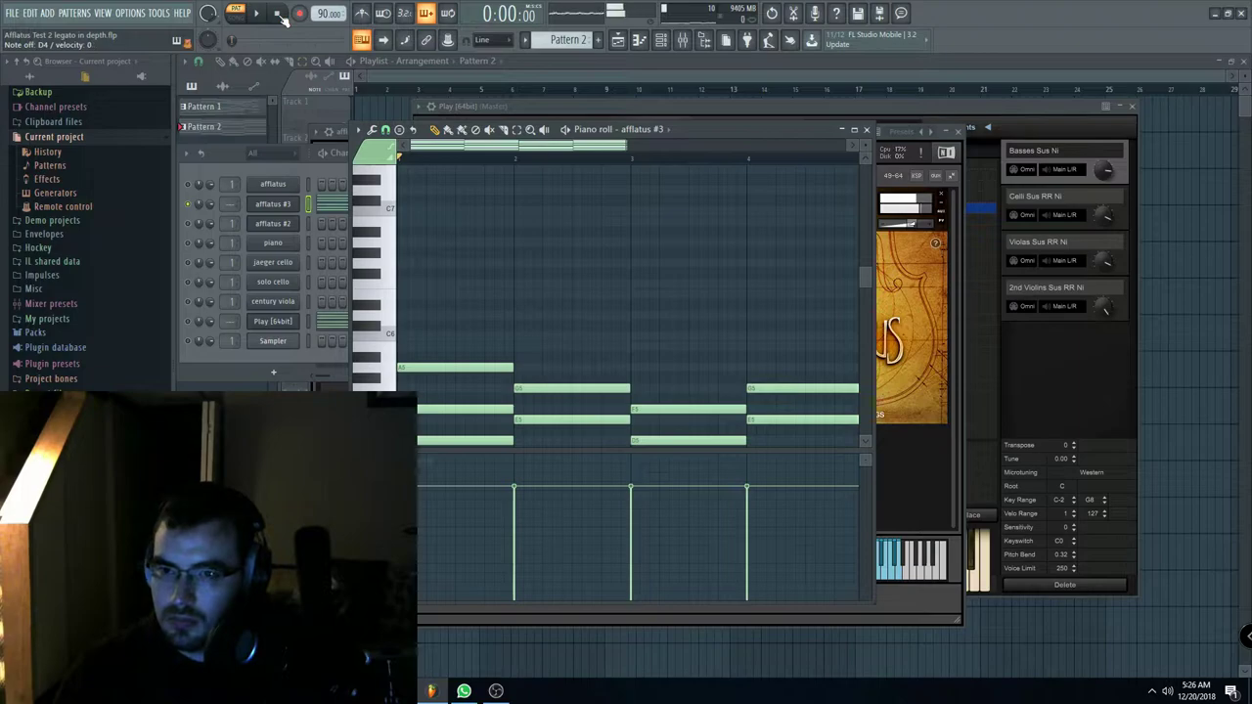
pyautogui.click(257, 15)
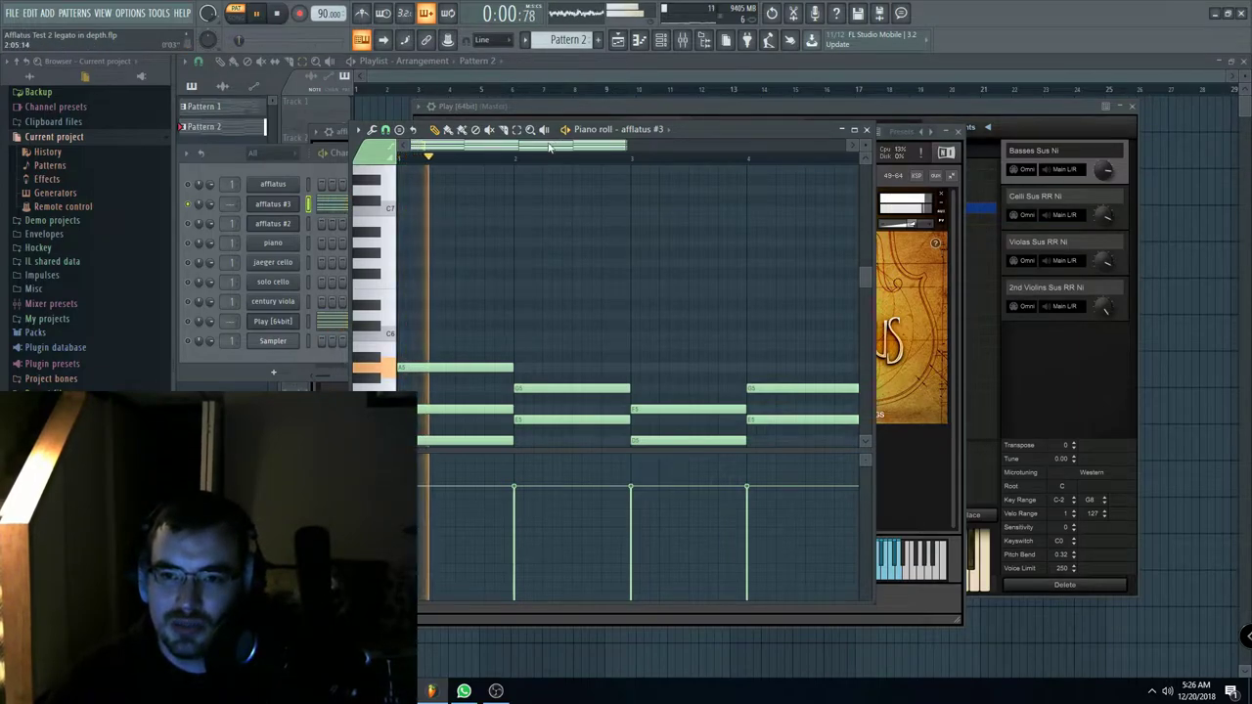
pyautogui.scroll(-4, 506, 243)
pyautogui.scroll(-2, 590, 306)
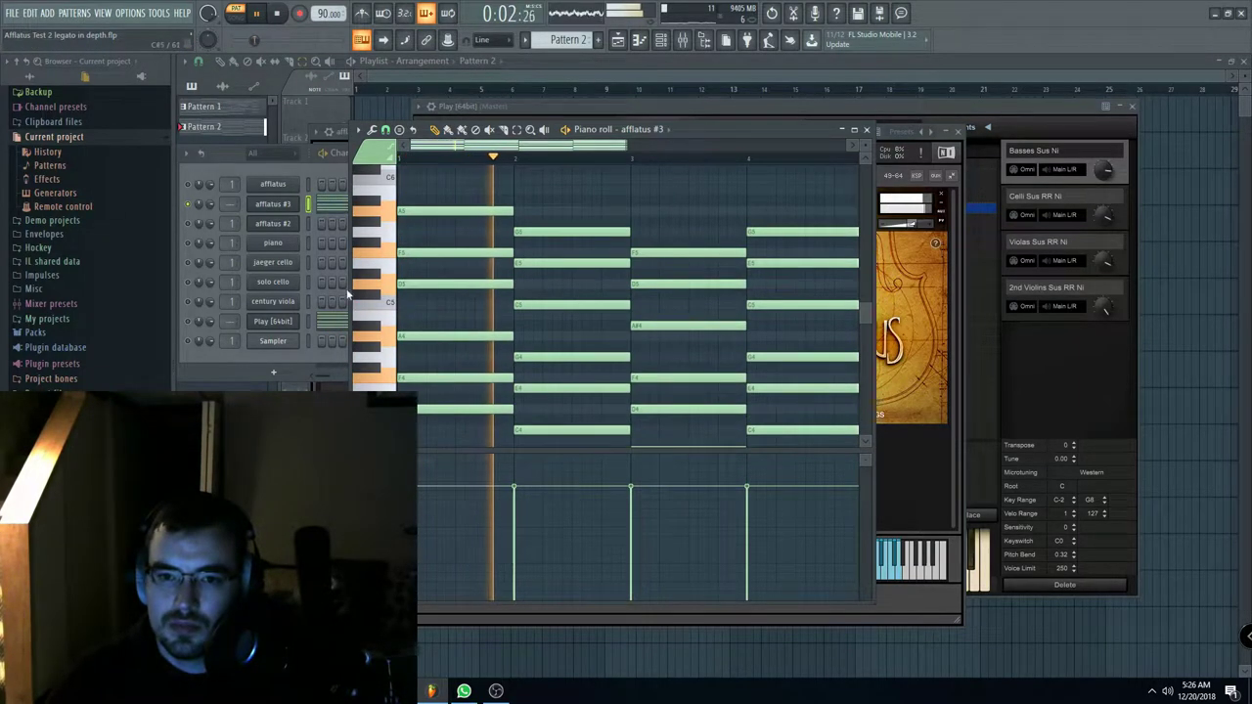
pyautogui.click(256, 204)
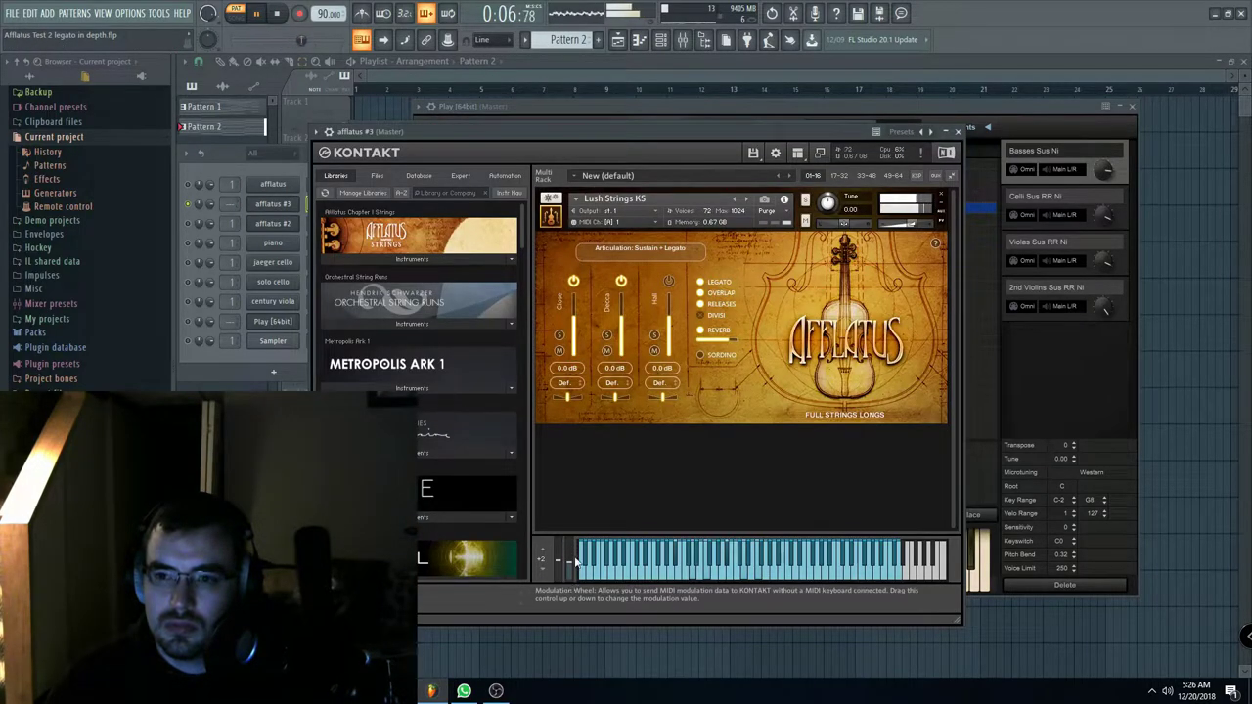
pyautogui.moveTo(574, 134); pyautogui.dragTo(582, 245)
# Step: Transpose all the afflatus #3 chords up one octave and audition them with the piano roll in view
pyautogui.click(589, 150)
pyautogui.moveTo(556, 145); pyautogui.dragTo(503, 149)
pyautogui.hotkey('ctrl', 'Up')
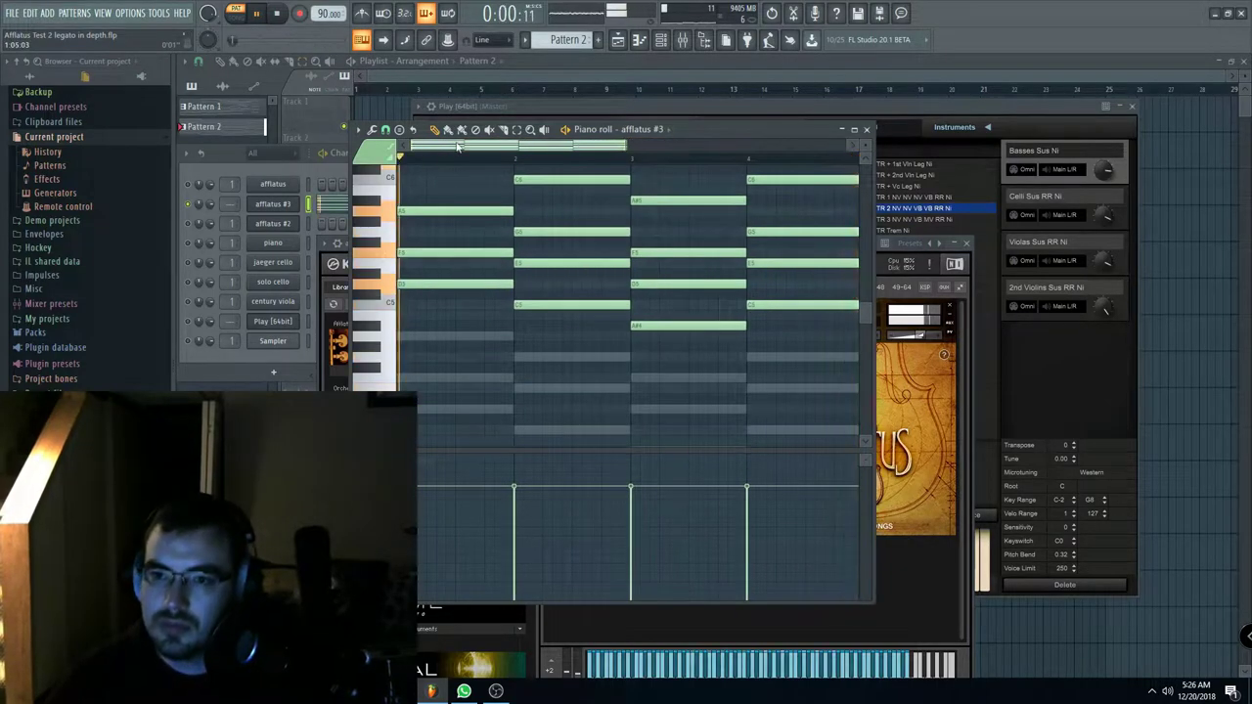
pyautogui.scroll(3, 528, 186)
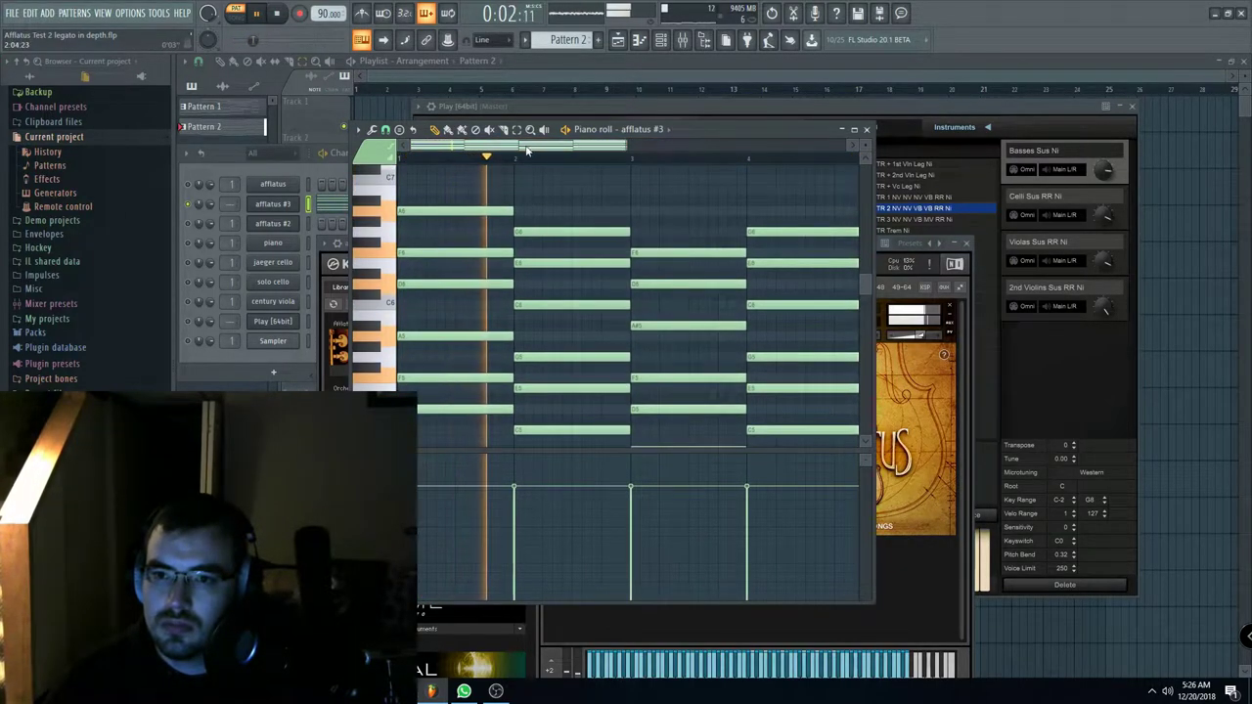
pyautogui.scroll(2, 546, 200)
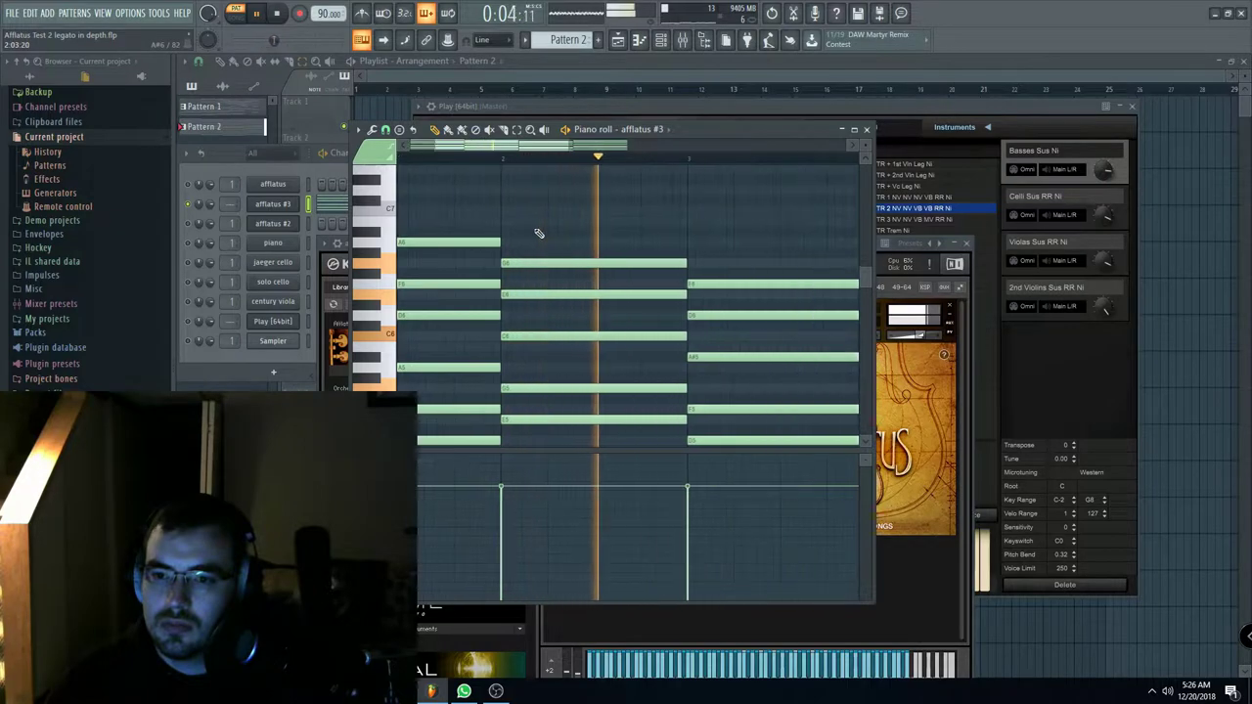
# Step: Audition the raised afflatus #3 chords through all four bars and remove the stray F6 note placed in bar 5
pyautogui.scroll(-2, 538, 231)
pyautogui.scroll(2, 517, 227)
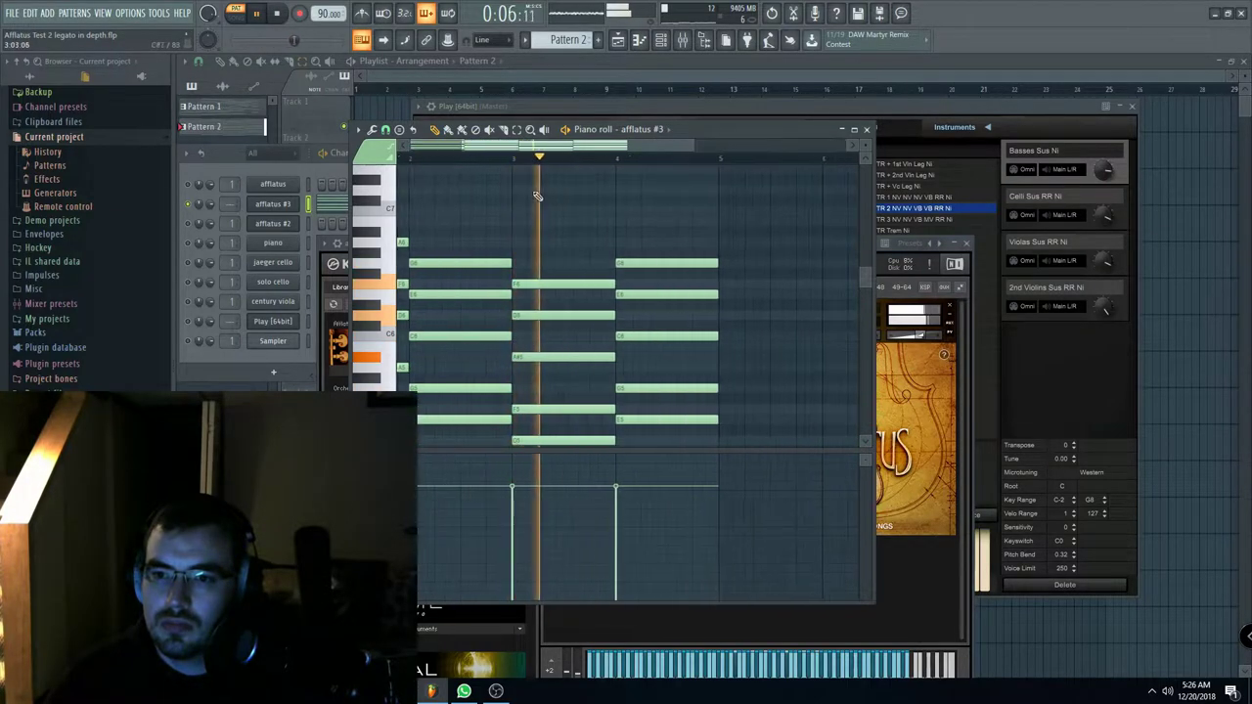
pyautogui.moveTo(784, 127); pyautogui.dragTo(774, 134)
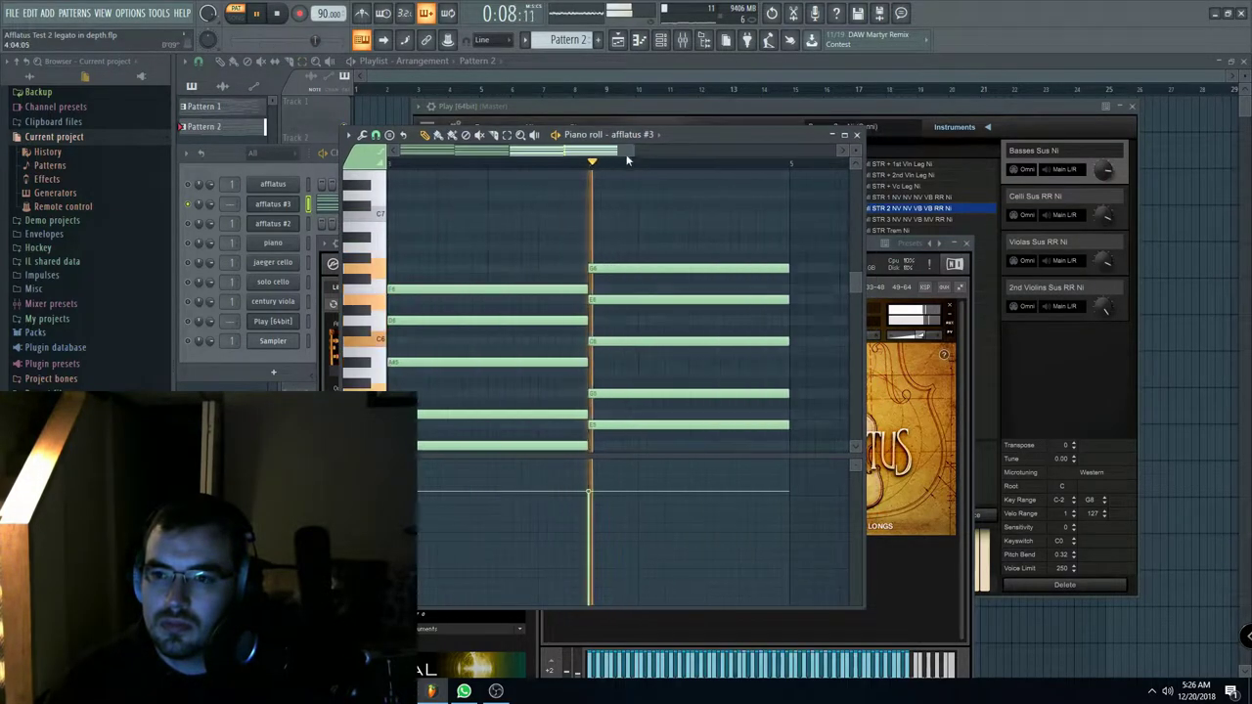
pyautogui.scroll(2, 641, 166)
pyautogui.click(656, 291)
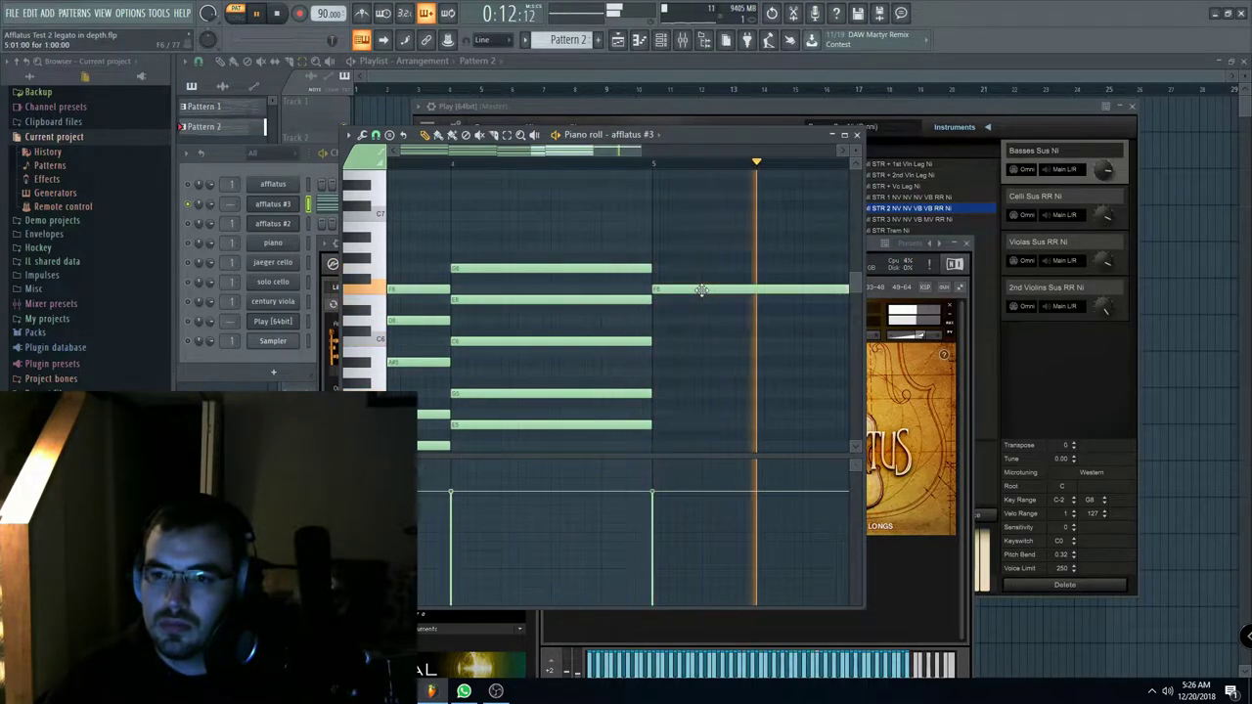
pyautogui.rightClick(702, 291)
pyautogui.scroll(-2, 641, 150)
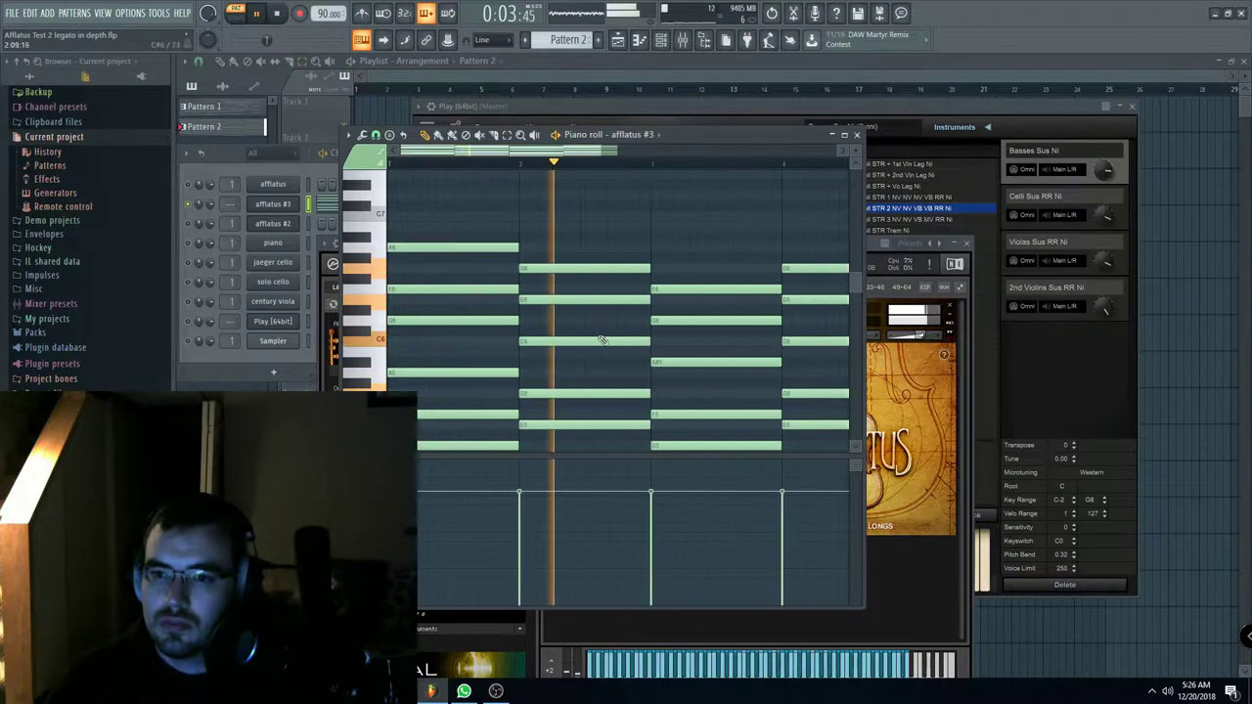
# Step: Try the afflatus #3 chords two octaves lower during playback and show the Lush Strings KS Kontakt window
pyautogui.hotkey('ctrl', 'Down')
pyautogui.hotkey('ctrl', 'Down')
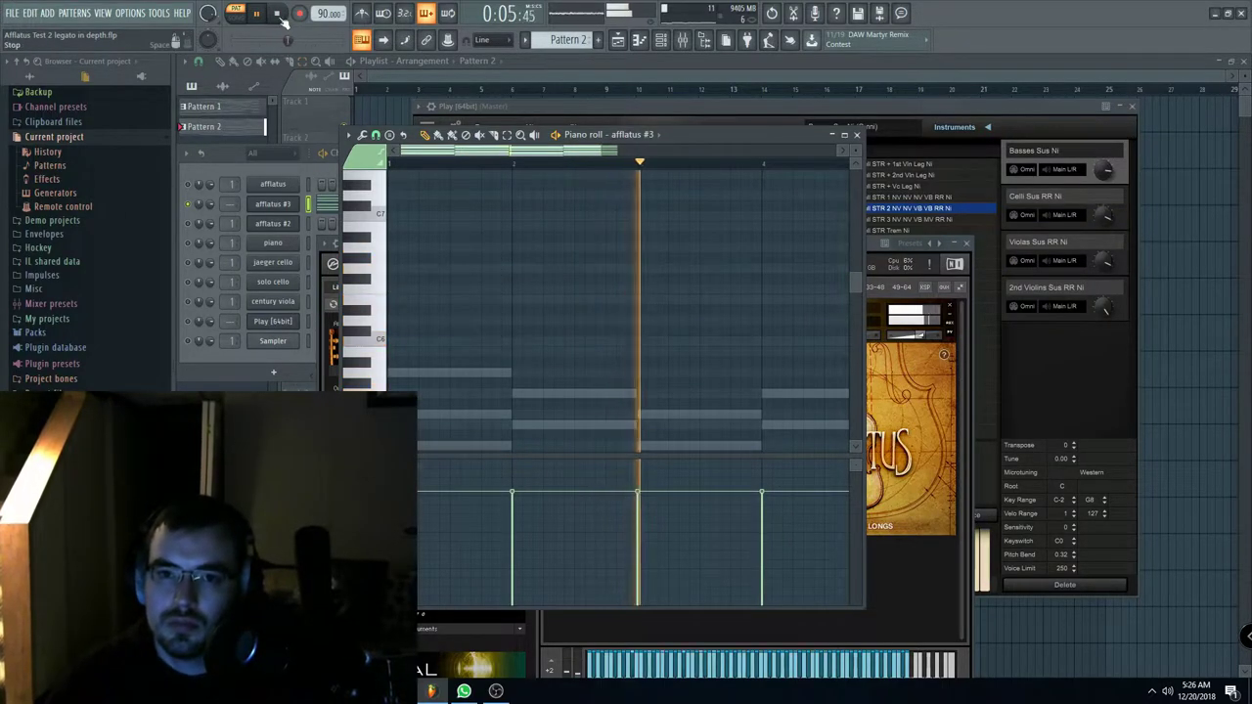
pyautogui.click(302, 174)
pyautogui.click(292, 208)
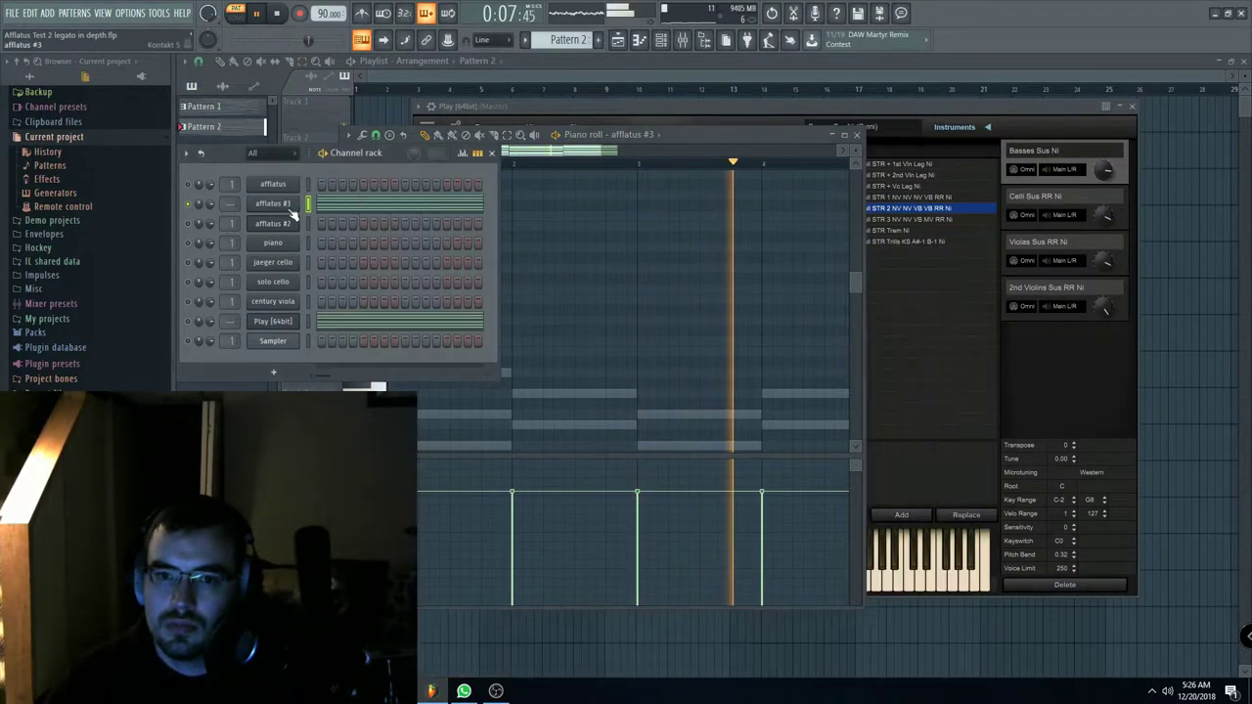
pyautogui.click(292, 208)
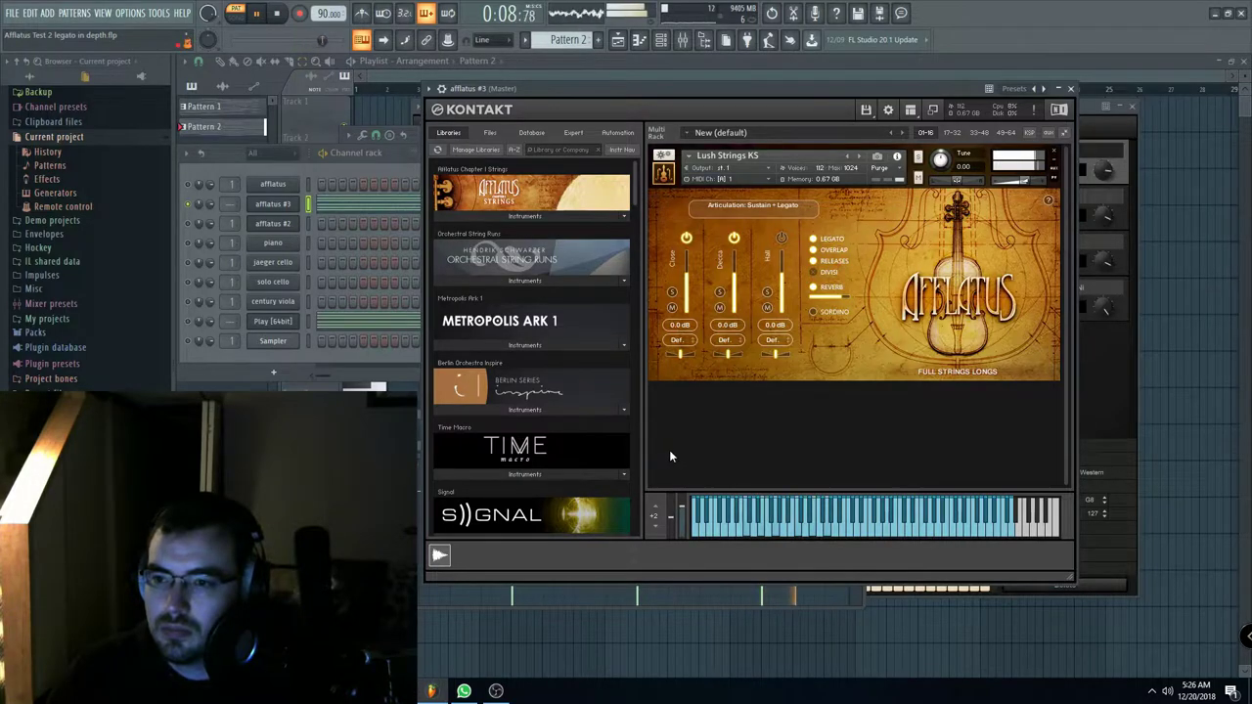
# Step: Try the afflatus #3 chords in a very high register, with A7 as the top note, and audition them from the start
pyautogui.click(337, 202)
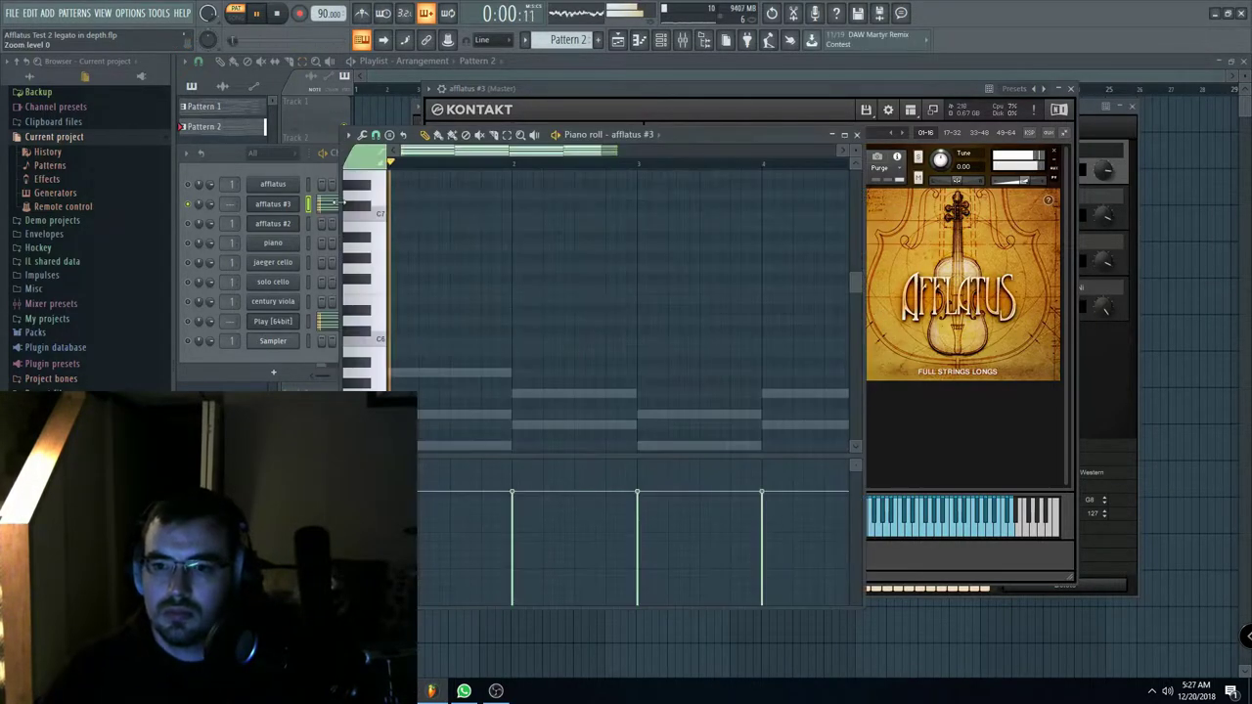
pyautogui.click(259, 14)
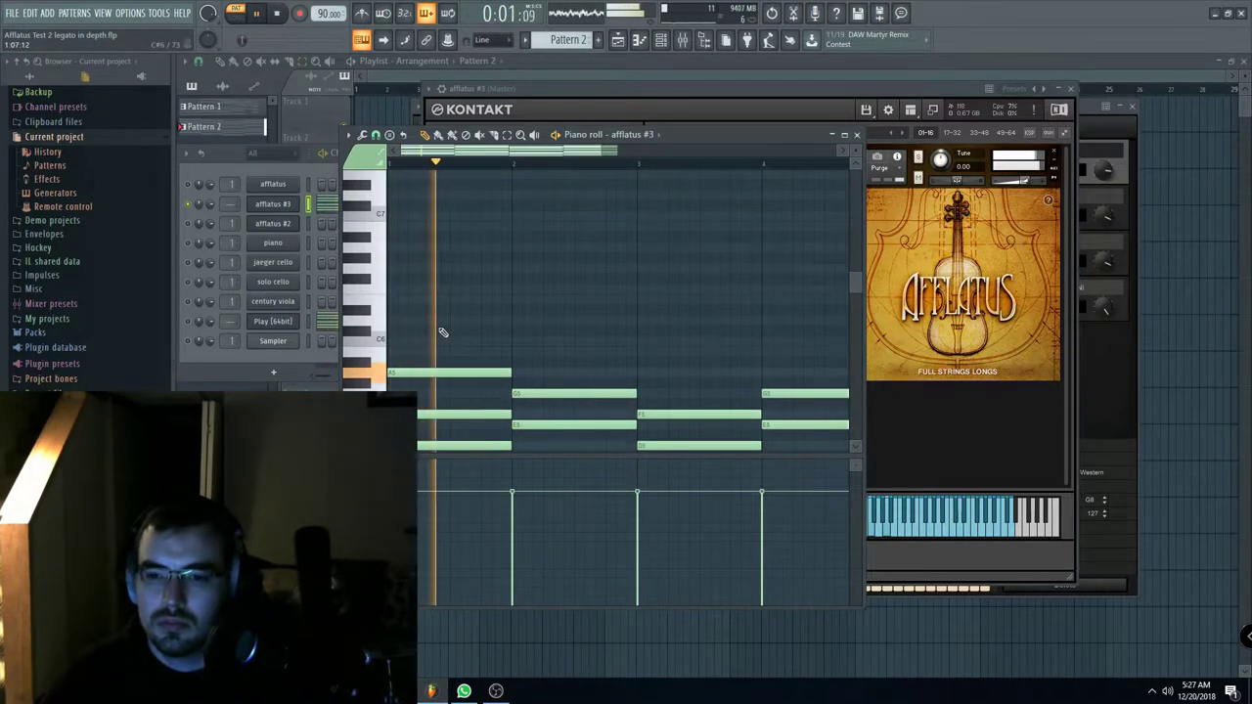
pyautogui.hotkey('ctrl', 'Up')
pyautogui.hotkey('ctrl', 'Up')
pyautogui.click(277, 14)
pyautogui.click(258, 13)
pyautogui.scroll(3, 419, 308)
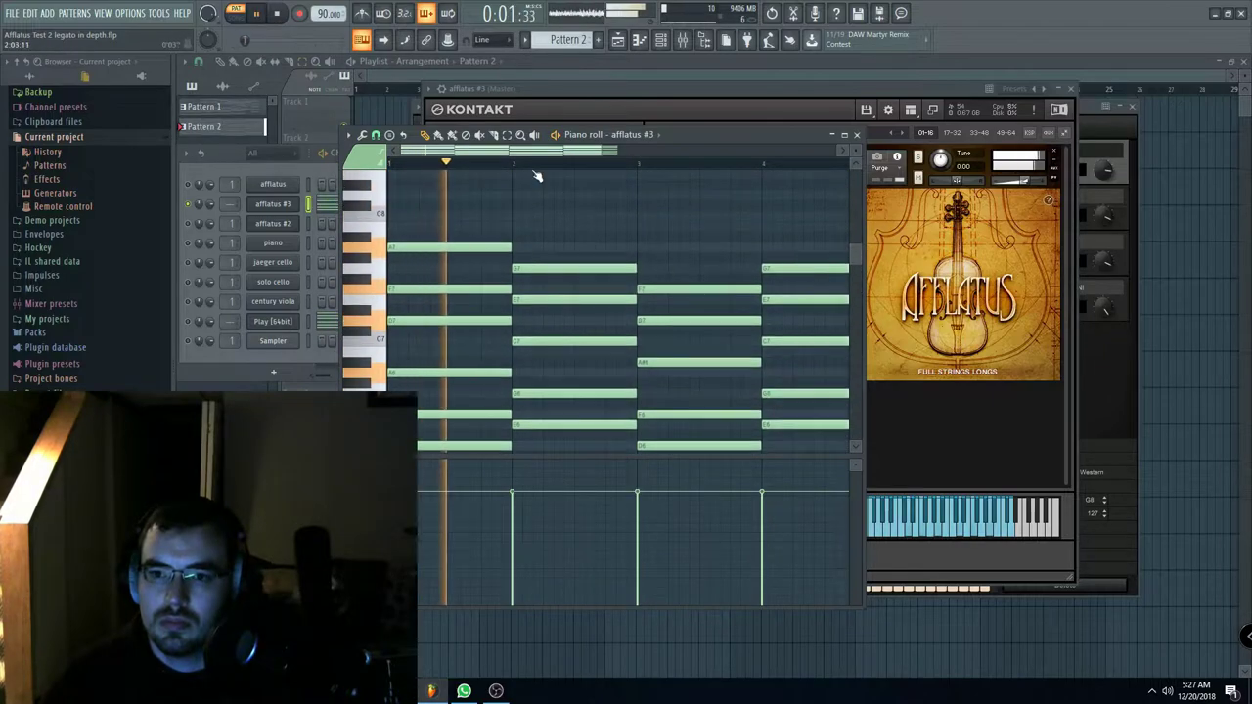
# Step: Check the Lush Strings KS window during playback, and lower the afflatus #3 chords one octave to a top note of A6
pyautogui.click(829, 87)
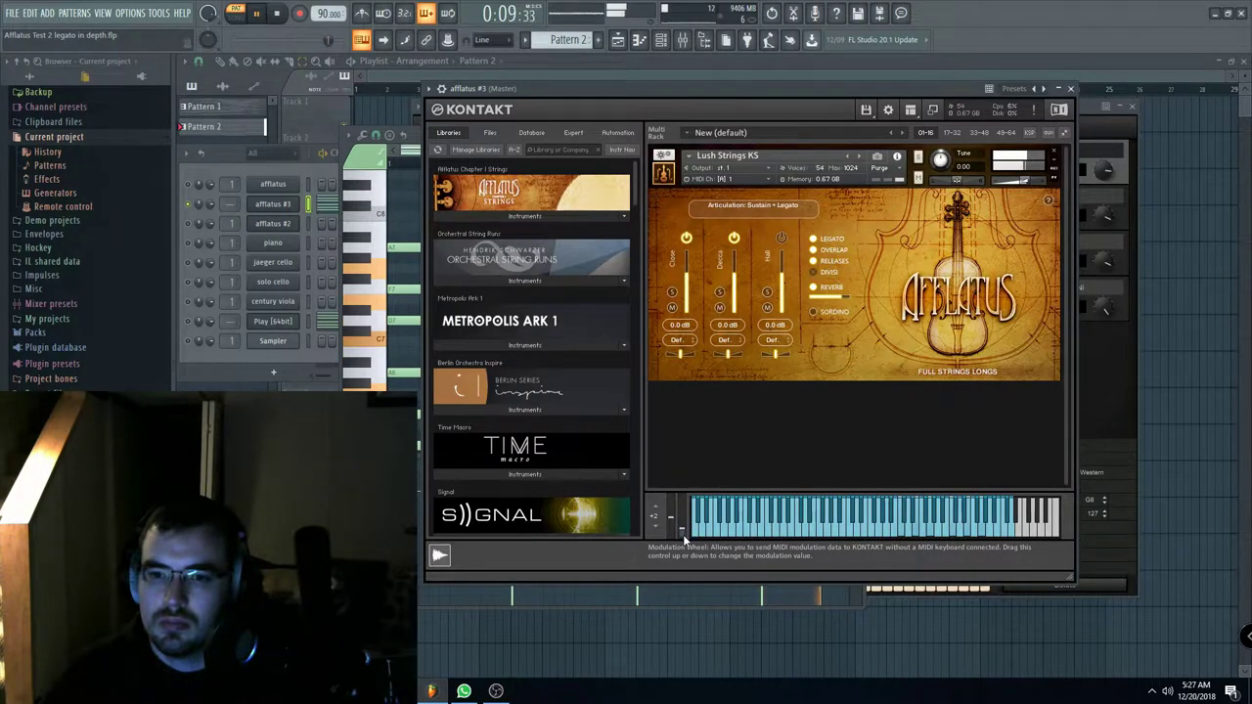
pyautogui.click(211, 173)
pyautogui.click(351, 207)
pyautogui.click(352, 206)
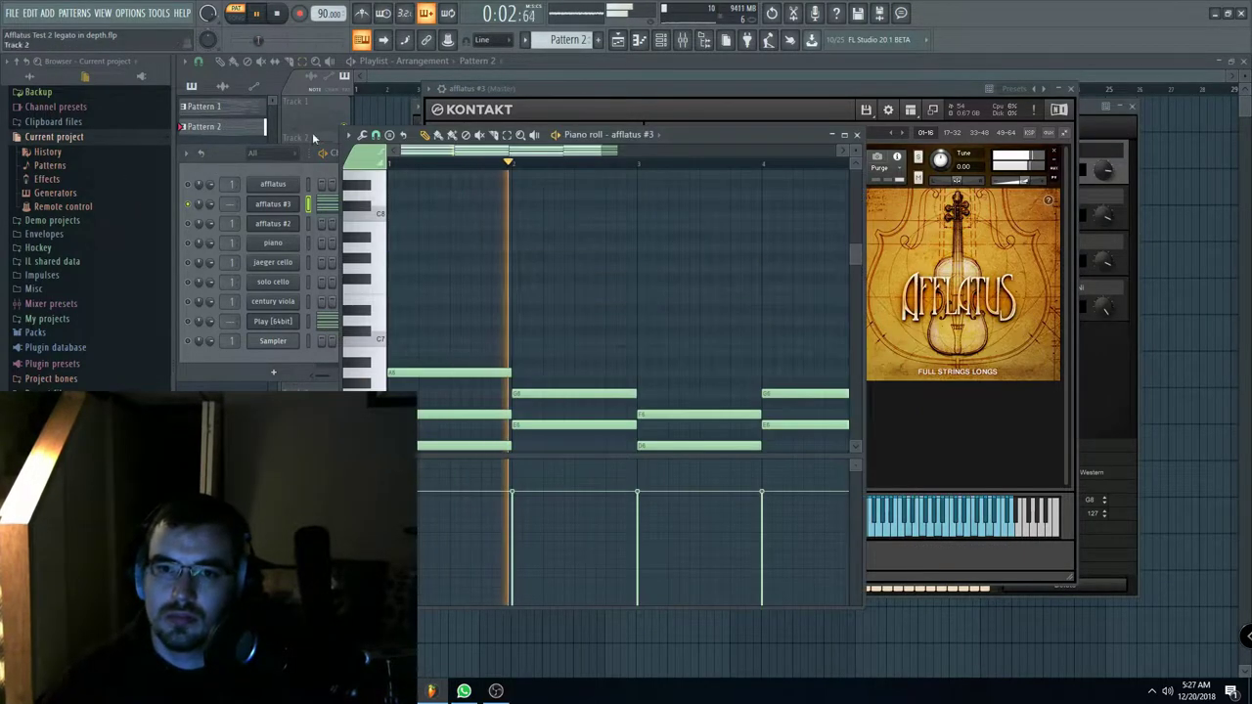
pyautogui.click(278, 13)
# Step: Add a D4 note in the second half of bar 1 beneath the afflatus #3 chords and start playback
pyautogui.scroll(-2, 378, 321)
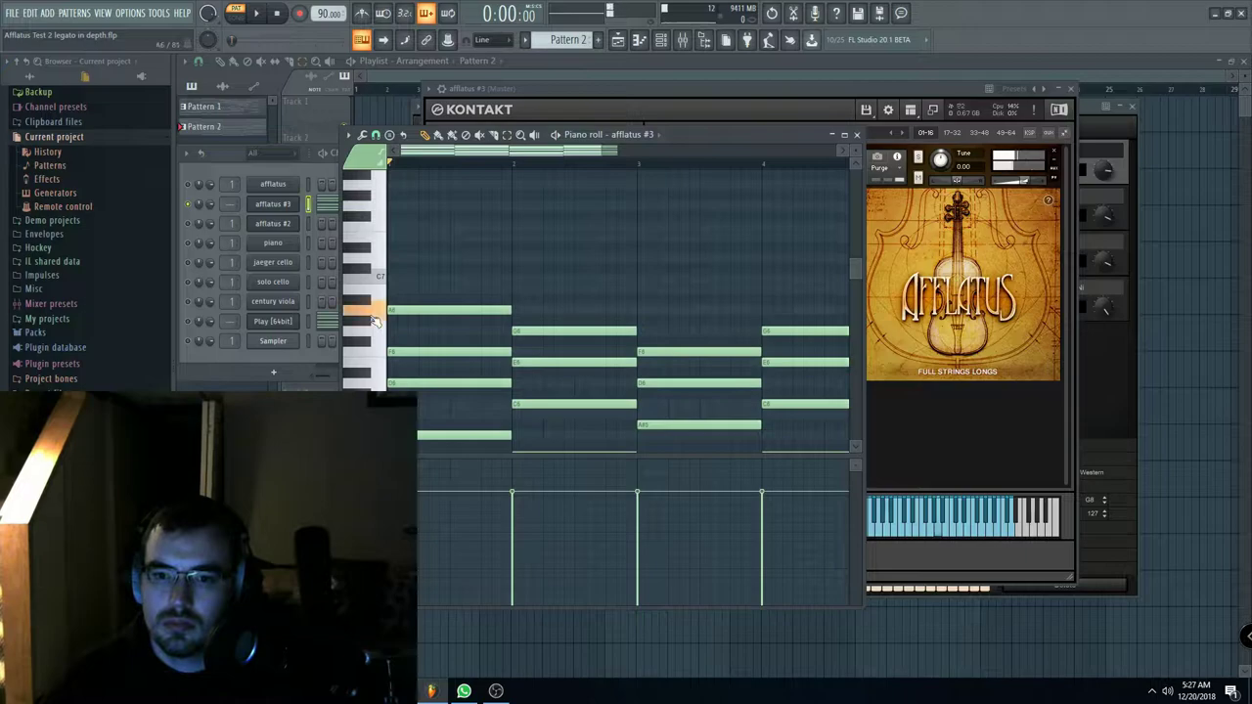
pyautogui.scroll(-4, 377, 321)
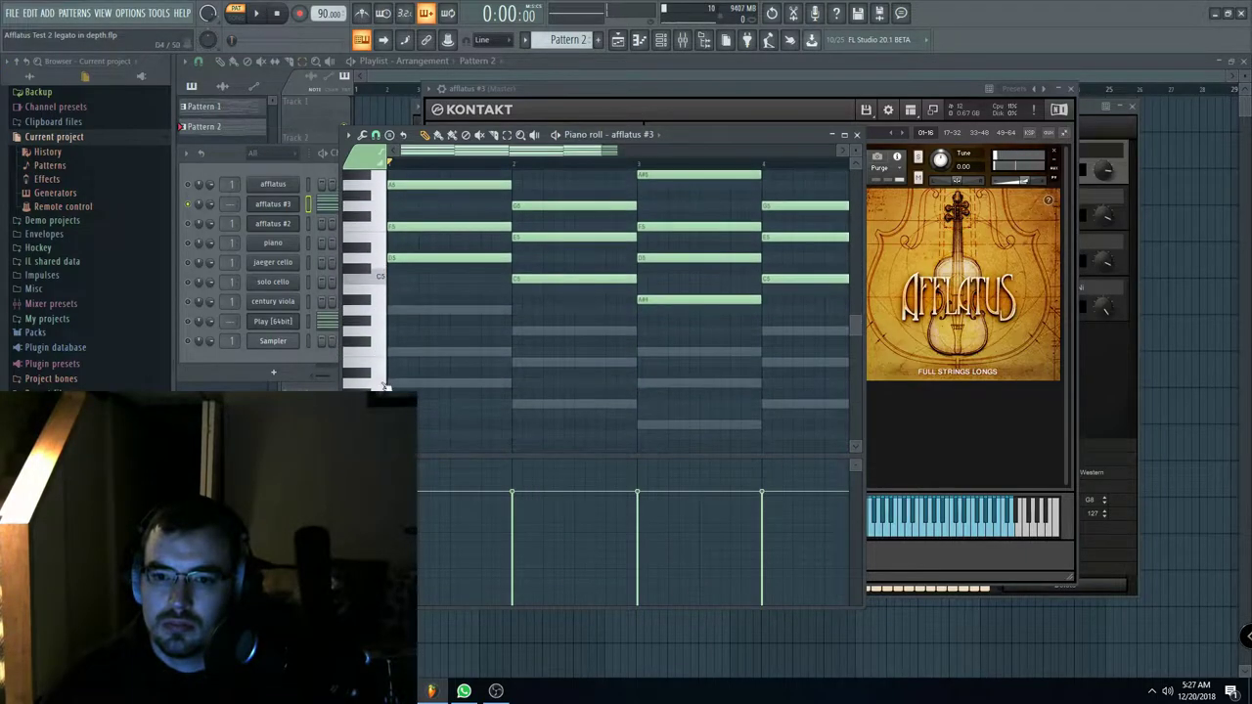
pyautogui.click(399, 385)
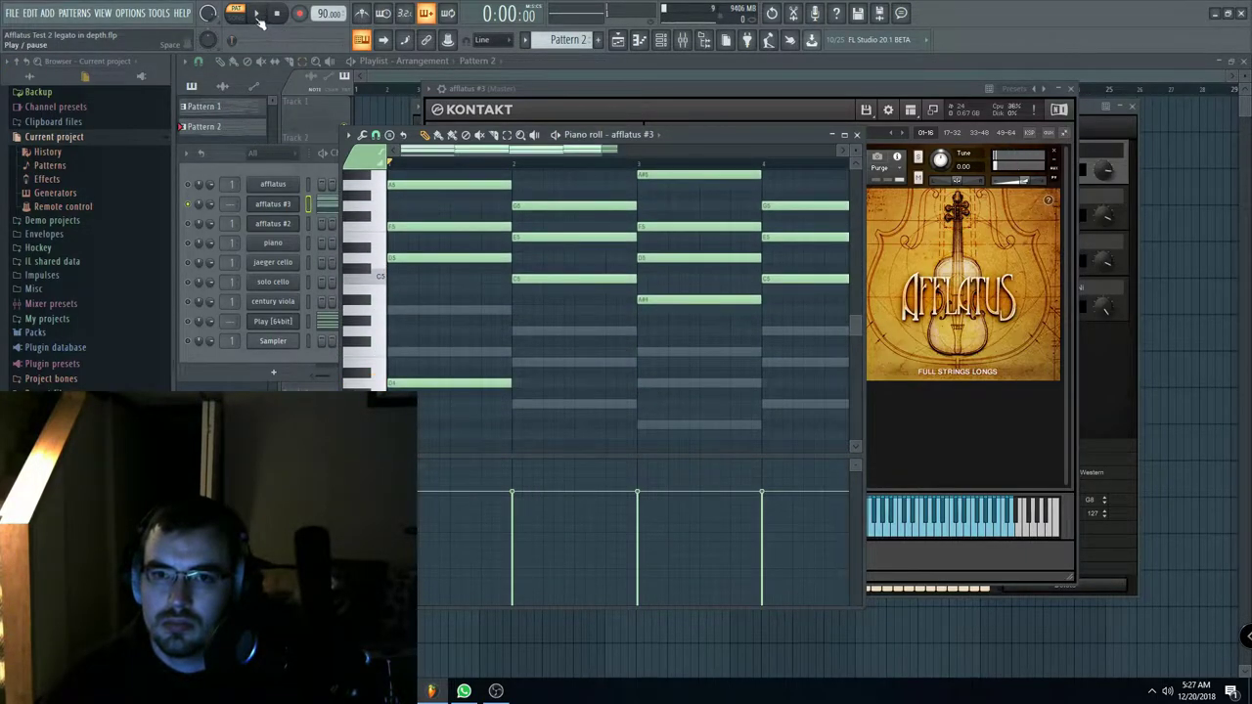
pyautogui.moveTo(427, 383); pyautogui.dragTo(470, 383)
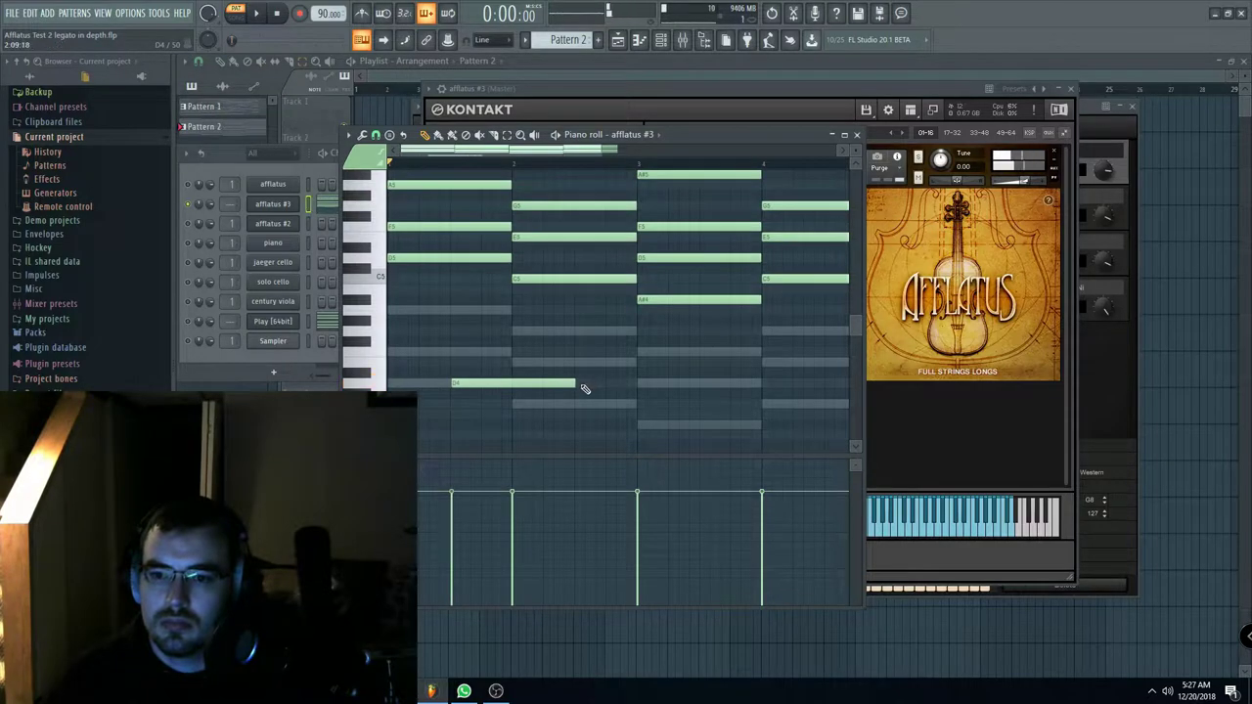
pyautogui.press('space')
pyautogui.scroll(2, 455, 293)
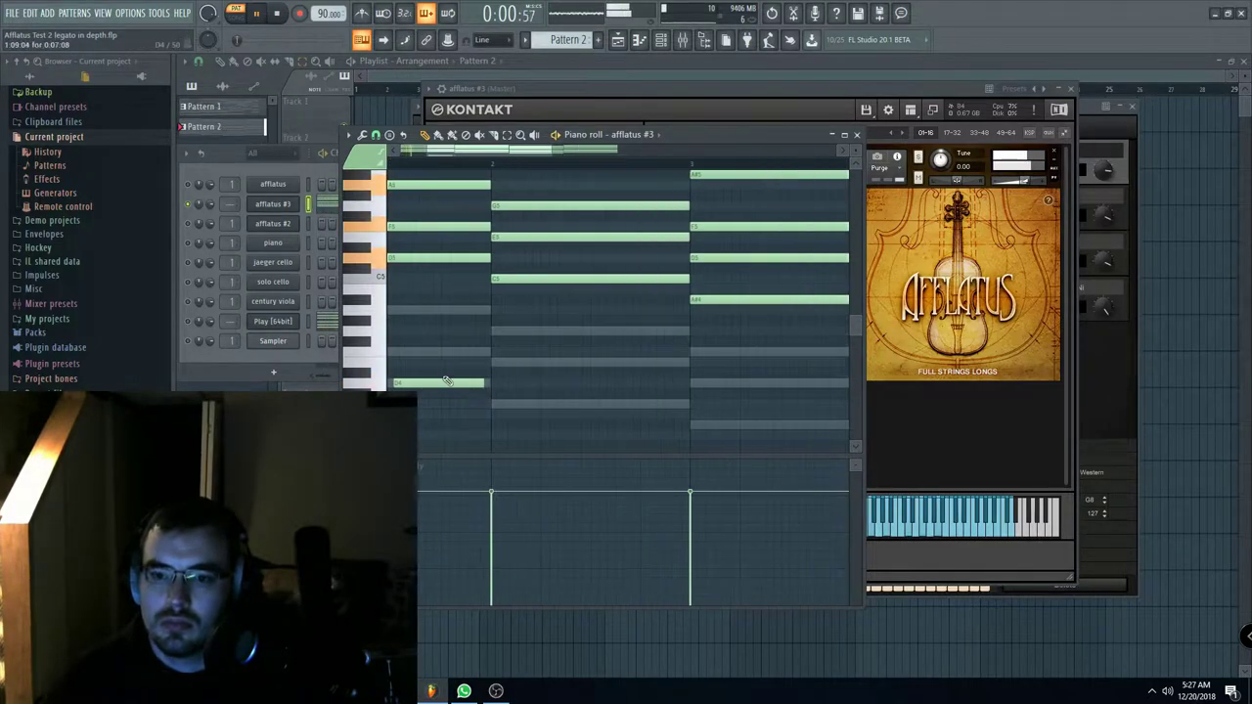
# Step: Add lower-line notes to afflatus #3: G4 at the start of bar 2, C4 late in bar 2 and D4 at bar 3
pyautogui.click(494, 333)
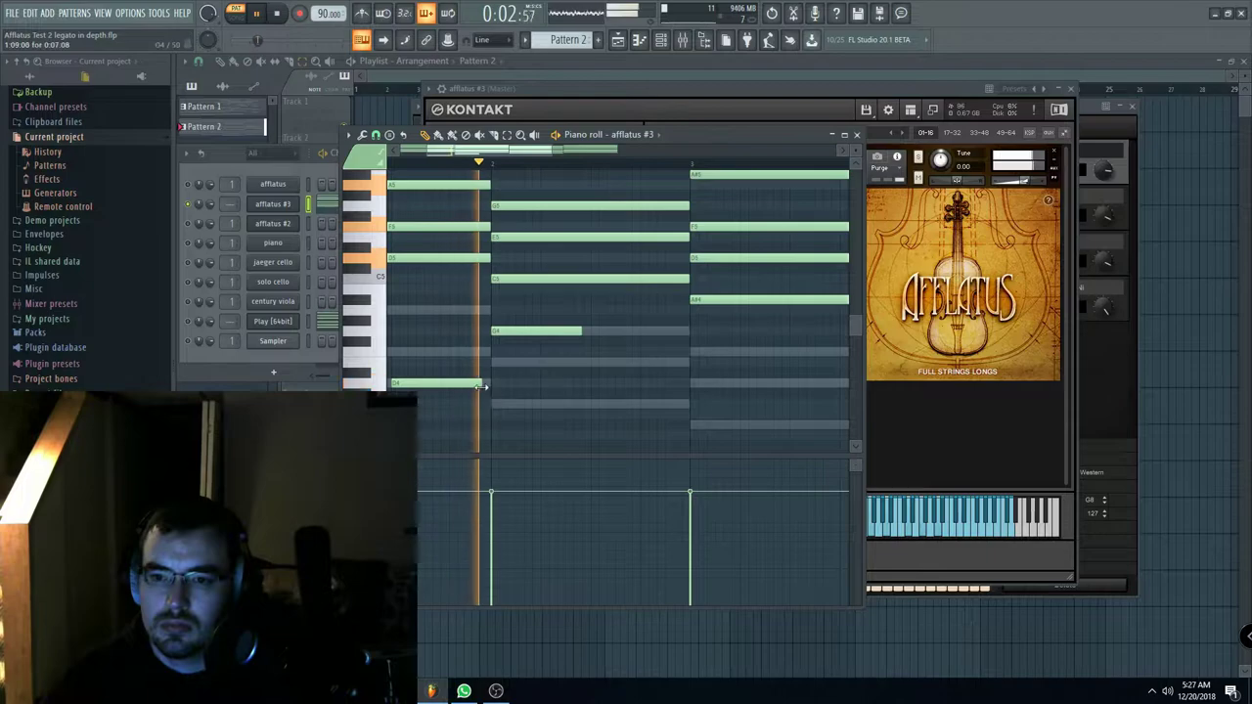
pyautogui.moveTo(587, 336); pyautogui.dragTo(591, 334)
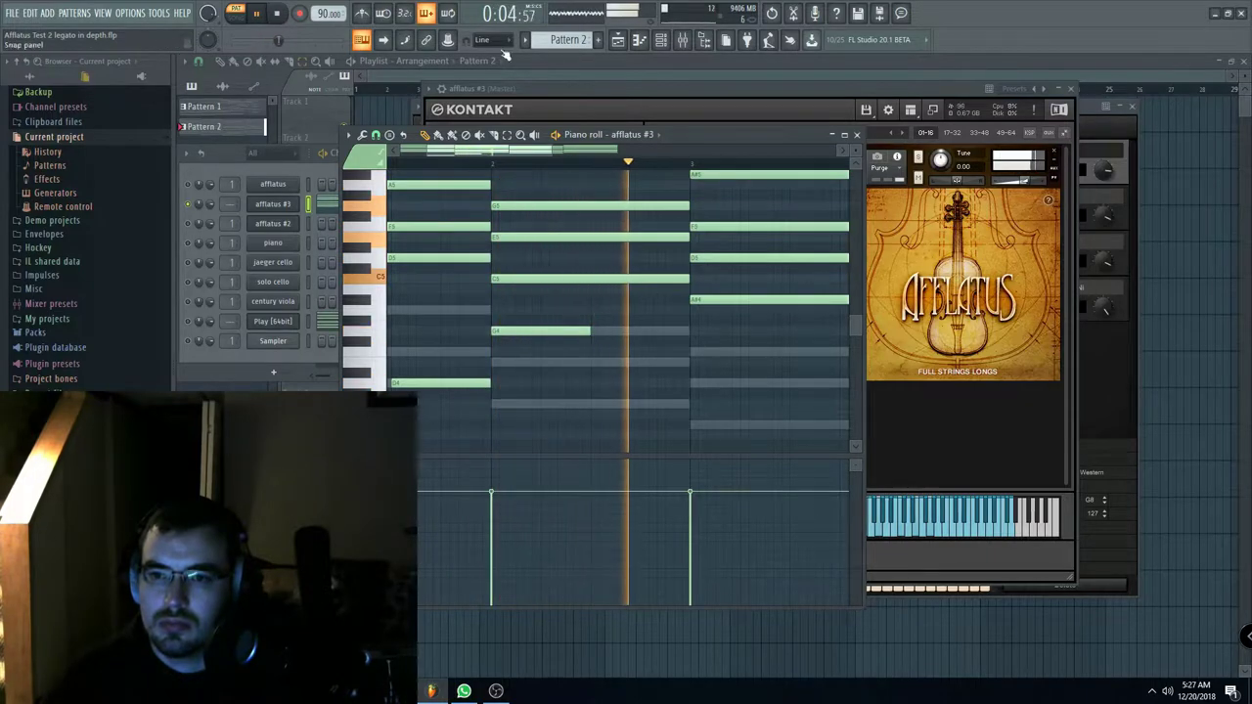
pyautogui.click(615, 406)
pyautogui.click(667, 385)
pyautogui.scroll(-2, 685, 392)
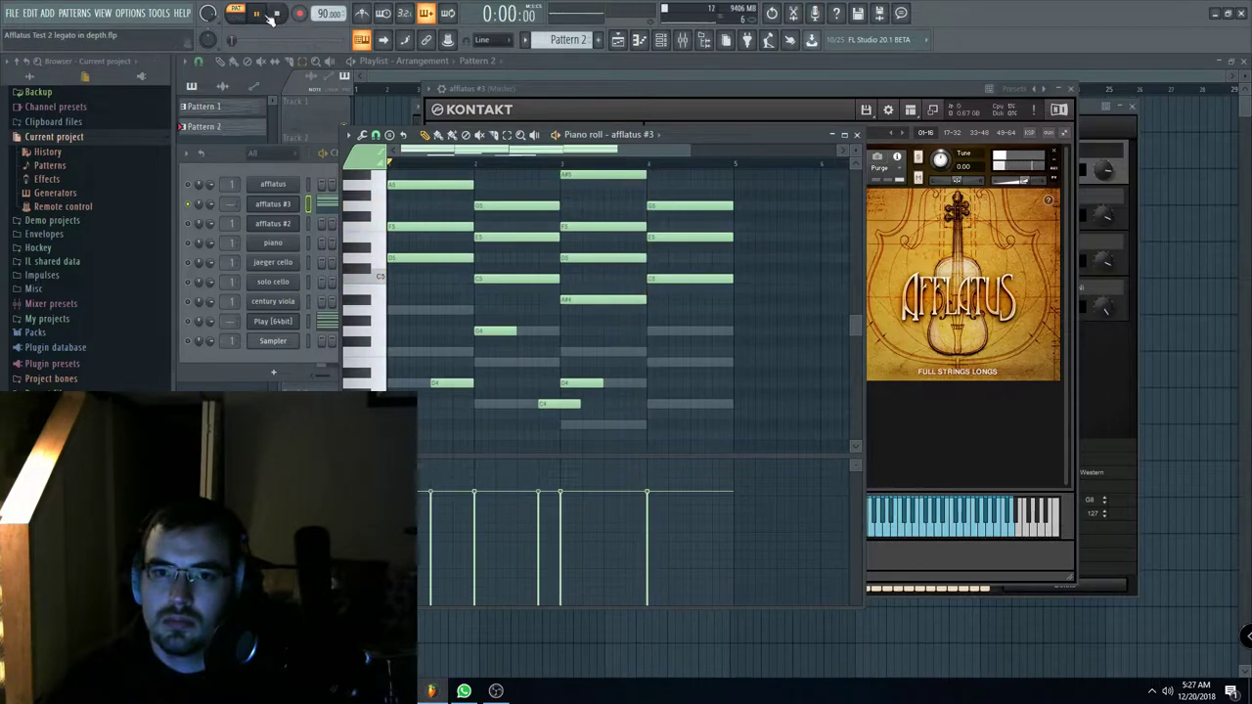
# Step: Fit G4 and C4 to three quarters and one quarter of bar 2, and lengthen D4 to fill bar 3
pyautogui.scroll(2, 506, 381)
pyautogui.moveTo(575, 355); pyautogui.dragTo(546, 357)
pyautogui.moveTo(611, 402); pyautogui.dragTo(686, 382)
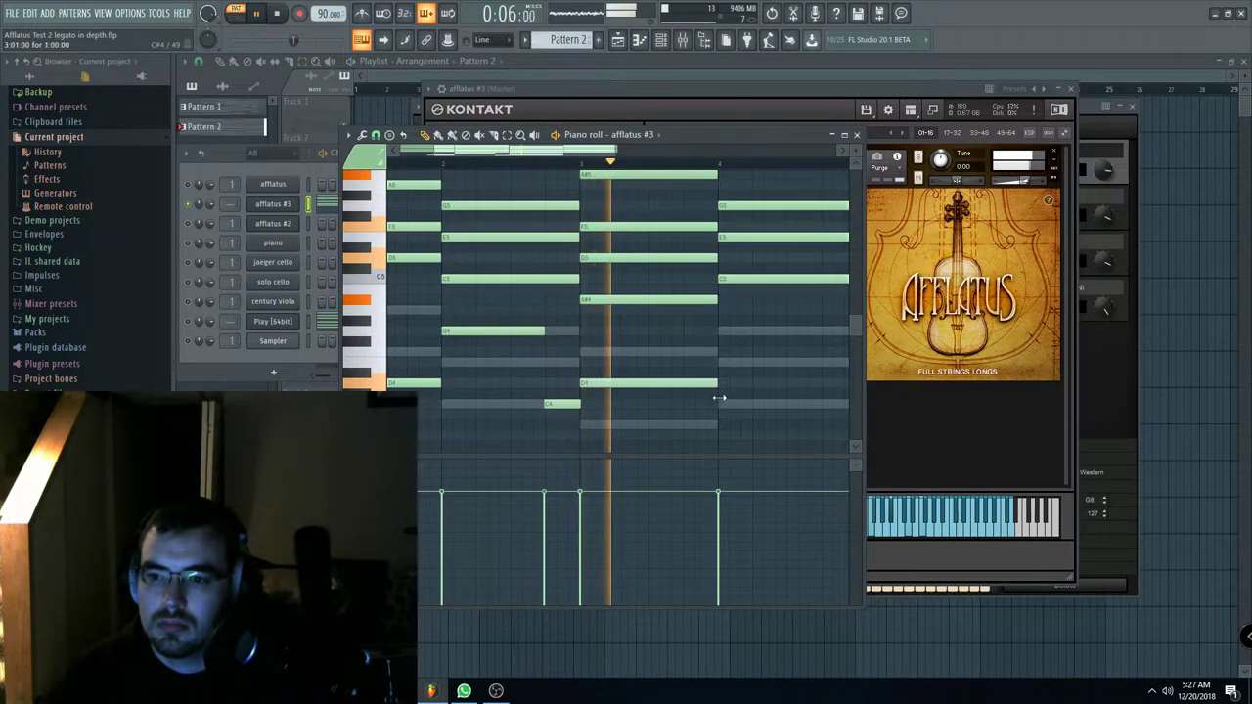
# Step: Add a descending line in bar 4 with G4 for half the bar and E4 and C4 for a quarter each, and stop playback
pyautogui.hscroll(2, 675, 381)
pyautogui.click(599, 331)
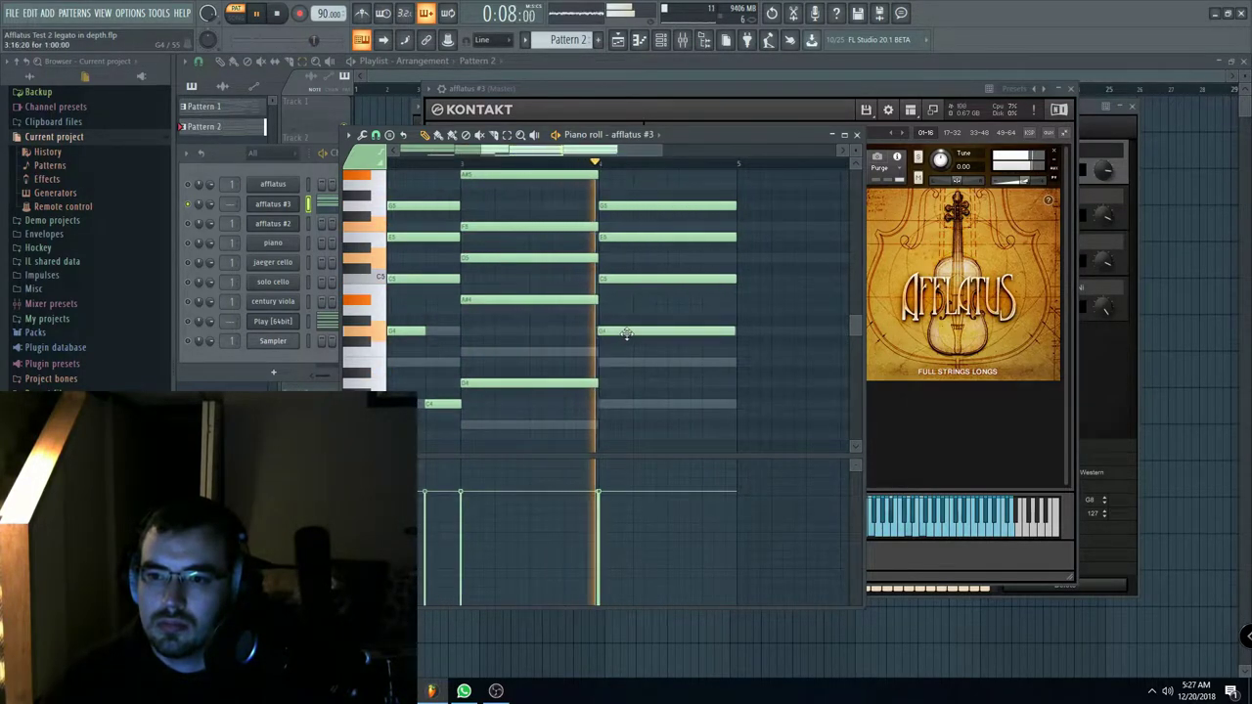
pyautogui.click(669, 362)
pyautogui.moveTo(804, 362); pyautogui.dragTo(702, 362)
pyautogui.click(704, 403)
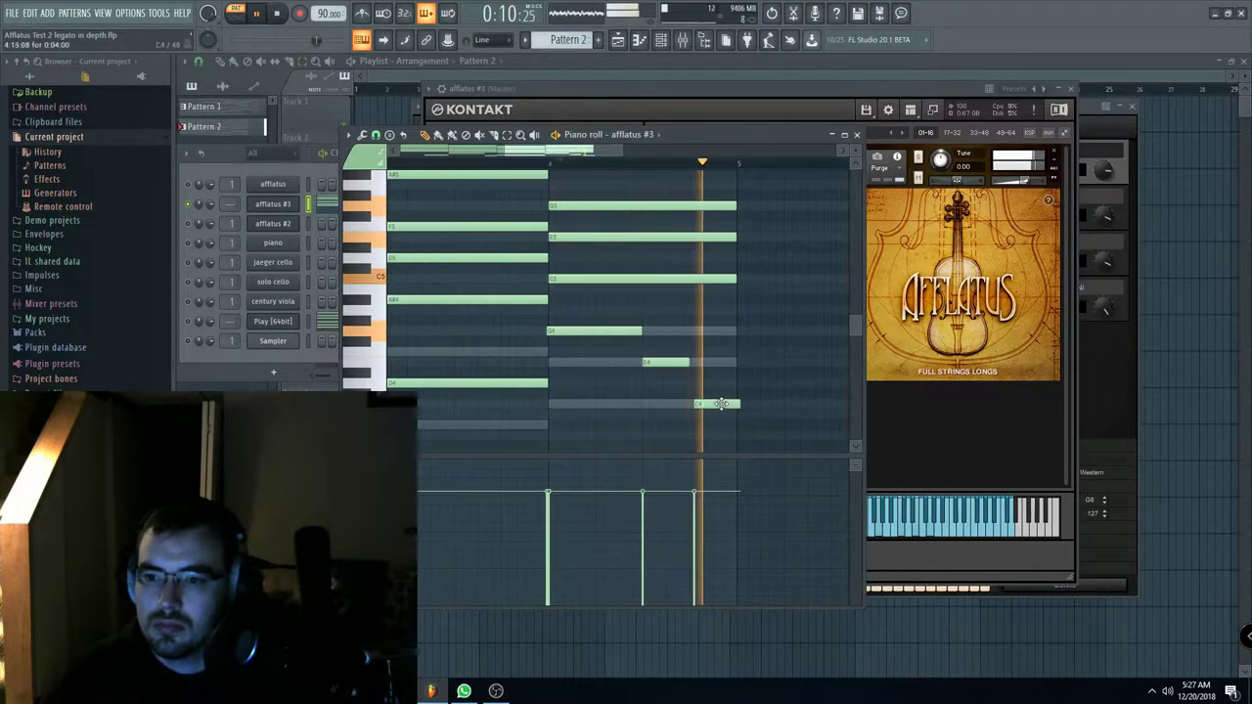
pyautogui.scroll(-1, 714, 407)
pyautogui.rightClick(717, 412)
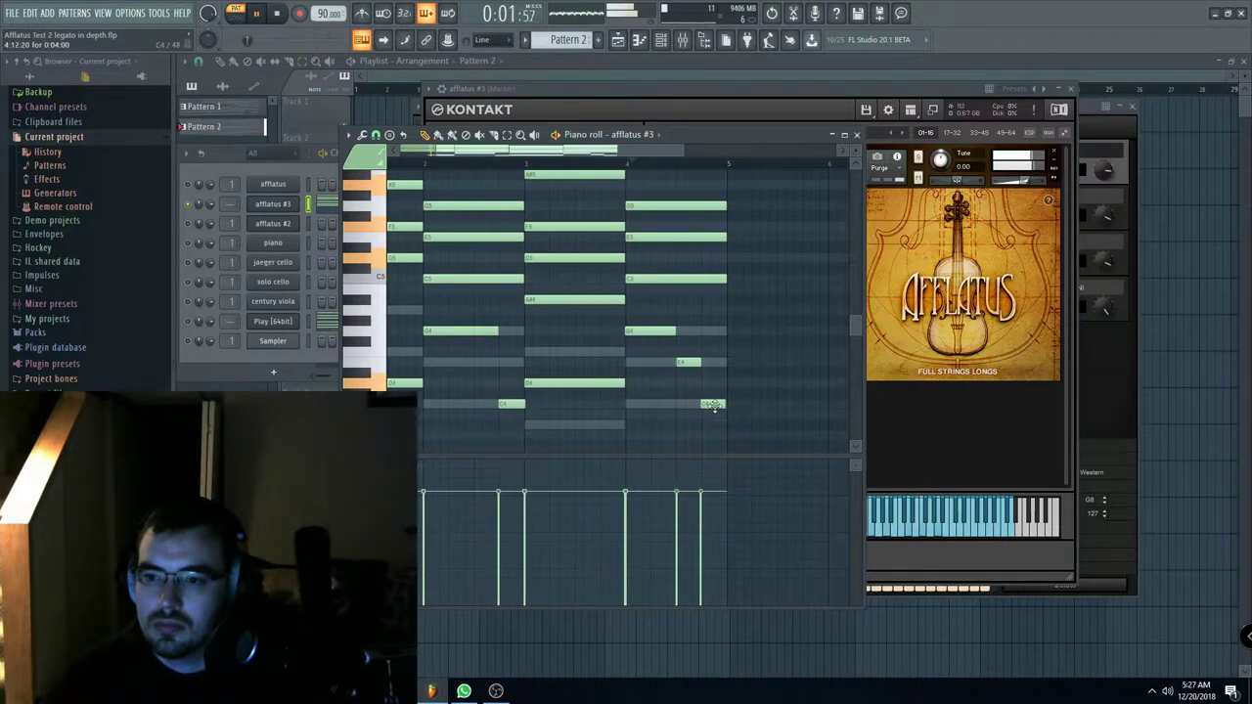
pyautogui.moveTo(658, 153); pyautogui.dragTo(609, 151)
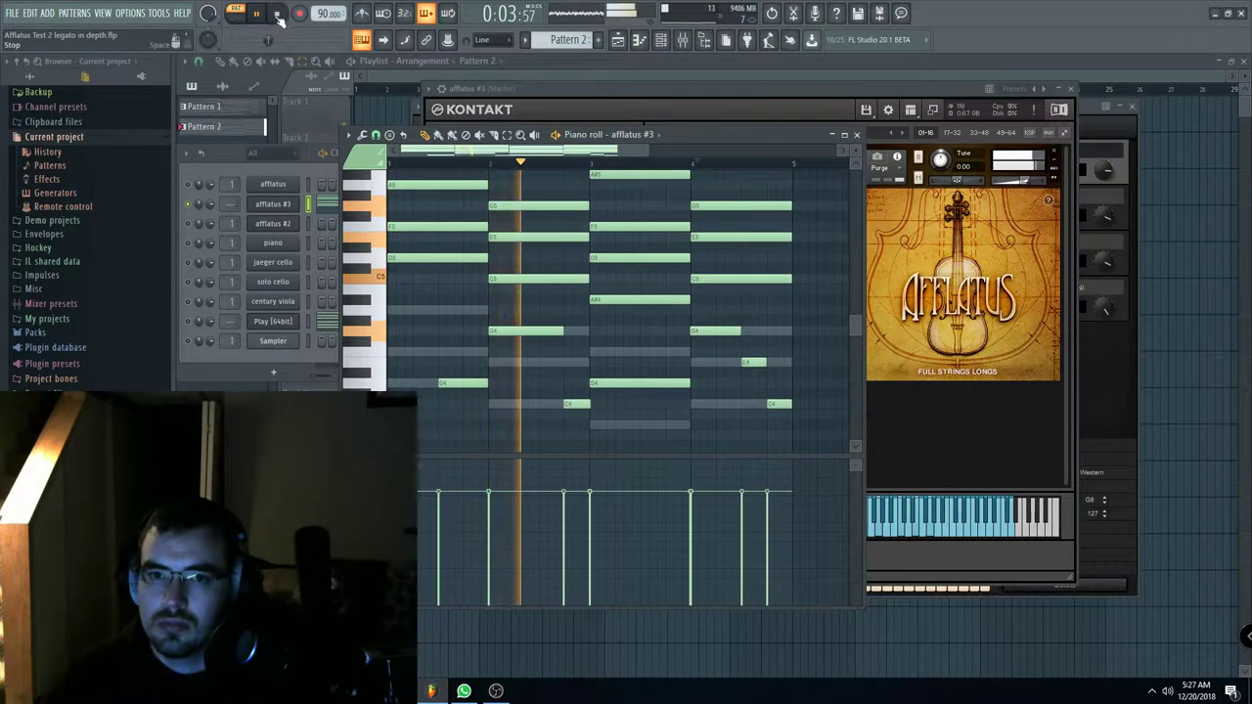
pyautogui.press('space')
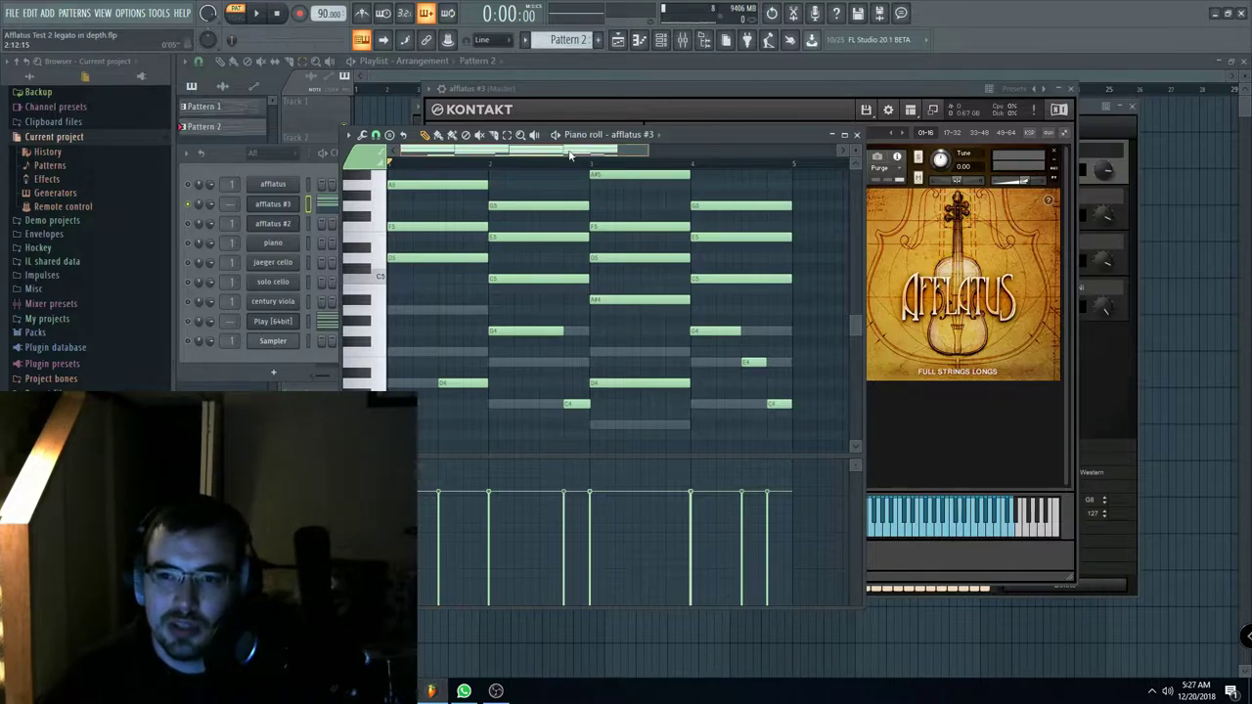
# Step: Route the afflatus #3 channel to mixer insert 1 and review its octave-doubled chords and lower line in the piano roll
pyautogui.click(236, 207)
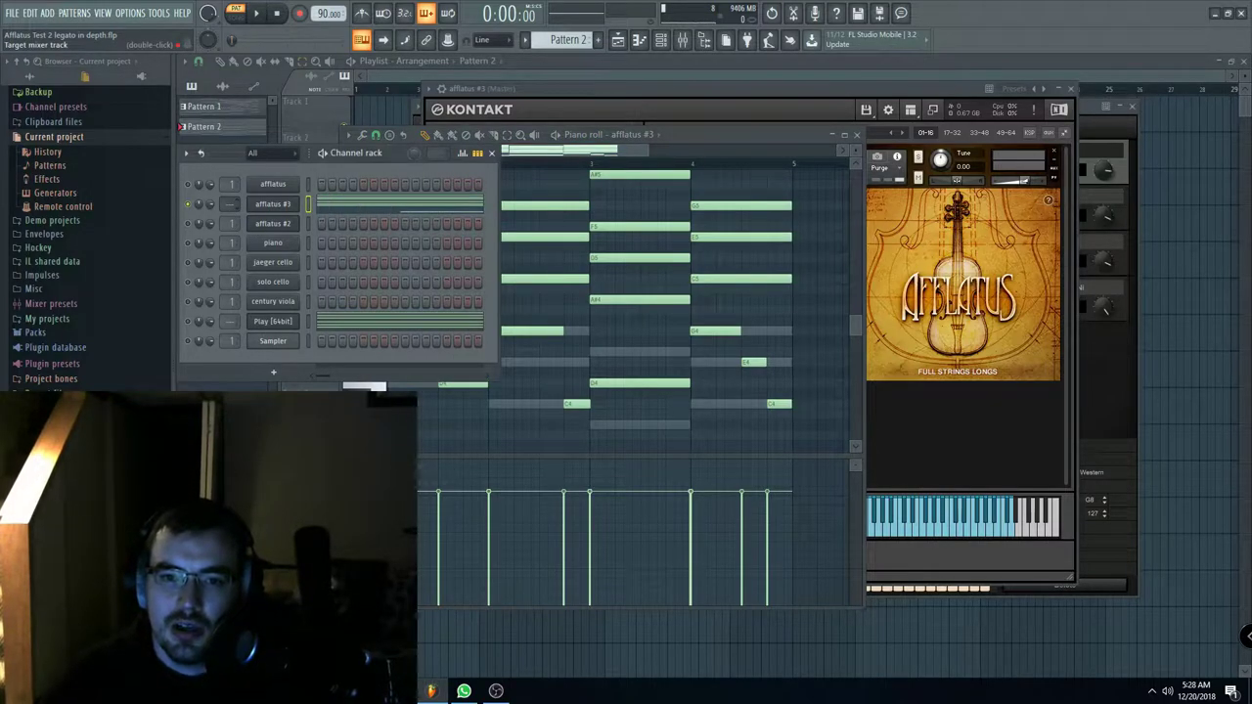
pyautogui.click(638, 147)
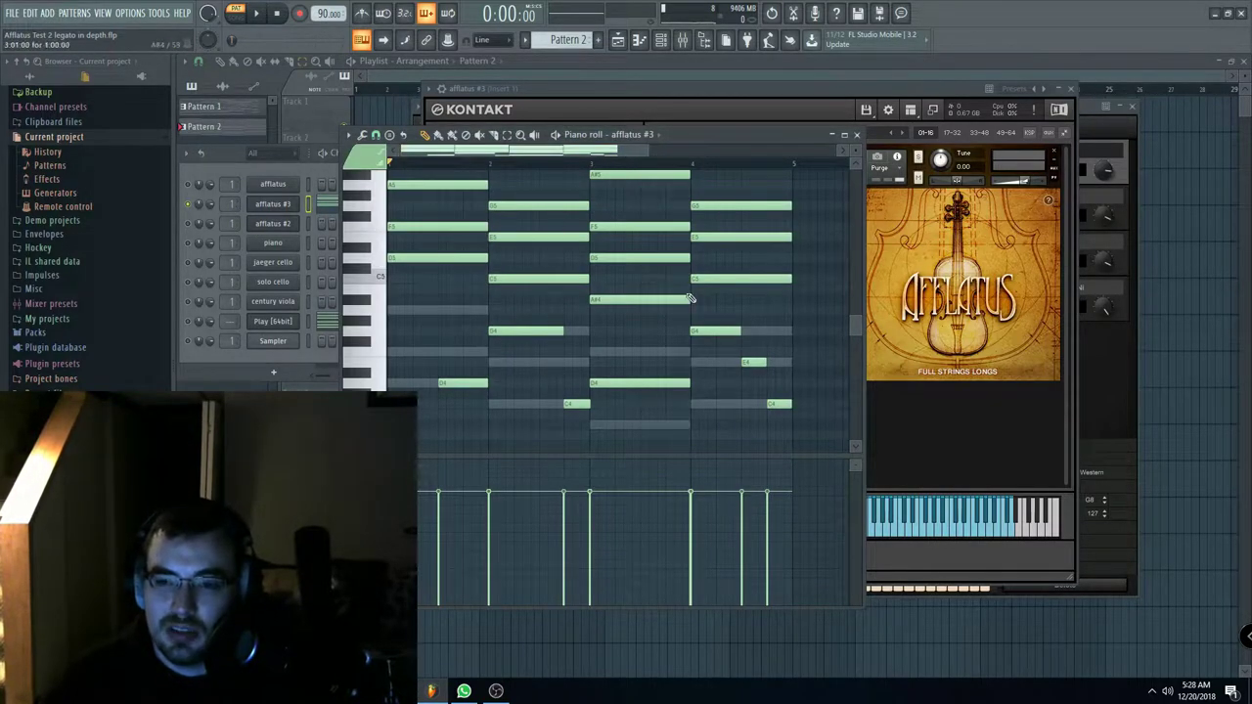
pyautogui.scroll(-2, 688, 321)
pyautogui.scroll(2, 688, 321)
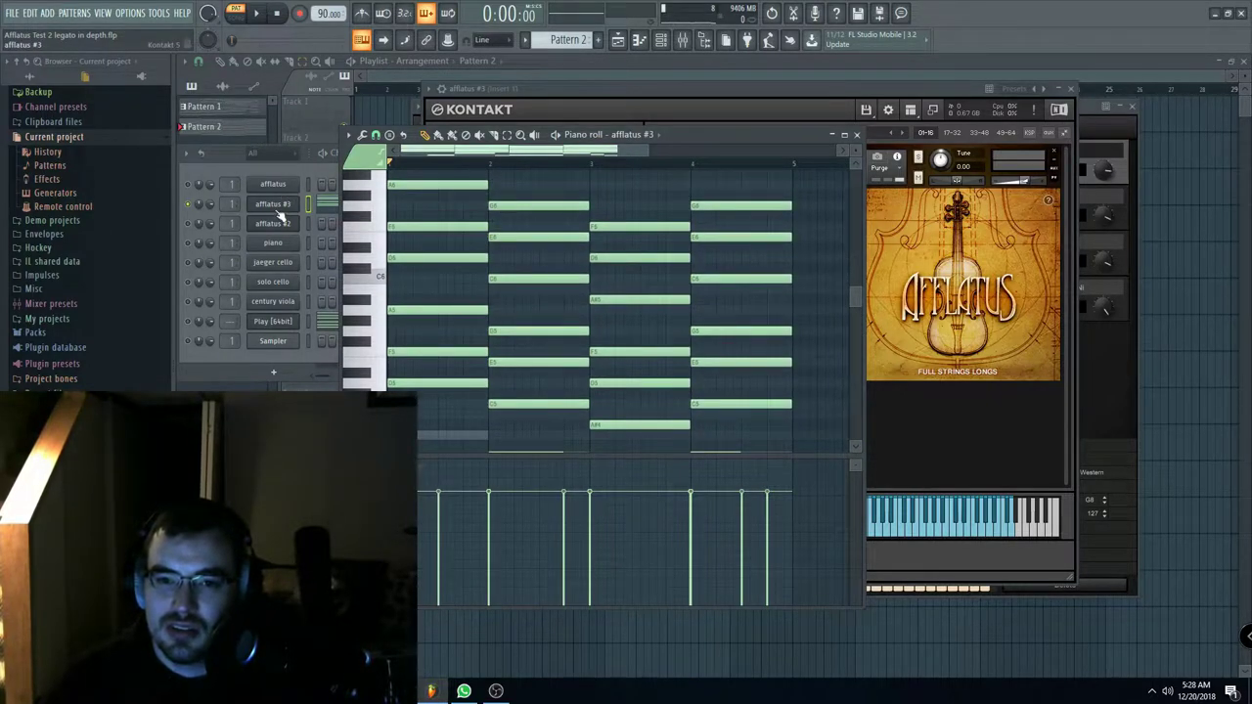
pyautogui.scroll(-5, 573, 238)
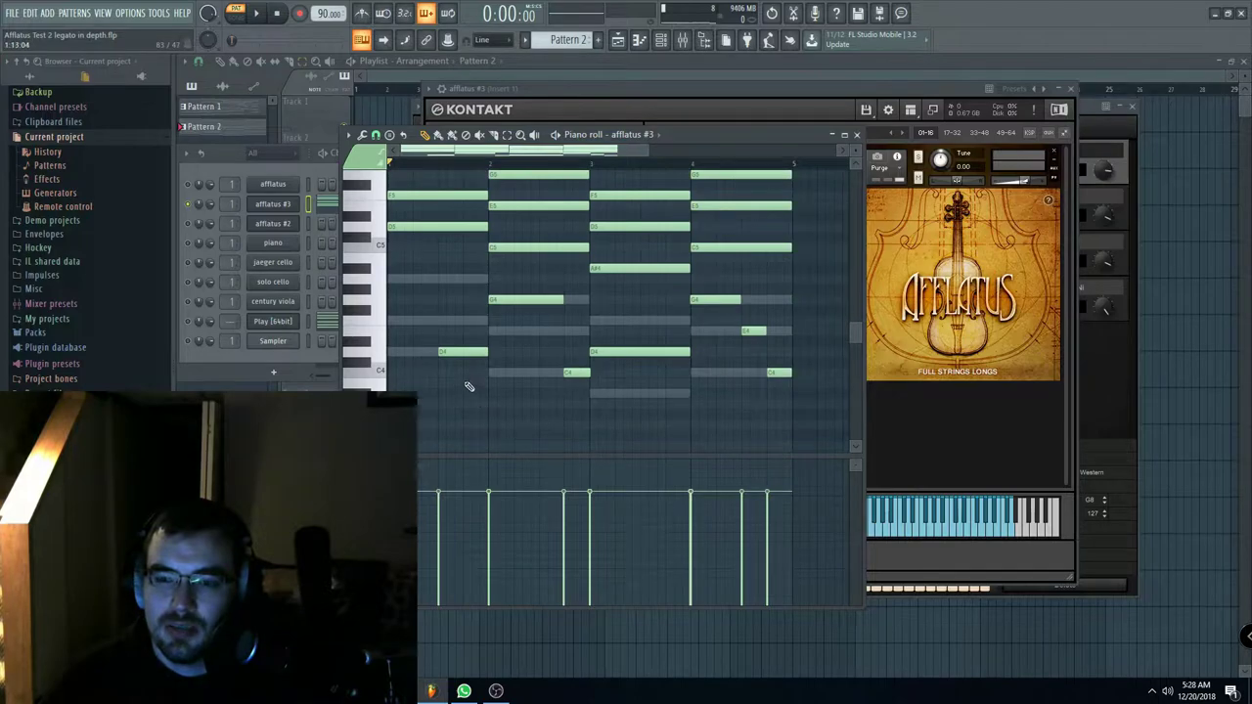
pyautogui.scroll(2, 460, 278)
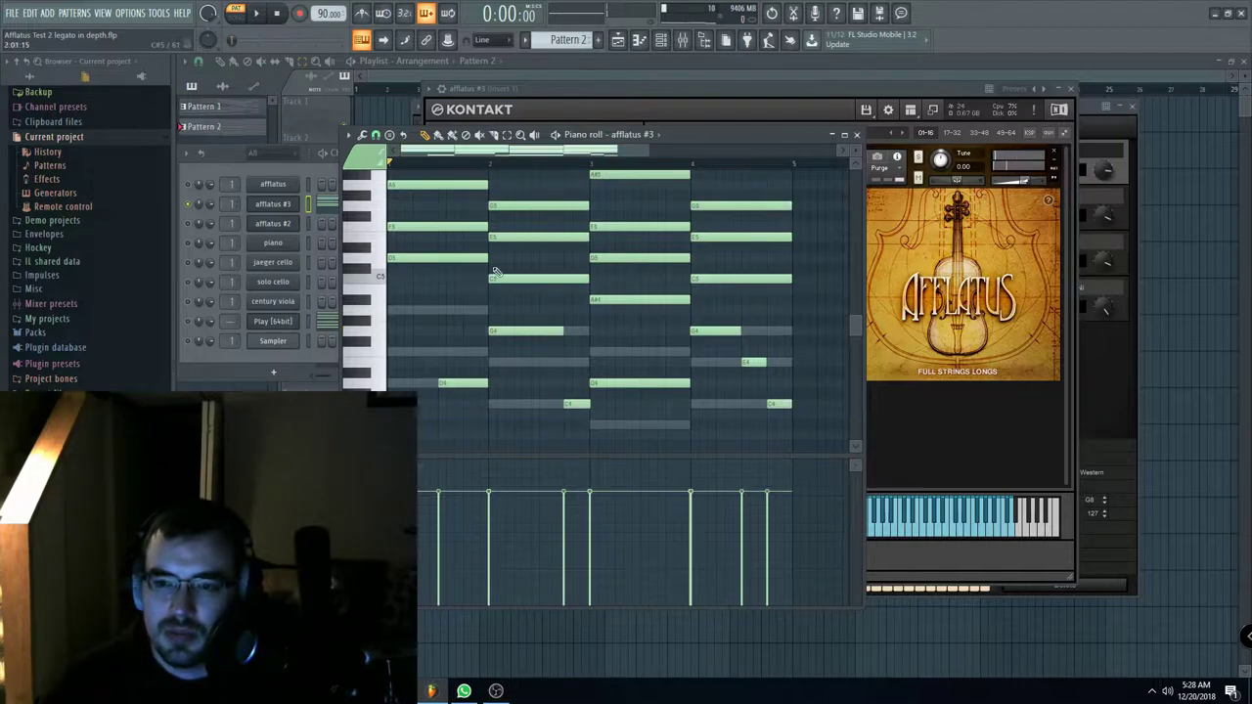
pyautogui.scroll(-3, 497, 245)
pyautogui.scroll(3, 612, 287)
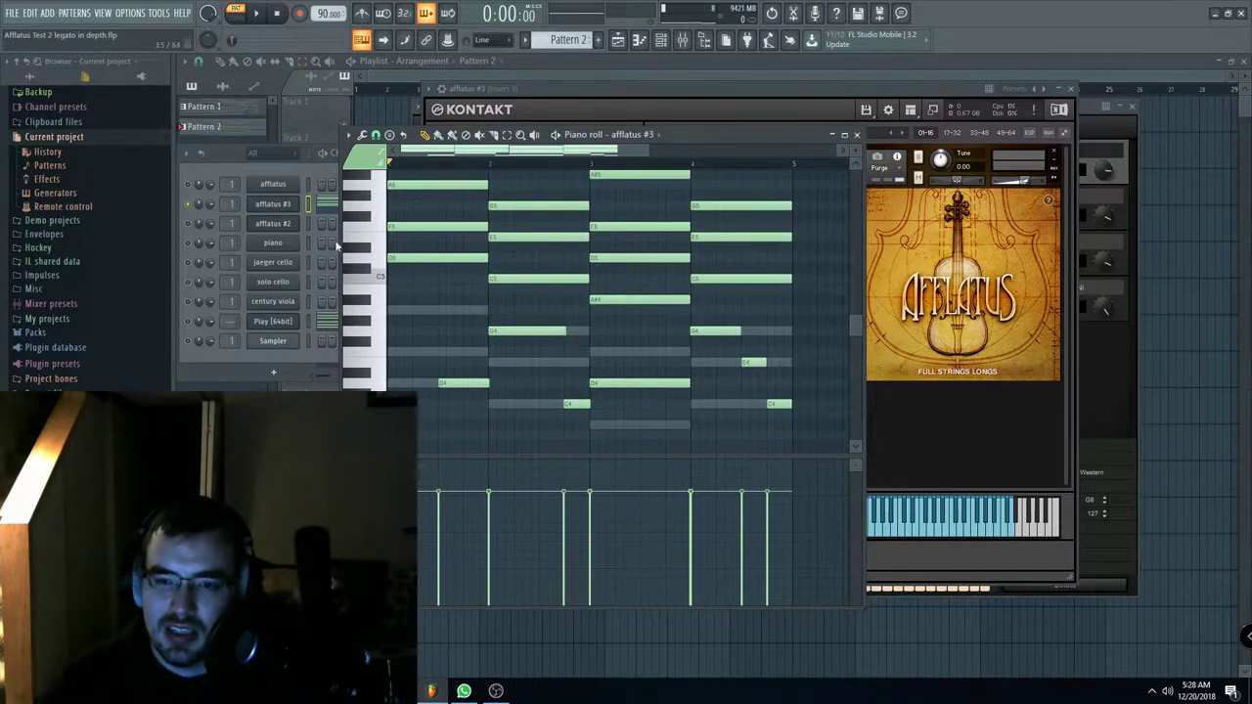
# Step: Play the afflatus #3 chords with the new lower line from the start and show the Lush Strings KS window
pyautogui.click(320, 168)
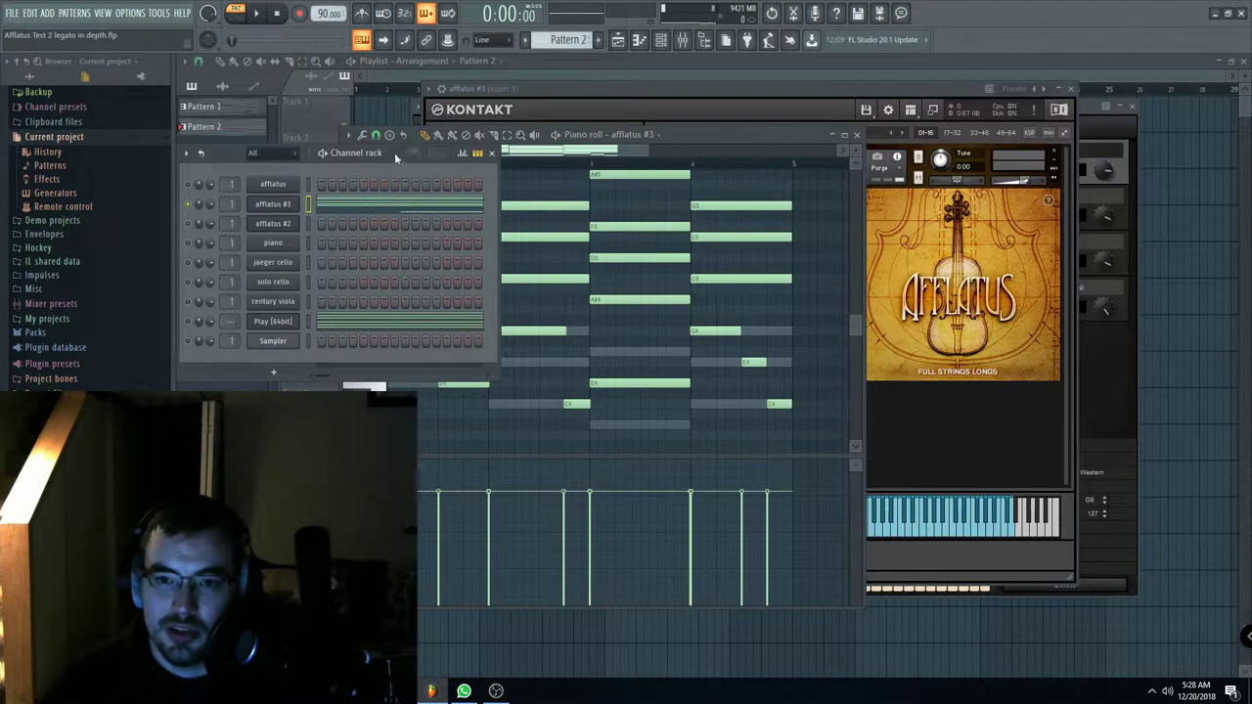
pyautogui.moveTo(395, 152); pyautogui.dragTo(395, 146)
pyautogui.click(628, 154)
pyautogui.scroll(3, 610, 327)
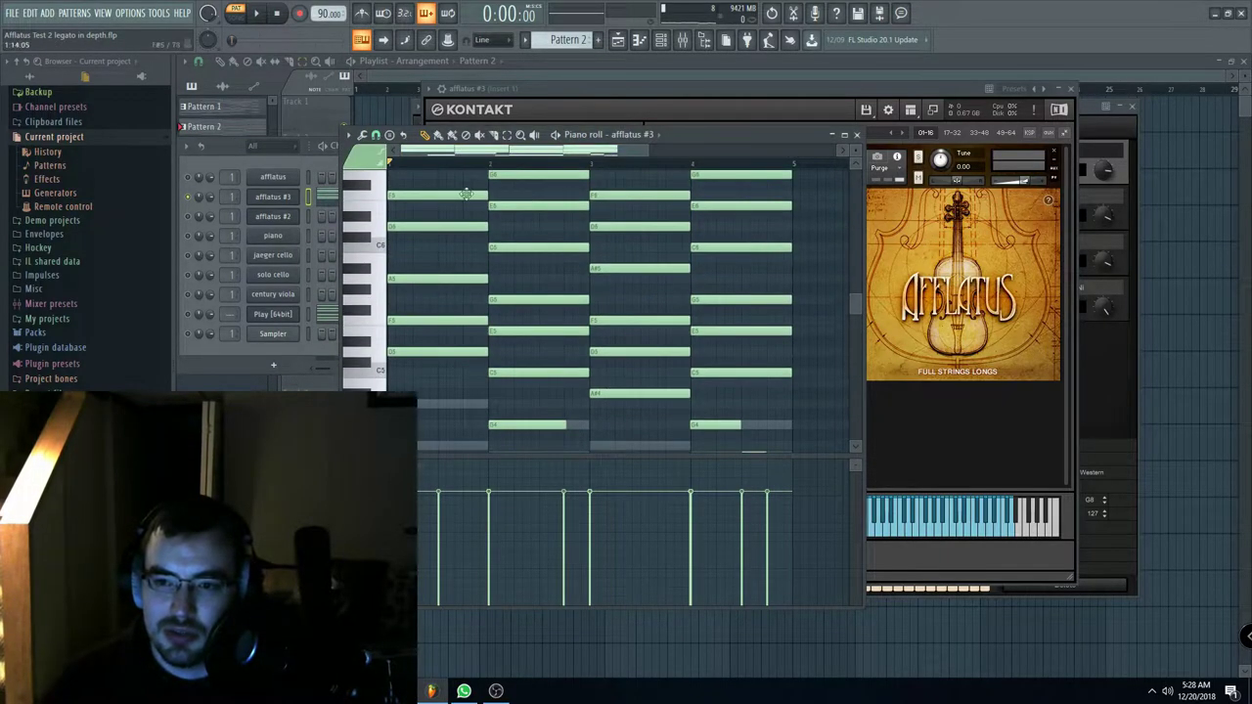
pyautogui.click(258, 14)
pyautogui.click(821, 97)
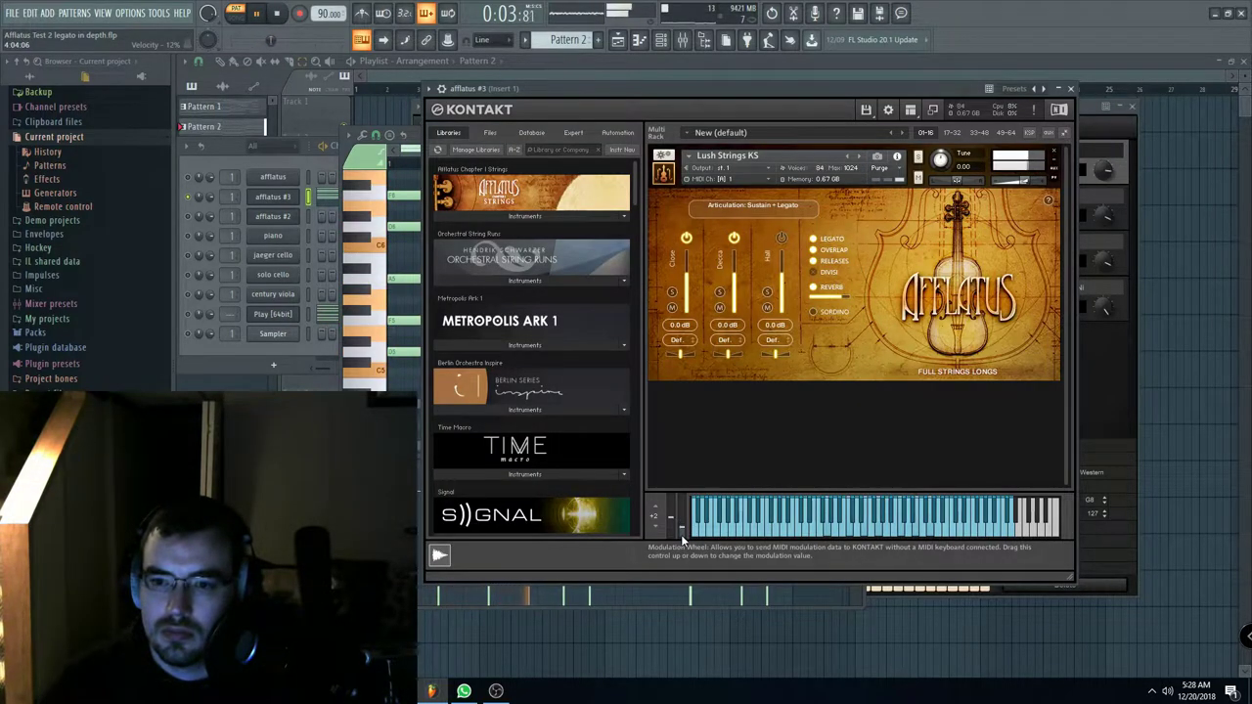
# Step: Move the Lush Strings KS window aside and check both the piano roll and the instrument during playback
pyautogui.moveTo(579, 88); pyautogui.dragTo(681, 98)
pyautogui.click(473, 161)
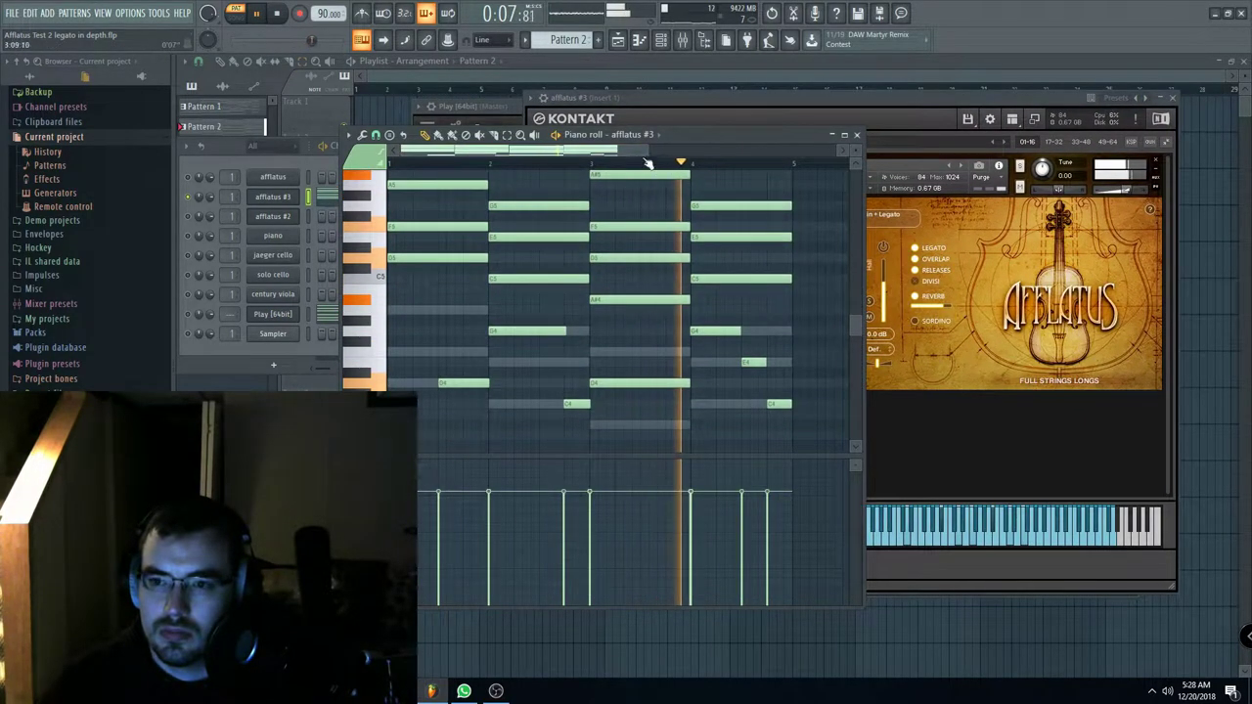
pyautogui.click(956, 100)
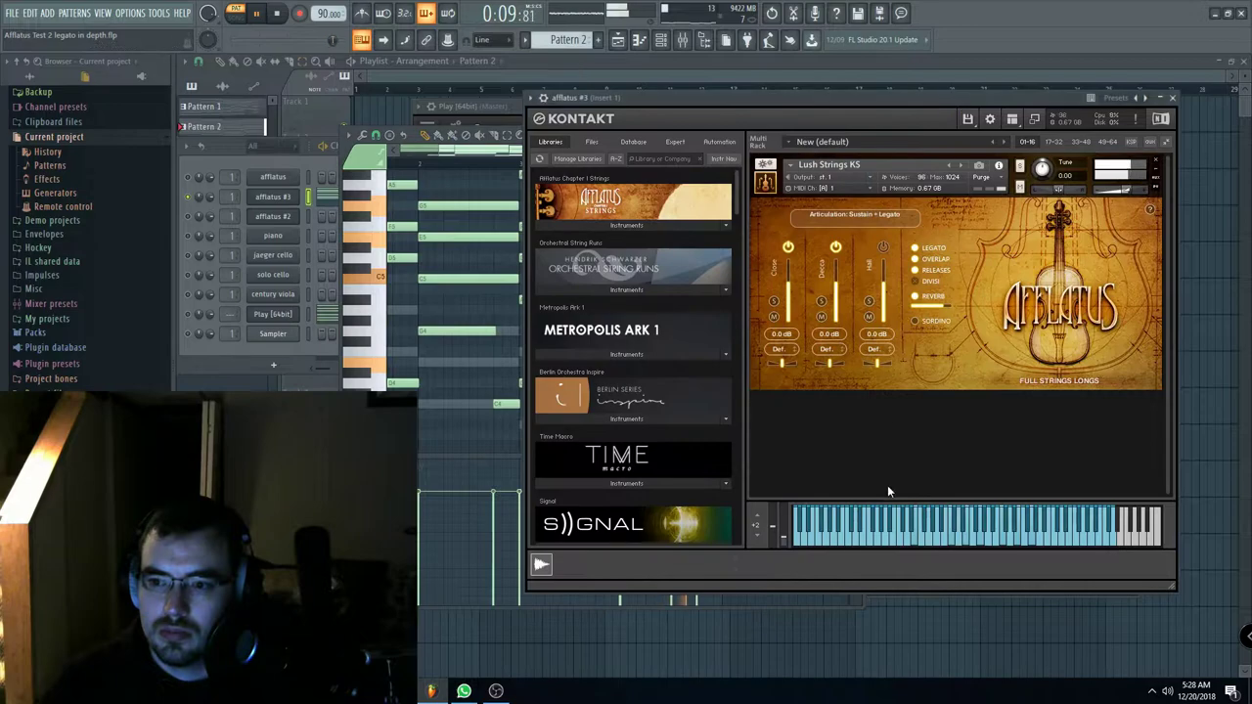
pyautogui.click(514, 203)
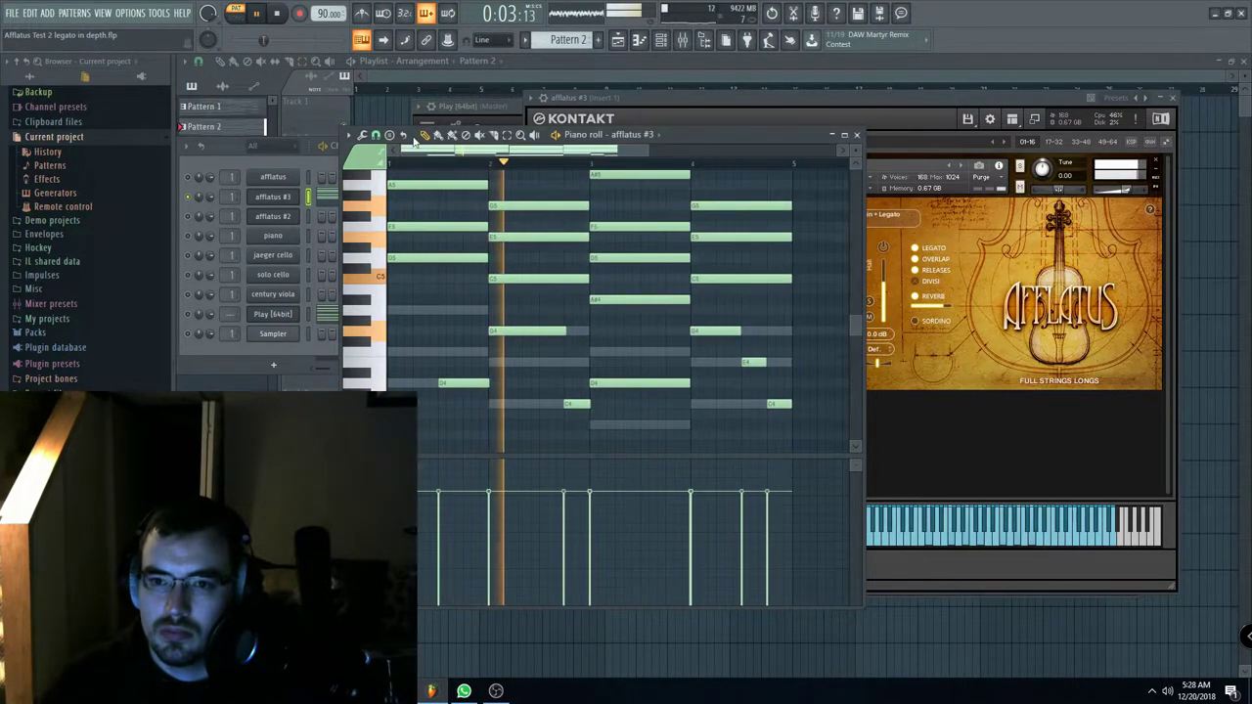
# Step: Add half-bar notes F4, C4 and A#3 at the starts of bars 1, 2 and 3, and stop playback
pyautogui.click(416, 353)
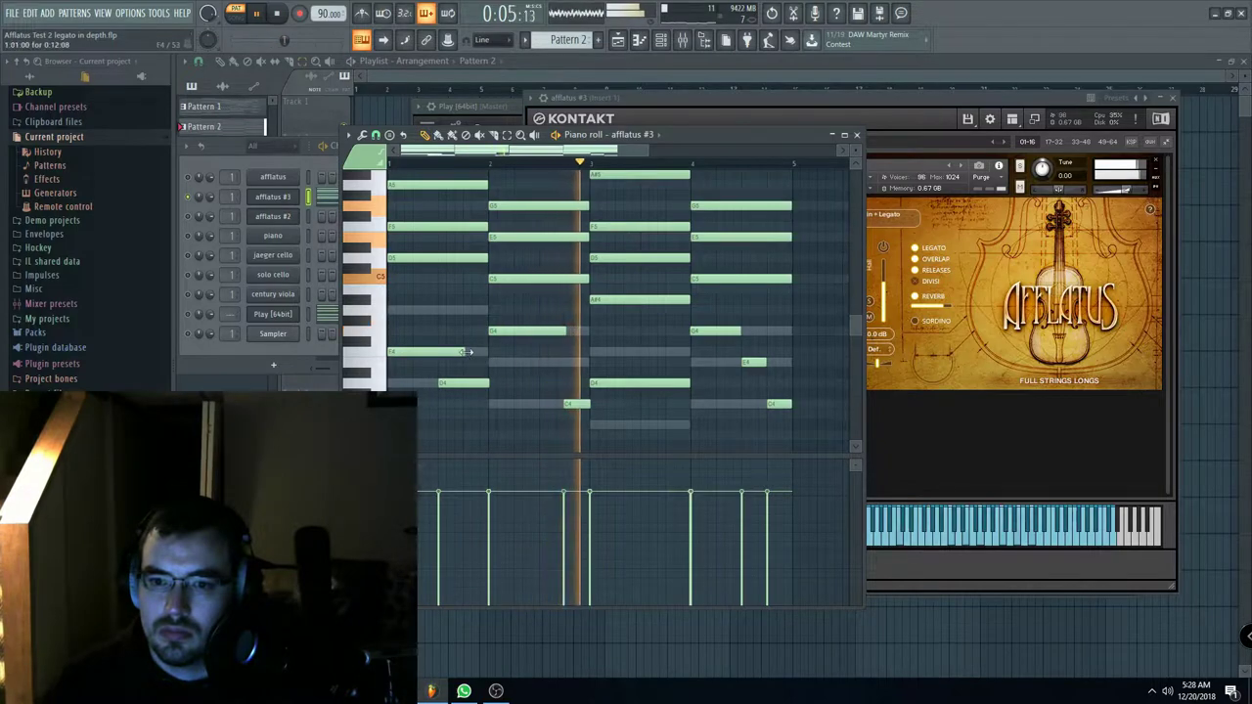
pyautogui.moveTo(640, 152); pyautogui.dragTo(316, 146)
pyautogui.scroll(2, 657, 395)
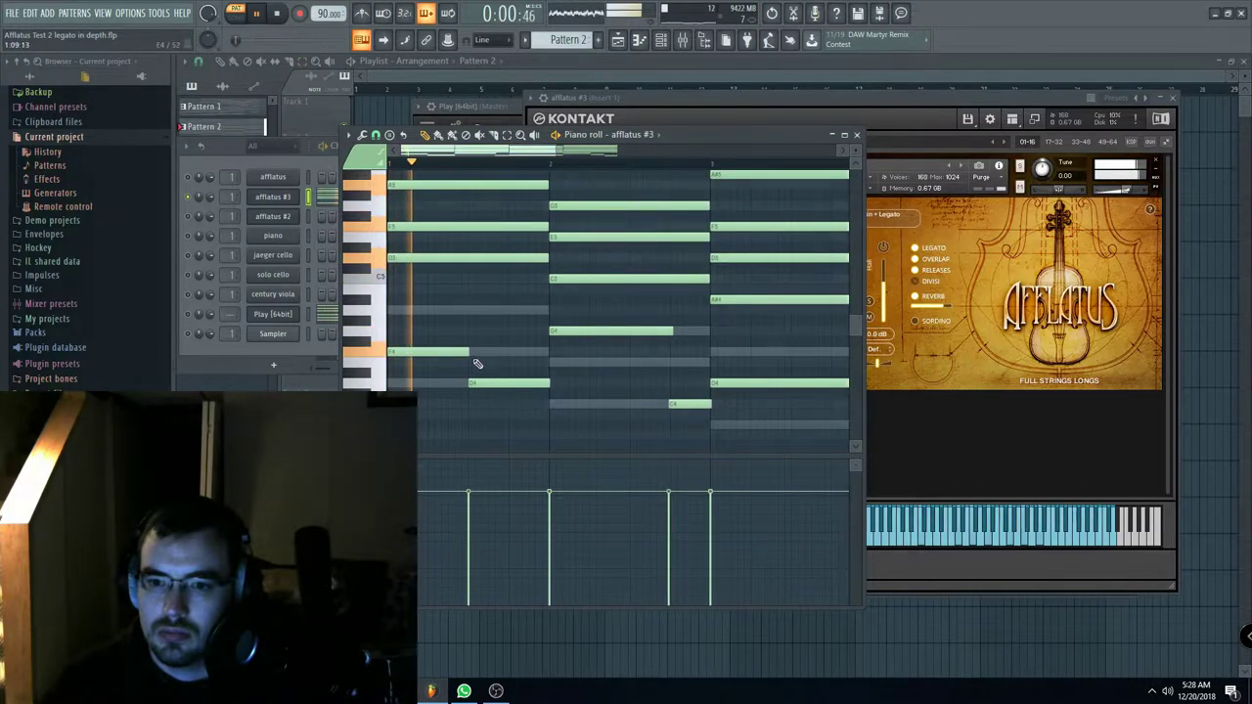
pyautogui.click(551, 404)
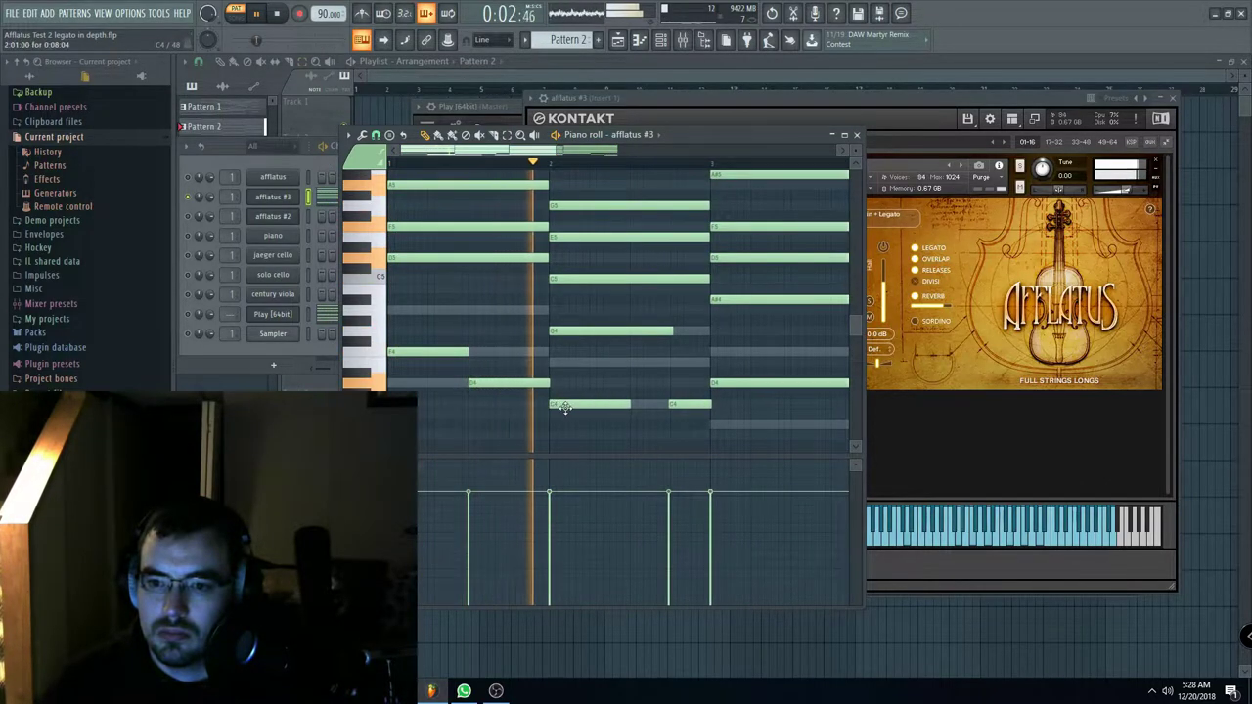
pyautogui.click(714, 425)
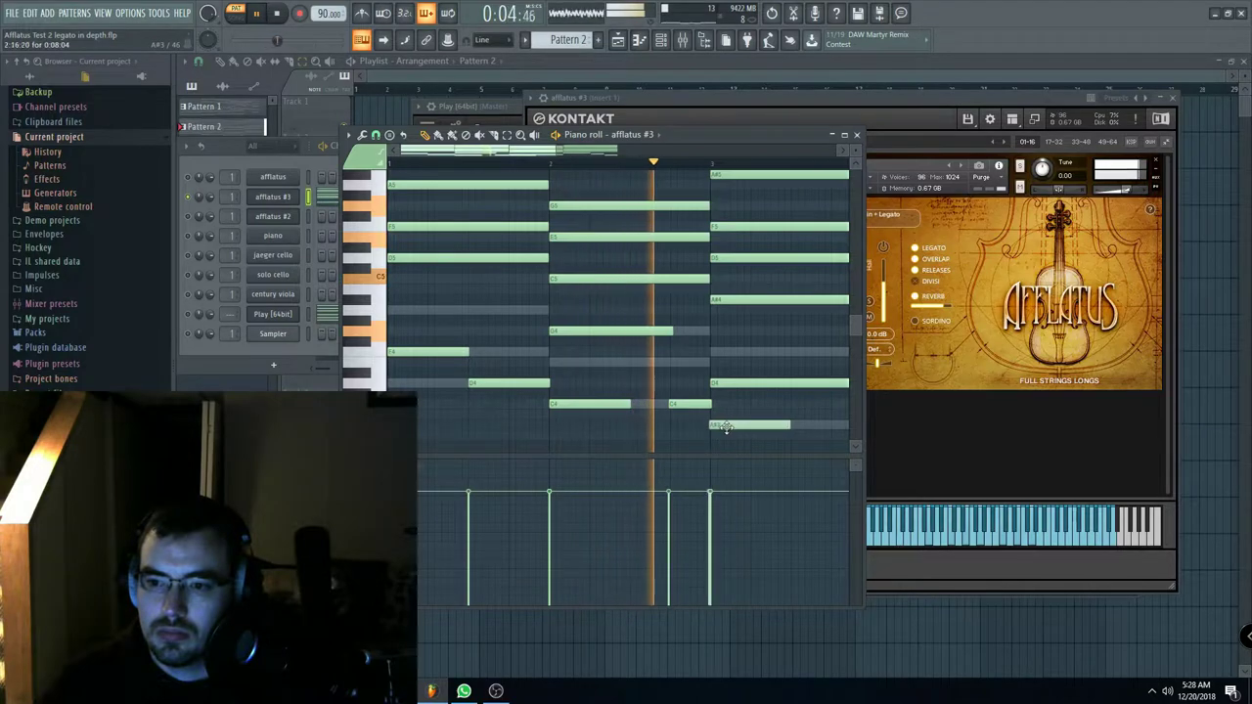
pyautogui.moveTo(556, 154); pyautogui.dragTo(566, 154)
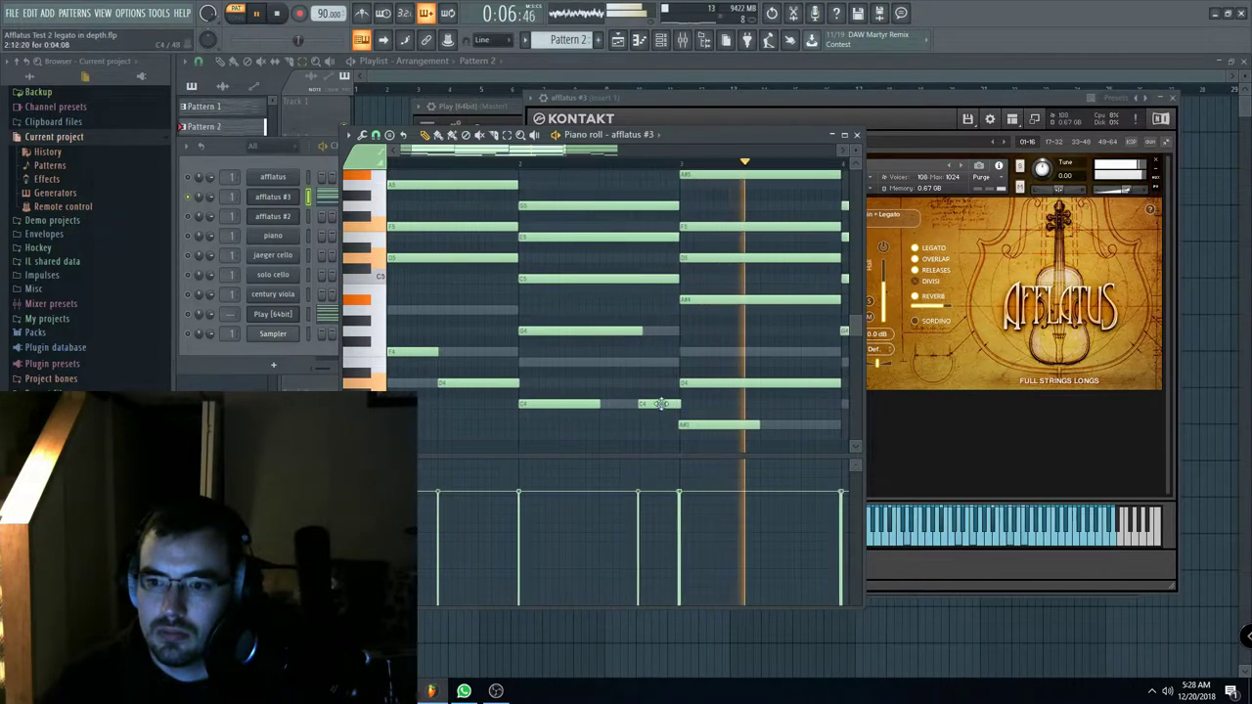
pyautogui.scroll(-2, 631, 440)
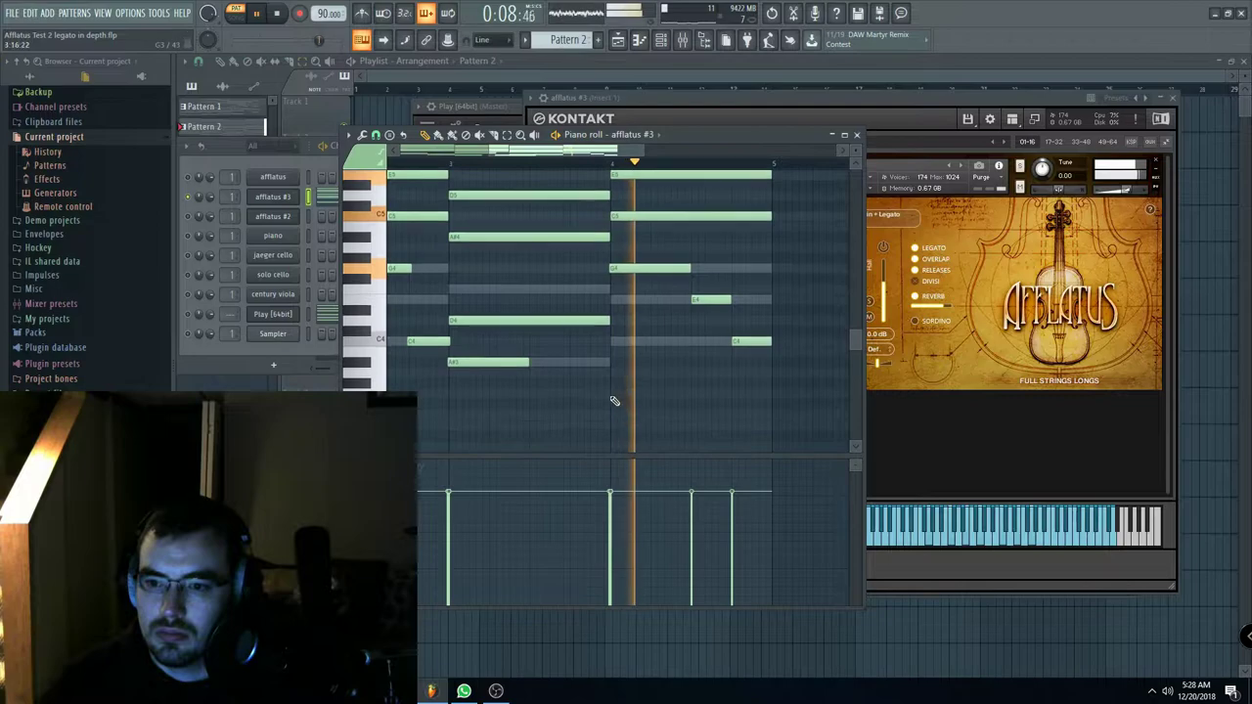
pyautogui.press('space')
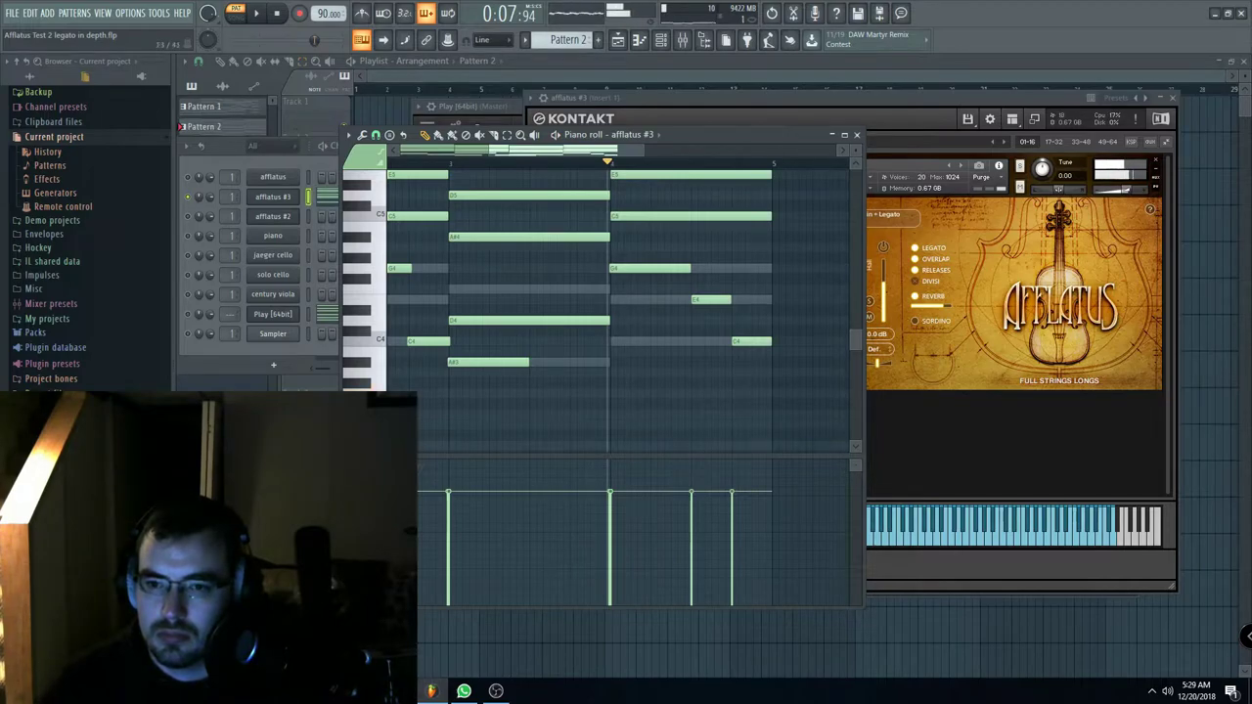
# Step: Play the fuller chords from the start and show the modulation wheel in the Lush Strings KS window
pyautogui.click(258, 14)
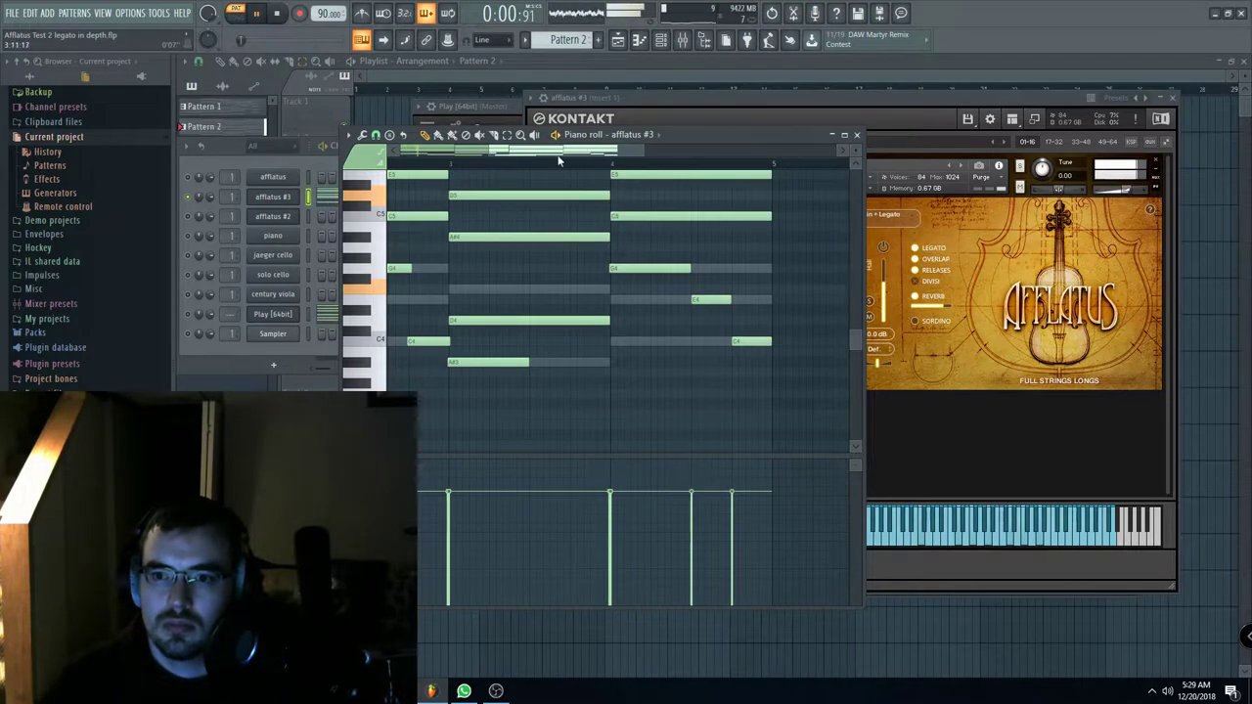
pyautogui.moveTo(559, 155); pyautogui.dragTo(470, 154)
pyautogui.click(870, 97)
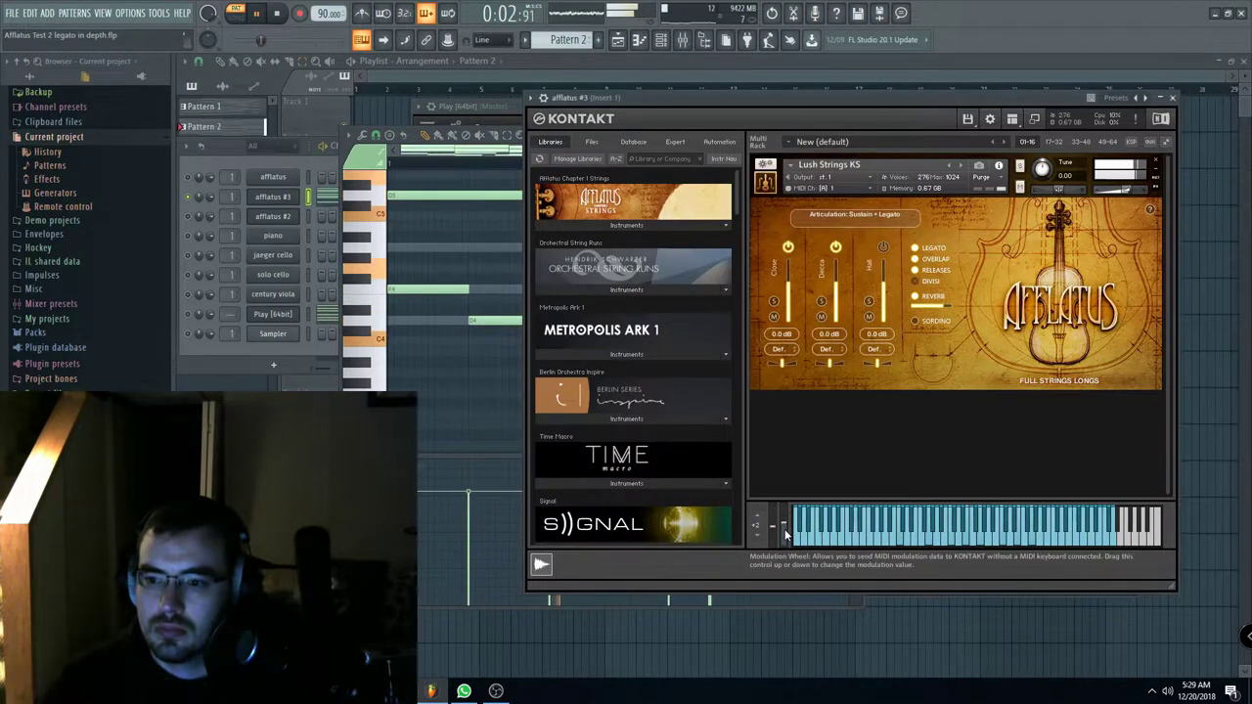
# Step: Find MIDI CC #1 (Modulation wheel) among the afflatus #3 parameters and show its events in the piano roll
pyautogui.click(463, 155)
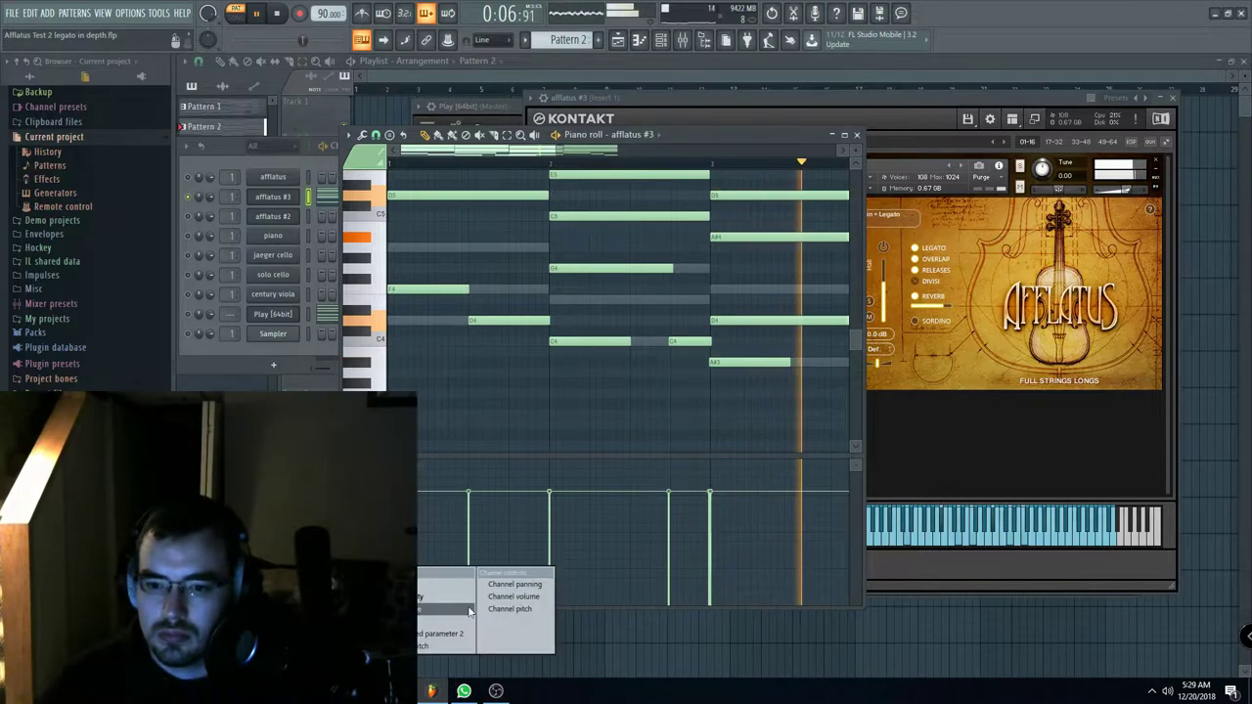
pyautogui.click(55, 192)
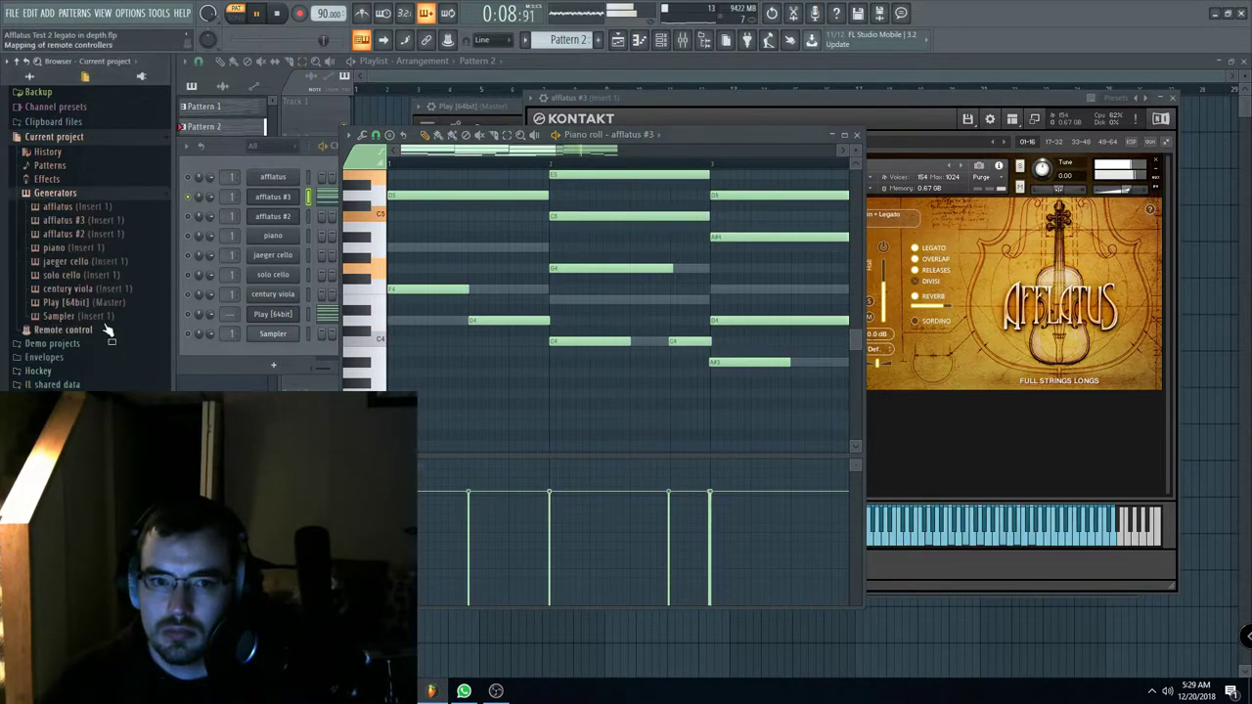
pyautogui.click(78, 220)
pyautogui.scroll(-15, 85, 235)
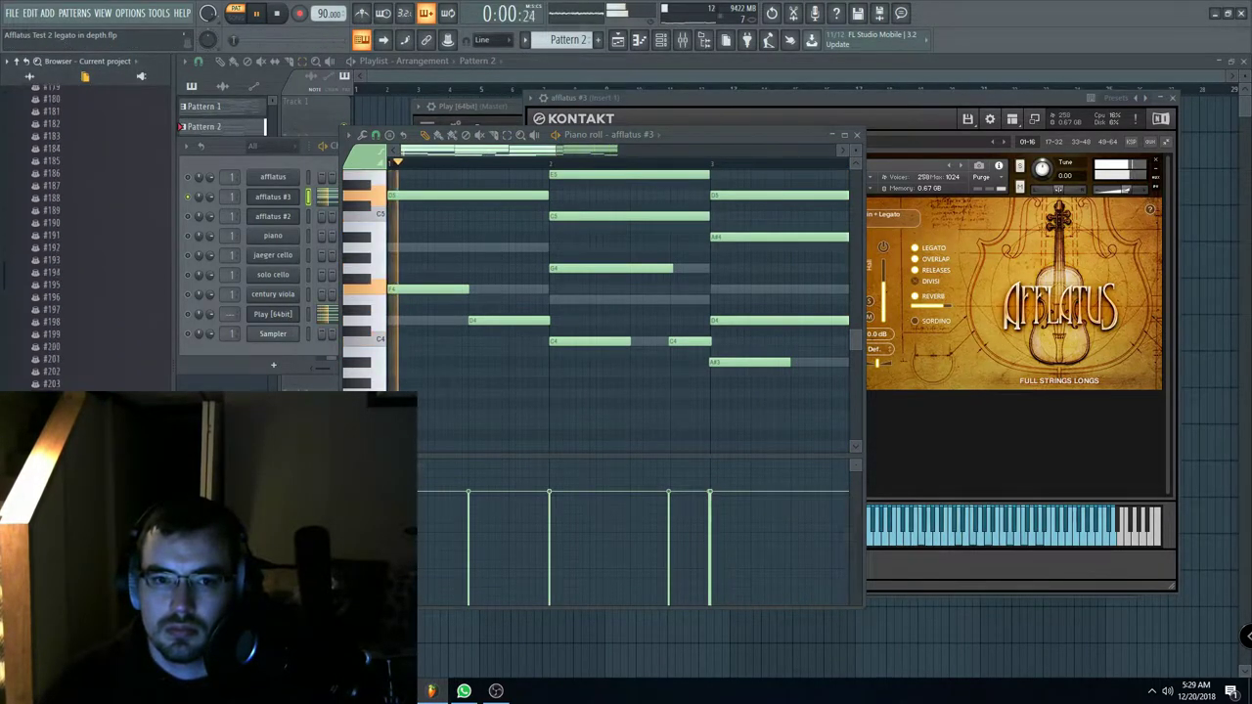
pyautogui.scroll(-20, 86, 235)
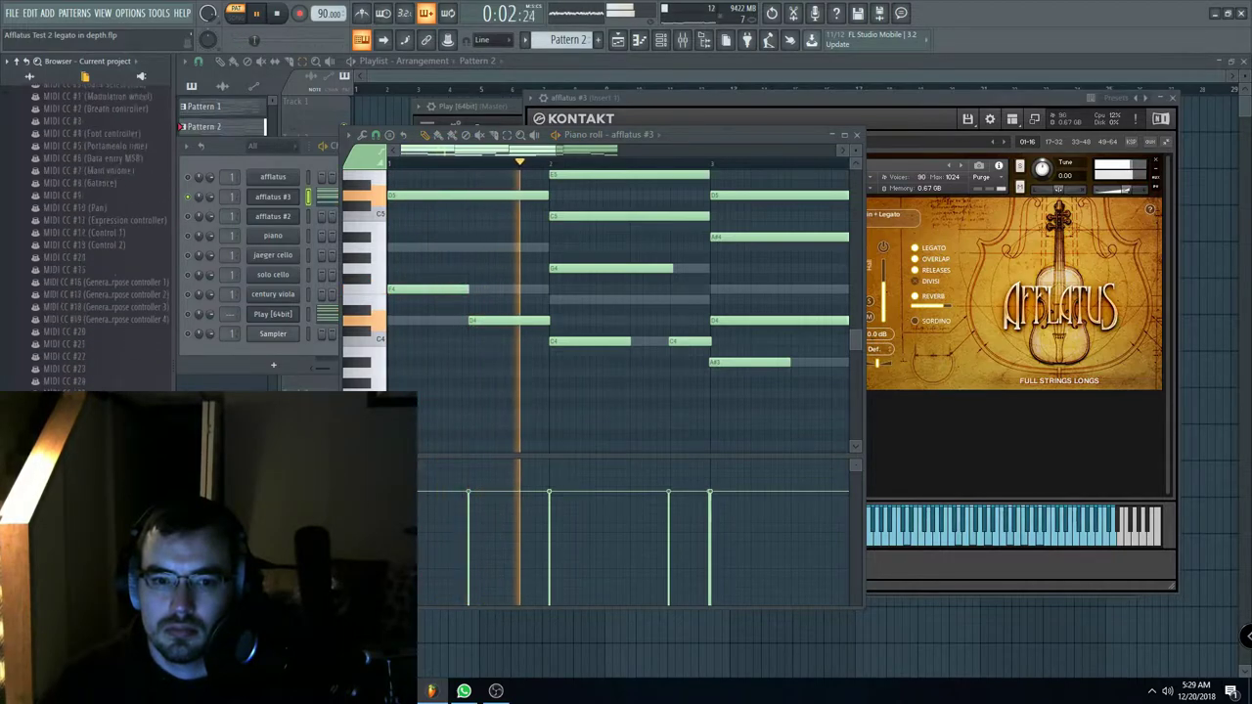
pyautogui.rightClick(83, 419)
pyautogui.click(127, 443)
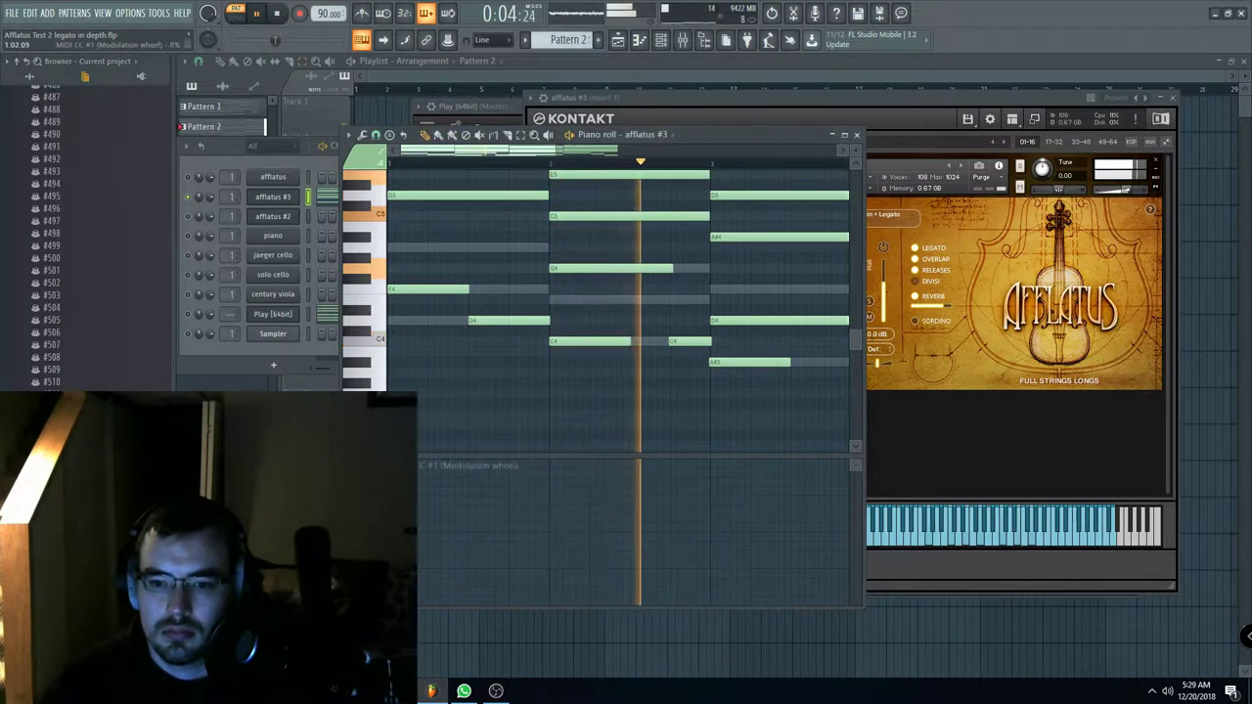
# Step: Set a low flat modulation level, then draw a swell over bar 2 and a longer one across bars 3 and 4
pyautogui.click(390, 590)
pyautogui.click(270, 15)
pyautogui.click(270, 15)
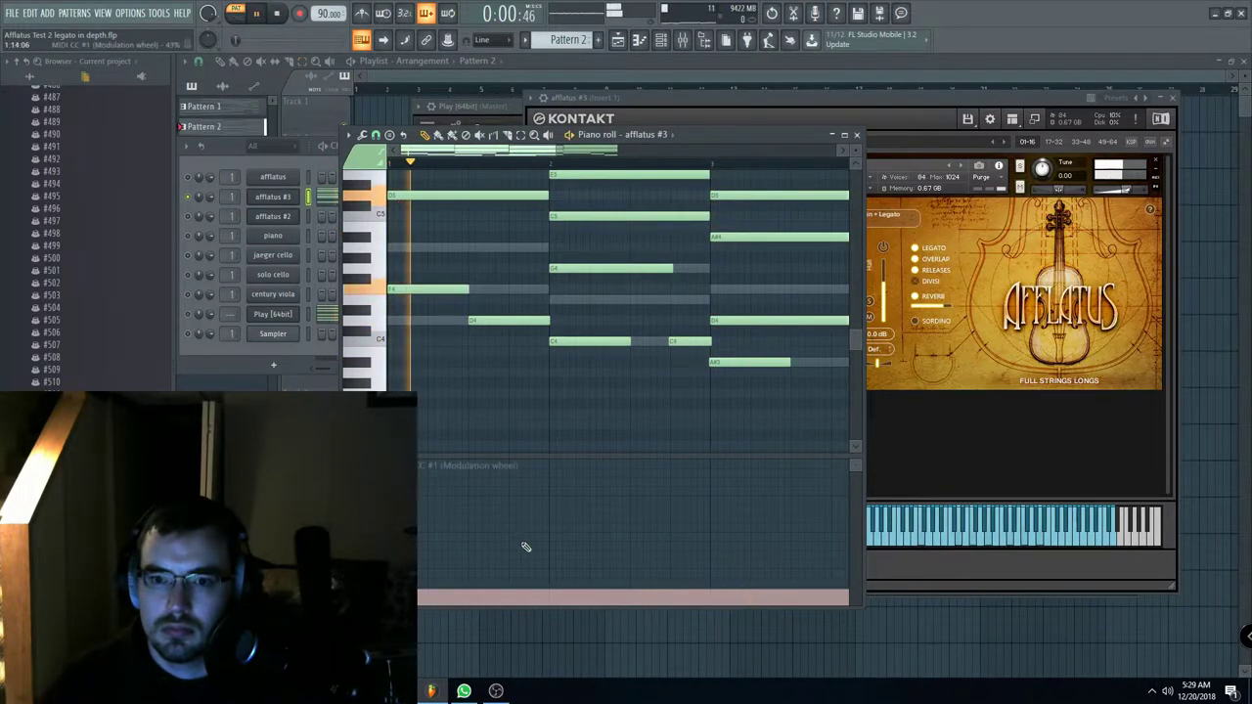
pyautogui.moveTo(514, 589)
pyautogui.mouseDown()
pyautogui.moveTo(606, 574)
pyautogui.moveTo(639, 584)
pyautogui.mouseUp()
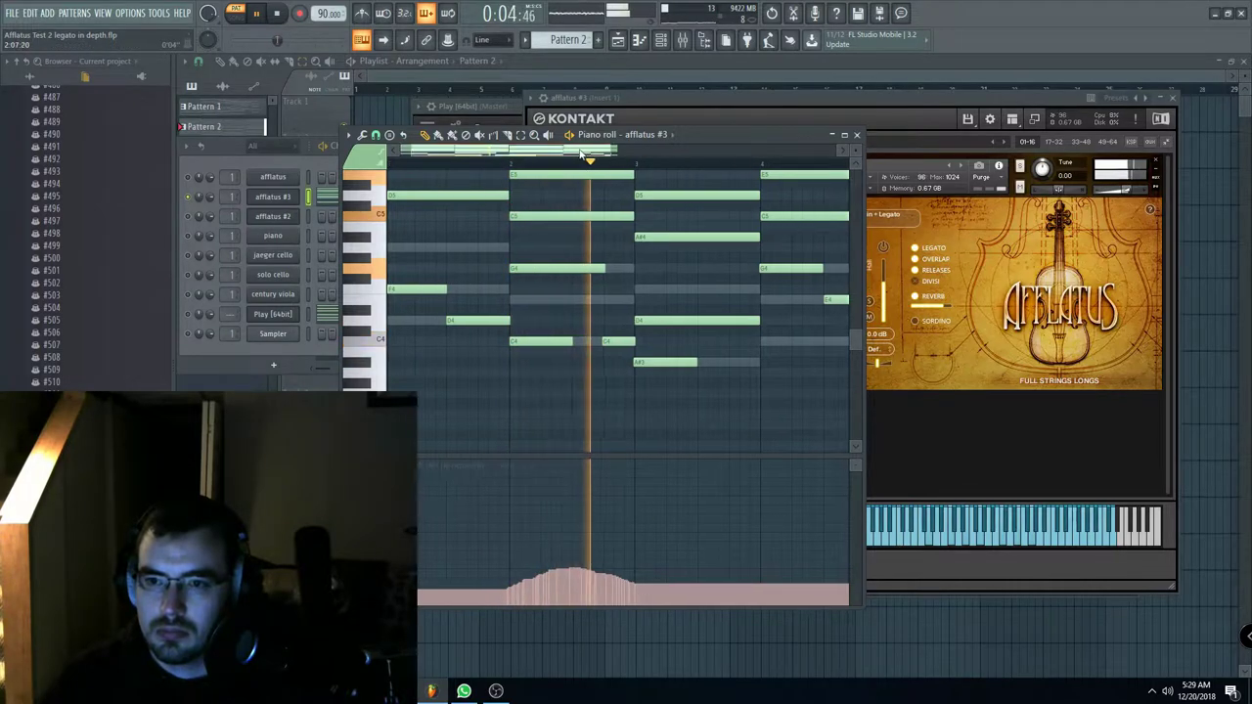
pyautogui.moveTo(502, 587)
pyautogui.mouseDown()
pyautogui.moveTo(631, 565)
pyautogui.moveTo(770, 602)
pyautogui.mouseUp()
pyautogui.moveTo(603, 153); pyautogui.dragTo(396, 150)
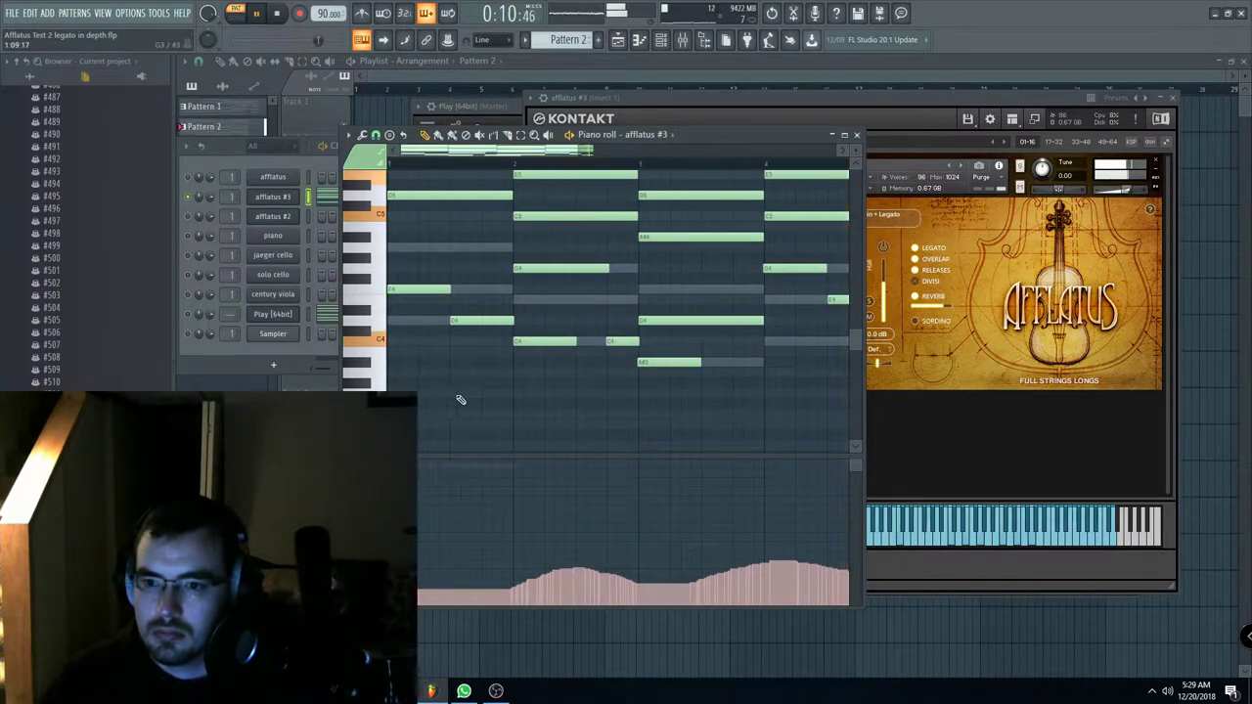
pyautogui.scroll(-6, 512, 441)
pyautogui.scroll(-3, 526, 441)
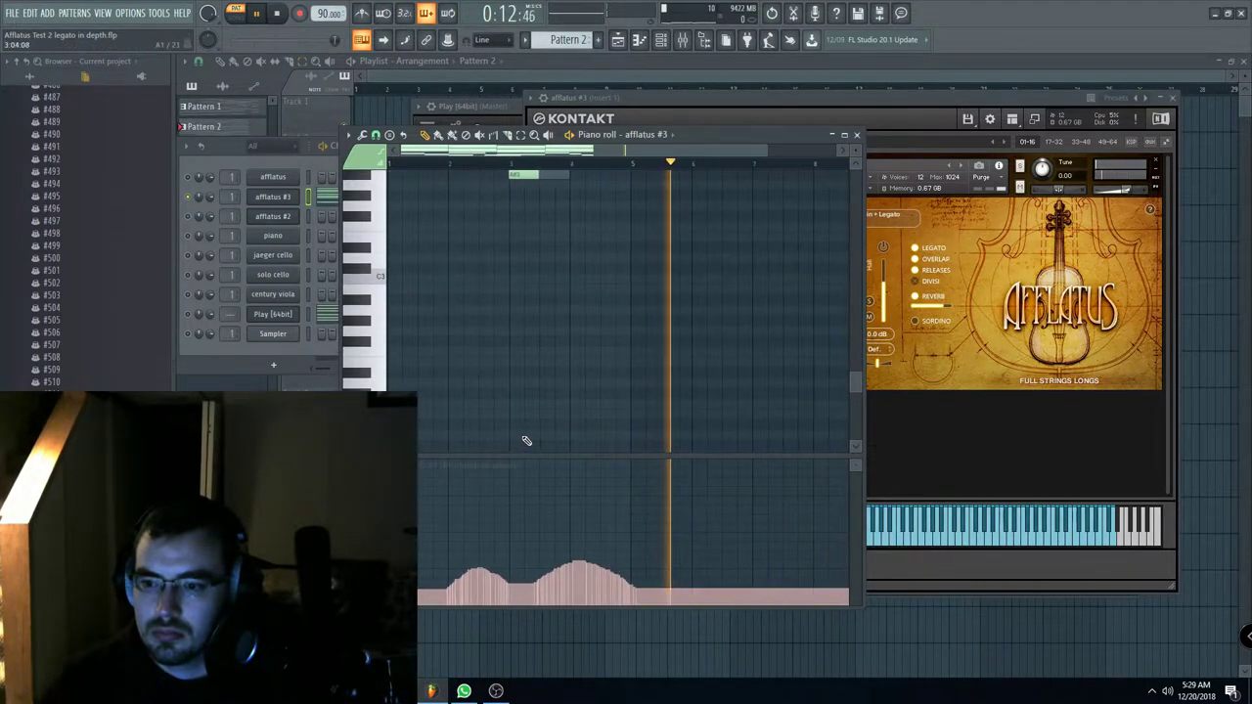
# Step: Restart playback and redraw the modulation with a gentler bar 2 swell falling low before rising smoothly through bar 3
pyautogui.click(284, 15)
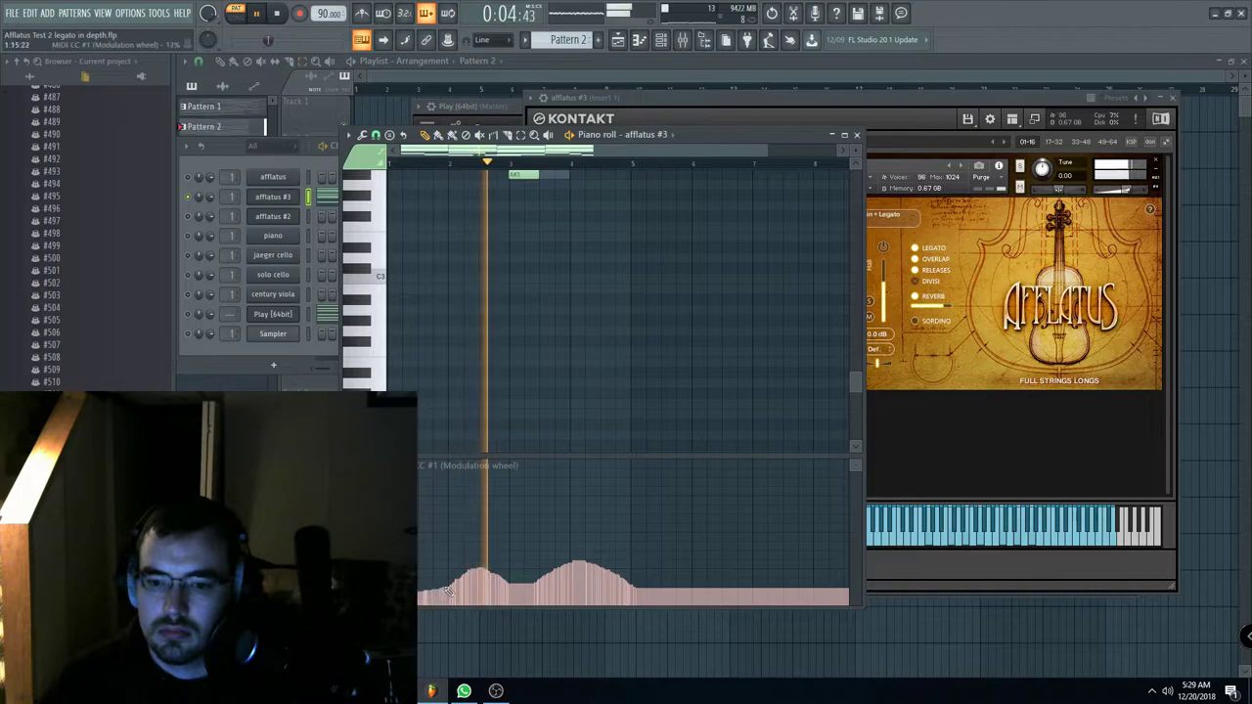
pyautogui.click(279, 13)
pyautogui.scroll(1, 422, 510)
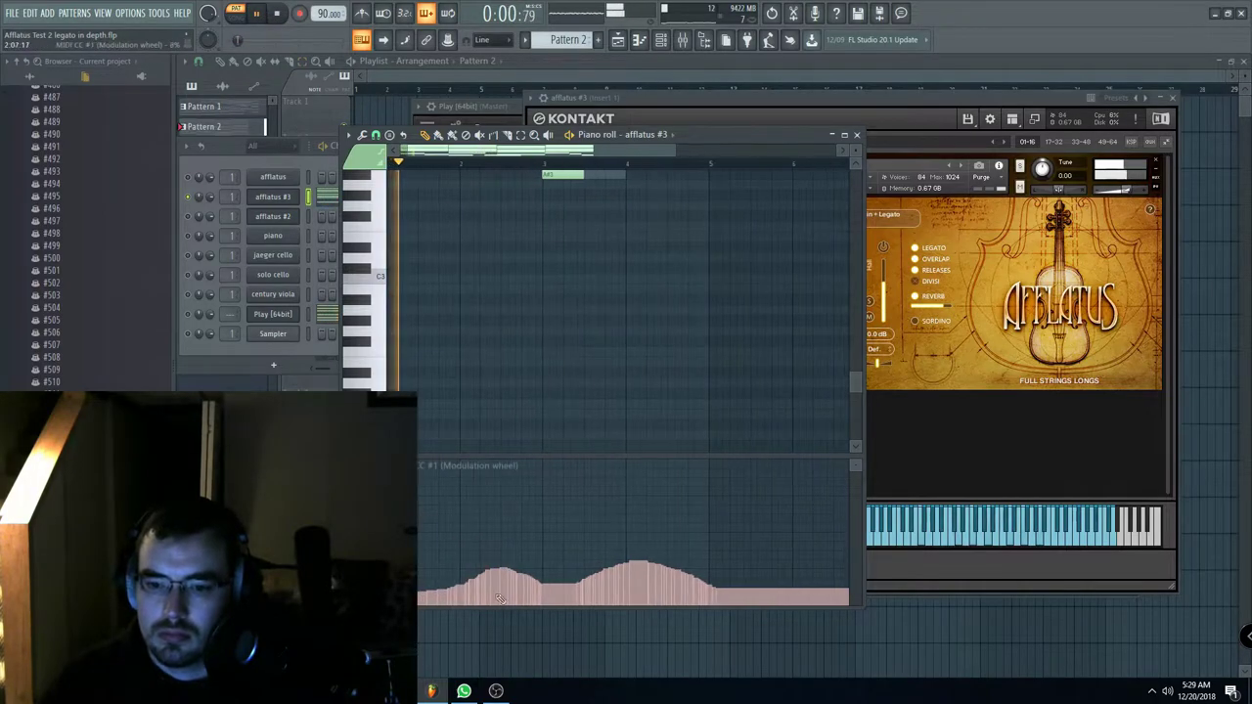
pyautogui.moveTo(446, 589)
pyautogui.mouseDown()
pyautogui.moveTo(470, 581)
pyautogui.moveTo(551, 601)
pyautogui.mouseUp()
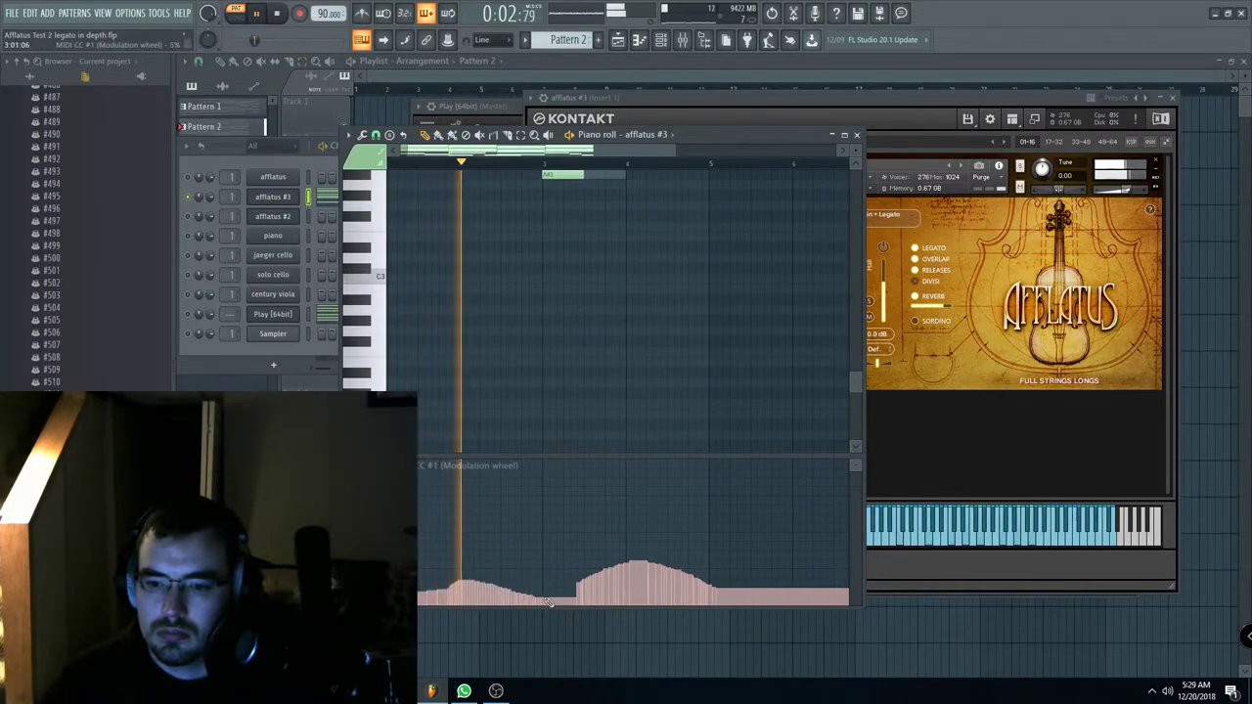
pyautogui.moveTo(611, 151); pyautogui.dragTo(625, 151)
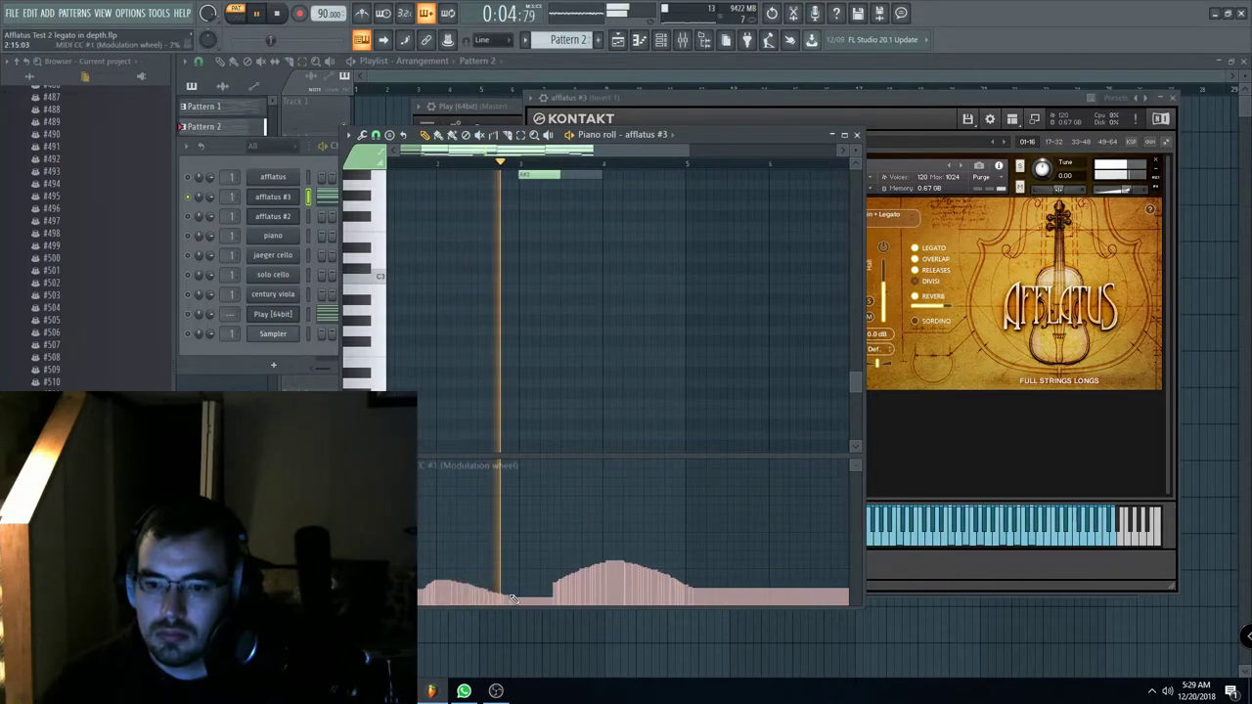
pyautogui.moveTo(663, 150); pyautogui.dragTo(697, 151)
pyautogui.scroll(3, 580, 423)
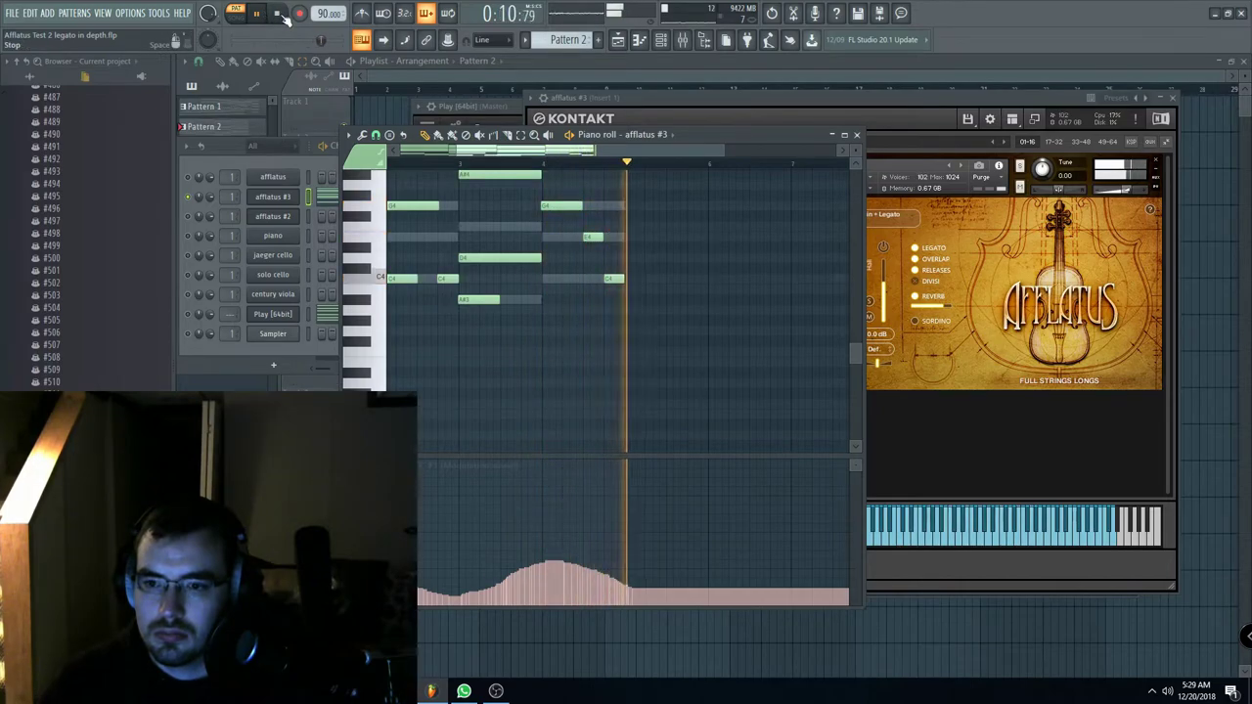
# Step: Redraw the modulation at a higher level, dipping in bar 3 and rising to maximum by the end of bar 4, and stop playback
pyautogui.moveTo(420, 536)
pyautogui.mouseDown()
pyautogui.moveTo(624, 539)
pyautogui.moveTo(771, 453)
pyautogui.moveTo(722, 437)
pyautogui.mouseUp()
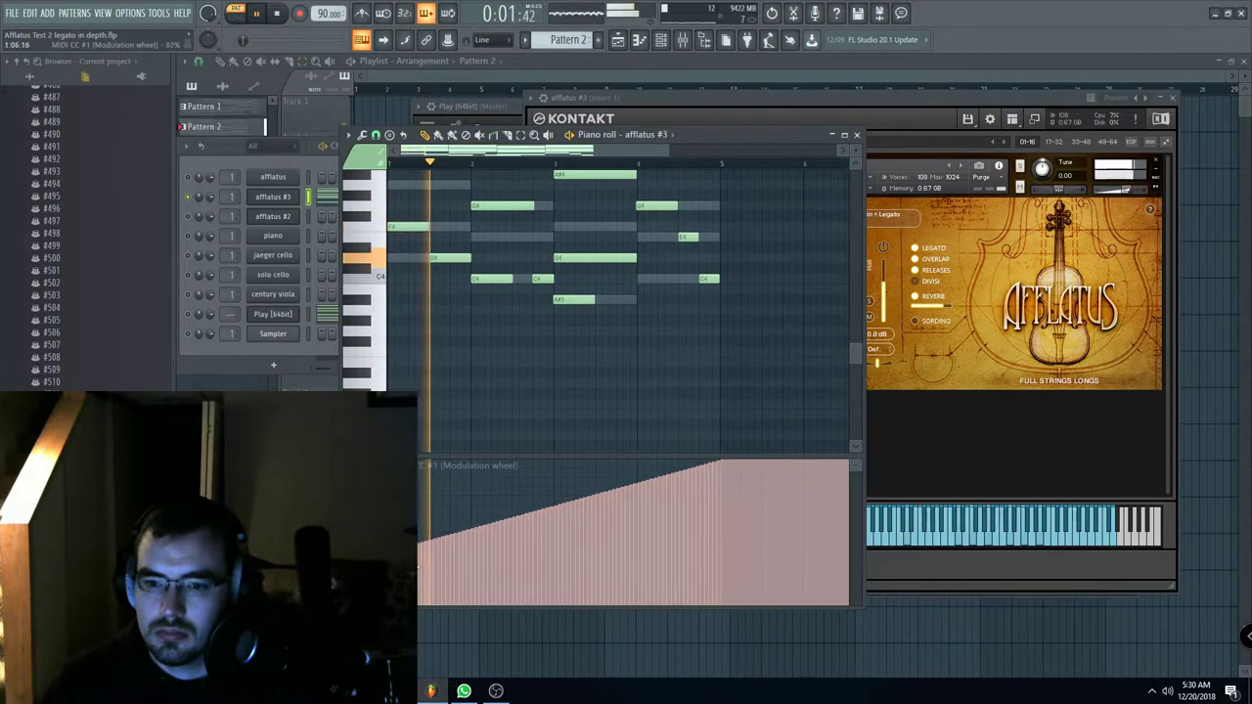
pyautogui.moveTo(419, 539)
pyautogui.mouseDown()
pyautogui.moveTo(610, 544)
pyautogui.moveTo(673, 521)
pyautogui.moveTo(718, 458)
pyautogui.mouseUp()
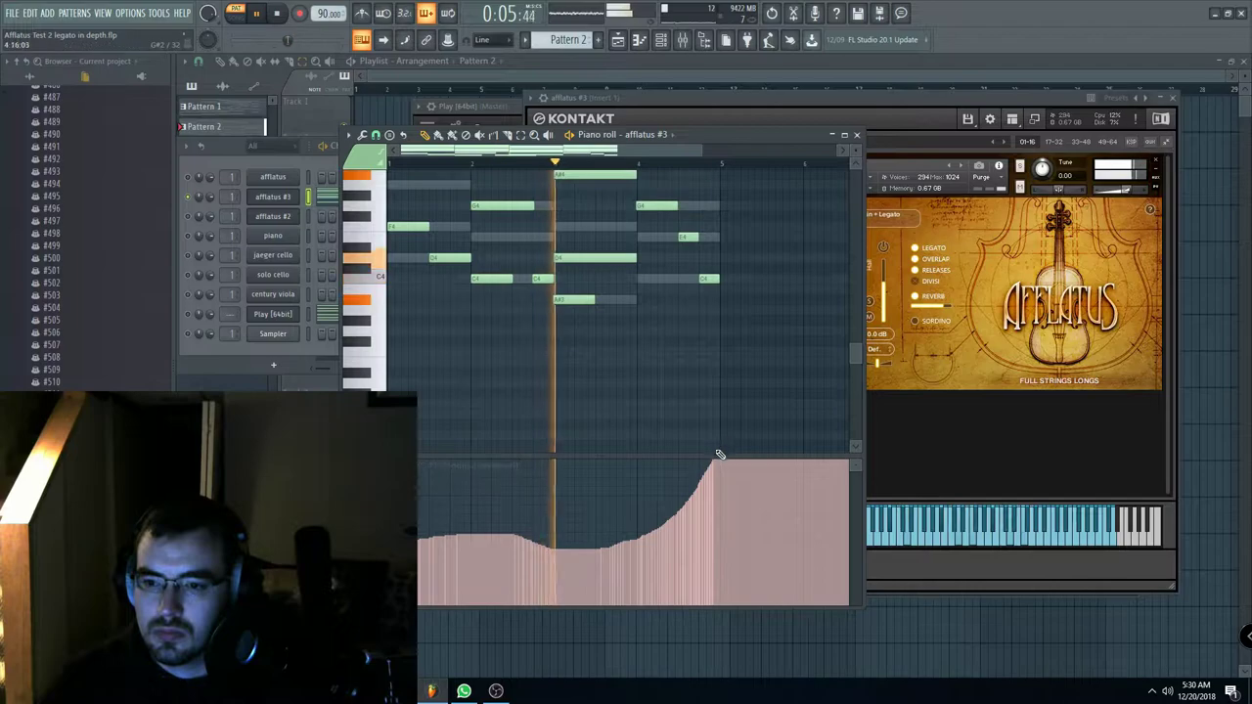
pyautogui.scroll(3, 711, 485)
pyautogui.scroll(-3, 710, 486)
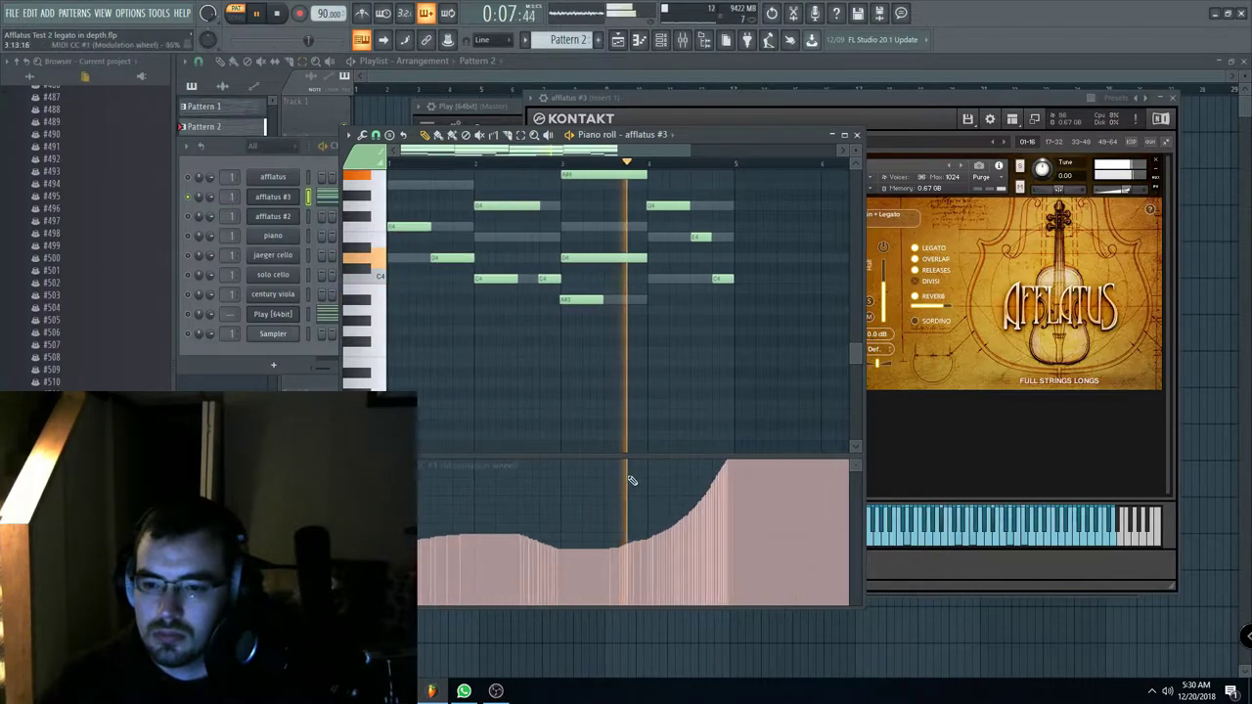
pyautogui.click(279, 15)
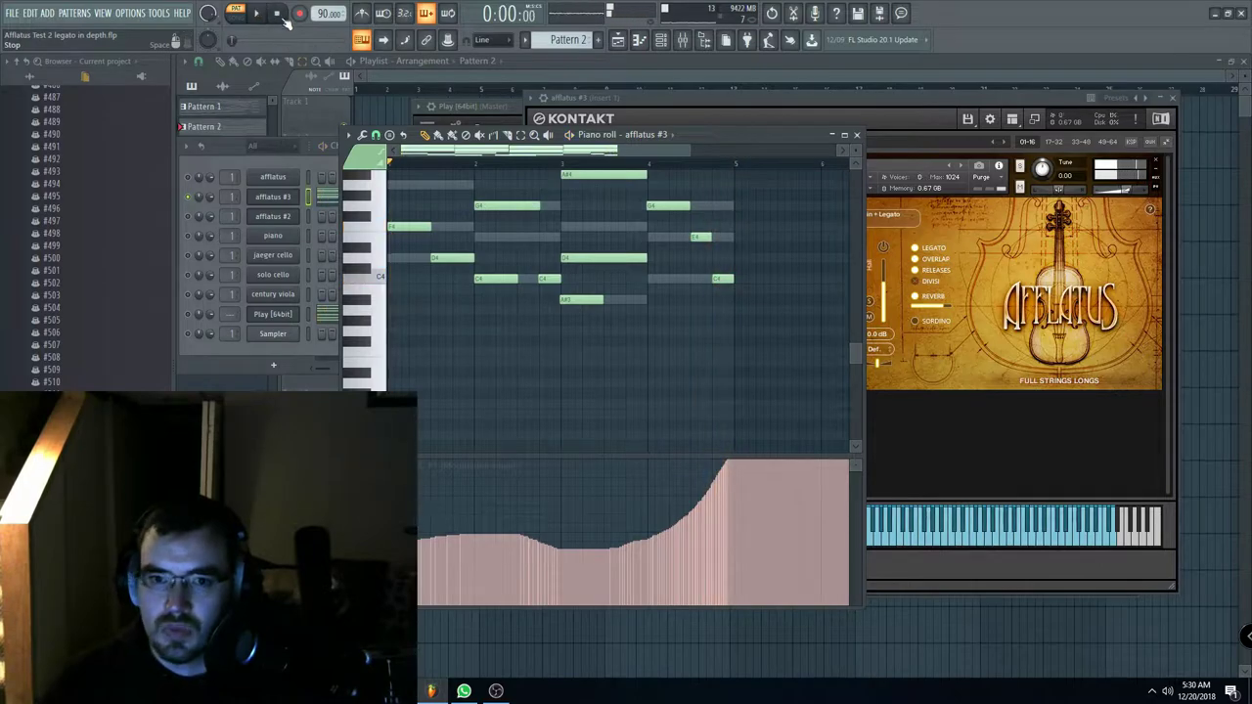
# Step: Move the channel rack into view, open the afflatus #3 instrument and load the Minimalist Strings Legato patch
pyautogui.click(185, 168)
pyautogui.moveTo(388, 149); pyautogui.dragTo(472, 159)
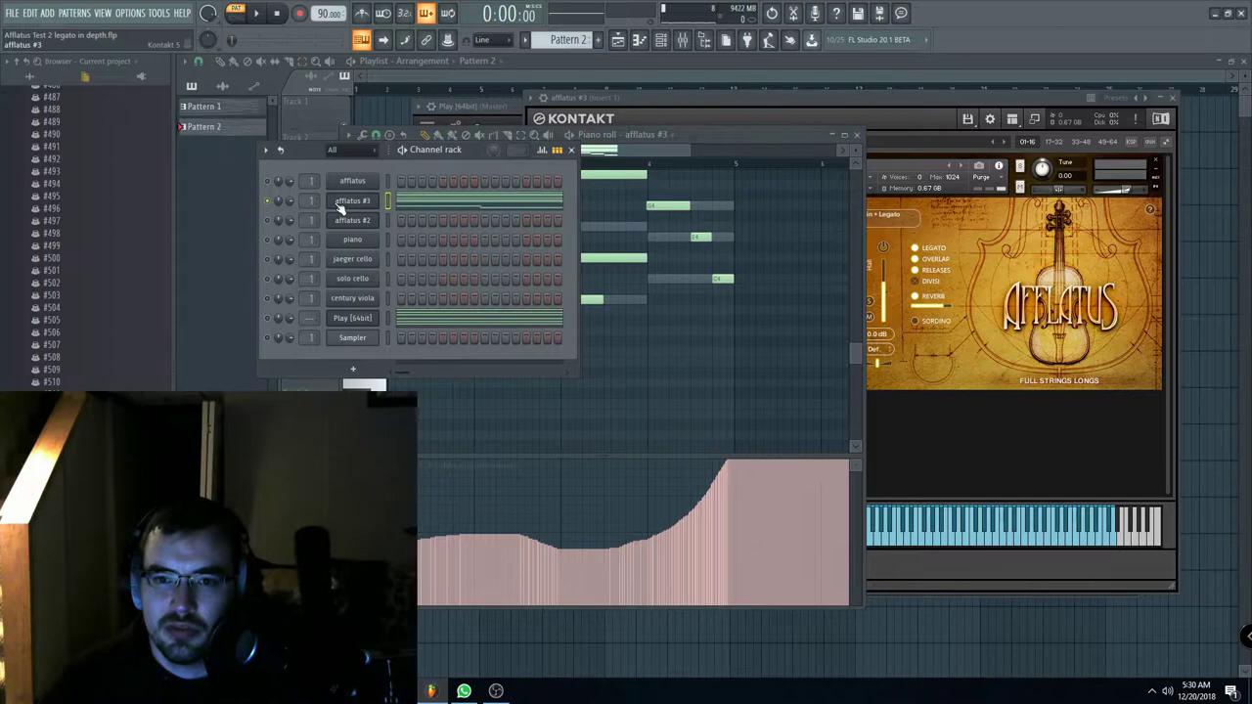
pyautogui.click(370, 206)
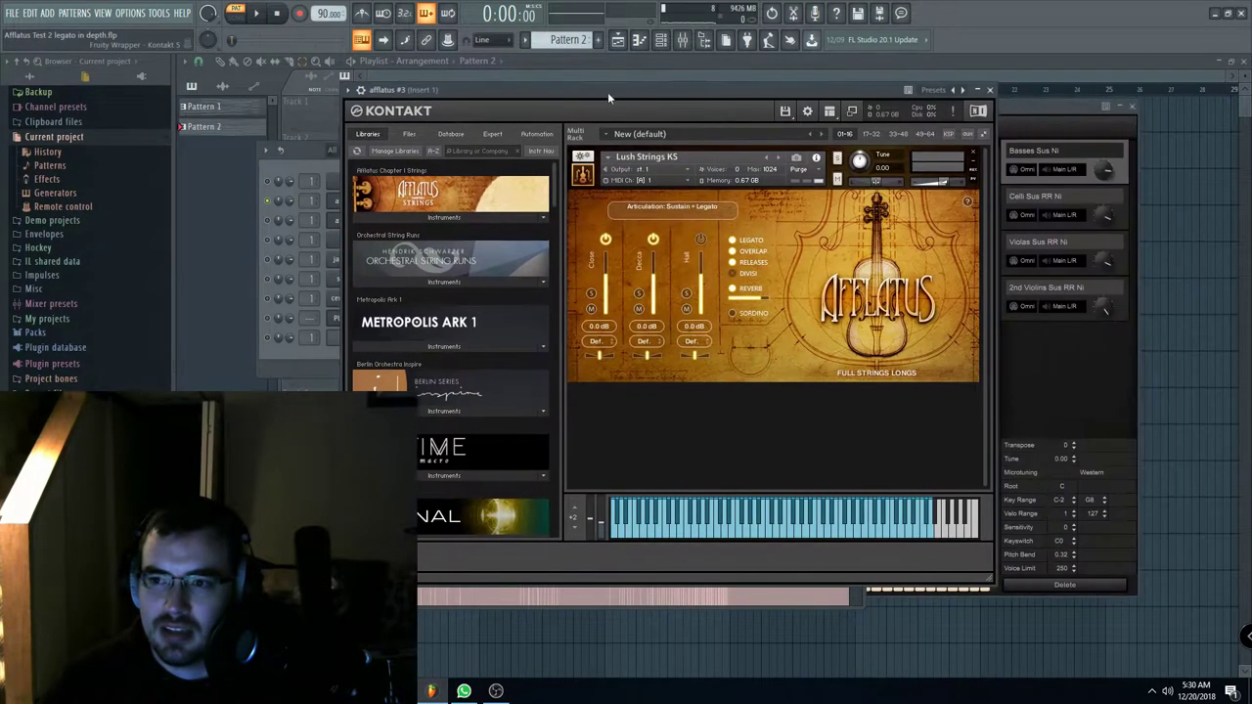
pyautogui.click(778, 156)
# Step: Reopen the afflatus #3 piano roll with its modulation wheel events and play the chords with the new patch
pyautogui.click(271, 172)
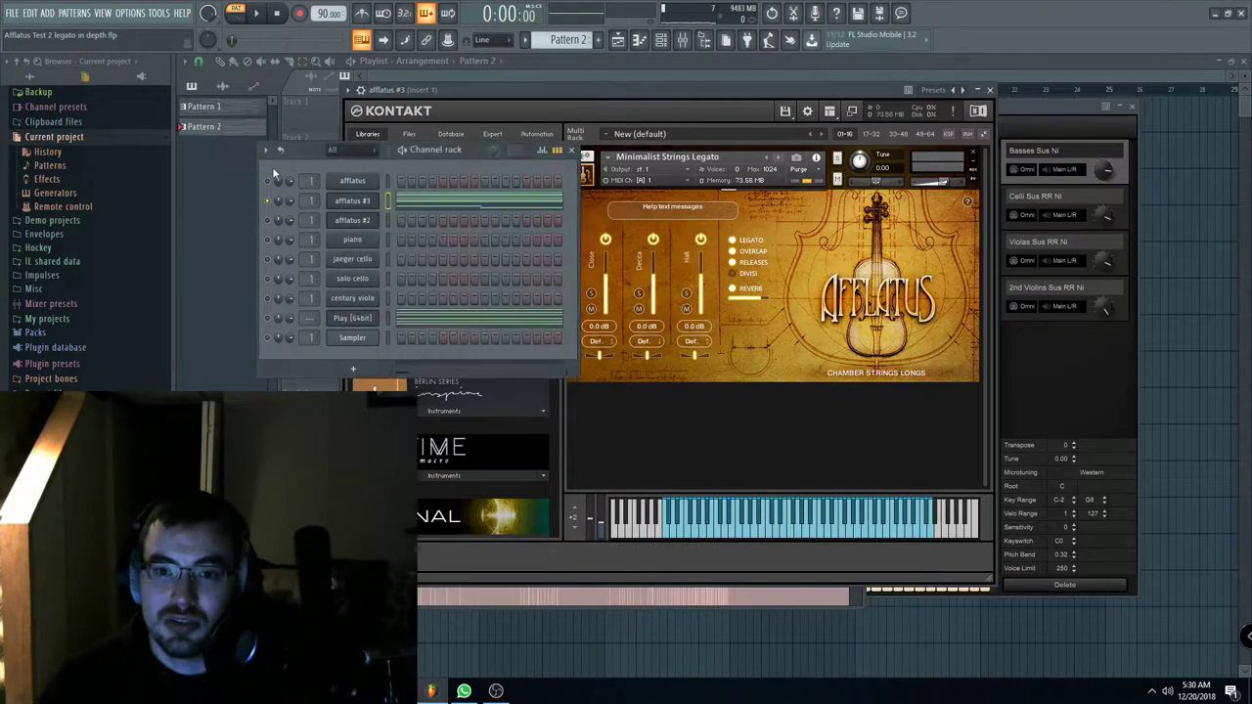
pyautogui.click(419, 203)
pyautogui.click(420, 204)
pyautogui.rightClick(367, 564)
pyautogui.click(519, 633)
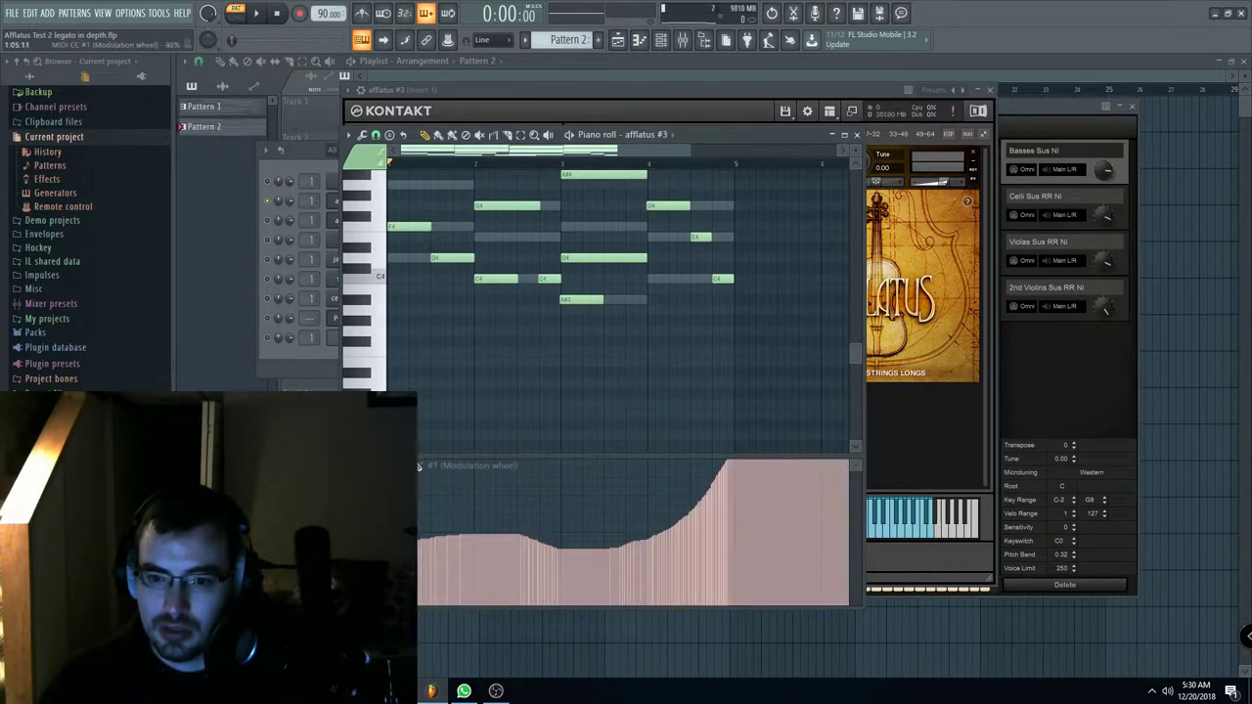
pyautogui.click(257, 15)
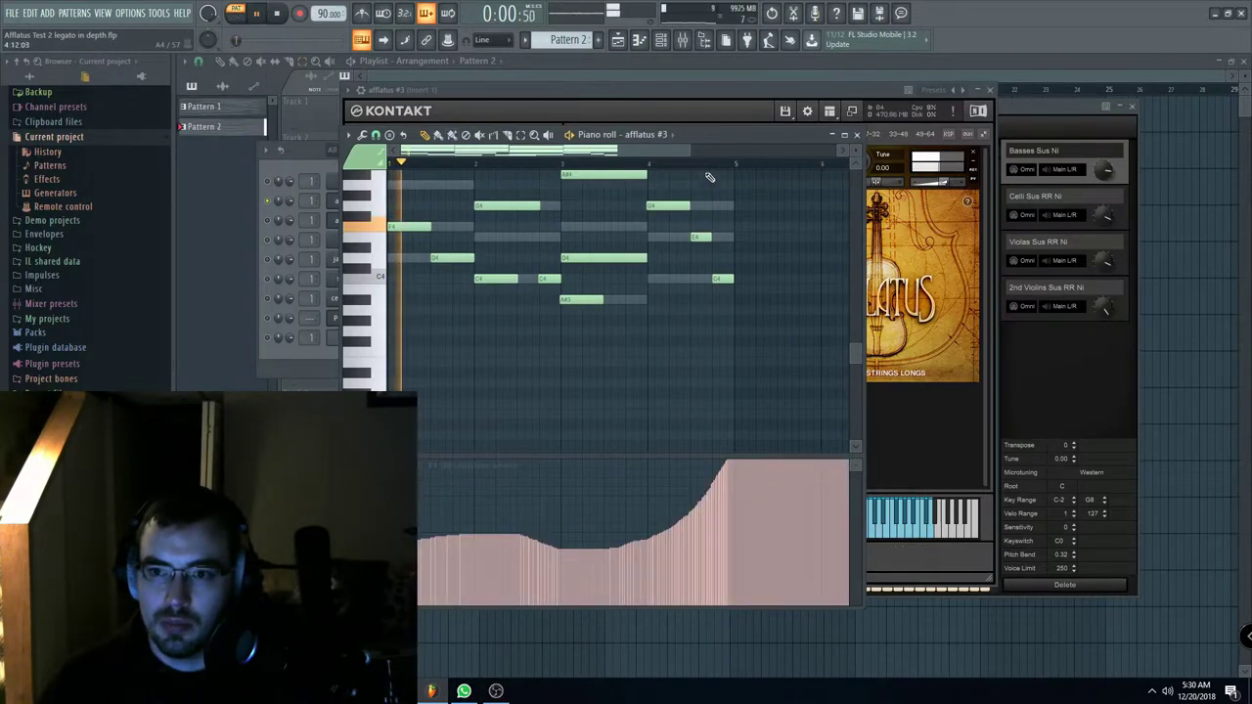
# Step: Reopen the afflatus #3 piano roll, play the pattern and lengthen the low A#3 note to fill bar 3
pyautogui.click(684, 89)
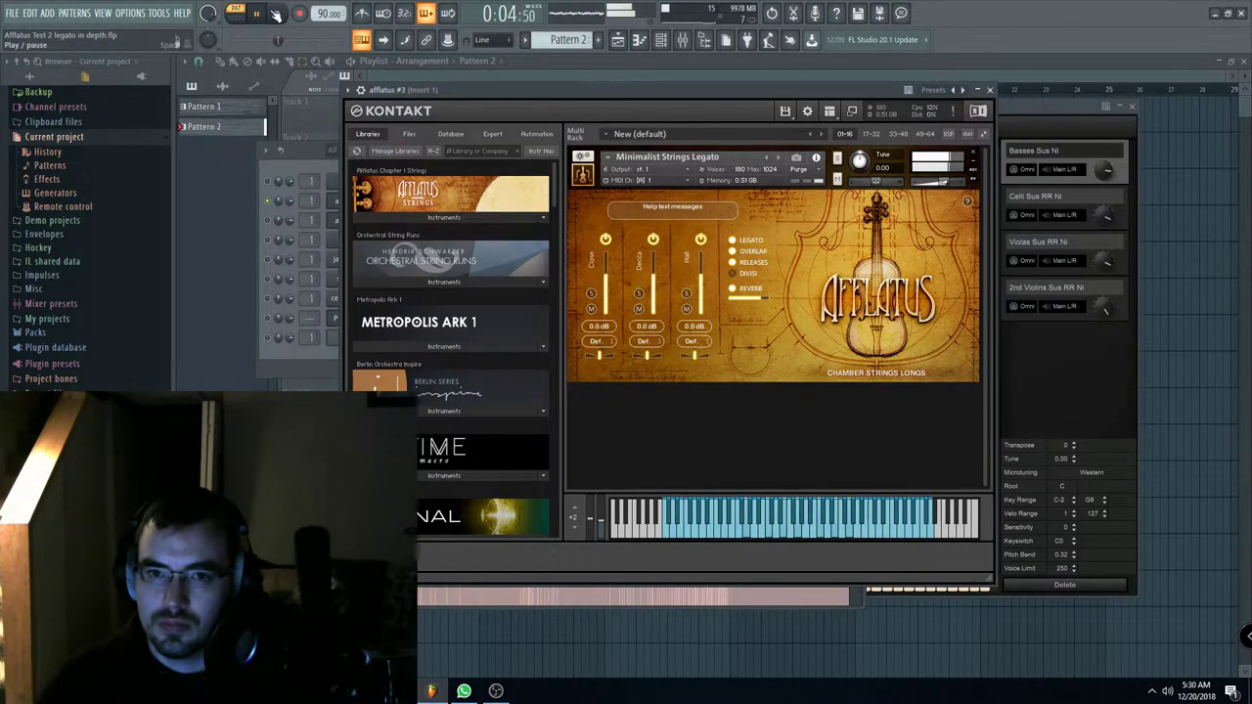
pyautogui.click(282, 172)
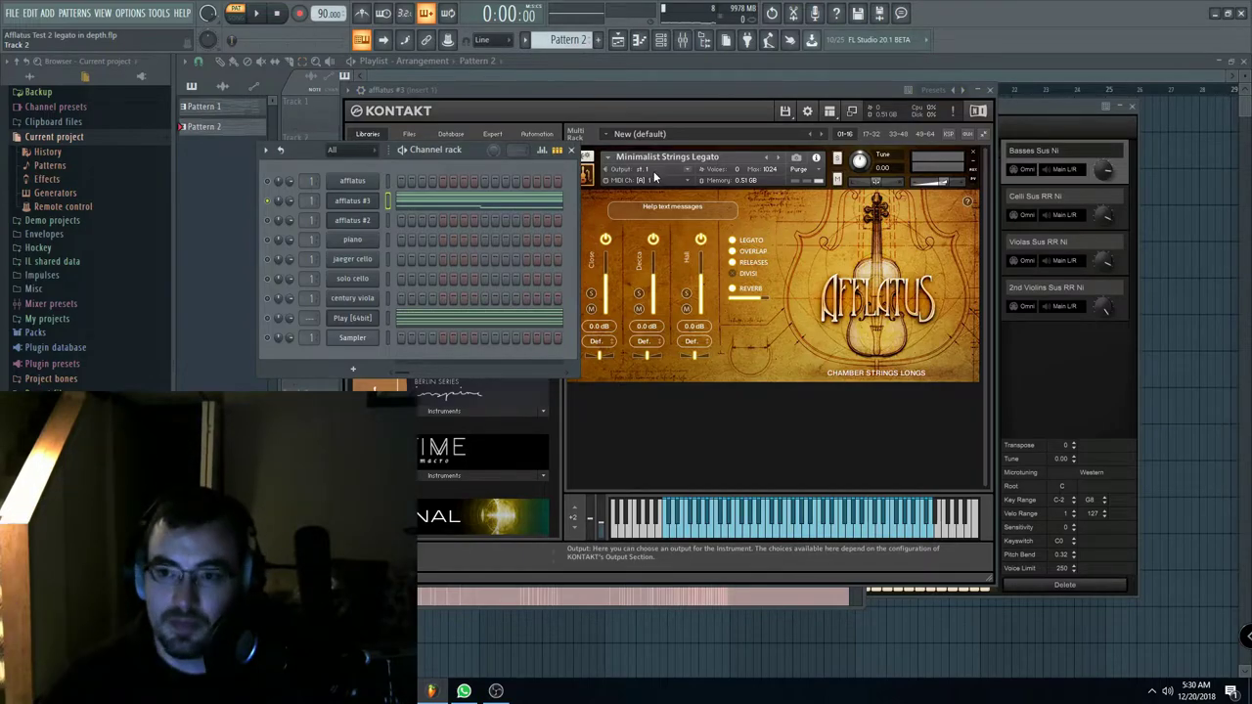
pyautogui.click(437, 198)
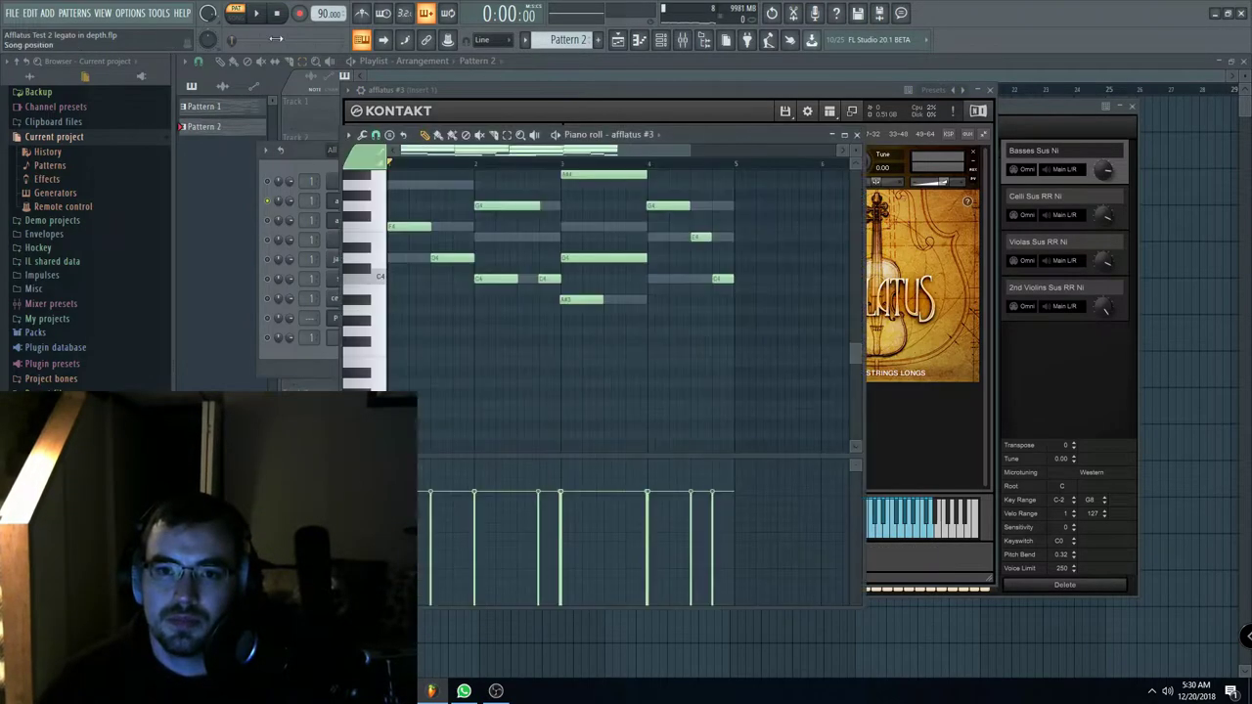
pyautogui.scroll(2, 453, 274)
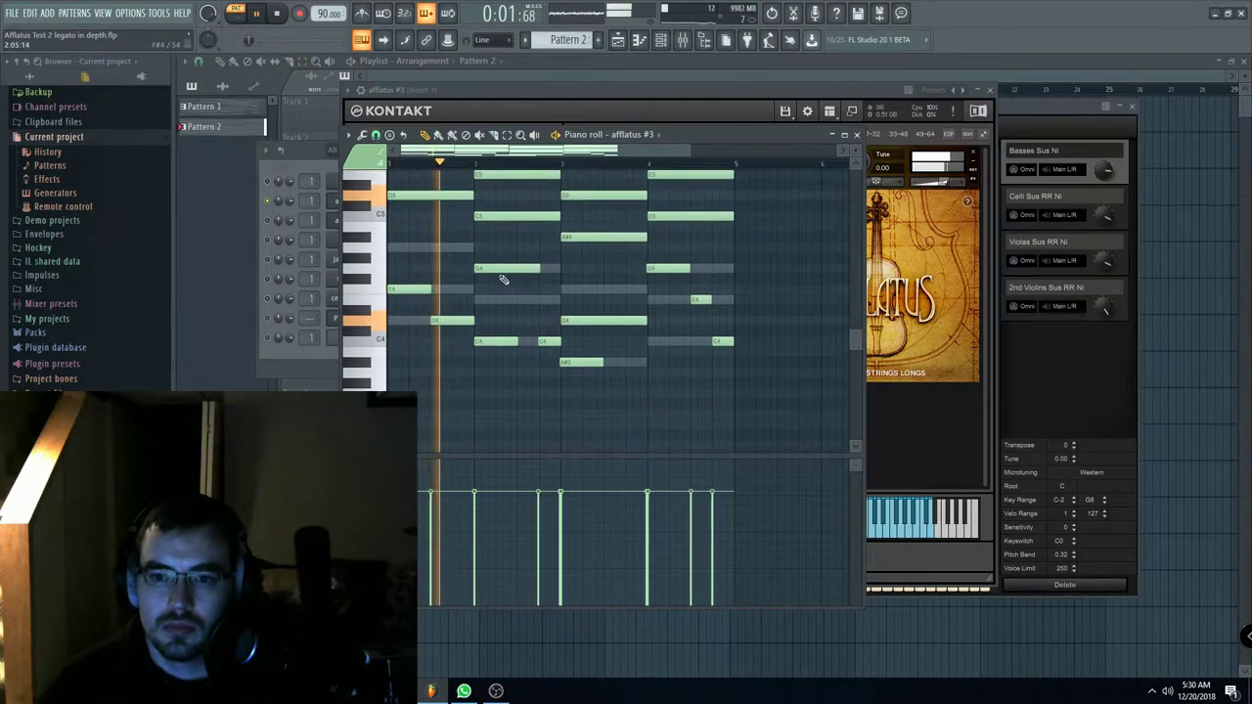
pyautogui.scroll(-1, 519, 283)
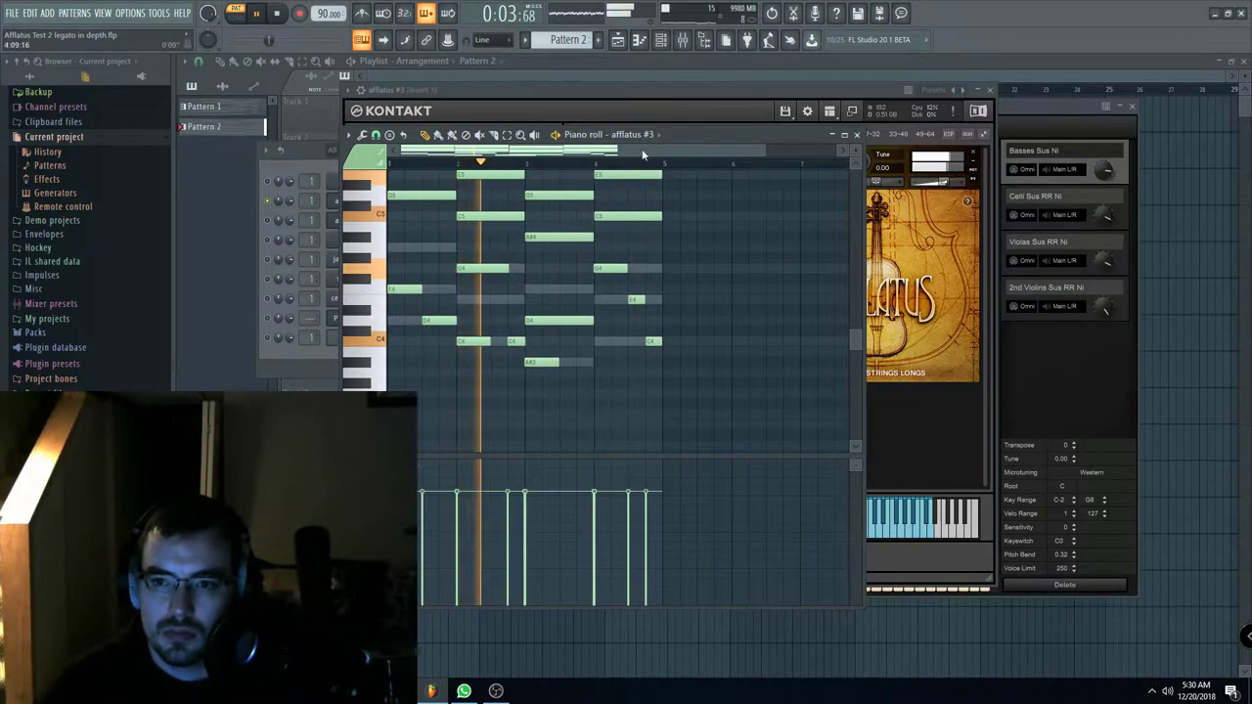
pyautogui.scroll(-1, 451, 382)
pyautogui.scroll(2, 481, 339)
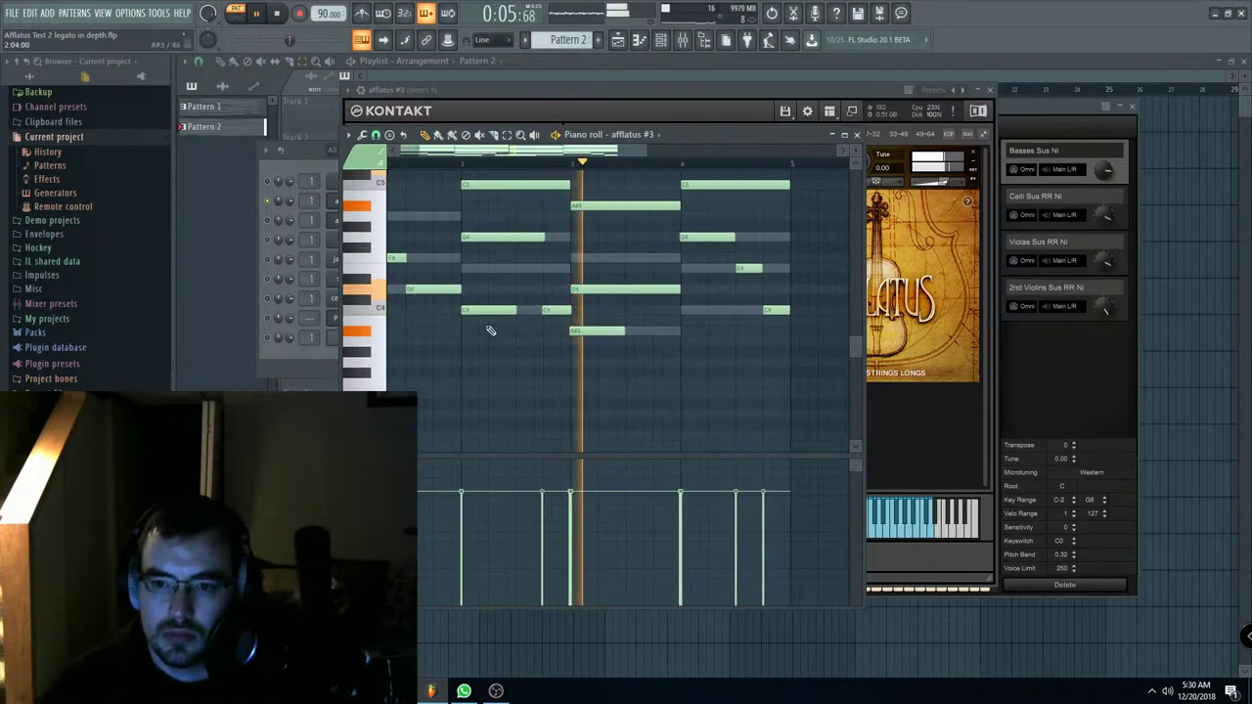
pyautogui.moveTo(612, 332); pyautogui.dragTo(668, 348)
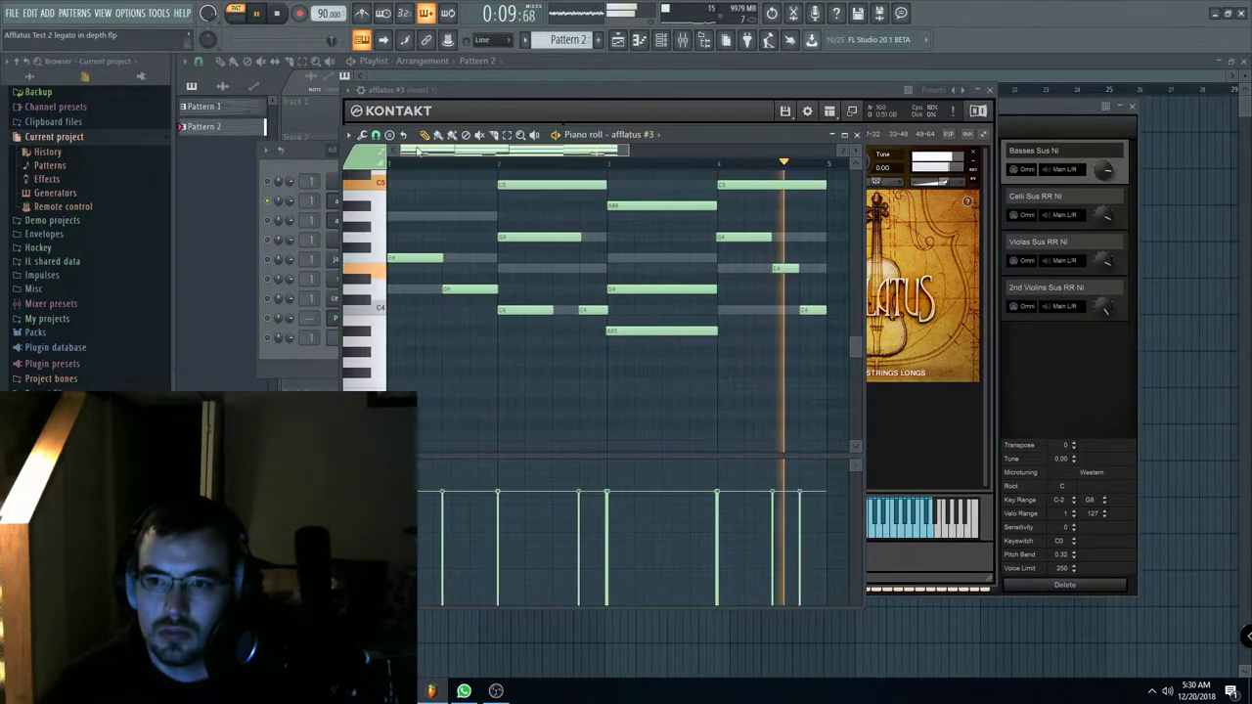
# Step: Show the afflatus #3 modulation wheel events and redraw bar 4 as a gentle, moderate swell during playback
pyautogui.scroll(3, 412, 278)
pyautogui.rightClick(367, 567)
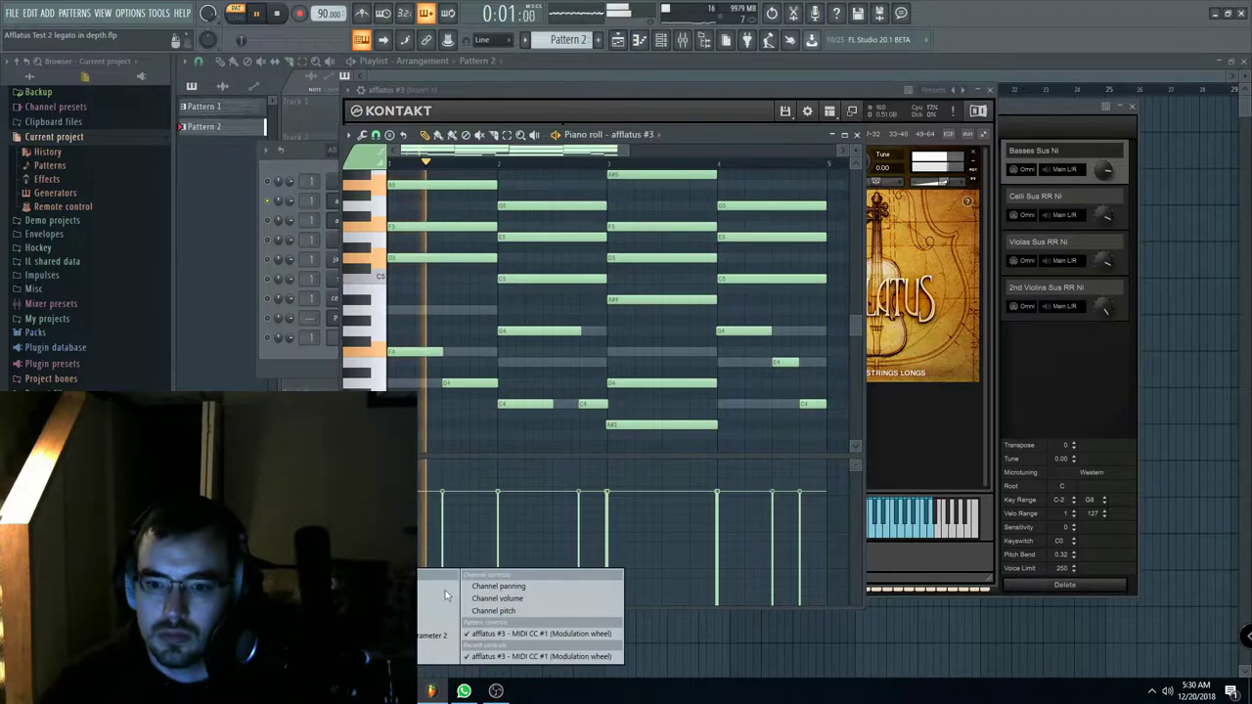
pyautogui.click(565, 637)
pyautogui.scroll(-3, 626, 391)
pyautogui.scroll(-2, 626, 392)
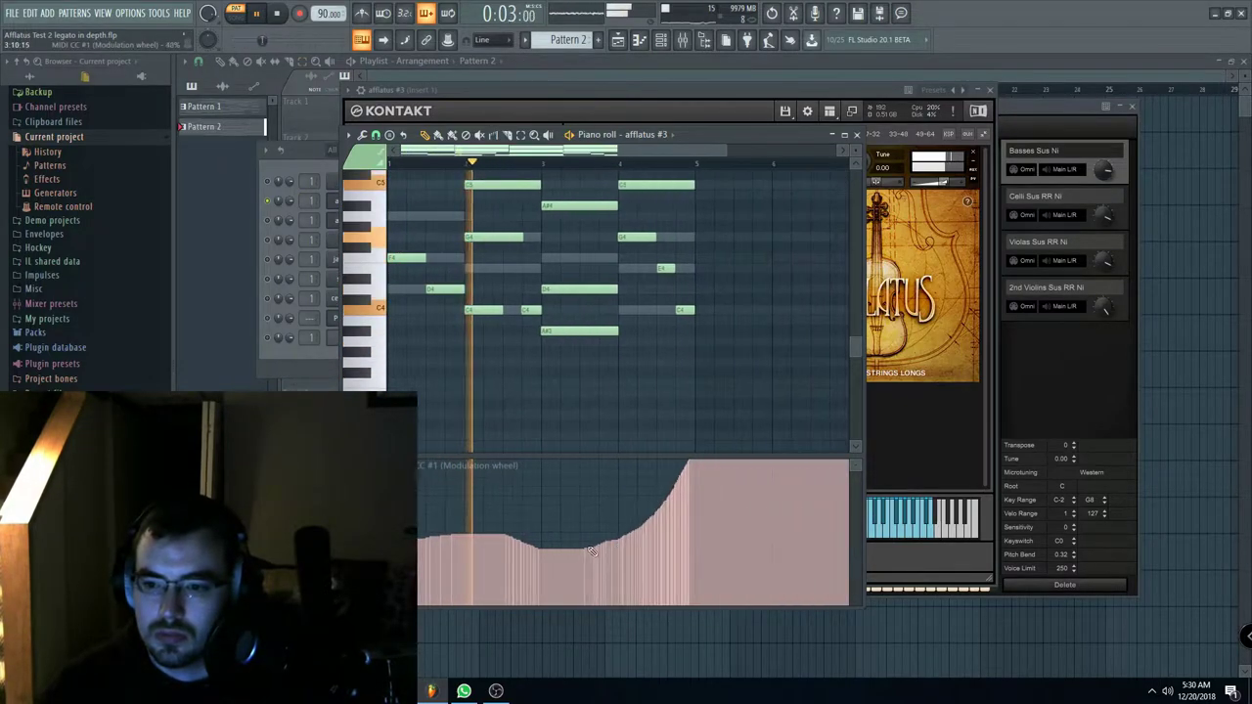
pyautogui.moveTo(629, 535); pyautogui.dragTo(694, 541)
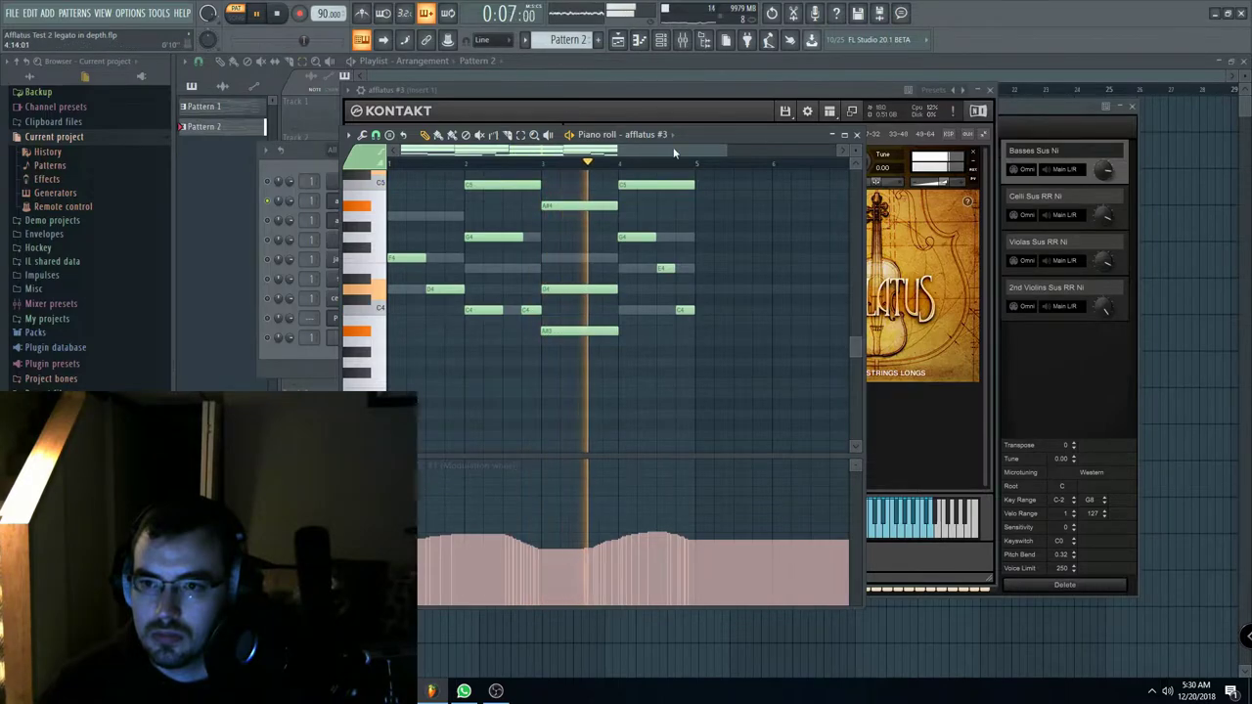
# Step: Bring the afflatus #3 instrument forward, load the Pop Low Strings patch and keep its window in view while auditioning it
pyautogui.click(722, 110)
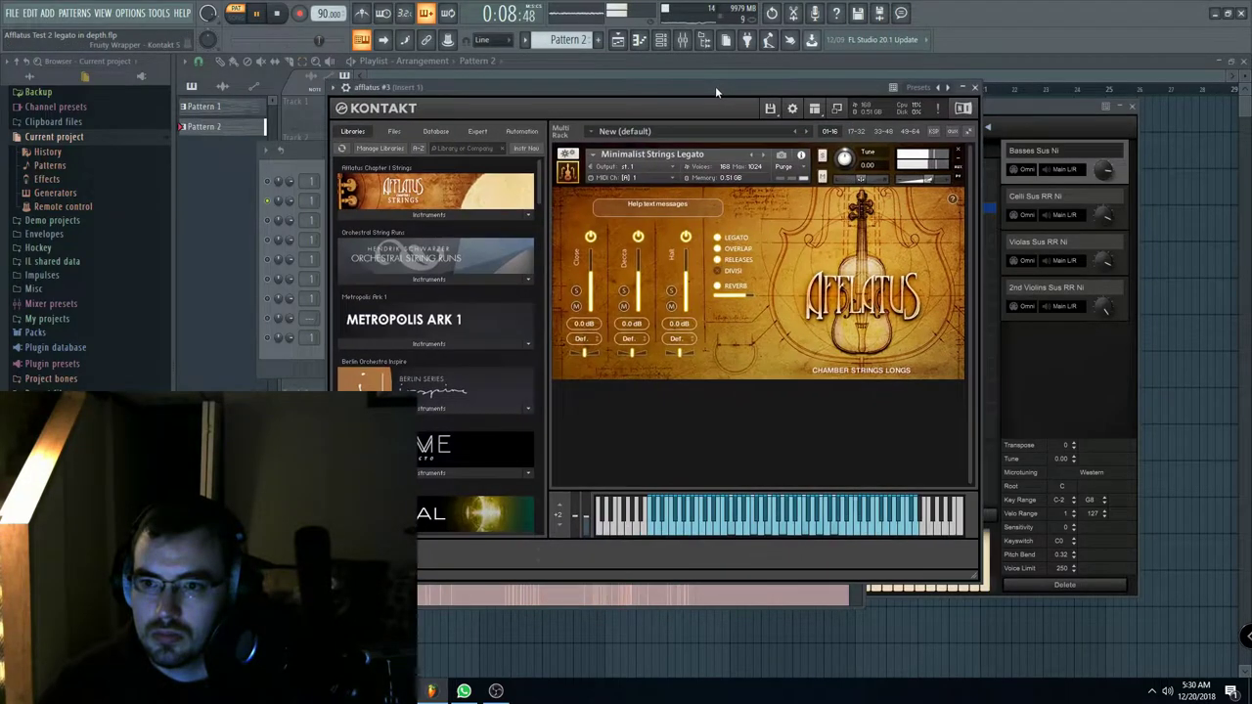
pyautogui.click(764, 156)
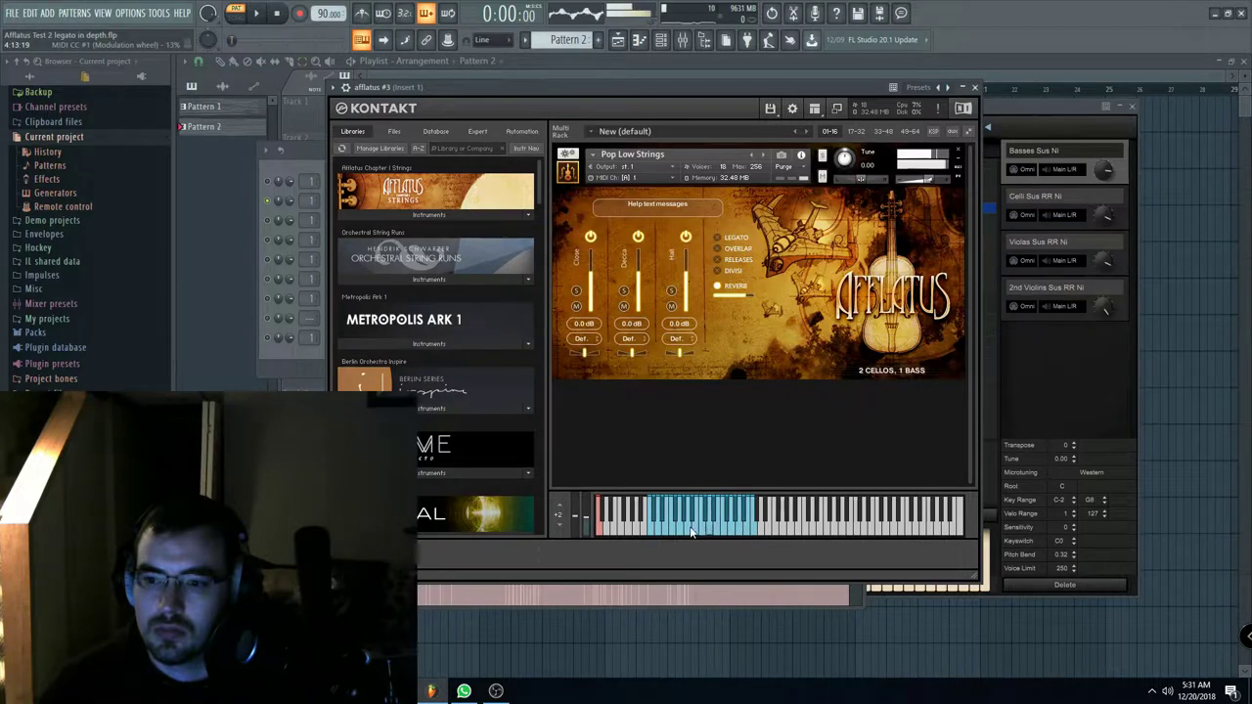
pyautogui.moveTo(700, 96); pyautogui.dragTo(660, 99)
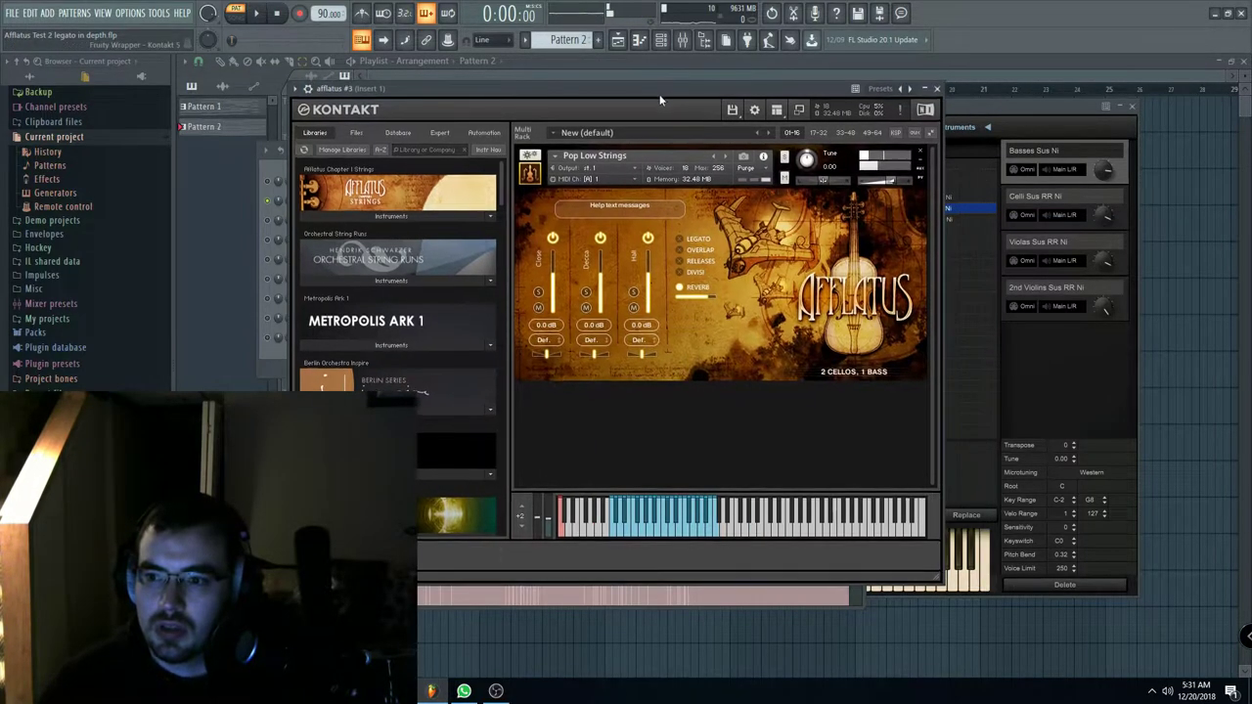
pyautogui.click(273, 174)
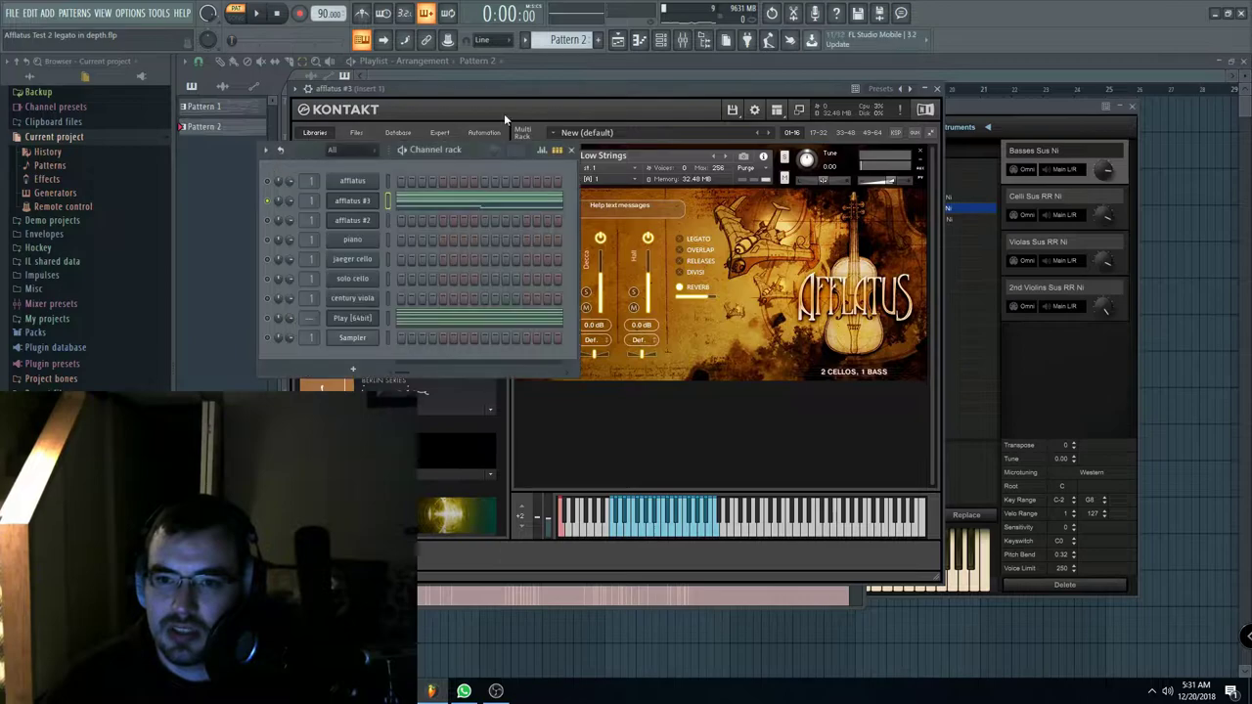
pyautogui.moveTo(627, 93); pyautogui.dragTo(681, 96)
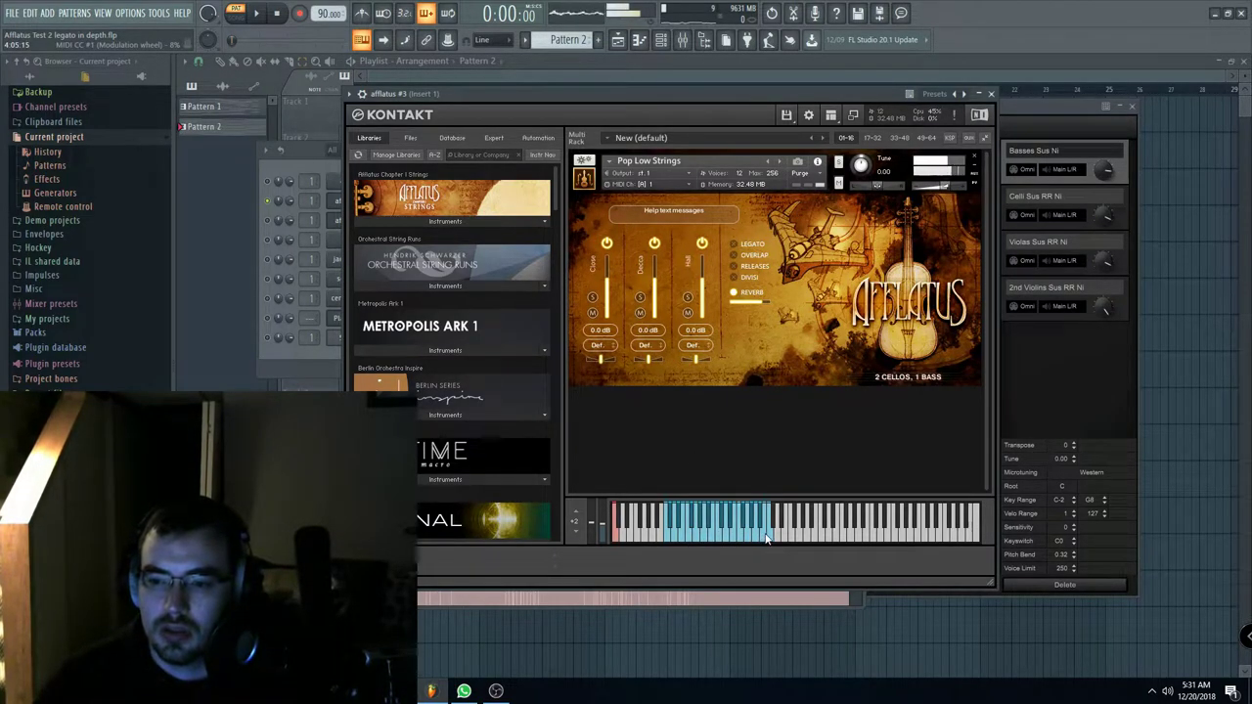
# Step: Load the Psychatto High Strings patch and audition it with afflatus #3 routed to the Master and back to mixer track 1
pyautogui.click(779, 162)
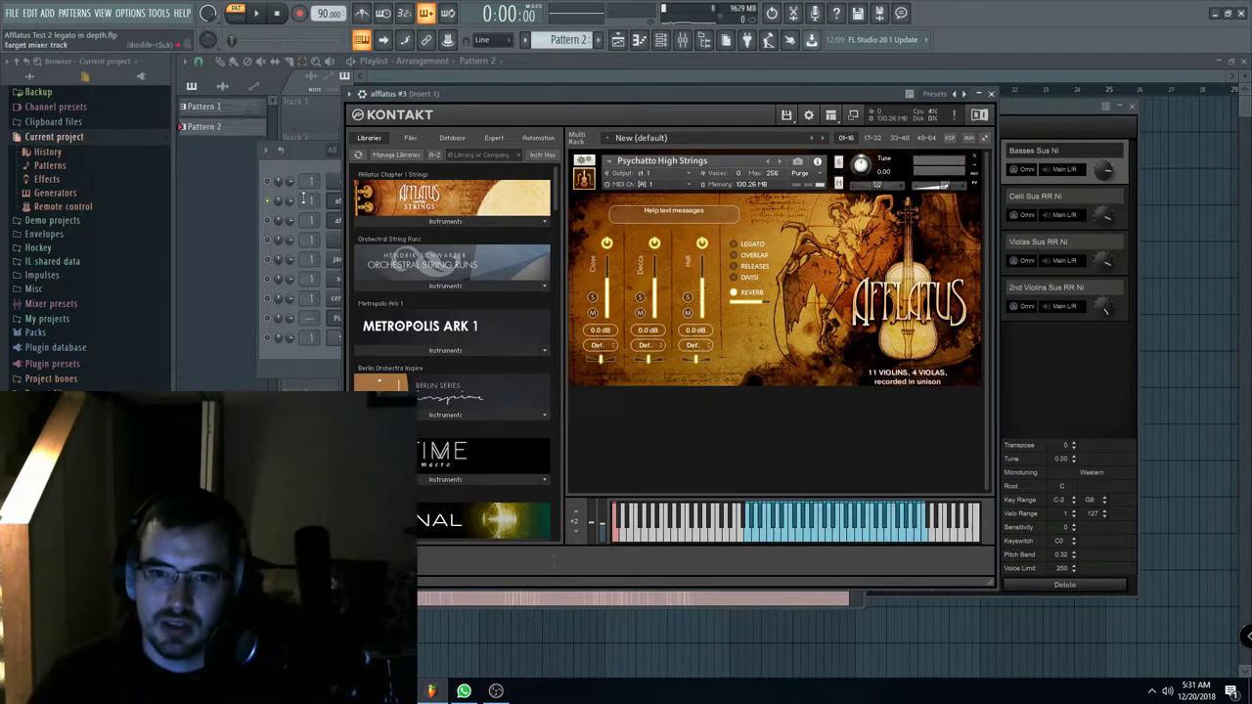
pyautogui.moveTo(304, 200); pyautogui.dragTo(305, 210)
pyautogui.click(670, 104)
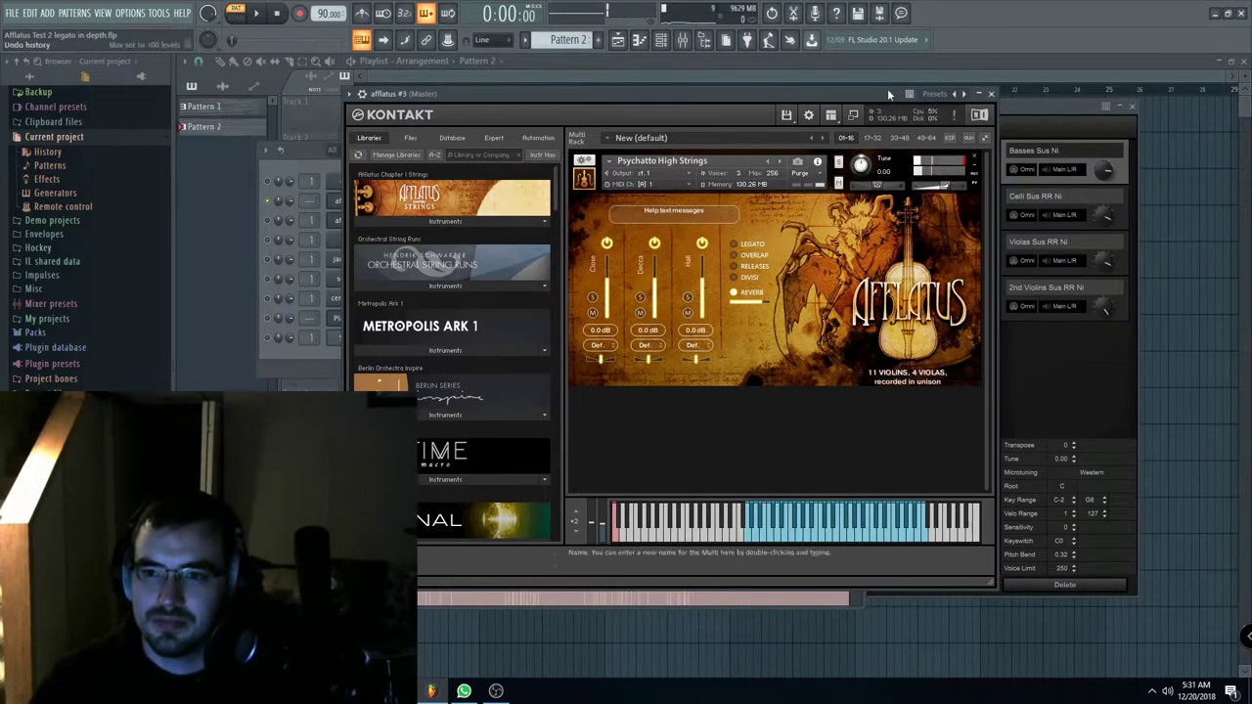
pyautogui.moveTo(711, 118); pyautogui.dragTo(694, 126)
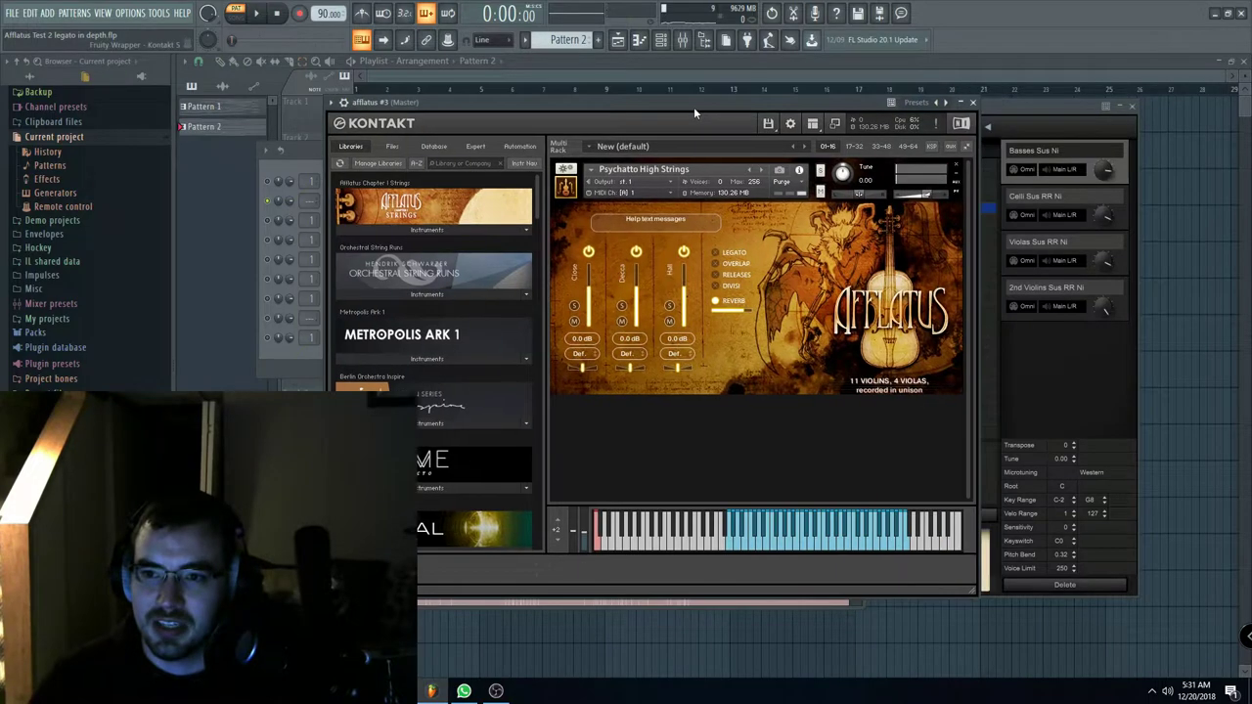
pyautogui.click(309, 198)
pyautogui.click(259, 13)
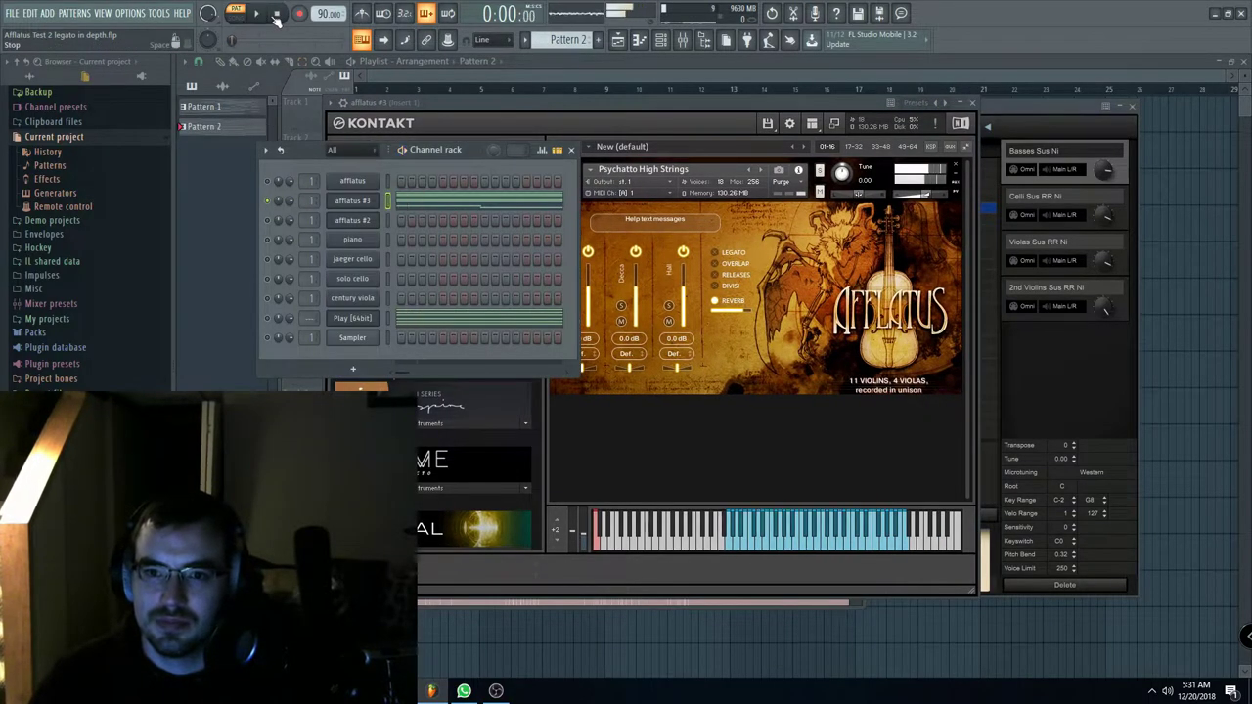
# Step: Advance the afflatus #3 Kontakt instance to Psychatto Low Strings and on to Quartet Sfz, auditioning the patches
pyautogui.click(707, 102)
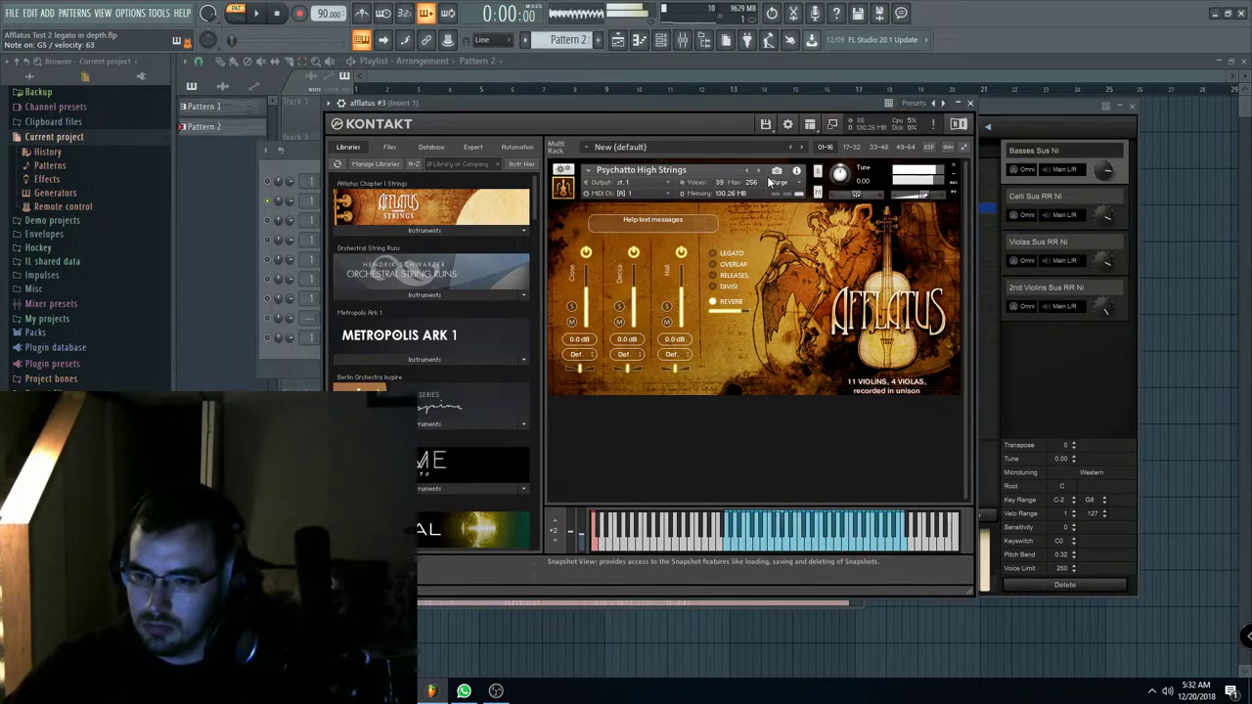
pyautogui.click(763, 172)
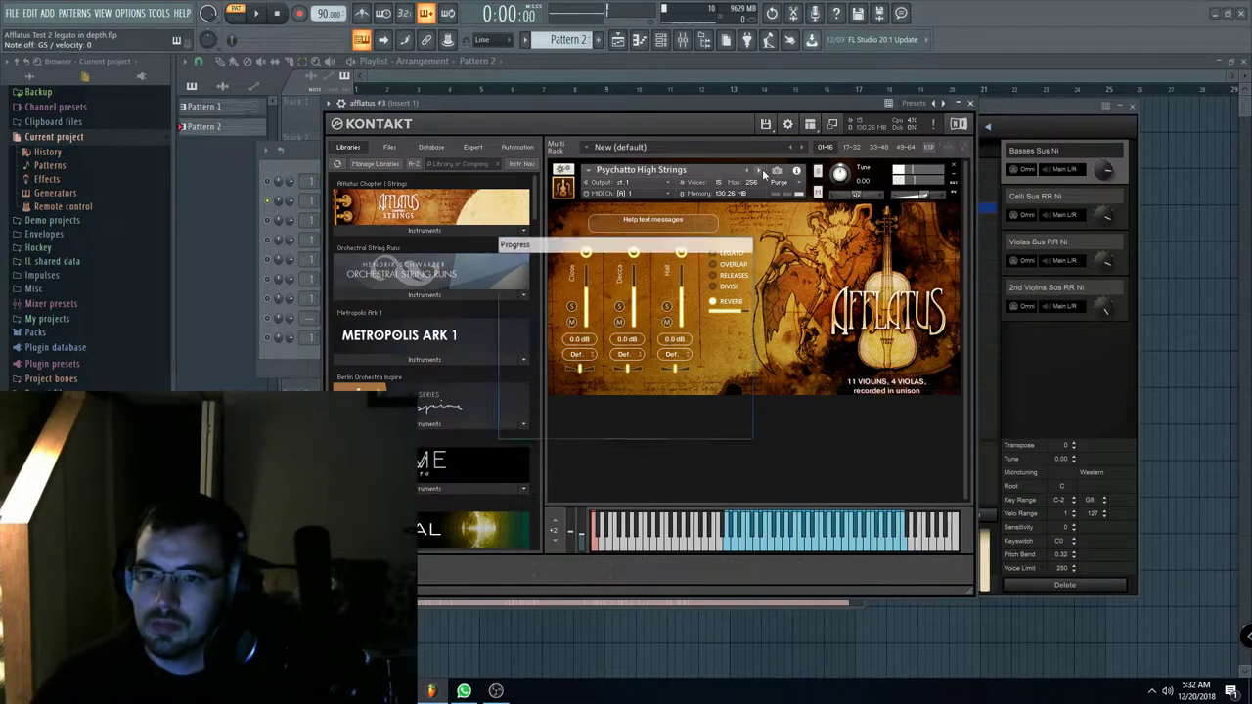
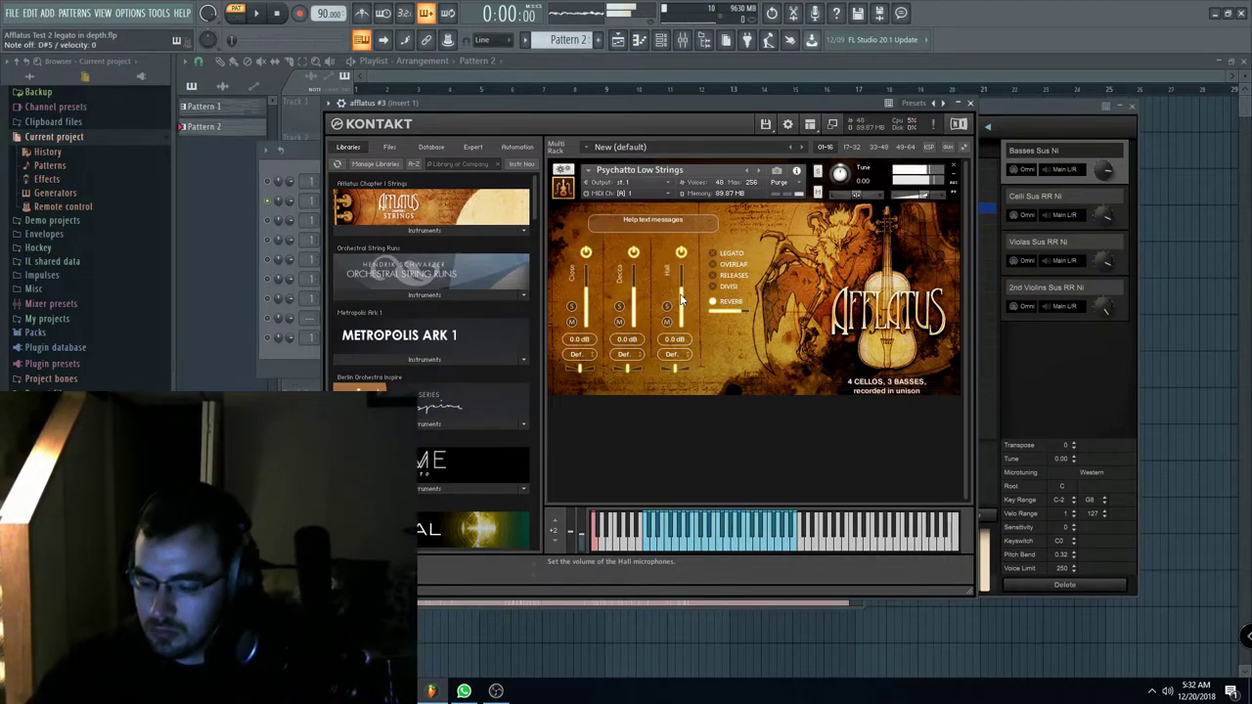
pyautogui.click(759, 171)
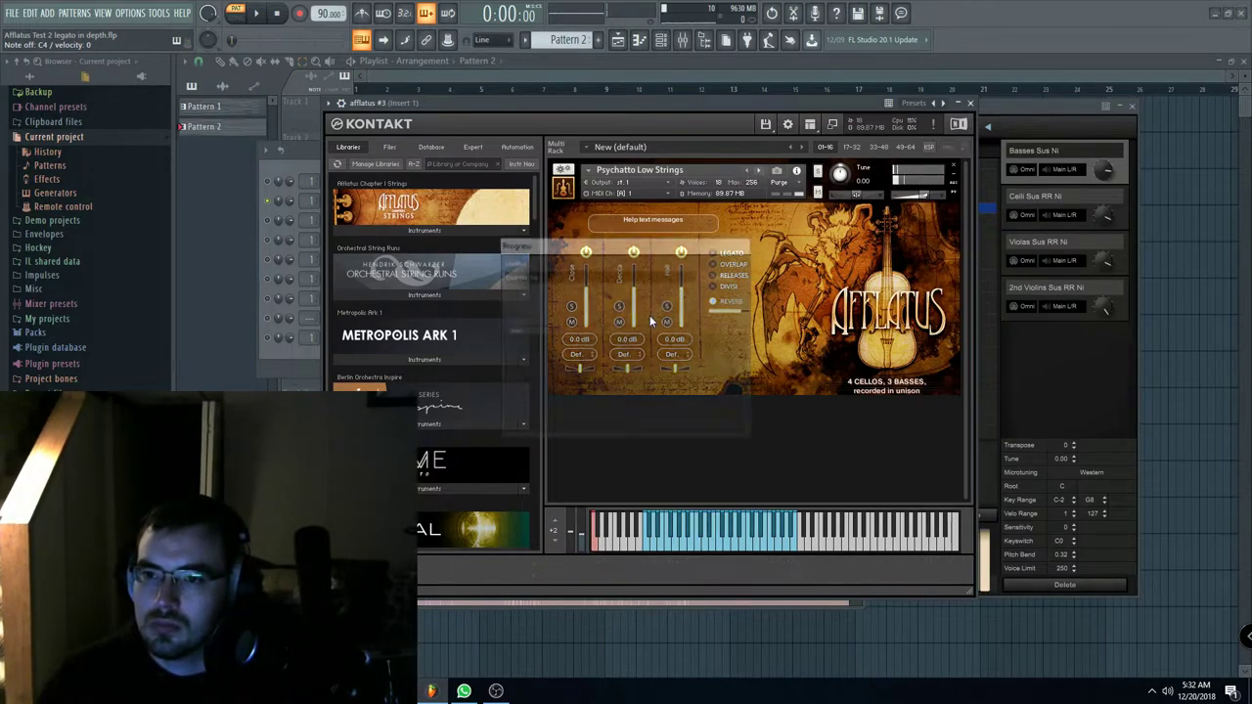
pyautogui.click(746, 544)
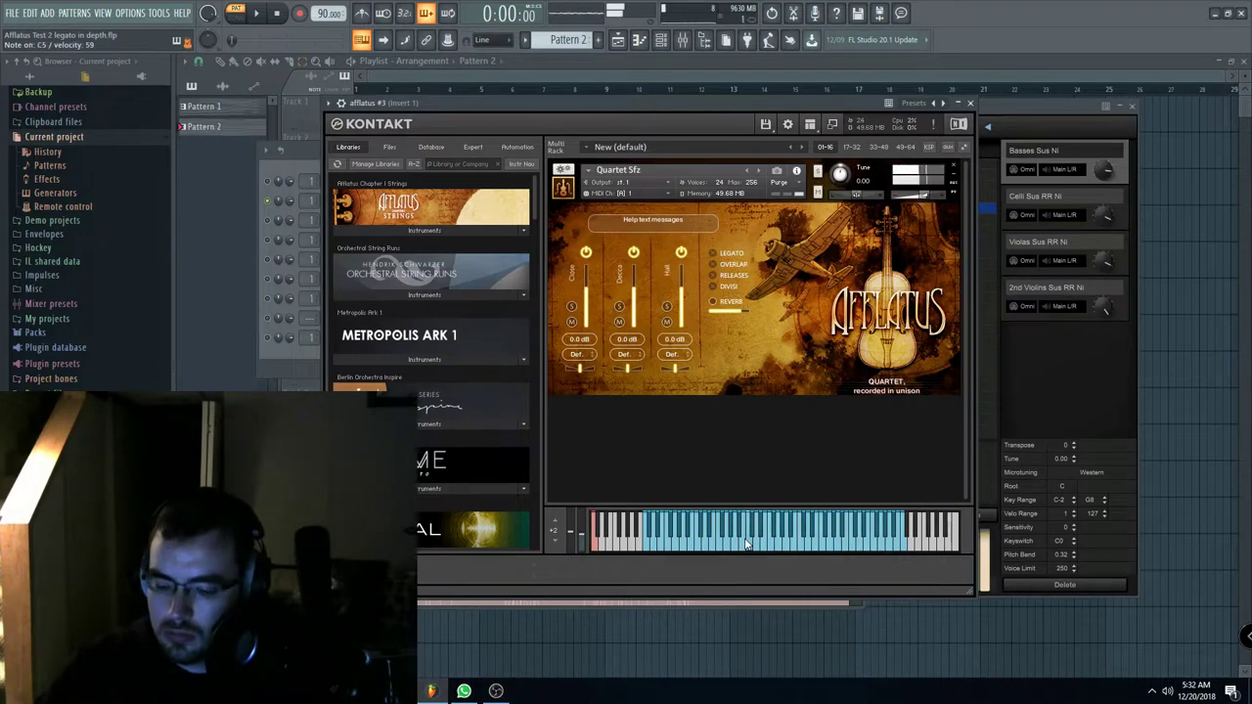
# Step: Open the afflatus #3 channel's piano roll and create the empty Pattern 3
pyautogui.click(313, 165)
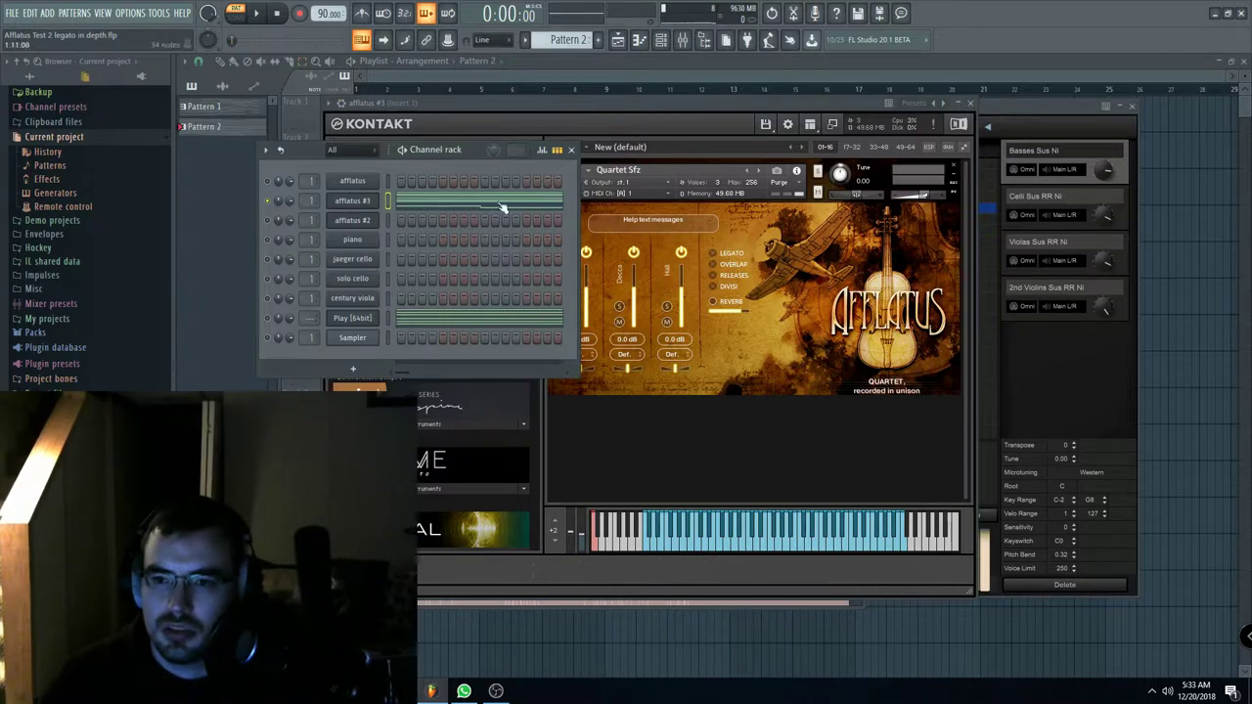
pyautogui.click(430, 207)
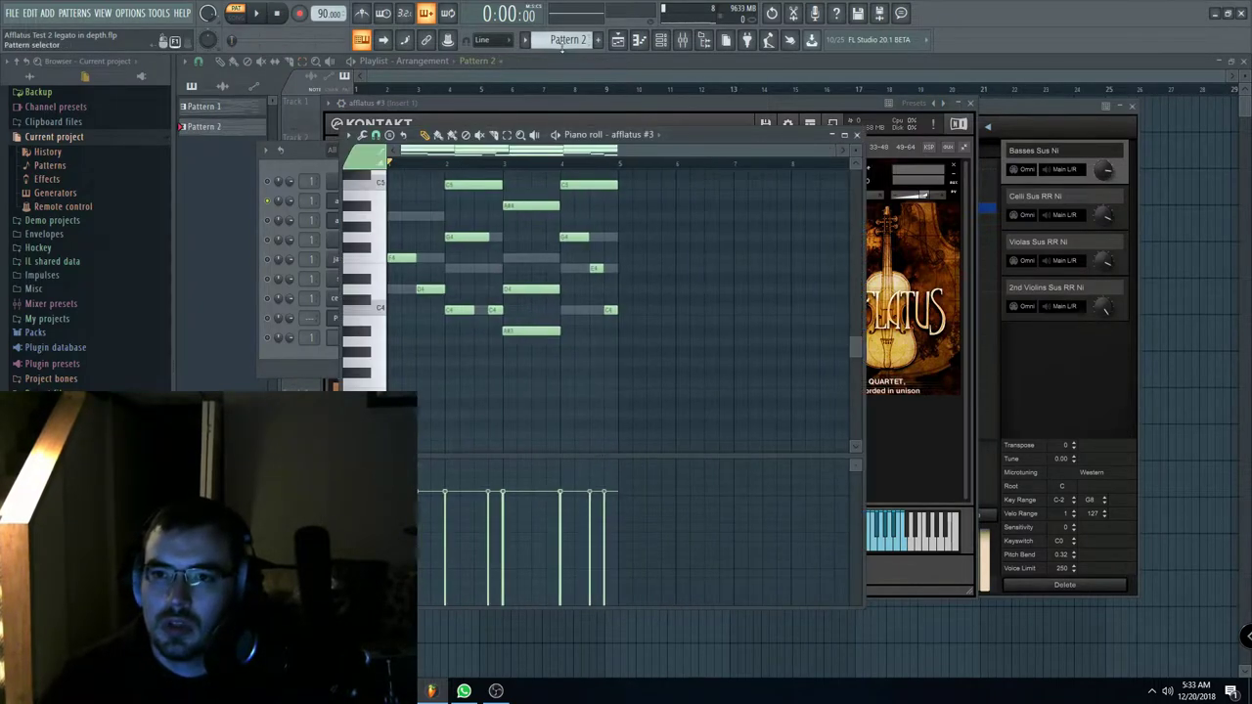
pyautogui.click(589, 39)
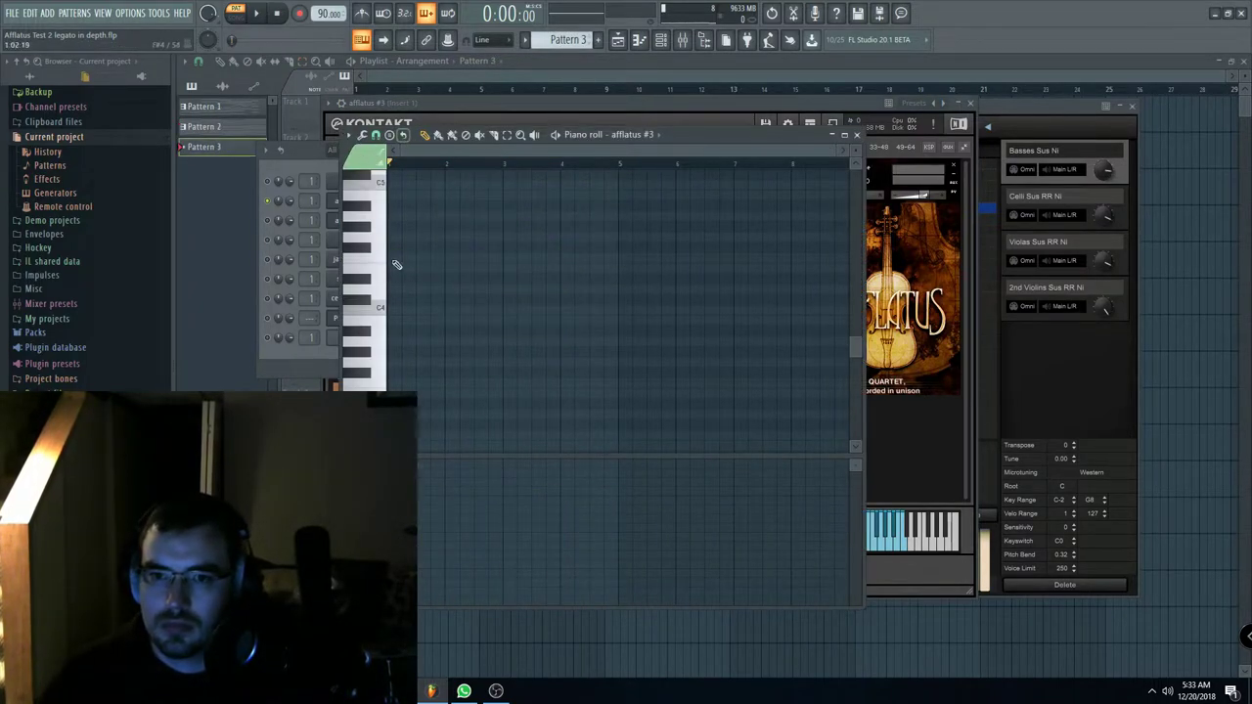
# Step: Draw a D#4 note at the start of the pattern followed directly by a C4 note of equal length
pyautogui.moveTo(400, 290)
pyautogui.mouseDown()
pyautogui.moveTo(512, 291)
pyautogui.moveTo(405, 290)
pyautogui.mouseUp()
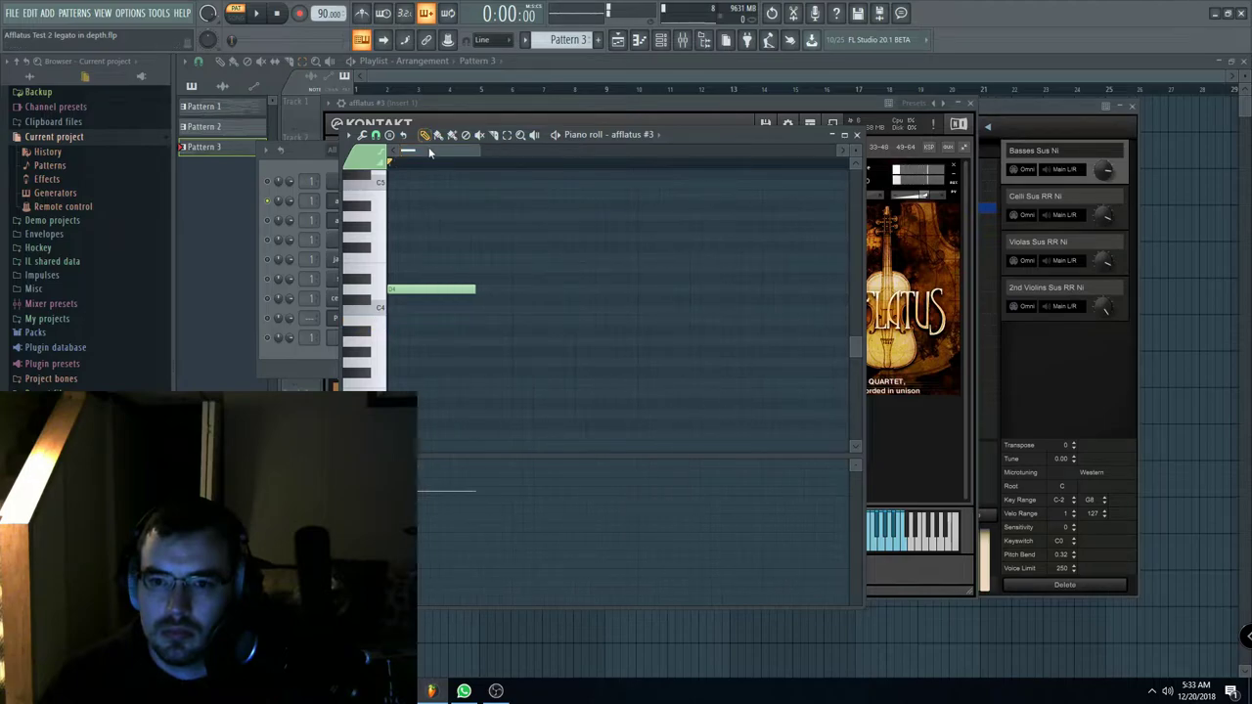
pyautogui.moveTo(389, 290)
pyautogui.mouseDown()
pyautogui.moveTo(391, 268)
pyautogui.moveTo(387, 279)
pyautogui.mouseUp()
pyautogui.click(453, 310)
pyautogui.moveTo(475, 279); pyautogui.dragTo(447, 291)
pyautogui.moveTo(538, 311); pyautogui.dragTo(515, 316)
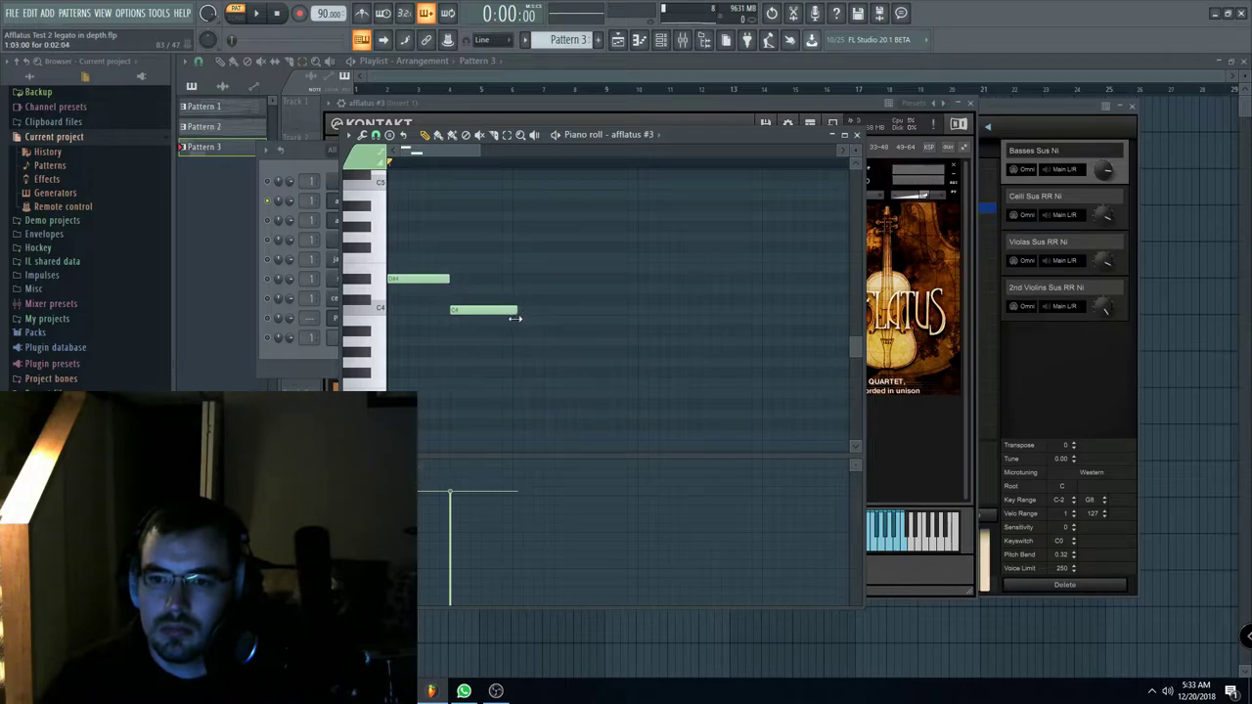
# Step: Play the pattern, halve the length of both notes and add a second short D#4–C4 pair right after them
pyautogui.click(257, 13)
pyautogui.click(508, 136)
pyautogui.moveTo(551, 244); pyautogui.dragTo(386, 376)
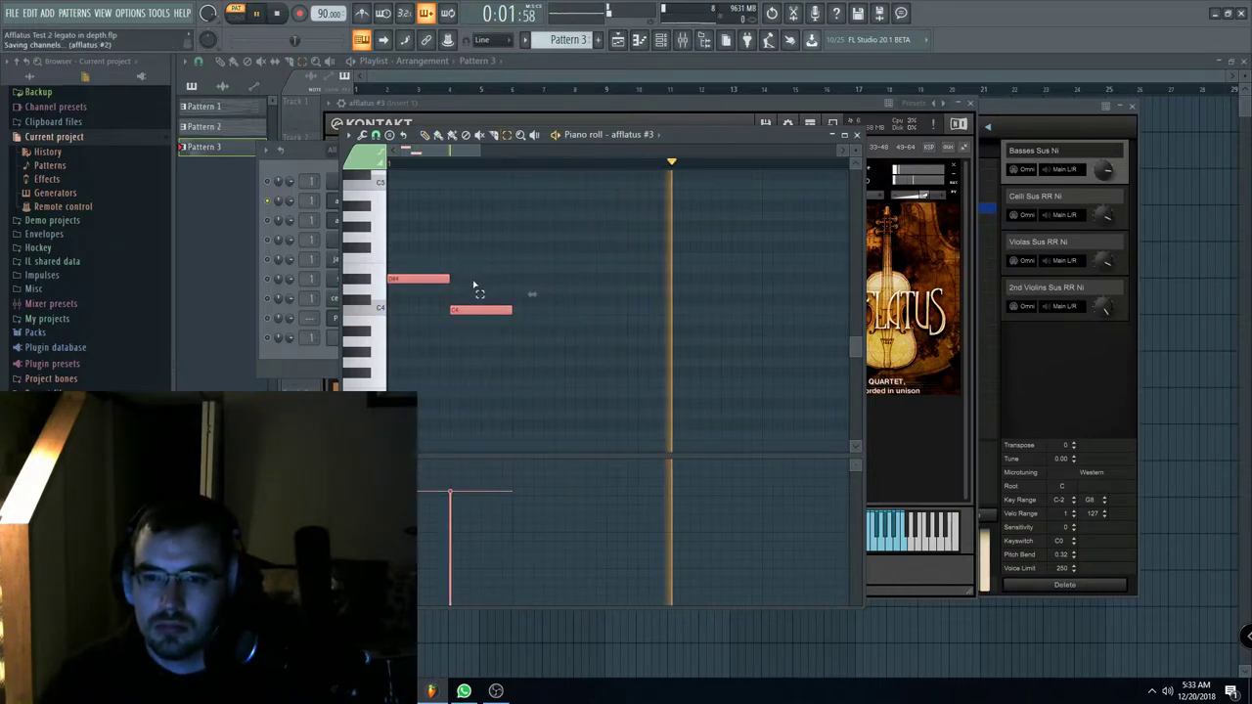
pyautogui.keyDown('ctrl'); pyautogui.click(477, 246); pyautogui.keyUp('ctrl')
pyautogui.moveTo(447, 280); pyautogui.dragTo(449, 309)
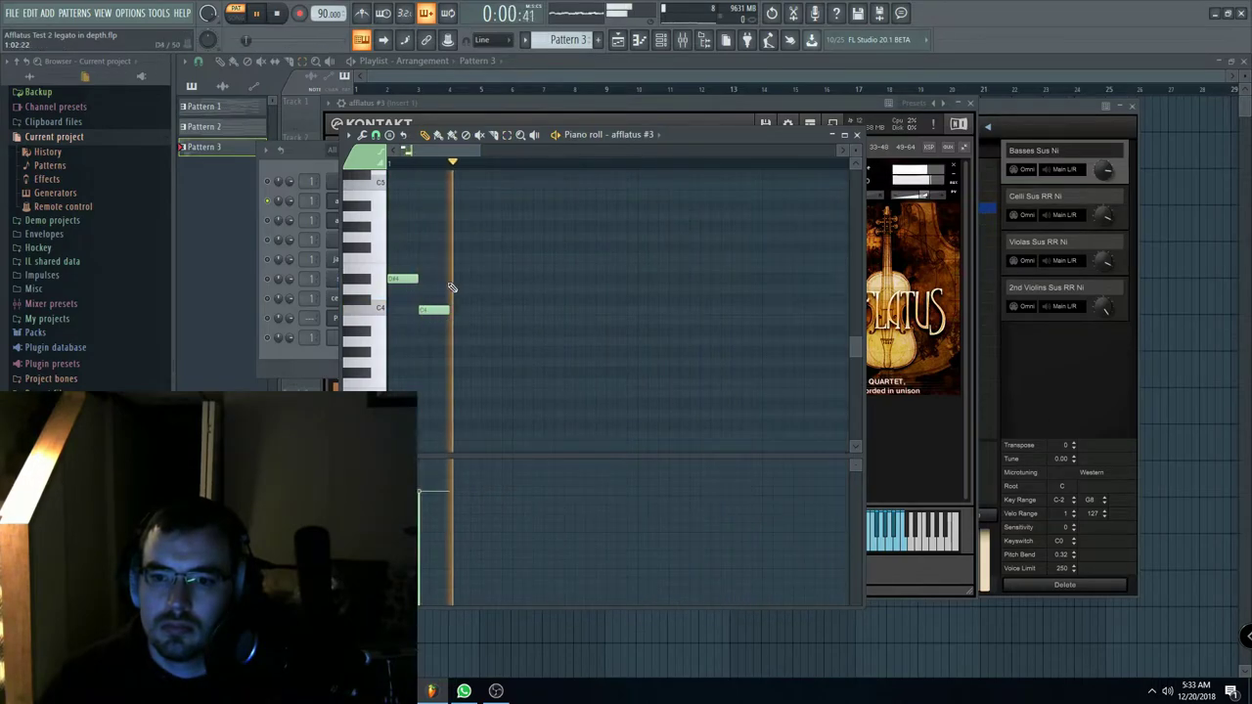
pyautogui.click(453, 280)
pyautogui.click(484, 310)
# Step: Duplicate the short notes into a continuous alternating D#4–C4 run of 16 notes filling the first bar
pyautogui.click(507, 135)
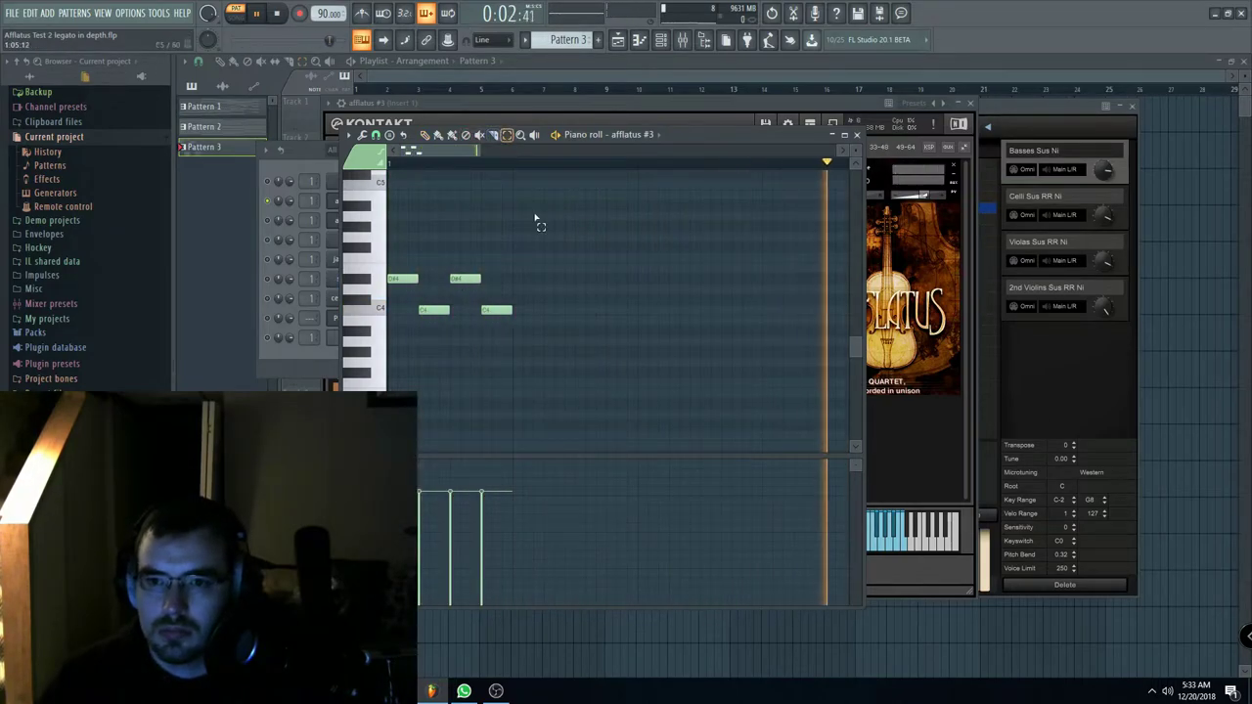
pyautogui.moveTo(563, 357); pyautogui.dragTo(297, 261)
pyautogui.moveTo(495, 309); pyautogui.dragTo(526, 309)
pyautogui.click(426, 135)
pyautogui.moveTo(452, 276)
pyautogui.mouseDown()
pyautogui.moveTo(539, 287)
pyautogui.moveTo(579, 310)
pyautogui.mouseUp()
pyautogui.keyDown('ctrl'); pyautogui.click(526, 185); pyautogui.keyUp('ctrl')
pyautogui.hotkey('ctrl', 'a')
pyautogui.click(426, 135)
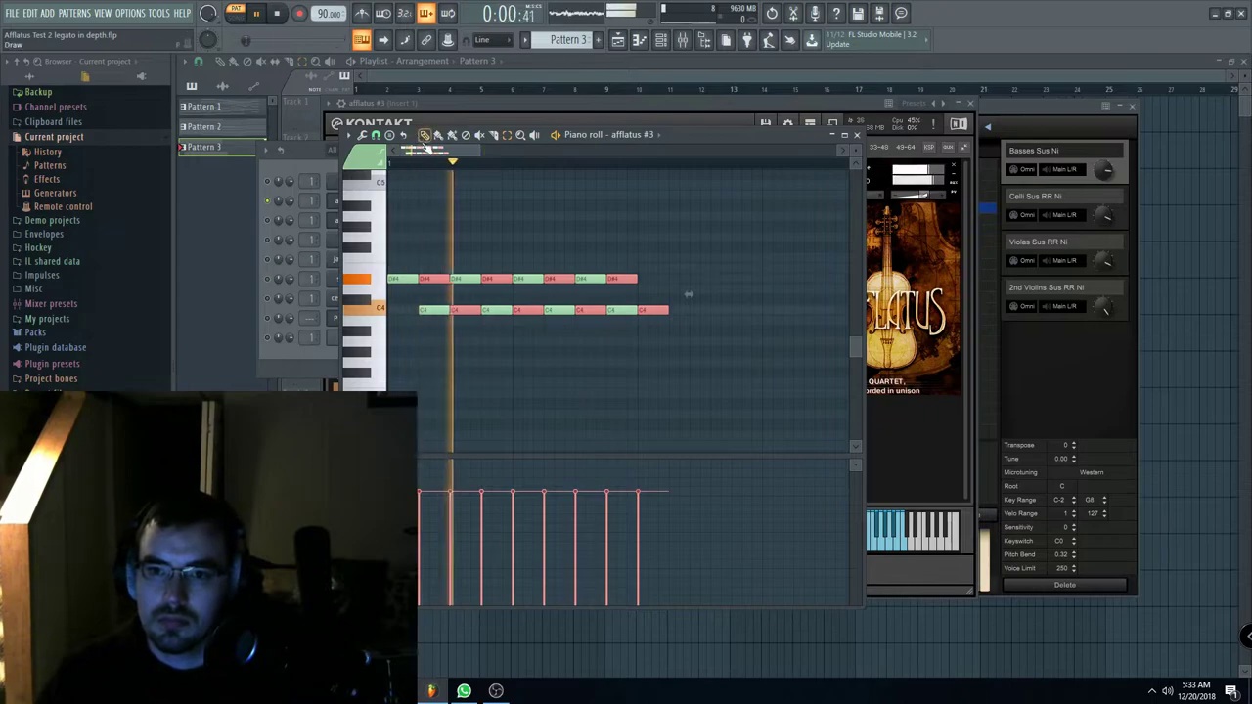
pyautogui.moveTo(435, 281); pyautogui.dragTo(655, 277)
pyautogui.keyDown('ctrl'); pyautogui.click(656, 255); pyautogui.keyUp('ctrl')
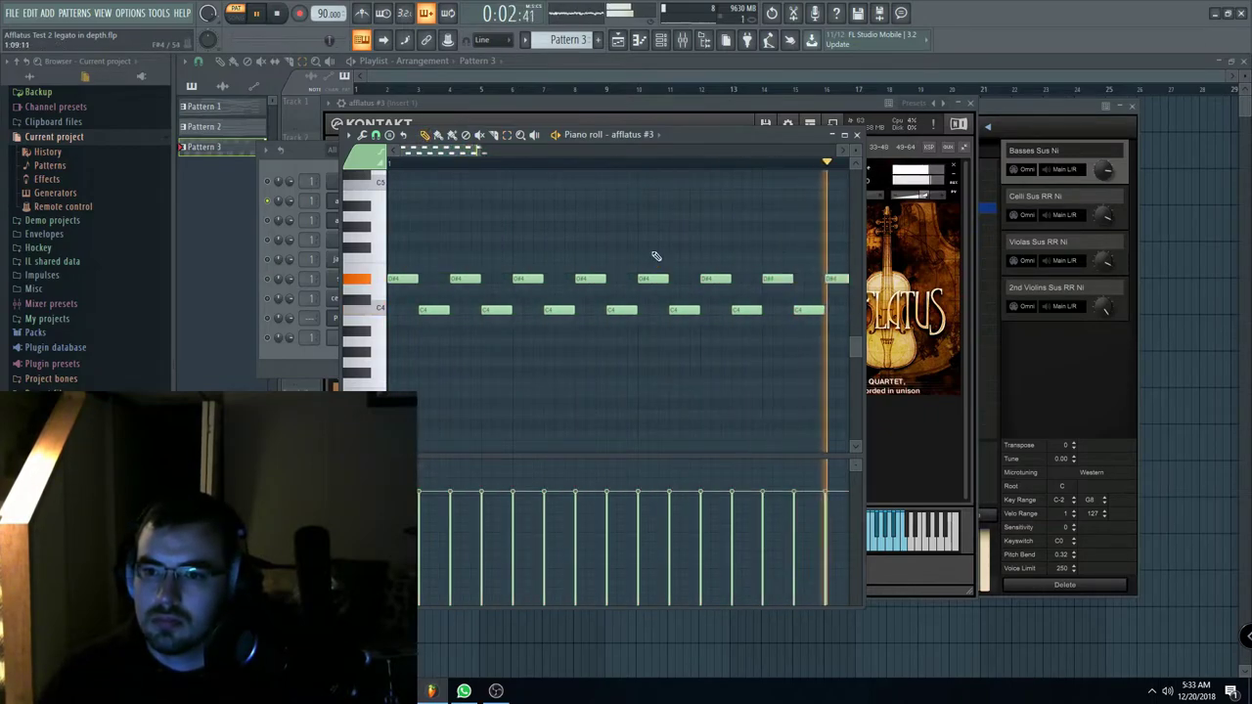
# Step: Lower the velocities of all notes to an even low level and play the pattern to hear the soft layer
pyautogui.scroll(-2, 587, 229)
pyautogui.moveTo(411, 542); pyautogui.dragTo(721, 559)
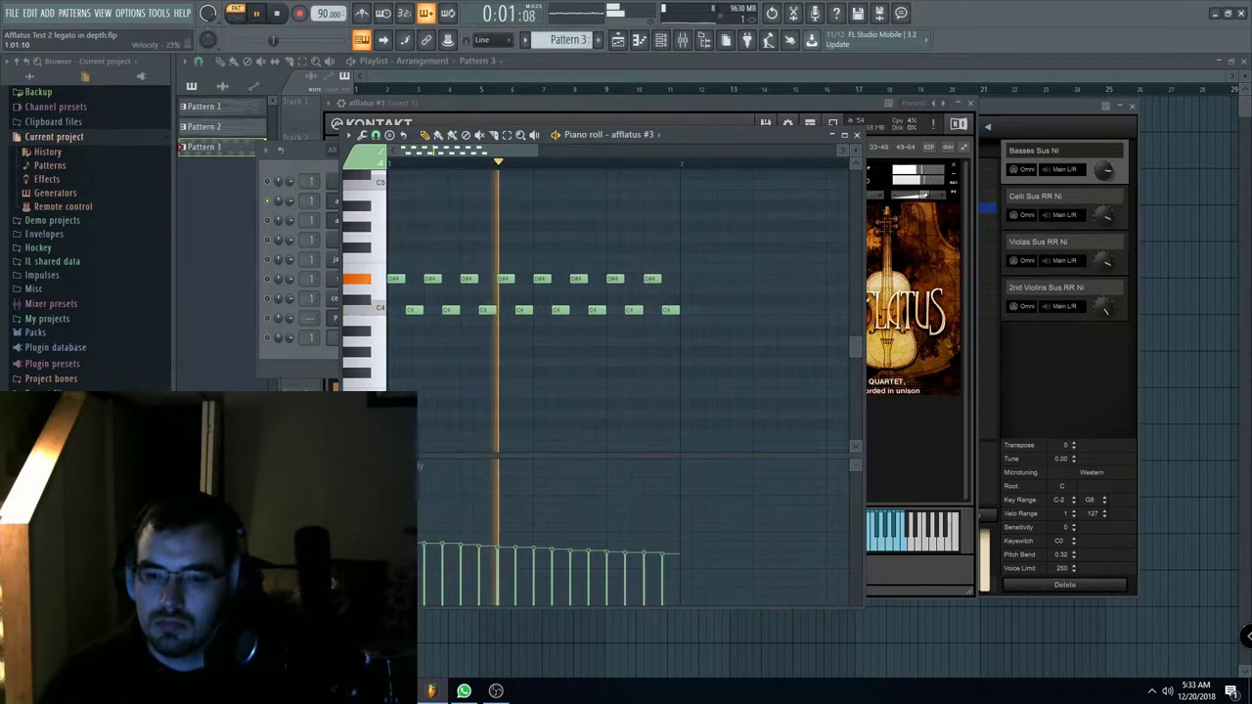
pyautogui.press('space')
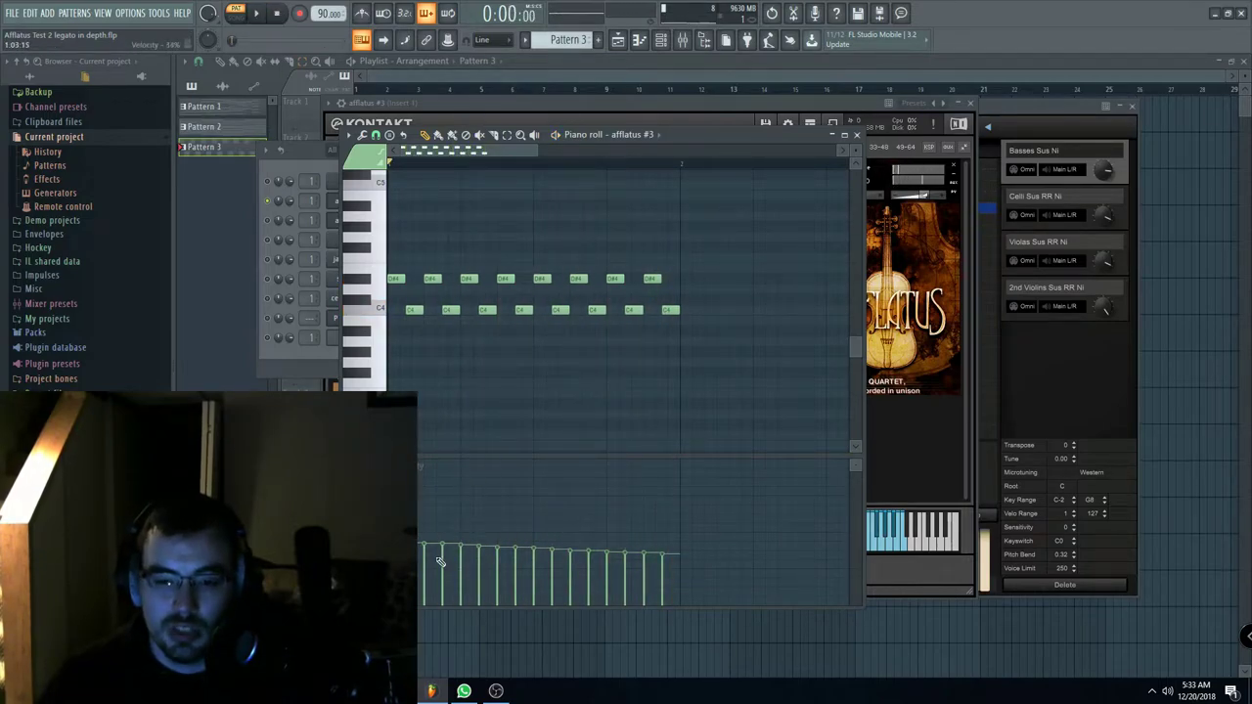
pyautogui.moveTo(396, 571)
pyautogui.mouseDown()
pyautogui.moveTo(774, 582)
pyautogui.moveTo(764, 570)
pyautogui.mouseUp()
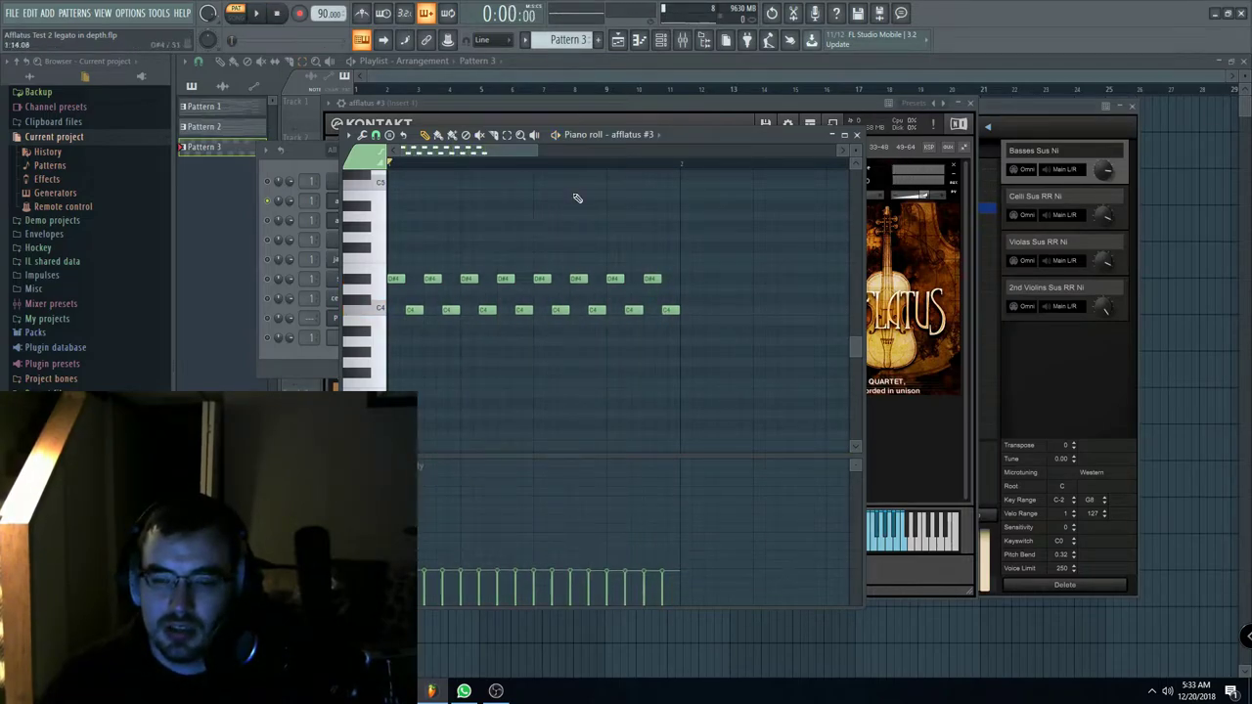
pyautogui.click(271, 13)
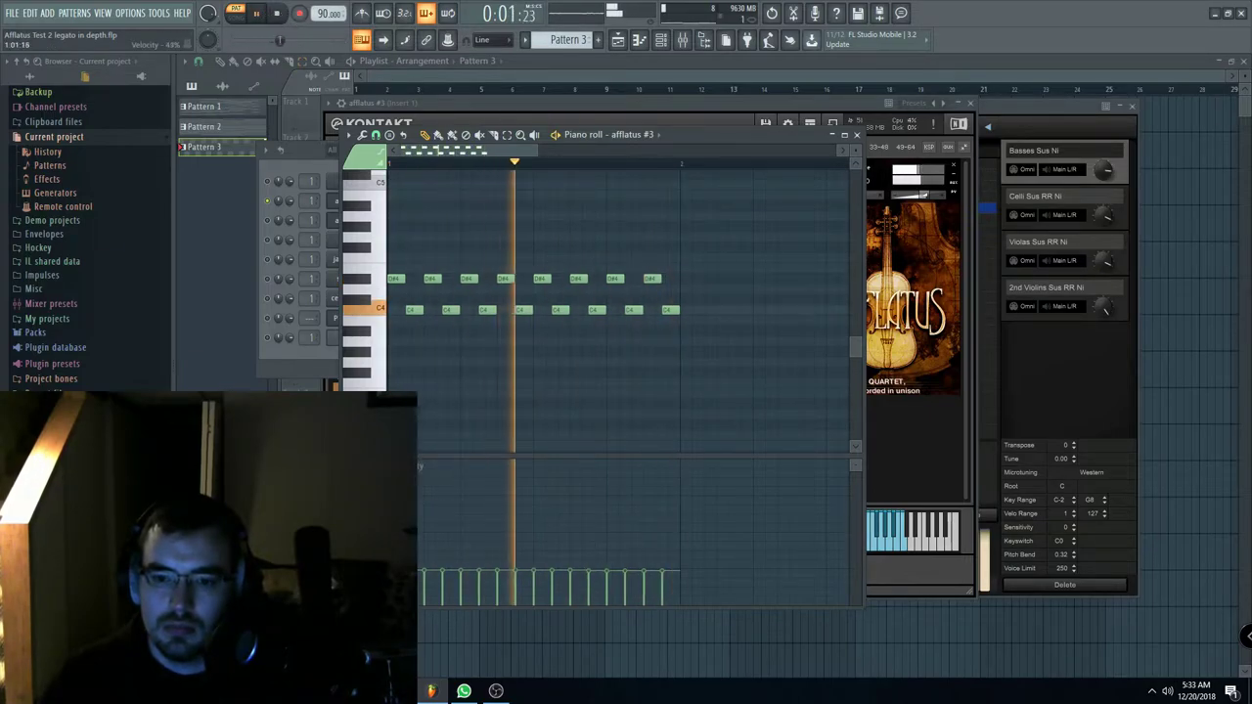
# Step: Try a rising velocity ramp across the run during playback, then stop and level all velocities at maximum
pyautogui.moveTo(422, 562)
pyautogui.mouseDown()
pyautogui.moveTo(559, 526)
pyautogui.moveTo(670, 464)
pyautogui.mouseUp()
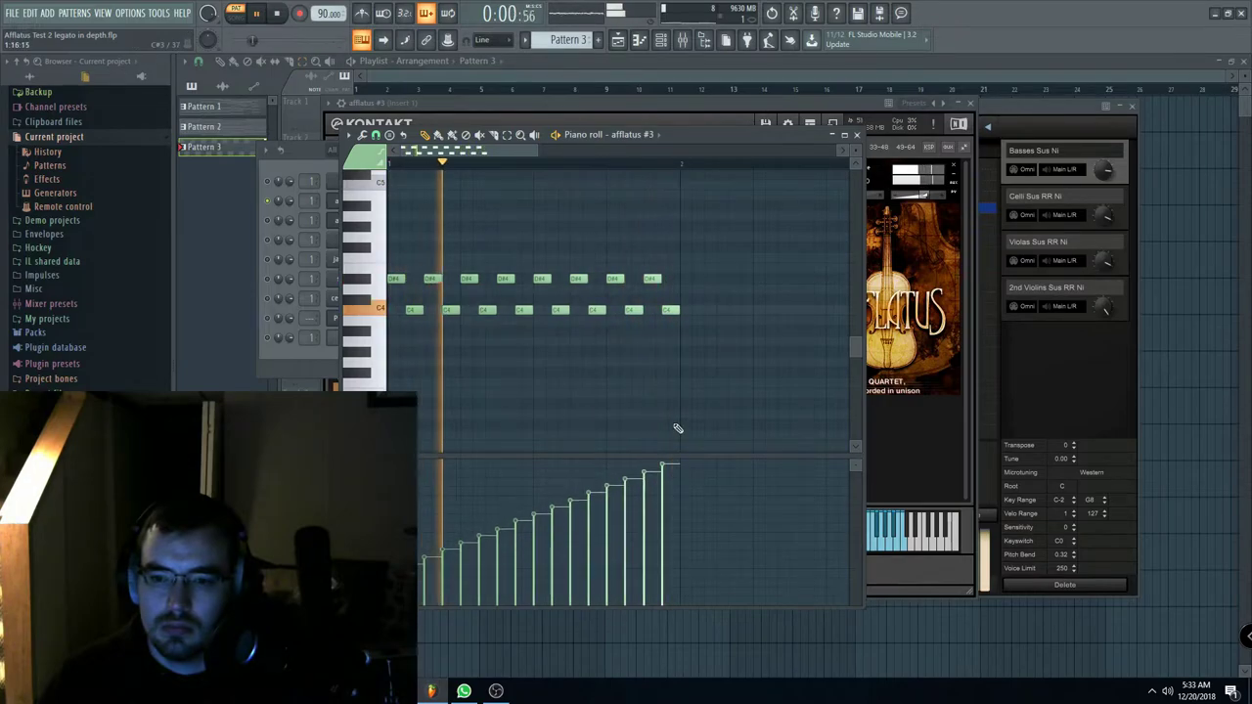
pyautogui.click(279, 16)
pyautogui.hotkey('ctrl', 'z')
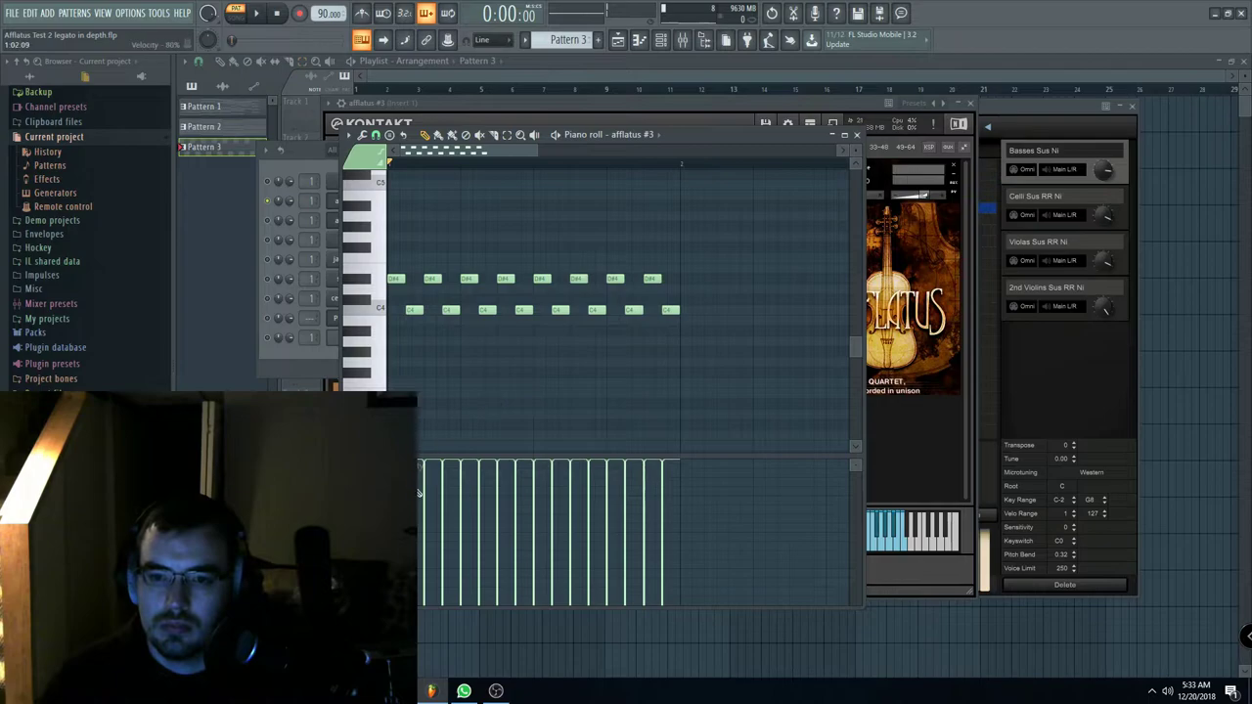
# Step: Give the second to fifth notes uneven reduced velocities, with the fourth note lowest, and preview the pattern
pyautogui.scroll(3, 424, 394)
pyautogui.moveTo(462, 153); pyautogui.dragTo(426, 154)
pyautogui.click(448, 516)
pyautogui.click(471, 488)
pyautogui.click(256, 13)
pyautogui.click(279, 17)
pyautogui.click(510, 525)
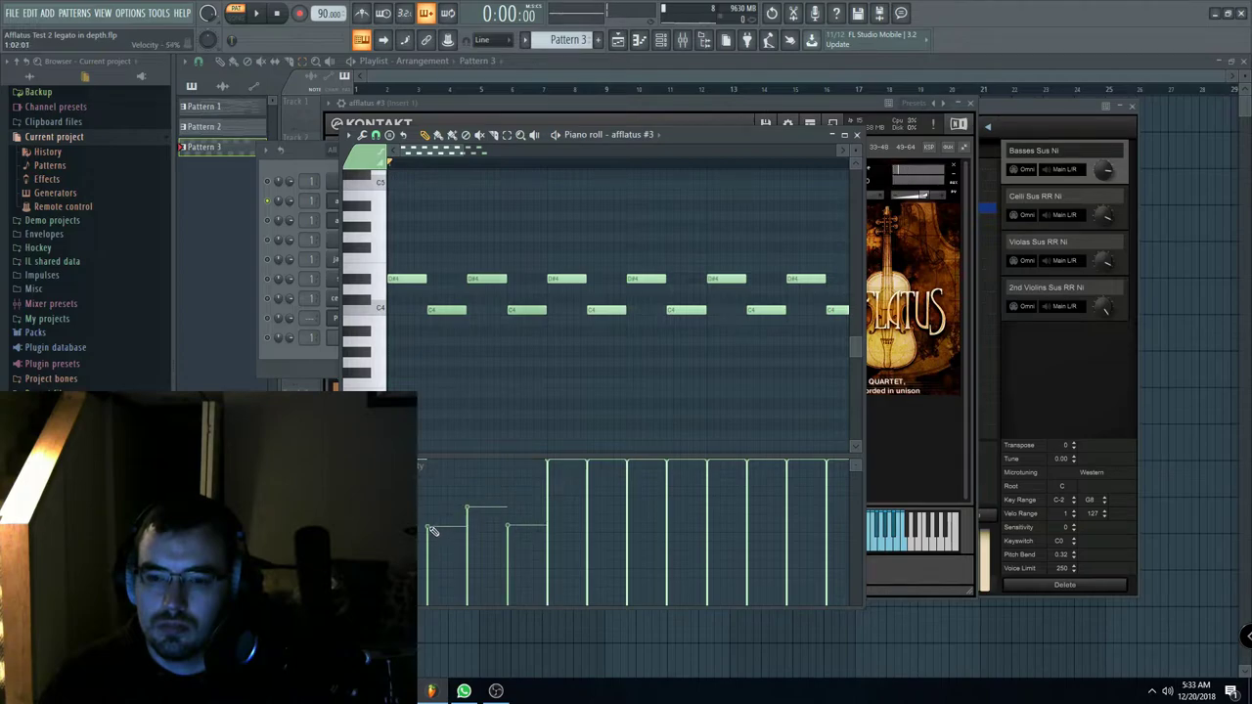
pyautogui.click(507, 552)
pyautogui.click(547, 497)
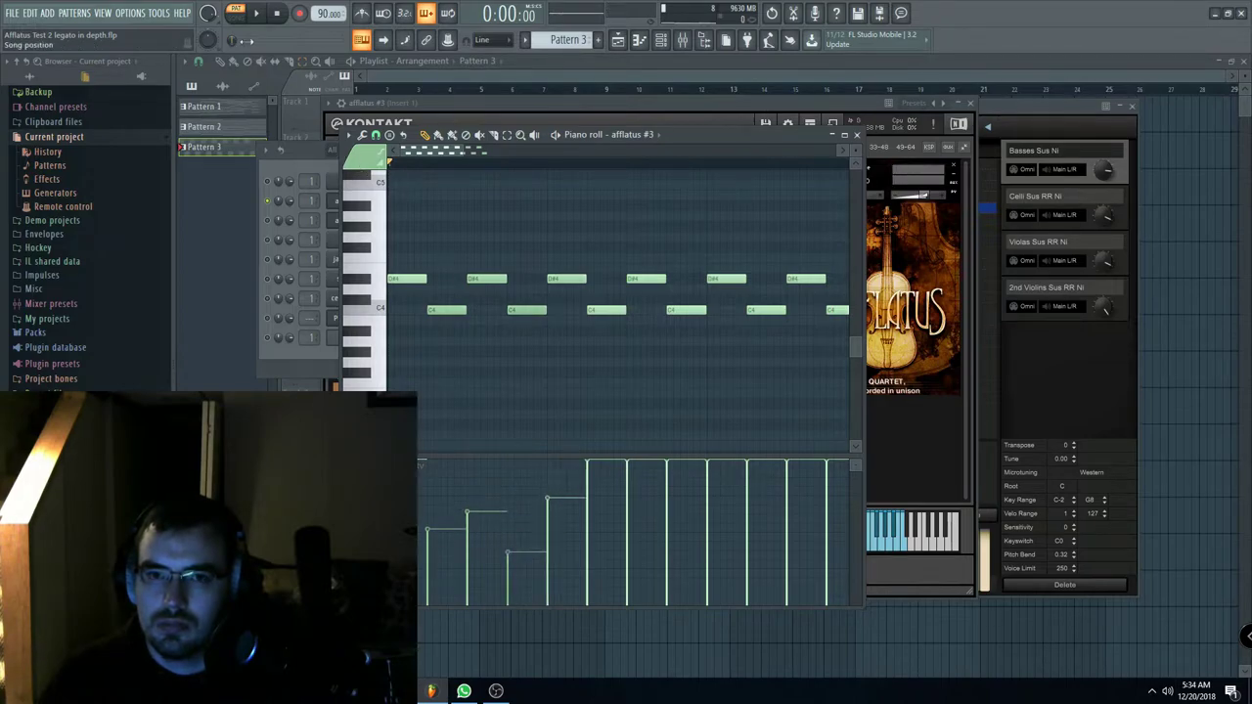
pyautogui.click(258, 15)
pyautogui.click(277, 13)
# Step: Set alternating lower and higher velocities for the sixth to tenth notes, with the tenth lowest, and play the pattern
pyautogui.click(587, 526)
pyautogui.click(627, 503)
pyautogui.click(667, 540)
pyautogui.click(708, 501)
pyautogui.click(747, 566)
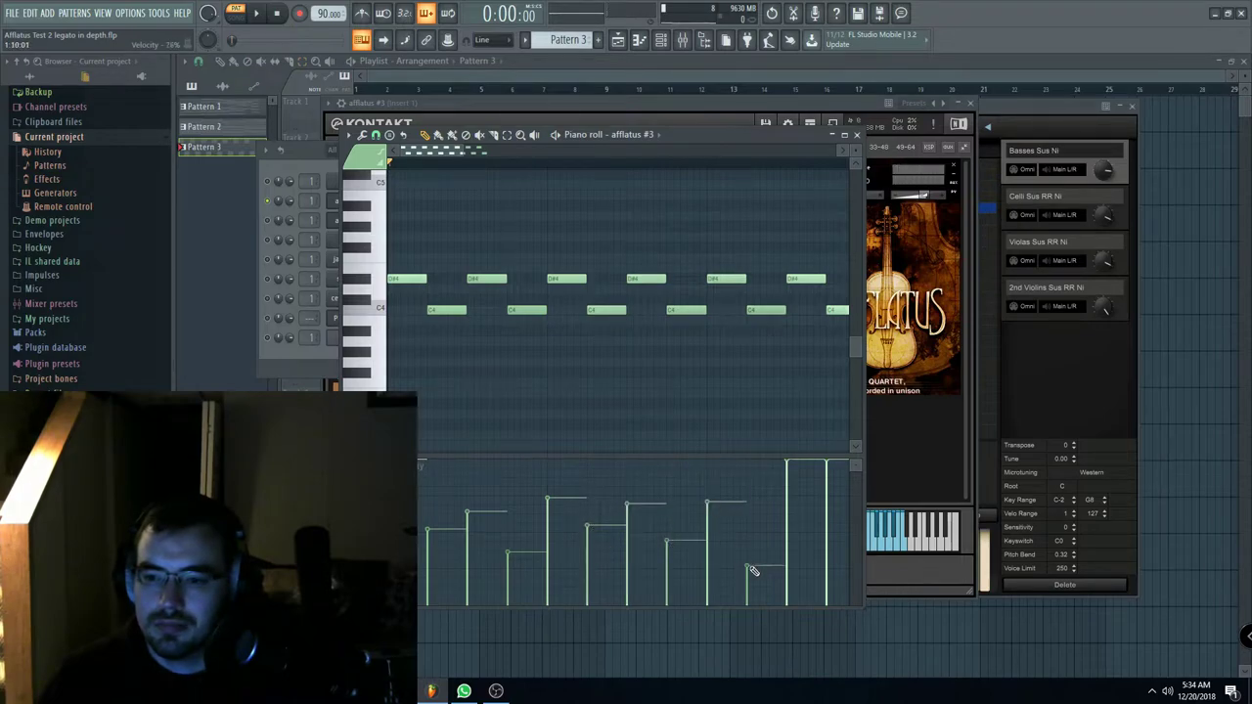
pyautogui.scroll(-2, 750, 573)
pyautogui.click(257, 13)
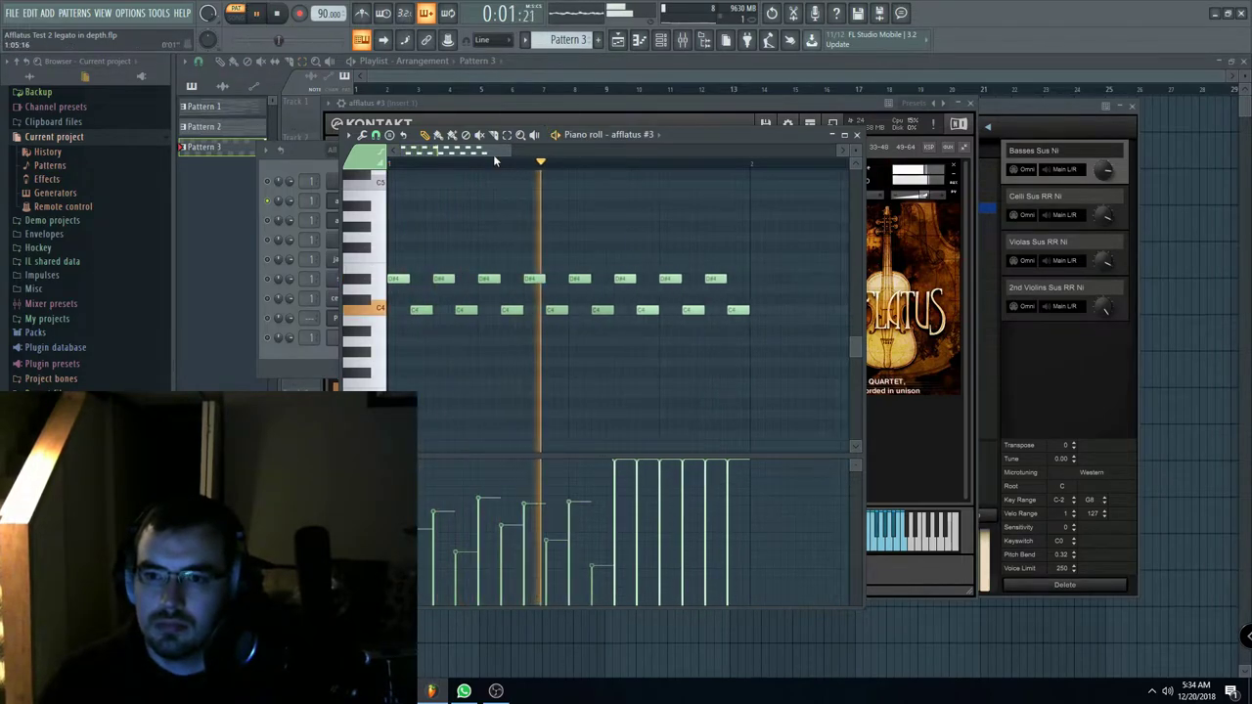
# Step: Vary the velocities of the last six notes below maximum while the pattern plays
pyautogui.scroll(-1, 607, 476)
pyautogui.click(585, 532)
pyautogui.click(607, 553)
pyautogui.click(631, 535)
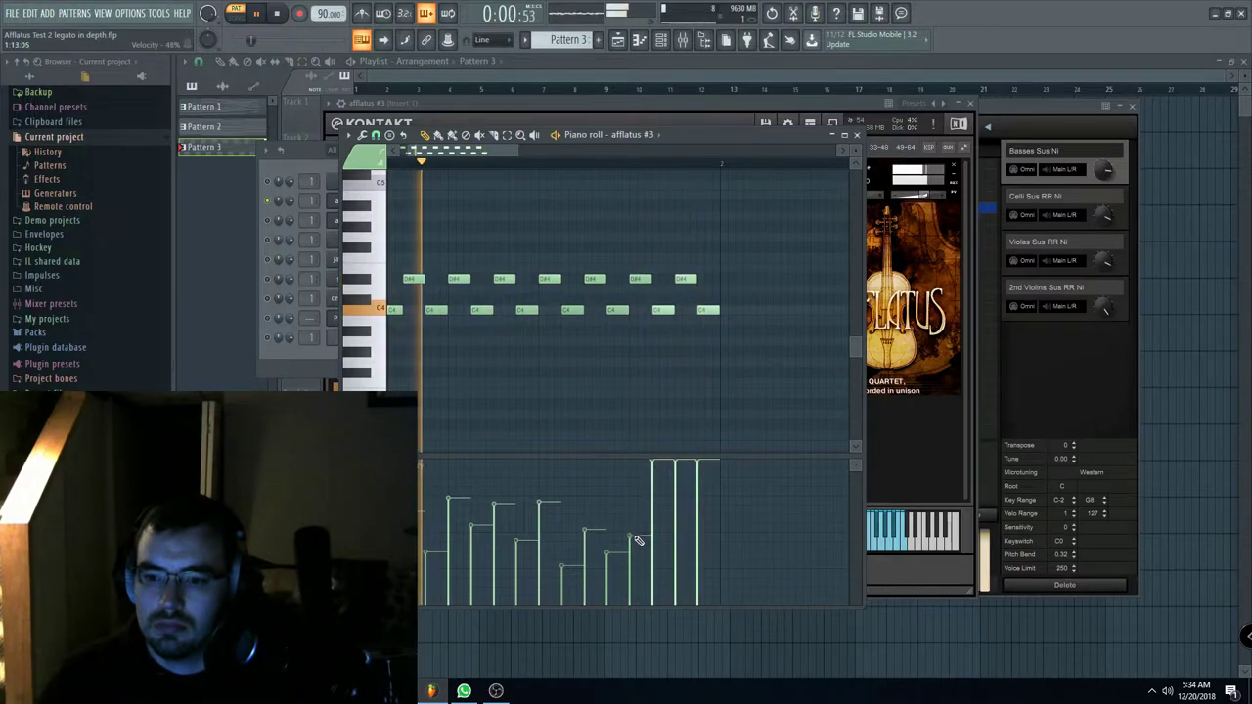
pyautogui.click(654, 587)
pyautogui.click(676, 511)
pyautogui.click(698, 553)
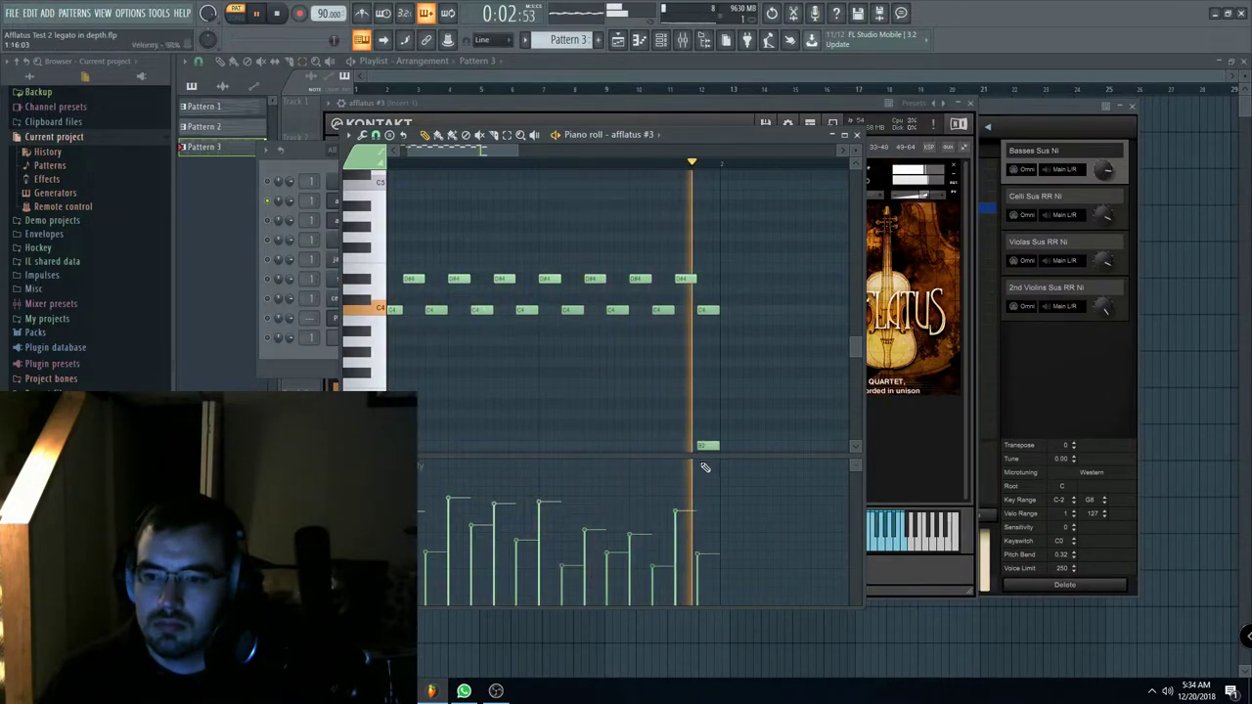
# Step: Raise the velocities of the last two notes, making the second-to-last D#4 the strongest accent
pyautogui.scroll(1, 728, 474)
pyautogui.click(734, 475)
pyautogui.click(763, 518)
pyautogui.scroll(-2, 486, 281)
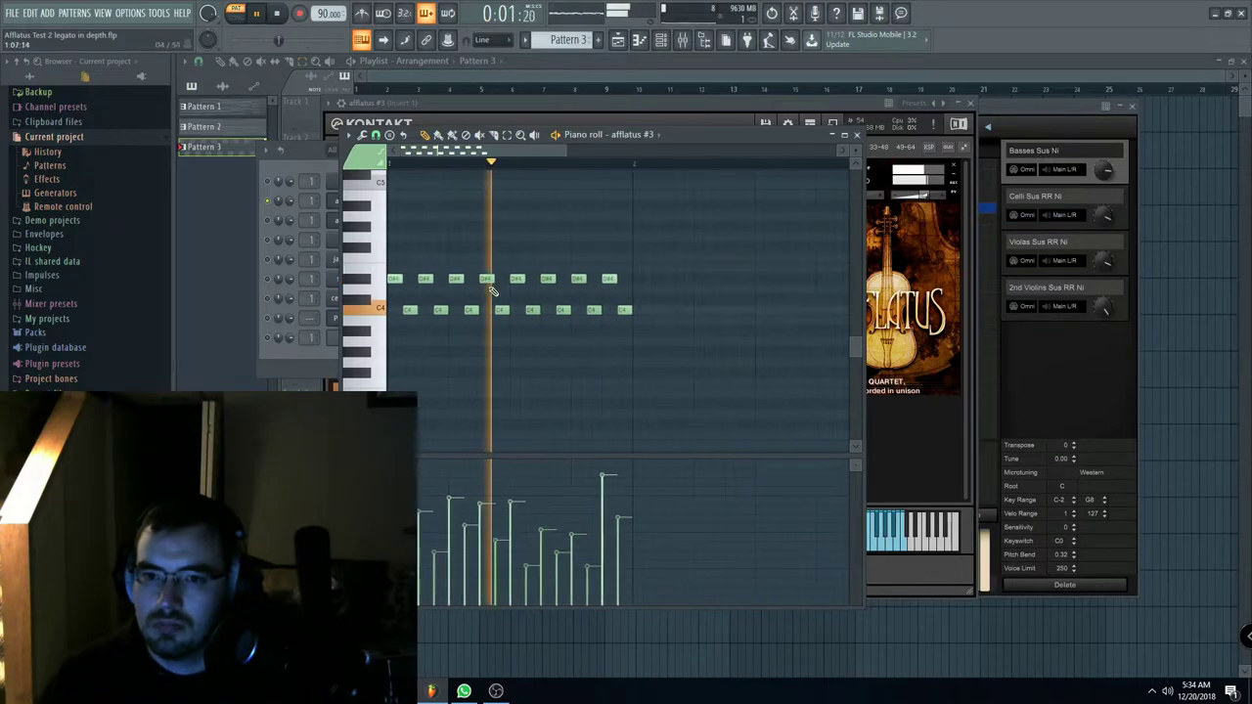
# Step: Move the Kontakt window aside, reopen the afflatus #3 piano roll and transpose the whole run up one octave
pyautogui.click(617, 110)
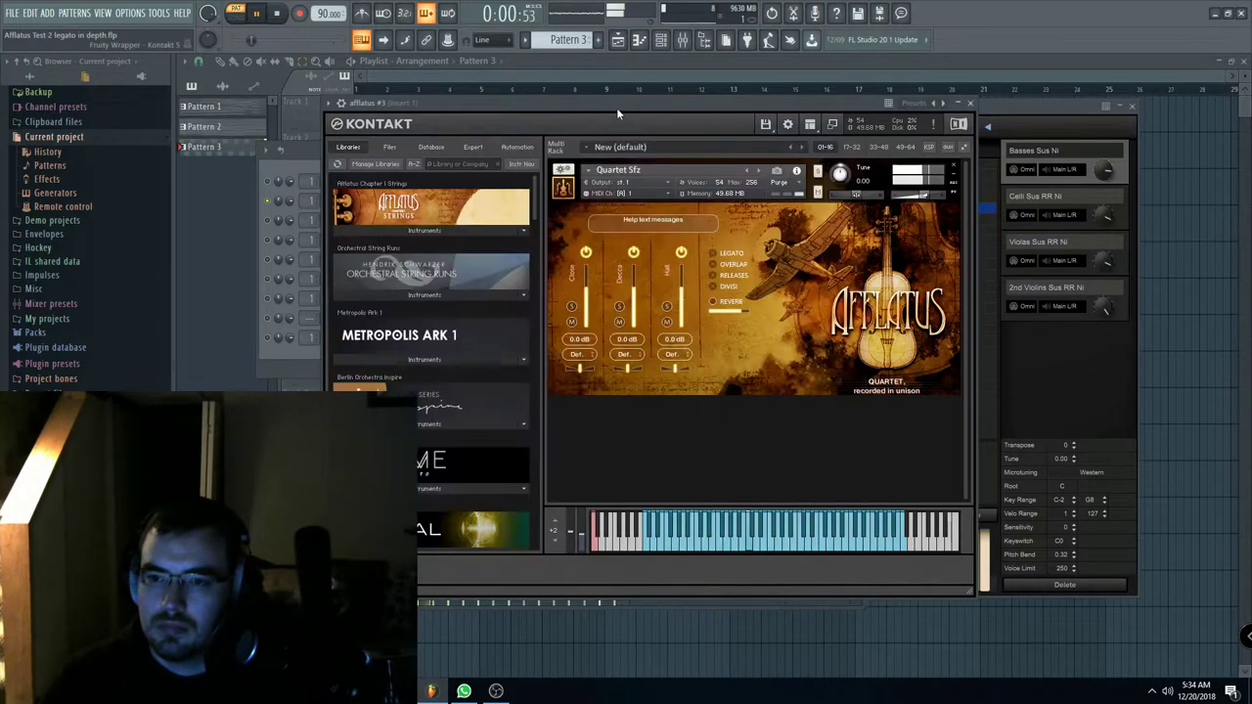
pyautogui.moveTo(641, 107); pyautogui.dragTo(599, 108)
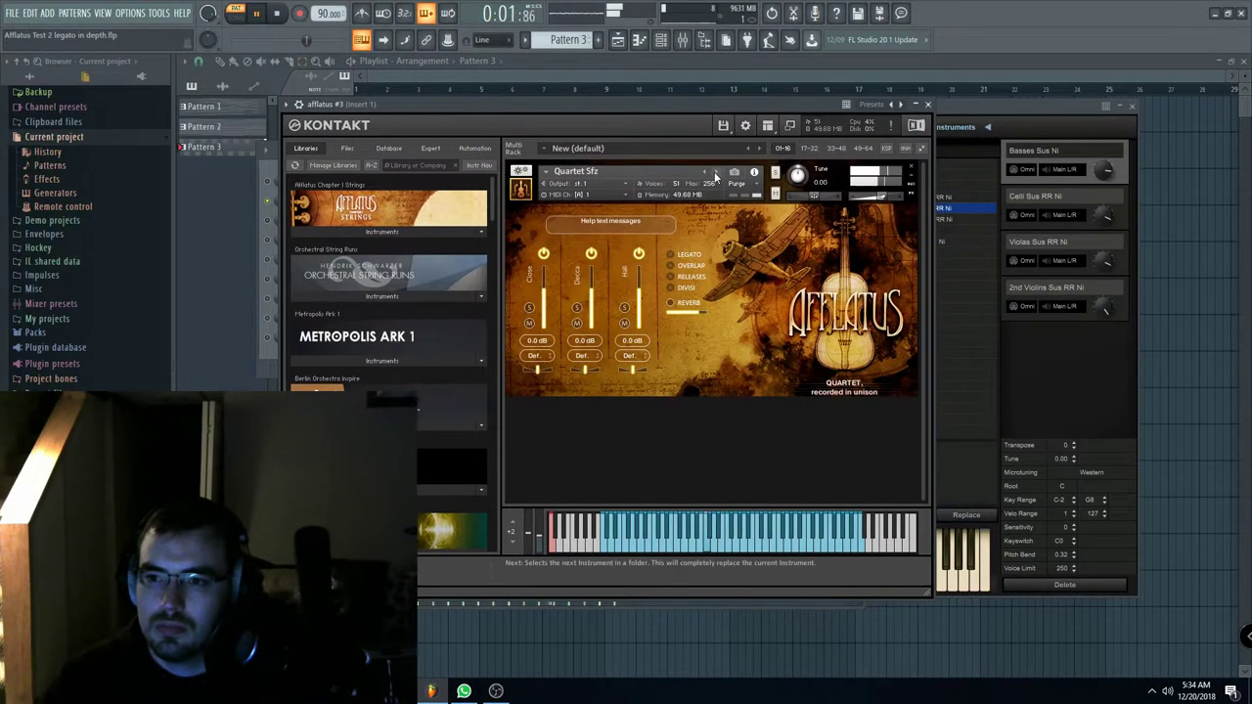
pyautogui.press('F6')
pyautogui.click(424, 214)
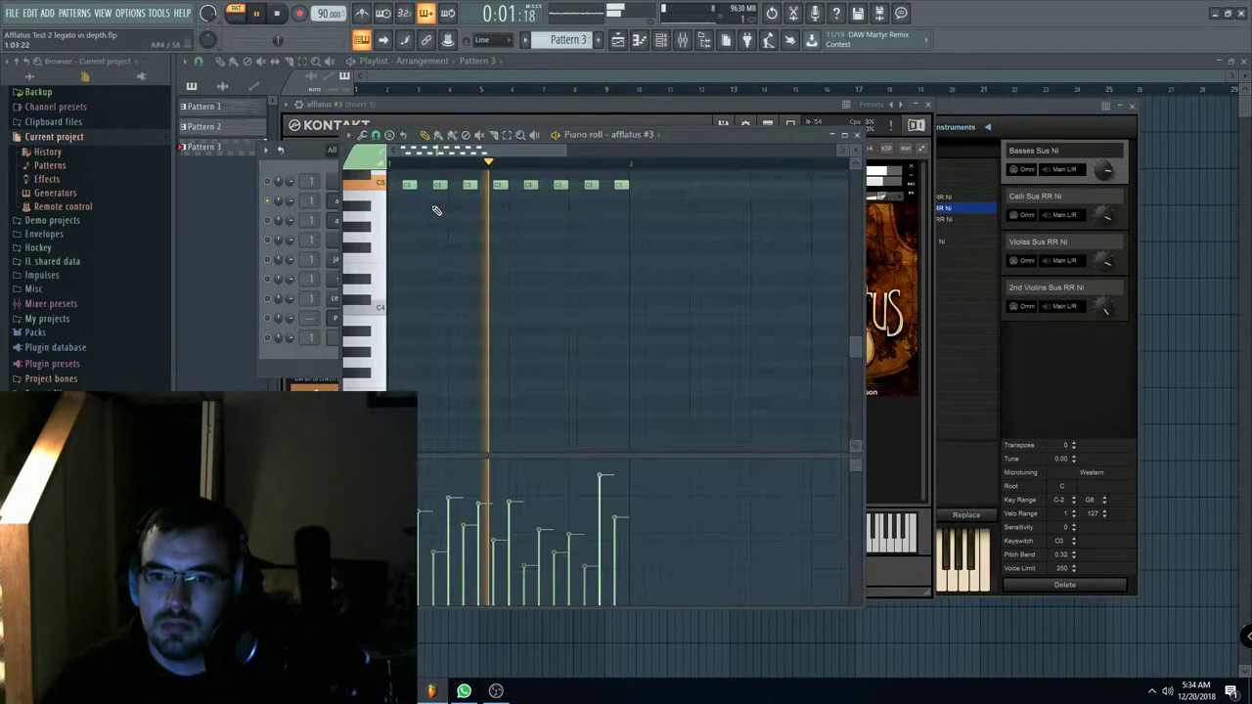
# Step: Stop playback and load the next instrument, Red Army Strings, in the afflatus #3 Kontakt instance
pyautogui.click(606, 98)
pyautogui.press('space')
pyautogui.click(717, 172)
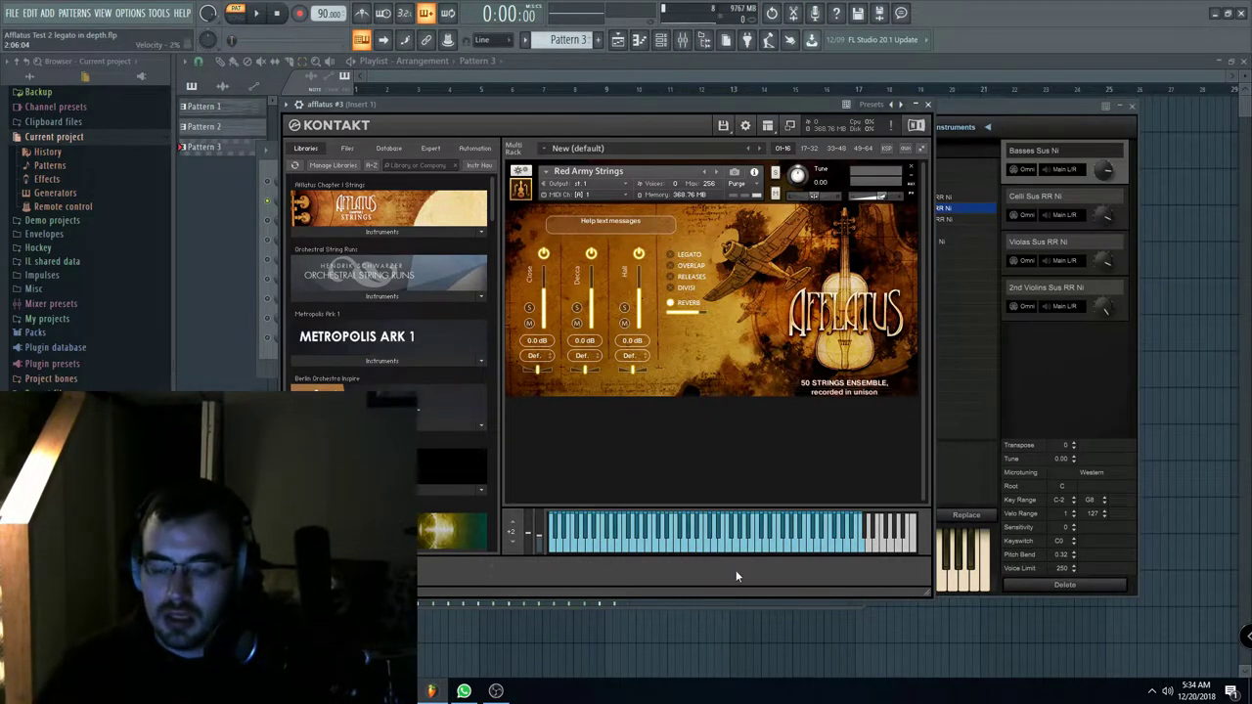
pyautogui.moveTo(646, 106); pyautogui.dragTo(689, 137)
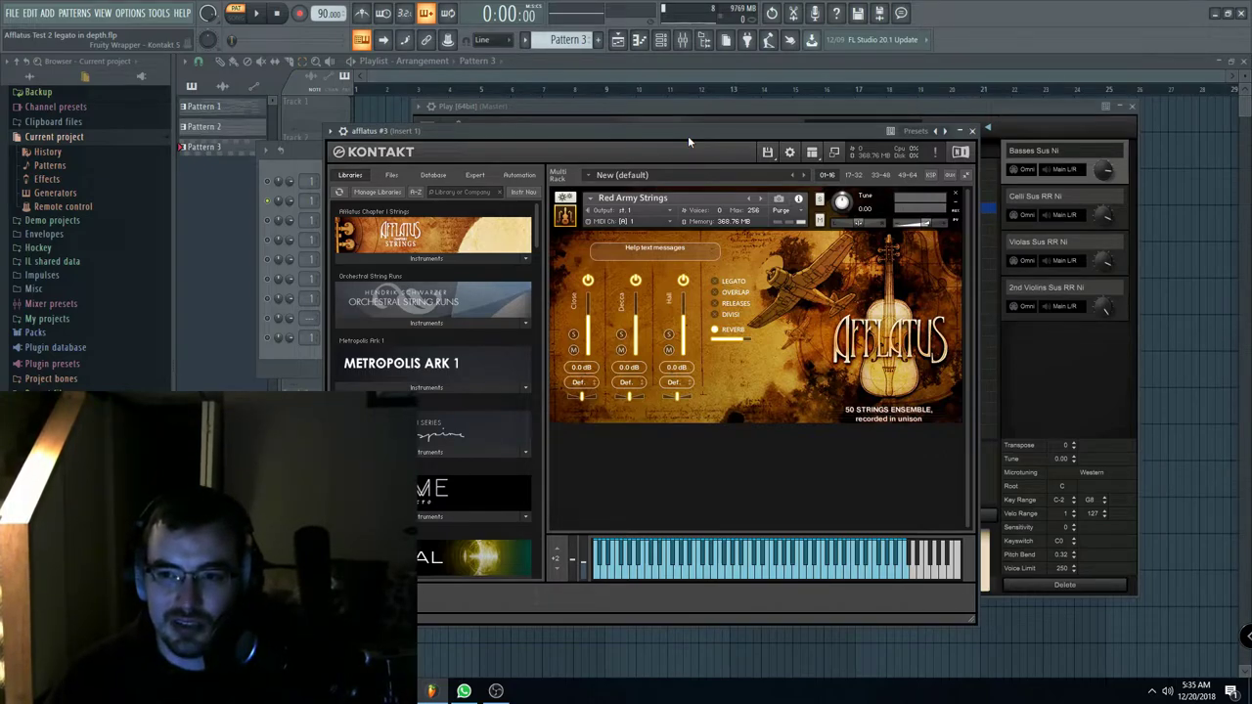
pyautogui.moveTo(688, 135)
pyautogui.mouseDown()
pyautogui.moveTo(673, 137)
pyautogui.moveTo(688, 139)
pyautogui.mouseUp()
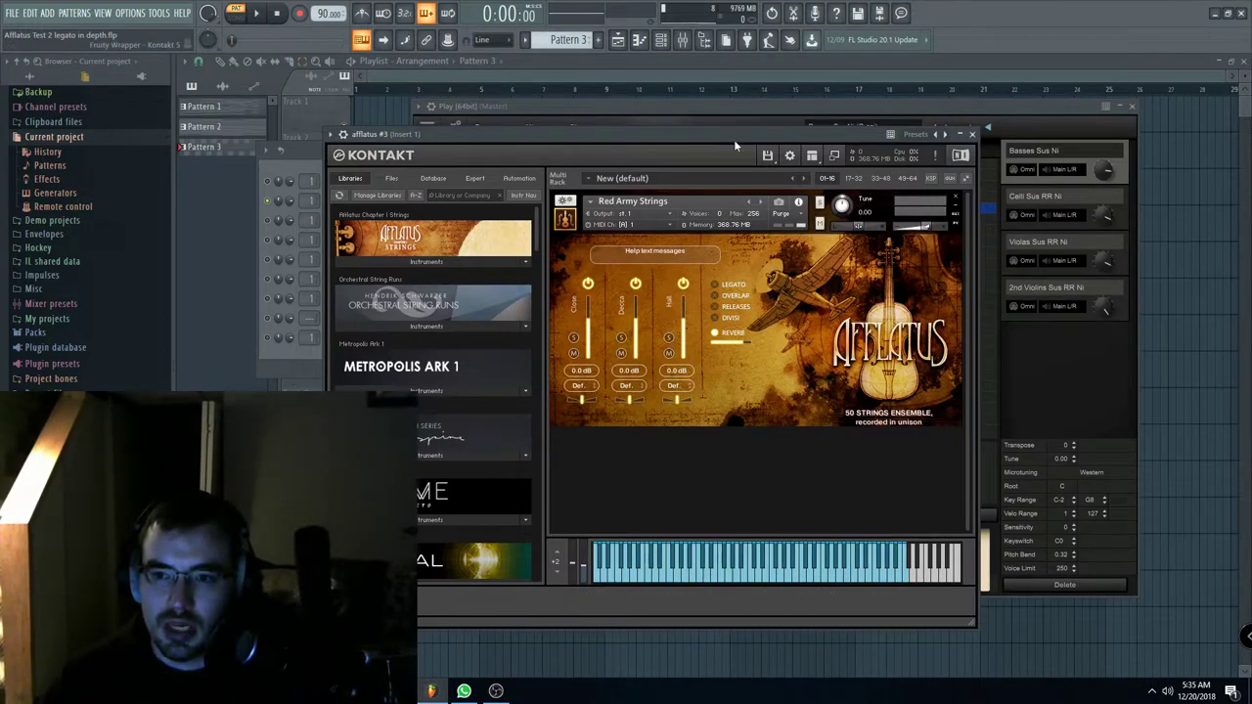
pyautogui.moveTo(725, 136); pyautogui.dragTo(725, 137)
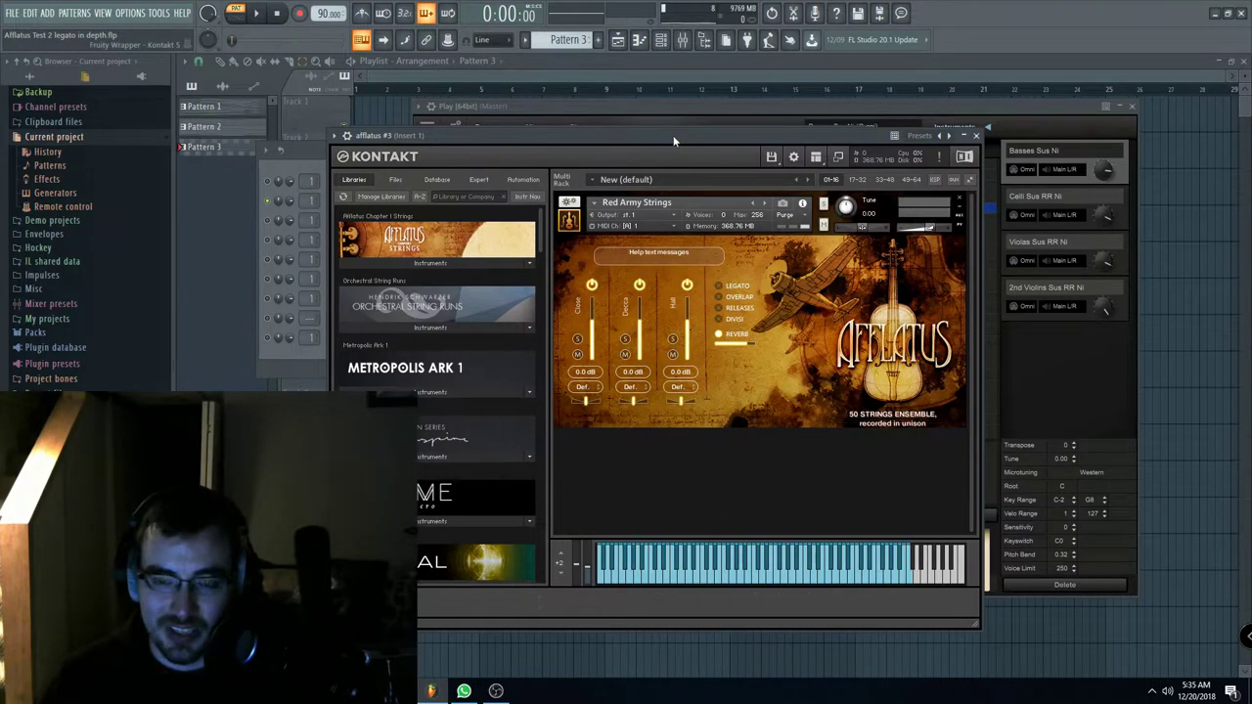
# Step: Audition Red Army Strings by playing several notes across the on-screen keyboard, from higher to lower pitches
pyautogui.moveTo(668, 137); pyautogui.dragTo(667, 127)
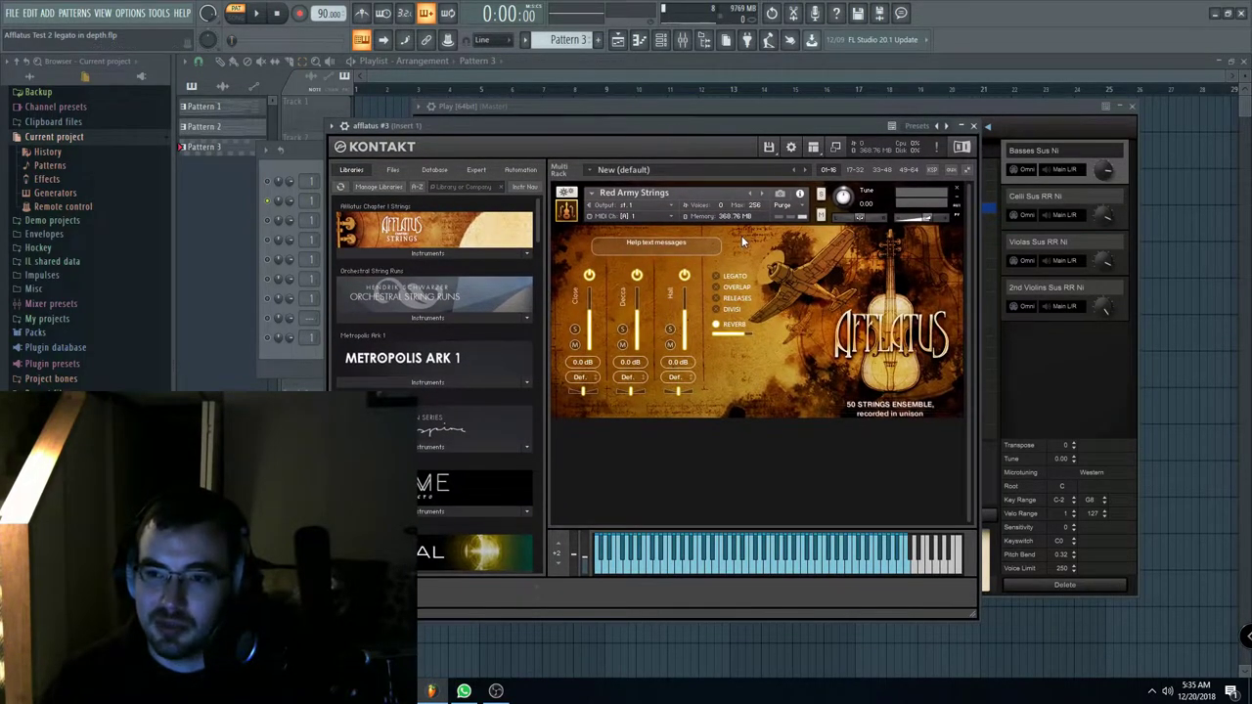
pyautogui.click(769, 571)
pyautogui.click(749, 570)
pyautogui.click(700, 568)
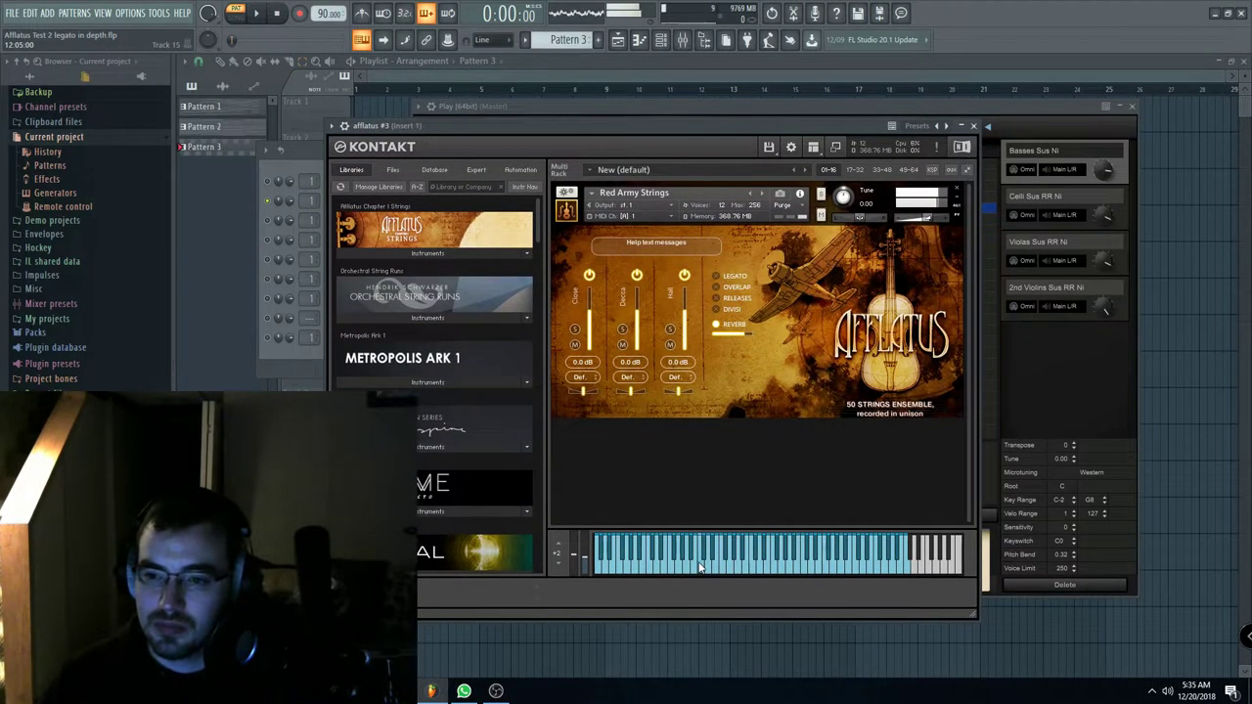
pyautogui.click(669, 553)
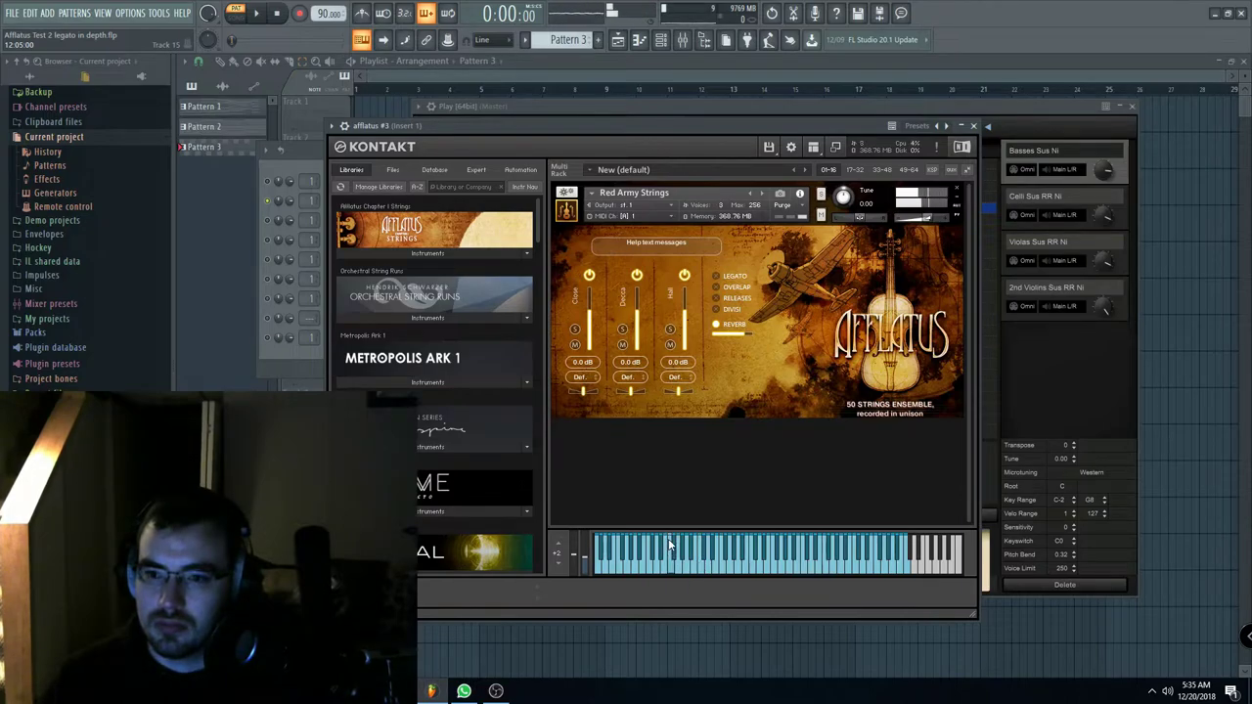
# Step: List the Afflatus Chapter I Strings instruments and load the next instrument, Roofchase Strings
pyautogui.click(473, 252)
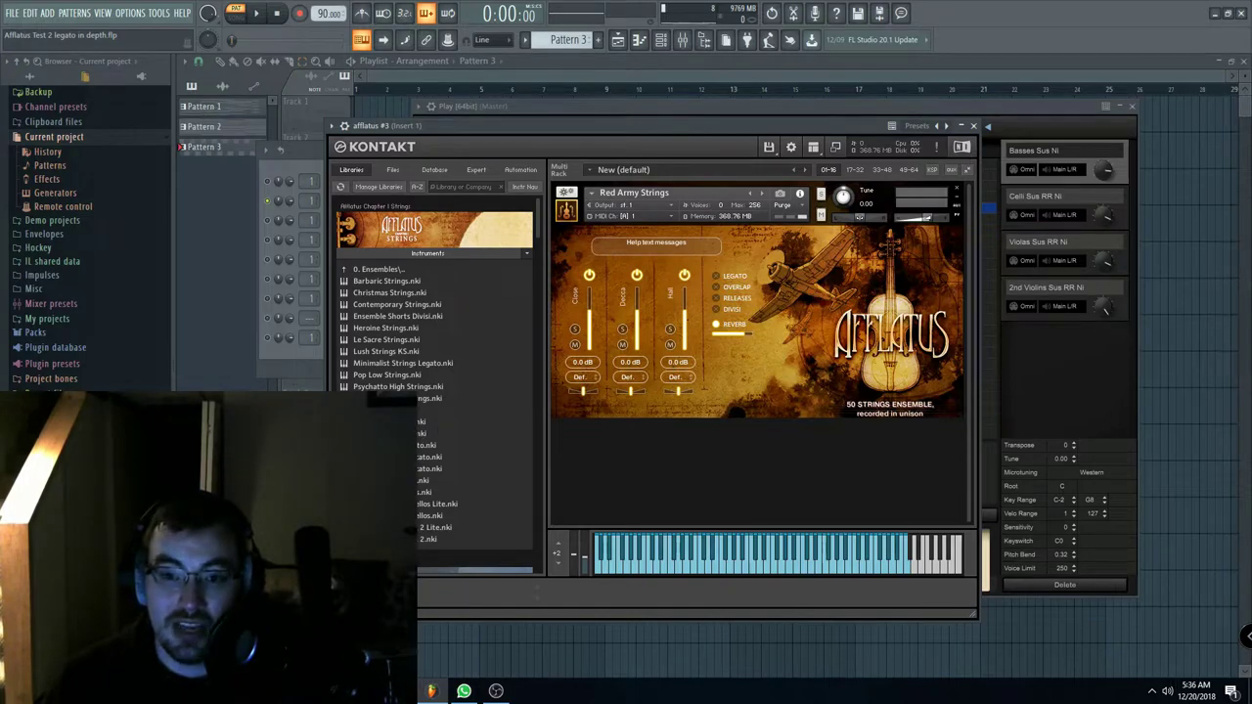
pyautogui.moveTo(700, 130); pyautogui.dragTo(701, 142)
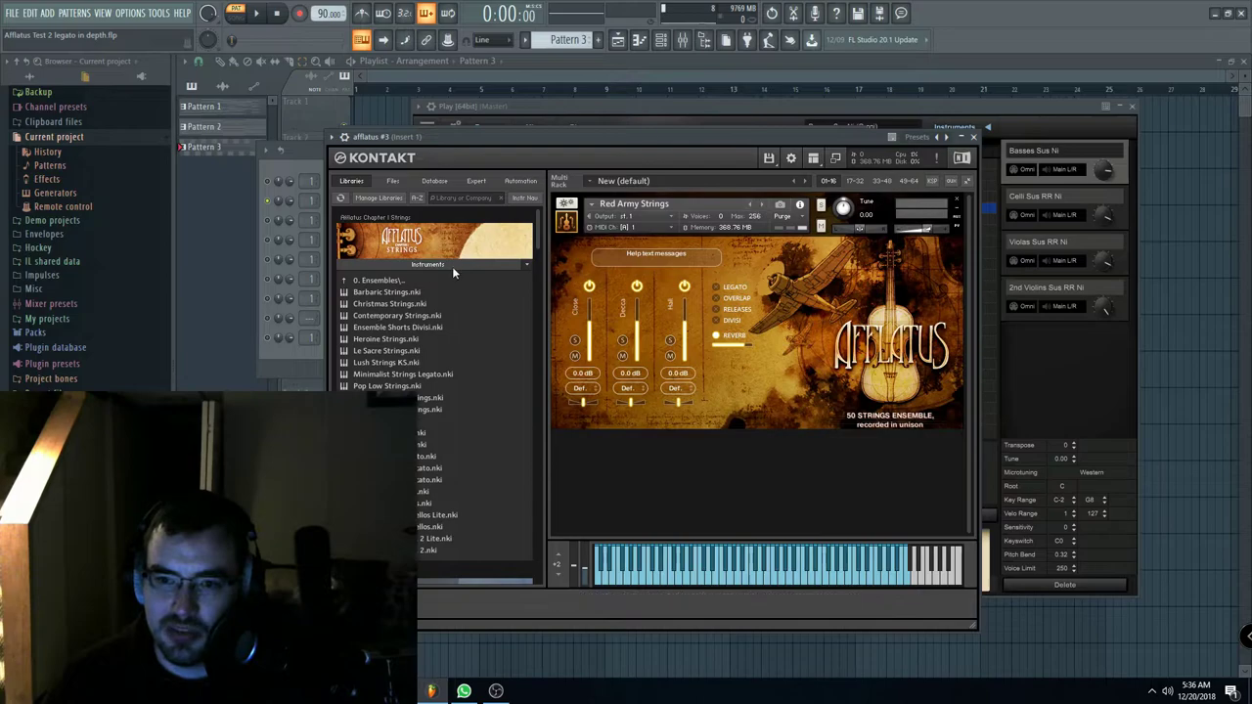
pyautogui.click(761, 201)
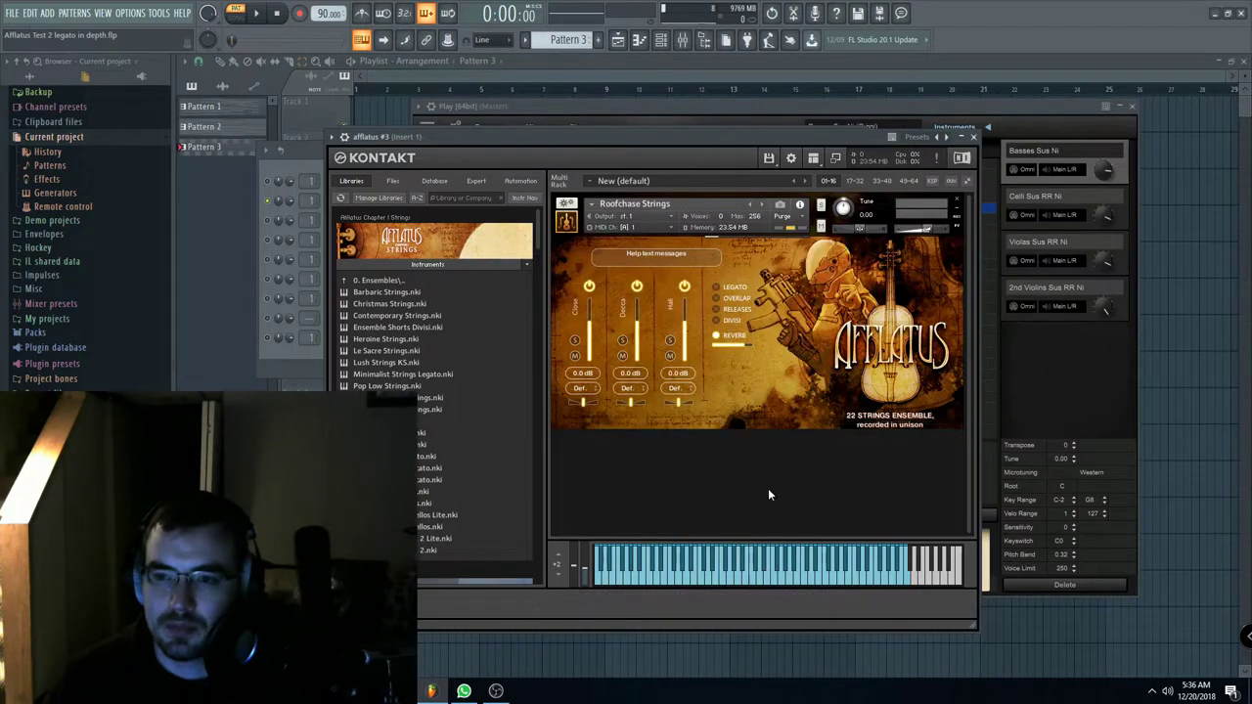
# Step: Start pattern playback, open the afflatus #3 piano roll and transpose the run down one octave to C3 and D#3
pyautogui.click(301, 166)
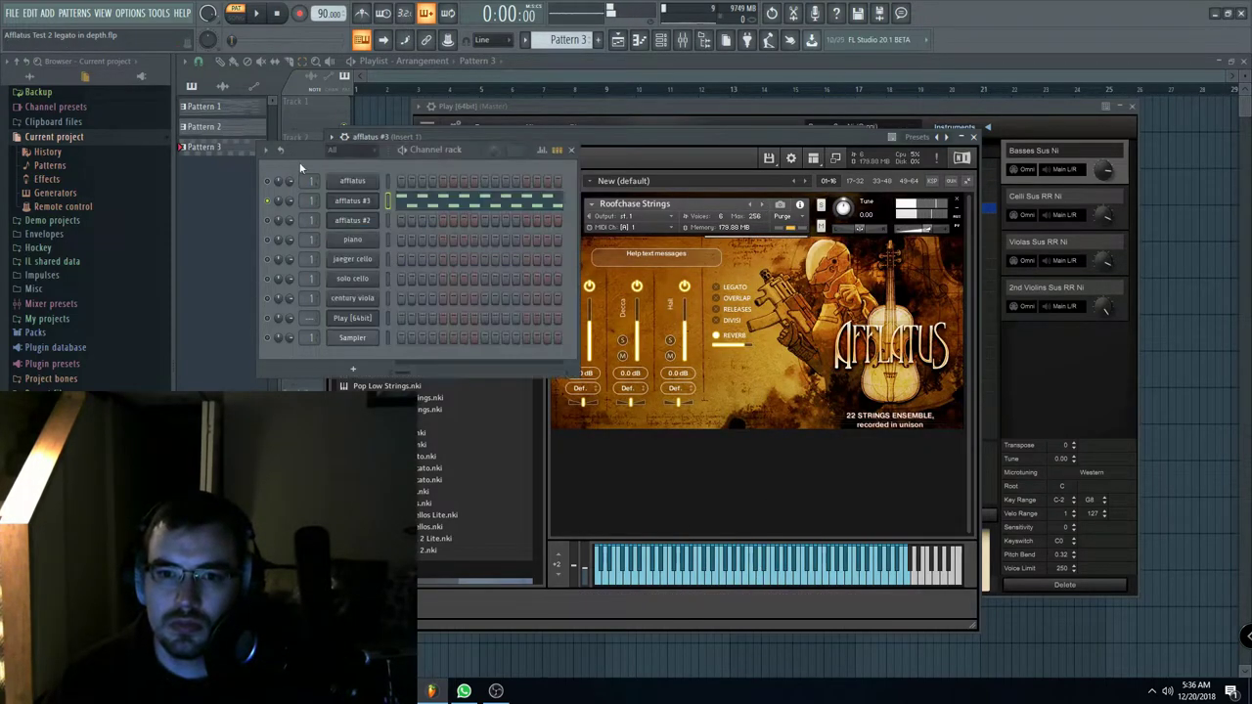
pyautogui.click(259, 14)
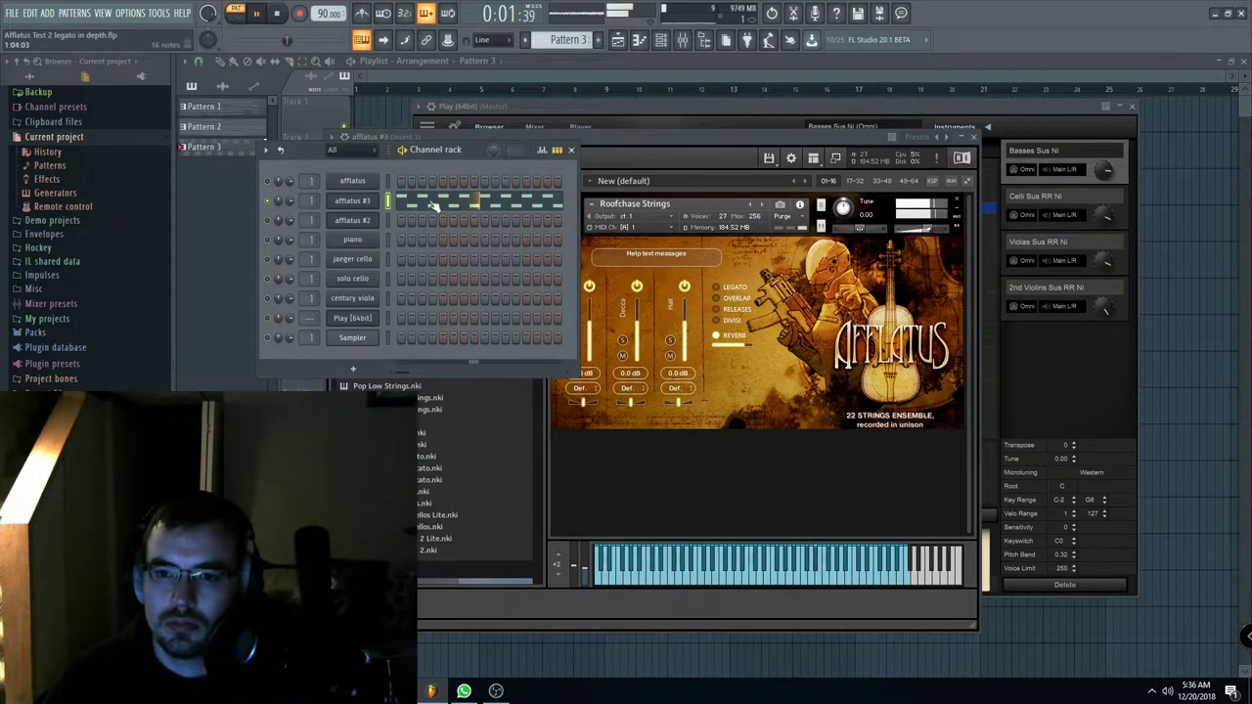
pyautogui.click(433, 202)
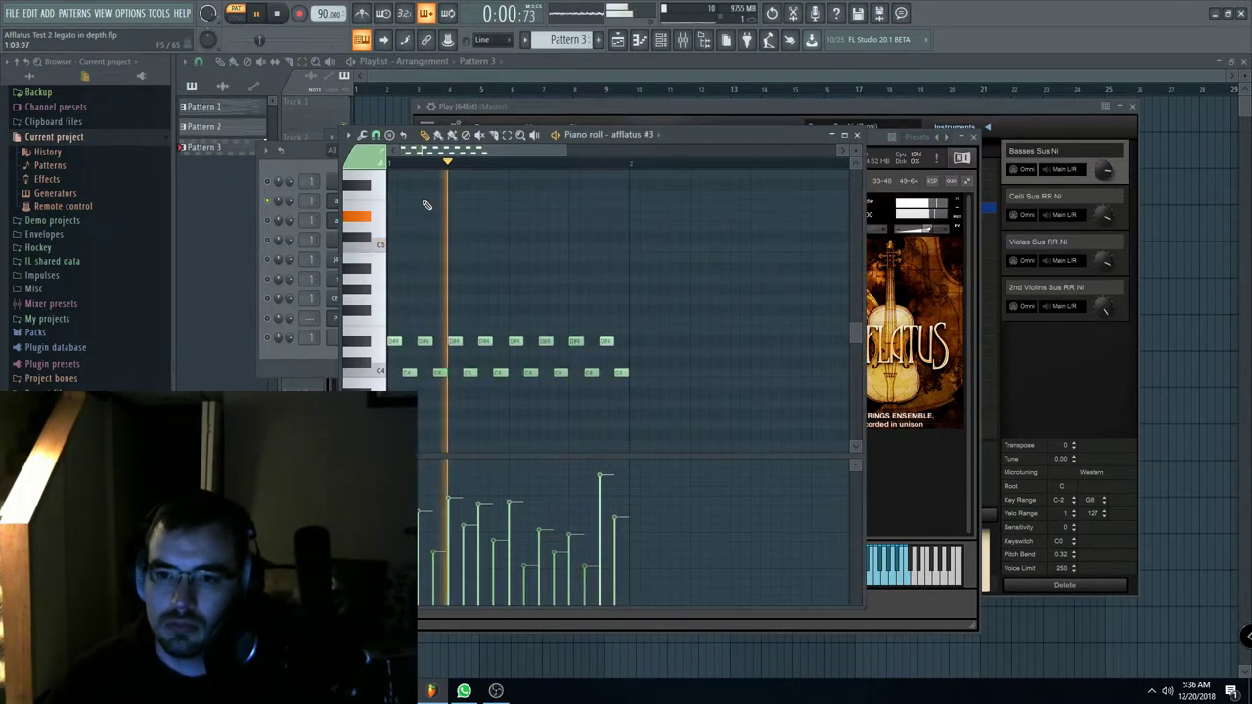
pyautogui.scroll(-3, 475, 307)
pyautogui.scroll(4, 470, 316)
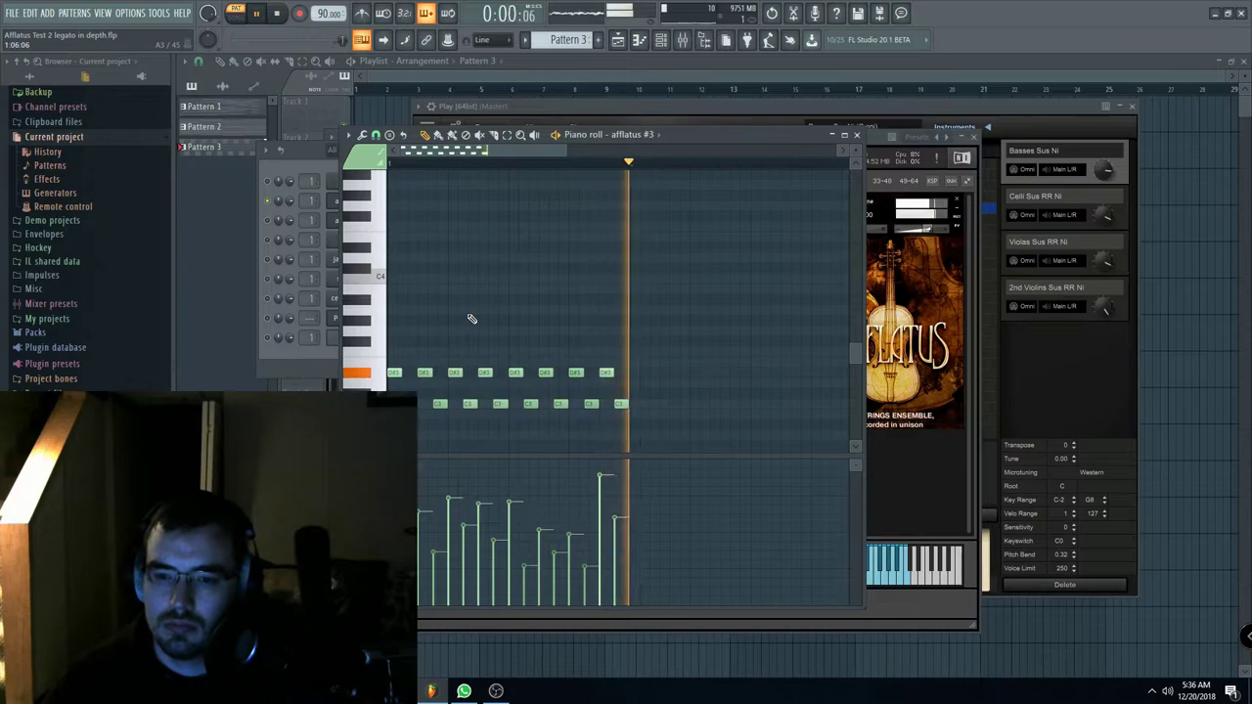
pyautogui.scroll(-1, 484, 313)
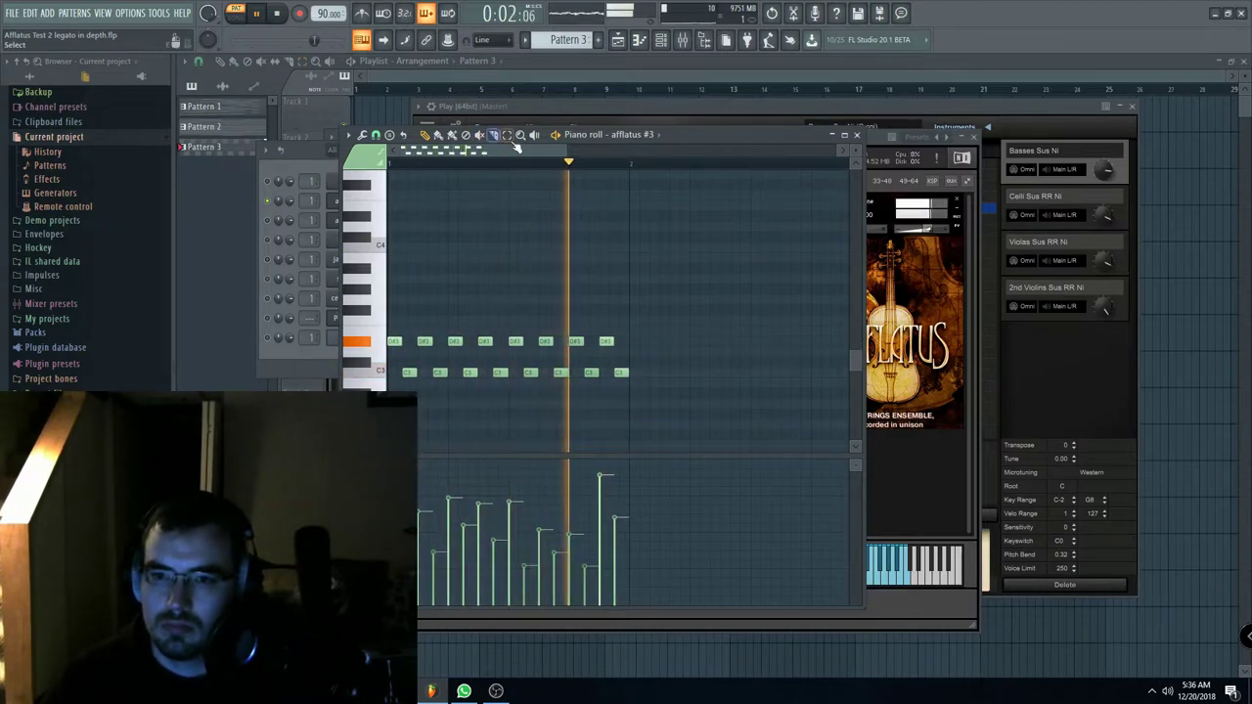
# Step: Flatten the velocities of all notes in the run to one uniform low level
pyautogui.moveTo(663, 358); pyautogui.dragTo(387, 284)
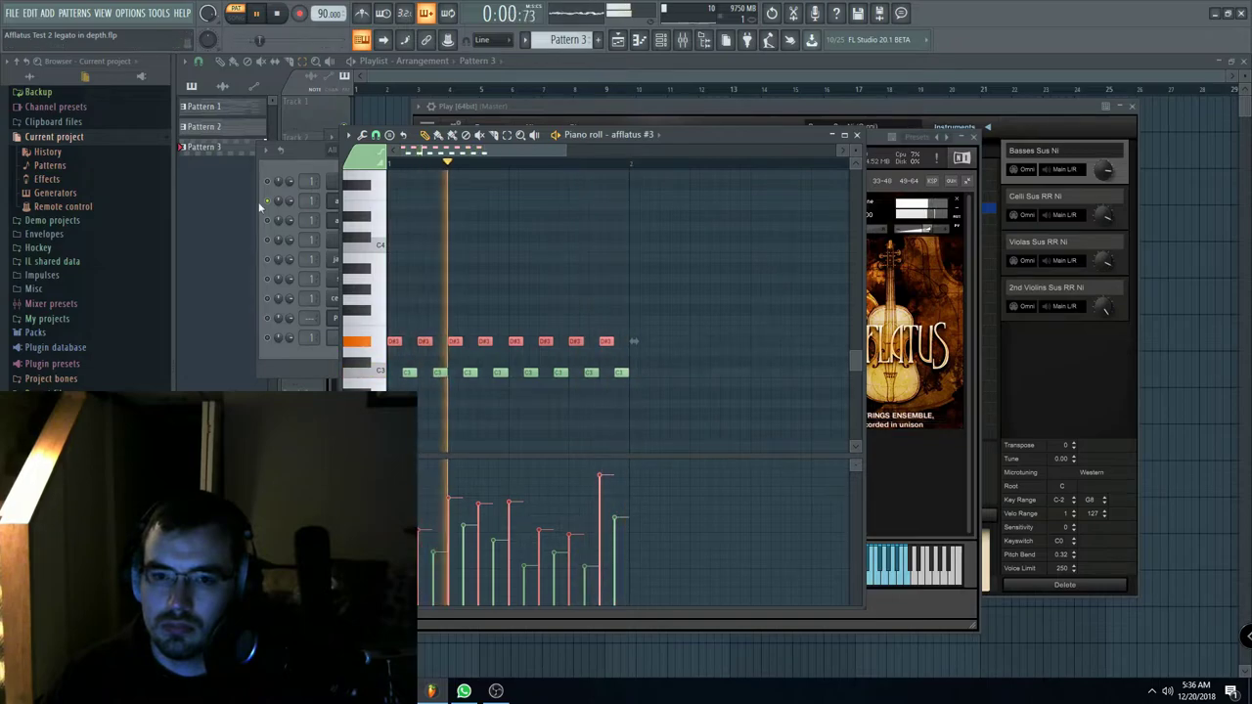
pyautogui.moveTo(393, 561); pyautogui.dragTo(685, 567)
pyautogui.keyDown('ctrl'); pyautogui.click(695, 372); pyautogui.keyUp('ctrl')
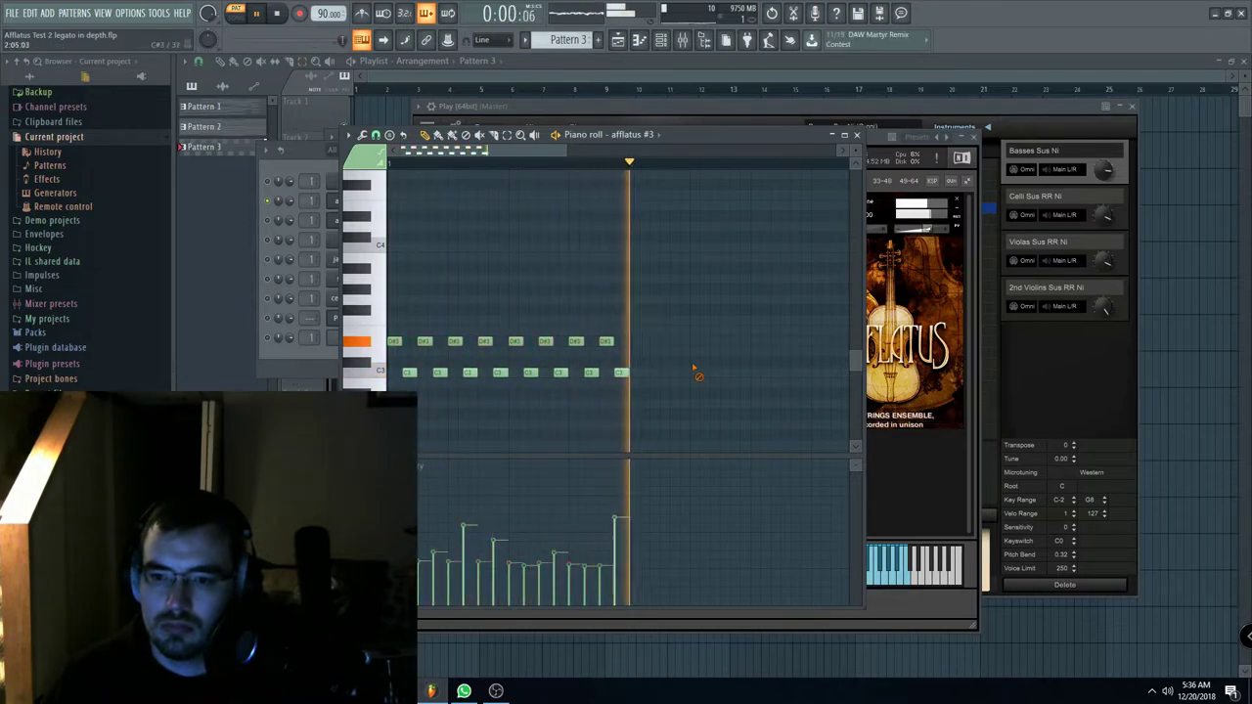
pyautogui.moveTo(419, 570); pyautogui.dragTo(671, 573)
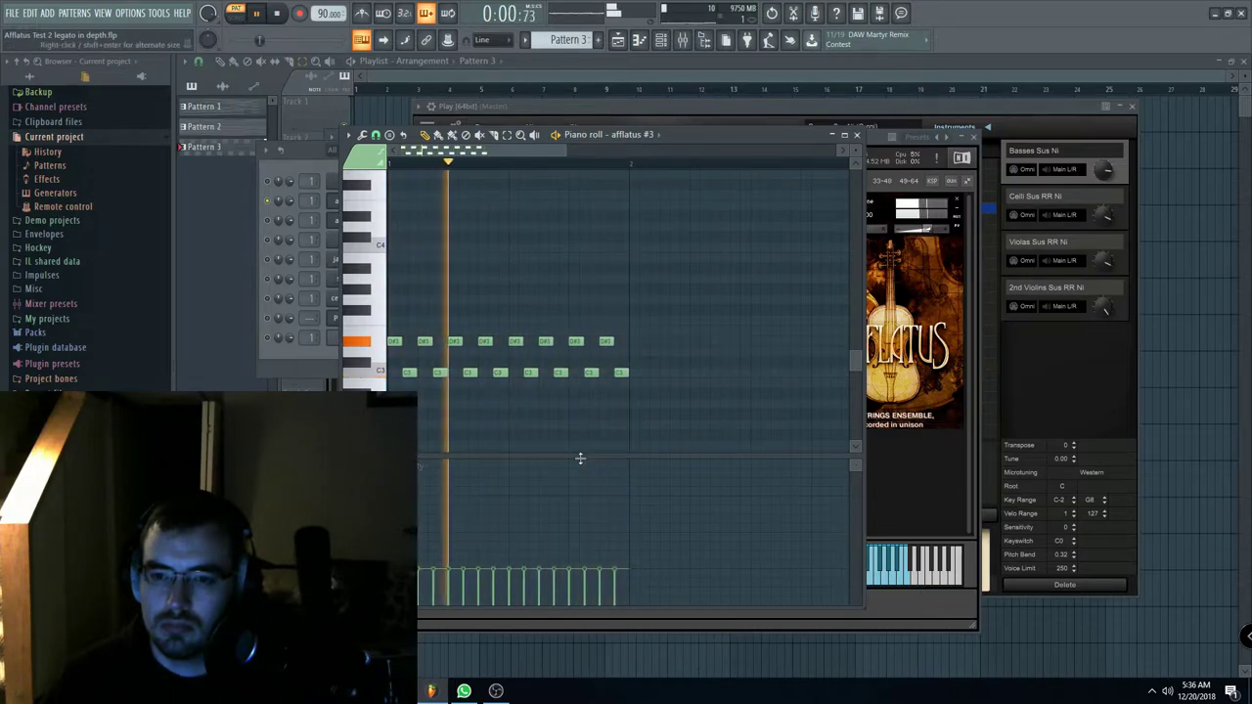
# Step: Transpose the run up two octaves to C5 and D#5 and raise all note velocities to maximum
pyautogui.hotkey('ctrl', 'Up')
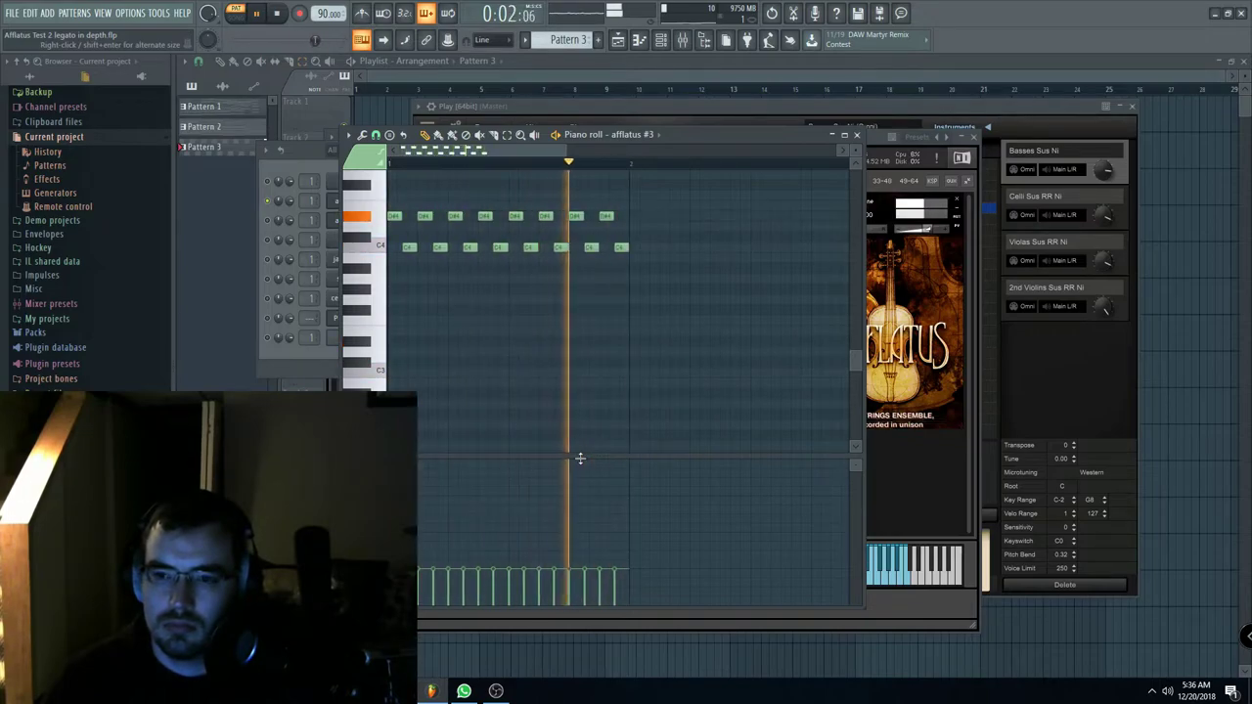
pyautogui.hotkey('ctrl', 'Up')
pyautogui.scroll(4, 573, 456)
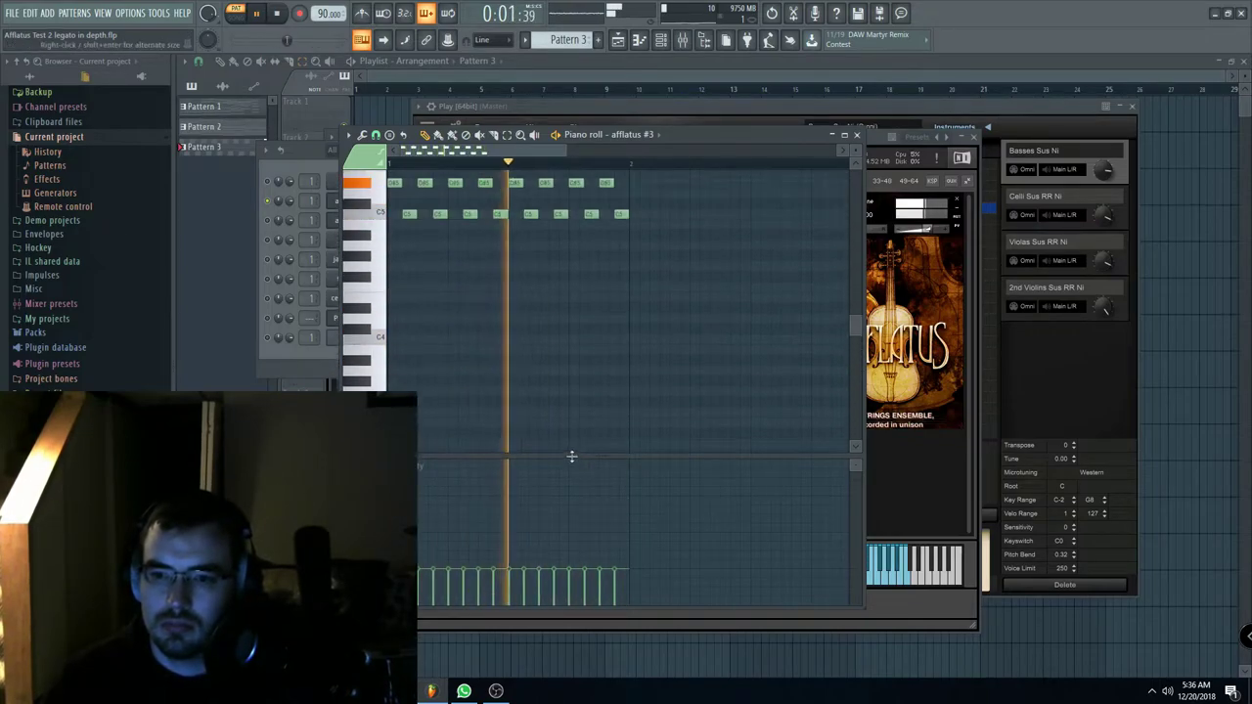
pyautogui.moveTo(760, 137); pyautogui.dragTo(709, 135)
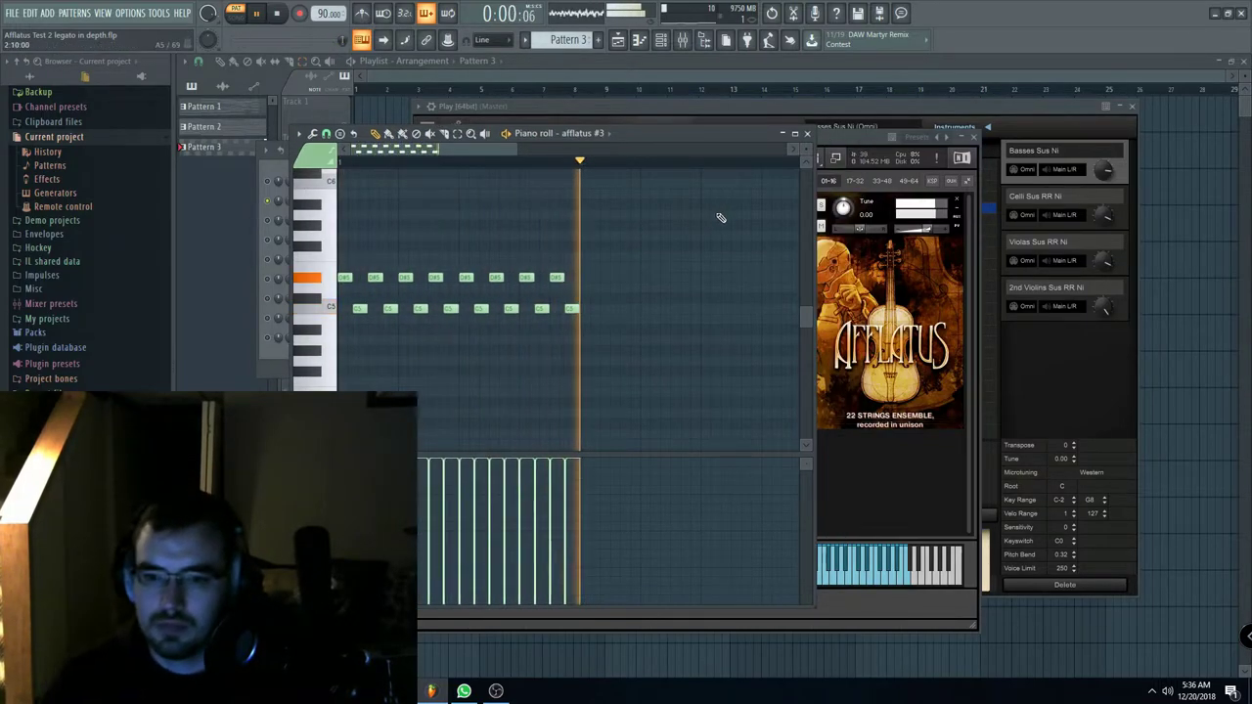
# Step: Add G5 notes above the first, fifth and seventh D#5 notes, and a G#5 above the last one
pyautogui.click(349, 237)
pyautogui.scroll(1, 349, 236)
pyautogui.click(506, 237)
pyautogui.moveTo(509, 236); pyautogui.dragTo(518, 238)
pyautogui.moveTo(457, 151); pyautogui.dragTo(465, 151)
pyautogui.click(566, 238)
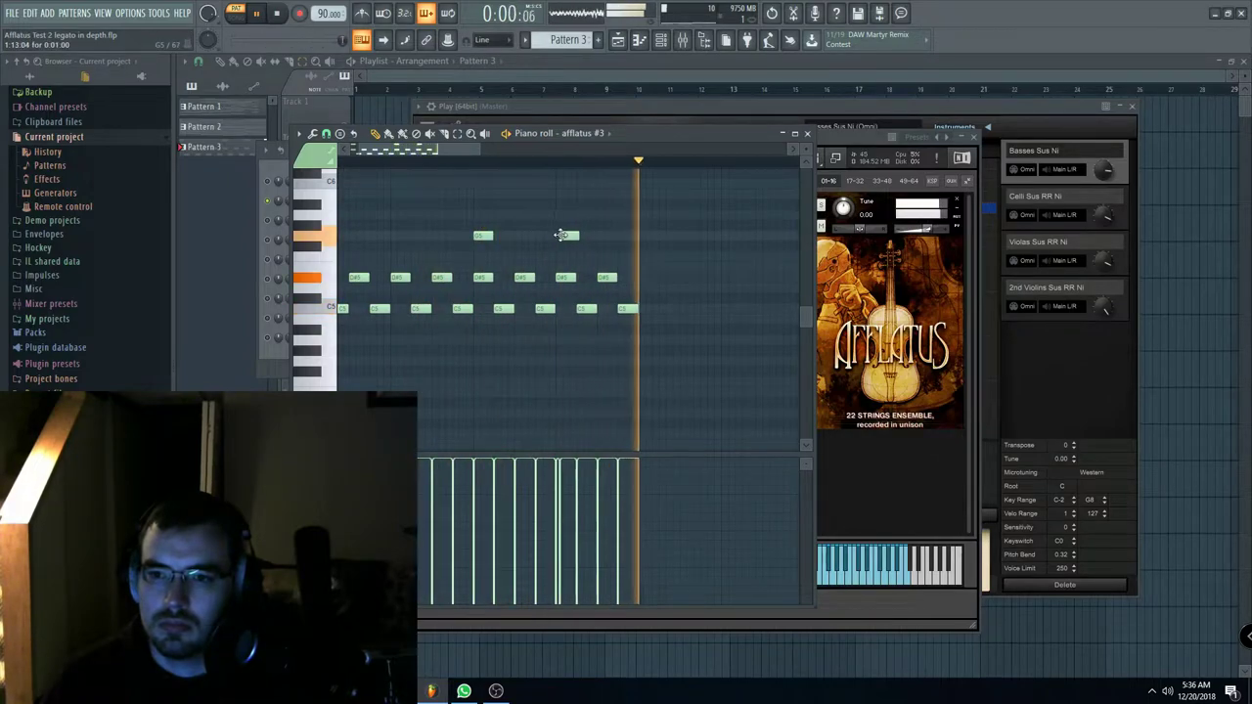
pyautogui.moveTo(572, 237); pyautogui.dragTo(568, 236)
pyautogui.click(607, 225)
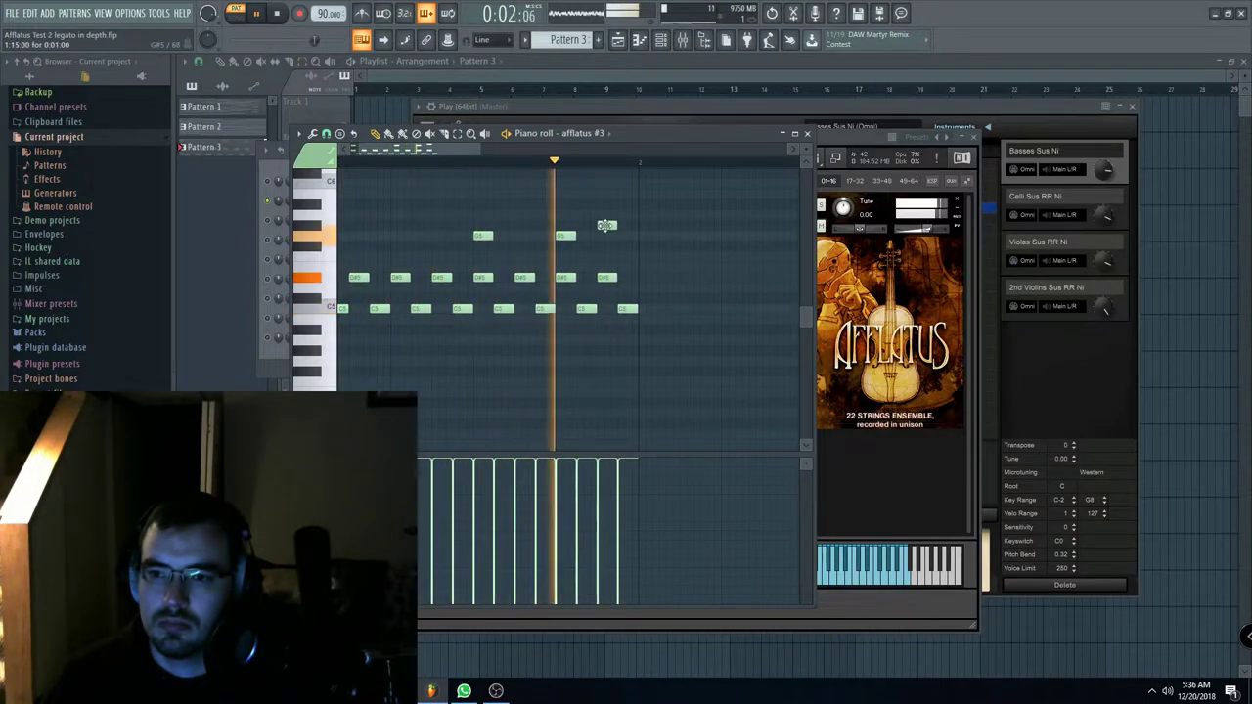
pyautogui.moveTo(453, 150); pyautogui.dragTo(441, 152)
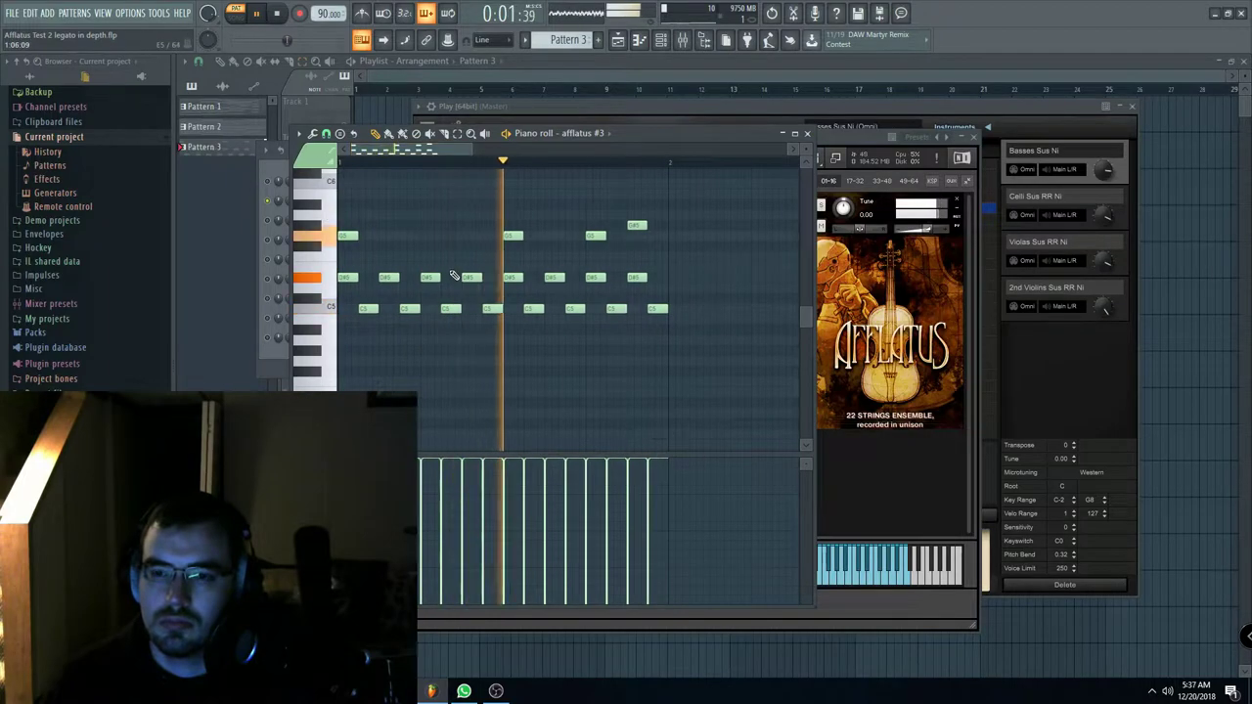
# Step: Transpose the whole pattern up one octave and add a G6 above the third D#6
pyautogui.hotkey('ctrl', 'Up')
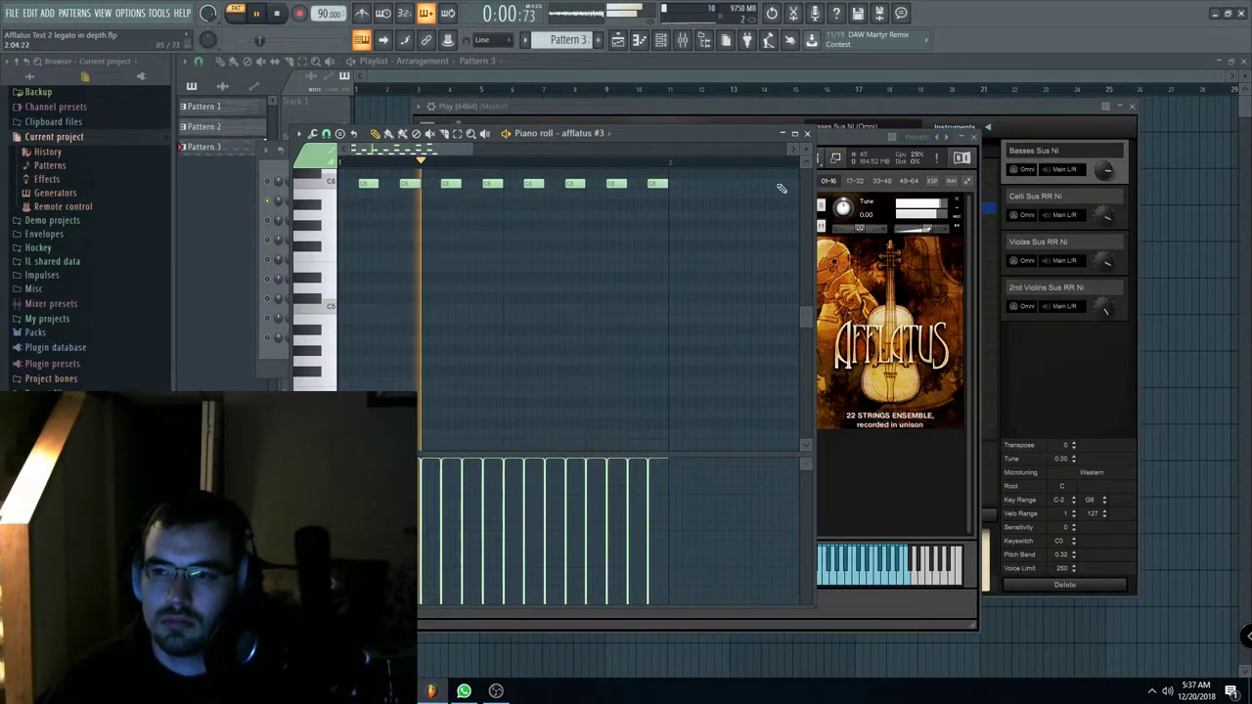
pyautogui.scroll(5, 402, 219)
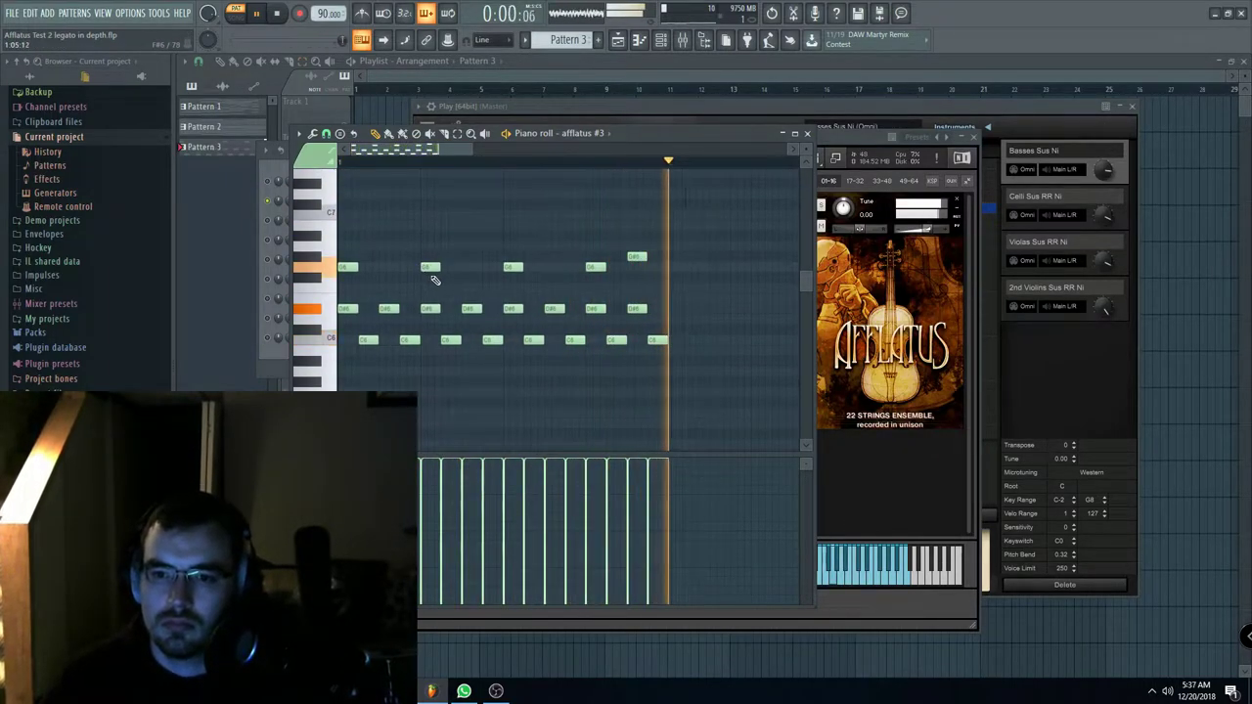
pyautogui.scroll(2, 476, 167)
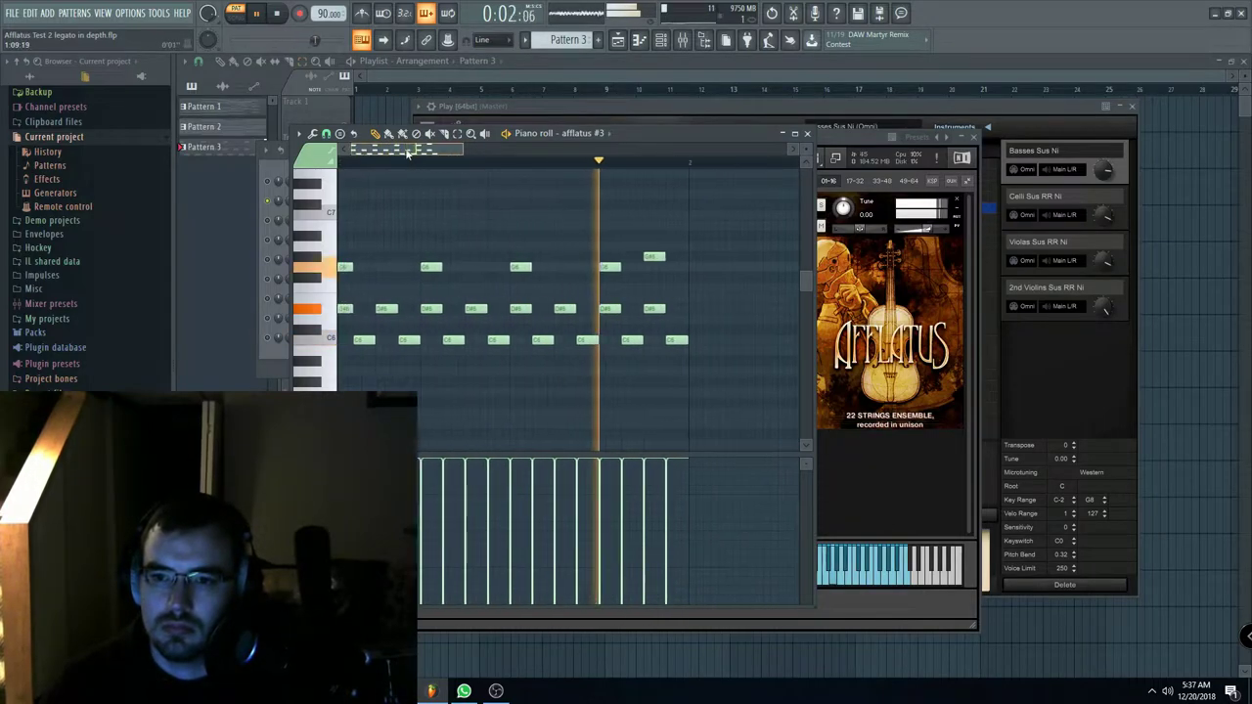
# Step: Stop playback and load the next instrument, Shark Strings Legato, in the afflatus #3 Kontakt instance
pyautogui.press('space')
pyautogui.click(828, 142)
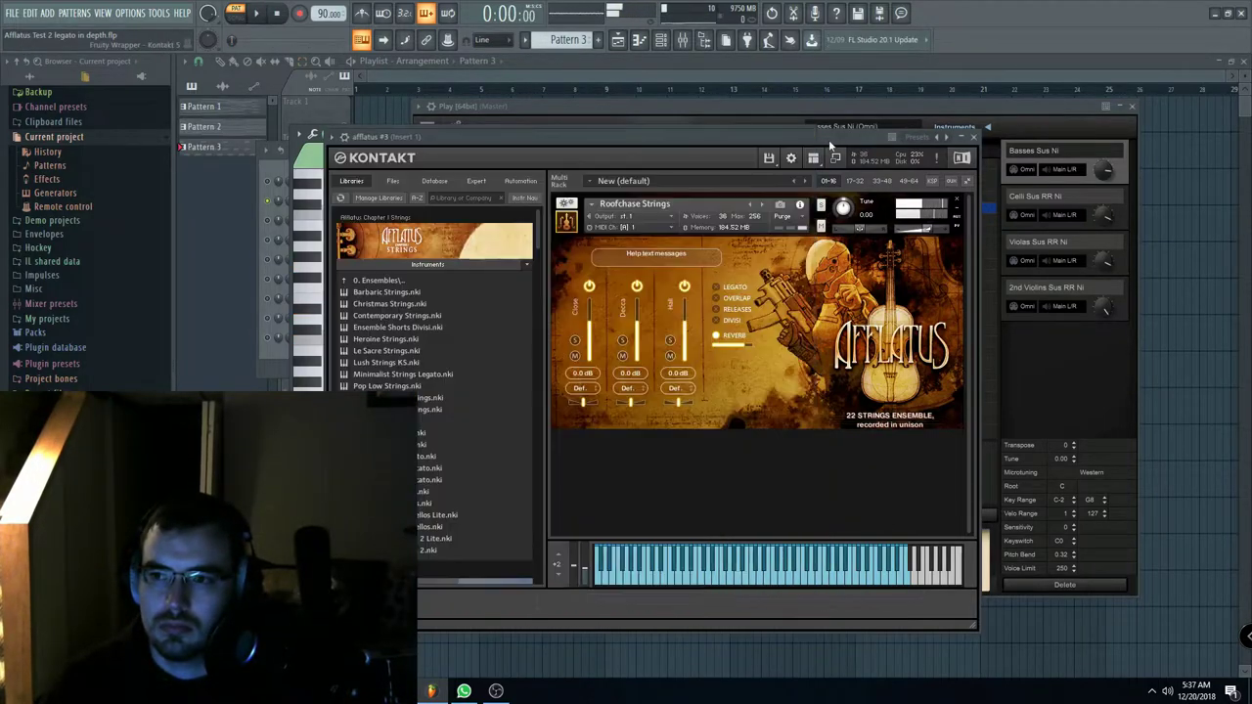
pyautogui.click(764, 205)
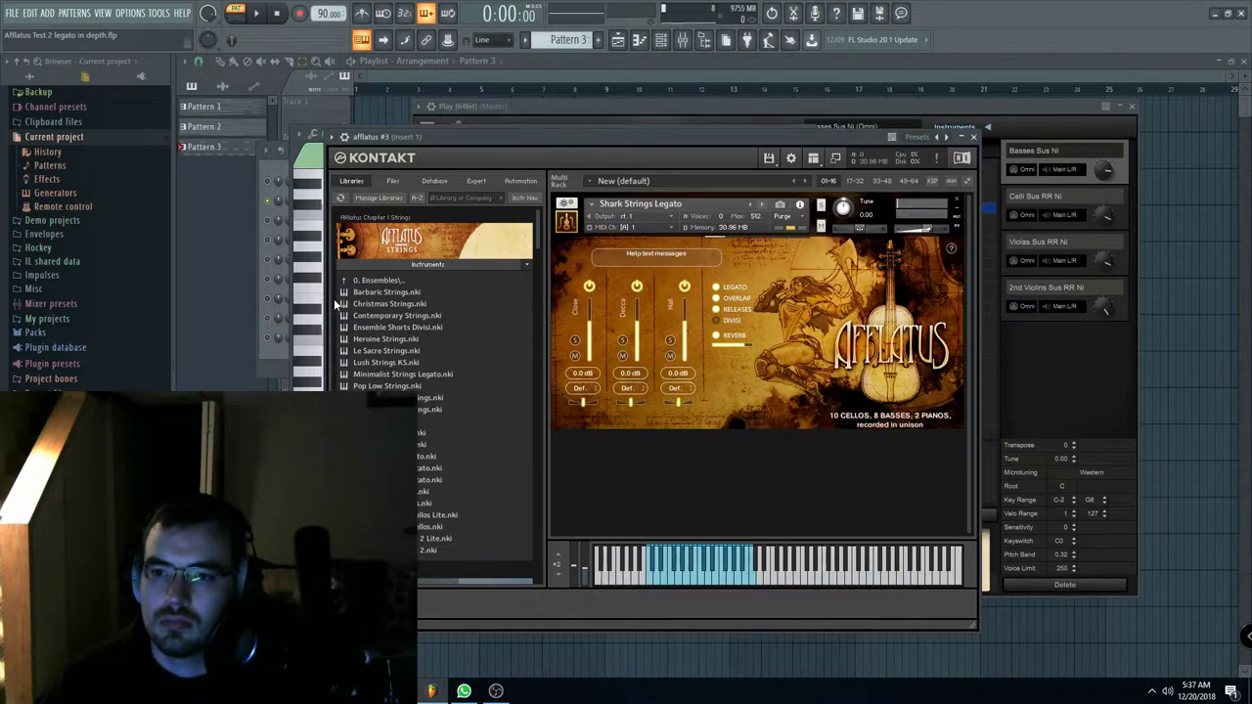
# Step: Audition Shark Strings Legato with a low key and the pattern transposed down one octave, stop playback and return to the Kontakt window
pyautogui.click(656, 582)
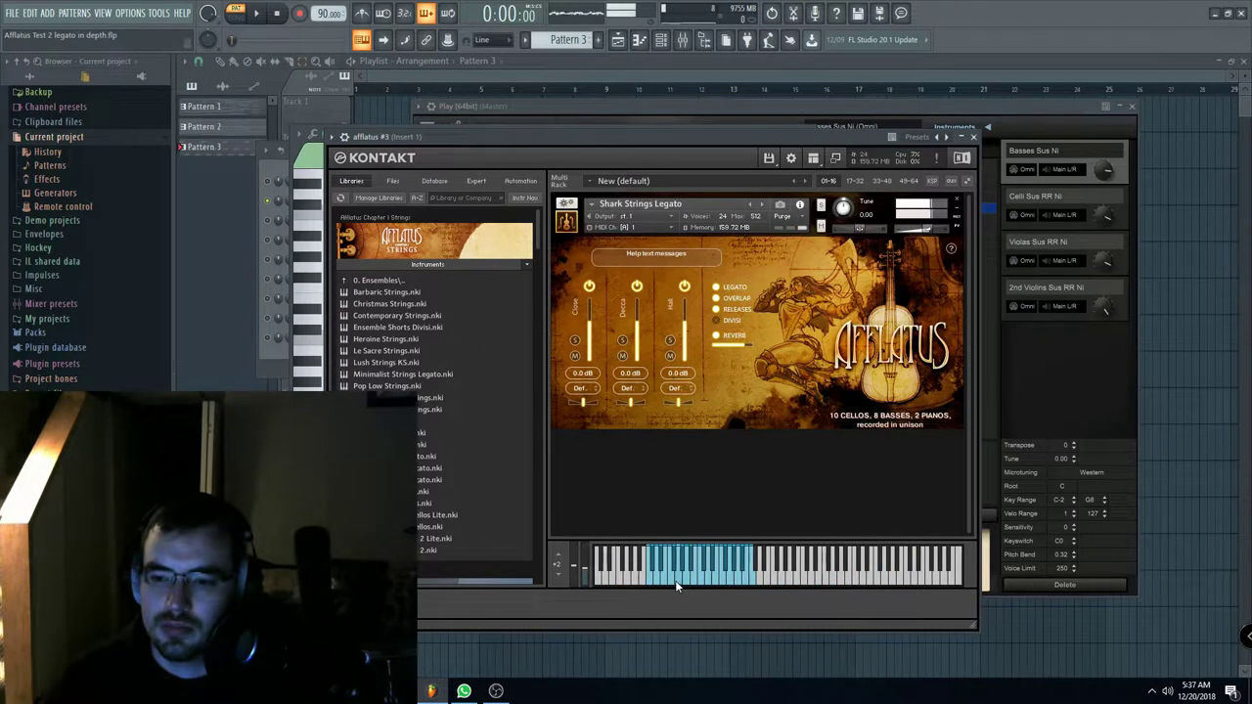
pyautogui.press('F6')
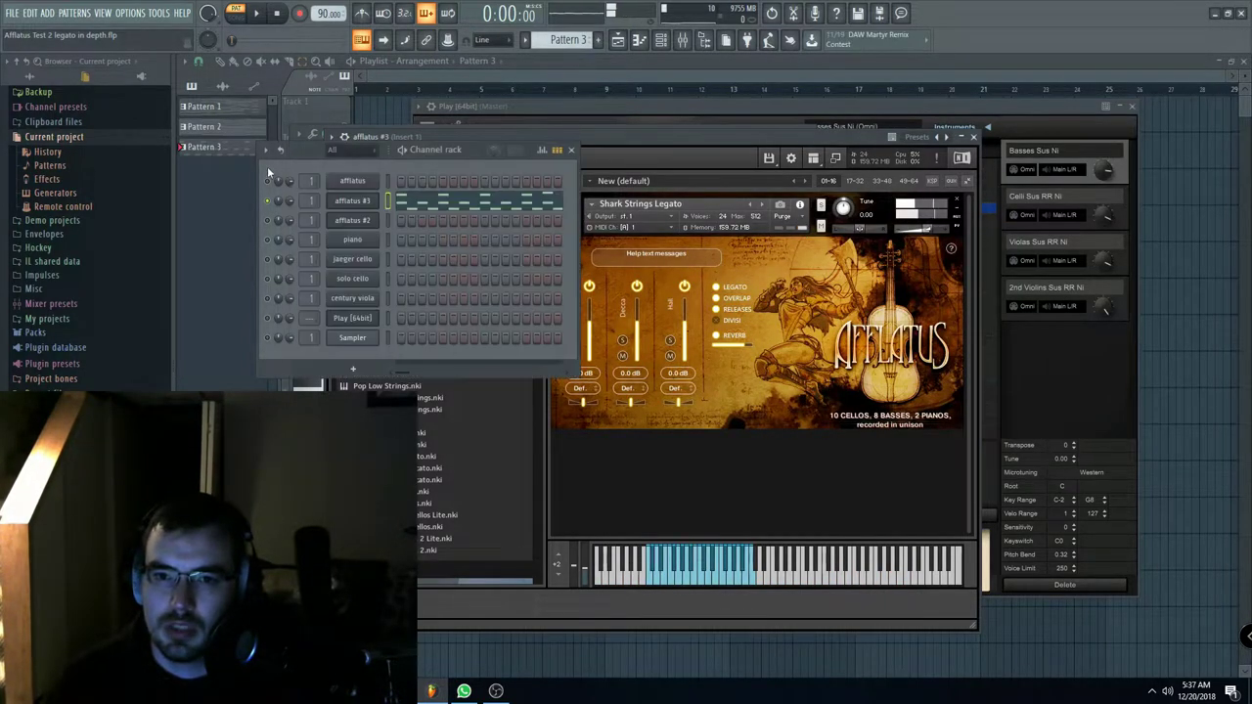
pyautogui.click(256, 13)
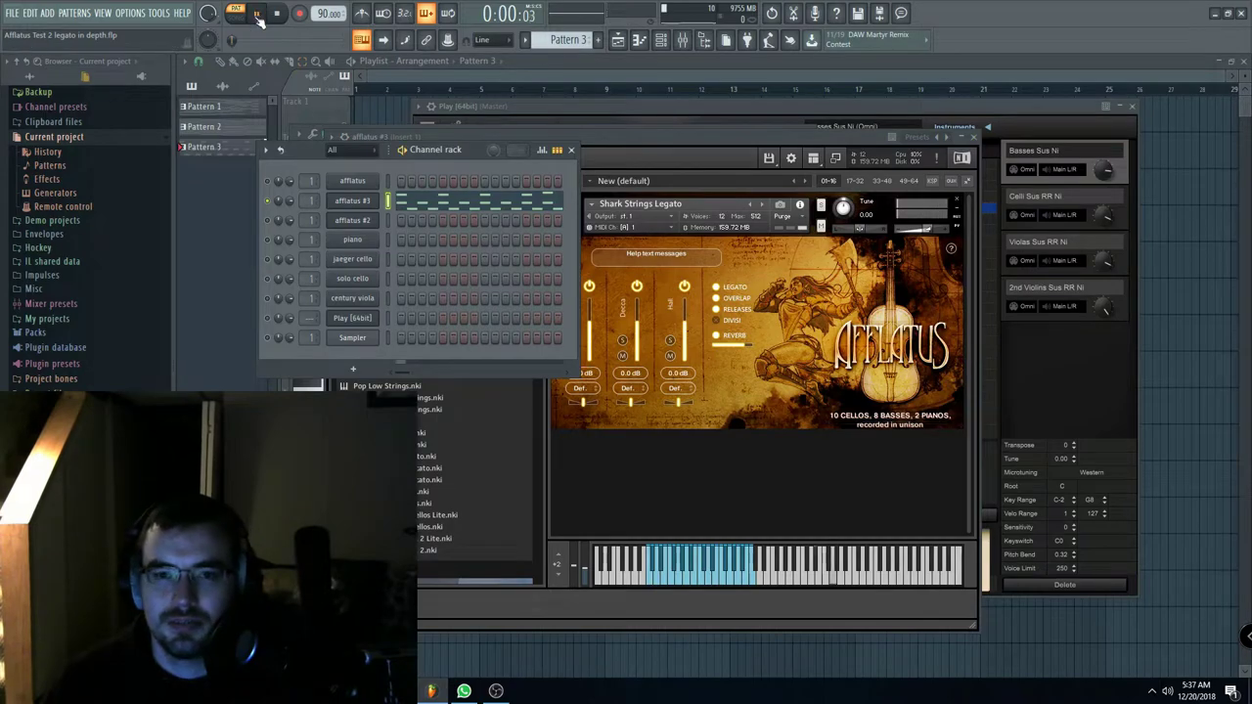
pyautogui.click(464, 207)
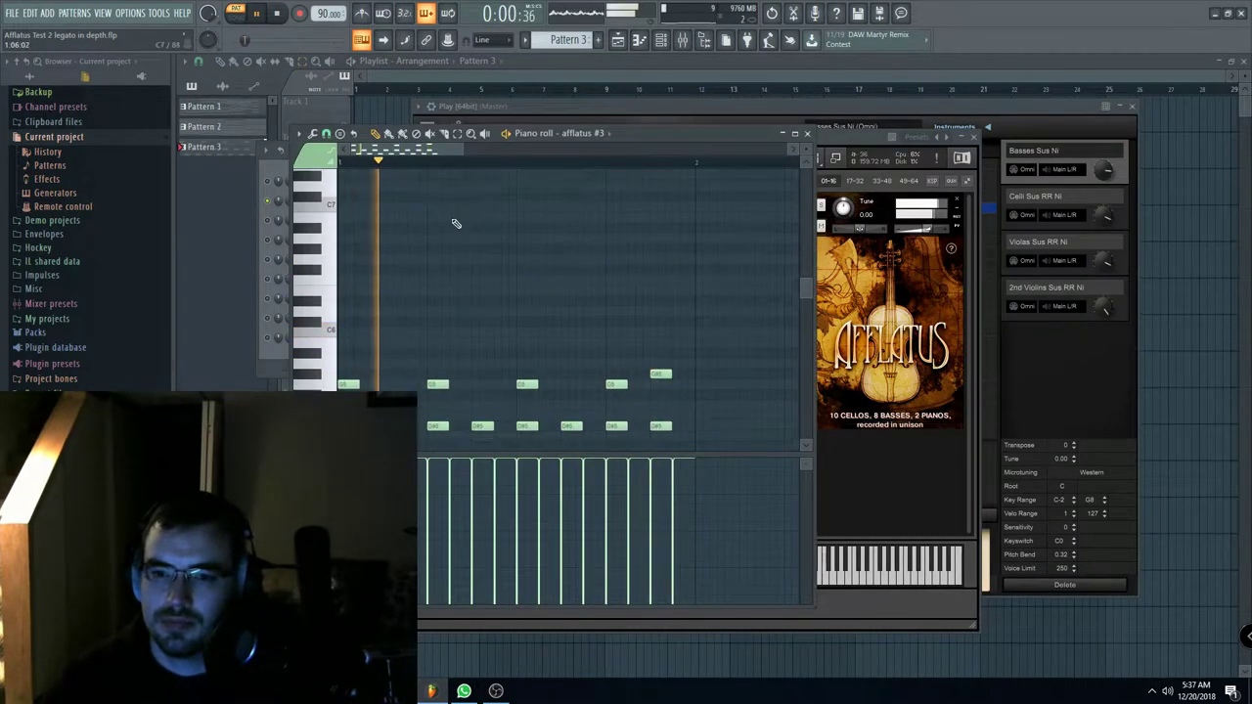
pyautogui.click(289, 10)
pyautogui.click(858, 141)
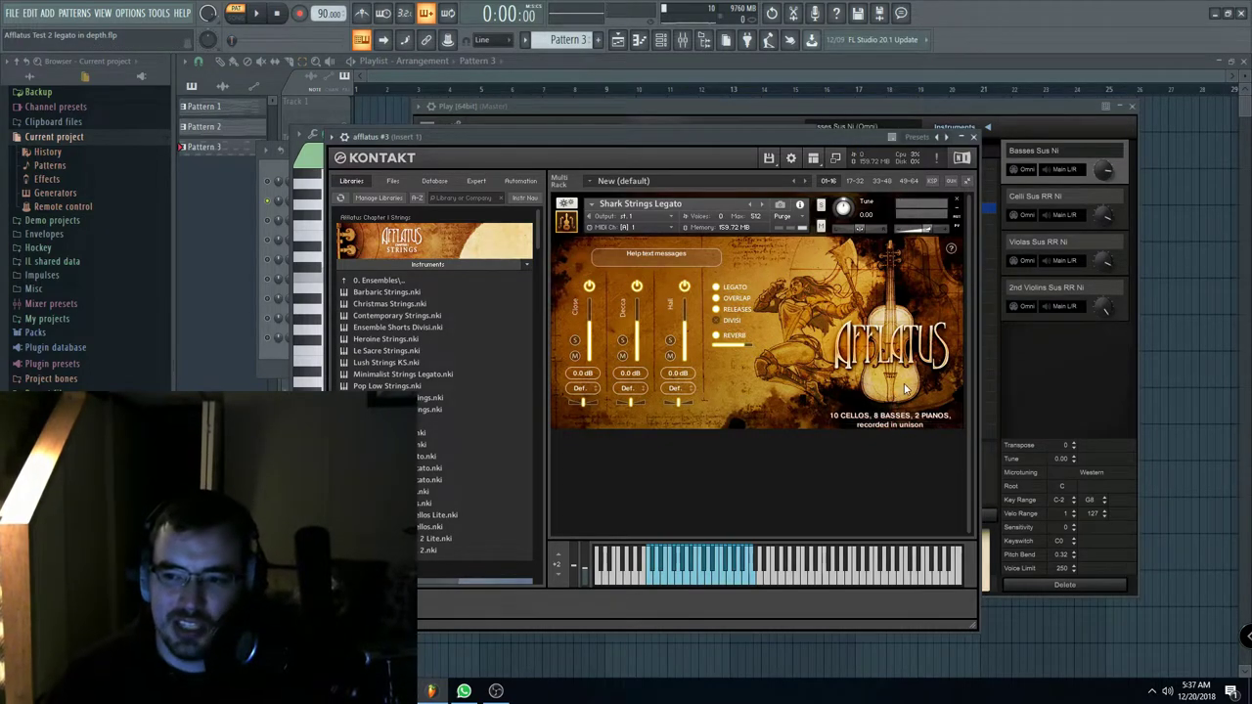
# Step: Load the next instrument, Shark Strings Marcato, and shift the Kontakt window slightly aside
pyautogui.click(266, 176)
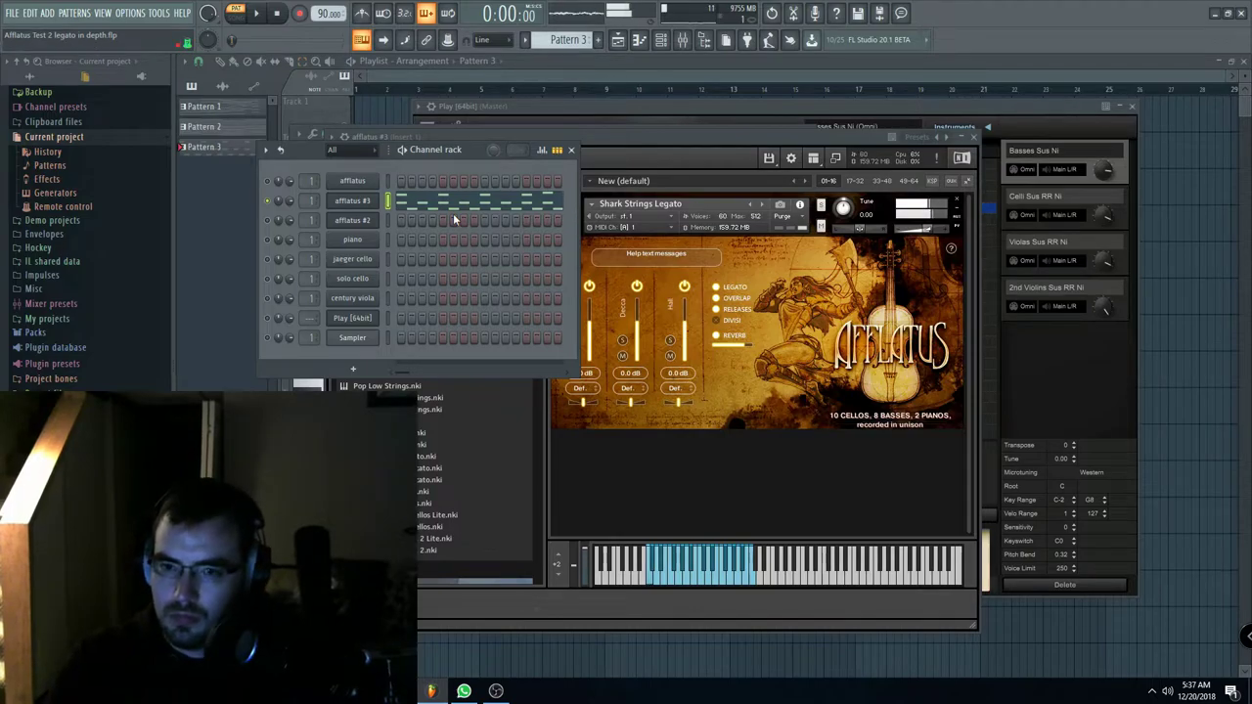
pyautogui.click(763, 243)
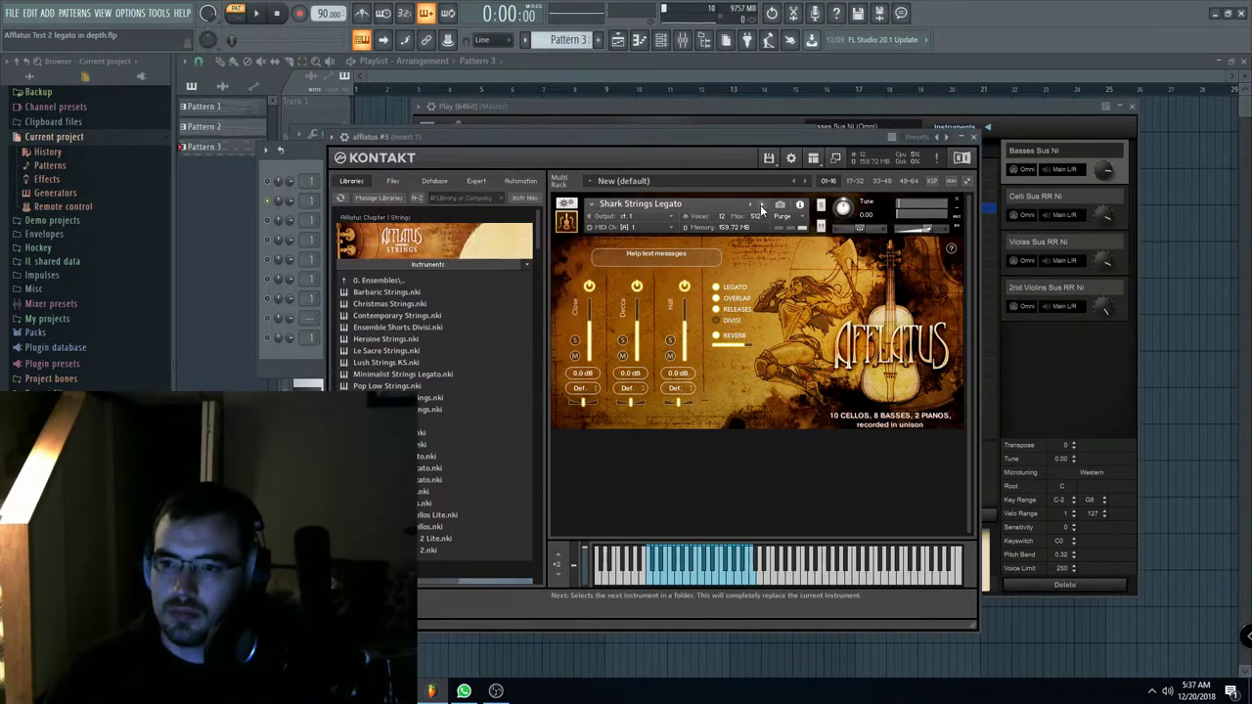
pyautogui.moveTo(711, 140); pyautogui.dragTo(682, 142)
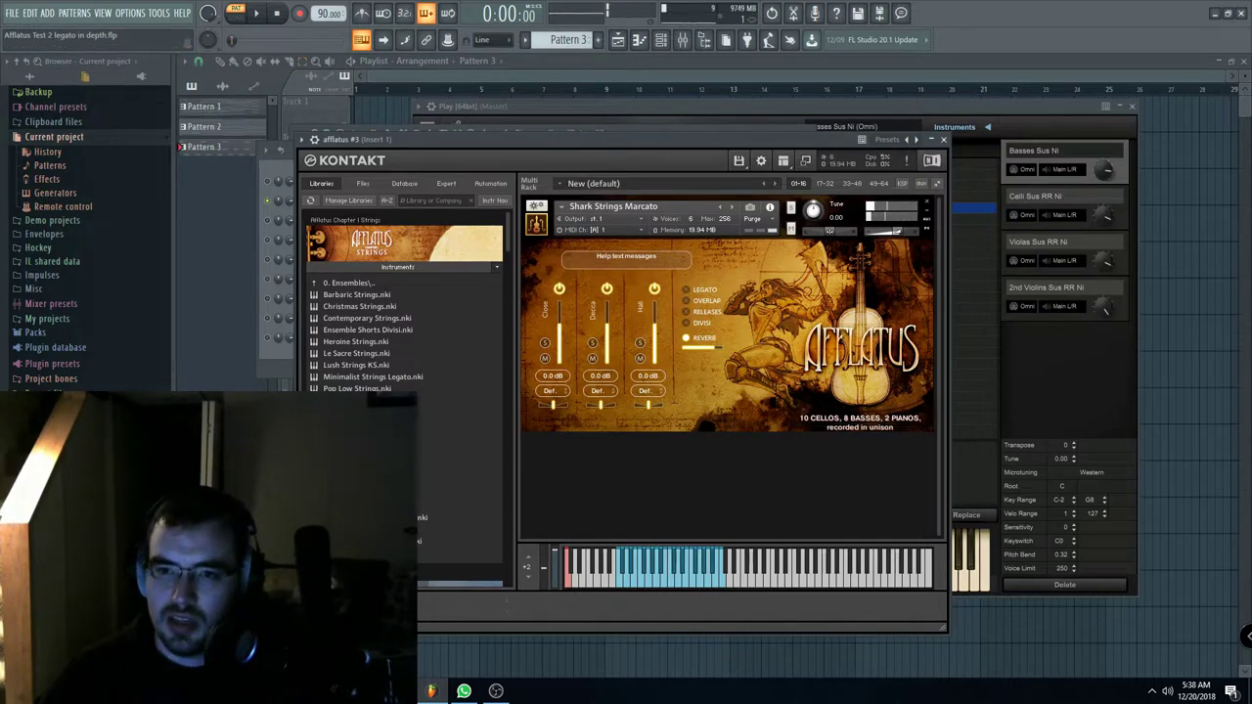
pyautogui.moveTo(656, 139); pyautogui.dragTo(660, 140)
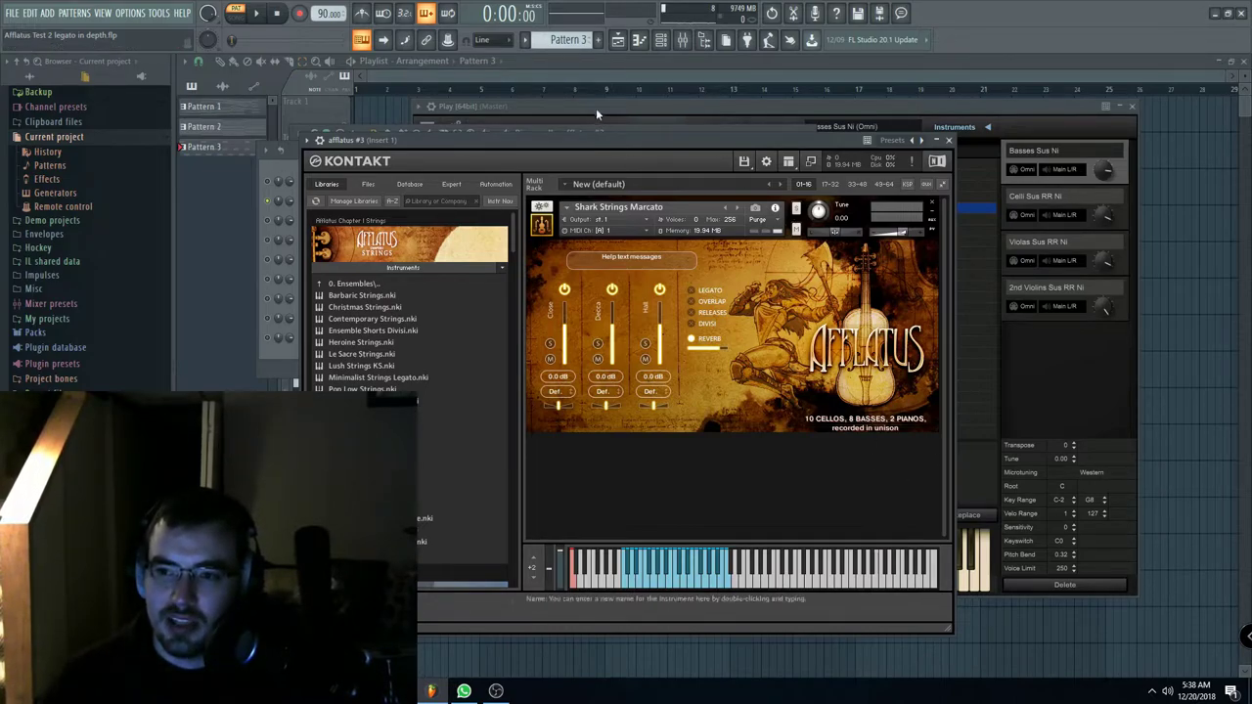
pyautogui.moveTo(603, 138); pyautogui.dragTo(600, 134)
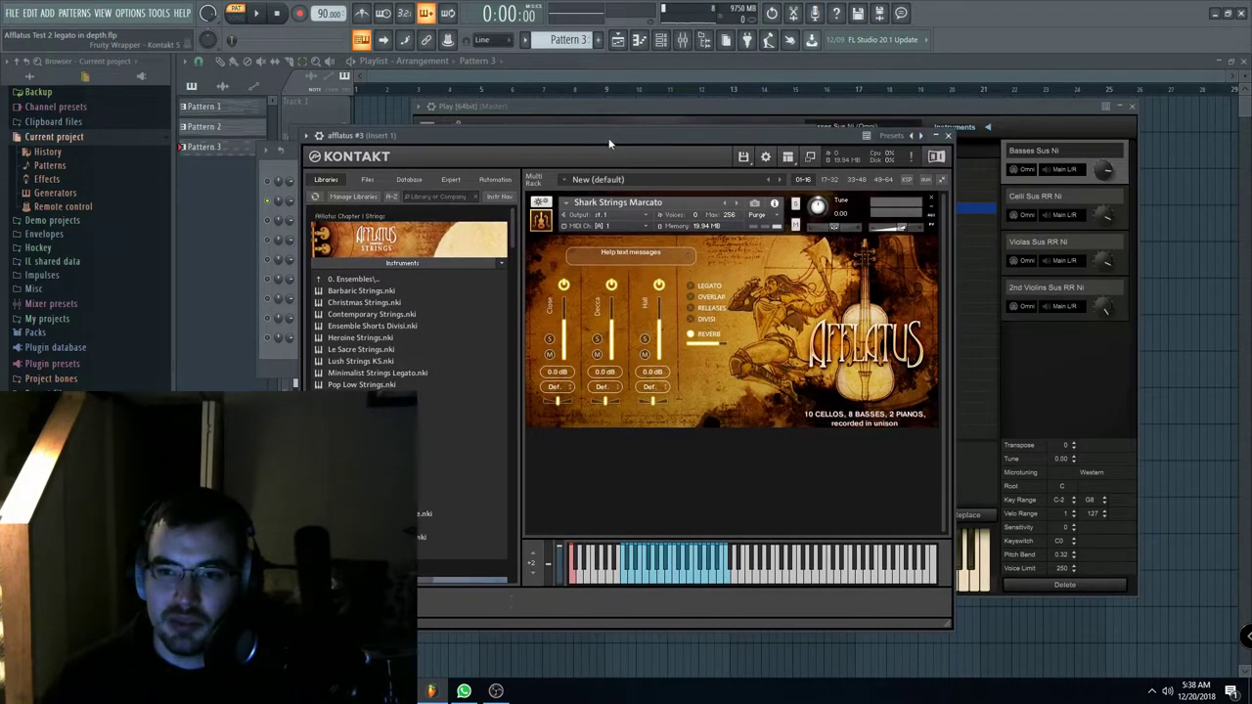
# Step: Load the next instrument, Shark Strings Staccato, and after auditioning it move on to The Mouse Strings
pyautogui.click(737, 204)
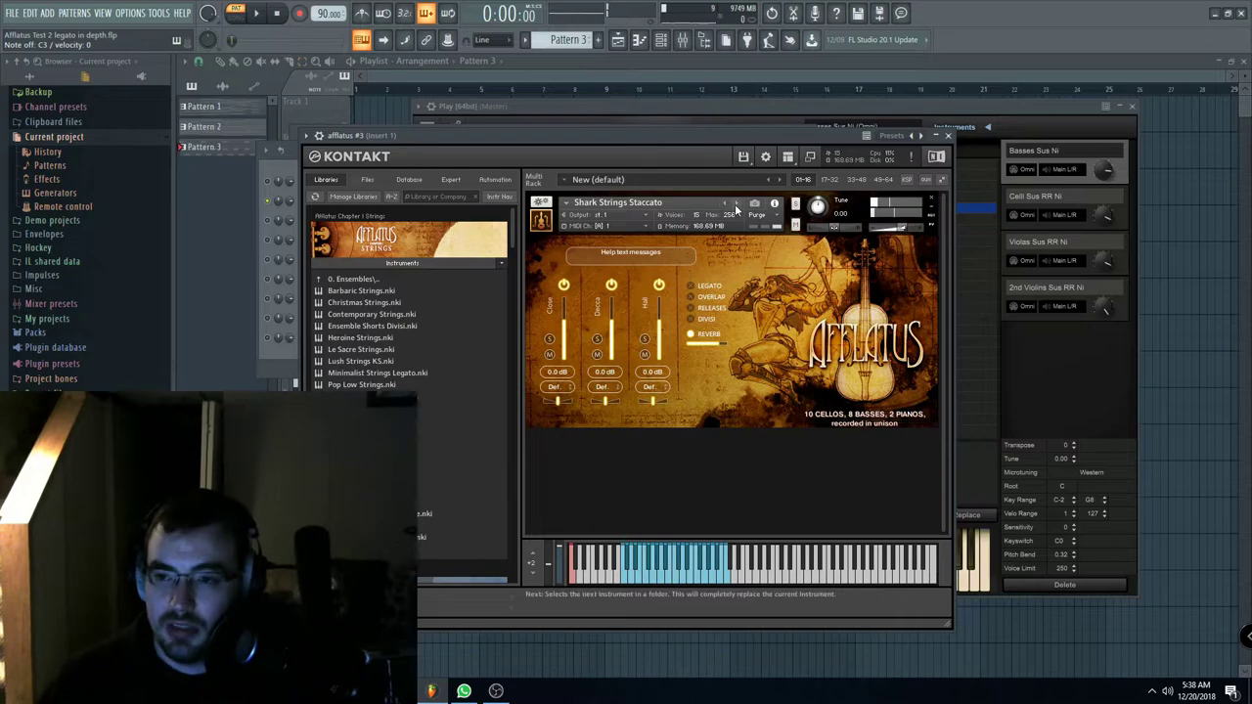
pyautogui.click(736, 209)
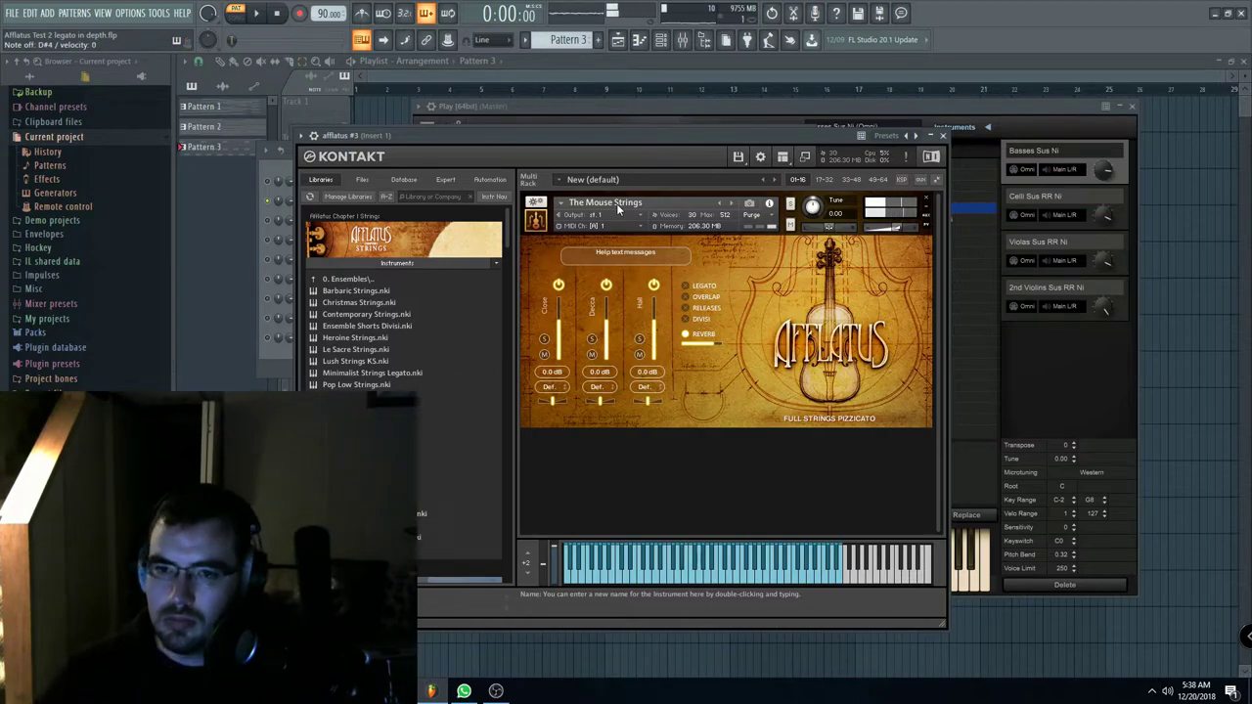
# Step: Play the afflatus #3 pattern with The Mouse Strings, transpose all its notes down one octave in the piano roll and stop playback
pyautogui.press('space')
pyautogui.press('F6')
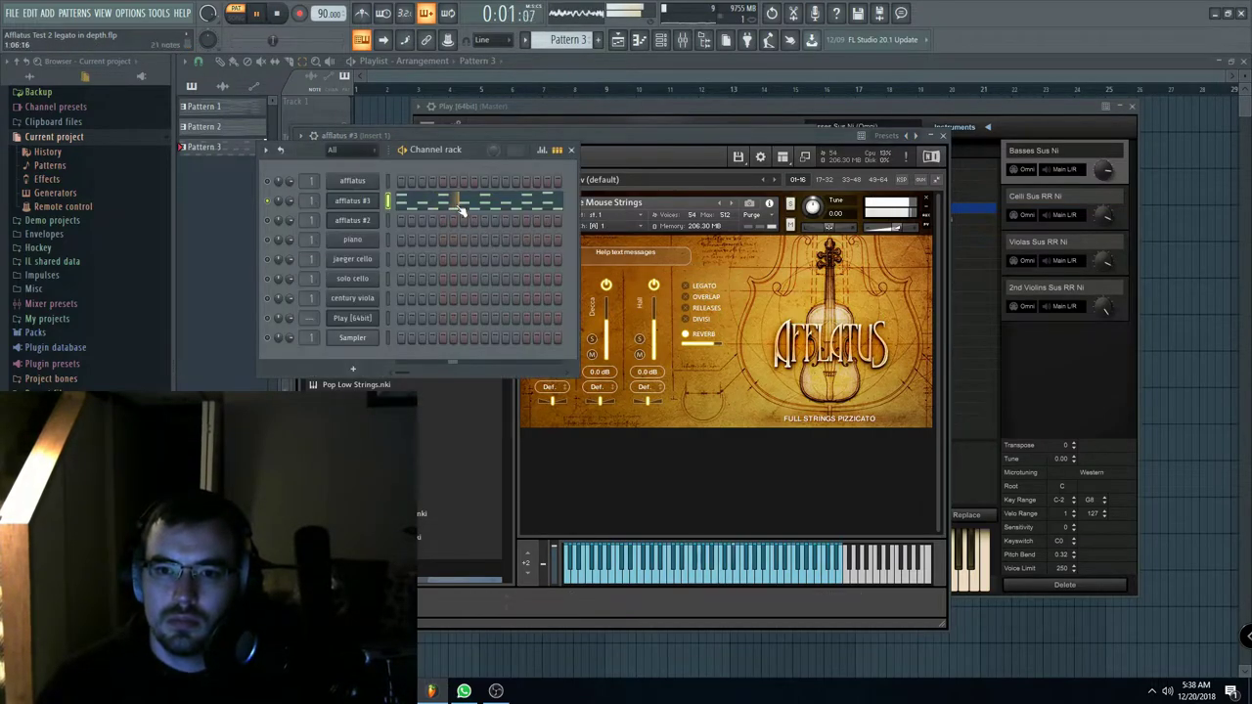
pyautogui.click(462, 206)
pyautogui.moveTo(619, 547); pyautogui.dragTo(620, 532)
pyautogui.hotkey('ctrl', 'Down')
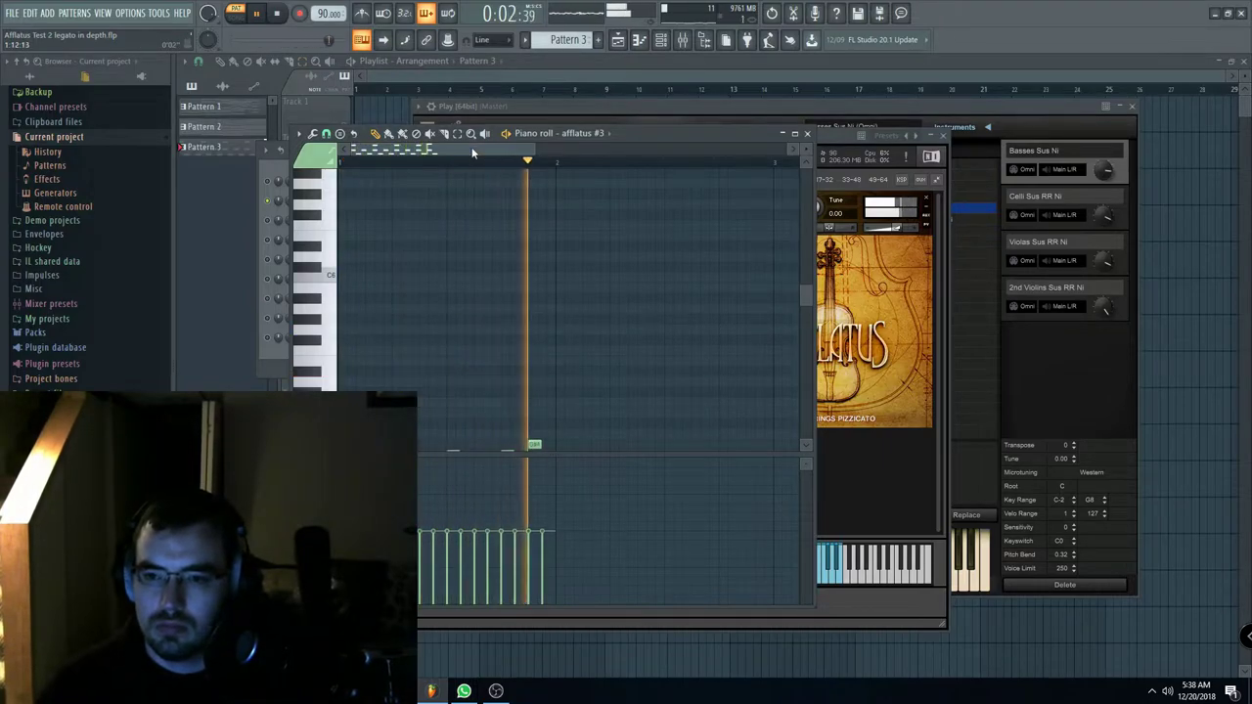
pyautogui.scroll(-4, 398, 321)
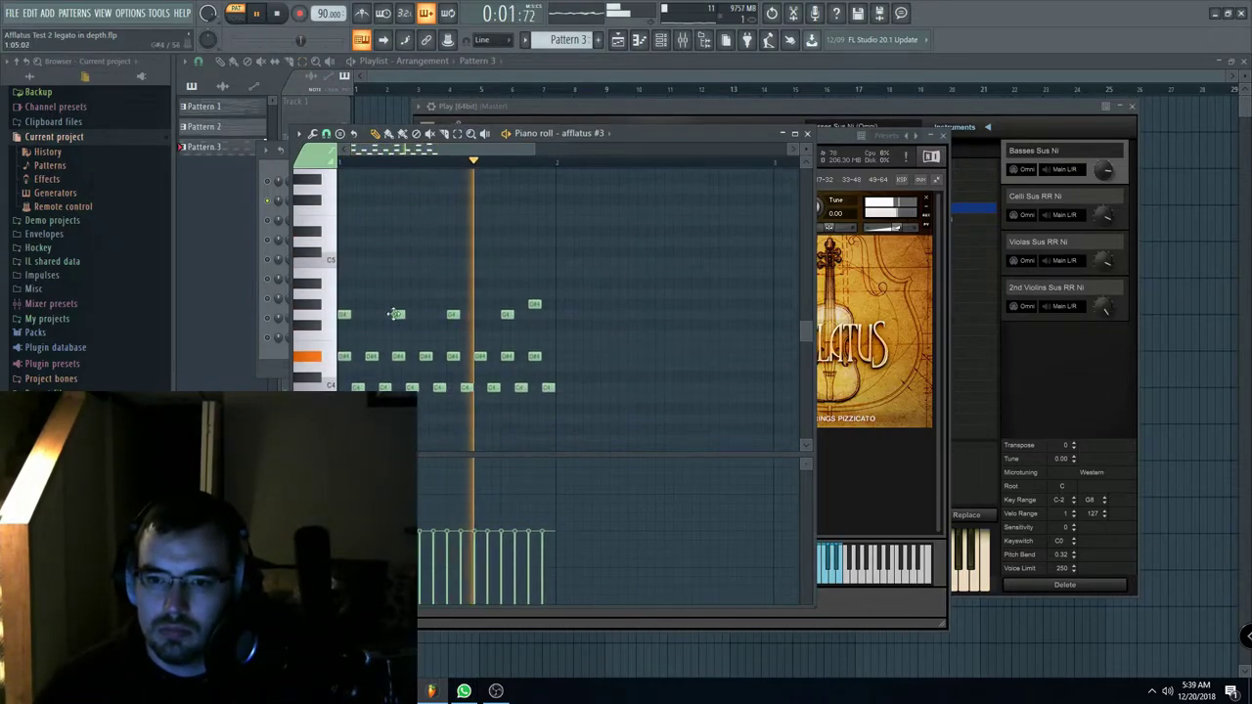
pyautogui.scroll(-1, 398, 321)
pyautogui.press('space')
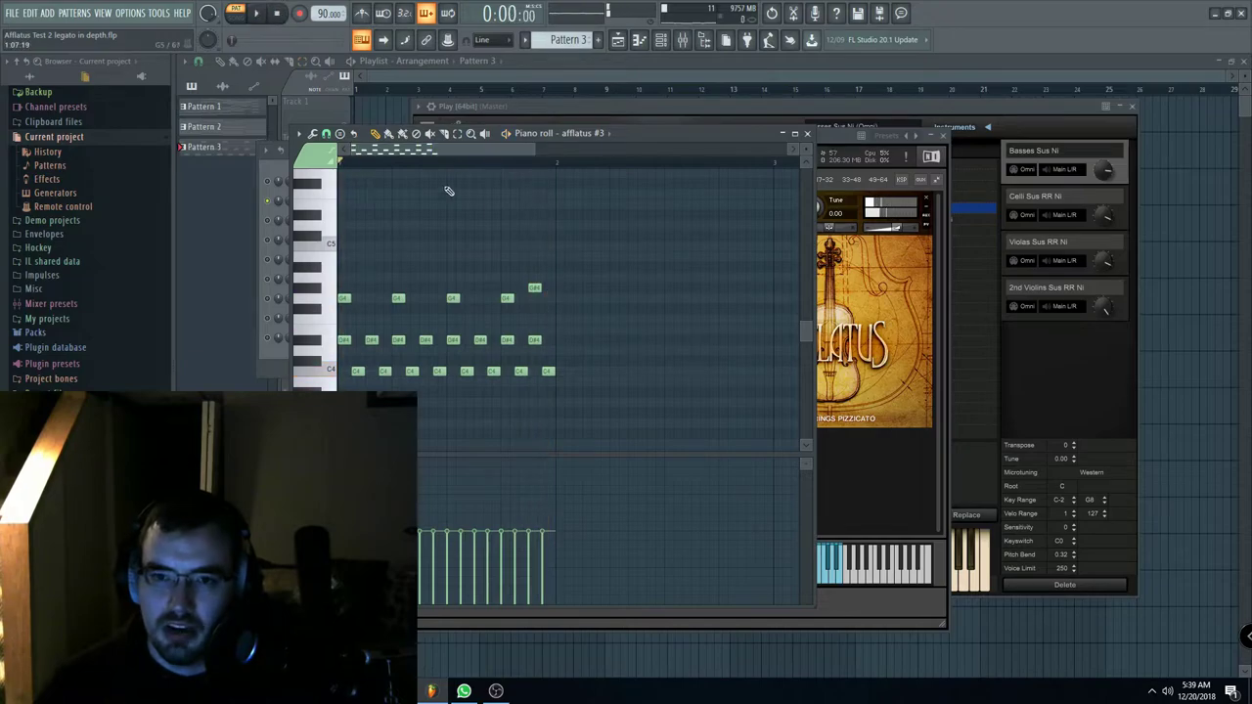
# Step: Reposition the piano roll and audition the looping pattern with velocities at about 2%, at about 21%, and in a rising ramp, ending with playback stopped
pyautogui.moveTo(693, 135); pyautogui.dragTo(655, 121)
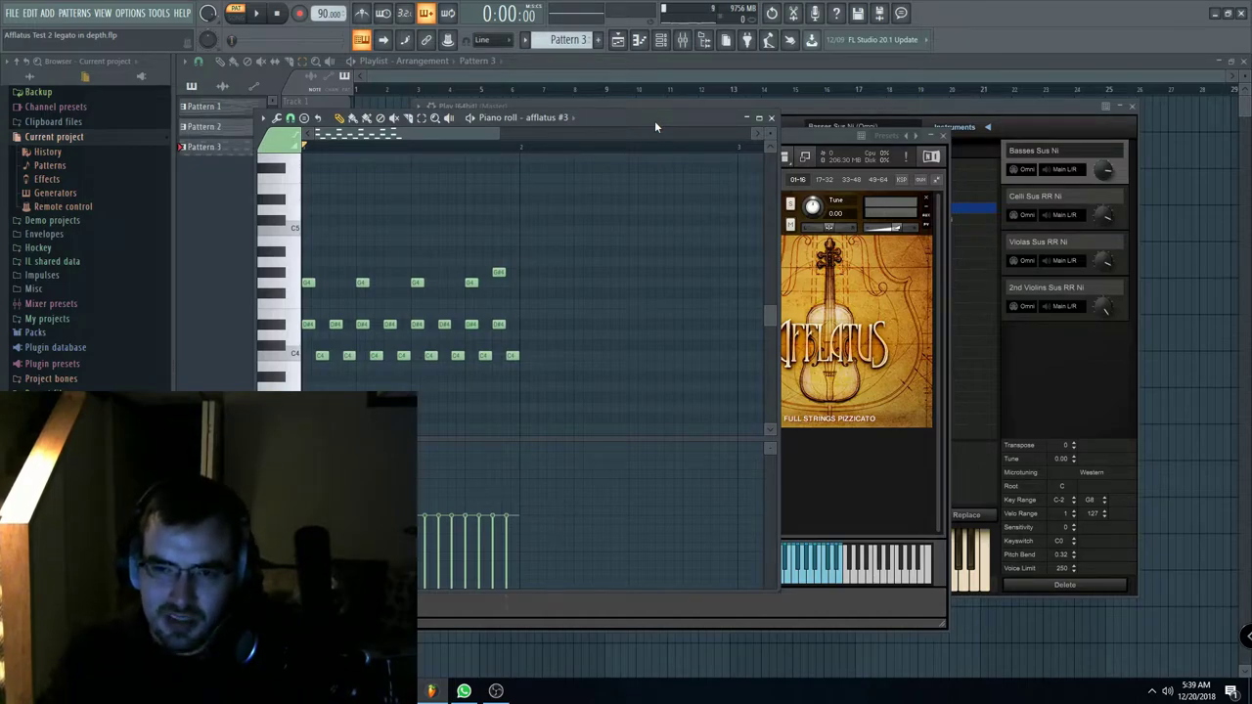
pyautogui.moveTo(591, 121); pyautogui.dragTo(607, 119)
pyautogui.click(257, 14)
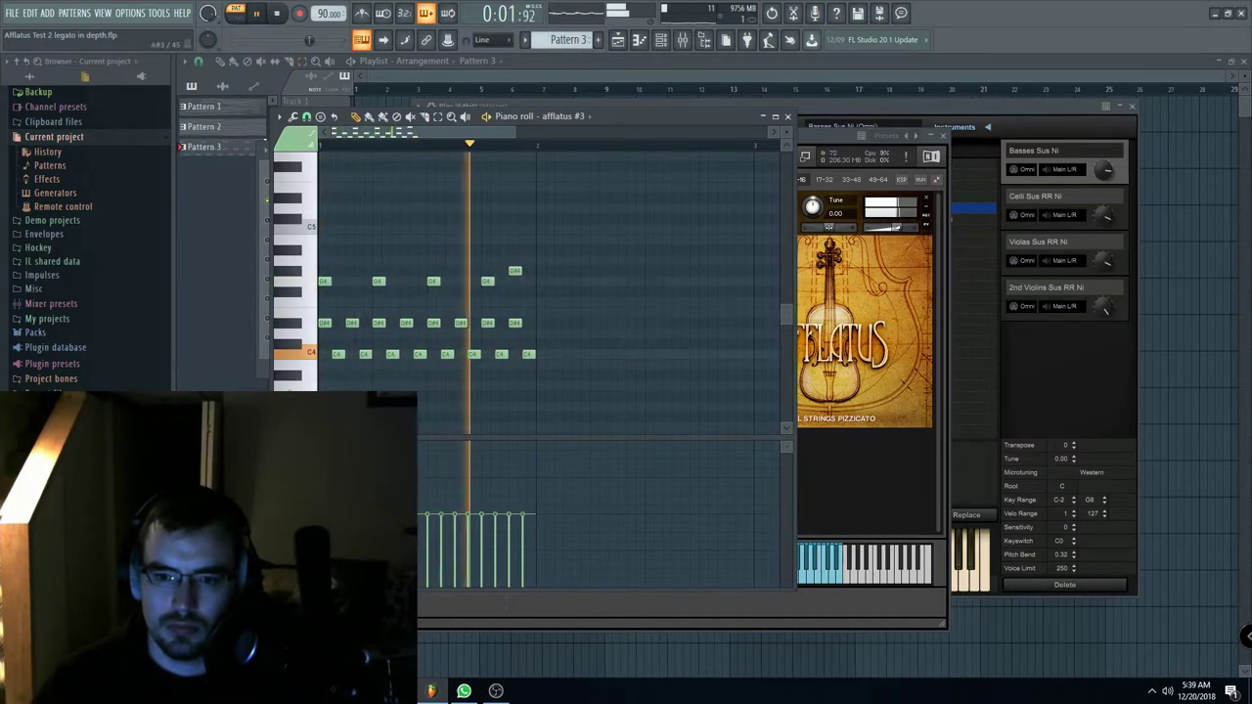
pyautogui.moveTo(423, 566); pyautogui.dragTo(544, 585)
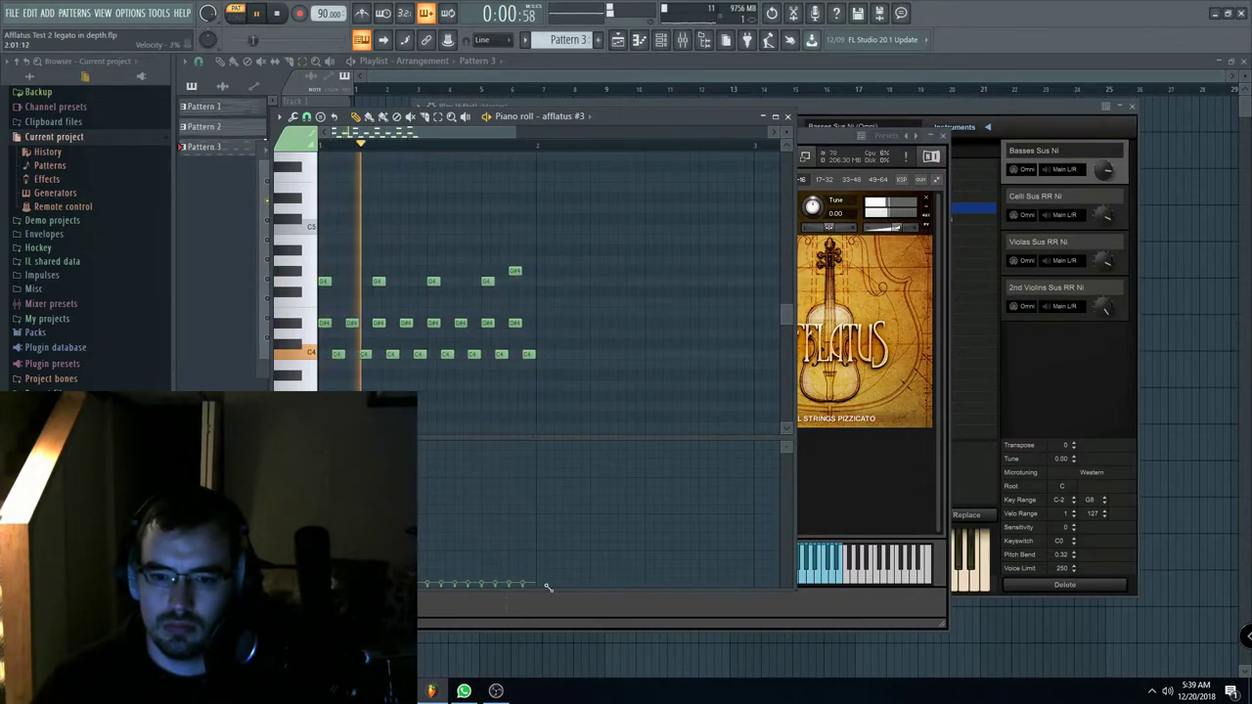
pyautogui.moveTo(327, 557); pyautogui.dragTo(582, 556)
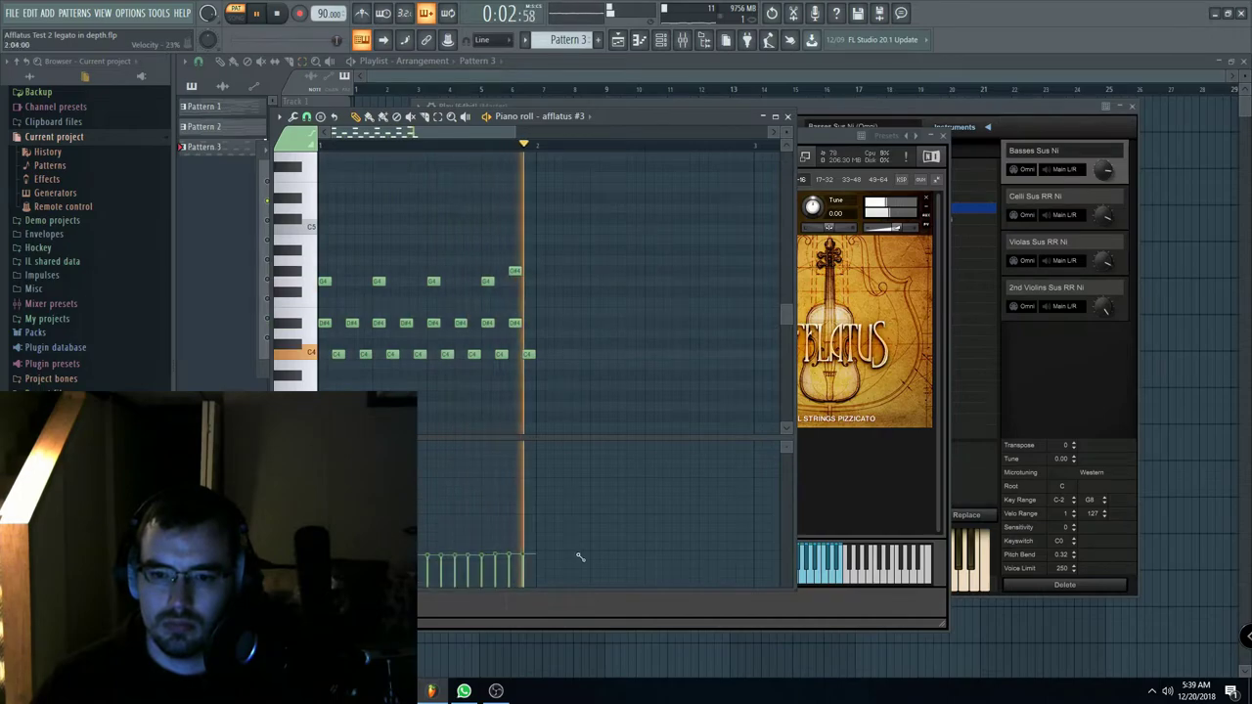
pyautogui.moveTo(323, 555)
pyautogui.mouseDown()
pyautogui.moveTo(547, 511)
pyautogui.moveTo(551, 441)
pyautogui.mouseUp()
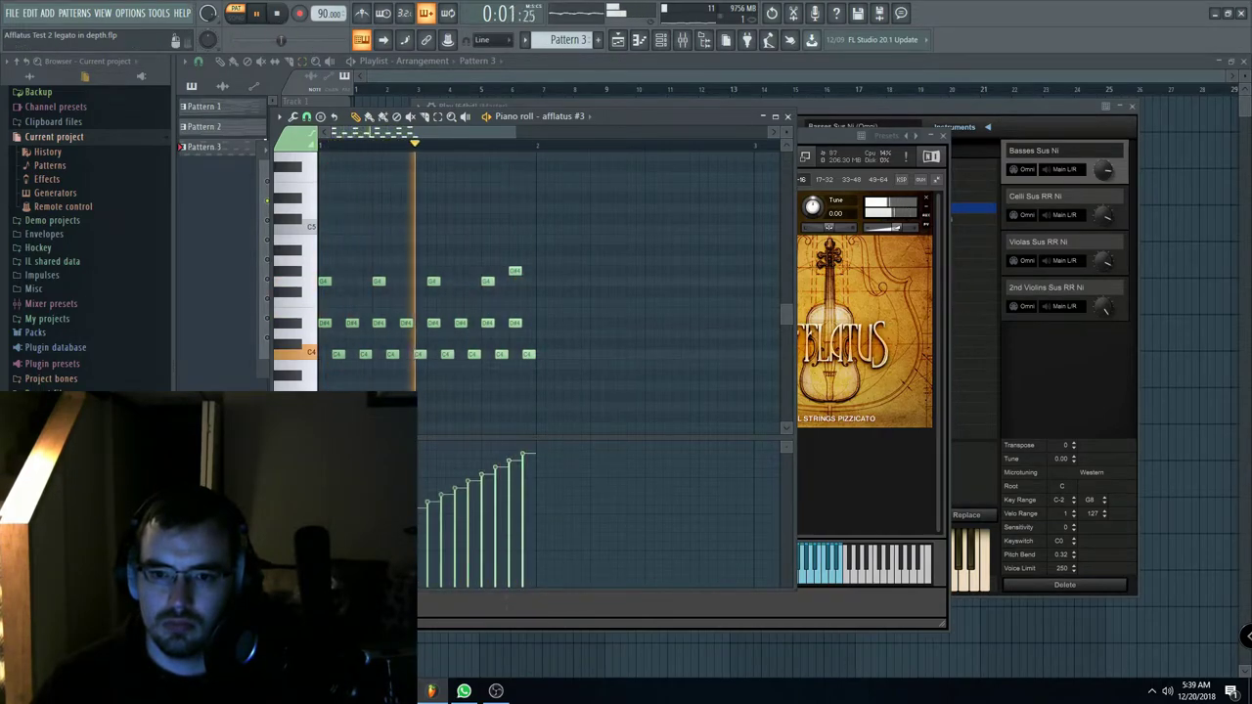
pyautogui.click(278, 16)
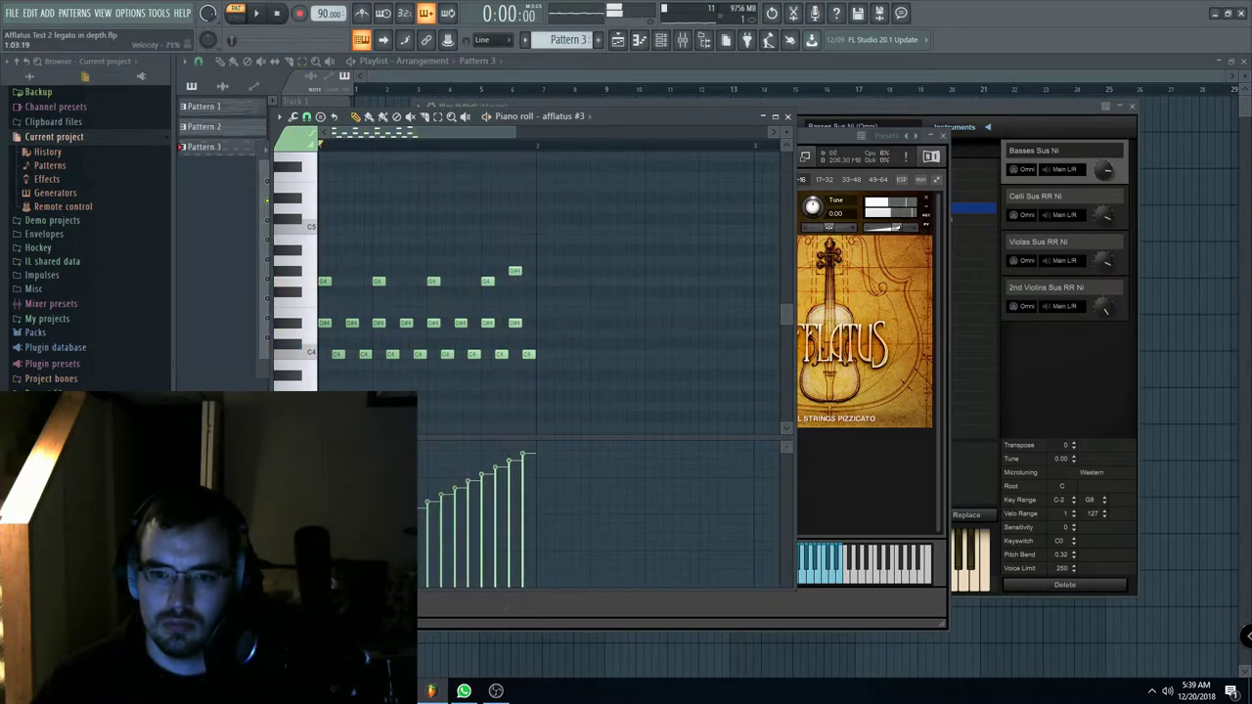
# Step: Level all note velocities at about three-quarters of the range, replay the pattern in a higher octave and stop playback
pyautogui.moveTo(315, 479); pyautogui.dragTo(551, 479)
pyautogui.press('space')
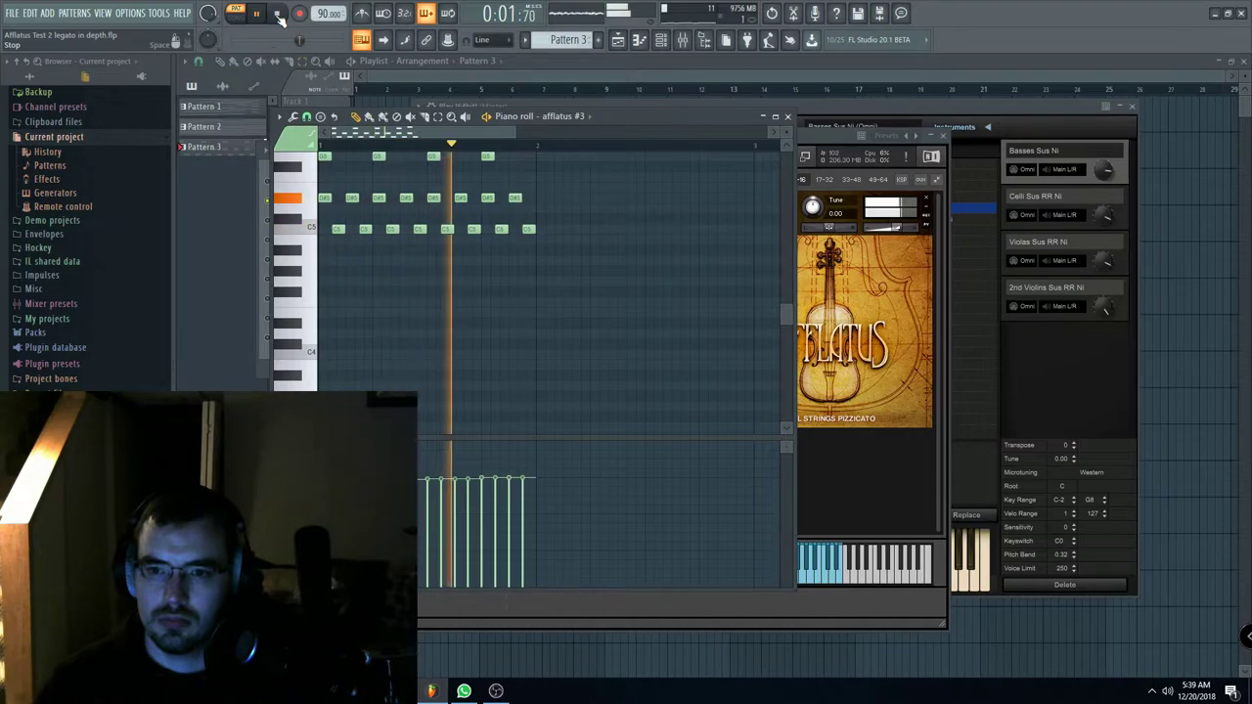
pyautogui.click(278, 13)
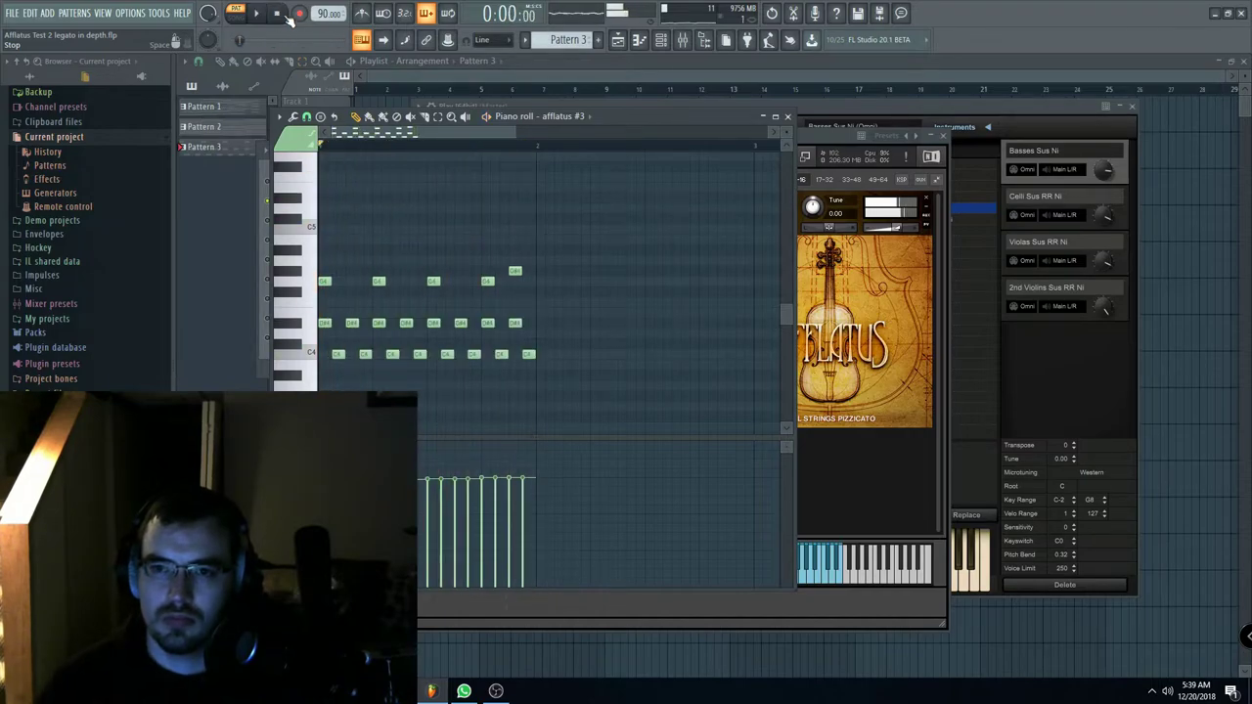
# Step: Bring the Kontakt window forward, load the next instrument, Undercover Strings, and test a key within its playable range
pyautogui.moveTo(819, 137); pyautogui.dragTo(809, 136)
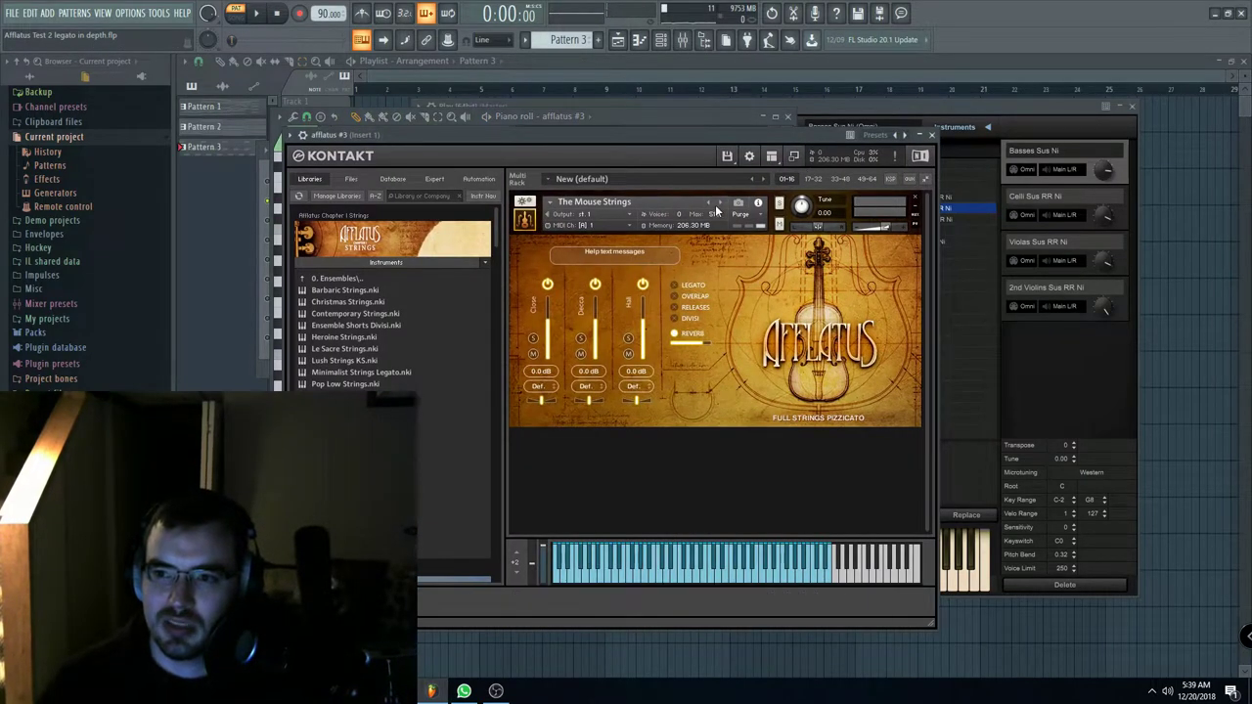
pyautogui.click(721, 202)
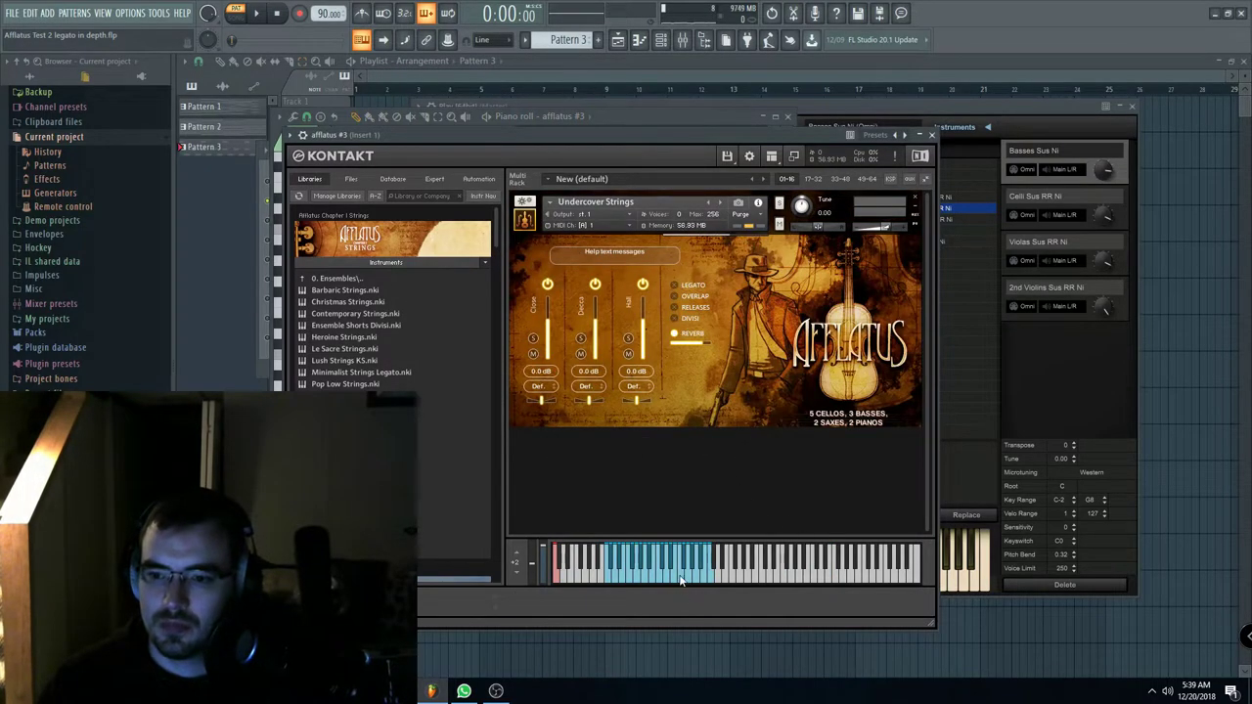
pyautogui.click(644, 580)
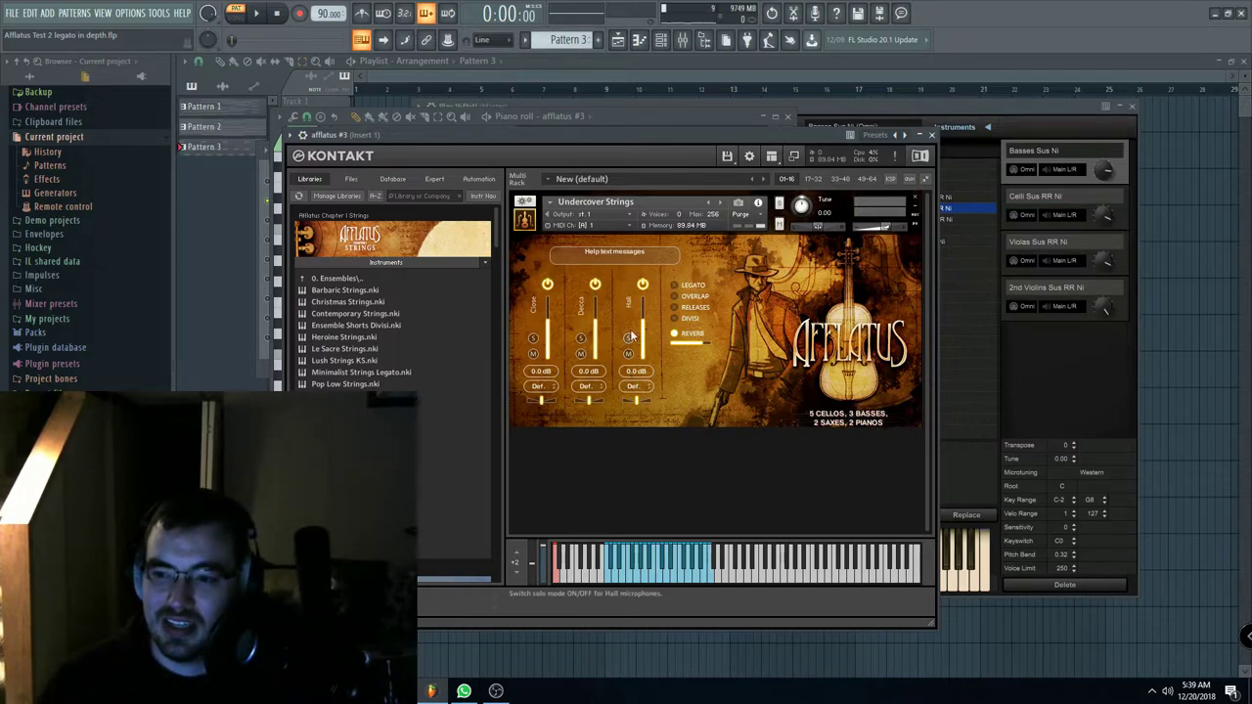
# Step: Play the pattern with Undercover Strings, move Kontakt clear of the piano roll, transpose the notes down one octave and stop playback
pyautogui.click(260, 17)
pyautogui.moveTo(540, 139); pyautogui.dragTo(862, 157)
pyautogui.click(548, 116)
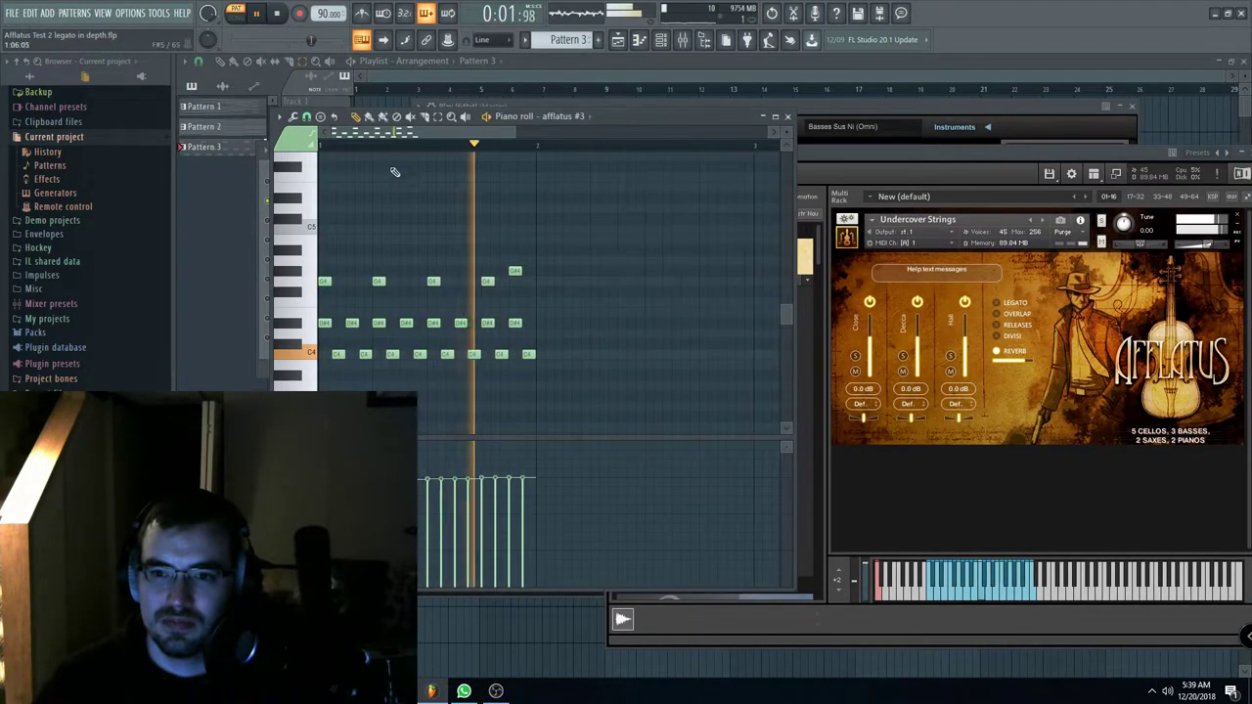
pyautogui.hotkey('ctrl', 'Down')
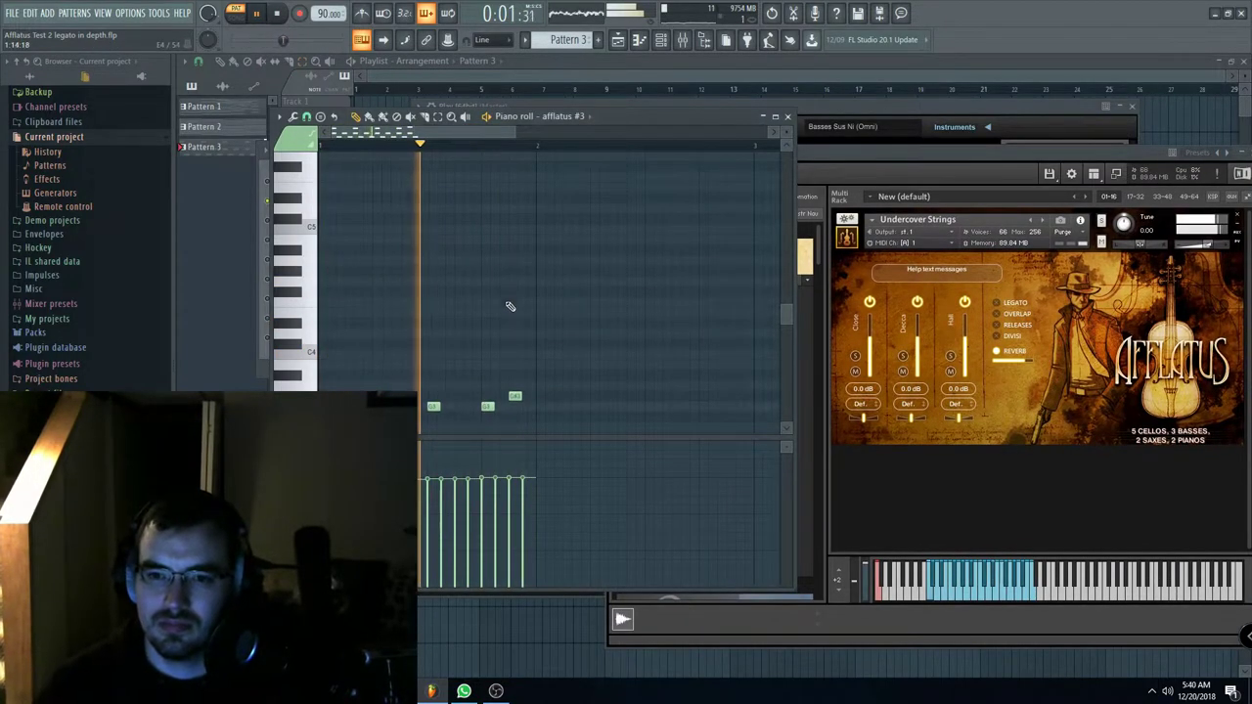
pyautogui.scroll(-3, 509, 306)
pyautogui.press('space')
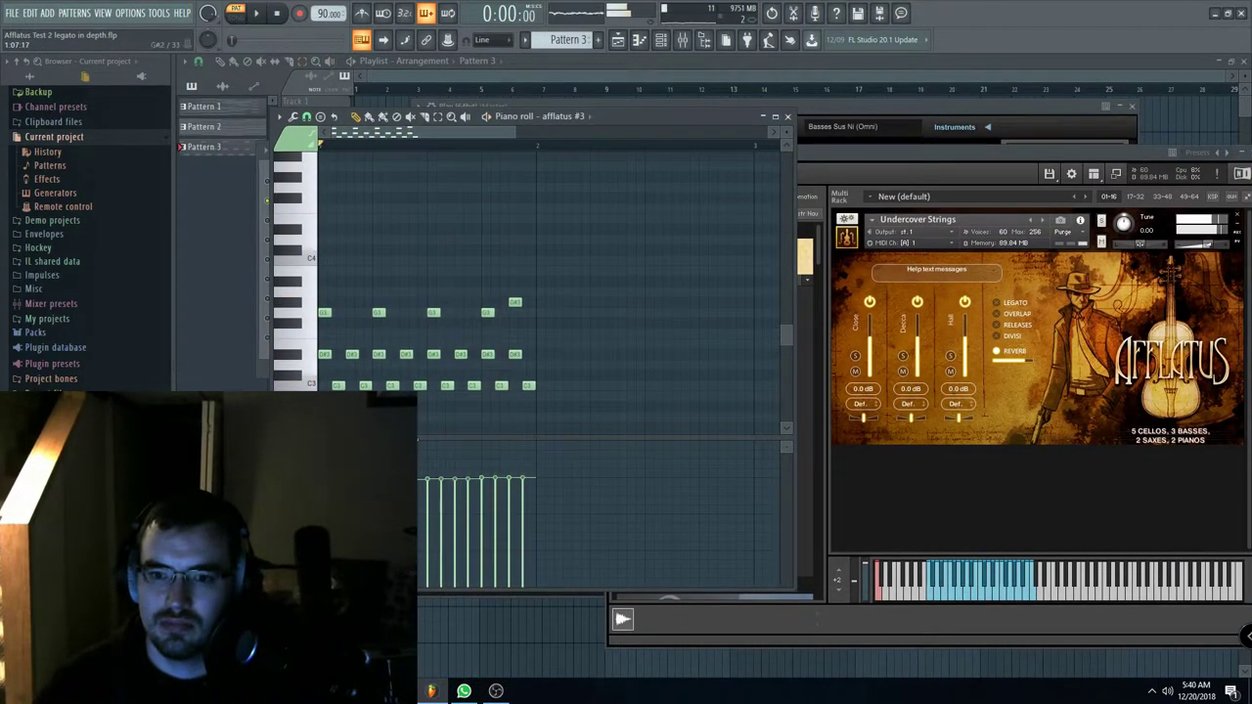
# Step: Audition single low keys of Undercover Strings and move the Kontakt window back over the piano roll
pyautogui.click(925, 594)
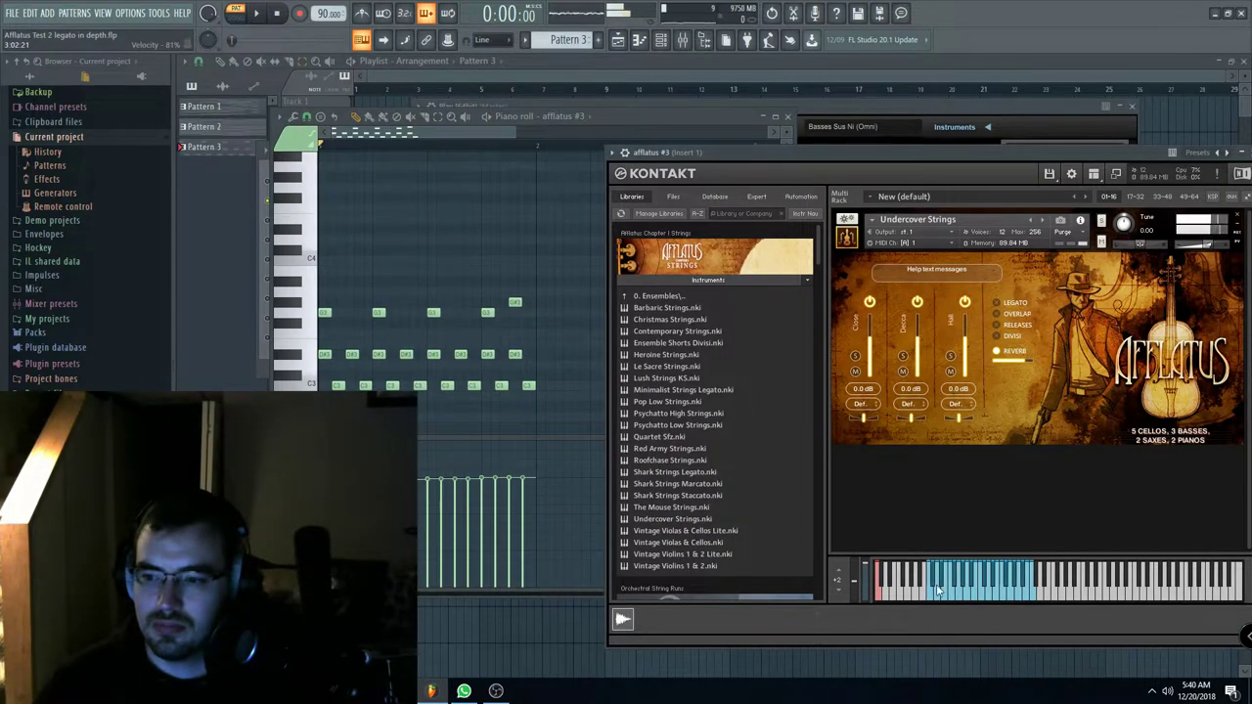
pyautogui.click(963, 587)
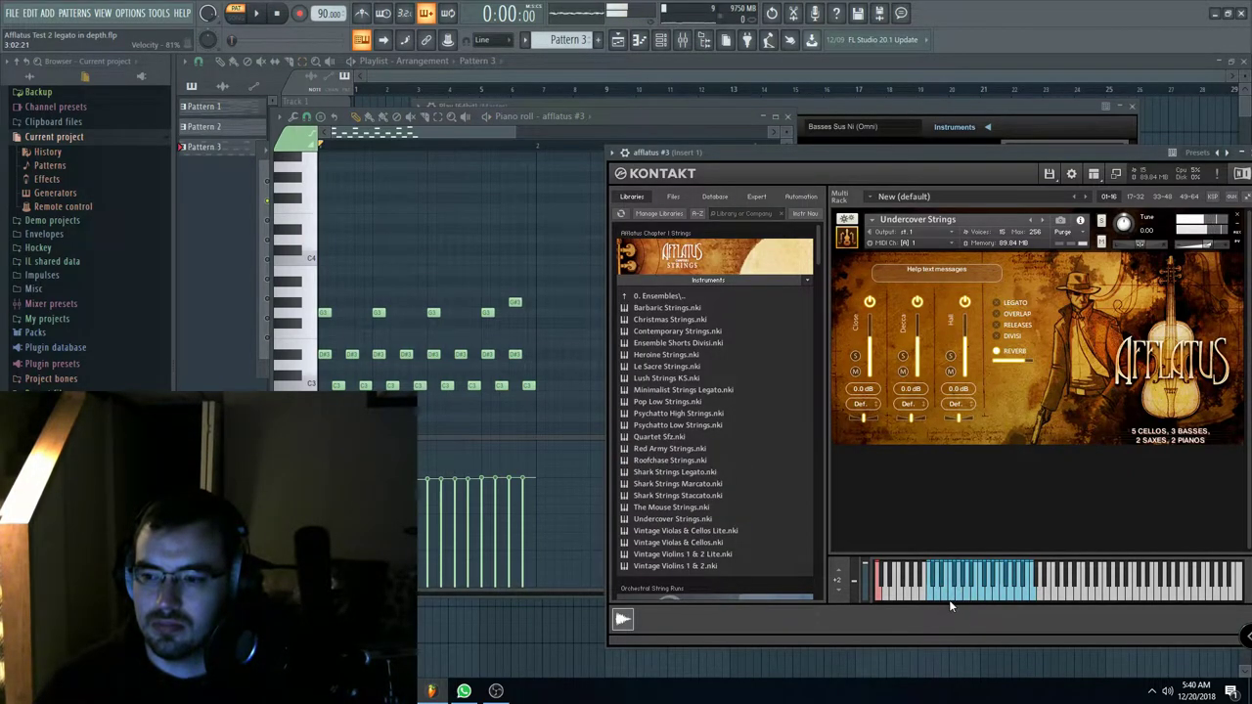
pyautogui.moveTo(915, 153); pyautogui.dragTo(557, 113)
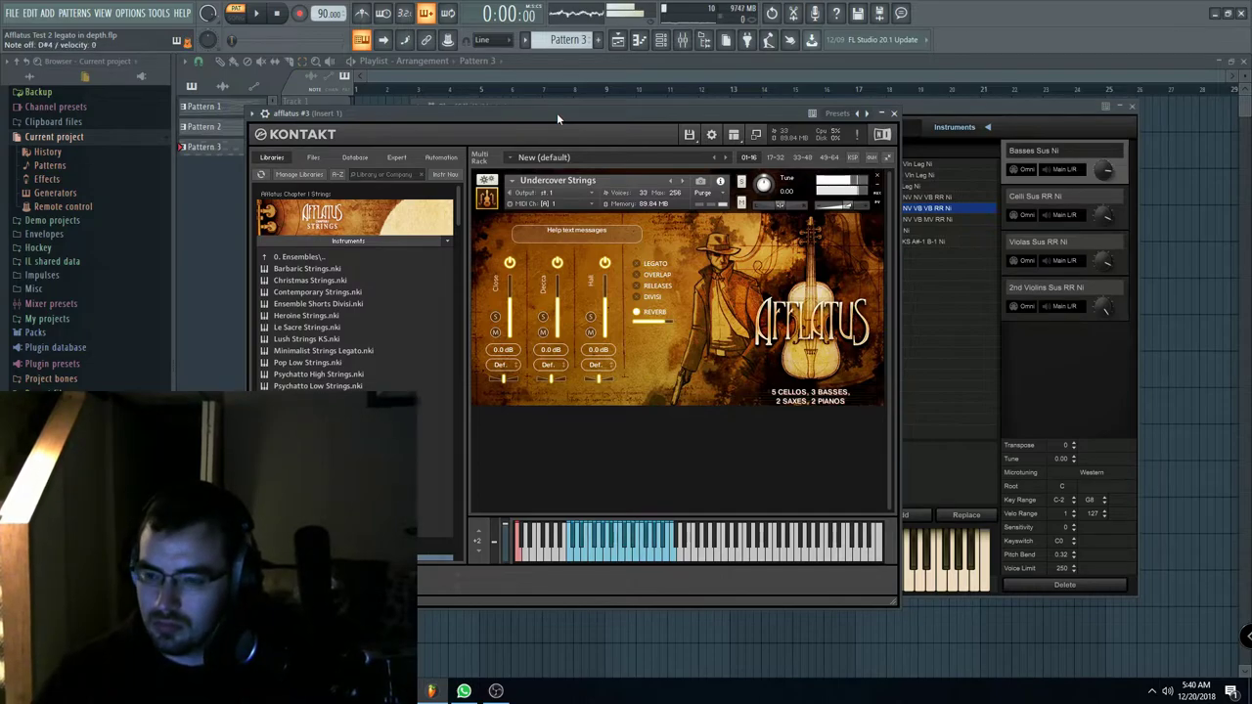
pyautogui.moveTo(541, 109); pyautogui.dragTo(588, 117)
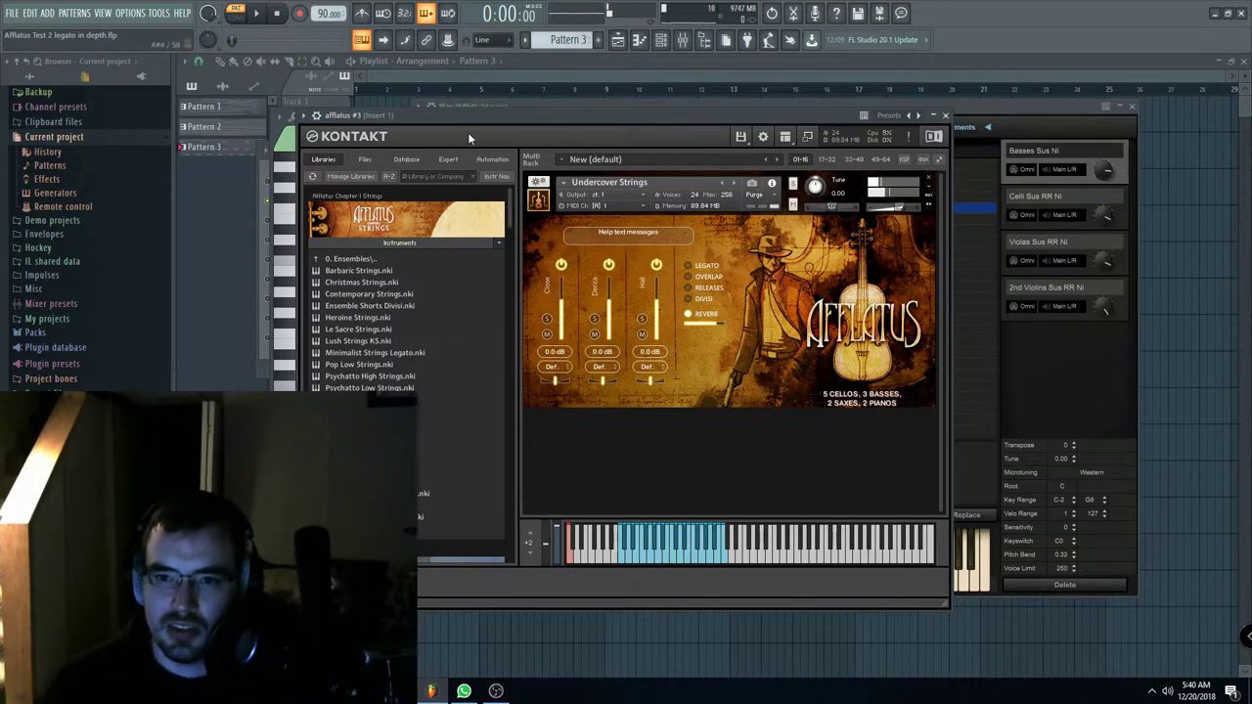
# Step: Collapse the Afflatus instrument list, load Vintage Violas & Cellos Lite and adjust the Kontakt window's position while auditioning it
pyautogui.click(266, 173)
pyautogui.click(351, 204)
pyautogui.click(351, 204)
pyautogui.click(733, 182)
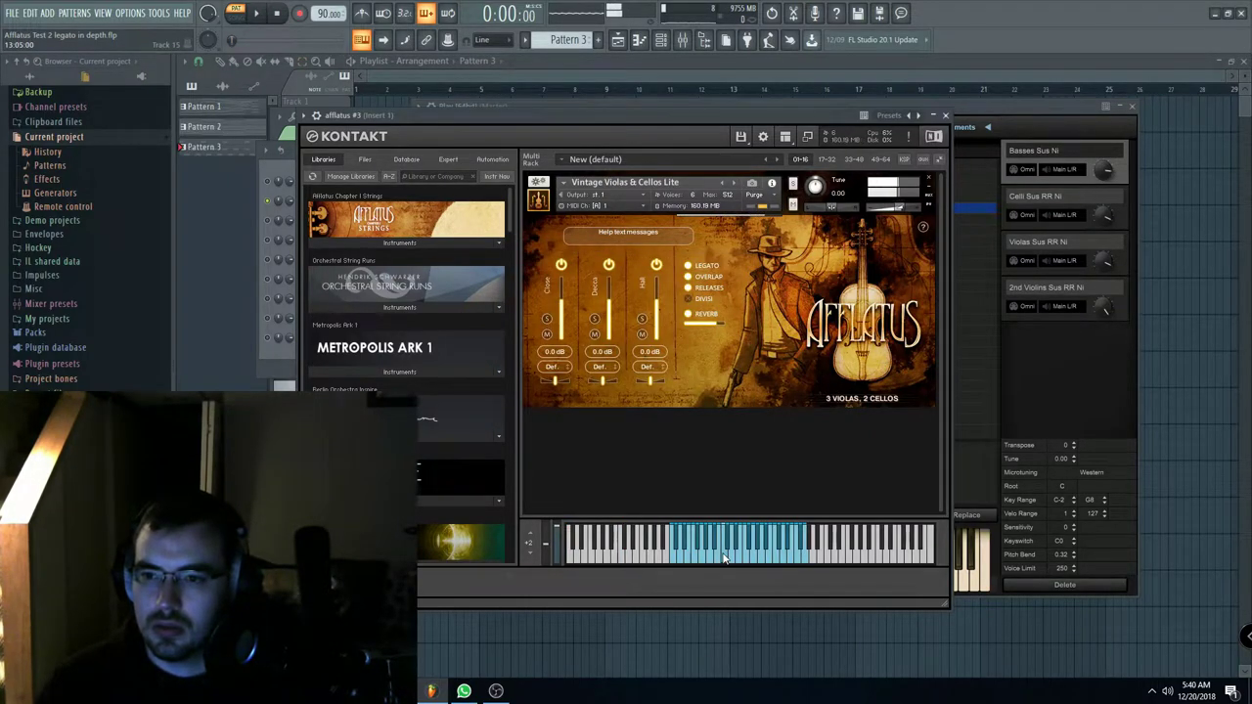
pyautogui.moveTo(619, 124); pyautogui.dragTo(595, 128)
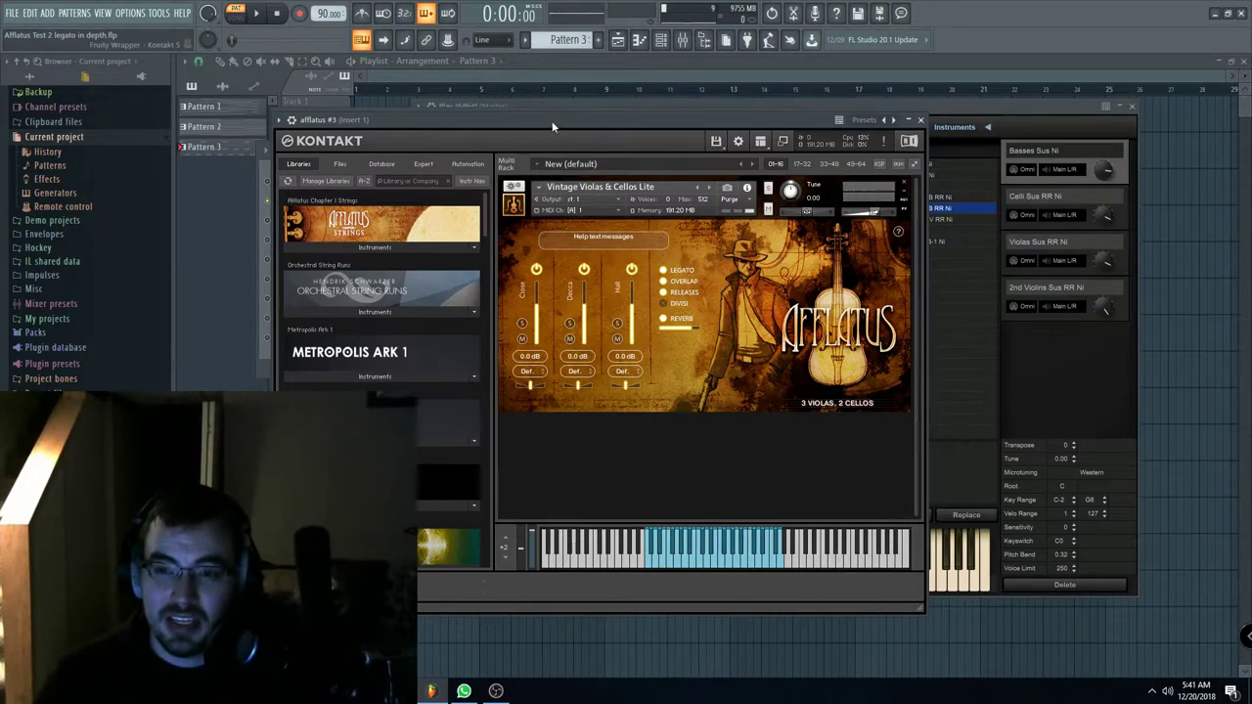
pyautogui.moveTo(549, 126); pyautogui.dragTo(555, 123)
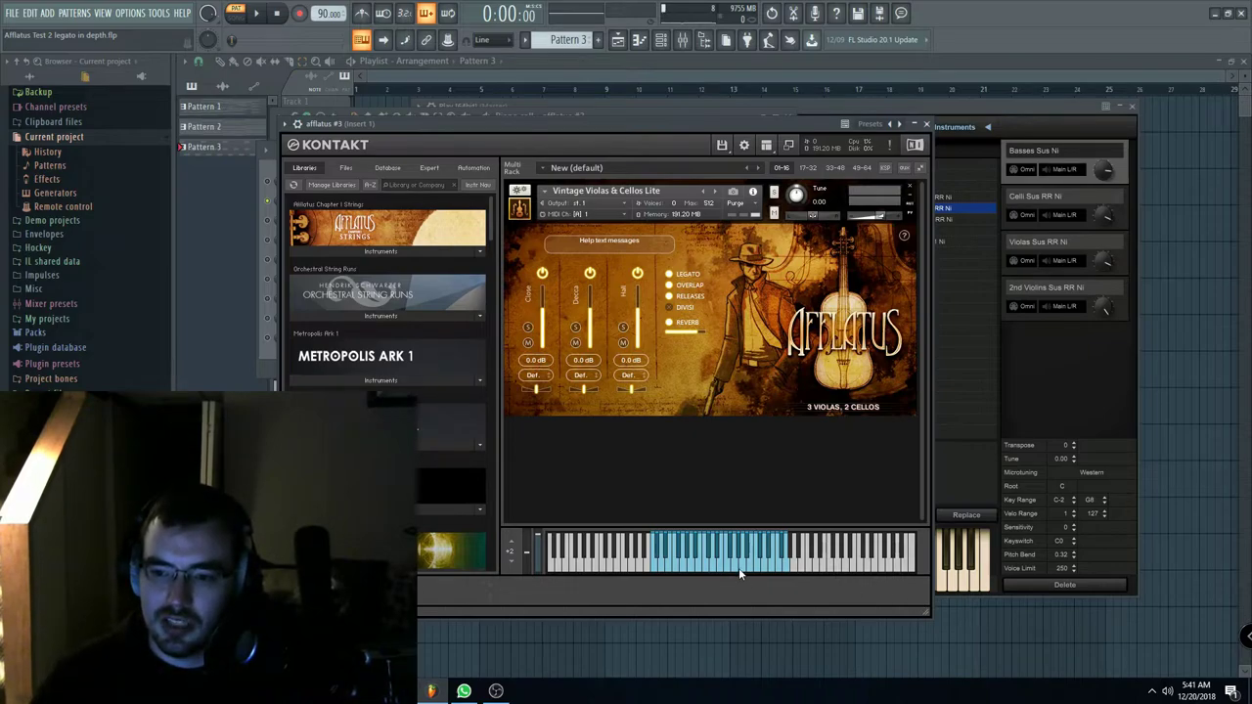
pyautogui.moveTo(740, 137)
pyautogui.mouseDown()
pyautogui.moveTo(816, 130)
pyautogui.moveTo(743, 116)
pyautogui.mouseUp()
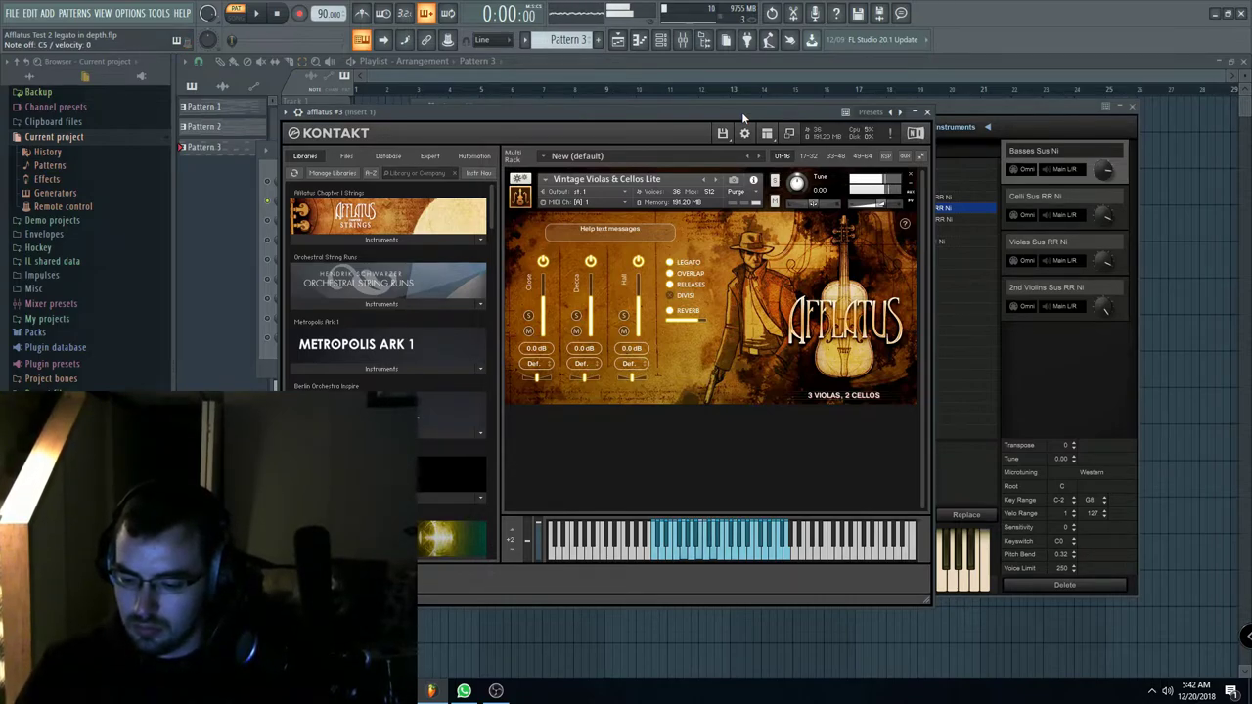
# Step: Advance through the following instruments, auditioning Vintage Violas & Cellos and Vintage Violins 1 & 2 Lite before moving further
pyautogui.click(715, 184)
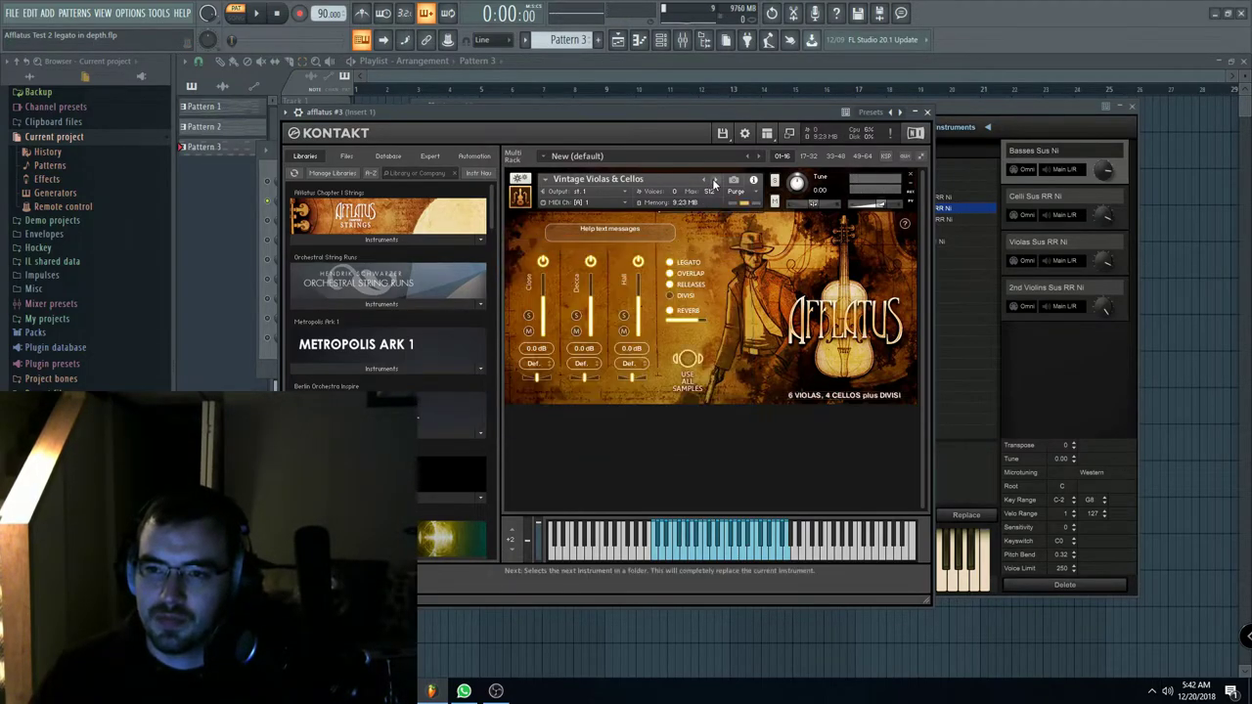
pyautogui.moveTo(659, 109); pyautogui.dragTo(652, 113)
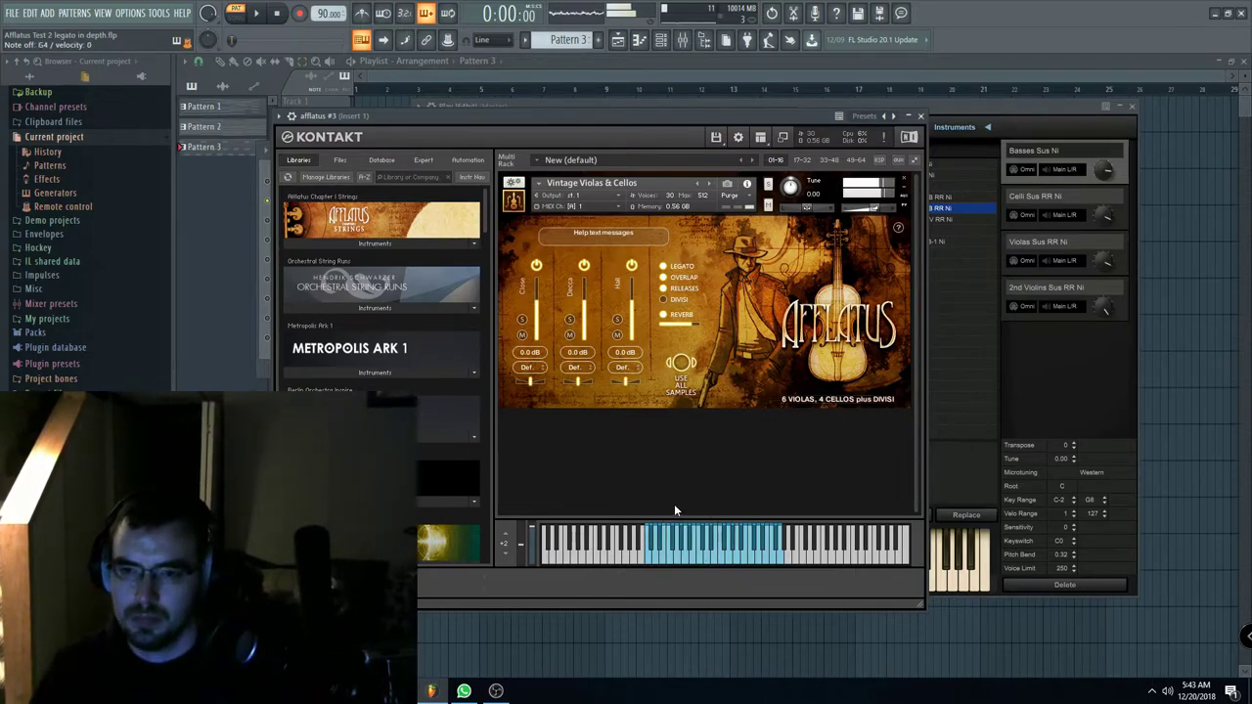
pyautogui.click(709, 182)
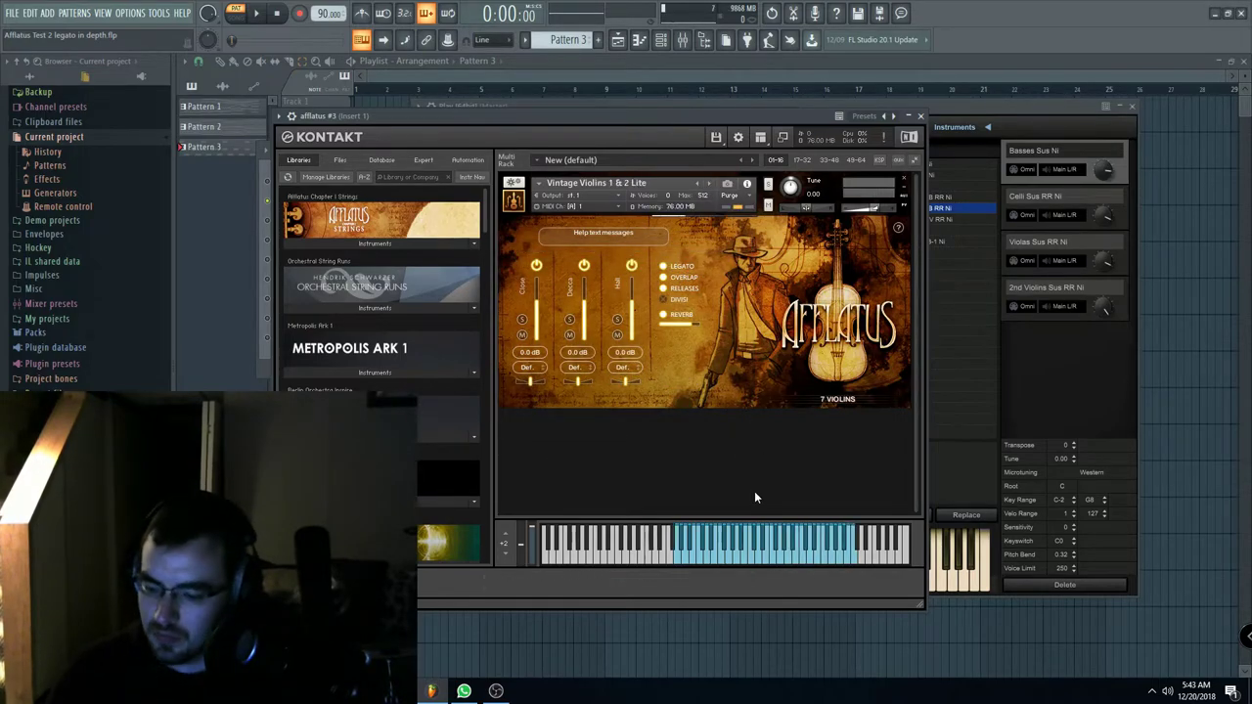
pyautogui.click(711, 184)
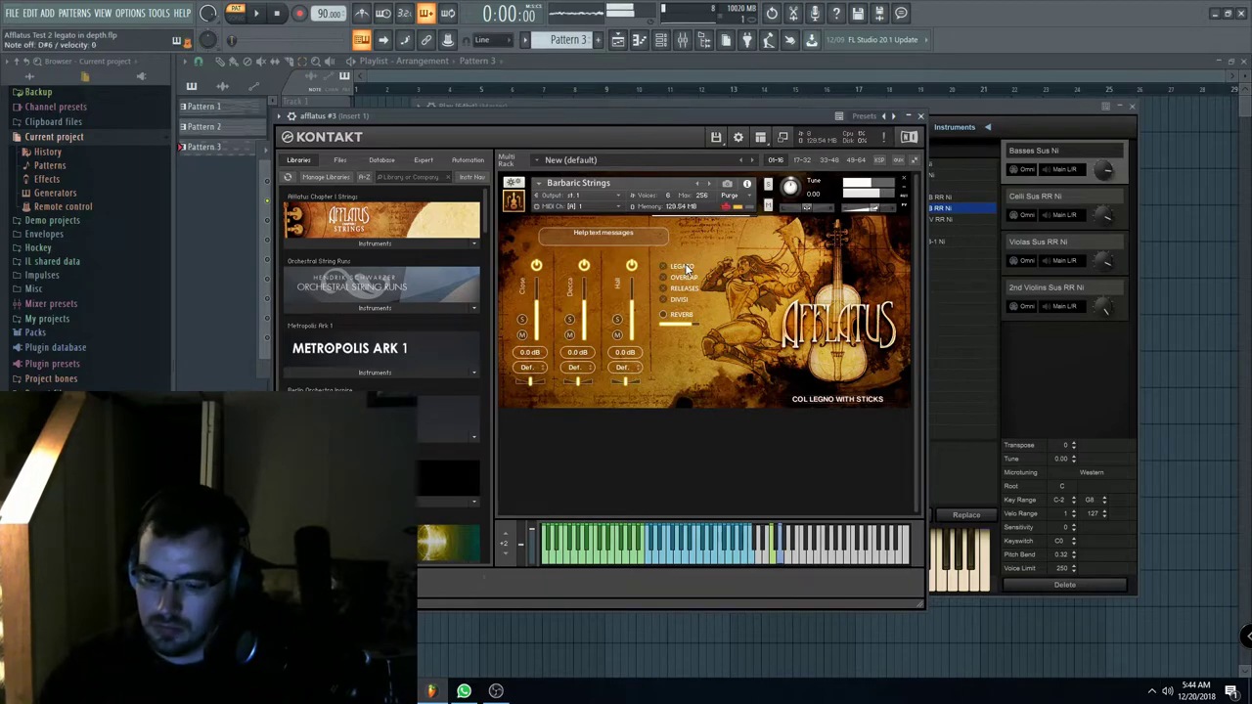
# Step: Remove Barbaric Strings from the rack, switch the Afflatus browser from Ensembles to the Violins 1 folder and load Chamber Violins I.nki
pyautogui.click(904, 183)
pyautogui.click(441, 240)
pyautogui.click(383, 259)
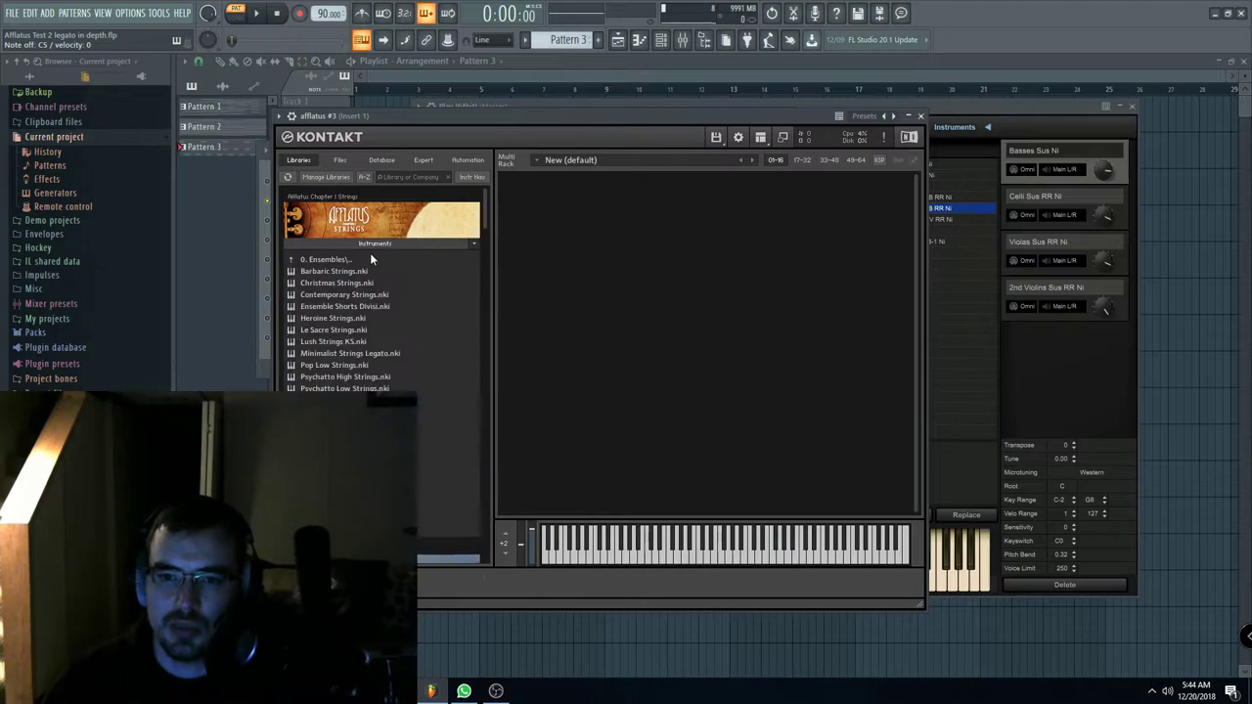
pyautogui.click(382, 260)
pyautogui.click(316, 272)
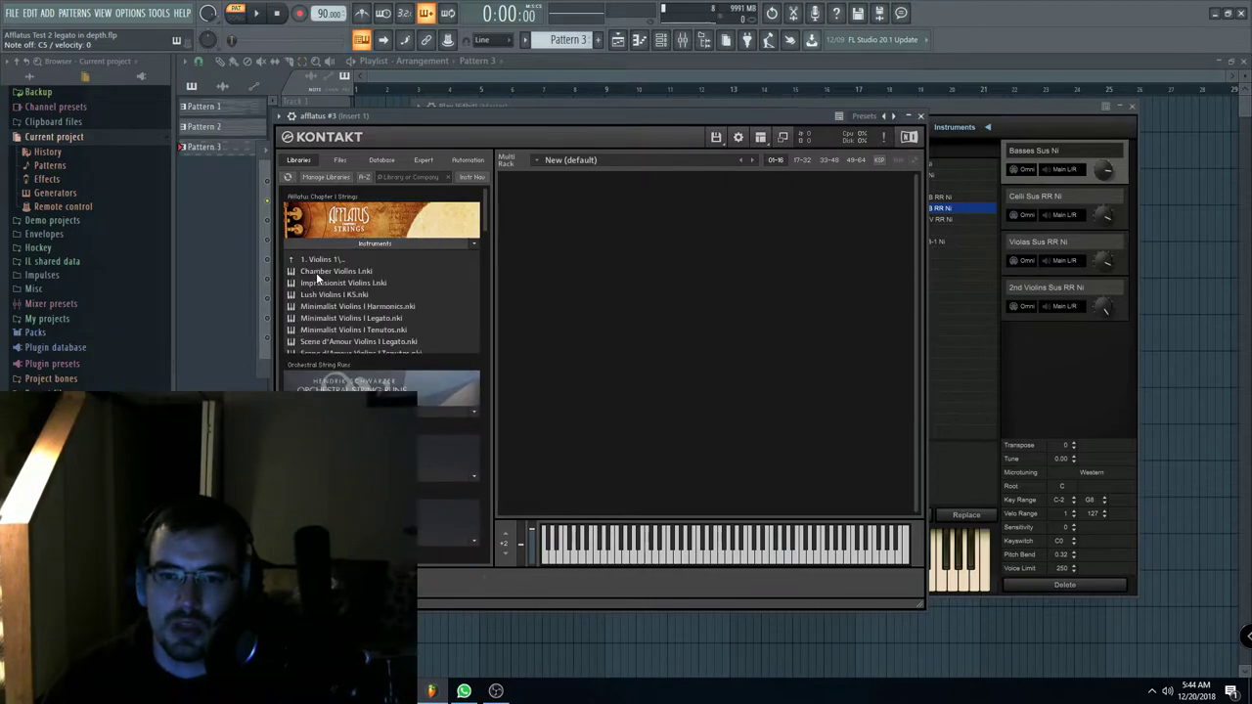
pyautogui.doubleClick(329, 270)
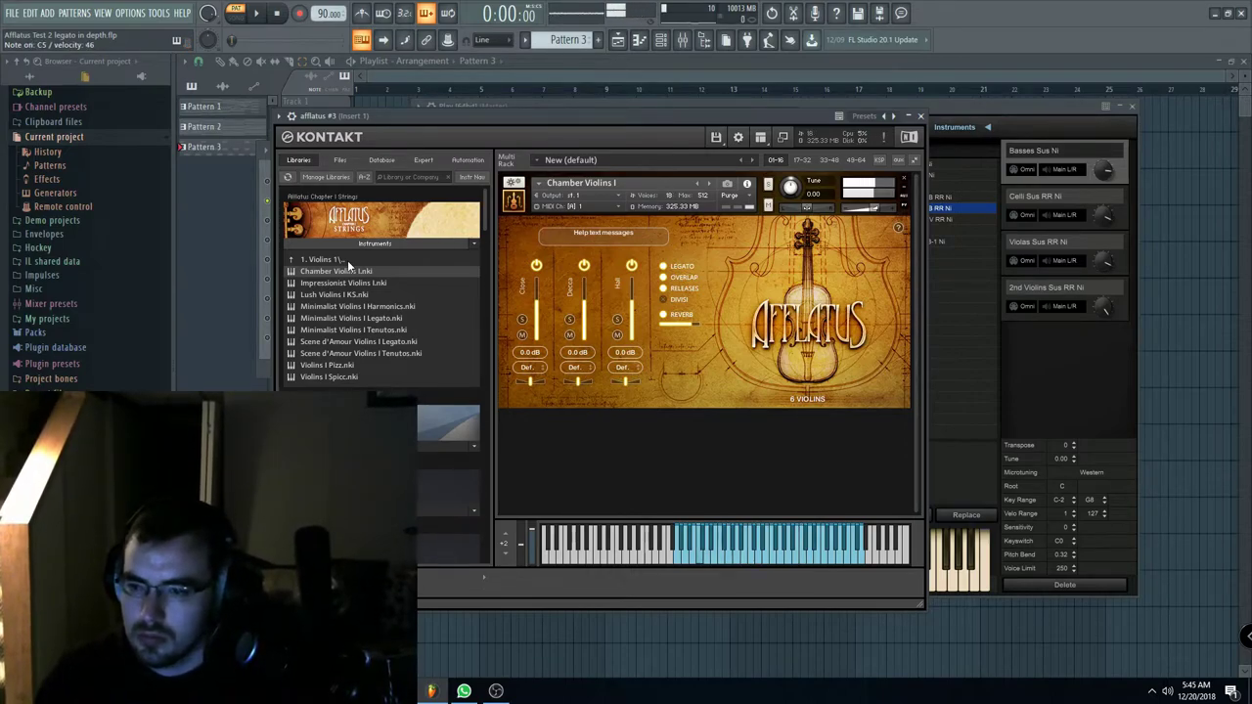
# Step: Advance Kontakt from Chamber Violins I to Impressionist Violins I and nudge its window slightly lower
pyautogui.click(709, 184)
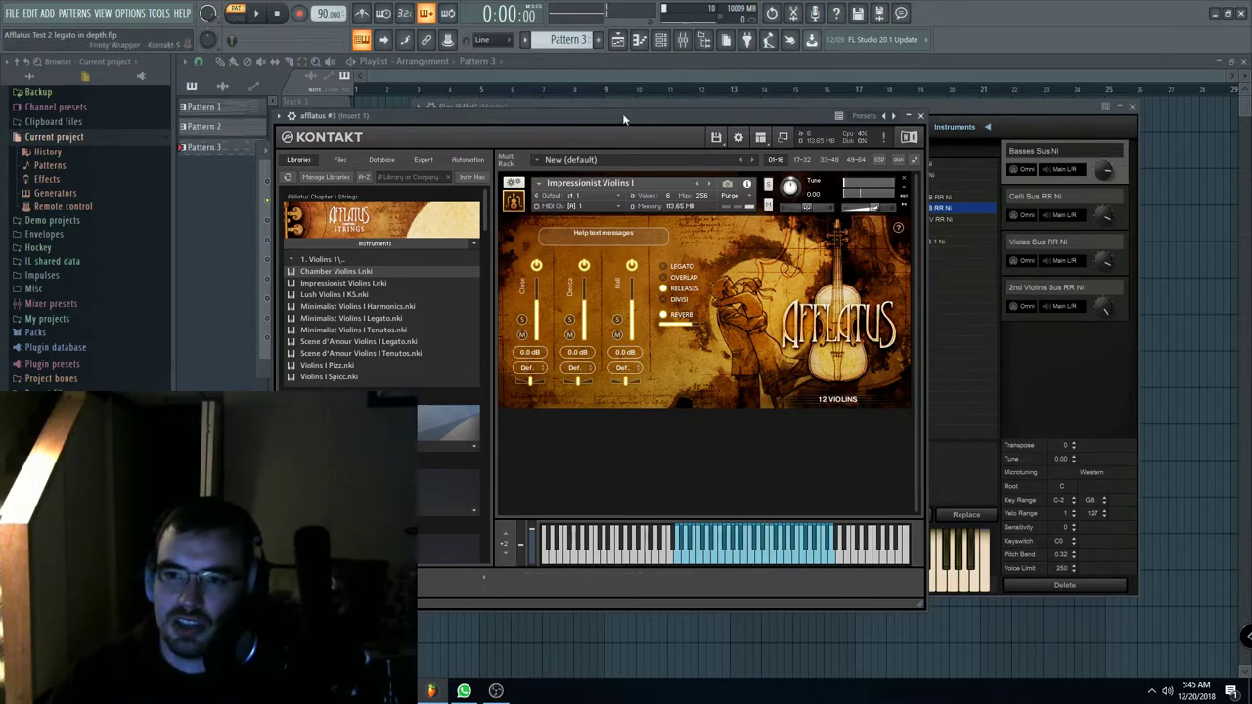
pyautogui.moveTo(622, 114); pyautogui.dragTo(618, 123)
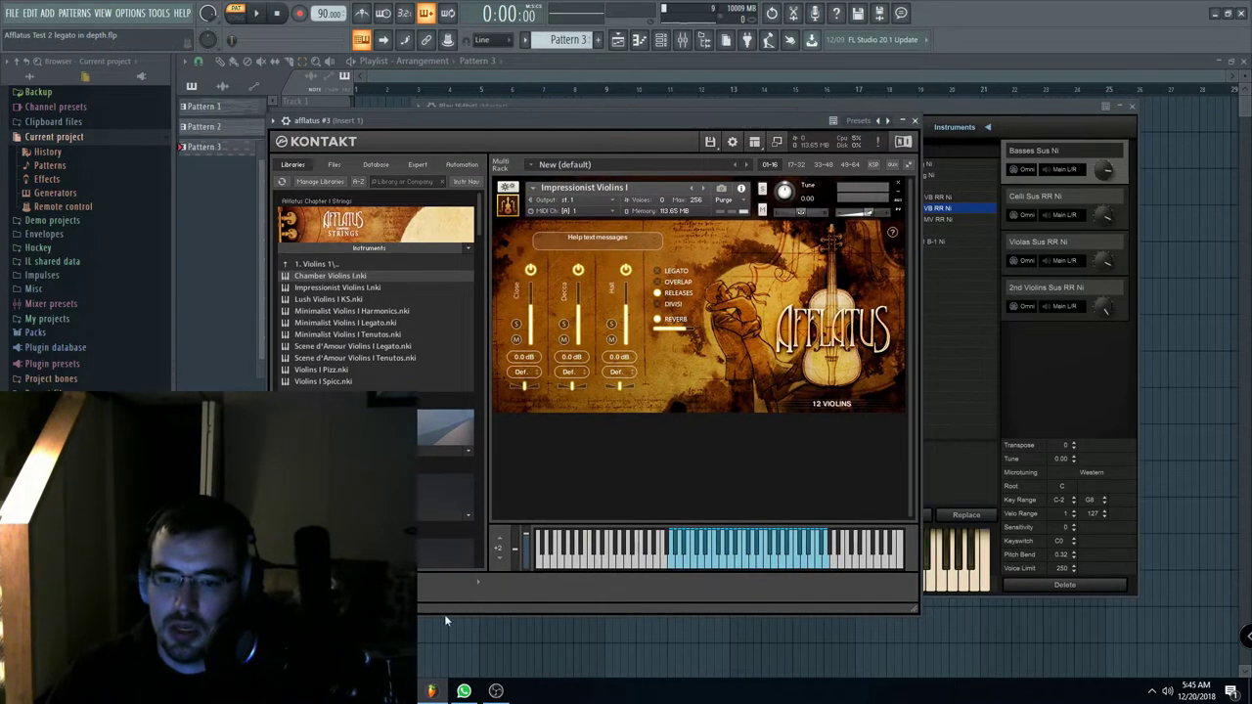
# Step: Open File Explorer and look through VstPlugins and Program Files (x86) on New Volume (G:) for the Afflatus library folder
pyautogui.press('super+e')
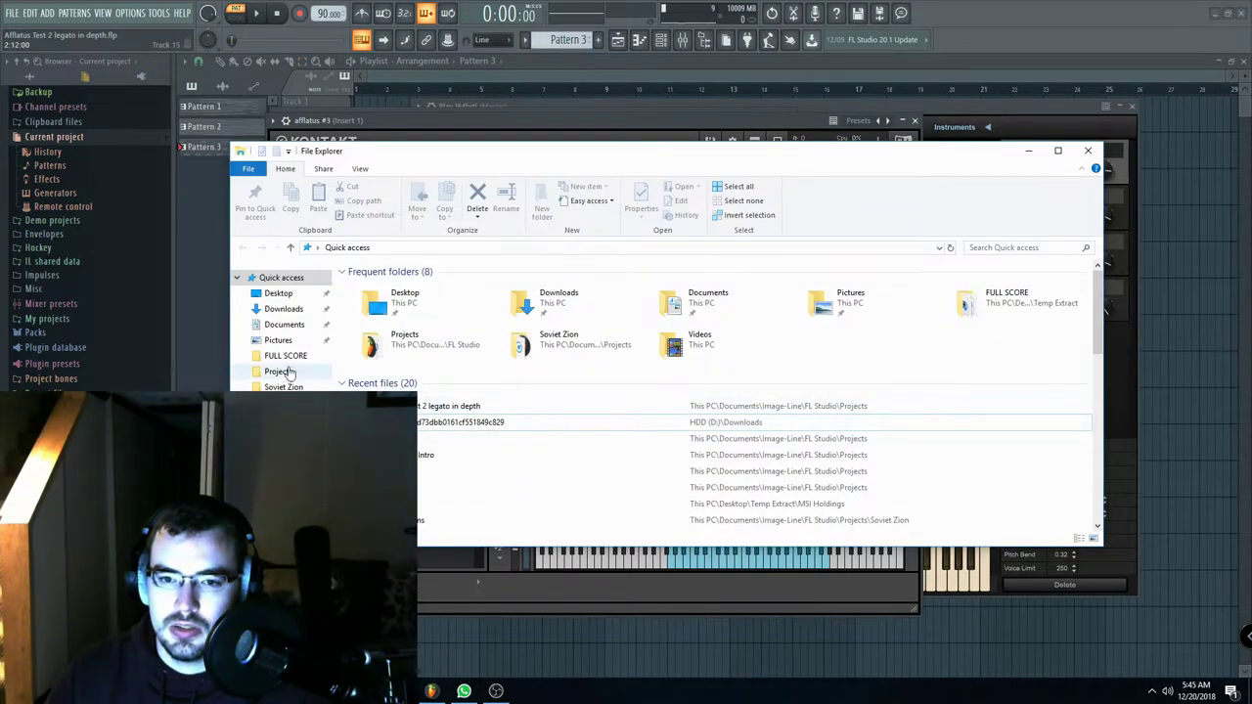
pyautogui.click(279, 450)
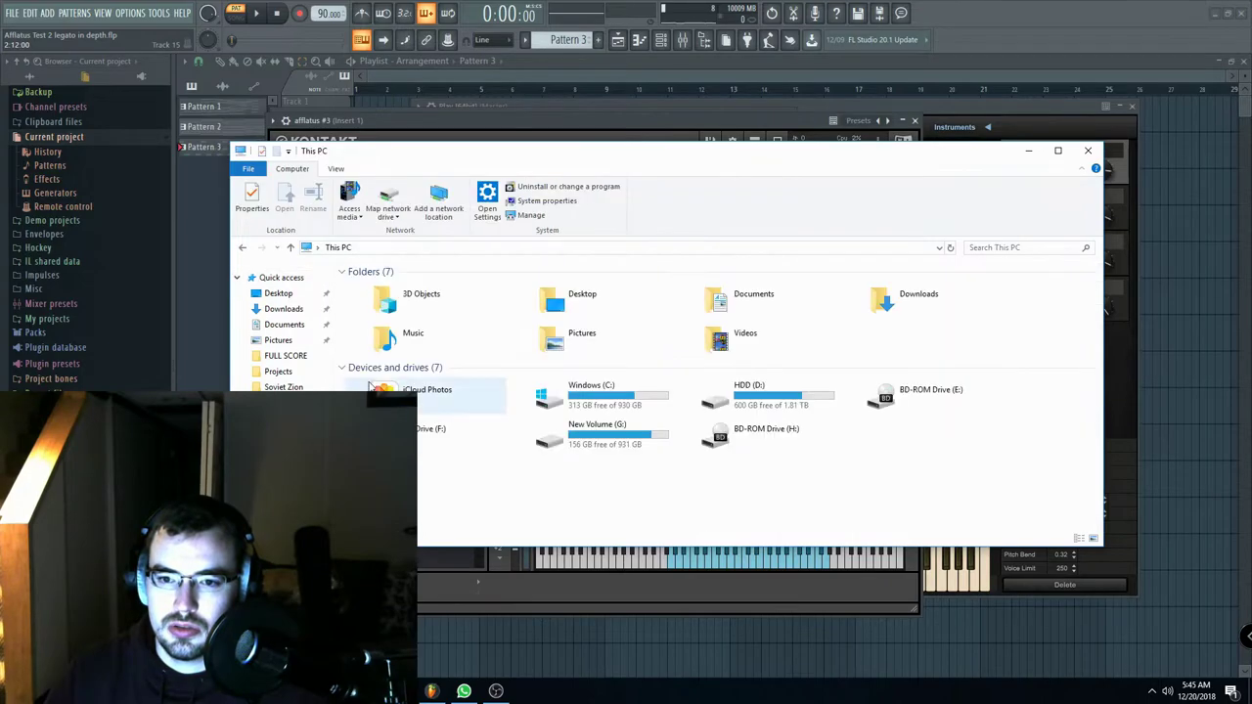
pyautogui.doubleClick(611, 445)
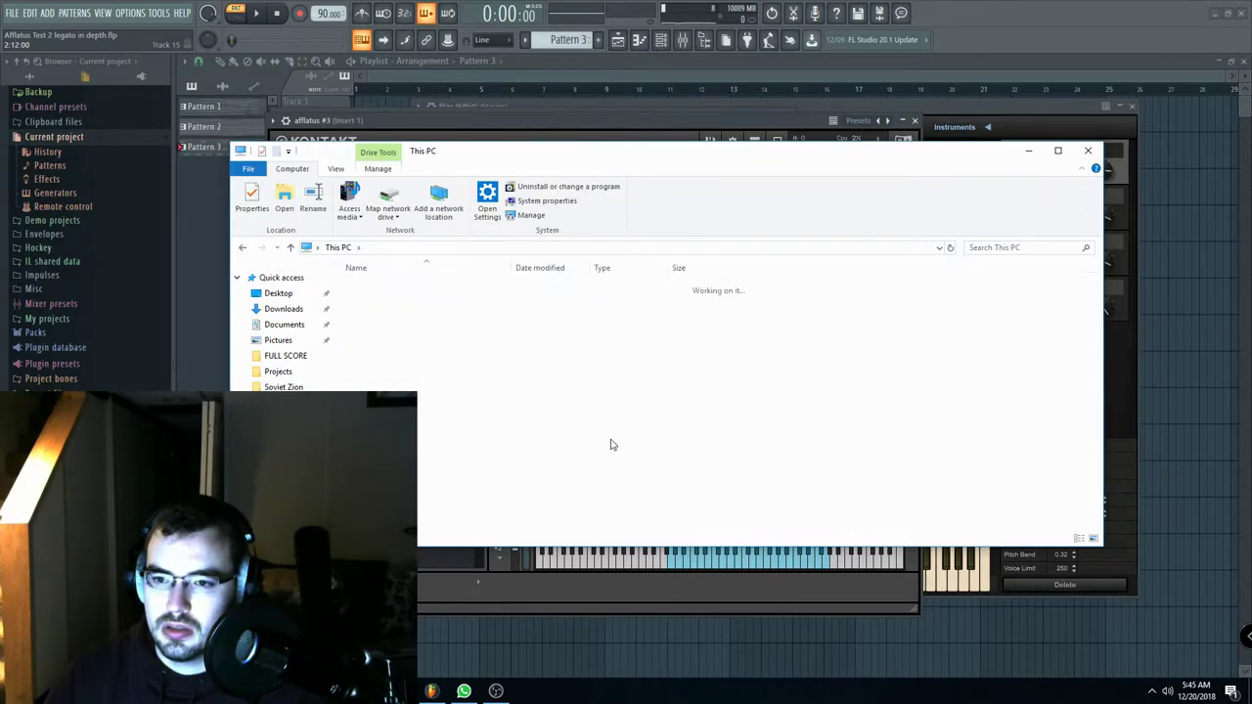
pyautogui.doubleClick(391, 304)
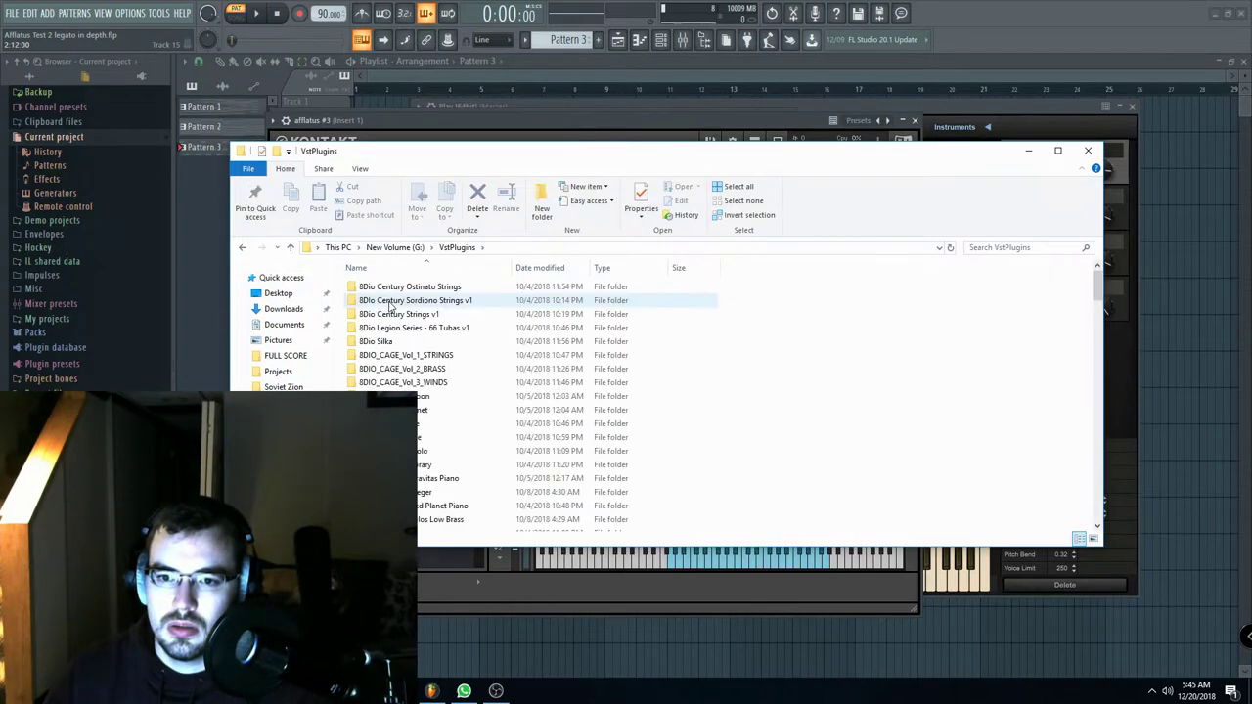
pyautogui.scroll(-2, 392, 306)
pyautogui.click(249, 248)
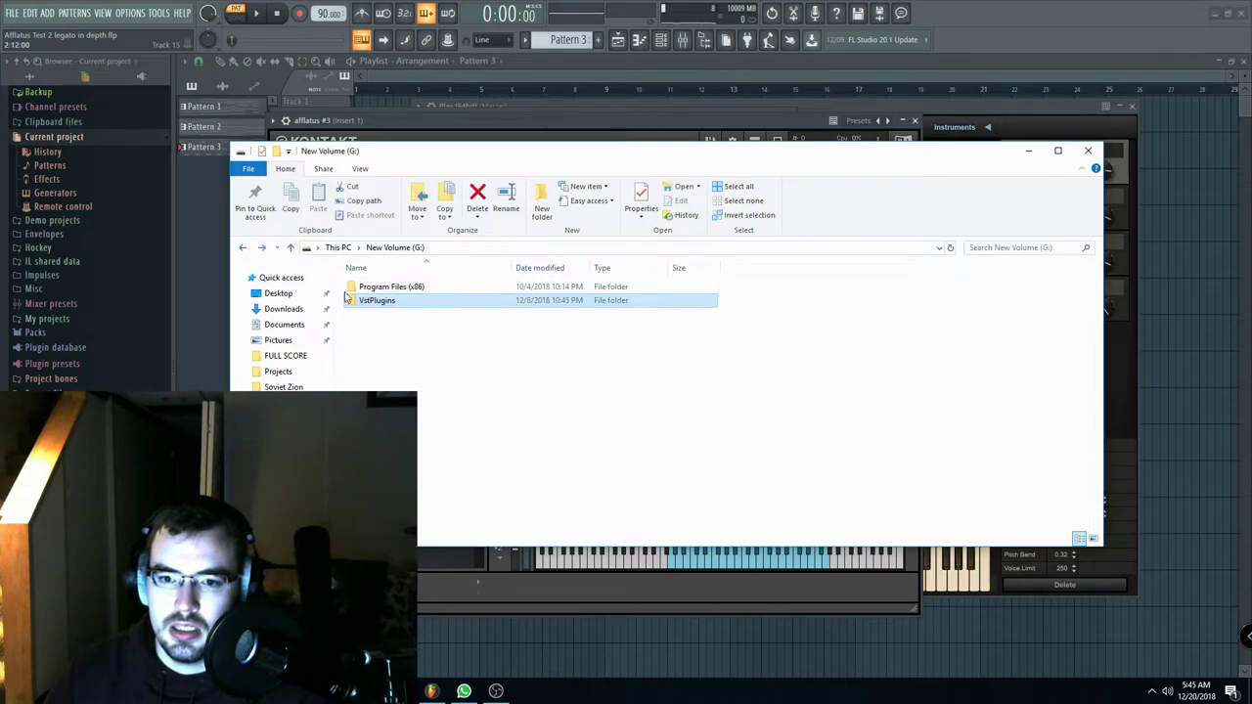
pyautogui.press('Up')
pyautogui.press('Return')
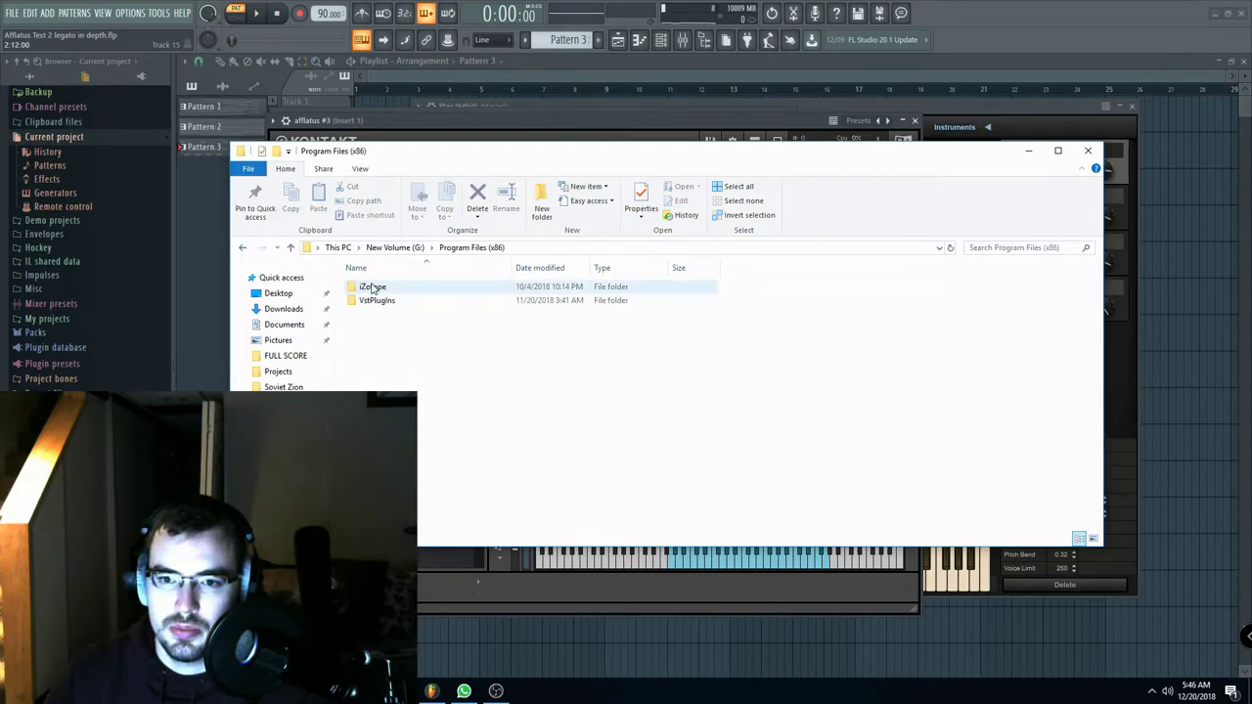
pyautogui.doubleClick(245, 247)
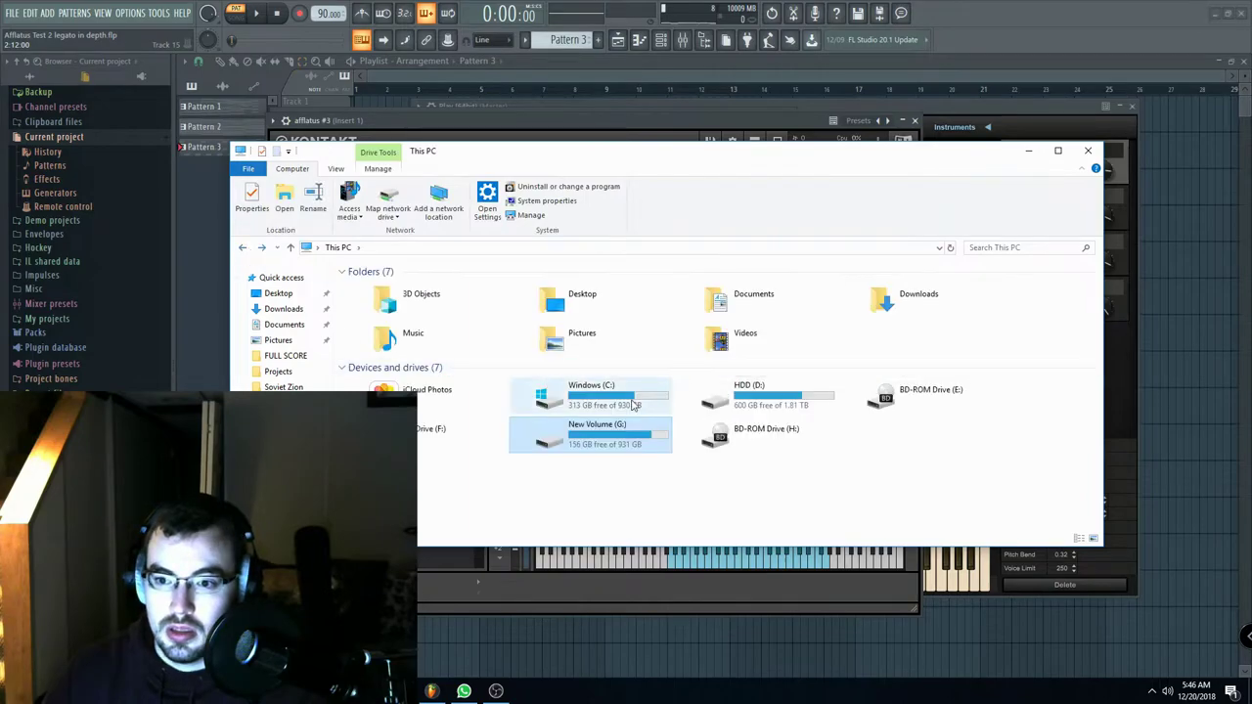
# Step: Browse the Windows (C:) drive to the VstPlugins folder inside Program Files
pyautogui.doubleClick(636, 411)
pyautogui.doubleClick(410, 368)
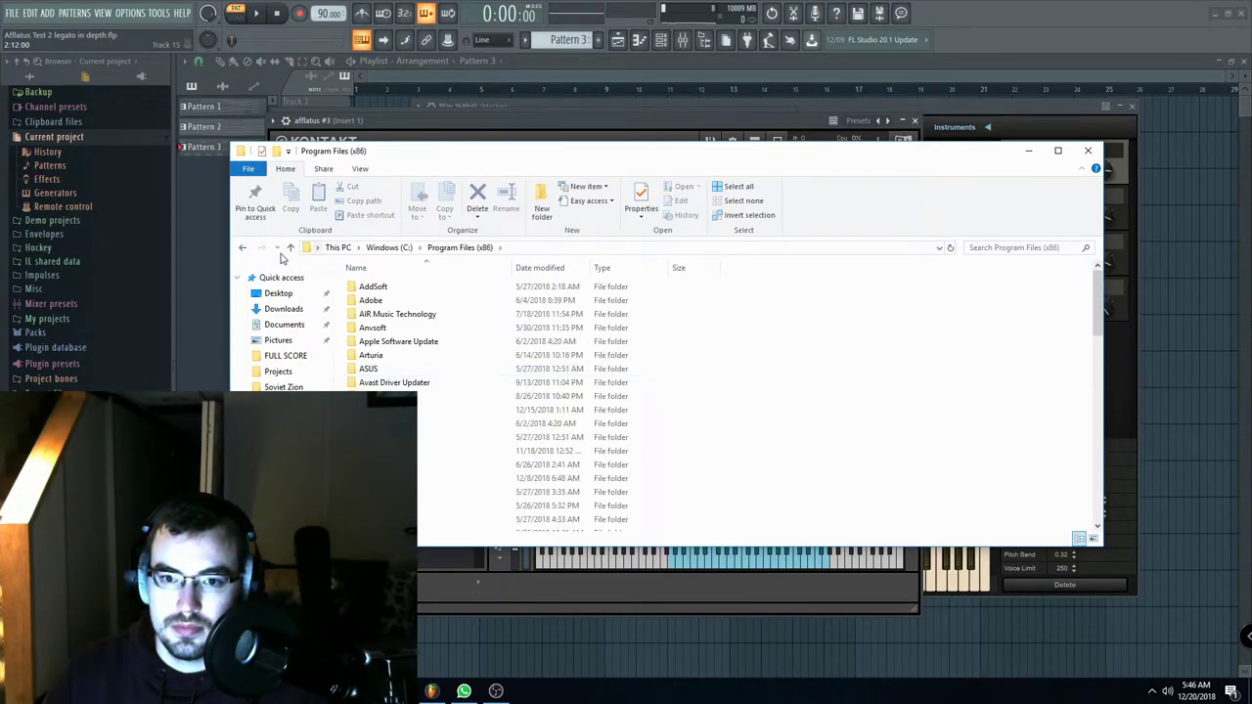
pyautogui.click(244, 248)
pyautogui.click(395, 358)
pyautogui.doubleClick(395, 359)
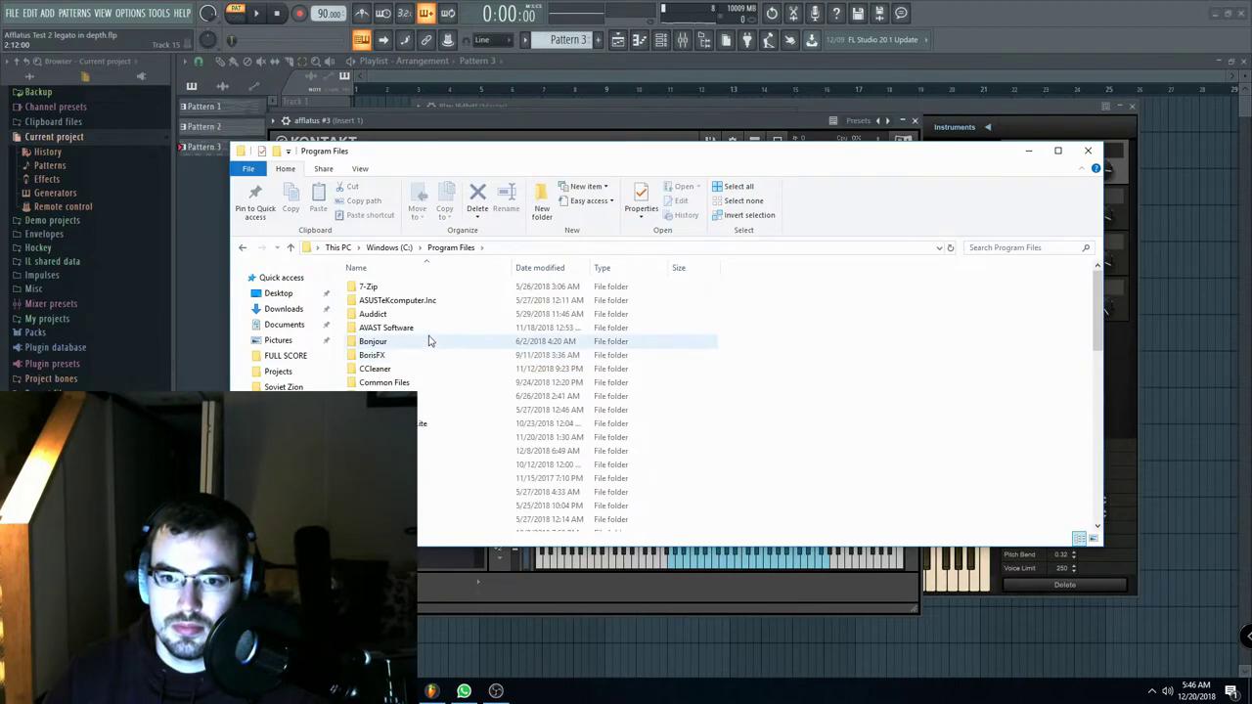
pyautogui.scroll(-10, 428, 343)
pyautogui.doubleClick(401, 401)
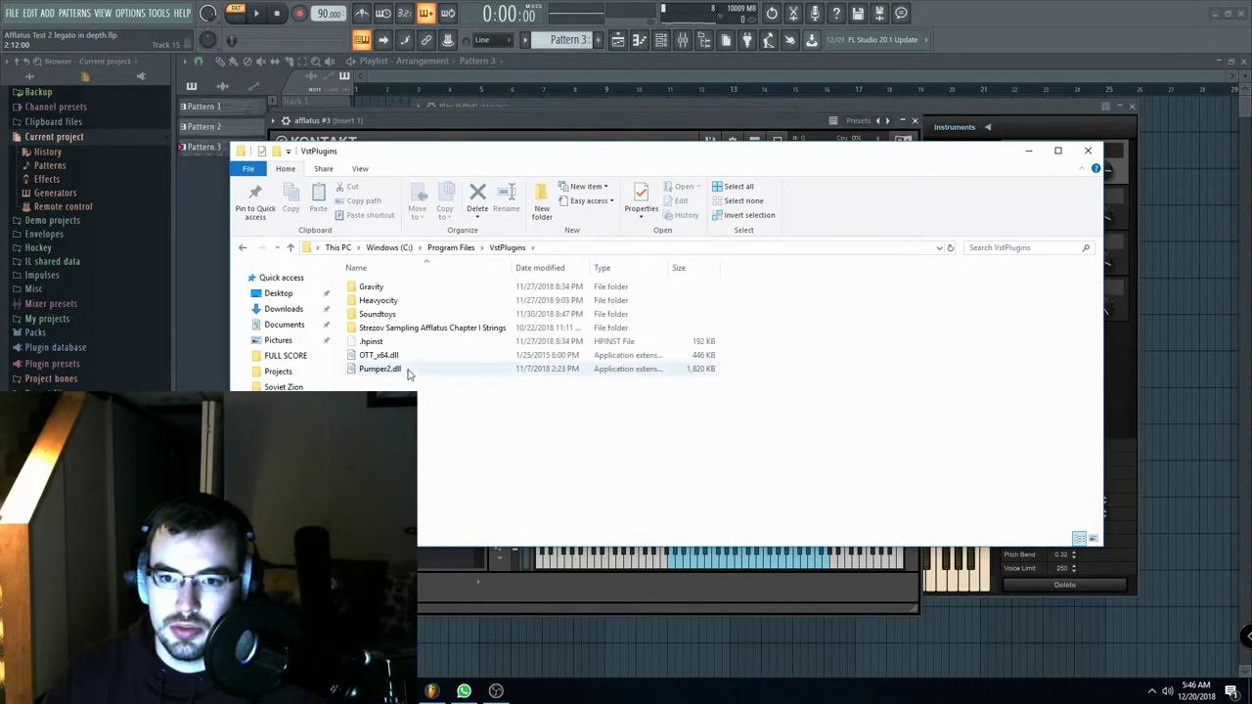
# Step: Open the PDF manual from the Manual folder of Strezov Sampling Afflatus Chapter I Strings
pyautogui.click(413, 331)
pyautogui.doubleClick(413, 331)
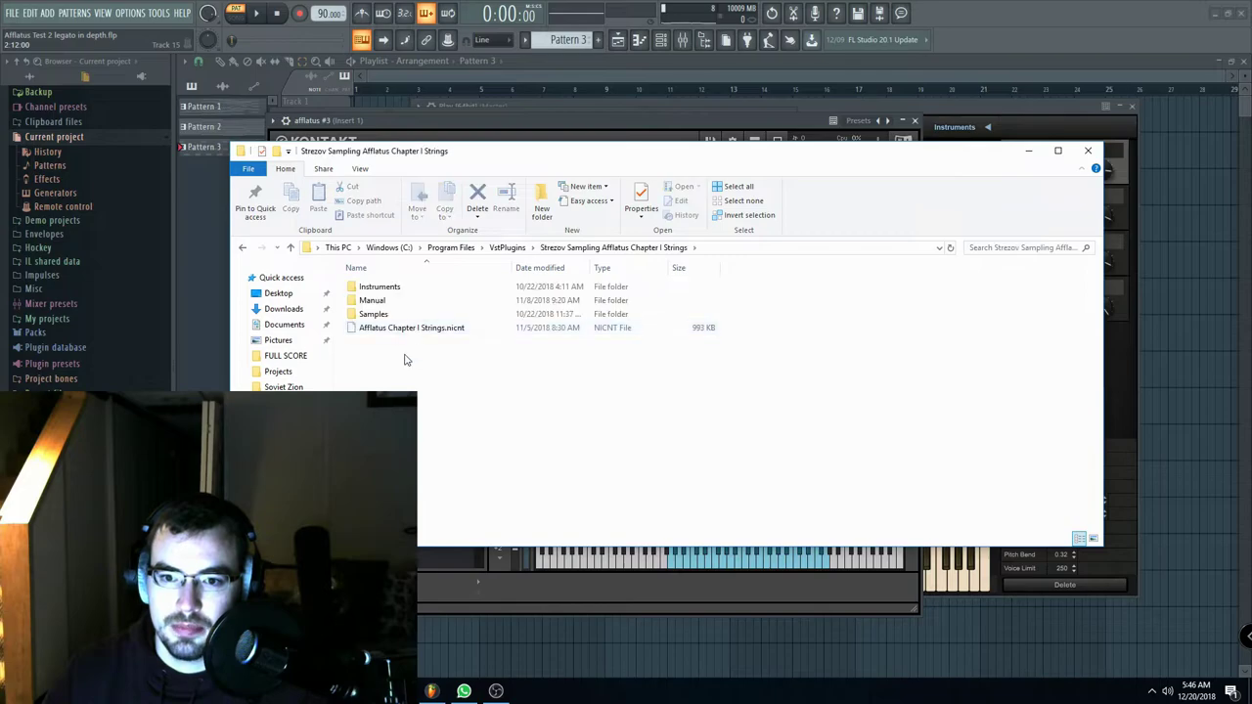
pyautogui.doubleClick(398, 300)
pyautogui.doubleClick(411, 292)
# Step: Search the Afflatus manual for "impress" and read the paragraph on the Impressionist series
pyautogui.scroll(-5, 447, 262)
pyautogui.scroll(-5, 445, 264)
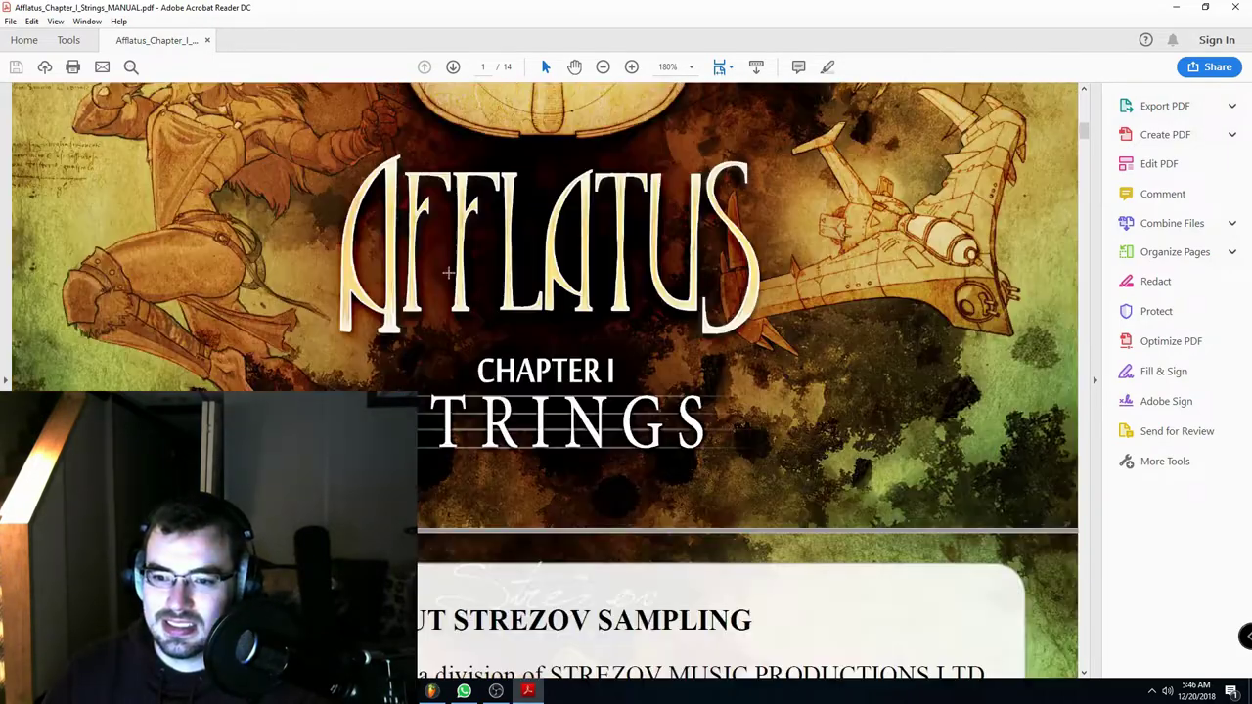
pyautogui.scroll(-10, 549, 347)
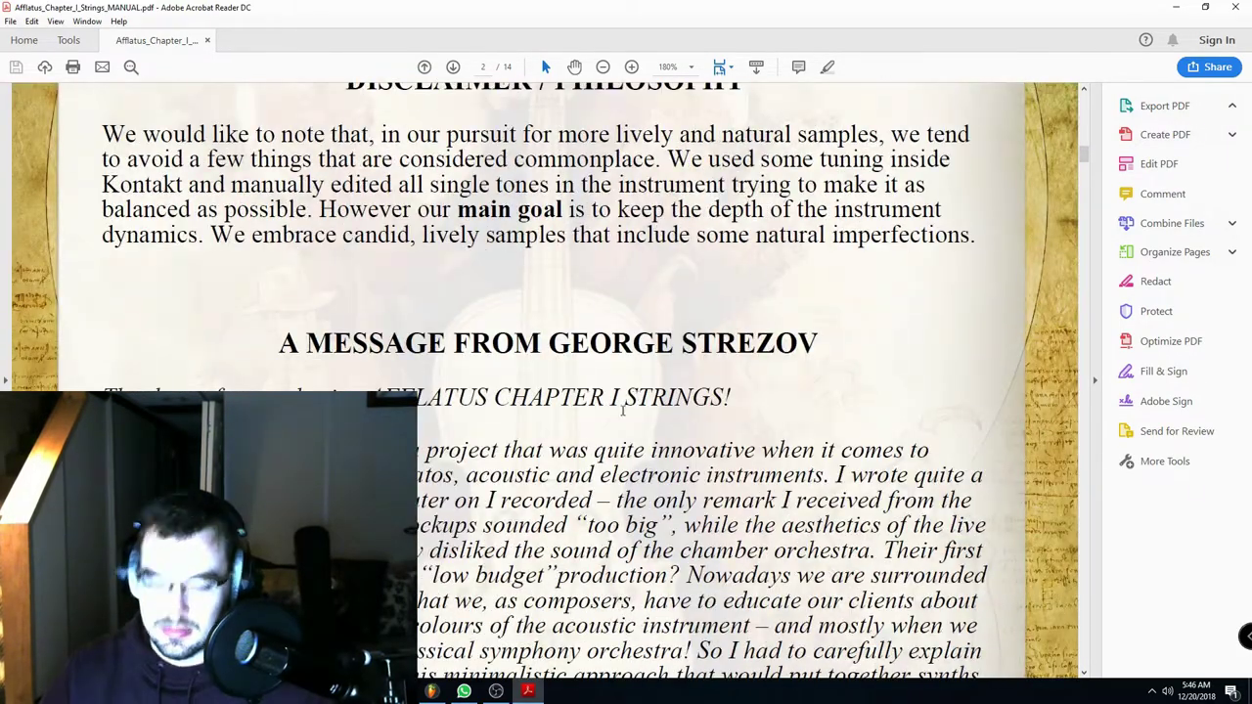
pyautogui.hotkey('ctrl', 'f')
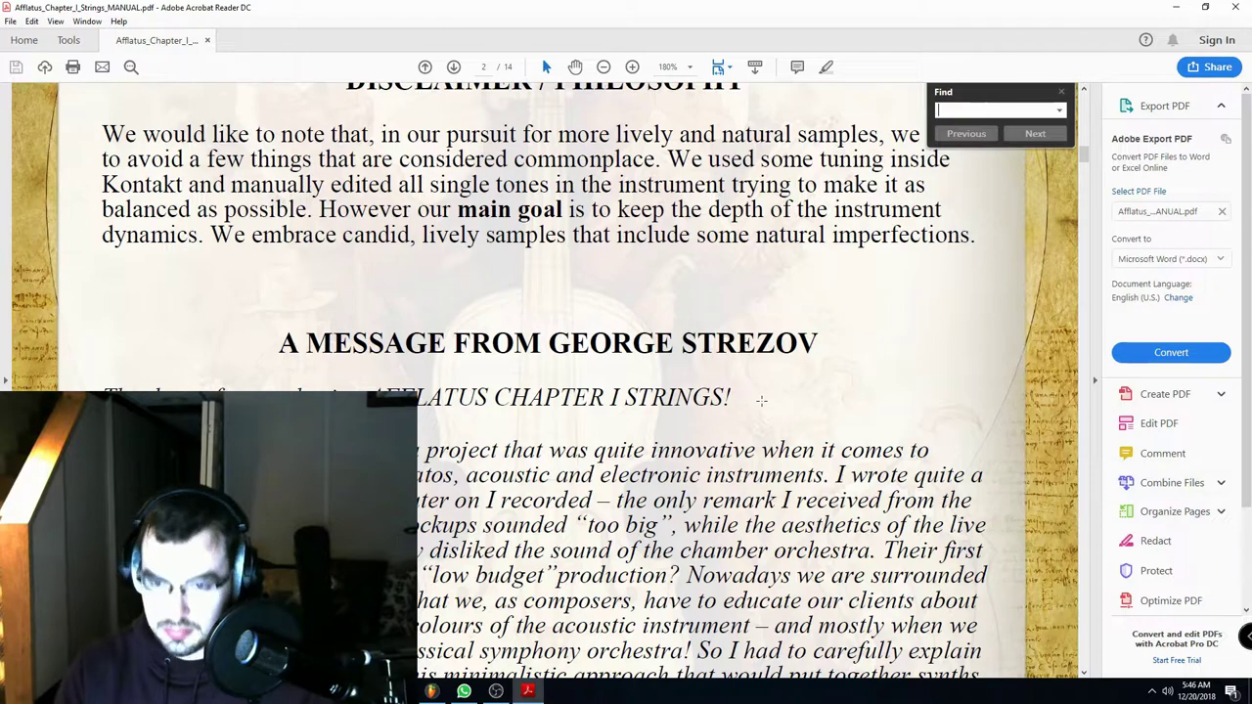
pyautogui.write('impress')
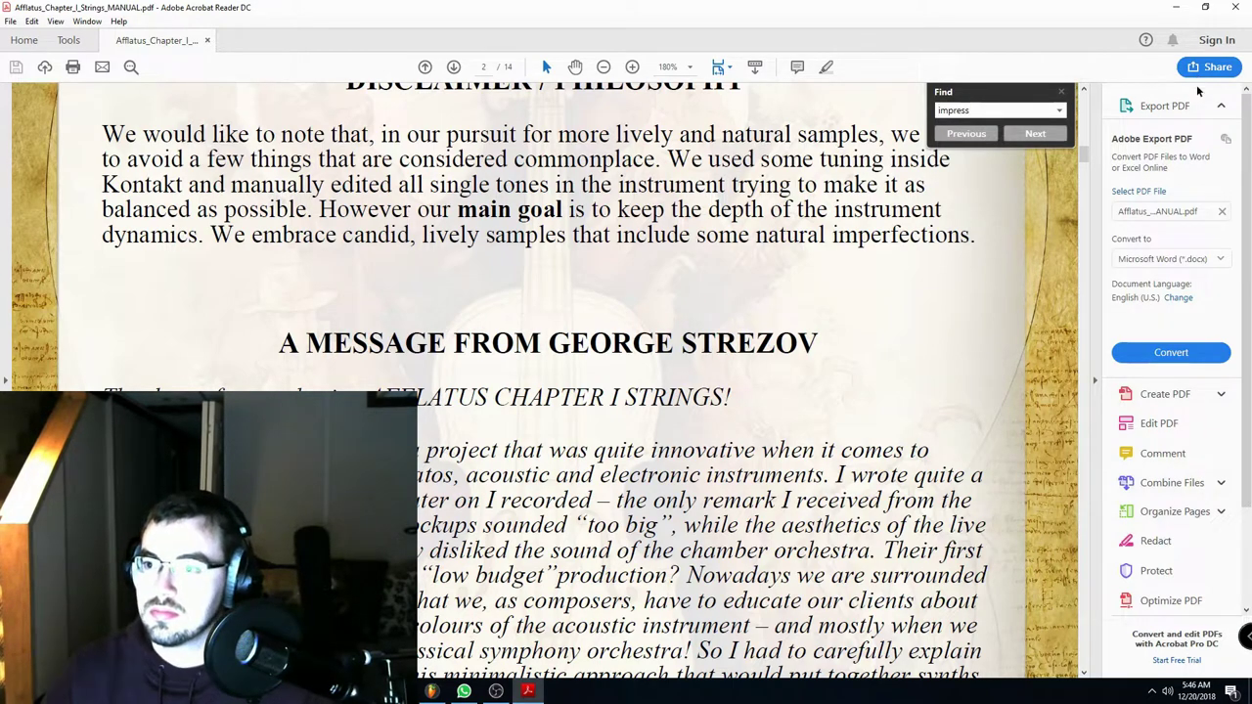
pyautogui.click(1053, 140)
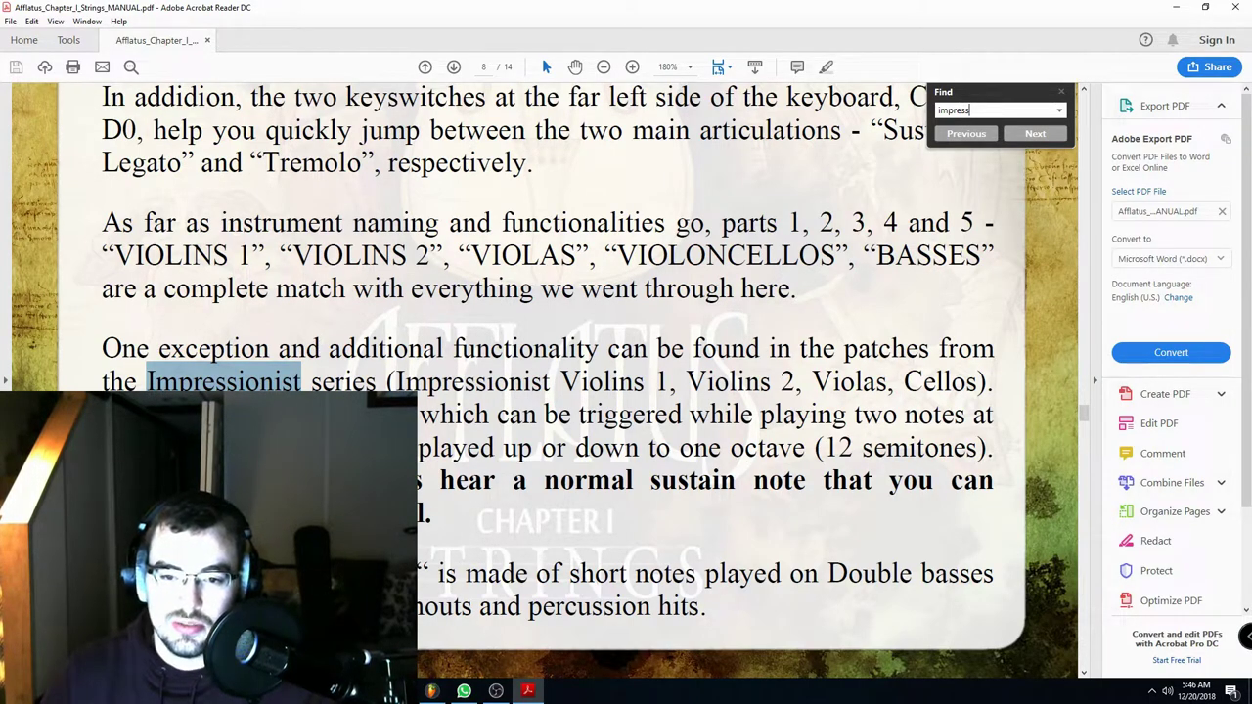
pyautogui.scroll(-1, 548, 382)
pyautogui.scroll(-4, 739, 345)
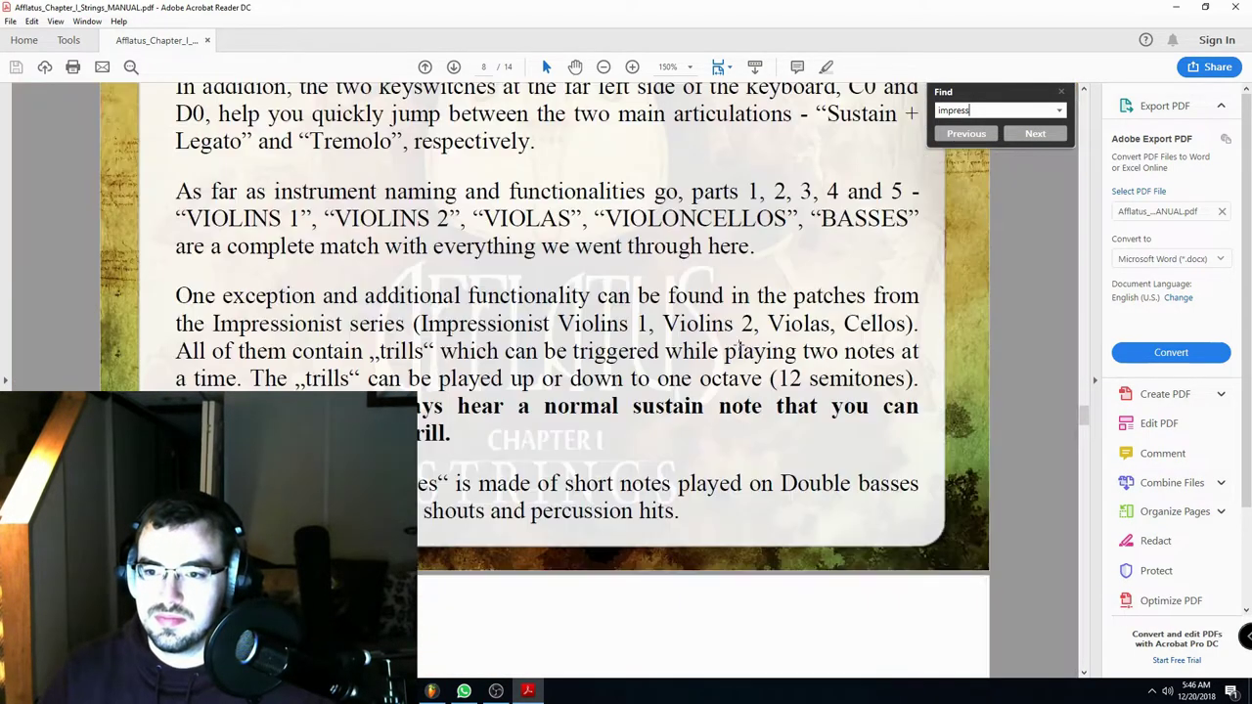
# Step: Switch back to FL Studio, load Lush Violins I KS and audition its Sustain + Legato and Tremolo keyswitches
pyautogui.click(434, 691)
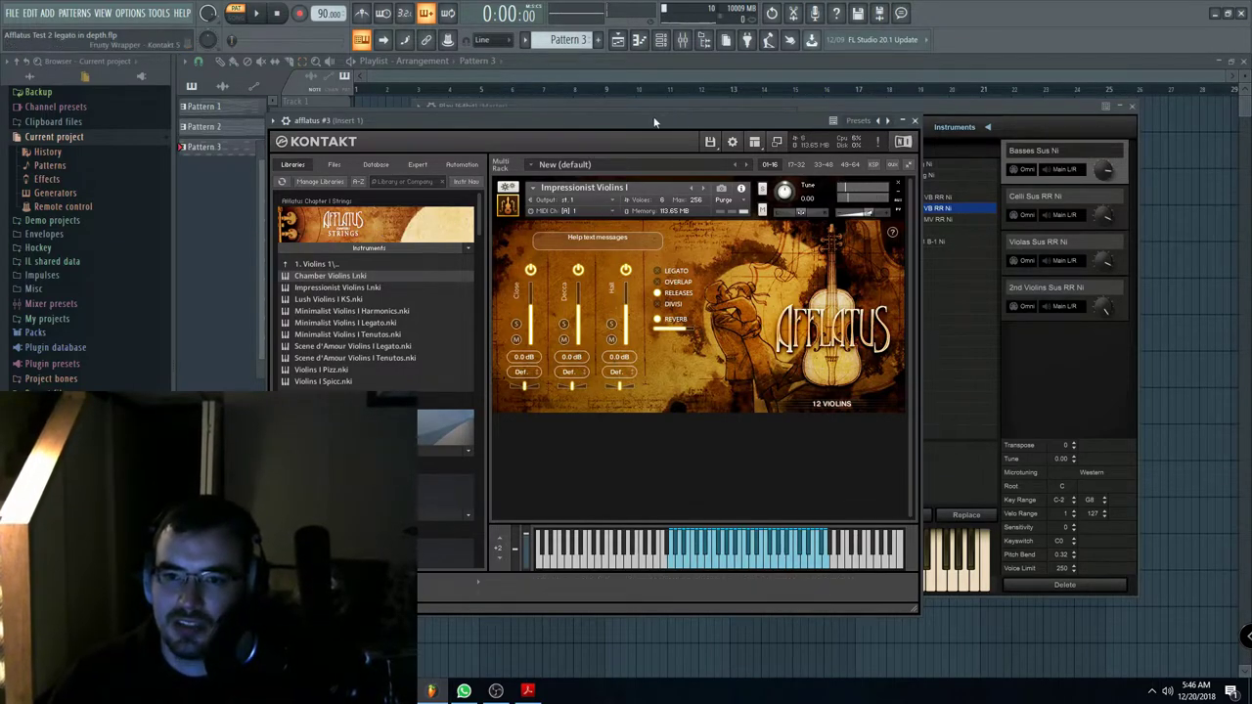
pyautogui.click(706, 189)
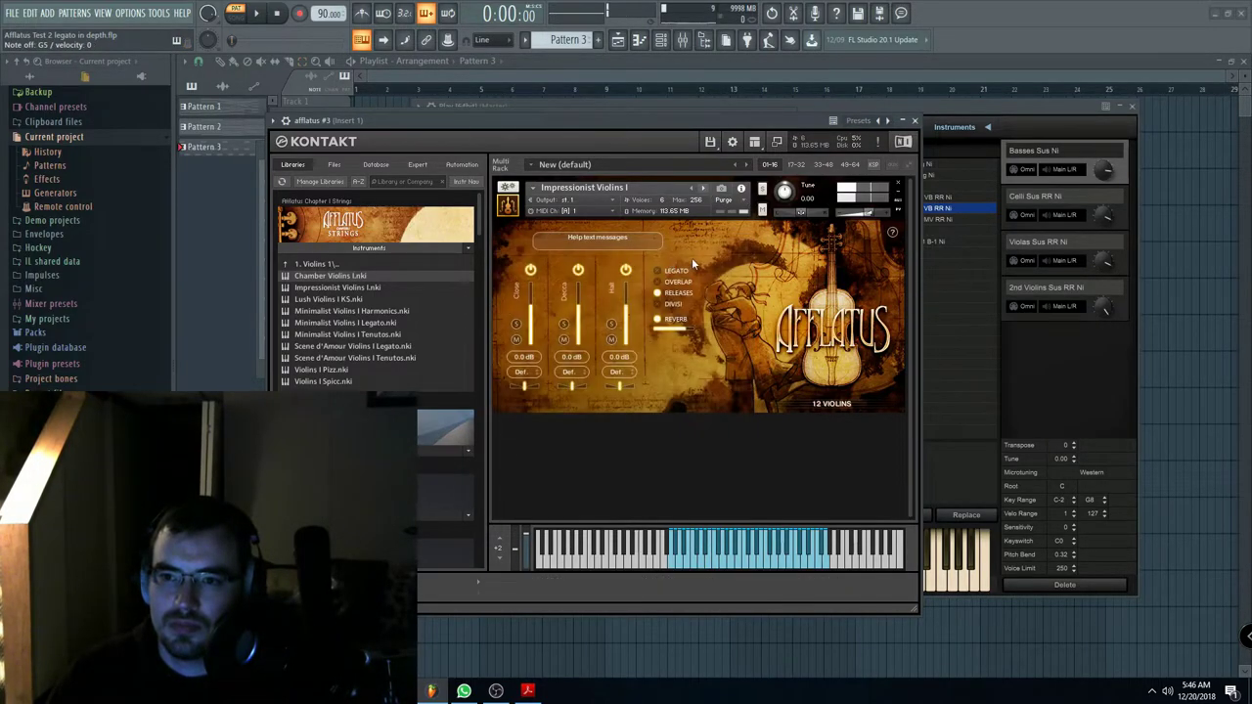
pyautogui.click(543, 562)
pyautogui.click(539, 571)
pyautogui.click(539, 568)
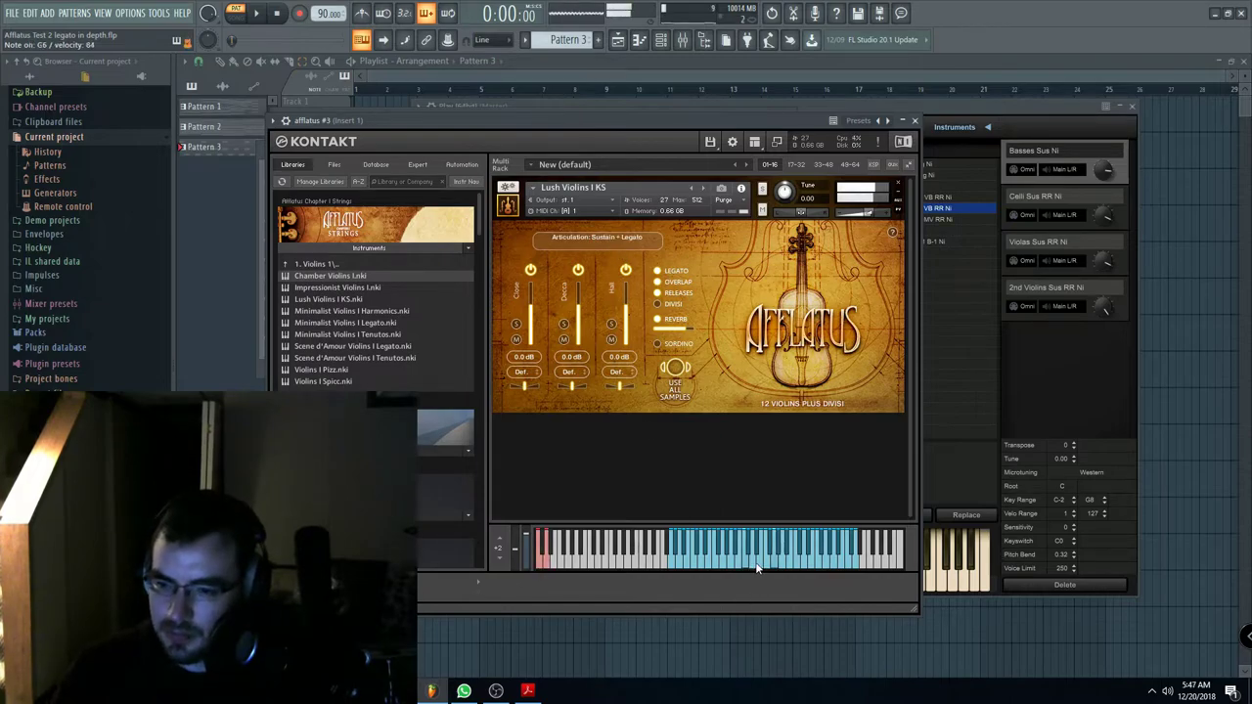
pyautogui.click(548, 567)
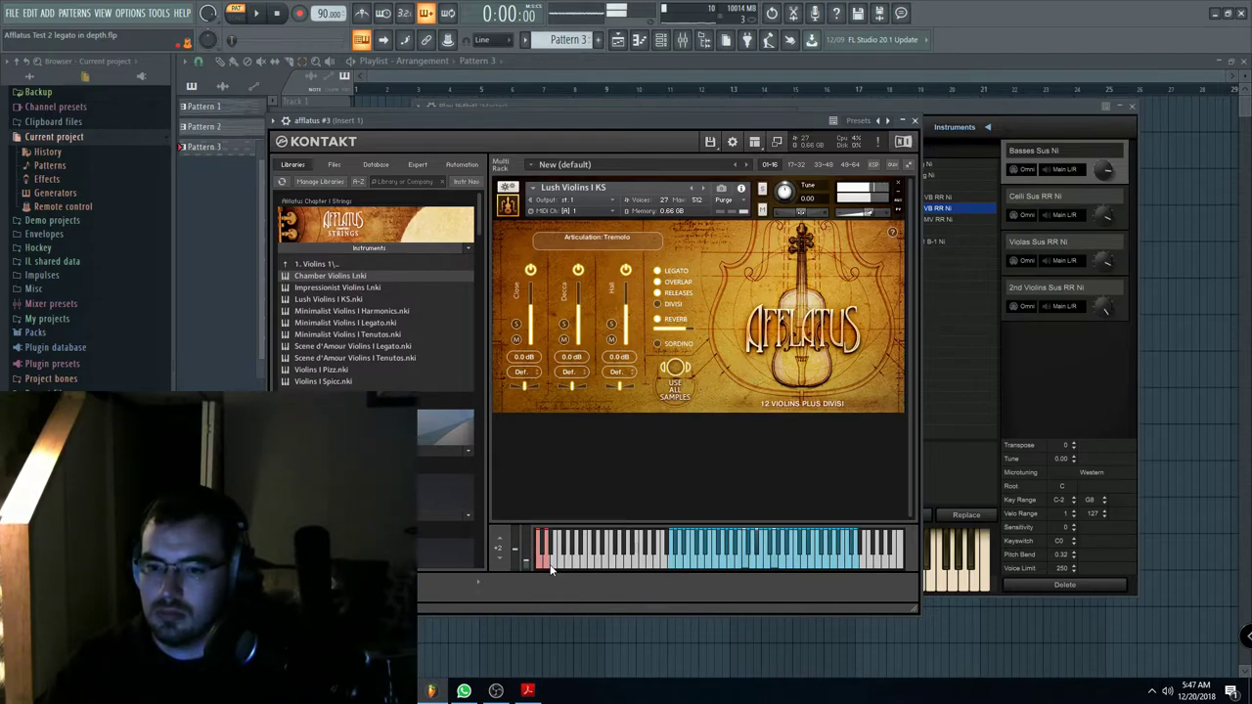
# Step: Shift the Kontakt window slightly lower over the piano roll
pyautogui.moveTo(586, 119)
pyautogui.mouseDown()
pyautogui.moveTo(615, 129)
pyautogui.moveTo(584, 129)
pyautogui.mouseUp()
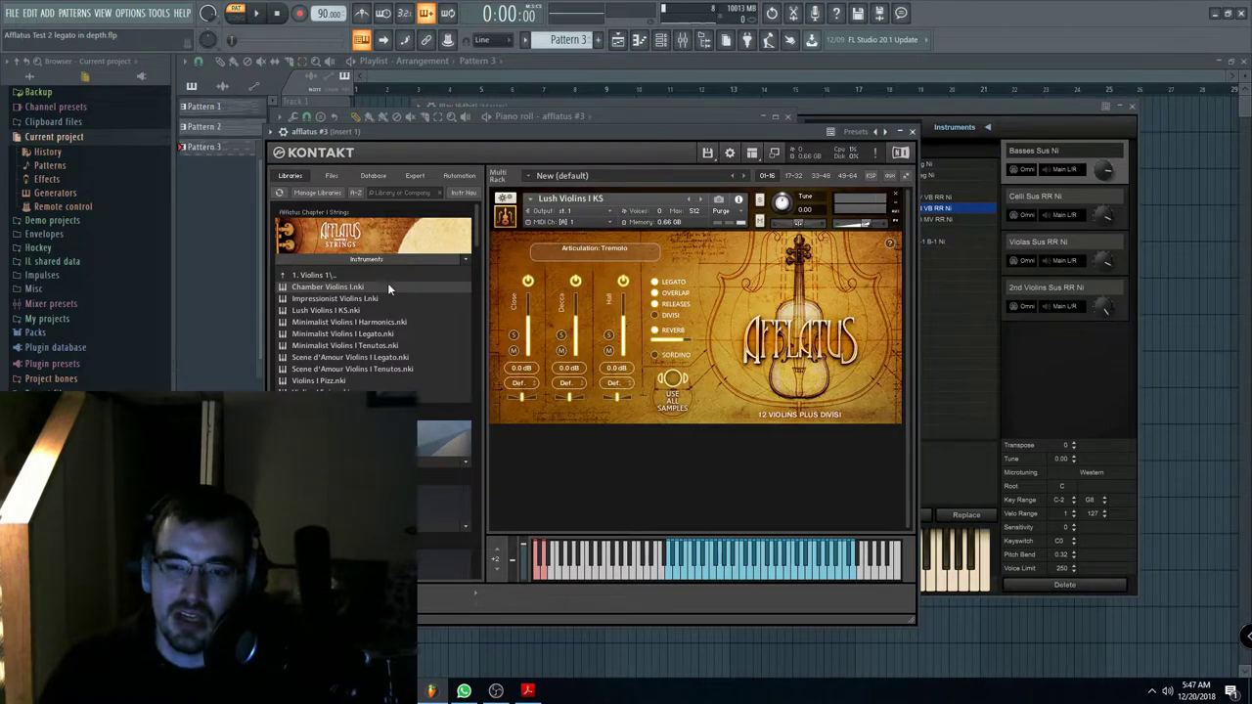
pyautogui.moveTo(534, 137); pyautogui.dragTo(543, 136)
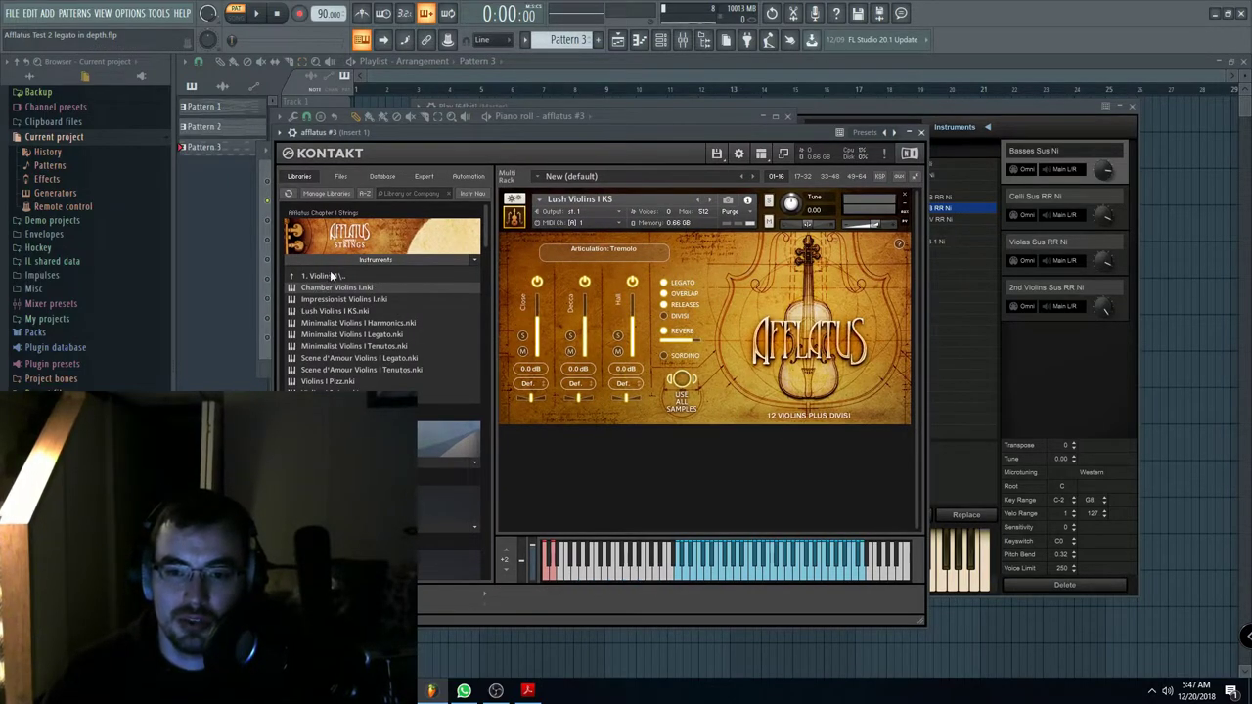
pyautogui.moveTo(444, 142); pyautogui.dragTo(451, 148)
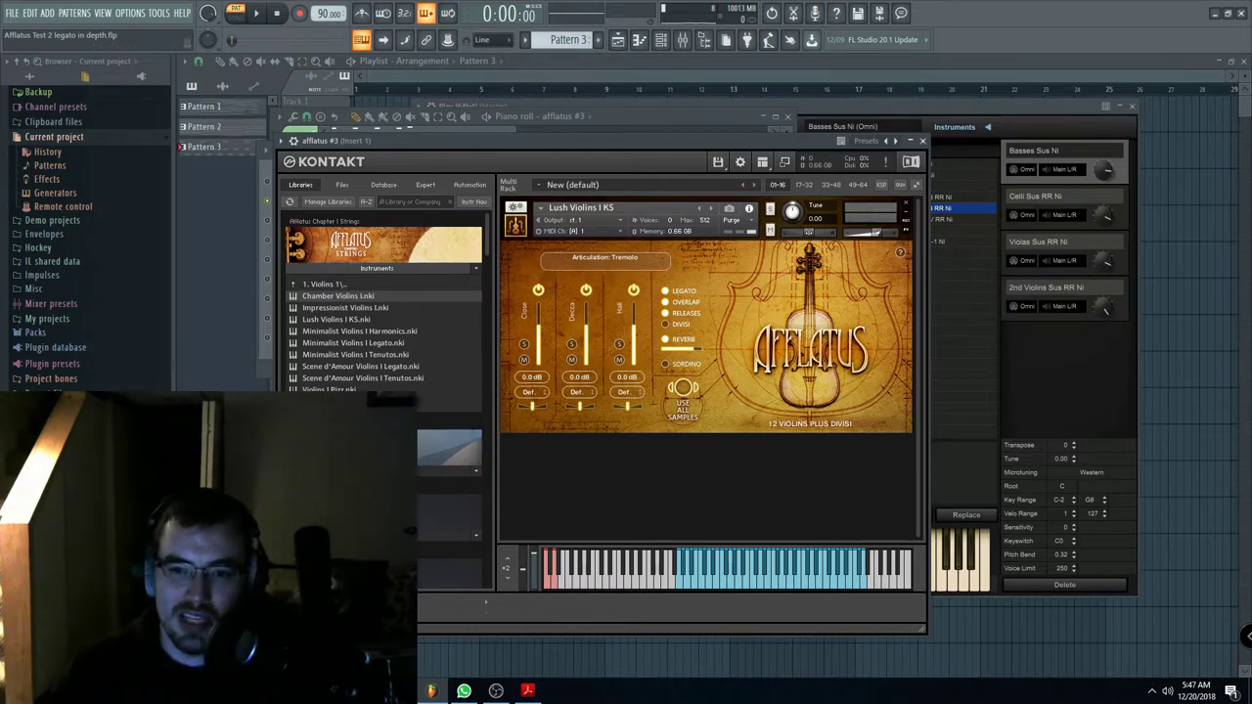
# Step: Switch to the Afflatus manual, go to the section patch descriptions on page 9 and dismiss the Find box
pyautogui.hotkey('alt', 'Tab')
pyautogui.scroll(-6, 664, 347)
pyautogui.scroll(-2, 664, 347)
pyautogui.moveTo(447, 480); pyautogui.dragTo(693, 481)
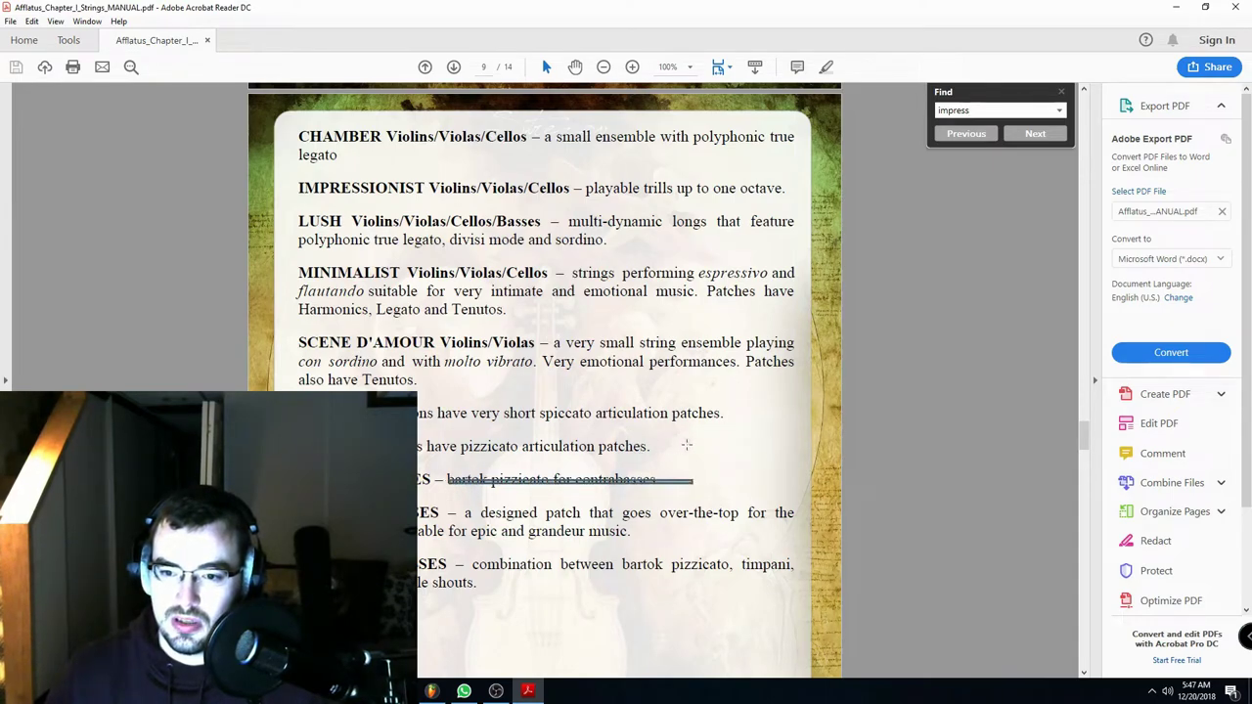
pyautogui.click(686, 445)
pyautogui.click(1063, 92)
pyautogui.click(830, 428)
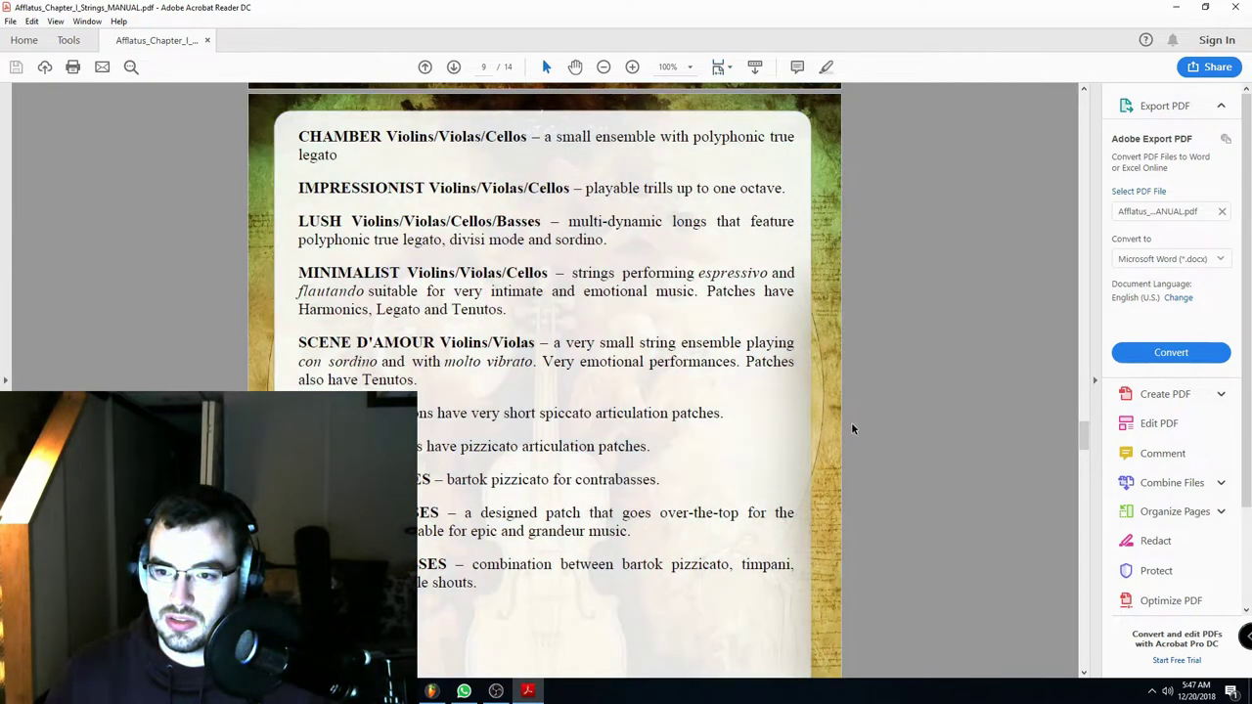
# Step: Highlight the bartok pizzicato and pizzicato patch descriptions on page 9 while reading, and clear the selection
pyautogui.moveTo(299, 481); pyautogui.dragTo(661, 481)
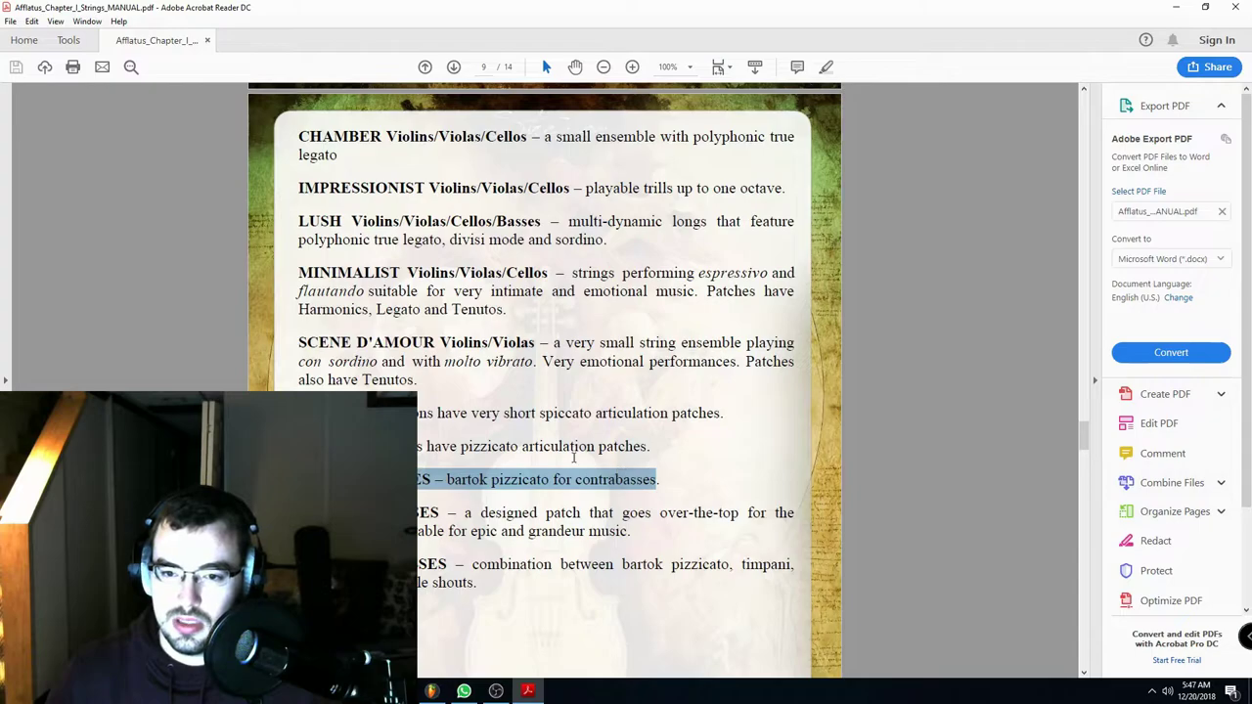
pyautogui.click(559, 447)
pyautogui.moveTo(300, 447); pyautogui.dragTo(658, 453)
pyautogui.click(660, 453)
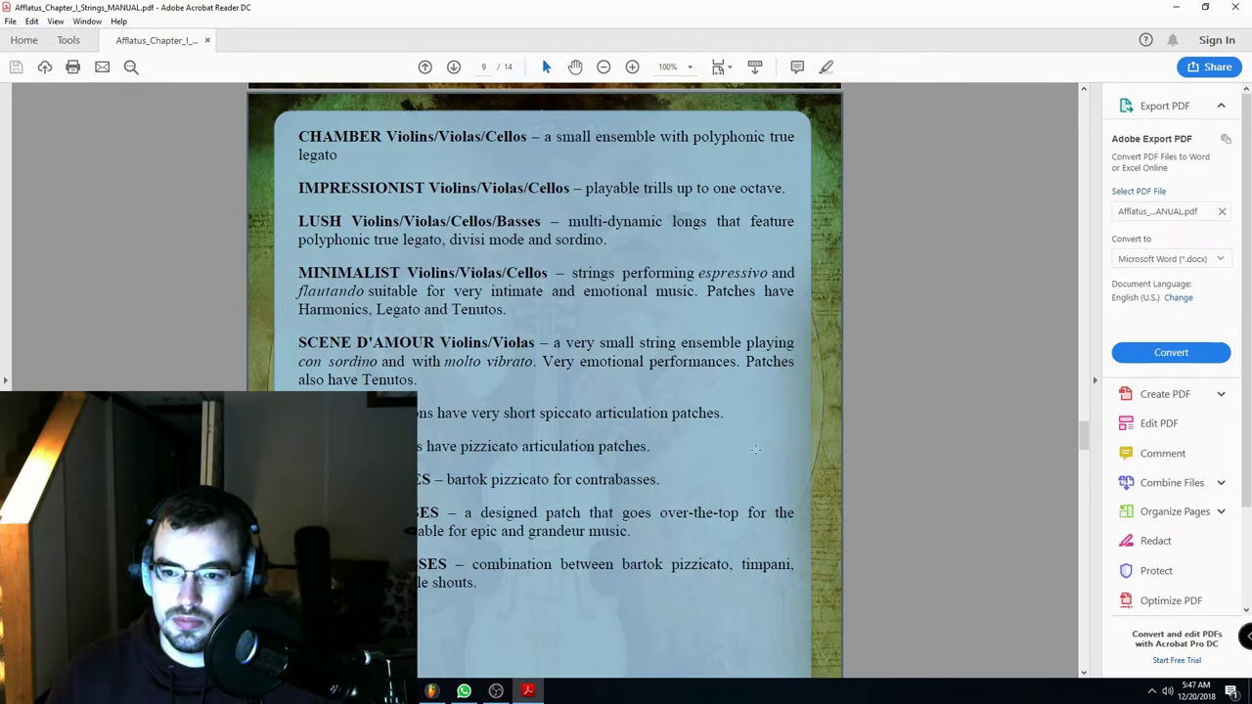
pyautogui.click(776, 412)
# Step: Review the manual's Lush Violins I KS section and the patch descriptions after it, and return to Kontakt in FL Studio
pyautogui.scroll(15, 775, 412)
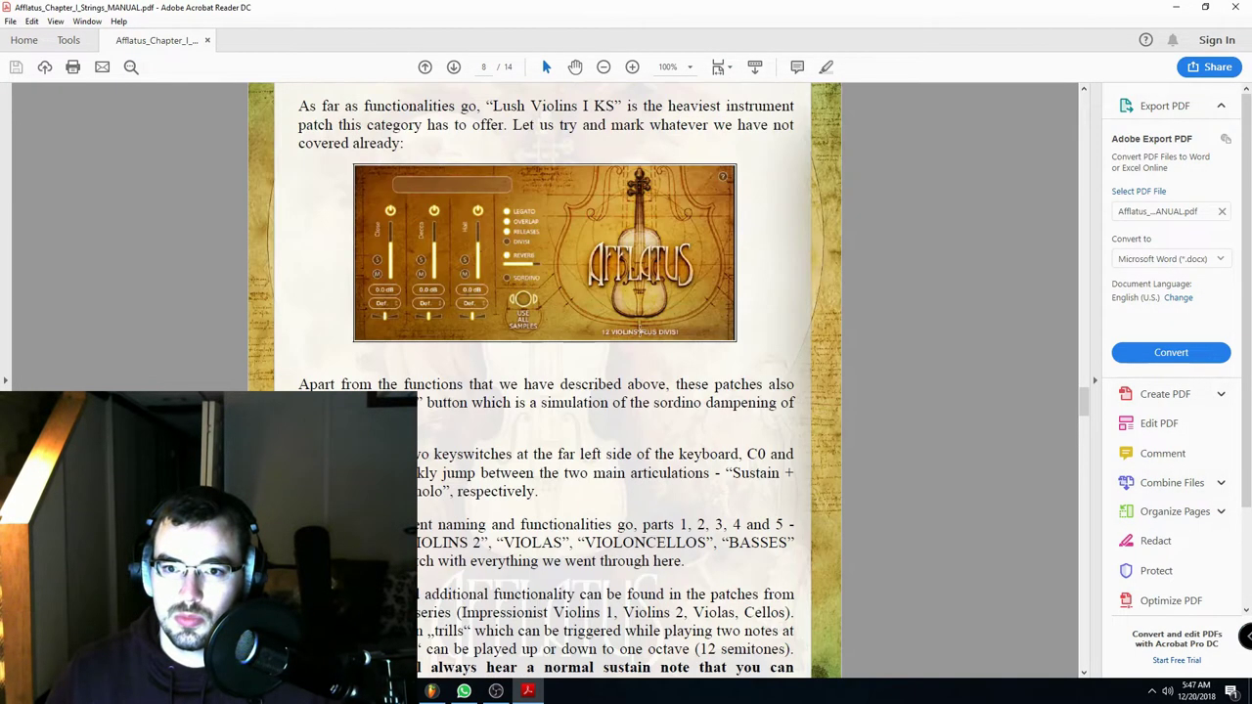
pyautogui.scroll(-10, 604, 242)
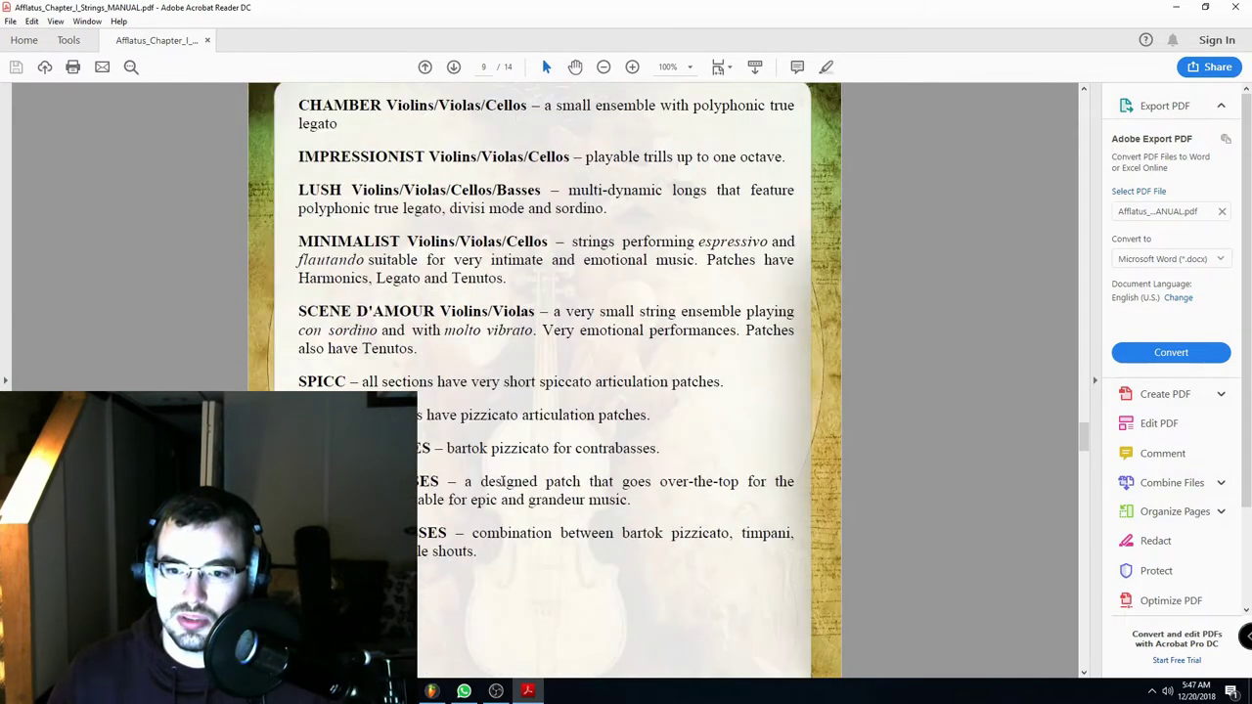
pyautogui.click(432, 691)
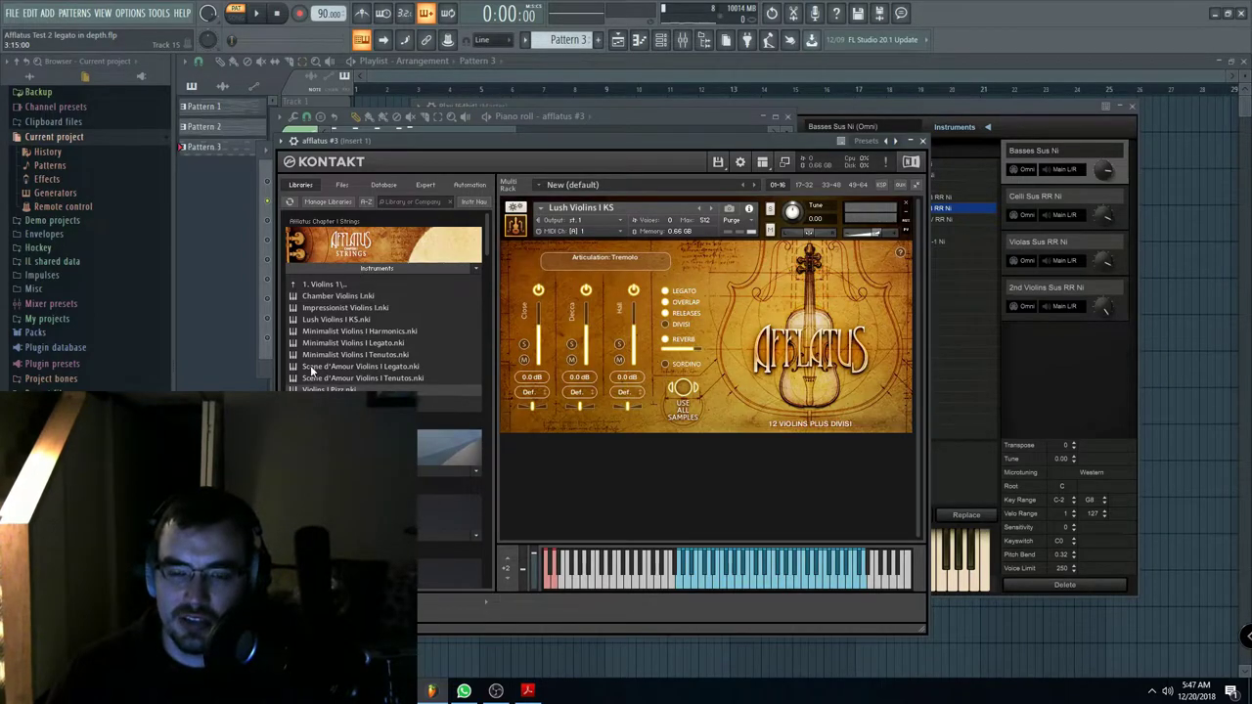
# Step: Bring the Afflatus manual back up and look over the ensemble patch descriptions on page 7
pyautogui.click(527, 691)
pyautogui.scroll(20, 635, 336)
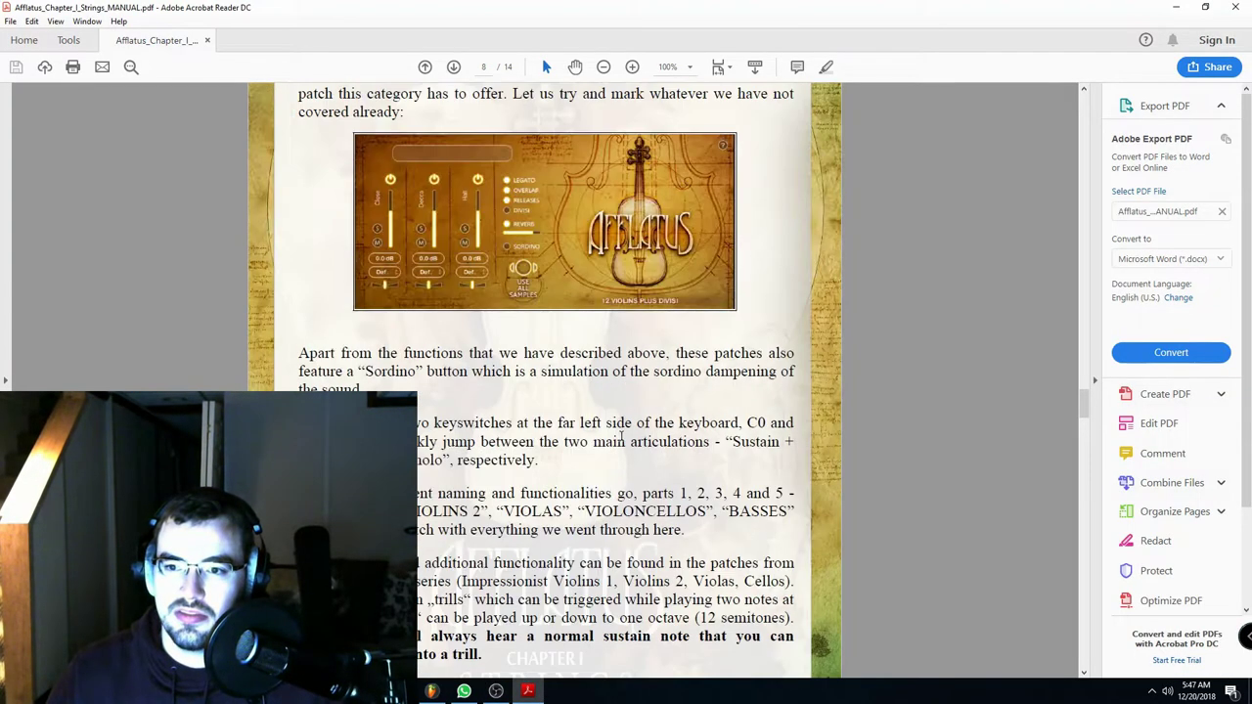
pyautogui.scroll(3, 615, 446)
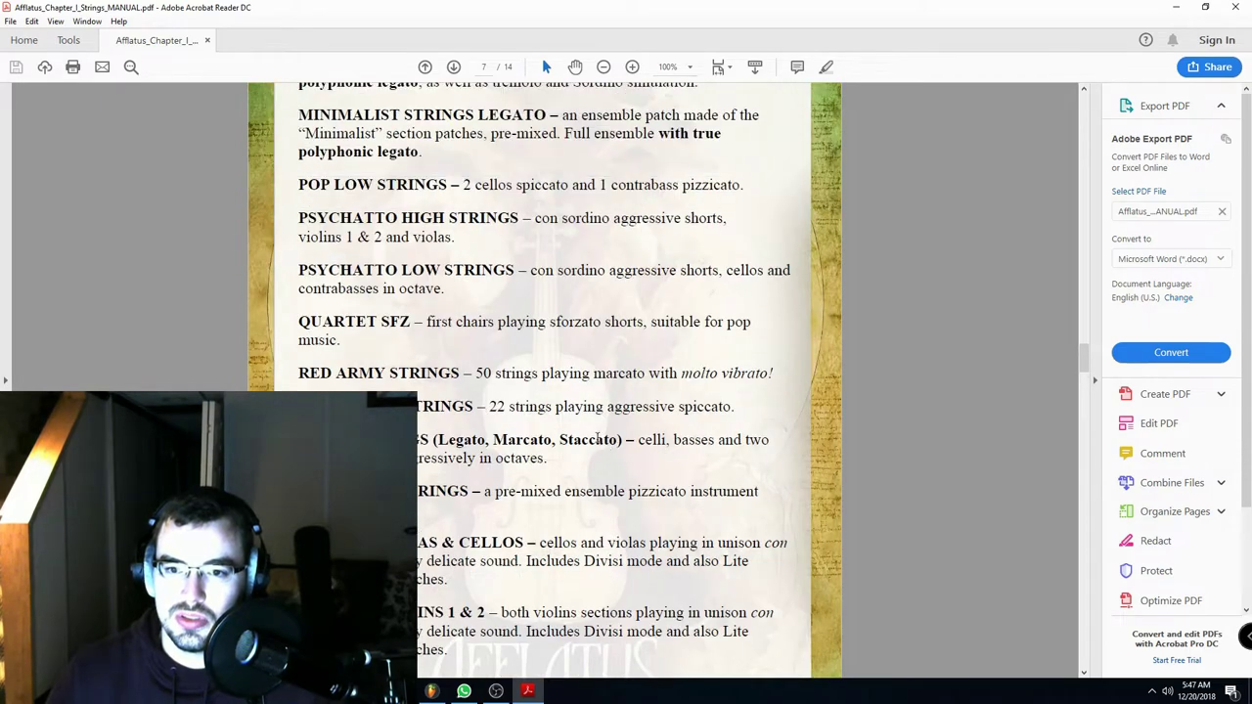
# Step: Highlight the Roofchase Strings and Red Army Strings descriptions on page 7 while reading them, and clear the text highlight
pyautogui.moveTo(738, 412); pyautogui.dragTo(497, 411)
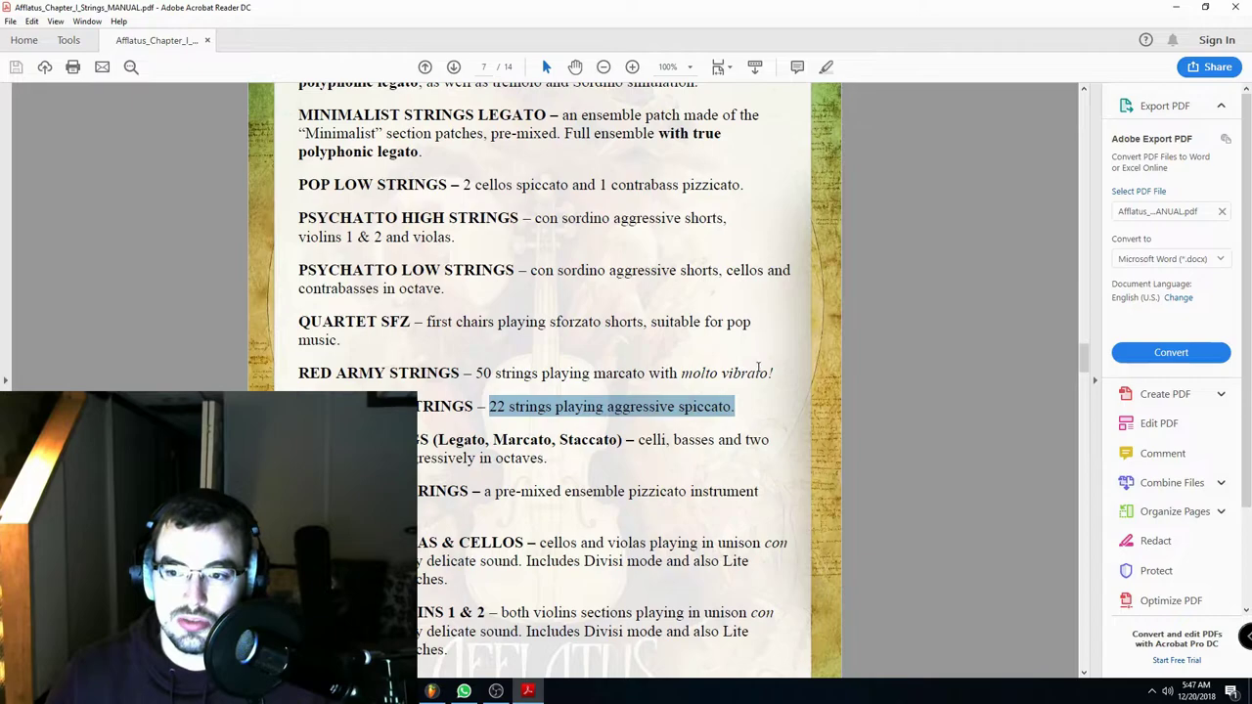
pyautogui.moveTo(780, 373); pyautogui.dragTo(484, 374)
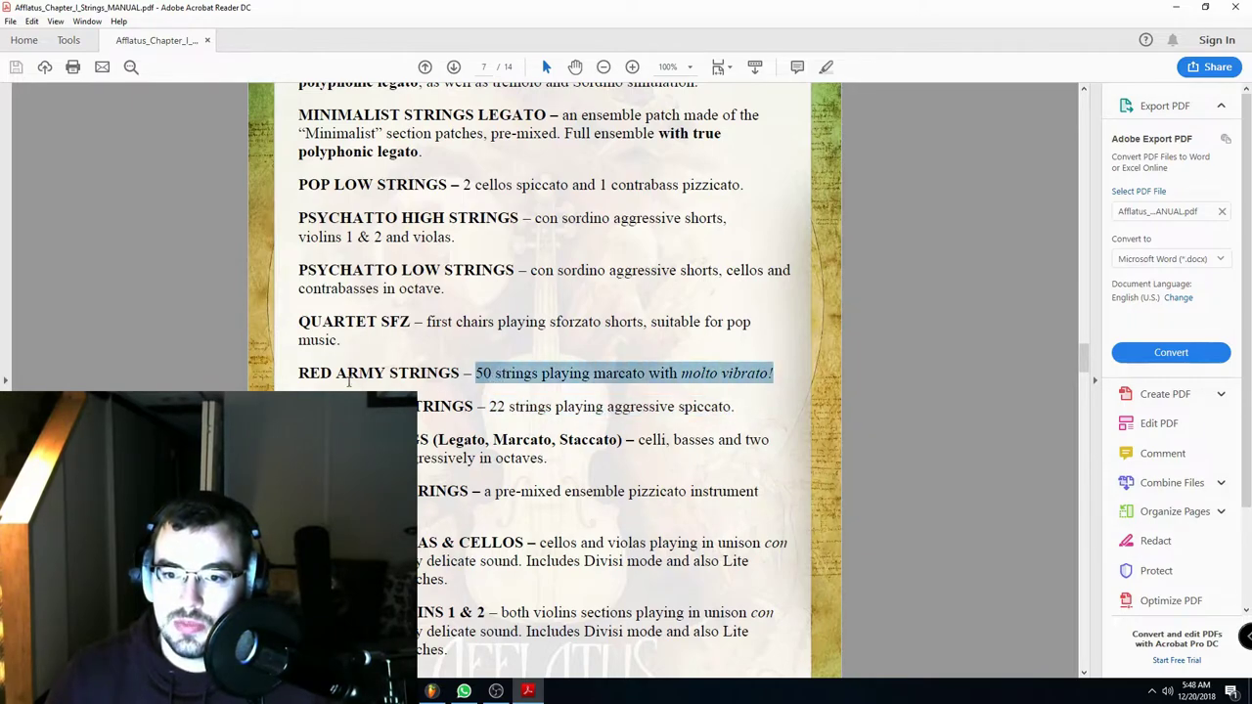
pyautogui.click(780, 373)
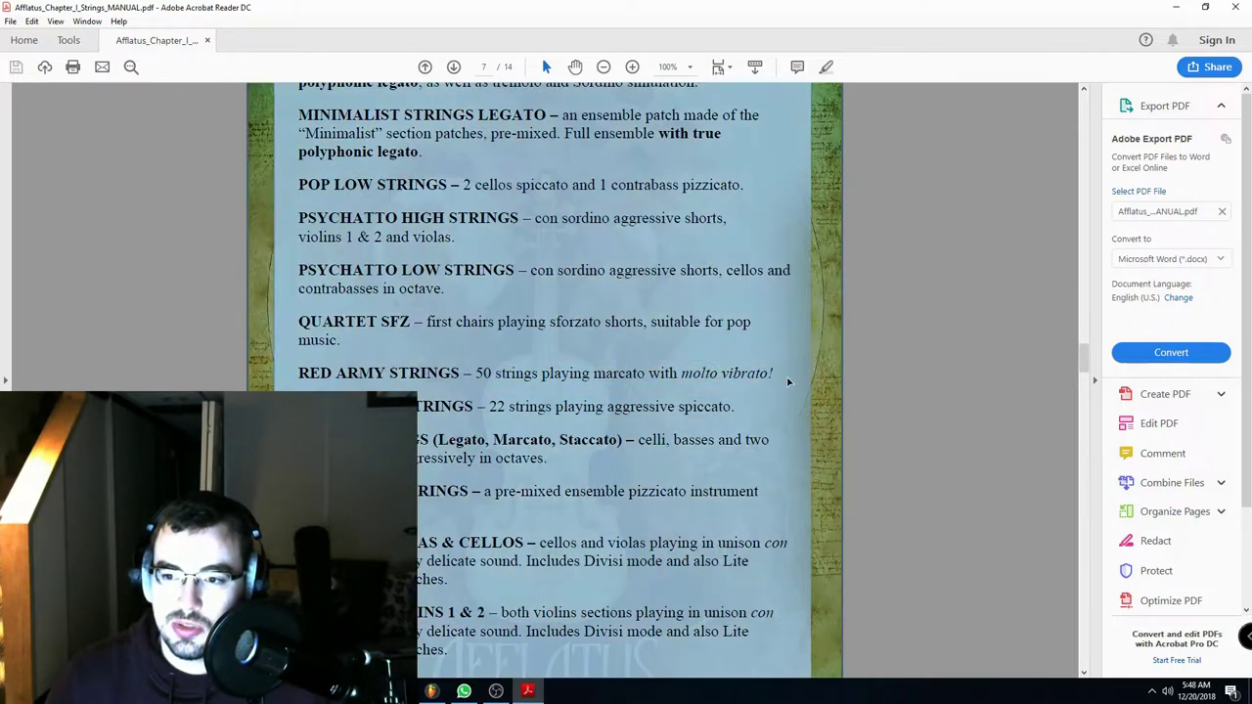
# Step: Look back over the ensemble patch descriptions on pages 7 and 6 of the manual, and return to Kontakt in FL Studio
pyautogui.scroll(2, 778, 369)
pyautogui.scroll(-4, 778, 366)
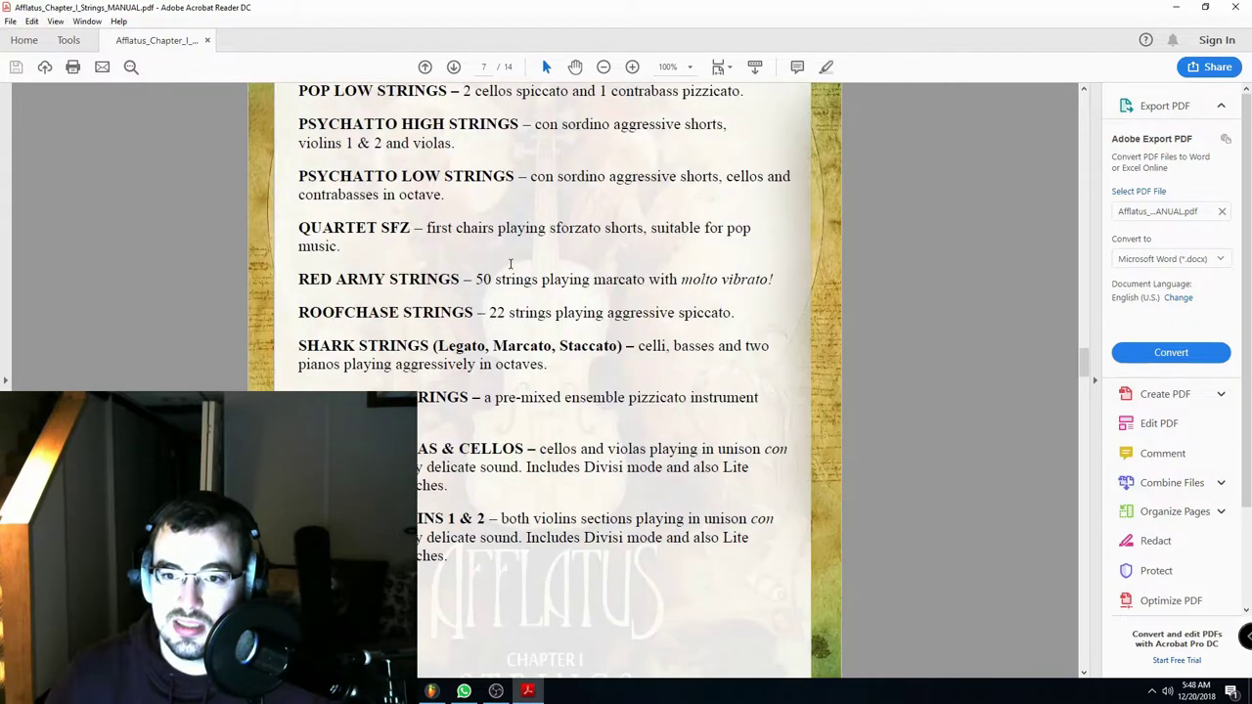
pyautogui.scroll(1, 423, 245)
pyautogui.scroll(20, 468, 310)
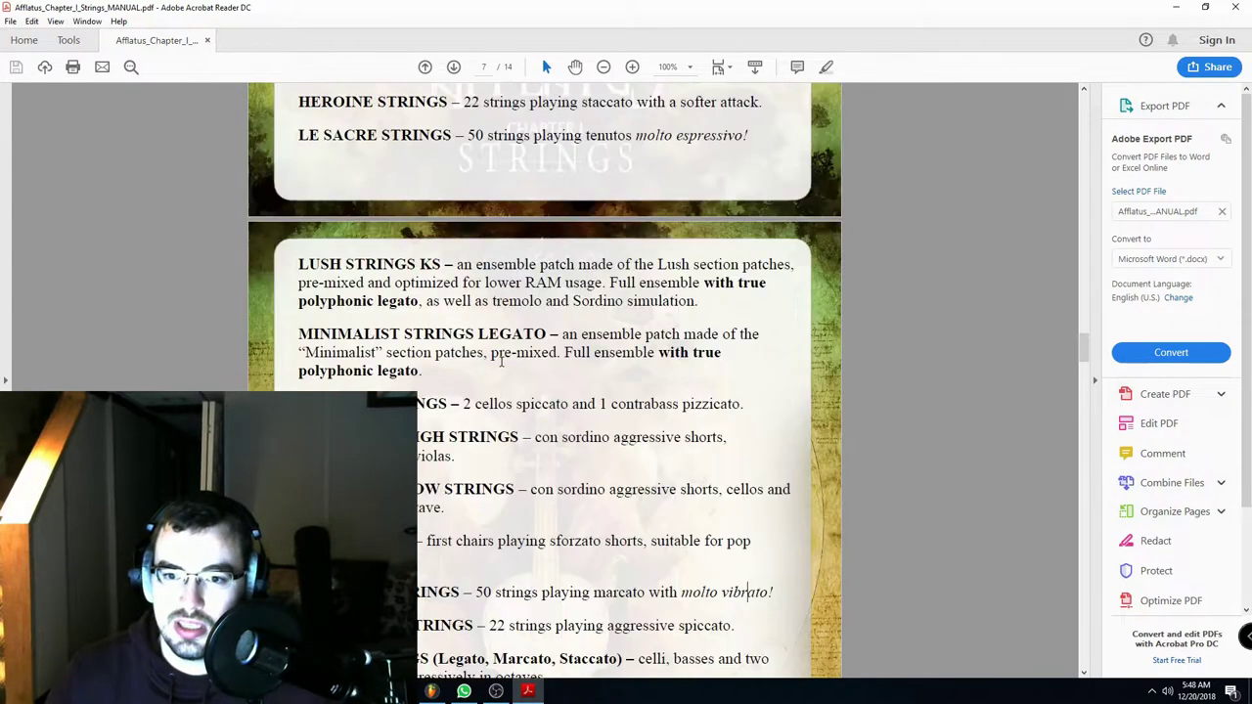
pyautogui.scroll(-3, 496, 372)
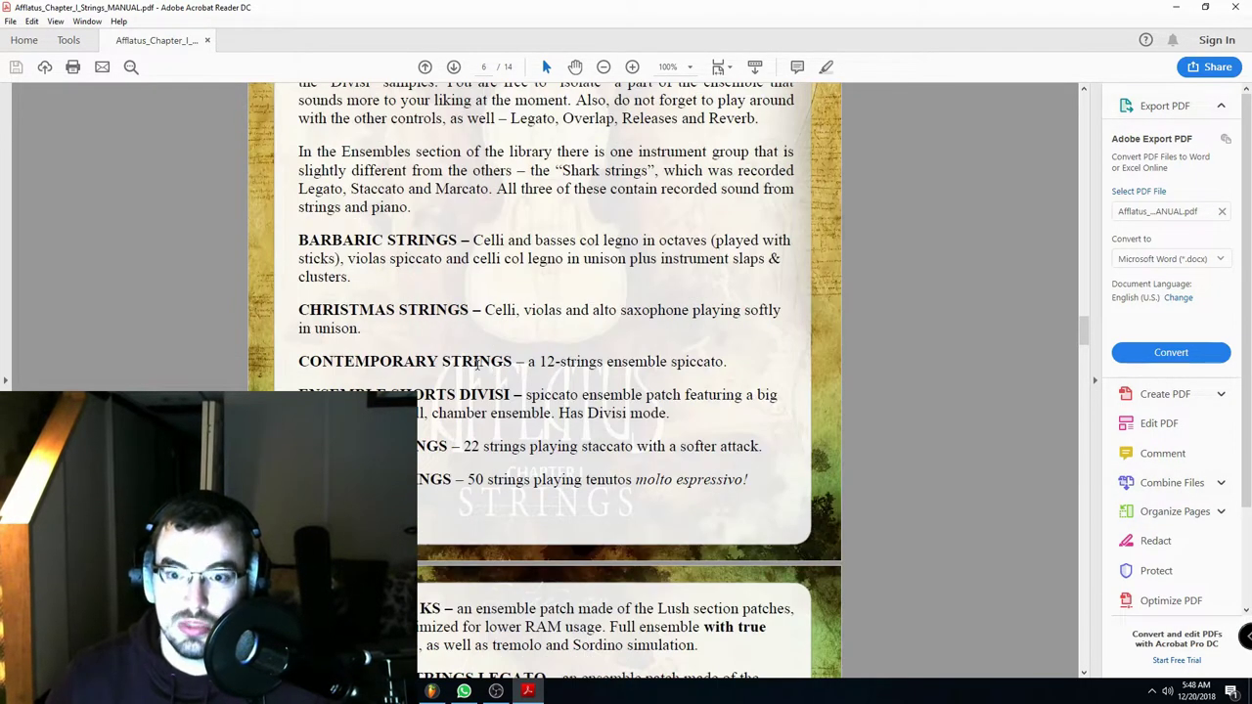
pyautogui.scroll(11, 534, 376)
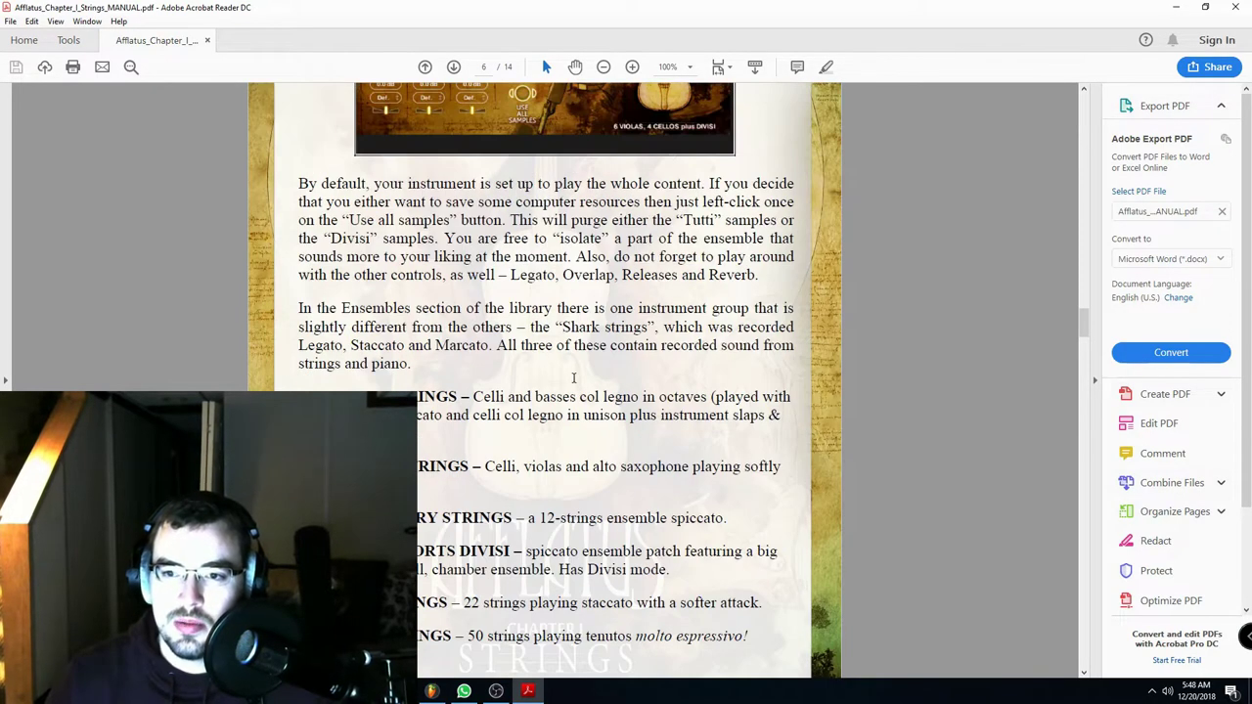
pyautogui.click(453, 693)
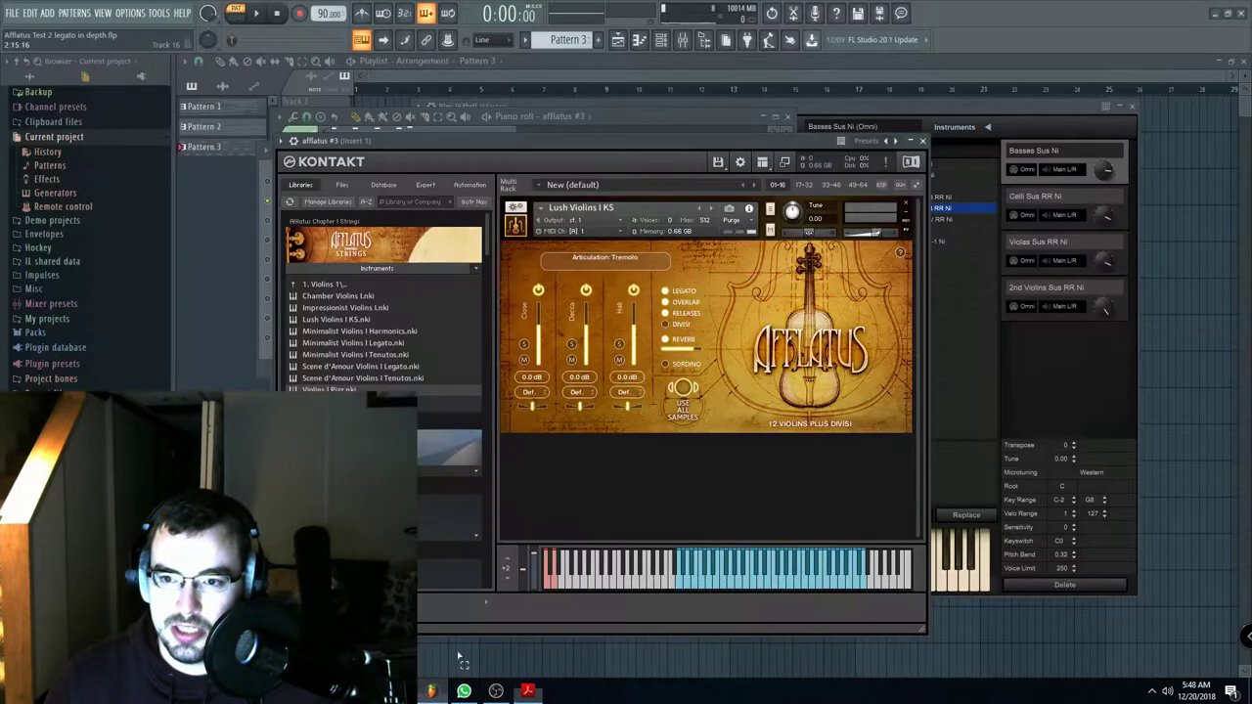
# Step: Try a keyswitch of the Lush Violins I KS patch, and replace the patch with Minimalist Violins I Harmonics
pyautogui.moveTo(617, 147); pyautogui.dragTo(633, 151)
pyautogui.click(791, 592)
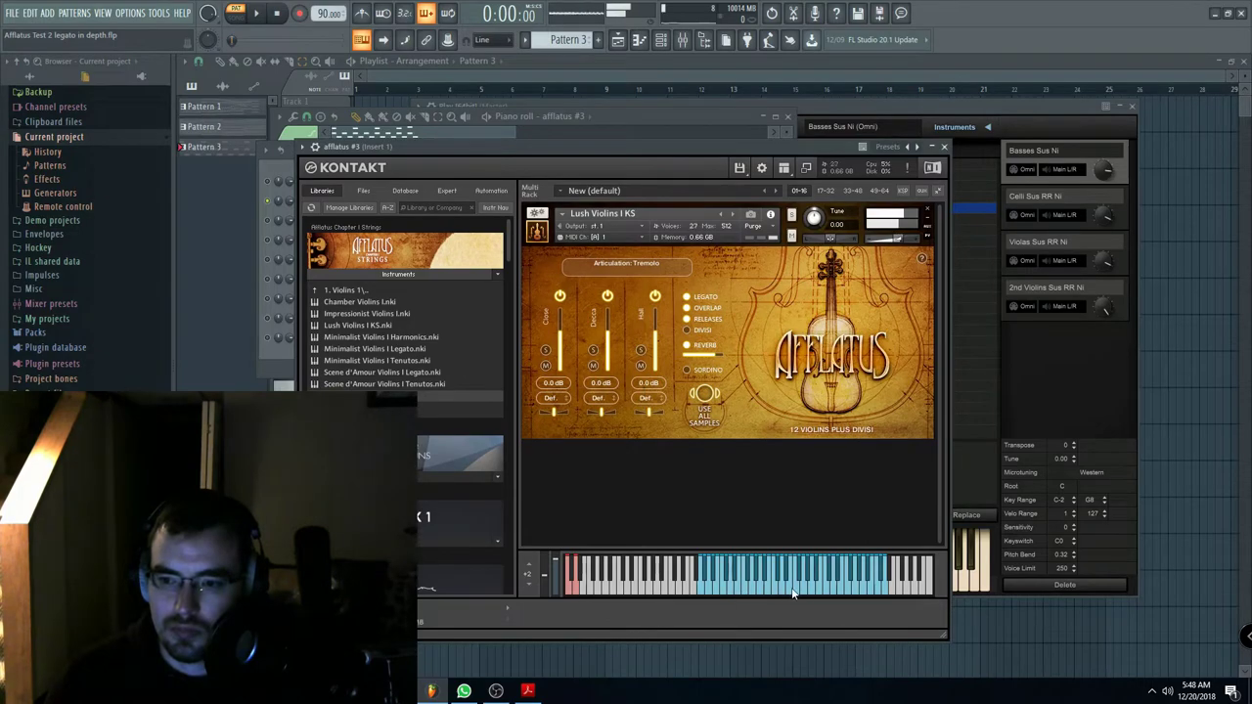
pyautogui.click(572, 587)
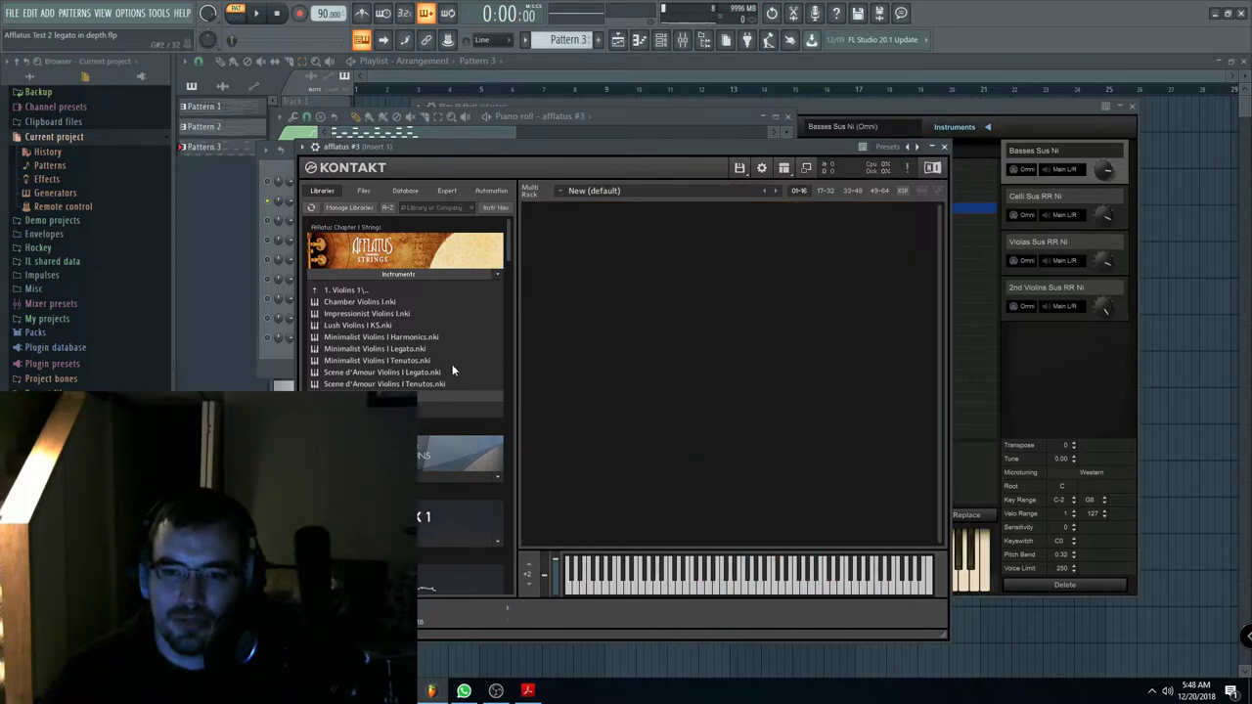
pyautogui.doubleClick(411, 338)
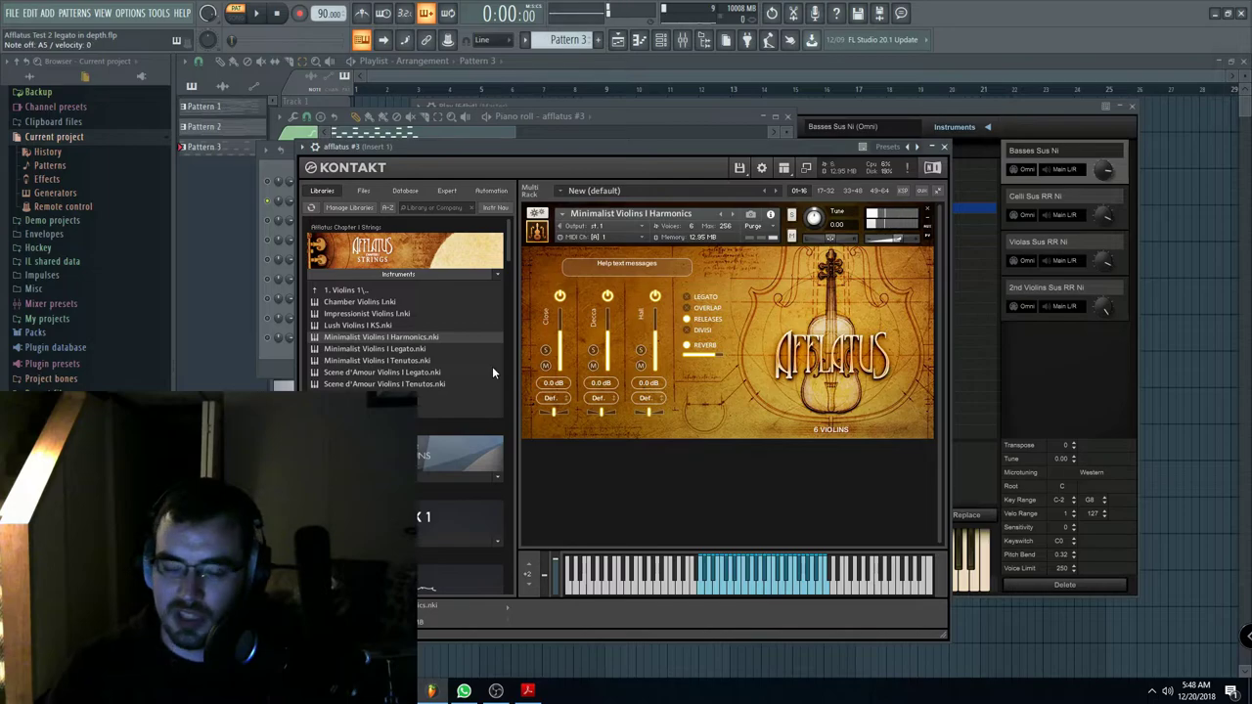
pyautogui.moveTo(604, 161); pyautogui.dragTo(580, 157)
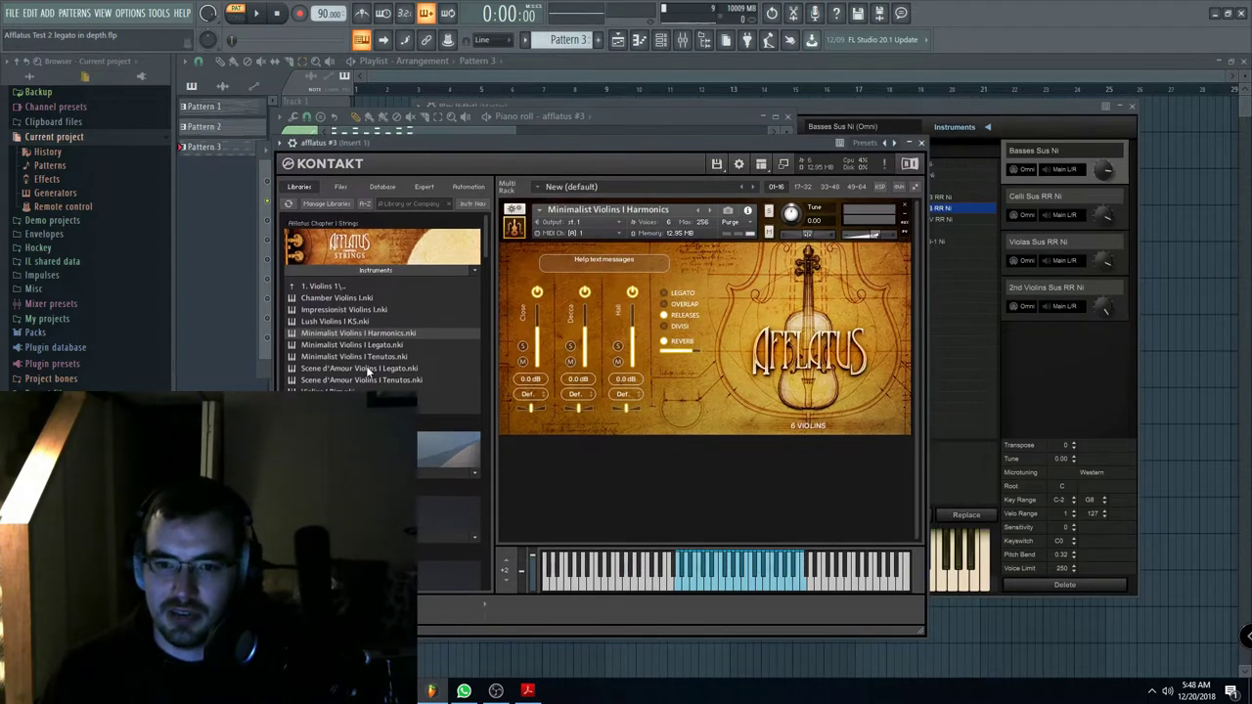
# Step: Load the Minimalist Violins I Legato patch and turn off its Legato option
pyautogui.click(710, 209)
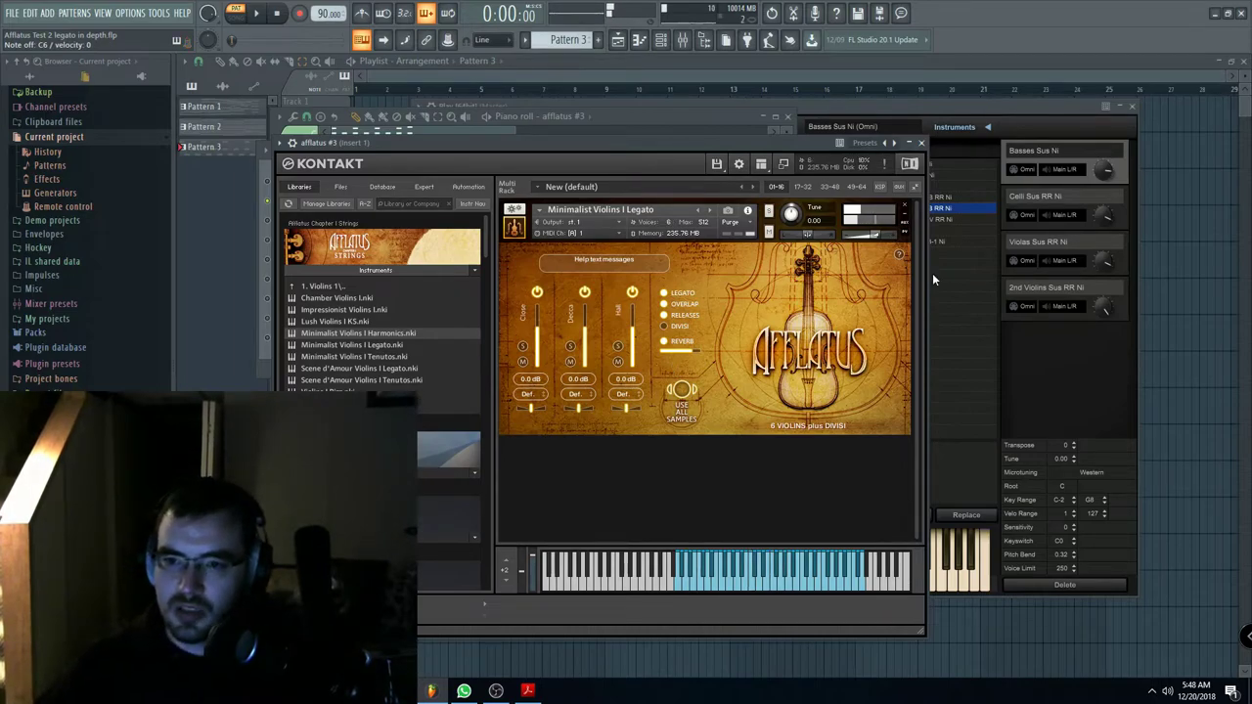
pyautogui.moveTo(669, 146); pyautogui.dragTo(629, 151)
pyautogui.click(624, 300)
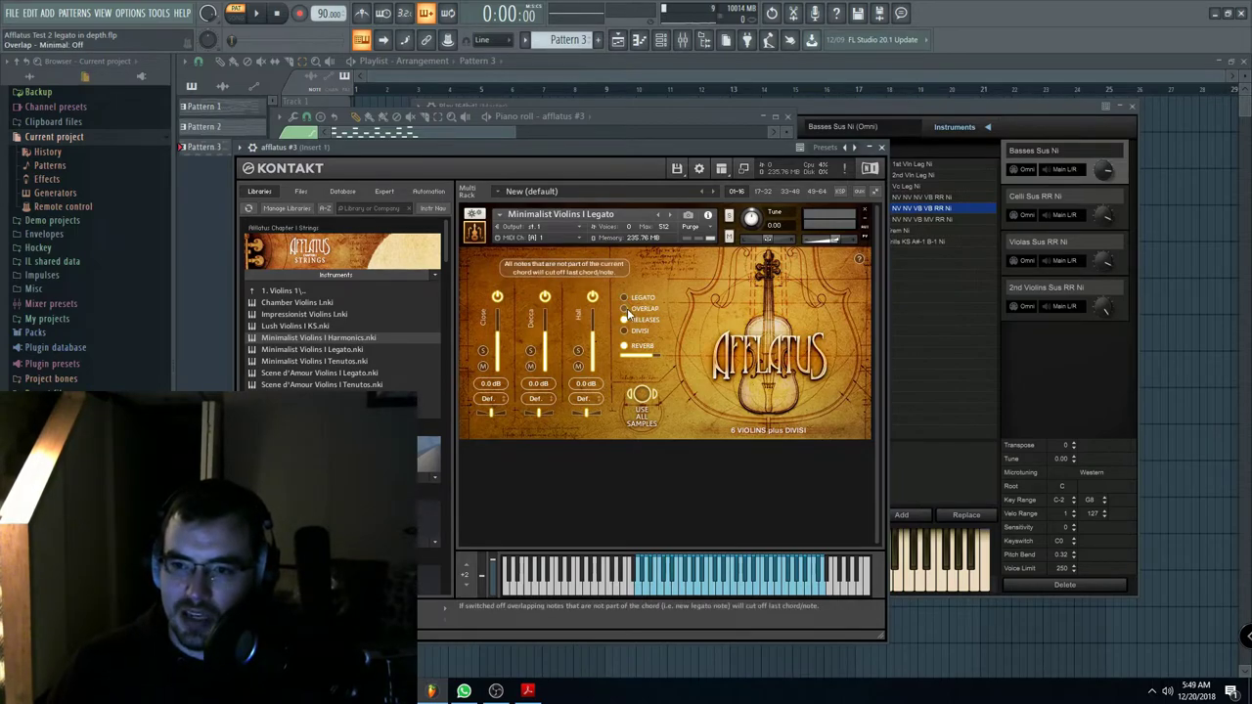
# Step: Switch to Pattern 1, open the afflatus channel's piano roll beside Kontakt, and examine how its first notes overlap
pyautogui.moveTo(538, 147); pyautogui.dragTo(851, 191)
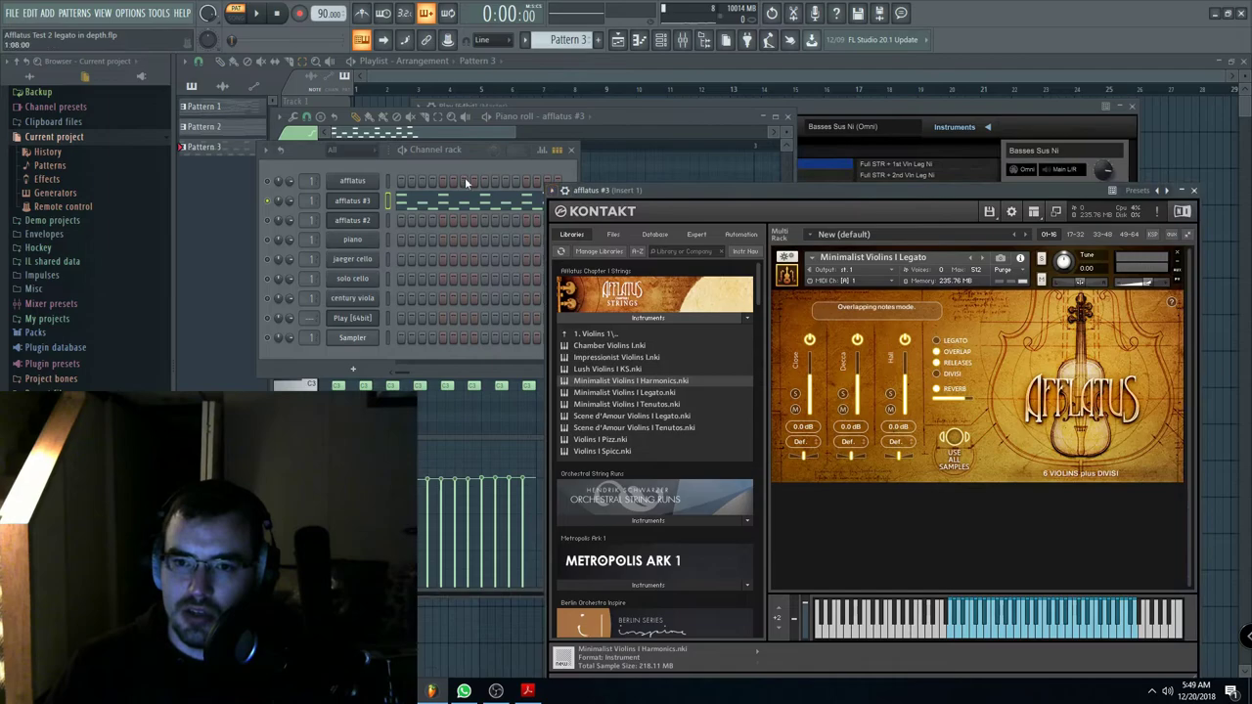
pyautogui.scroll(2, 557, 40)
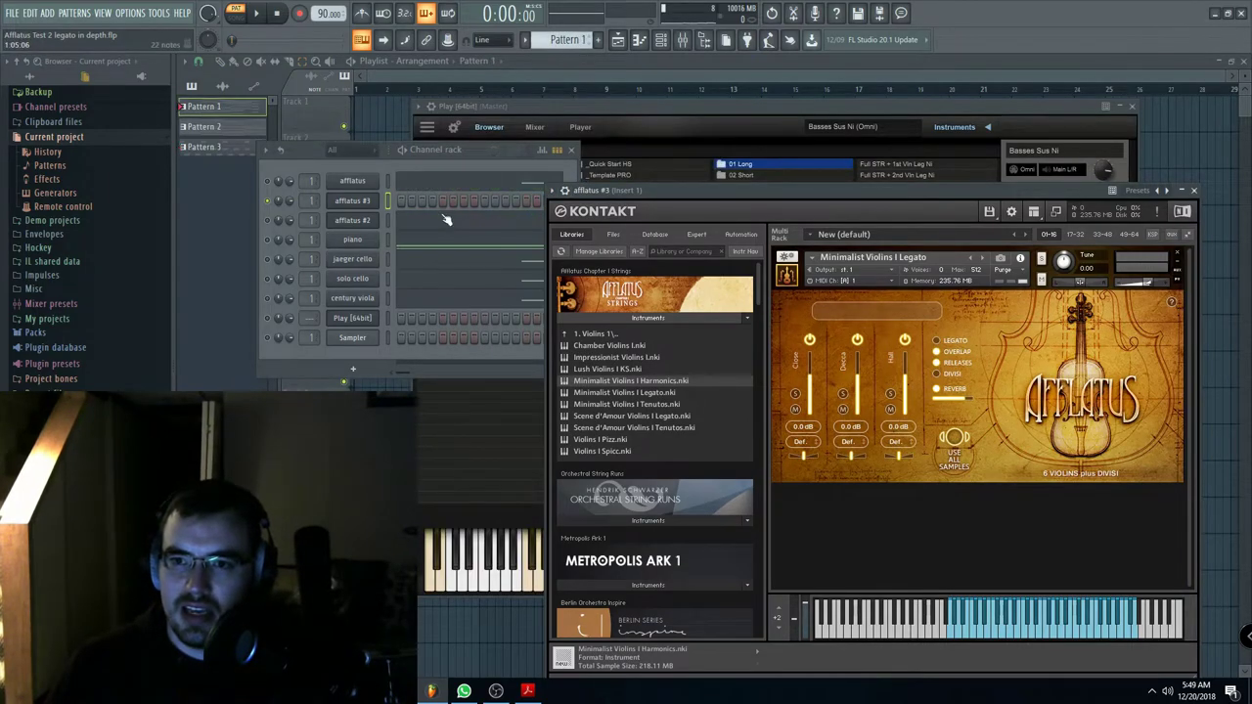
pyautogui.click(507, 181)
pyautogui.scroll(3, 561, 272)
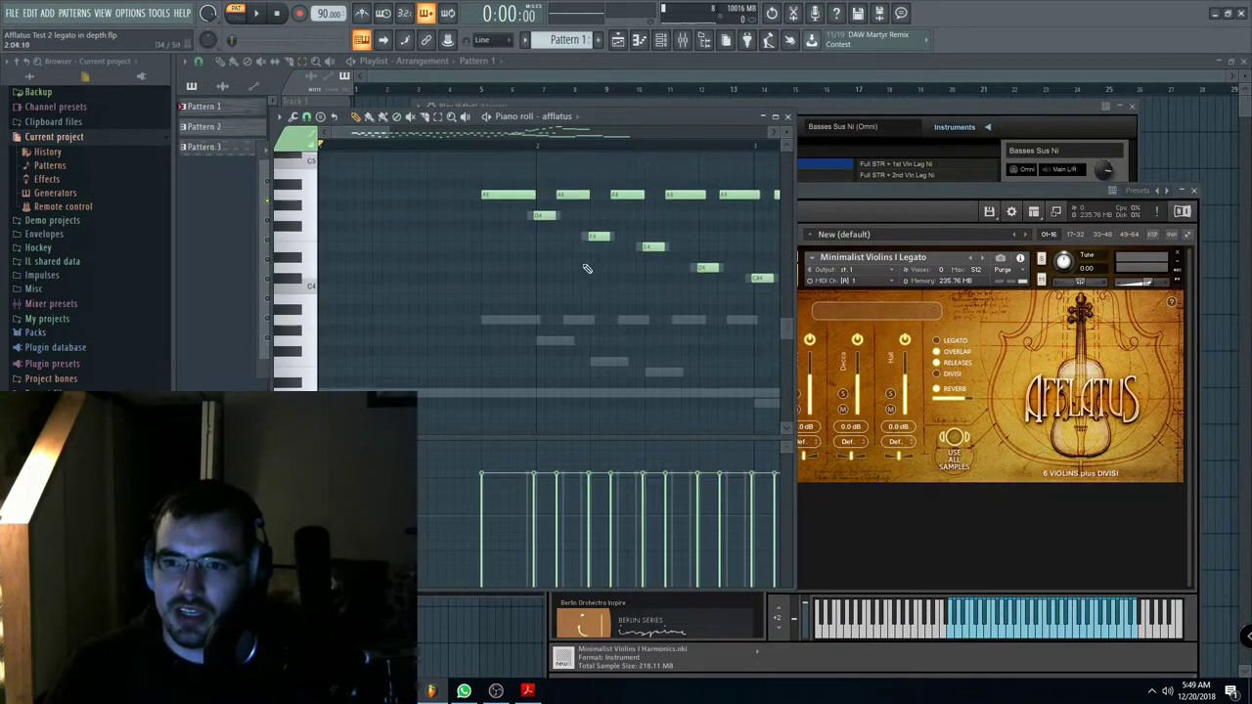
pyautogui.scroll(2, 561, 272)
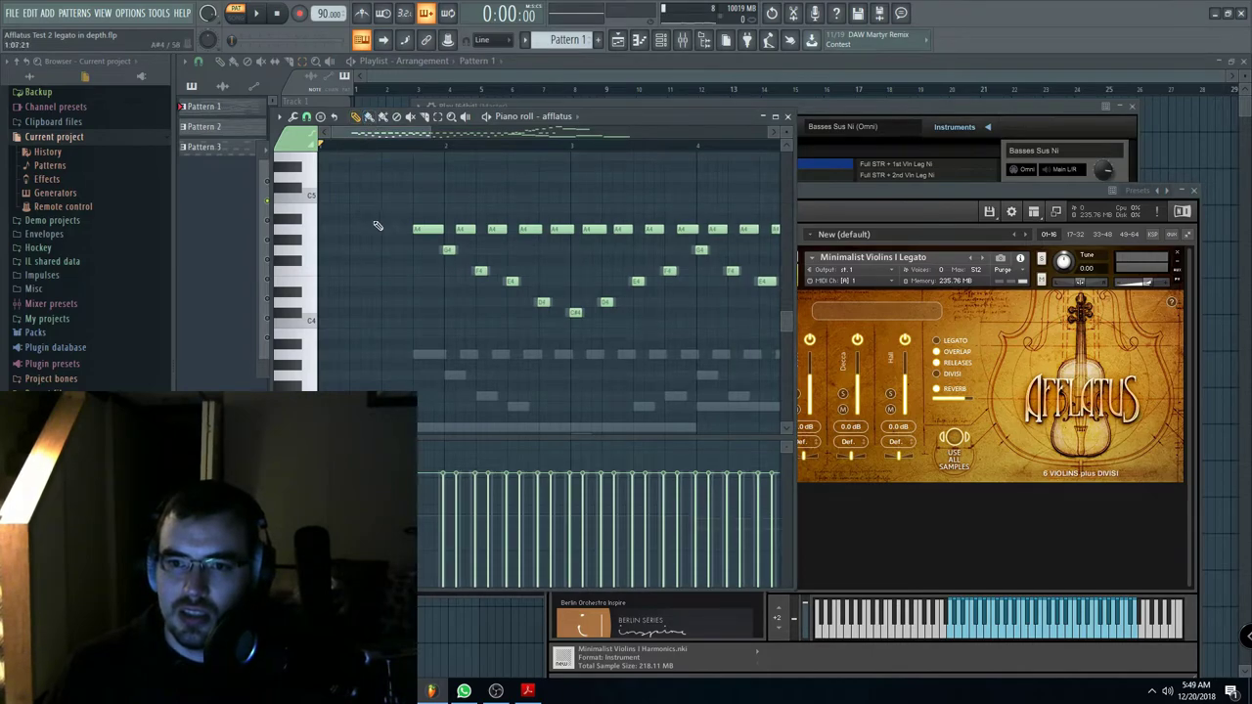
pyautogui.scroll(1, 507, 266)
pyautogui.scroll(3, 507, 266)
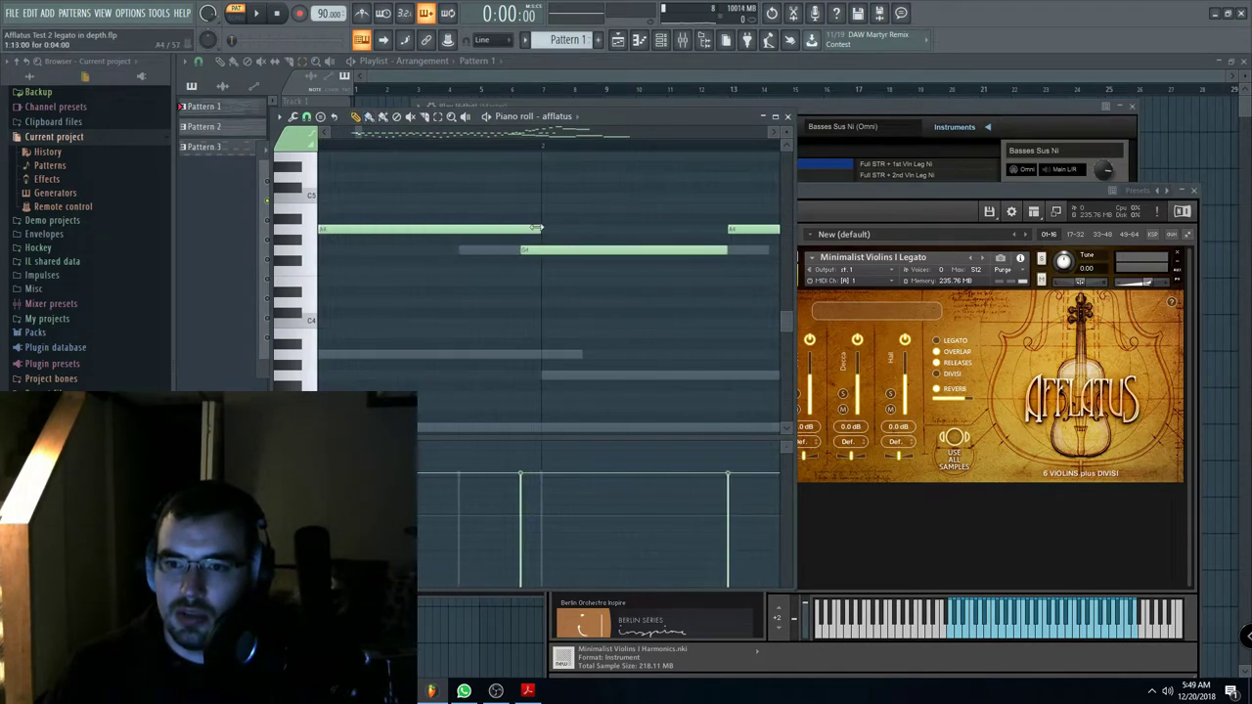
pyautogui.scroll(-4, 535, 260)
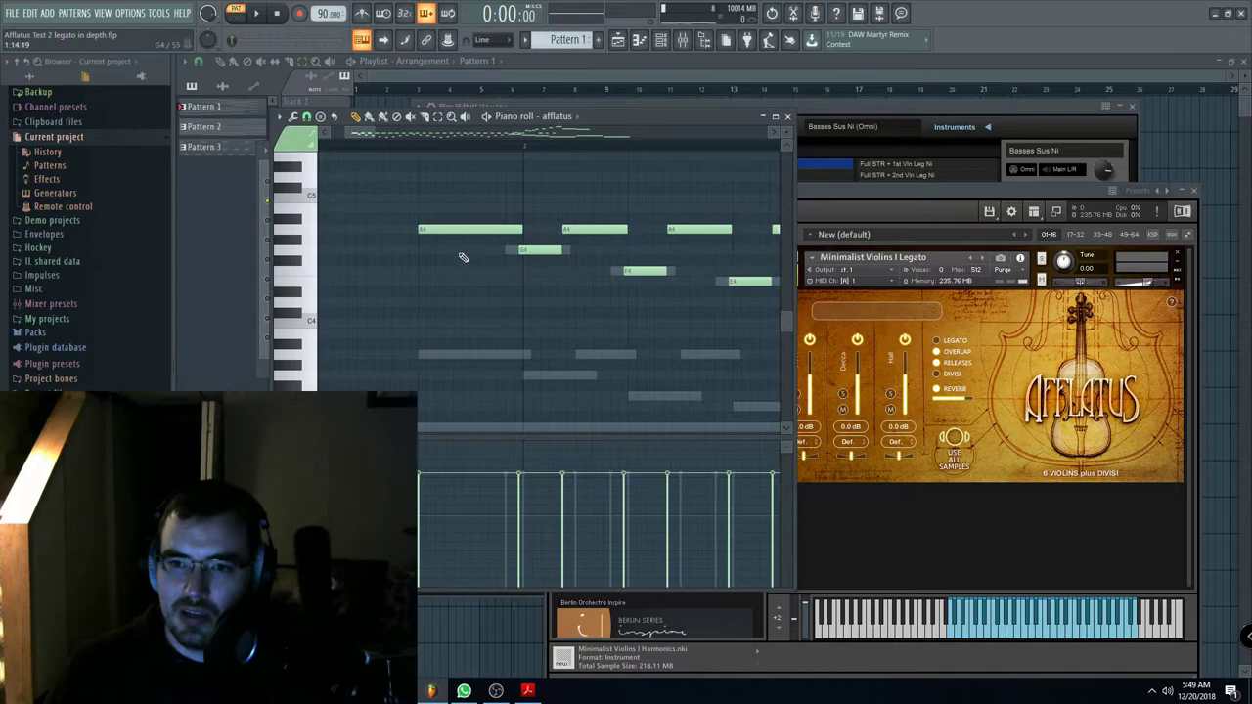
# Step: Arrange the piano roll and Kontakt windows, and turn off Overlap in the Minimalist Violins I Legato patch
pyautogui.moveTo(654, 121); pyautogui.dragTo(644, 118)
pyautogui.moveTo(892, 191); pyautogui.dragTo(892, 182)
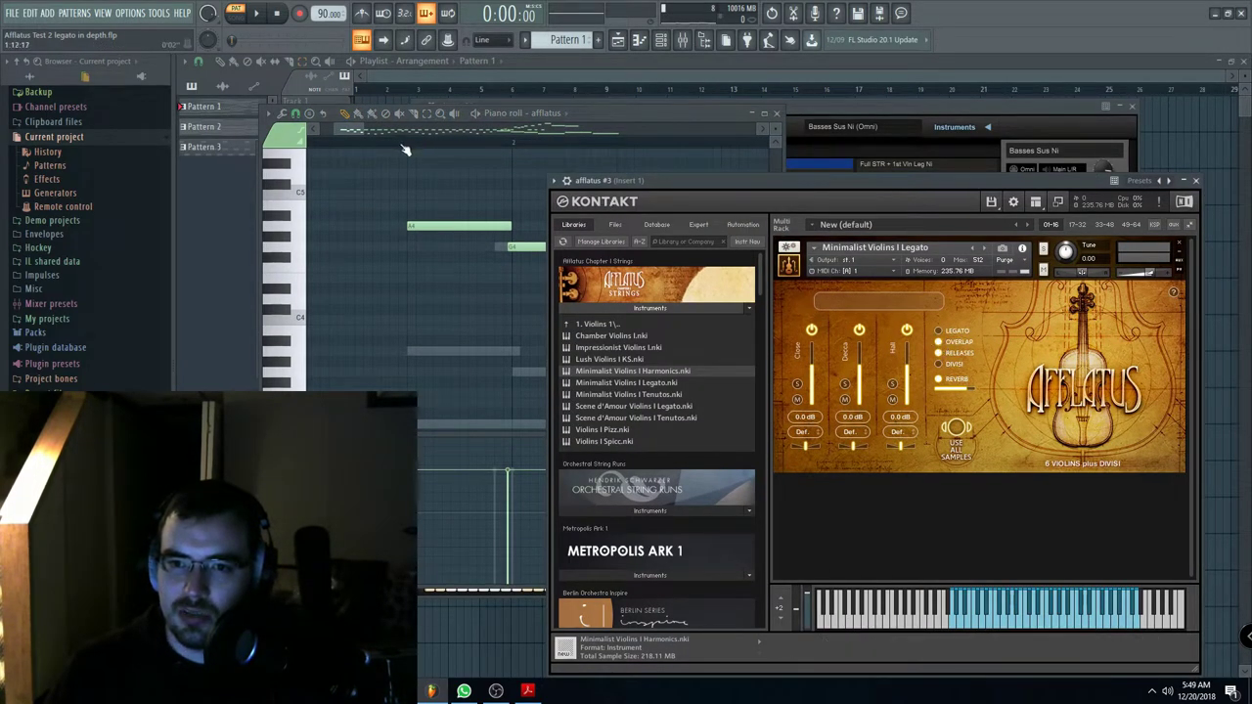
pyautogui.moveTo(926, 188); pyautogui.dragTo(888, 189)
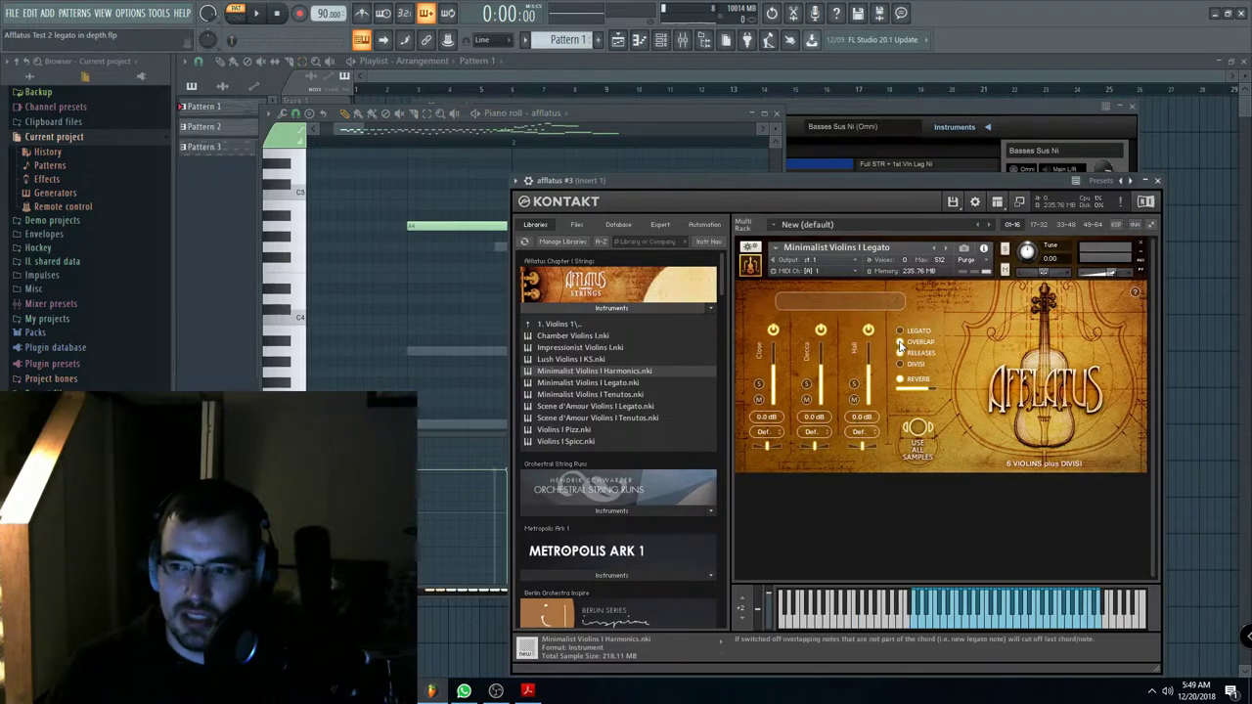
pyautogui.click(902, 345)
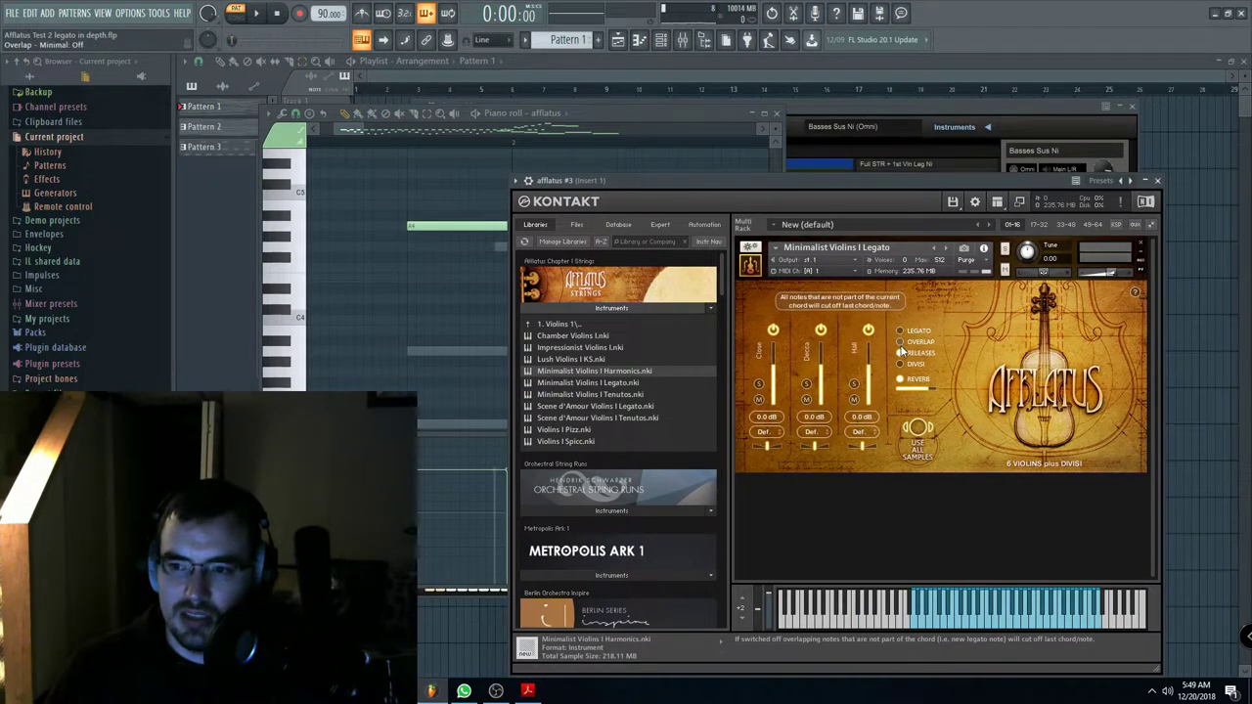
# Step: Place the playhead just before Pattern 1's first note, solo the afflatus channel, play the pattern and stop it
pyautogui.click(399, 142)
pyautogui.click(101, 13)
pyautogui.click(125, 66)
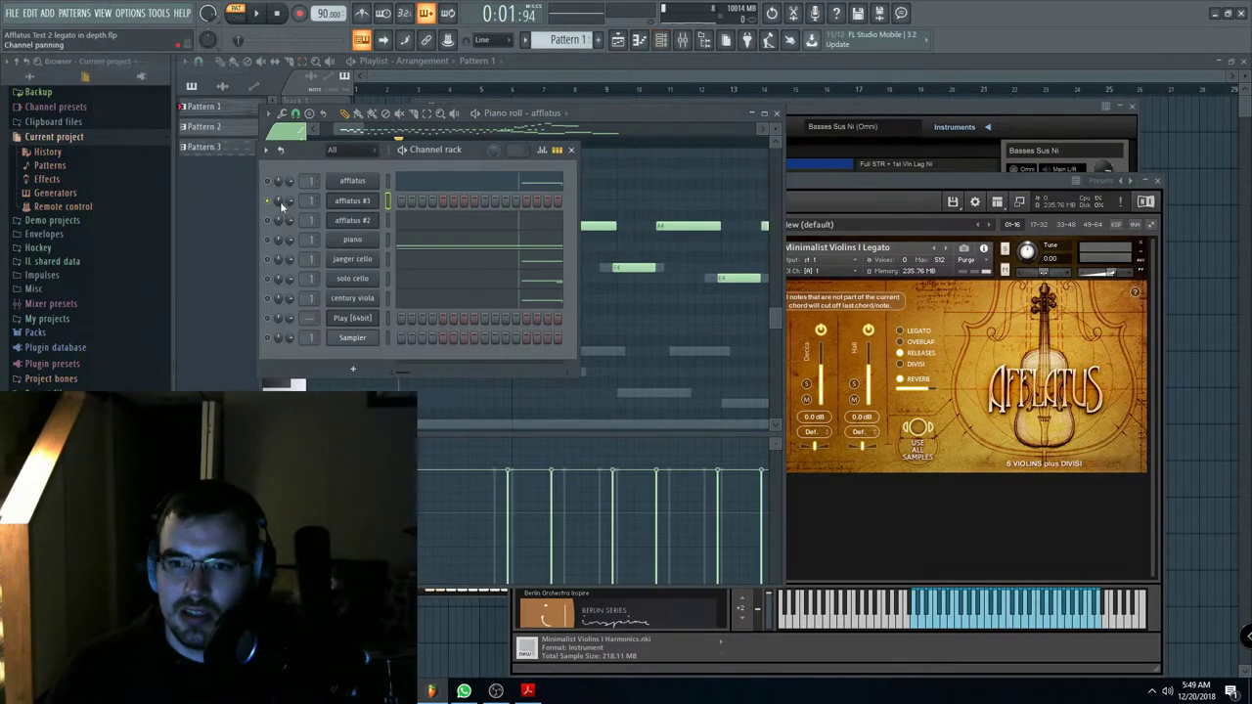
pyautogui.rightClick(278, 191)
pyautogui.click(287, 189)
pyautogui.press('space')
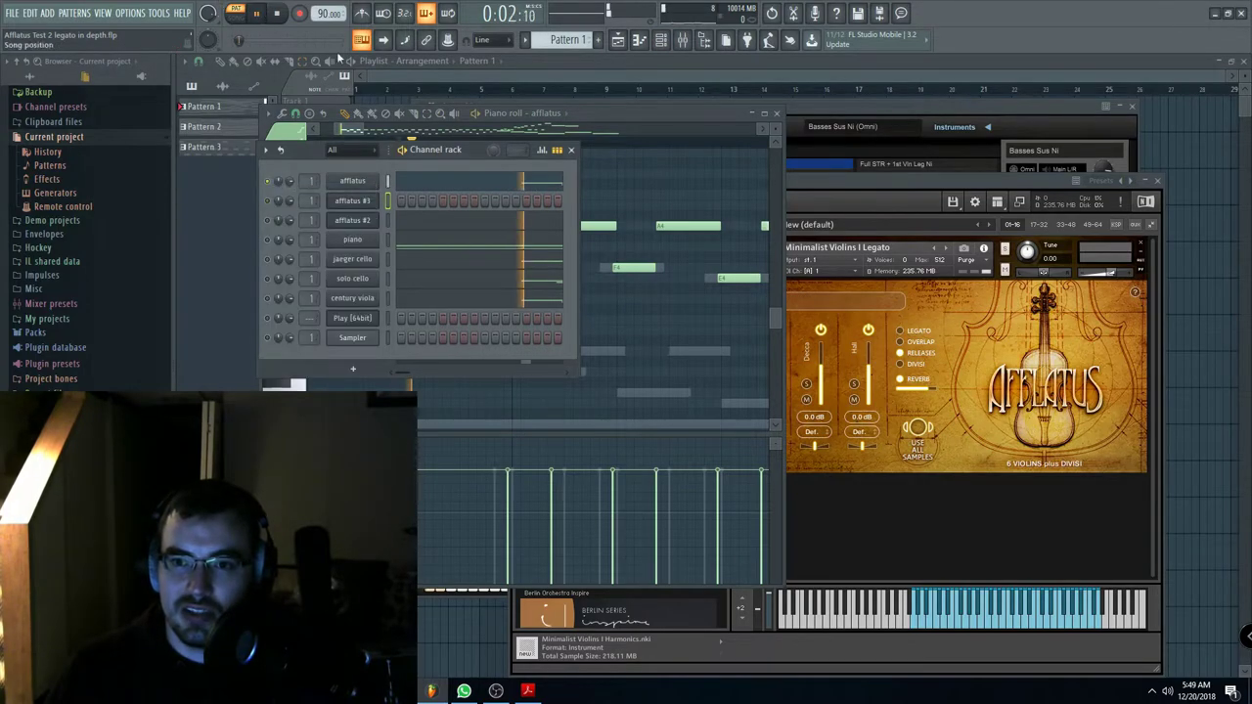
pyautogui.click(615, 114)
pyautogui.click(257, 13)
pyautogui.click(278, 12)
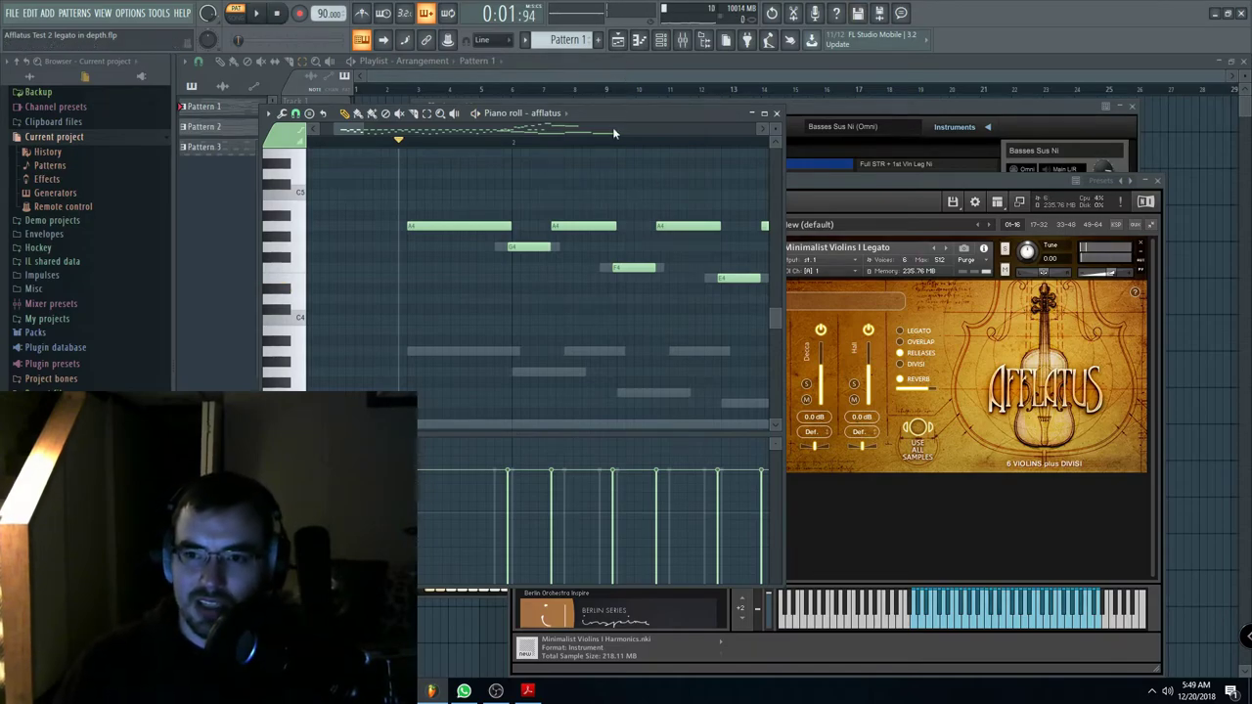
# Step: Audition the Minimalist Violins I Tenutos patch and load Scene d'Amour Violins I Legato after it
pyautogui.moveTo(921, 180); pyautogui.dragTo(922, 173)
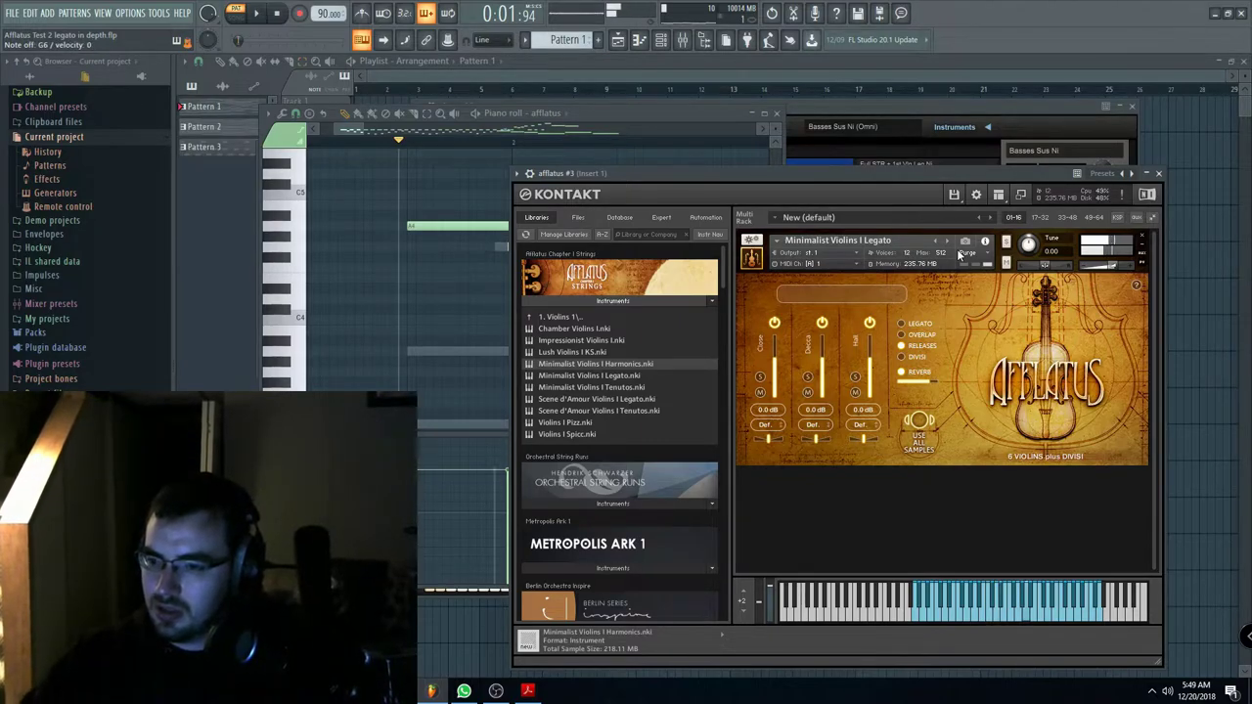
pyautogui.click(948, 242)
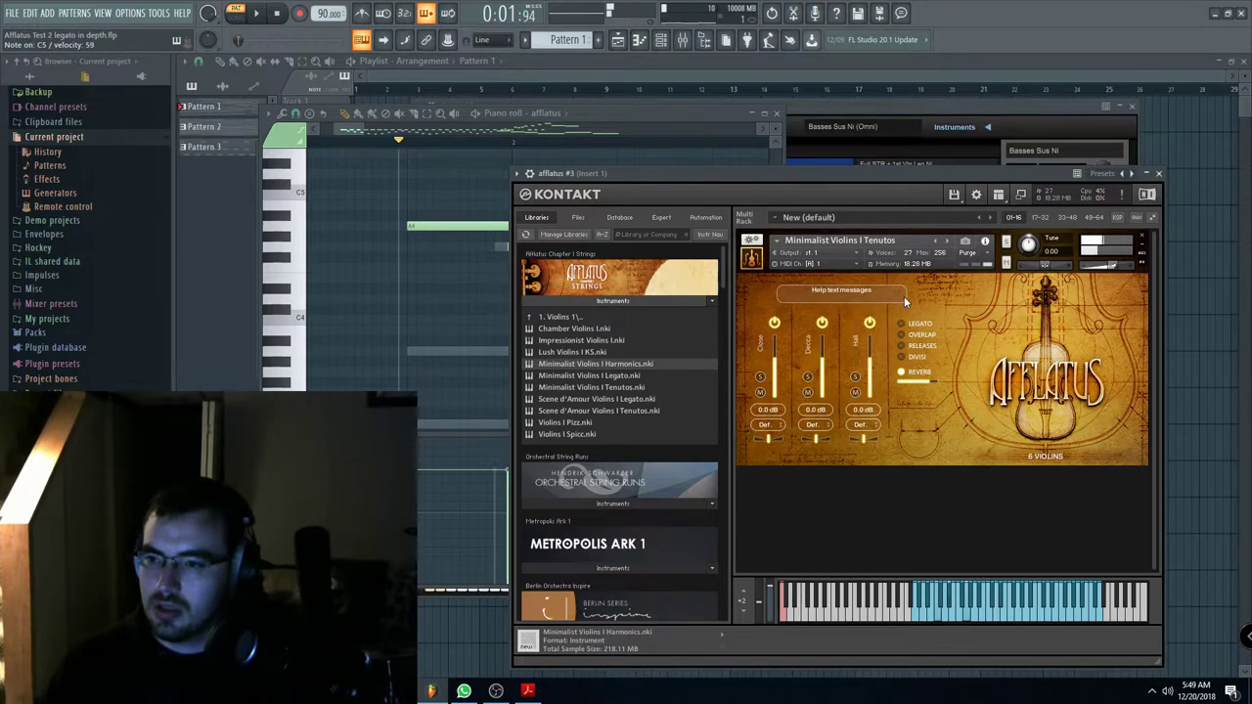
pyautogui.click(947, 241)
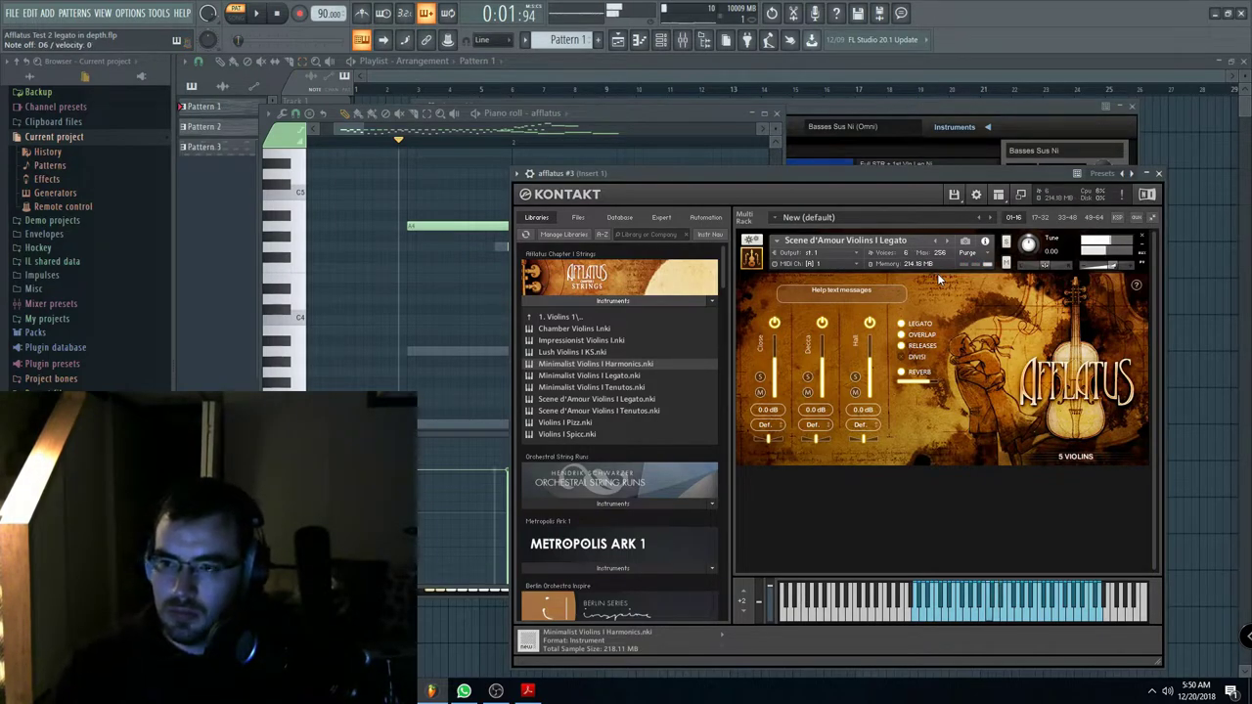
# Step: Reposition the Kontakt window and bring up the beginning of Pattern 1 in the afflatus piano roll
pyautogui.moveTo(858, 177); pyautogui.dragTo(820, 148)
pyautogui.click(288, 130)
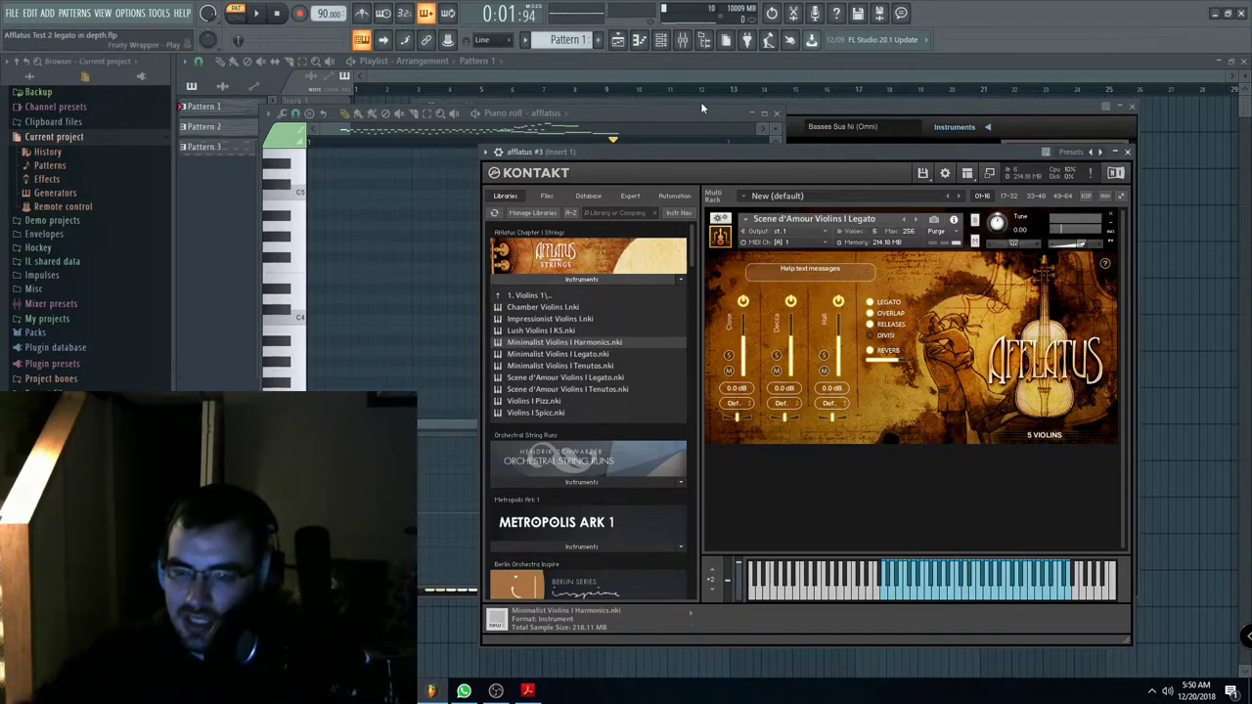
pyautogui.moveTo(801, 150); pyautogui.dragTo(764, 151)
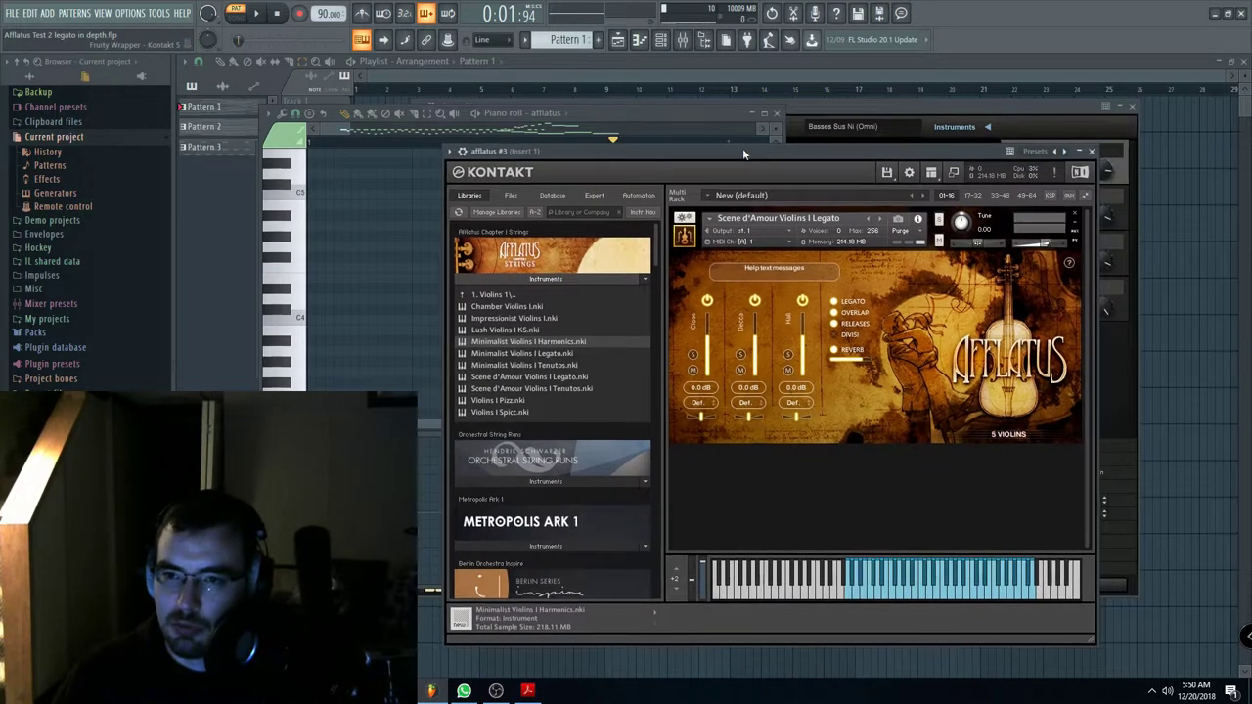
pyautogui.click(621, 119)
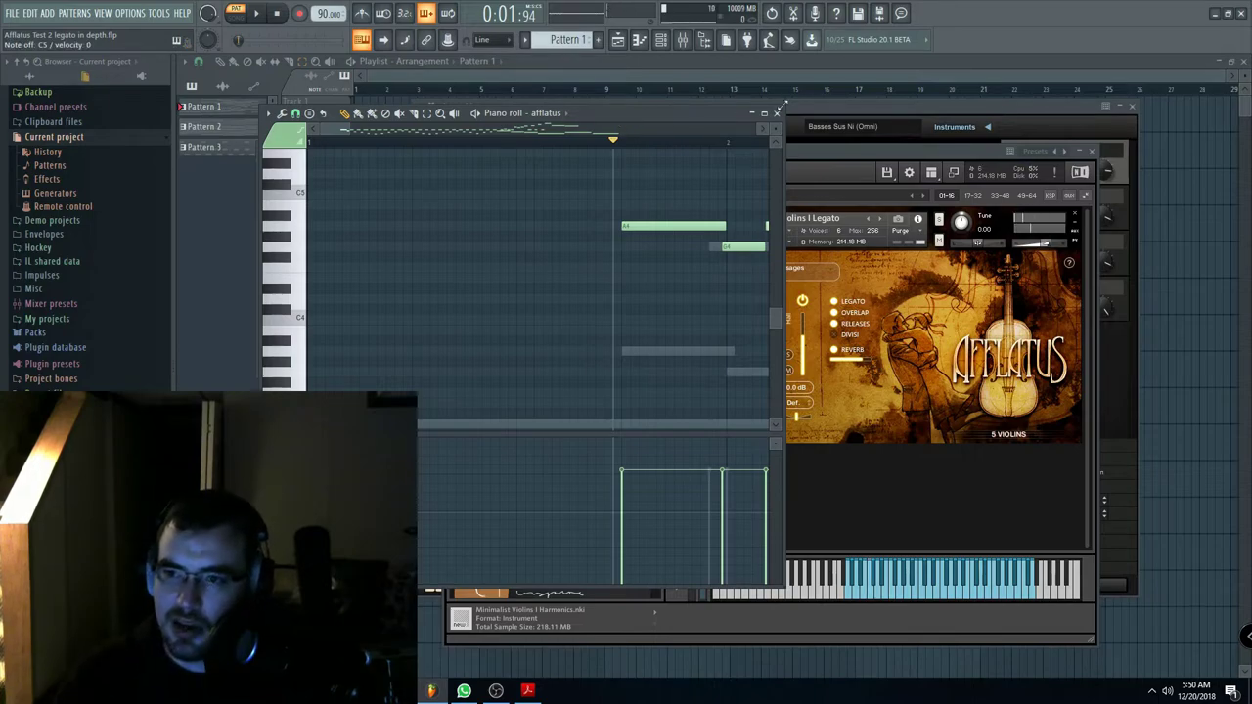
# Step: Bring Kontakt back over the piano roll and load the Scene d'Amour Violins I Tenutos patch
pyautogui.moveTo(827, 153); pyautogui.dragTo(763, 136)
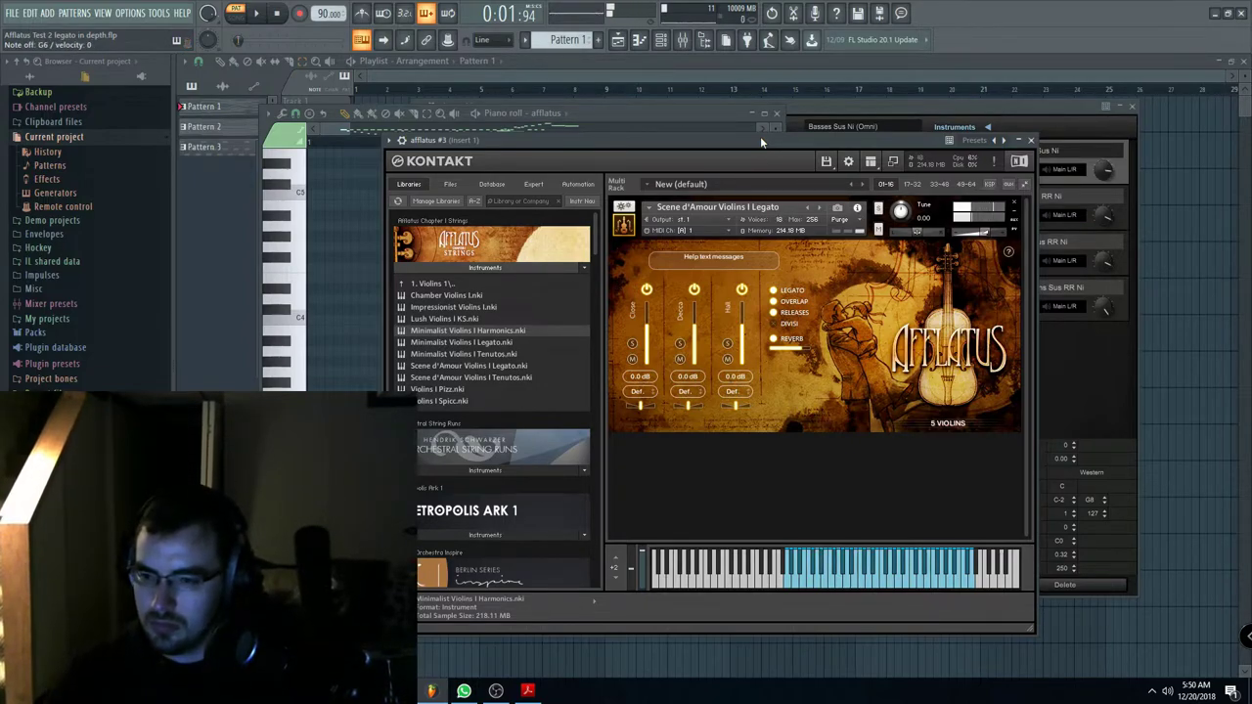
pyautogui.click(820, 202)
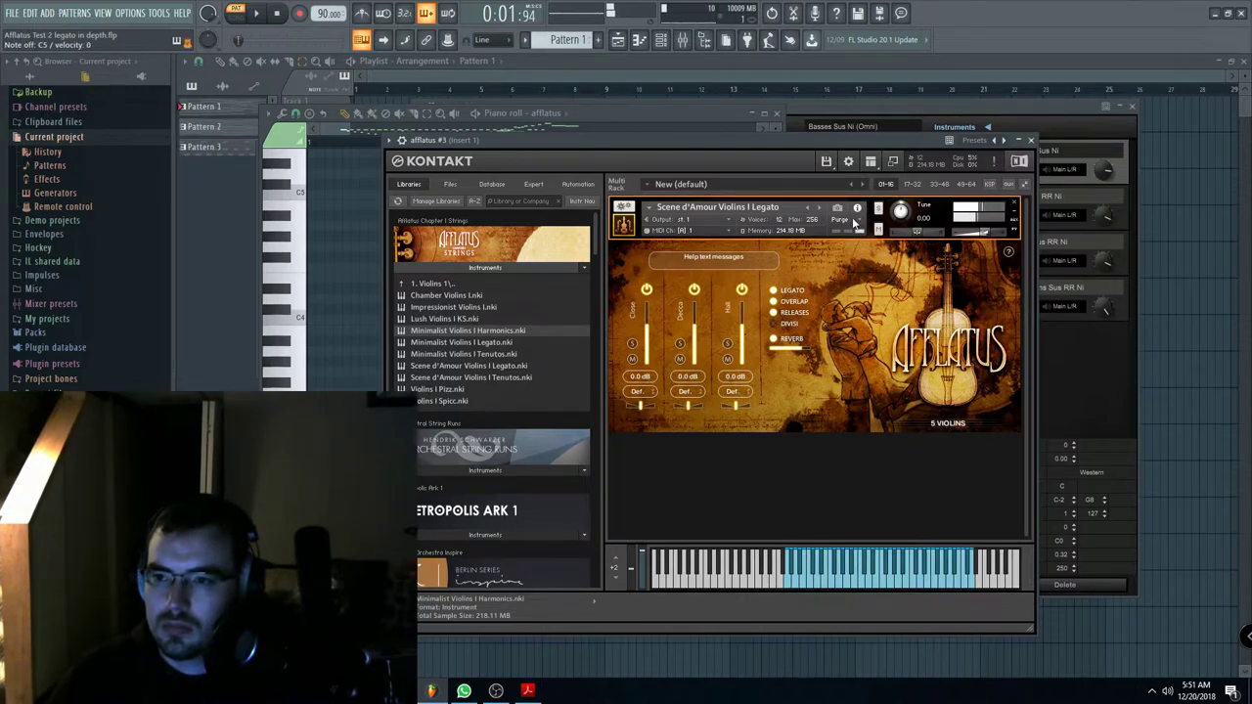
pyautogui.click(819, 209)
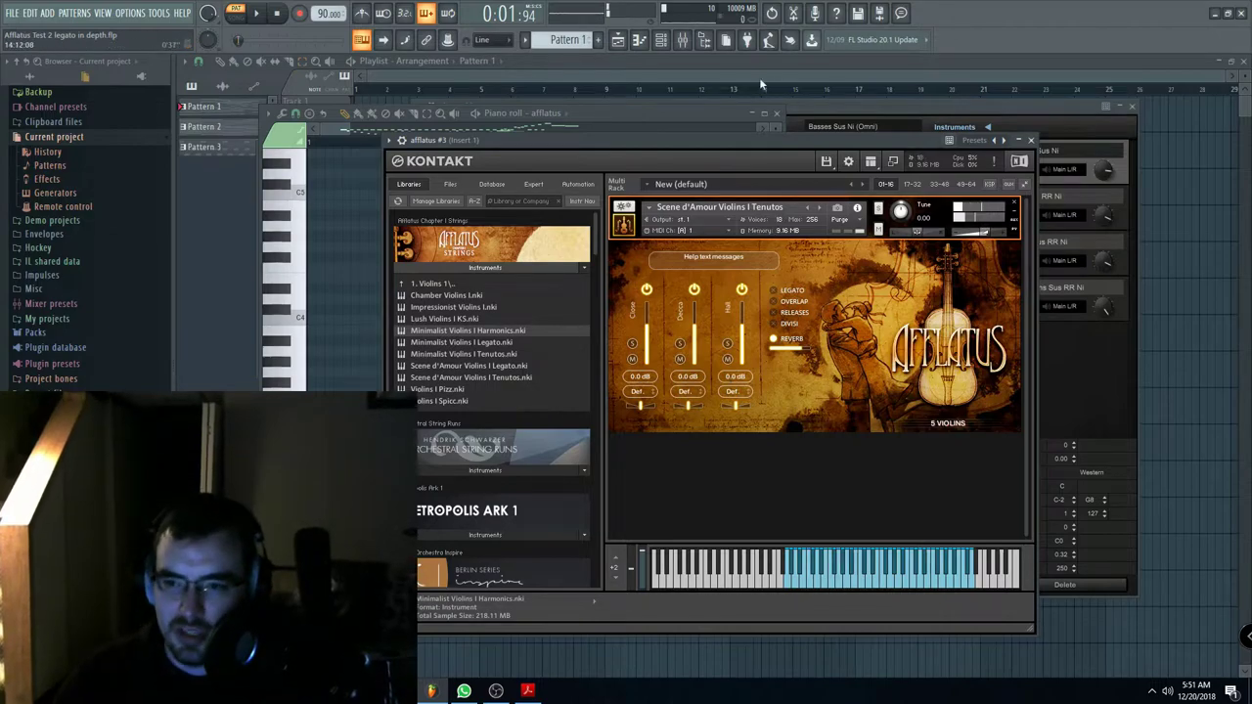
# Step: Load the Violins I Pizz patch for an audition and replace it with Lush Violins I KS
pyautogui.moveTo(722, 137); pyautogui.dragTo(701, 128)
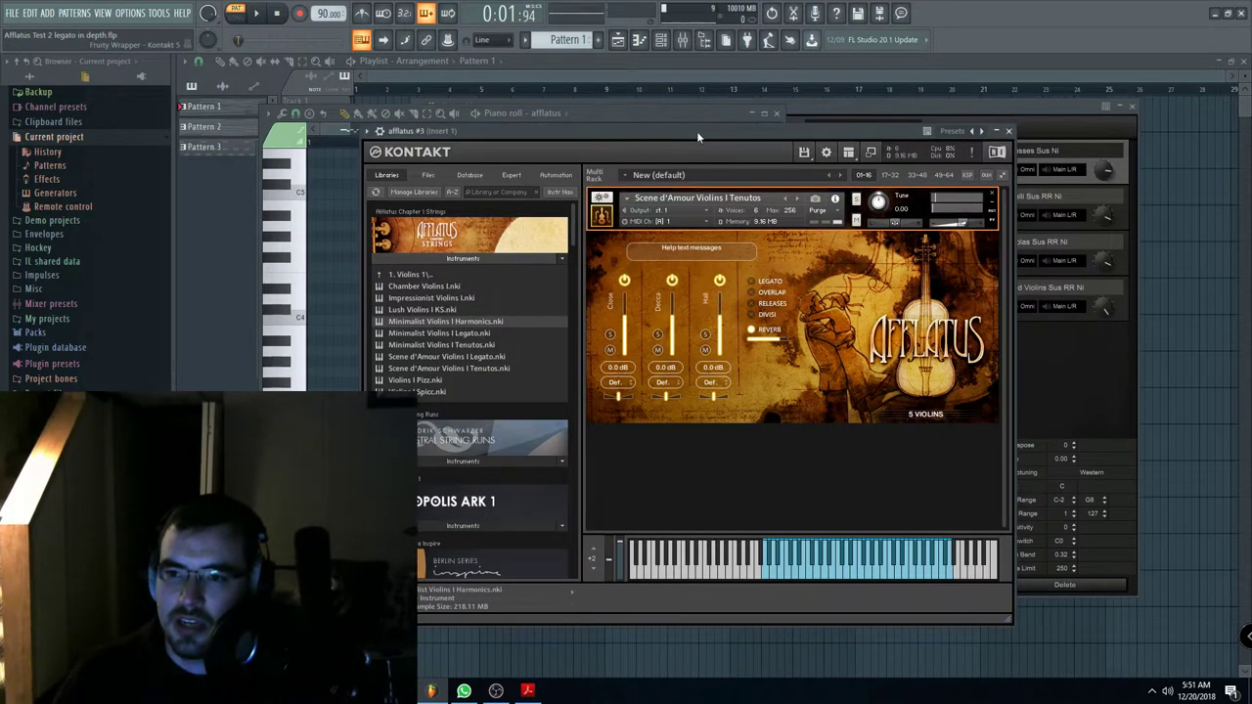
pyautogui.click(800, 200)
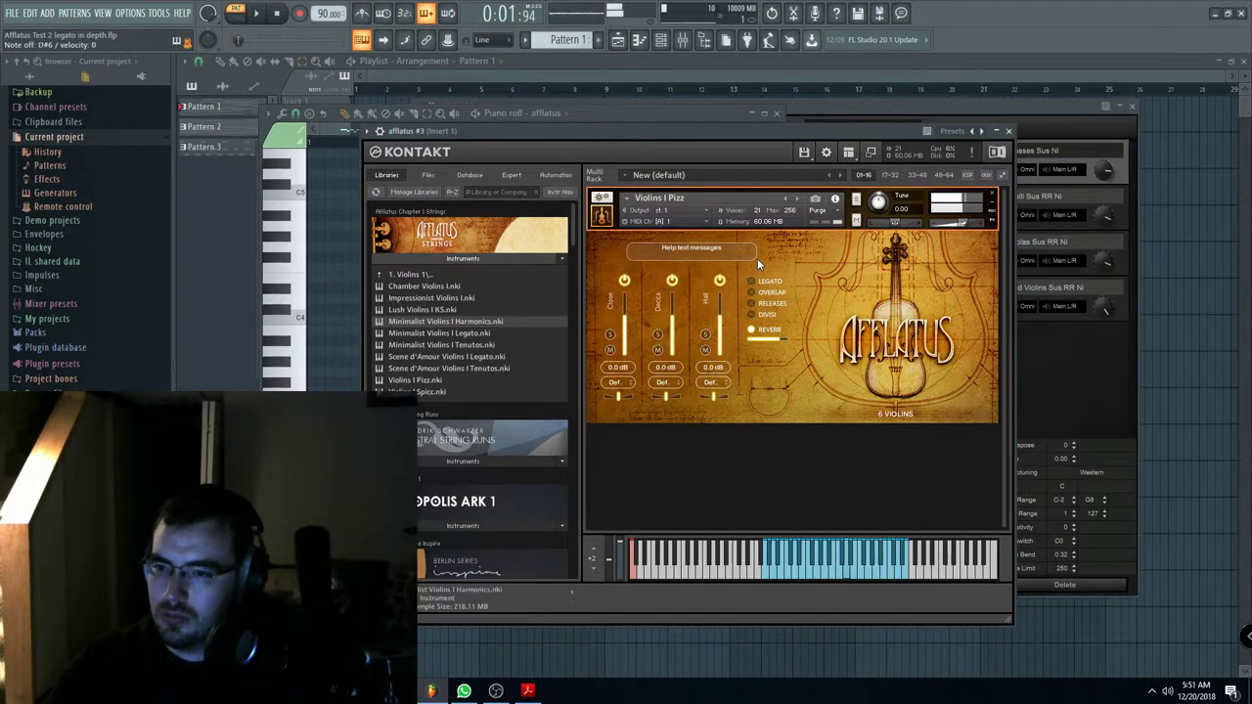
pyautogui.click(992, 199)
pyautogui.moveTo(425, 309); pyautogui.dragTo(685, 294)
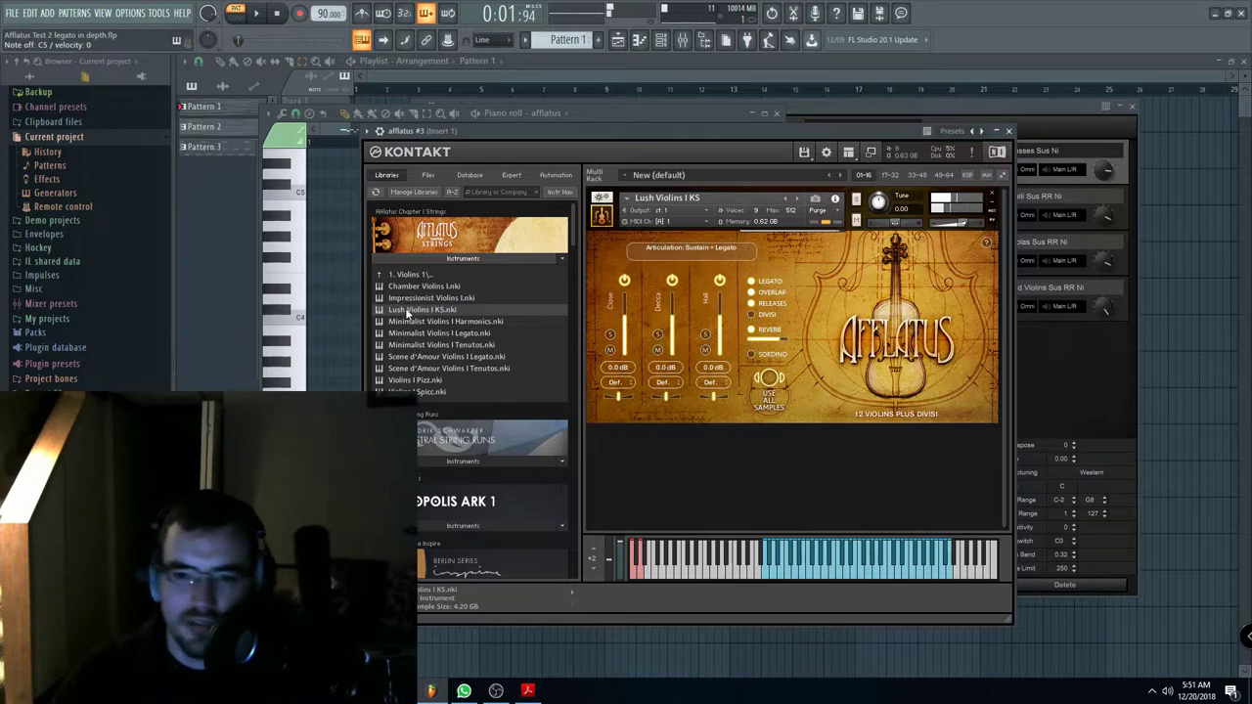
# Step: Audition the Lush Violins I KS patch and reposition the Kontakt window
pyautogui.moveTo(565, 130); pyautogui.dragTo(510, 129)
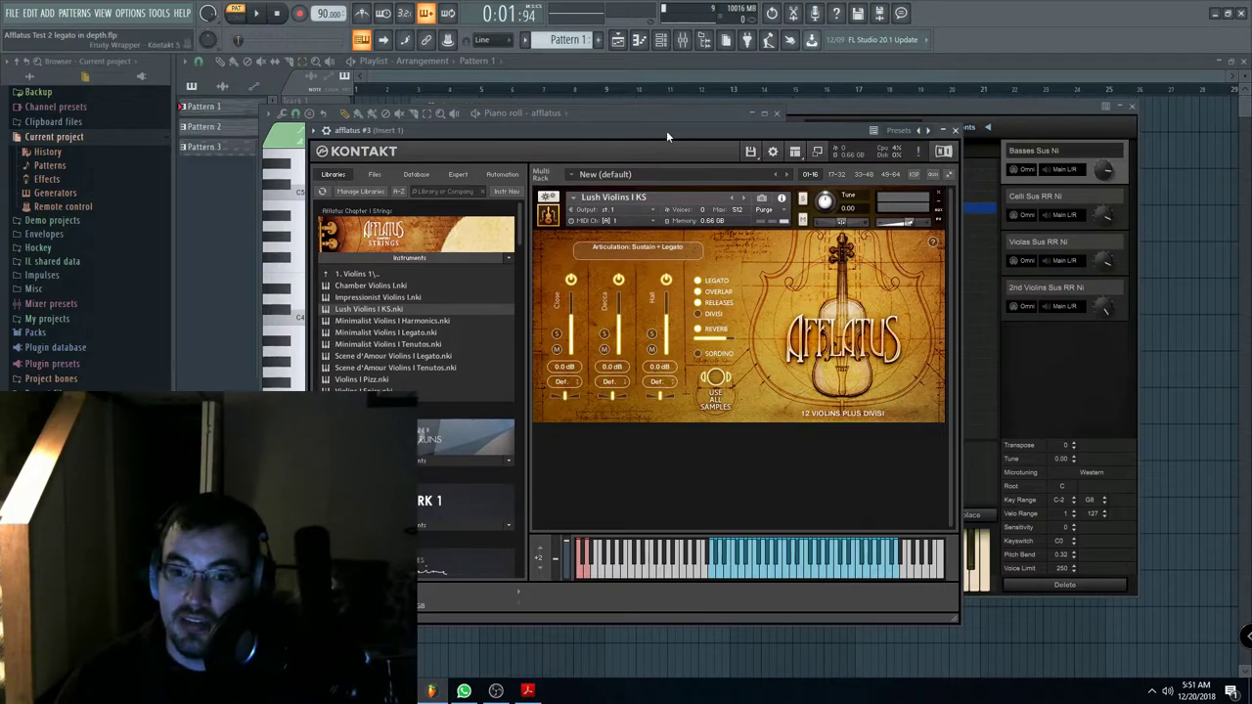
pyautogui.moveTo(666, 130); pyautogui.dragTo(669, 141)
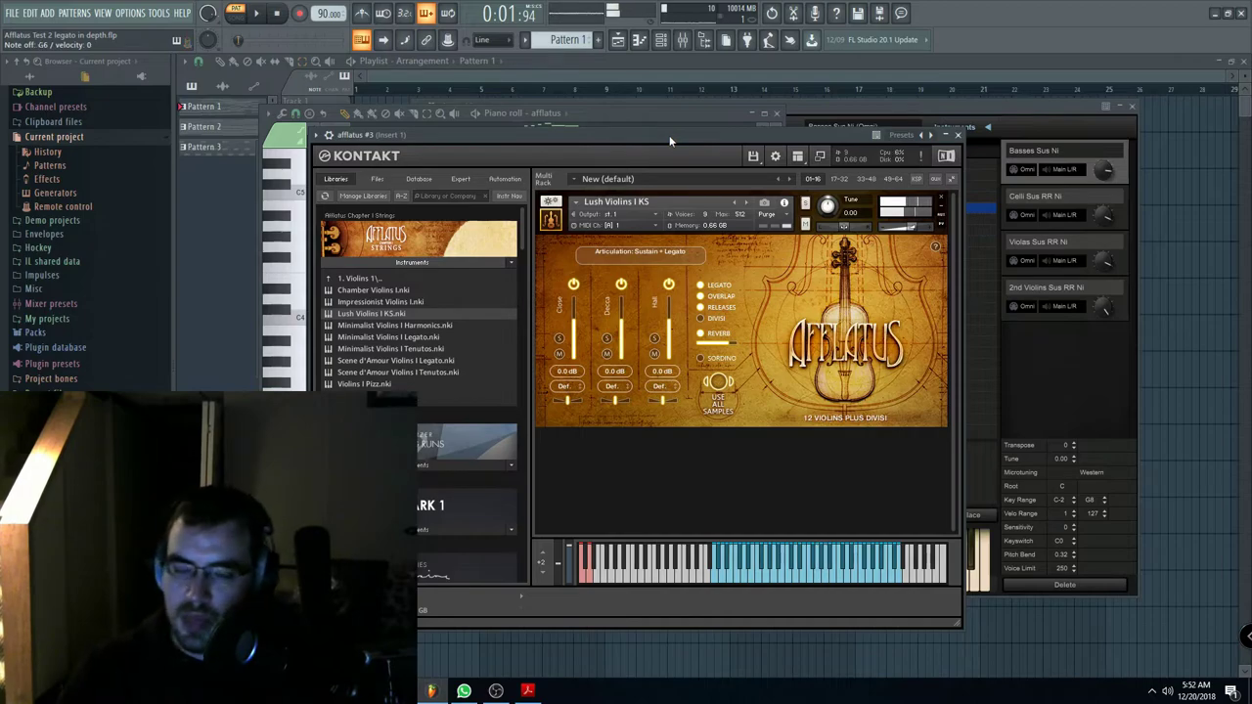
pyautogui.moveTo(669, 135); pyautogui.dragTo(690, 128)
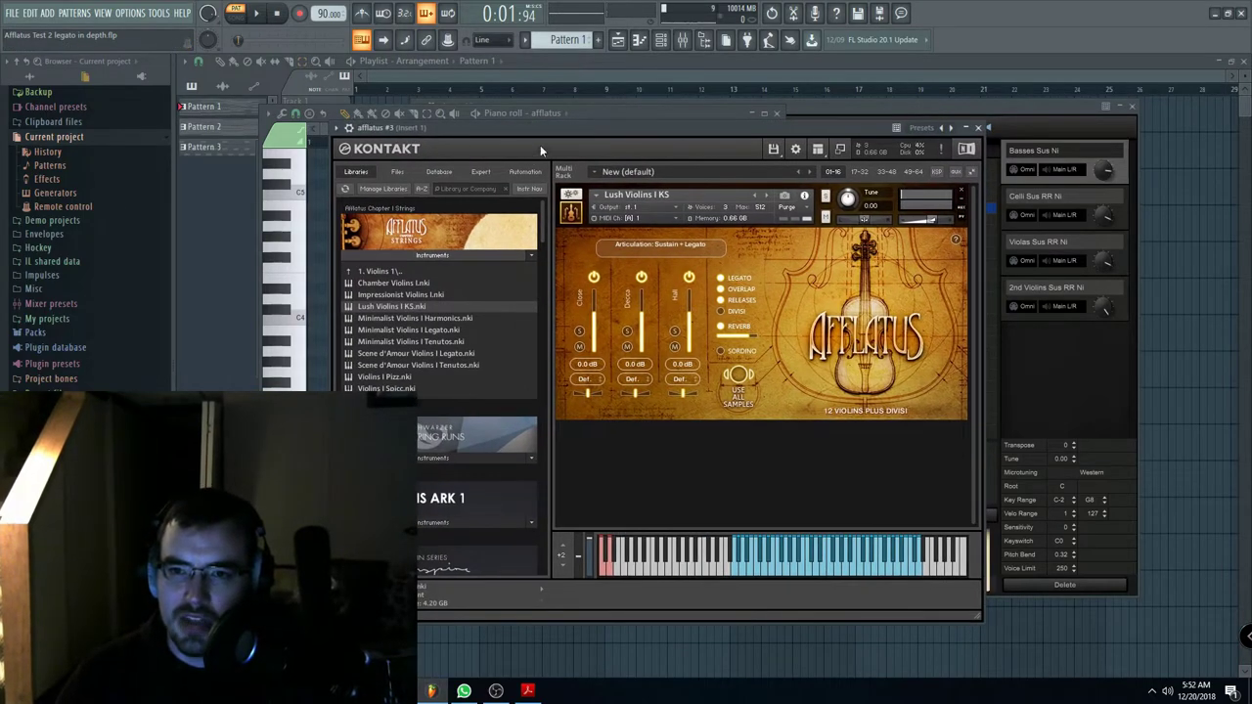
pyautogui.moveTo(562, 123); pyautogui.dragTo(544, 125)
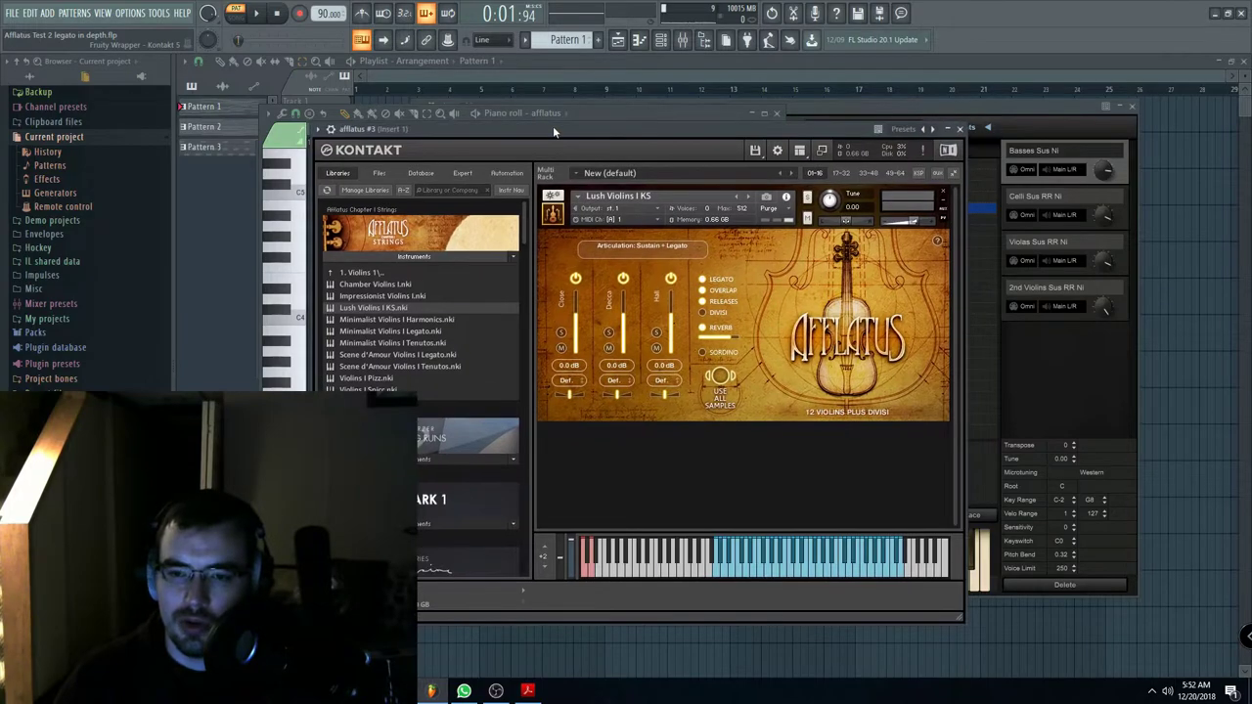
# Step: Open the library's 6. Experimental folder and load Angelic Strings in place of the Lush Violins I KS patch
pyautogui.click(364, 274)
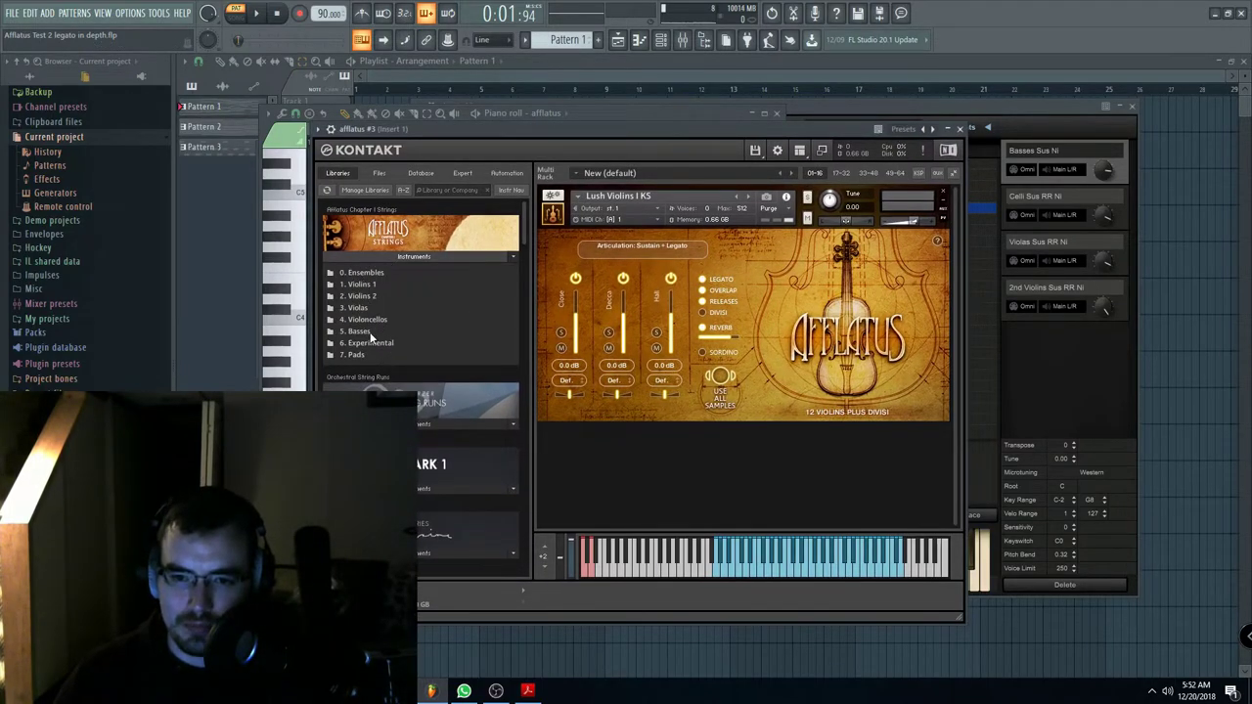
pyautogui.click(364, 343)
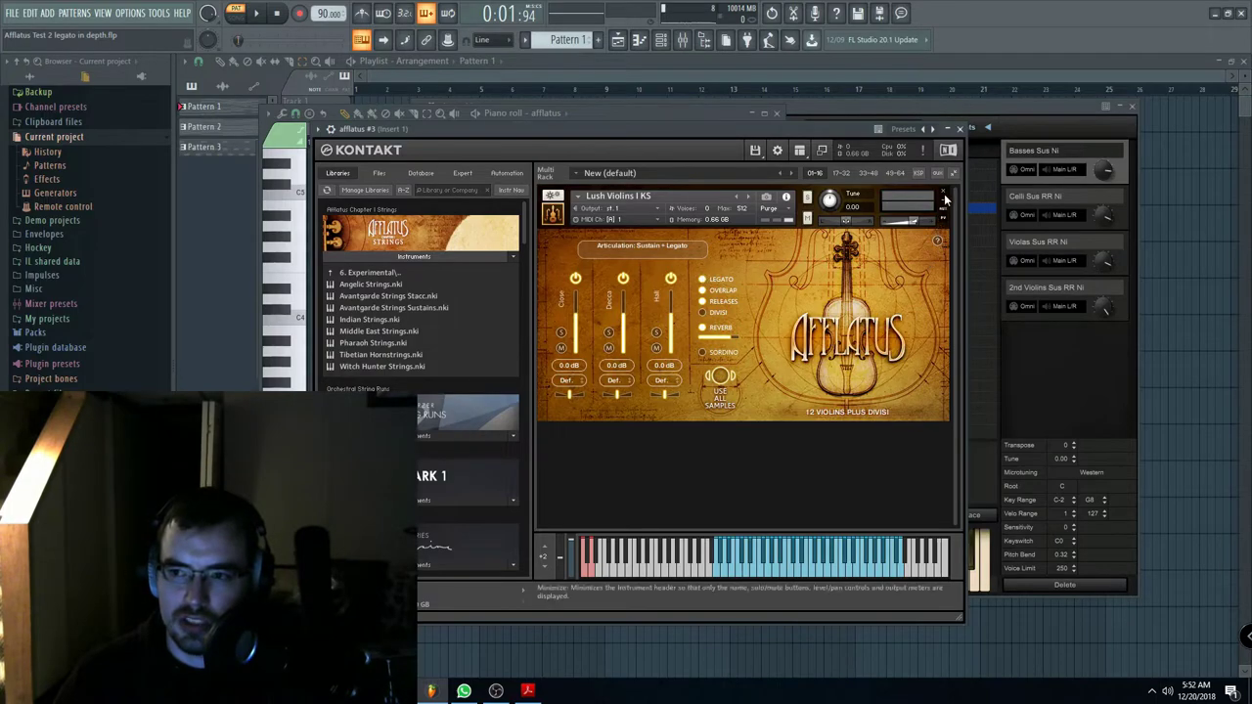
pyautogui.moveTo(374, 286); pyautogui.dragTo(605, 261)
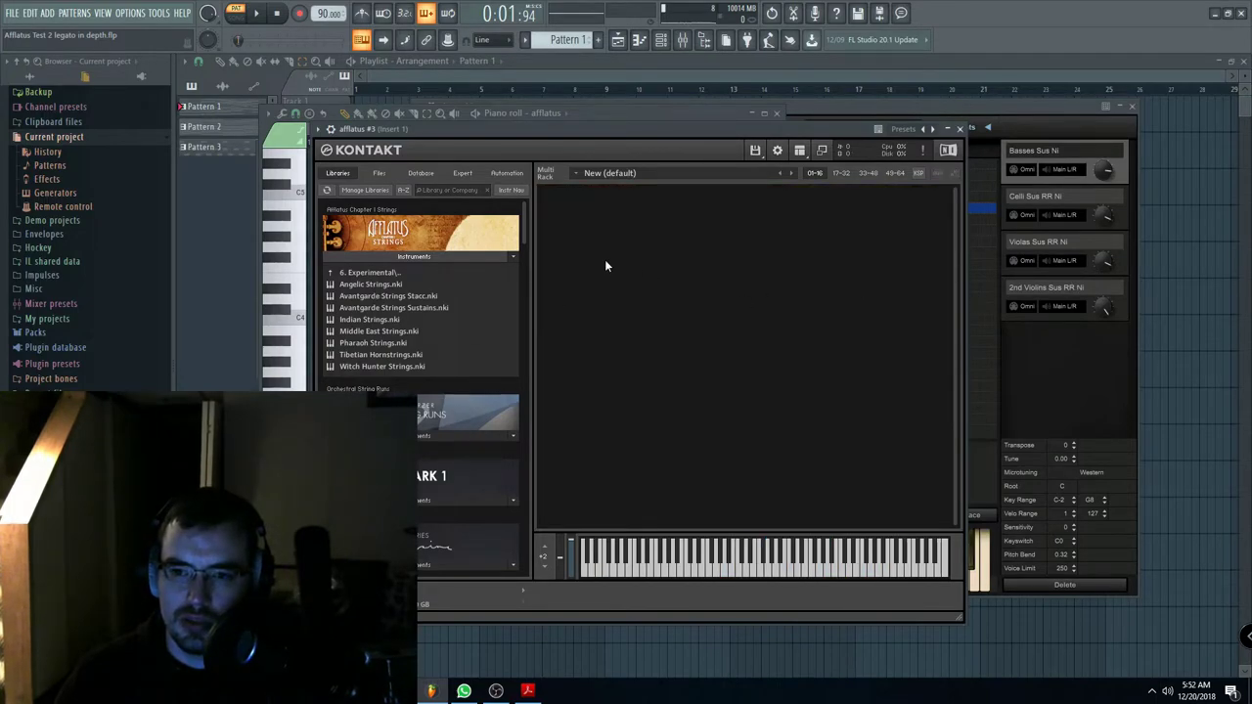
pyautogui.doubleClick(381, 284)
pyautogui.moveTo(655, 129); pyautogui.dragTo(632, 126)
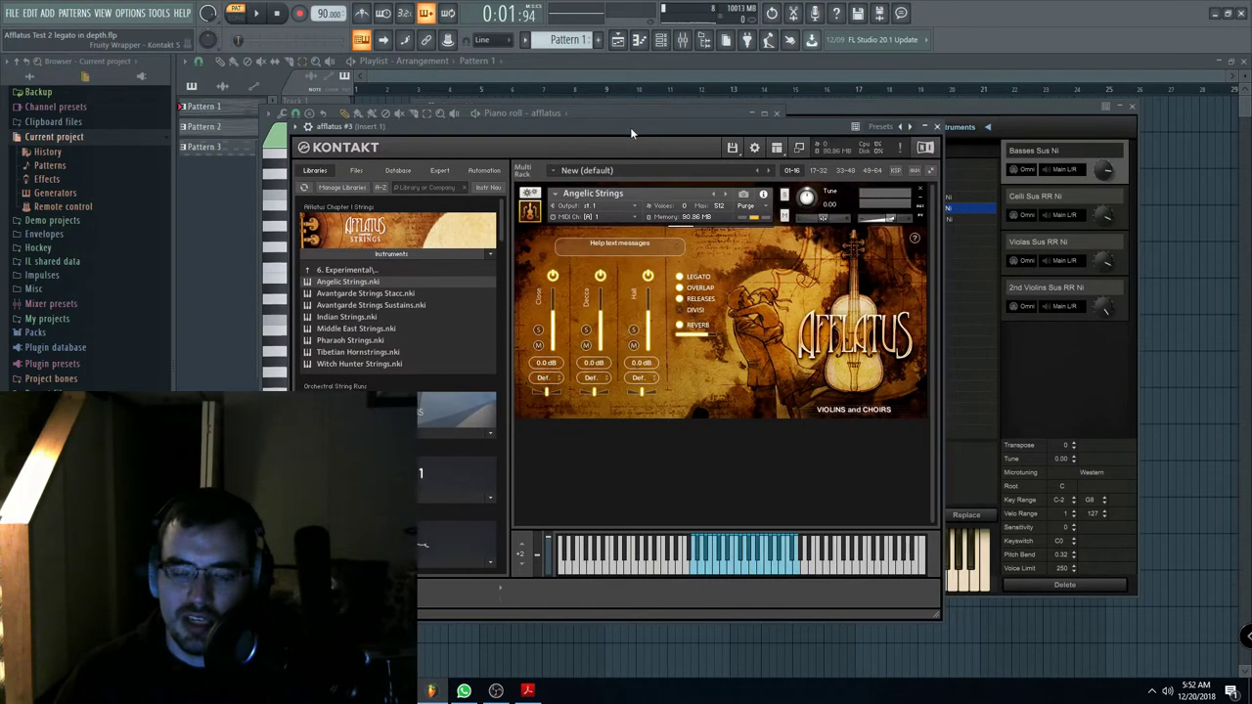
pyautogui.moveTo(555, 119); pyautogui.dragTo(574, 130)
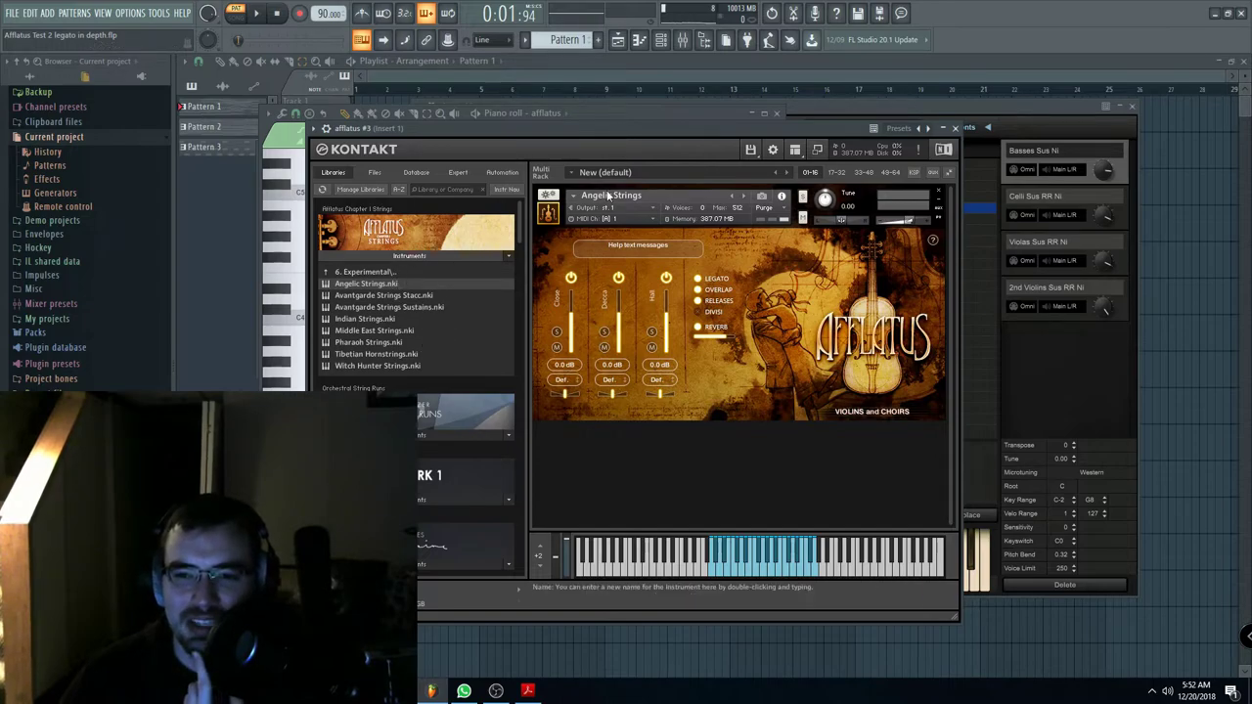
pyautogui.moveTo(614, 139); pyautogui.dragTo(679, 146)
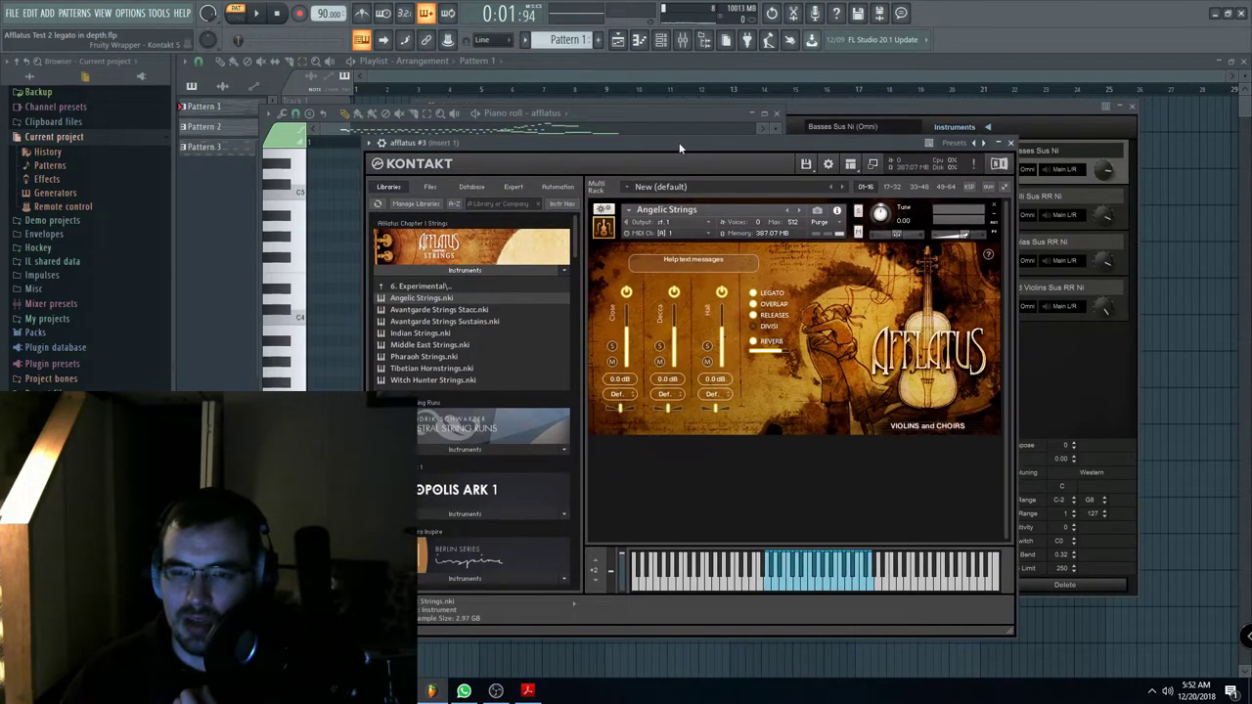
# Step: Show the opening notes of Pattern 1 in the afflatus piano roll, and return to the Kontakt window
pyautogui.click(340, 129)
pyautogui.scroll(3, 517, 238)
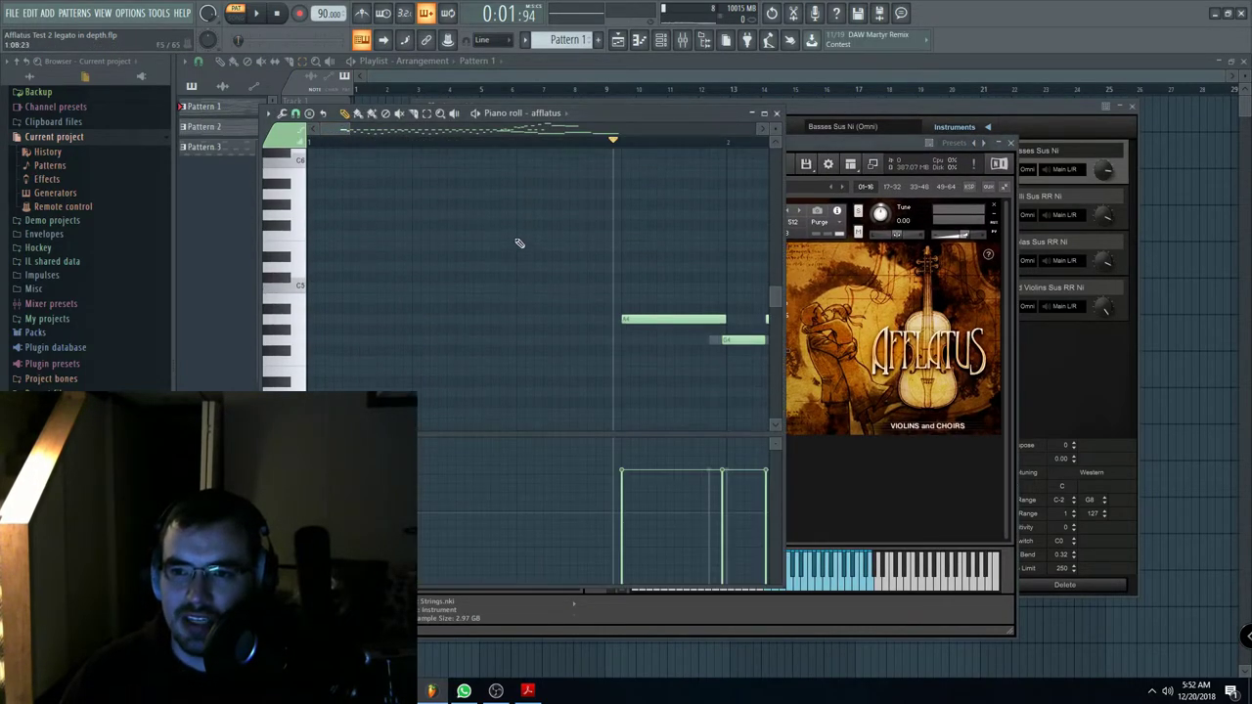
pyautogui.scroll(-3, 580, 262)
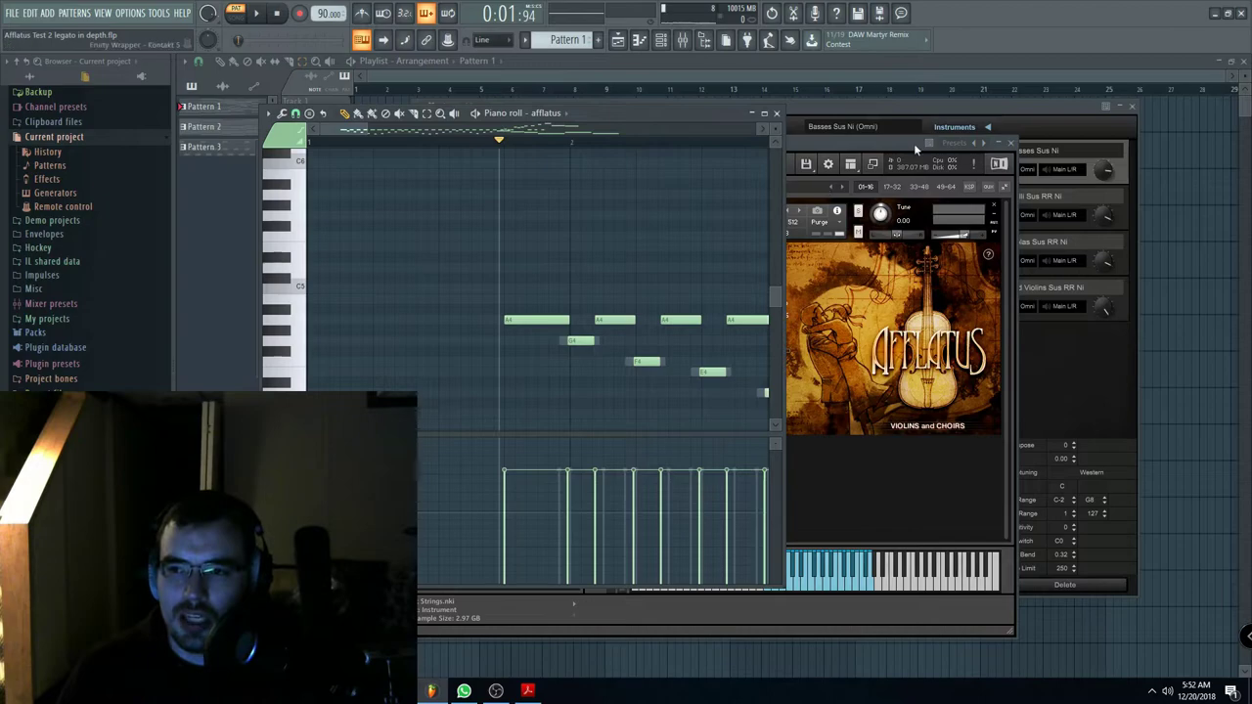
pyautogui.click(908, 138)
pyautogui.moveTo(908, 138); pyautogui.dragTo(887, 138)
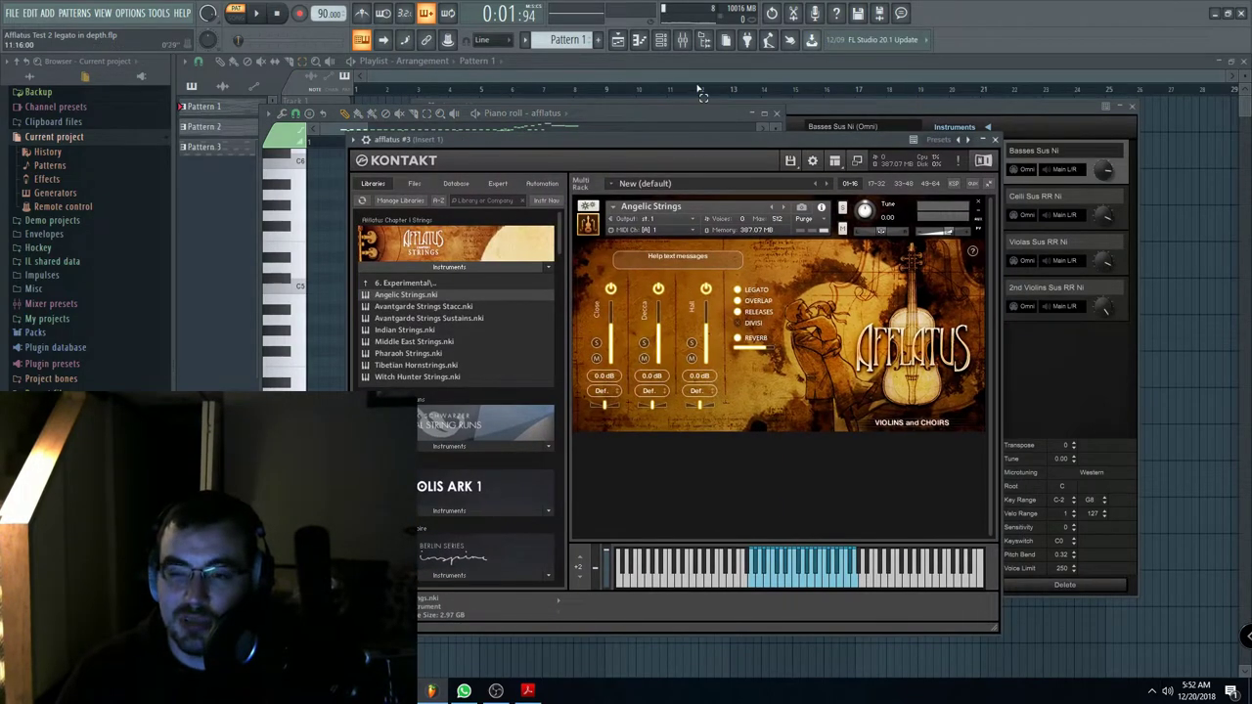
pyautogui.moveTo(641, 140); pyautogui.dragTo(664, 152)
# Step: Check the channel rack over the piano roll, and play the beginning of Pattern 1 and stop it
pyautogui.click(348, 131)
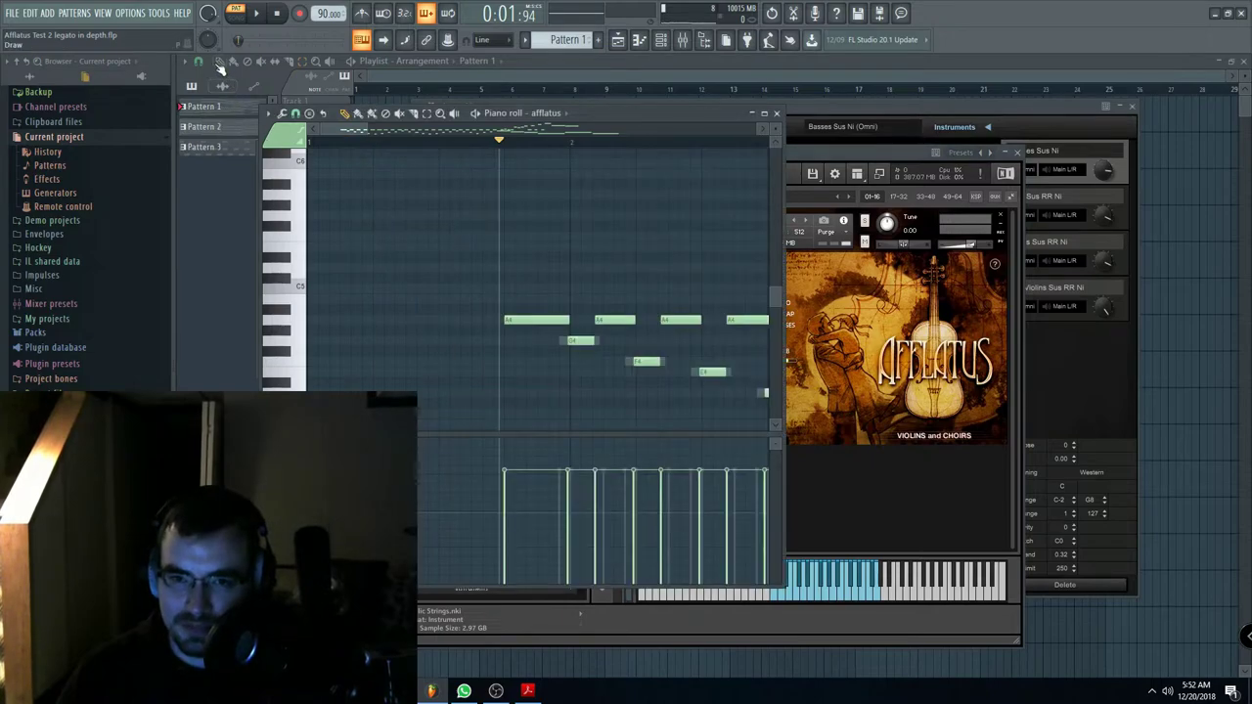
pyautogui.click(102, 13)
pyautogui.click(122, 69)
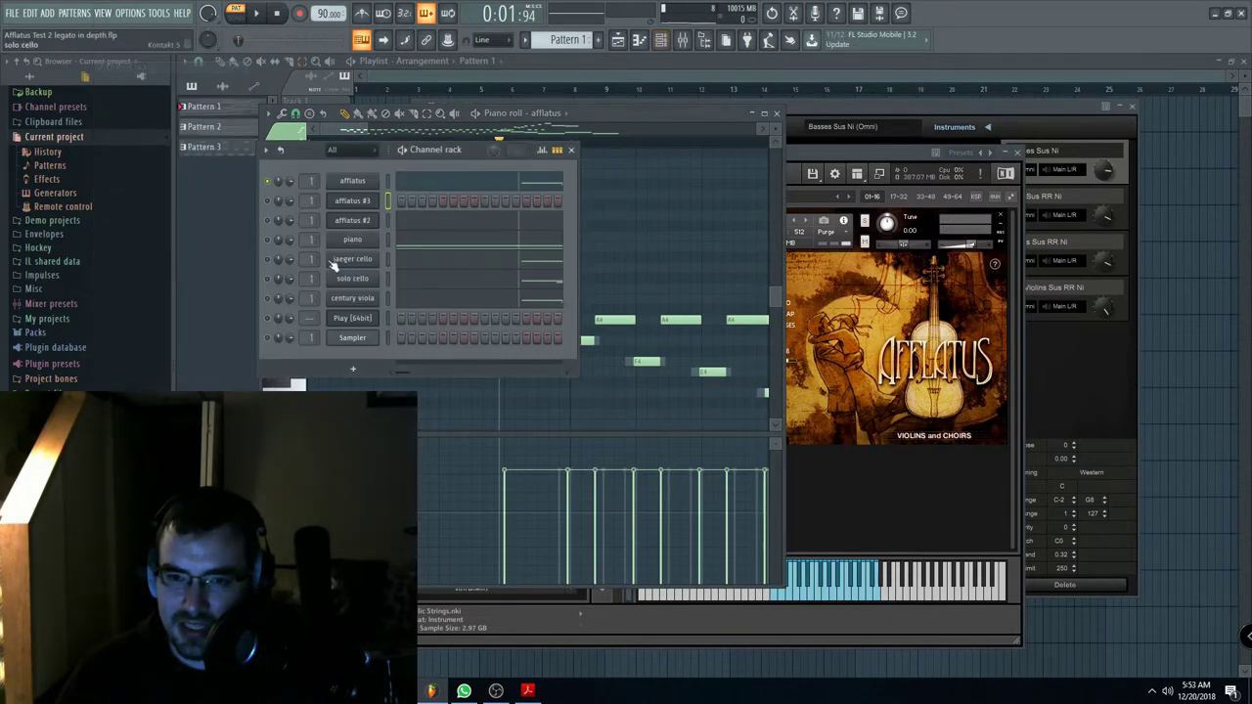
pyautogui.moveTo(471, 149); pyautogui.dragTo(460, 159)
pyautogui.click(453, 197)
pyautogui.click(453, 197)
pyautogui.scroll(-4, 543, 243)
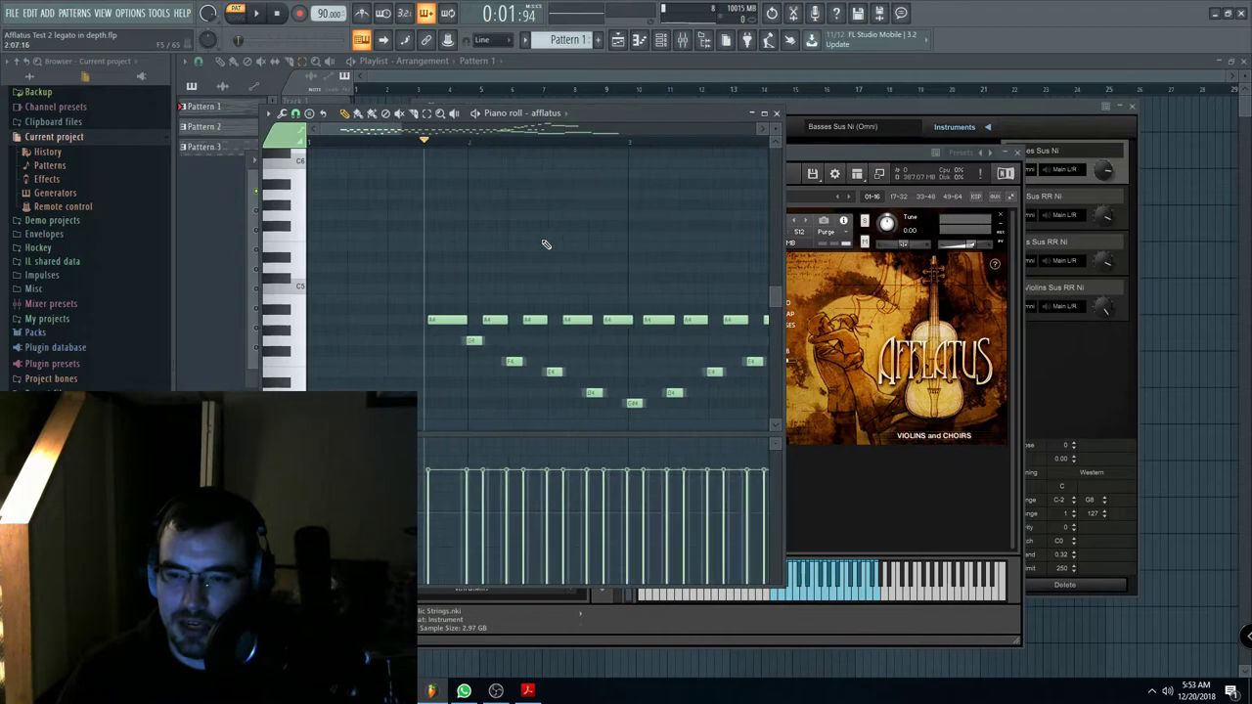
pyautogui.press('space')
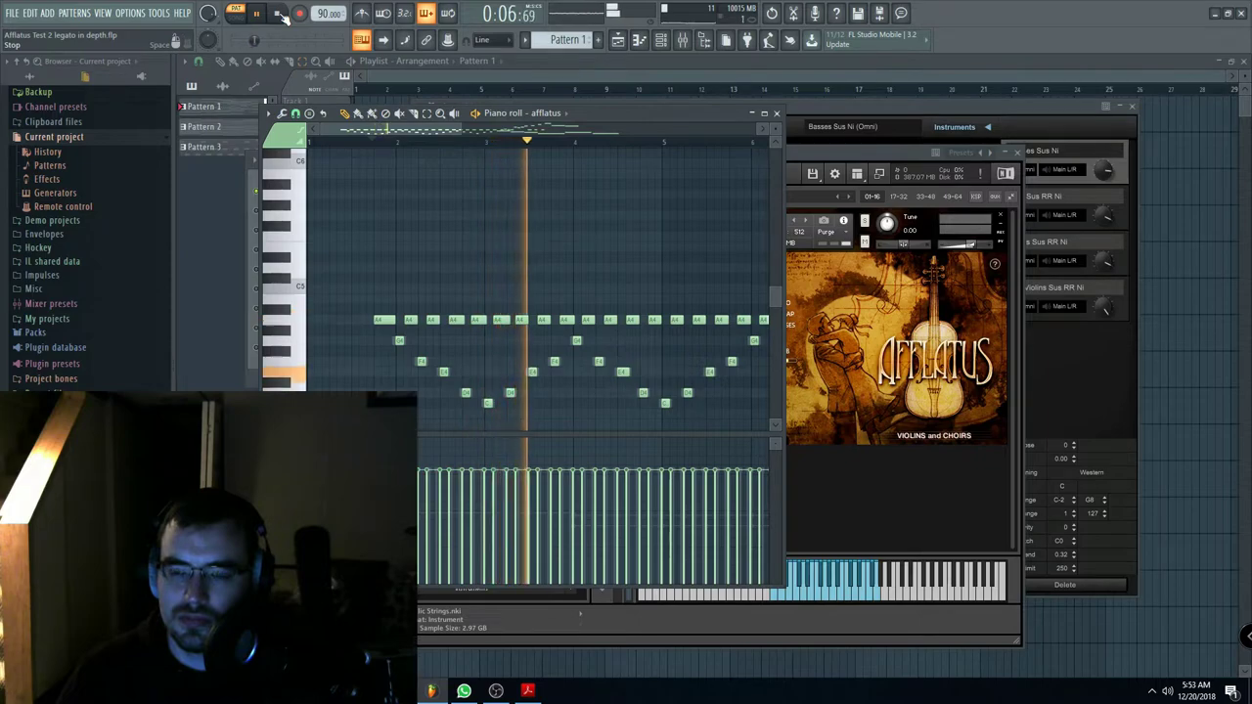
pyautogui.click(278, 14)
# Step: Examine up close how the opening notes of Pattern 1 overlap in the afflatus piano roll
pyautogui.scroll(3, 579, 337)
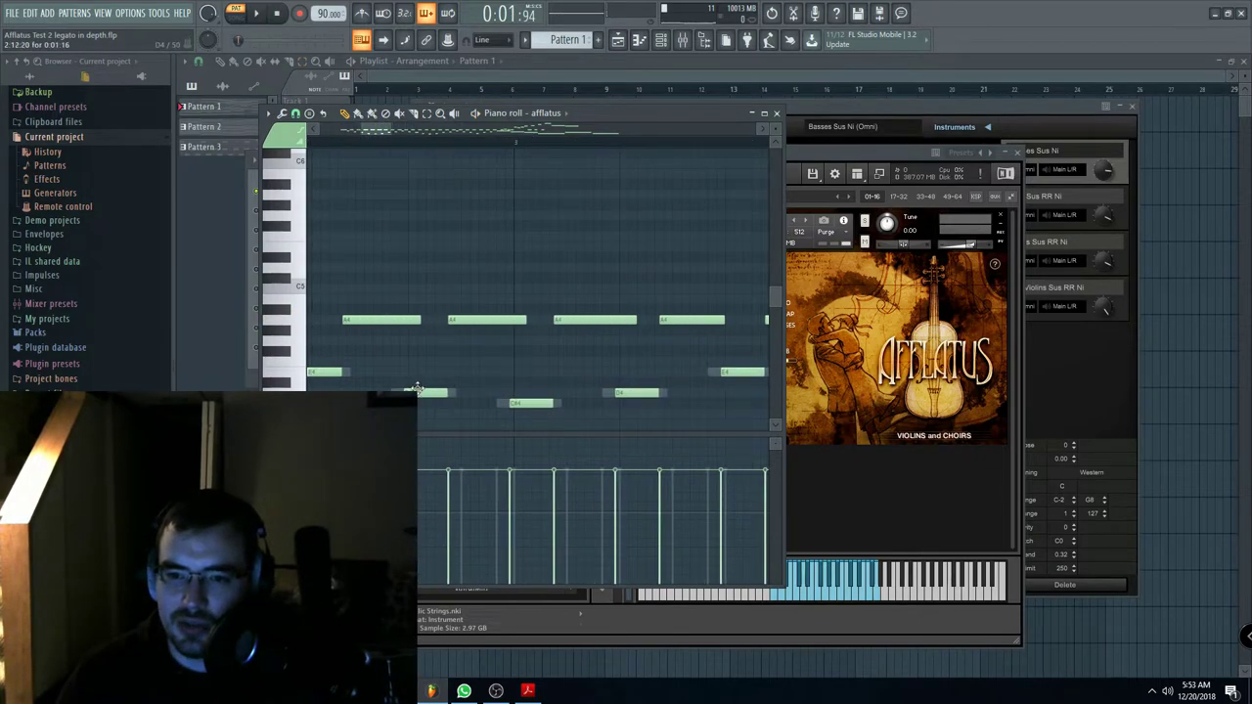
pyautogui.moveTo(371, 133); pyautogui.dragTo(345, 136)
pyautogui.scroll(-3, 432, 270)
pyautogui.scroll(3, 488, 352)
pyautogui.scroll(2, 434, 342)
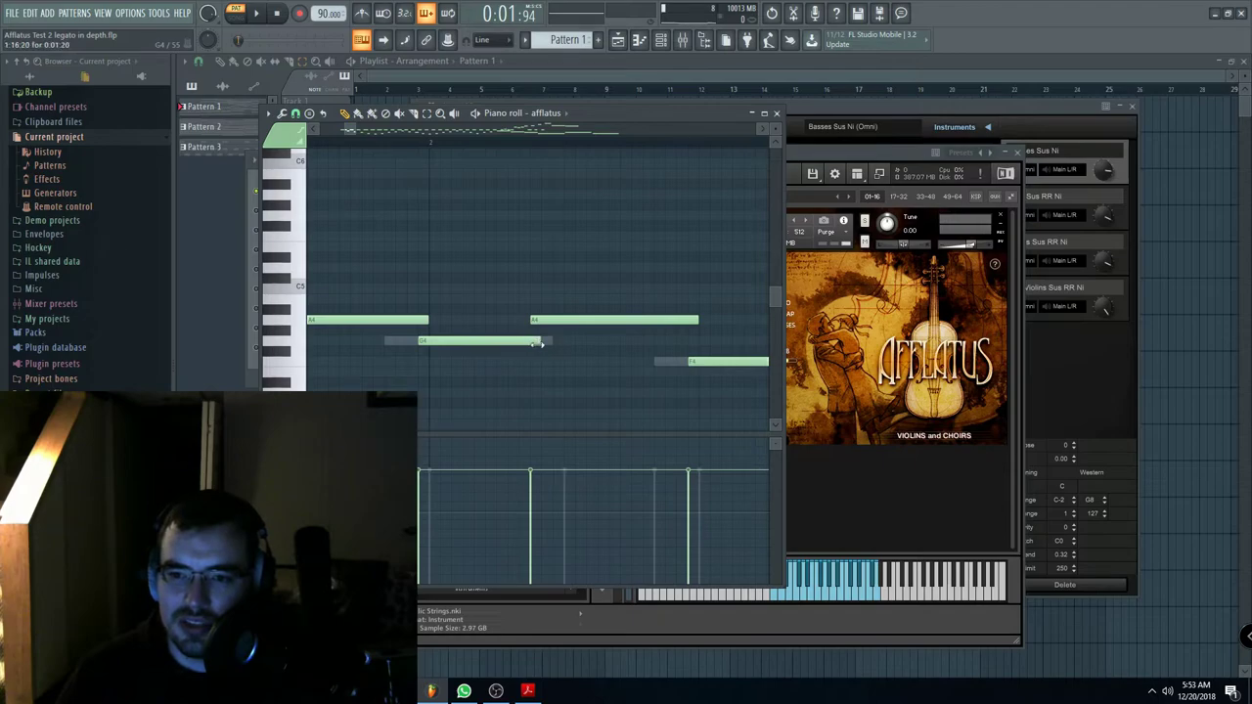
pyautogui.scroll(-2, 541, 344)
# Step: Play Pattern 1 with the metronome switched on and stop playback
pyautogui.click(257, 13)
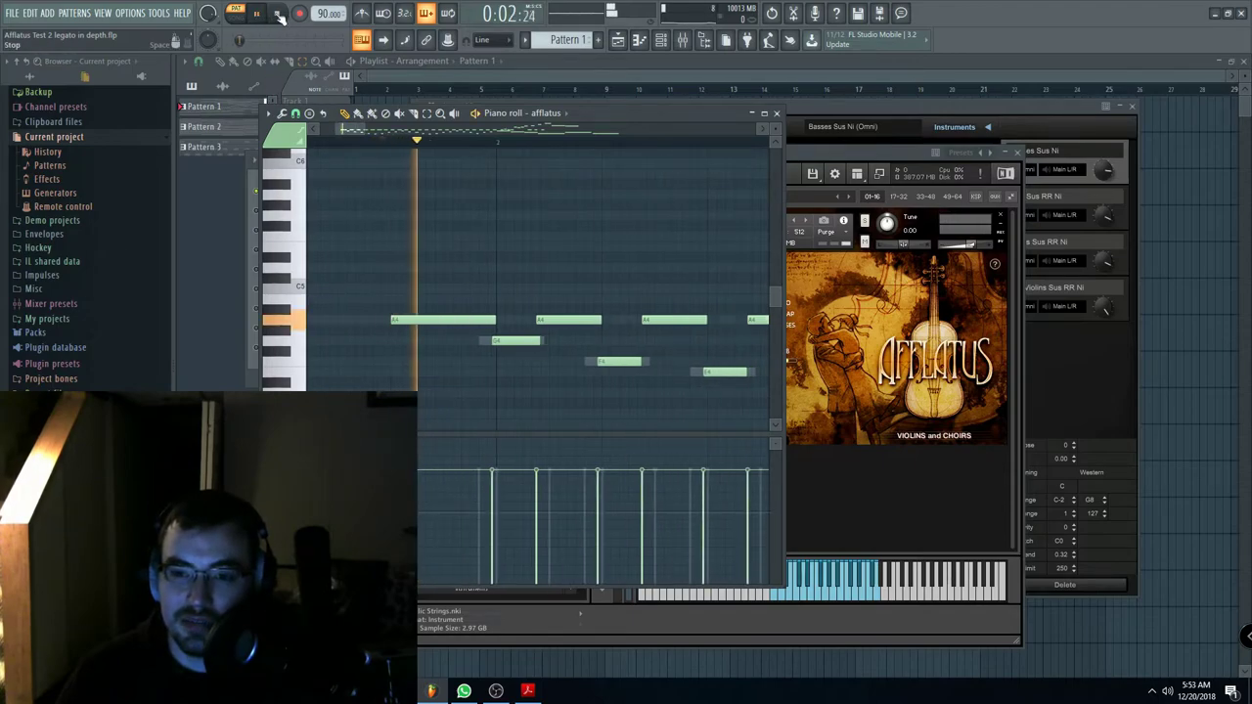
pyautogui.click(362, 13)
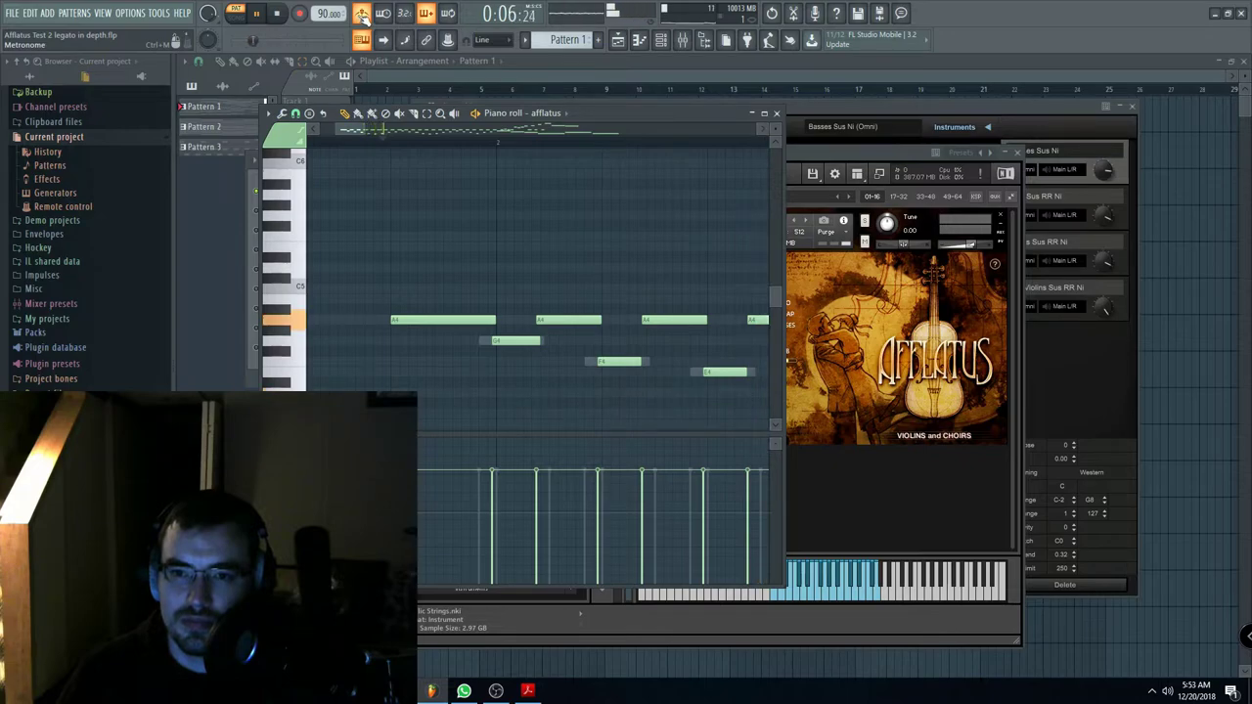
pyautogui.click(280, 17)
# Step: Rearrange the piano roll and Kontakt windows and show the start of Pattern 1
pyautogui.moveTo(605, 112); pyautogui.dragTo(580, 126)
pyautogui.moveTo(794, 153); pyautogui.dragTo(812, 114)
pyautogui.moveTo(324, 143); pyautogui.dragTo(298, 143)
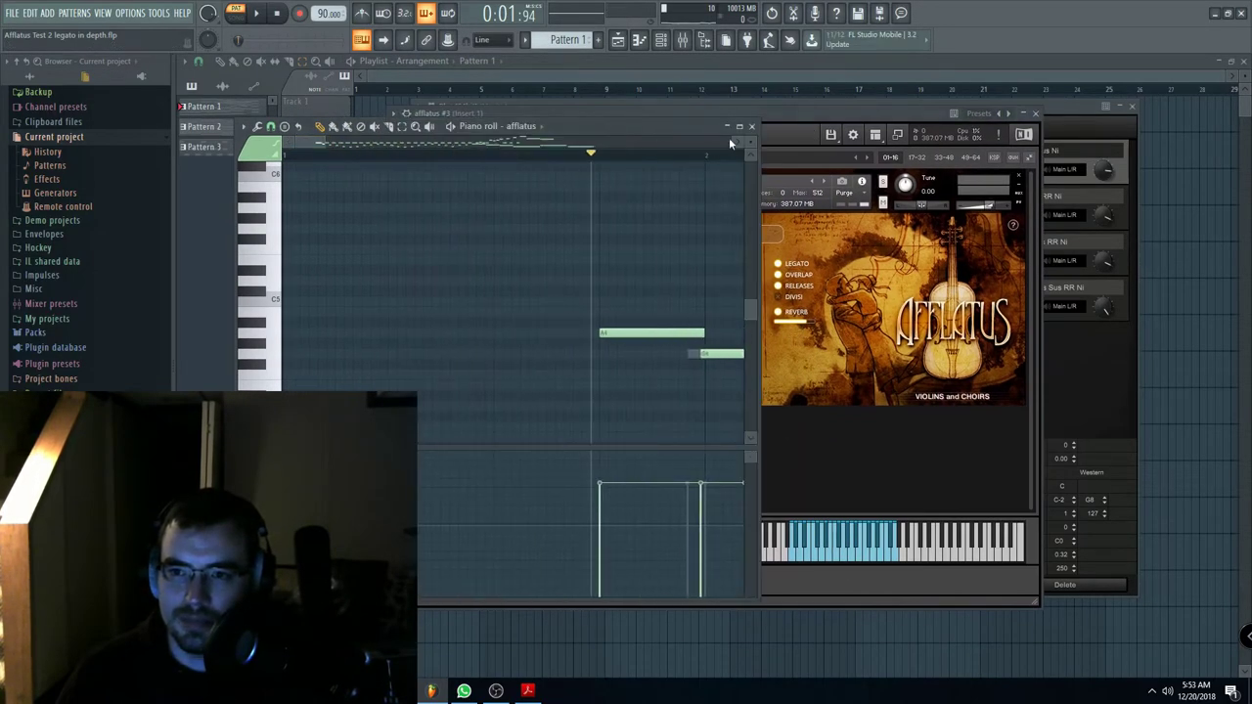
# Step: Bring Kontakt to the front, audition Angelic Strings, and load the Avantgarde Strings Stacc patch after it
pyautogui.click(780, 114)
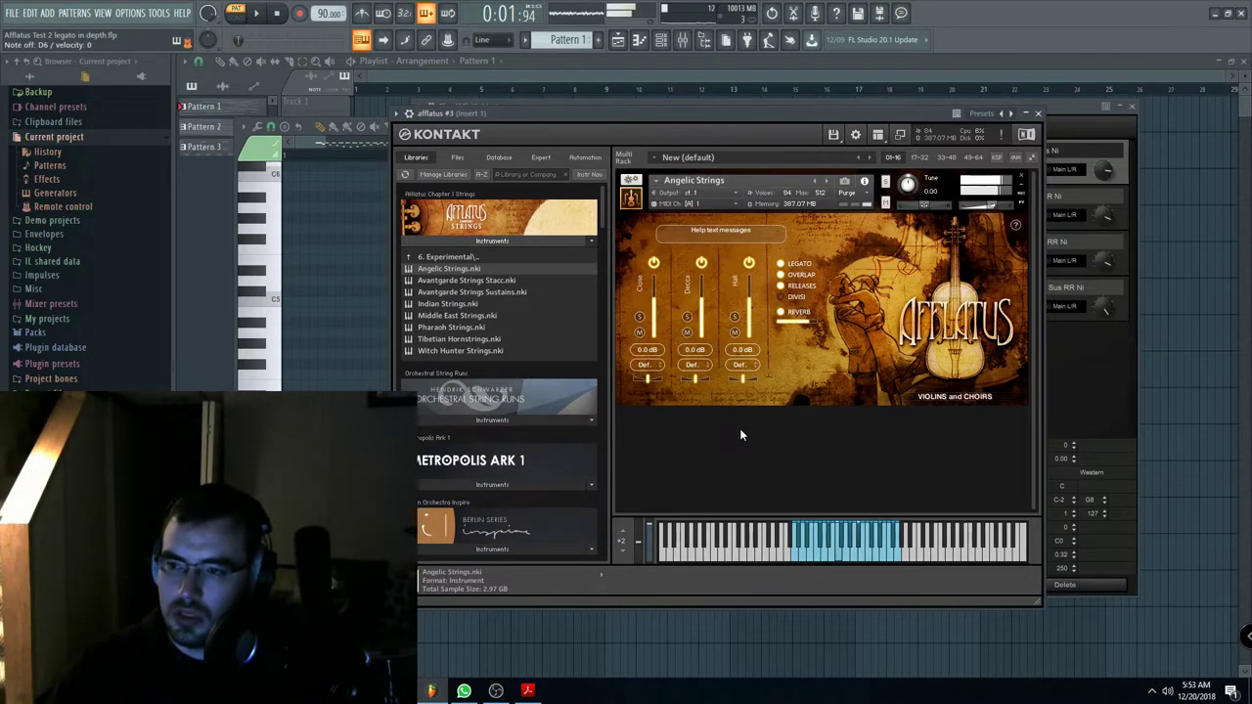
pyautogui.moveTo(795, 114); pyautogui.dragTo(621, 104)
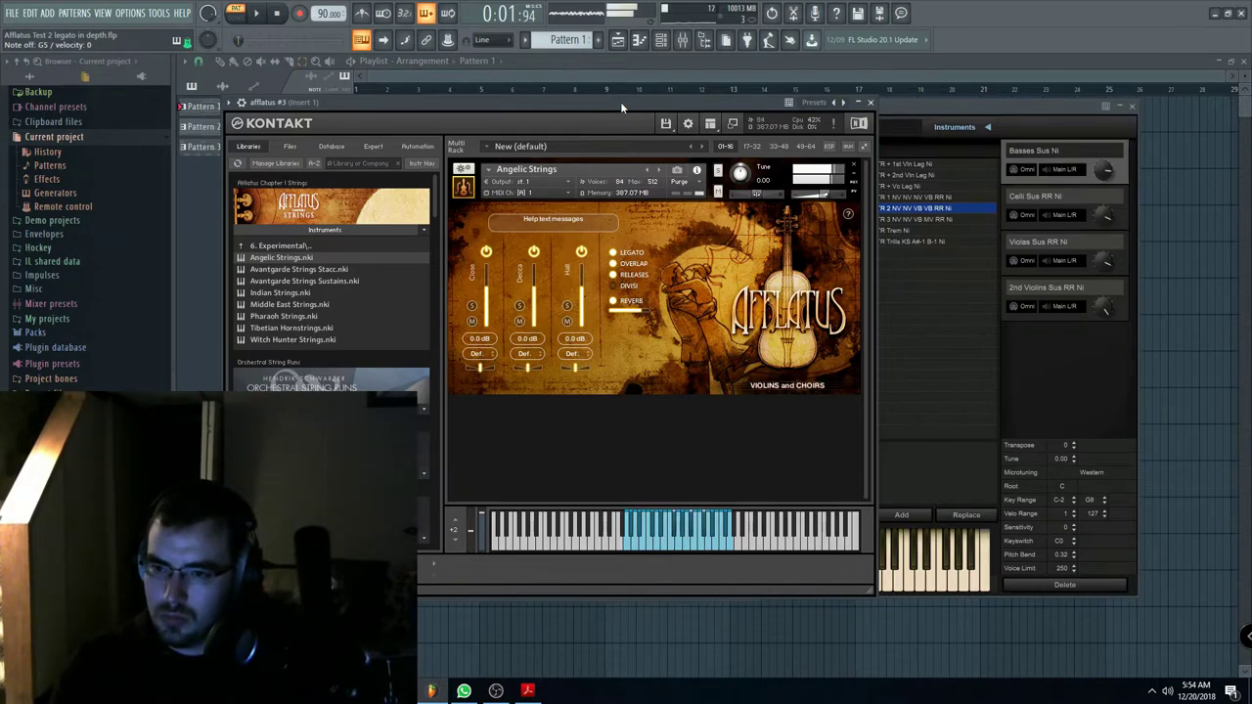
pyautogui.click(658, 169)
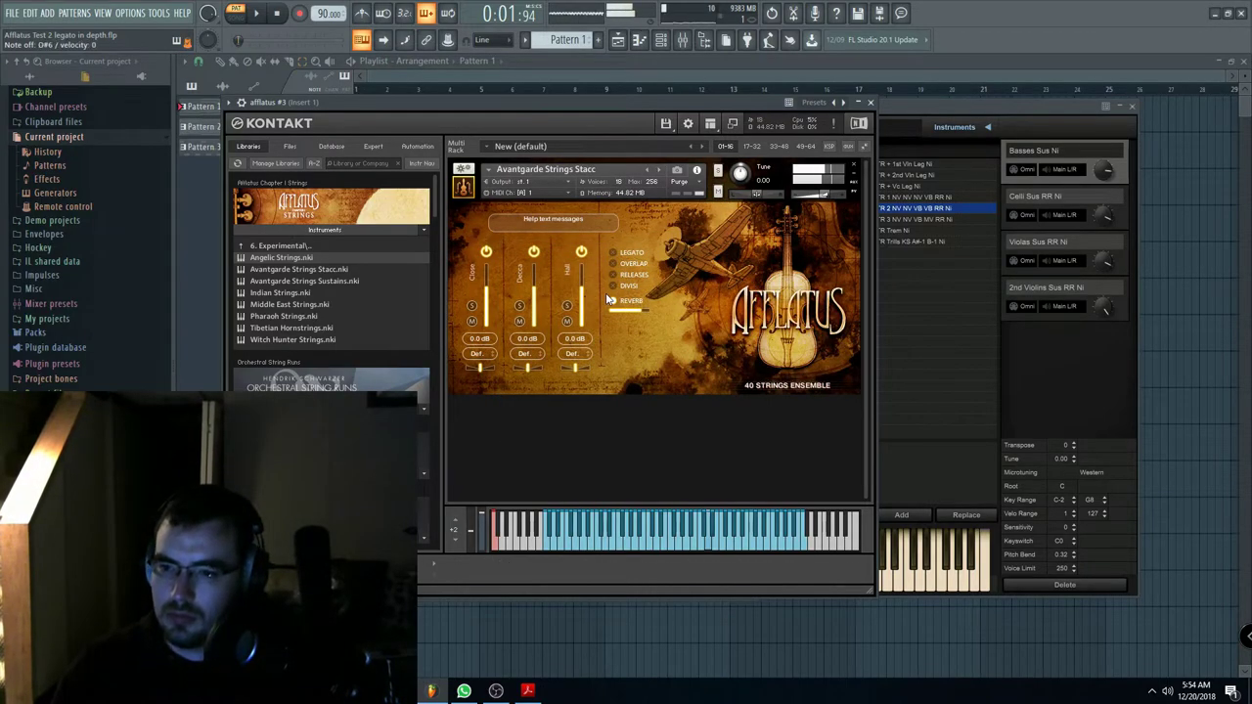
# Step: Switch to the Afflatus manual in Adobe Acrobat Reader and search it for "avant"
pyautogui.click(527, 691)
pyautogui.scroll(-5, 546, 477)
pyautogui.scroll(-15, 546, 478)
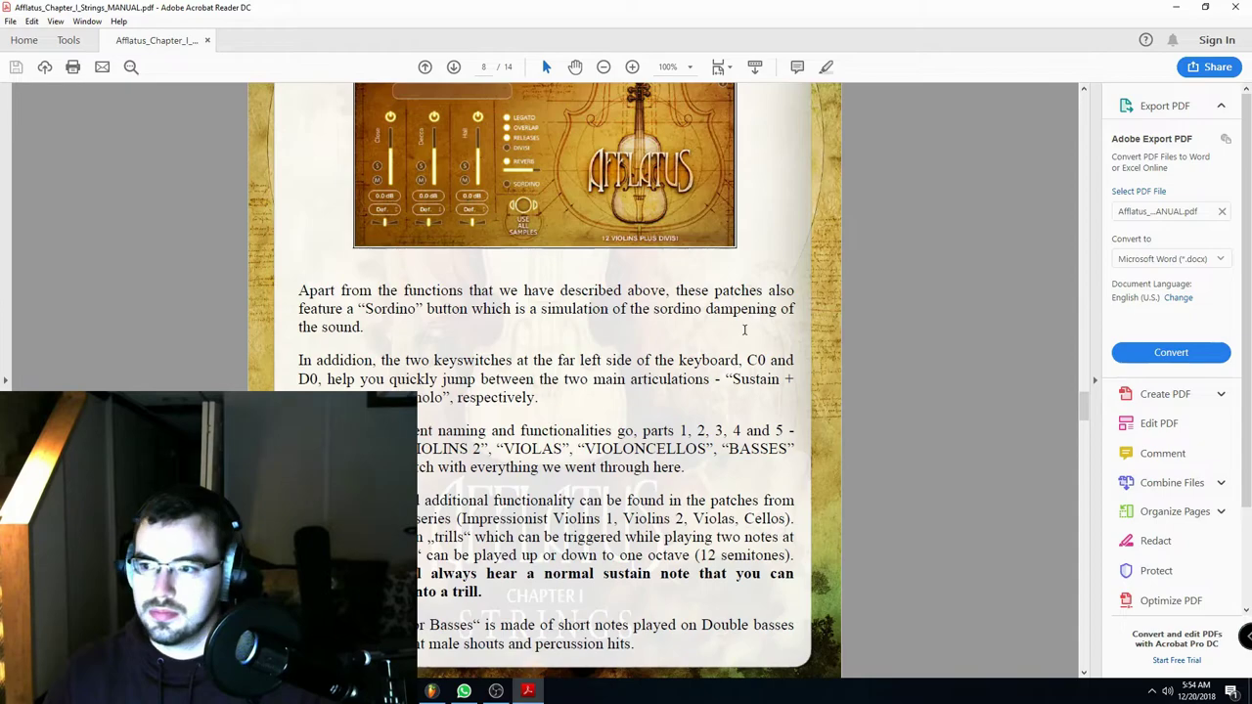
pyautogui.hotkey('ctrl', 'f')
pyautogui.write('avant')
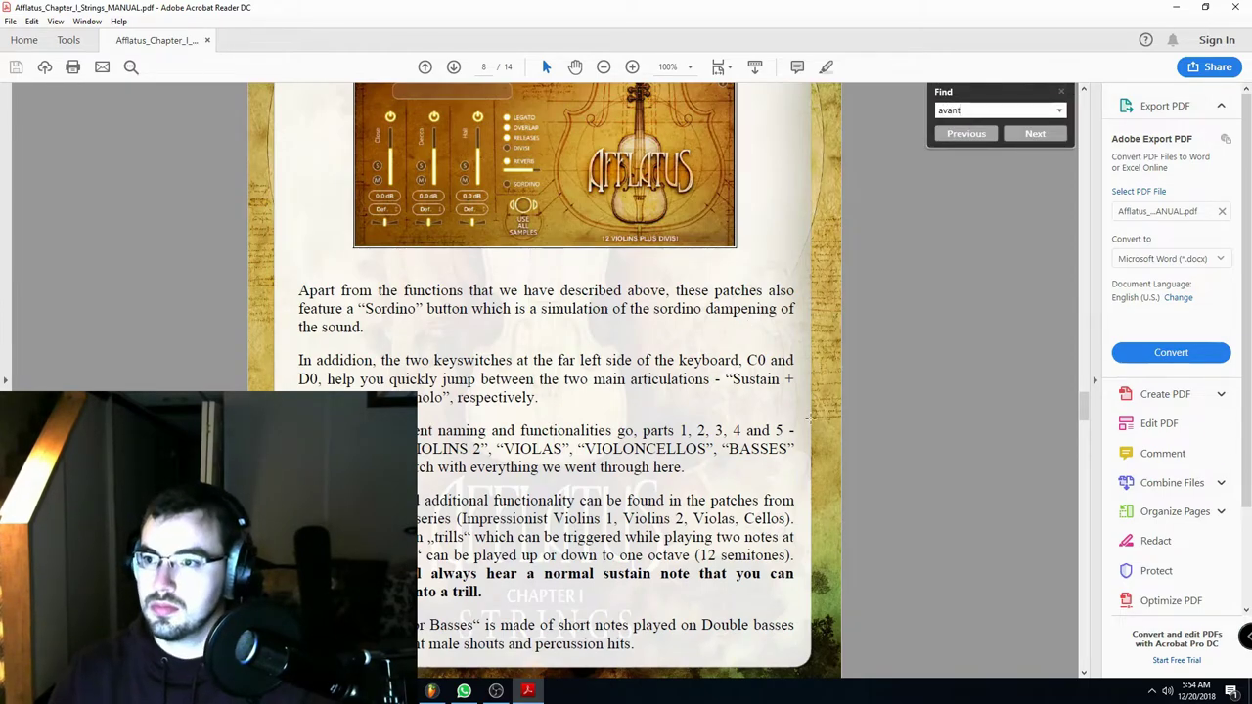
pyautogui.click(1035, 133)
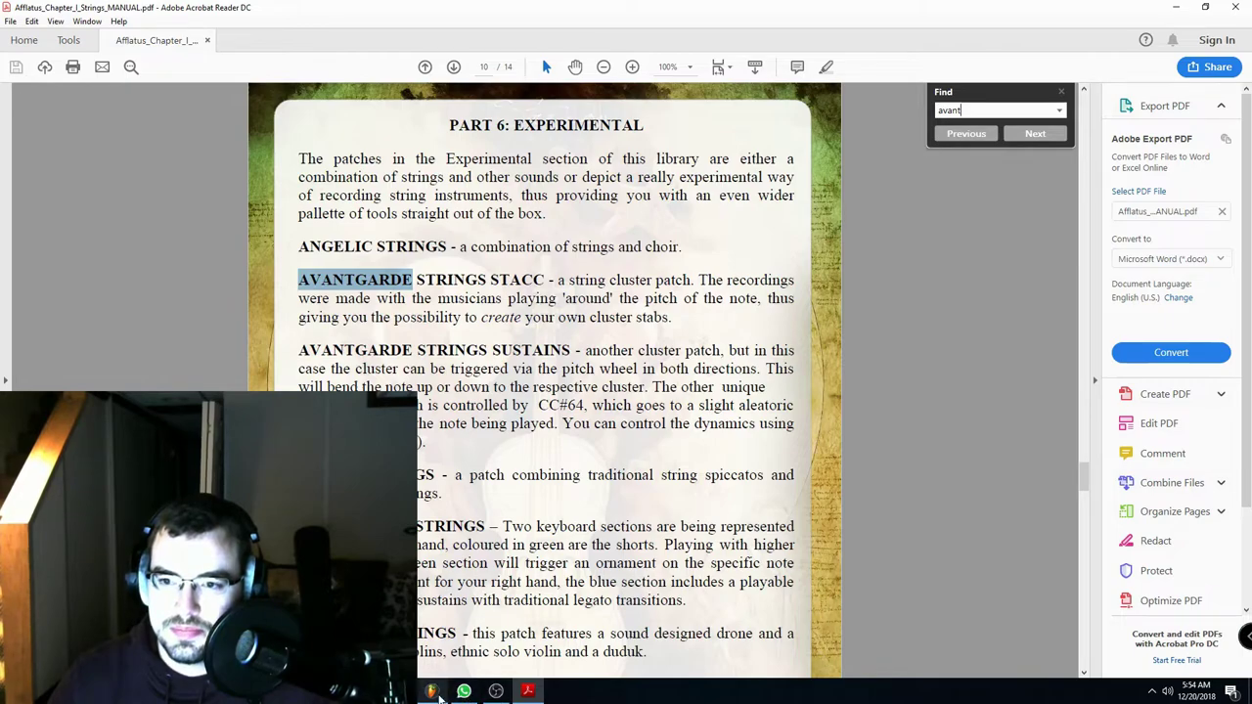
# Step: Switch back to FL Studio and load Avantgarde Strings Sustains and then Indian Strings for auditioning
pyautogui.moveTo(440, 694)
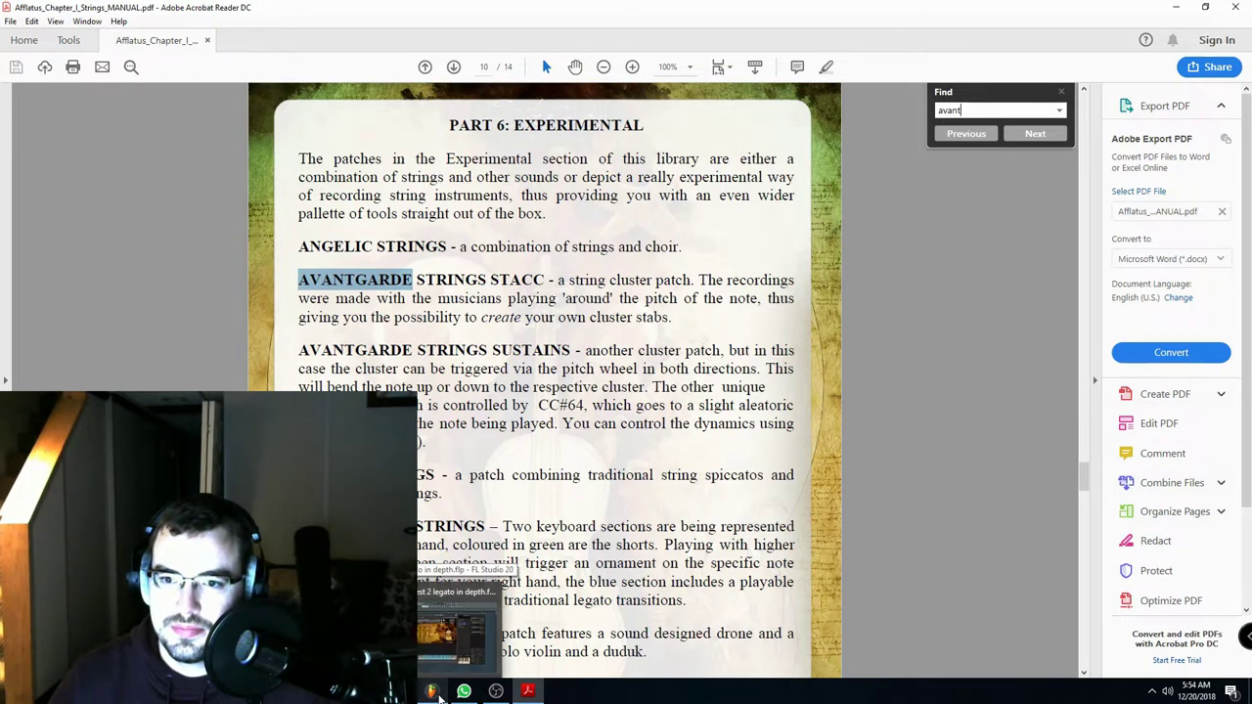
pyautogui.click(439, 695)
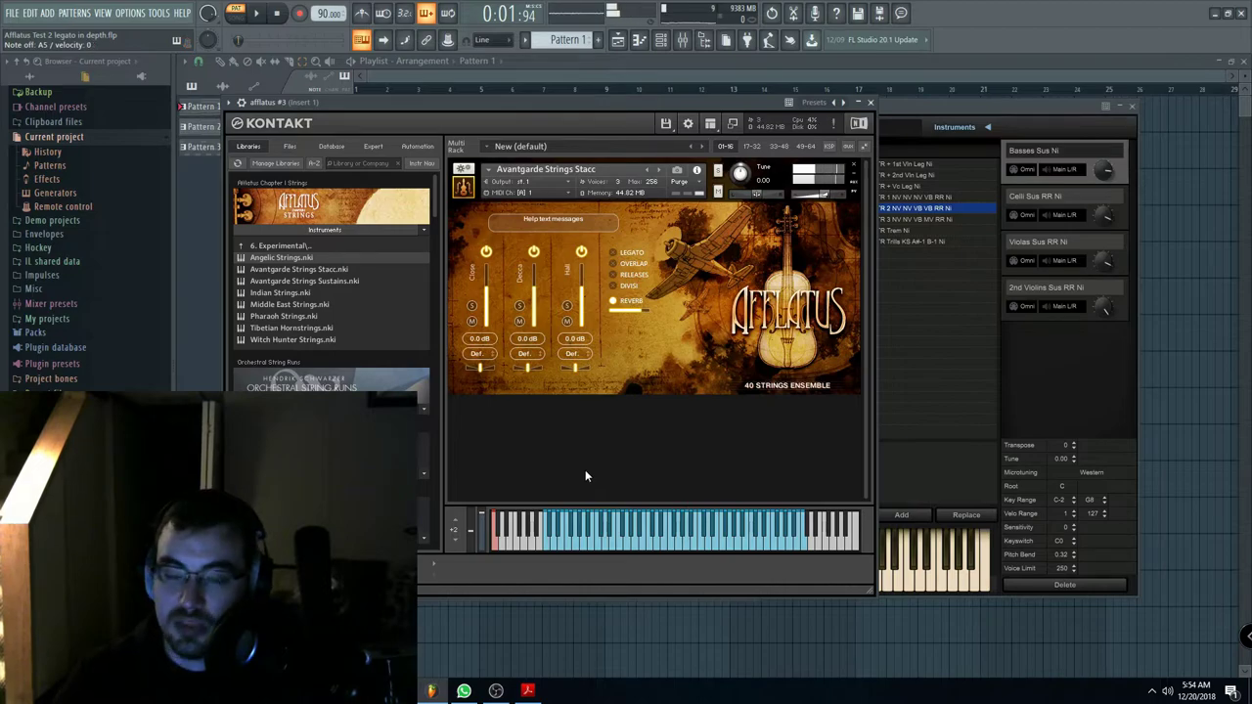
pyautogui.click(658, 169)
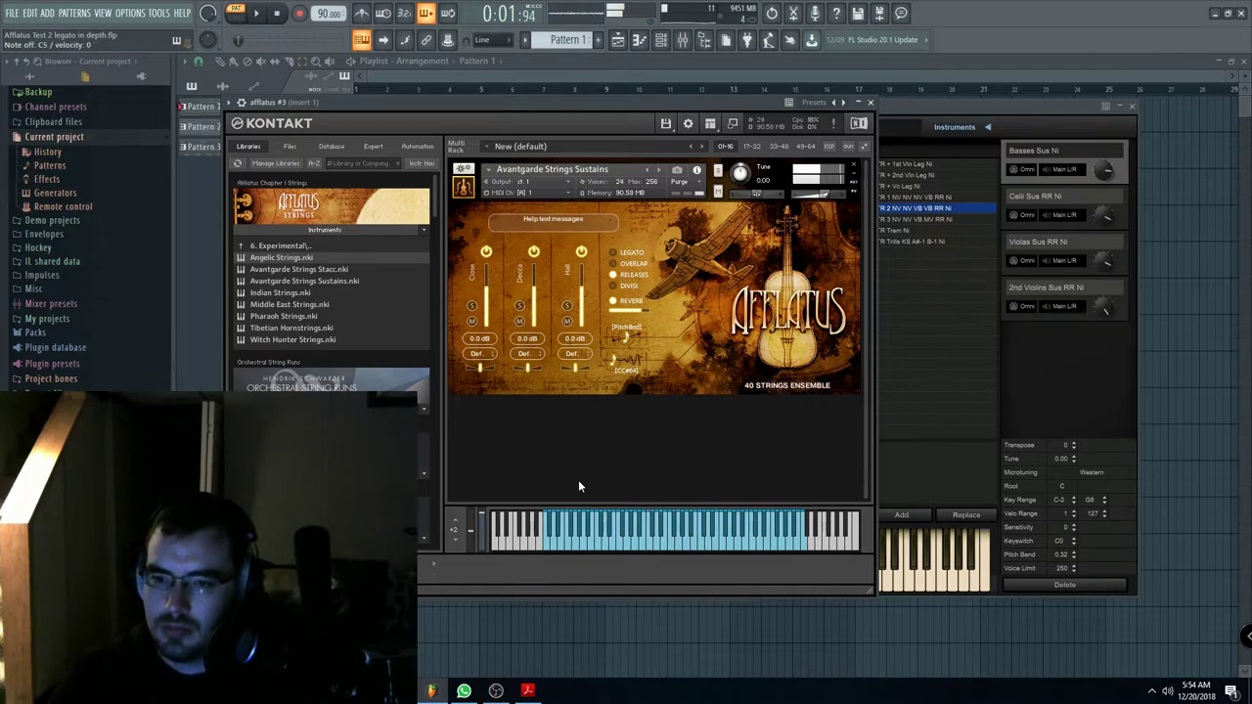
pyautogui.click(660, 173)
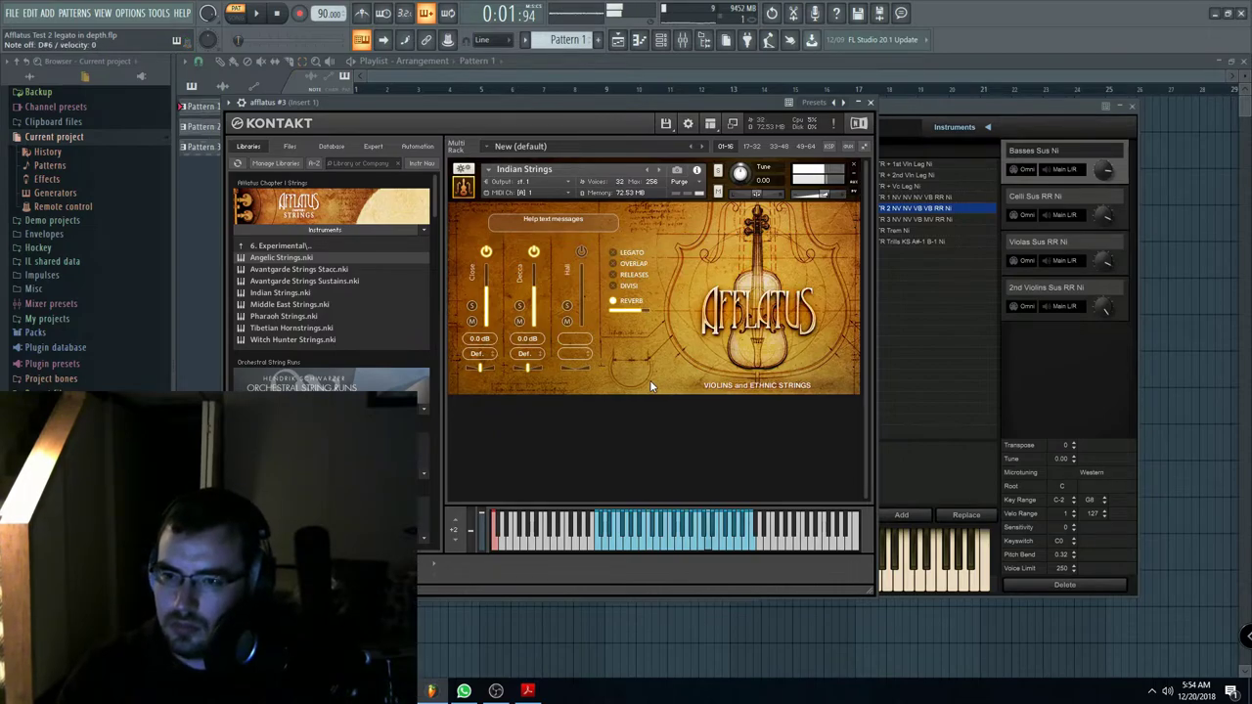
# Step: Switch to the Afflatus manual in Adobe Acrobat Reader and read the Indian Strings and Middle East Strings descriptions
pyautogui.click(527, 690)
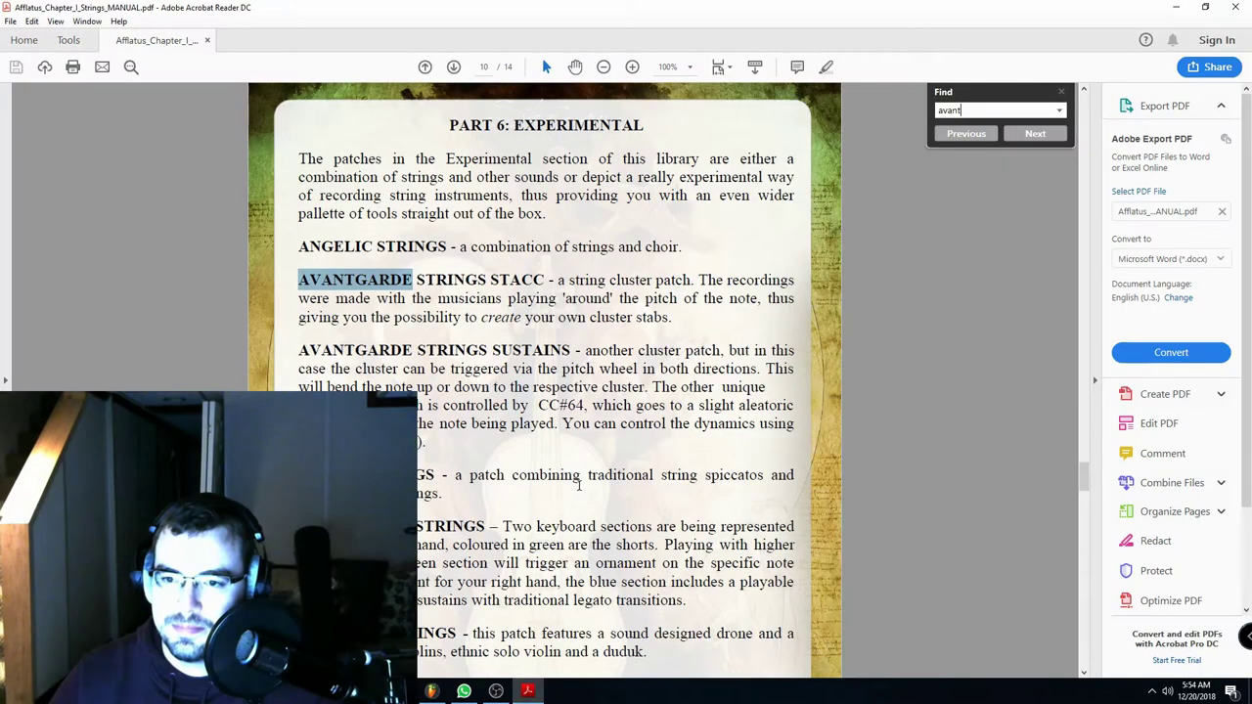
pyautogui.scroll(-1, 475, 377)
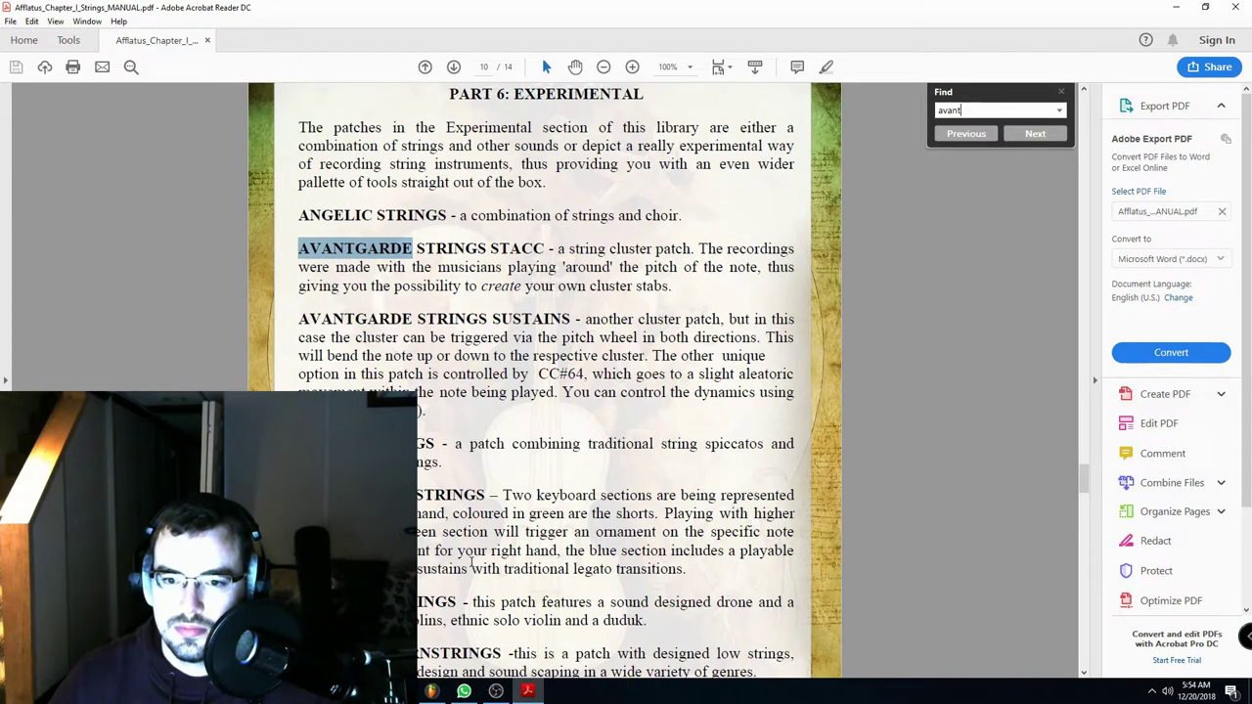
pyautogui.scroll(-5, 472, 562)
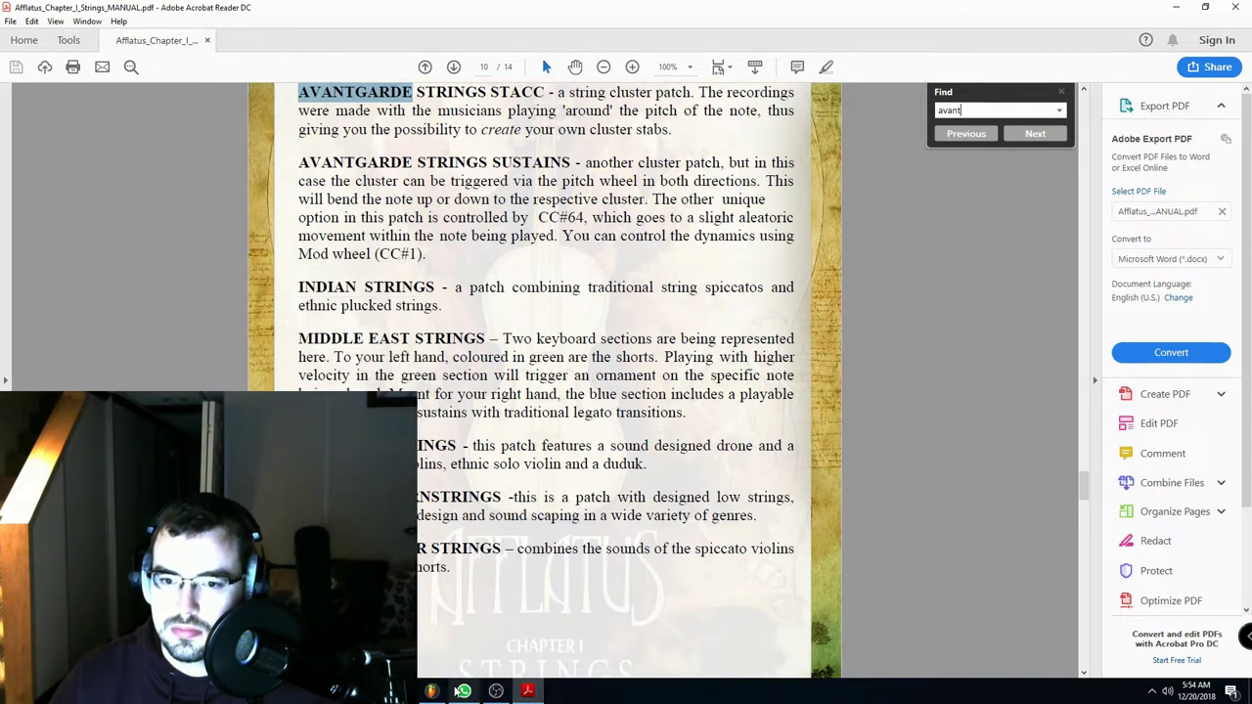
# Step: Switch back to FL Studio and load the Middle East Strings patch in Kontakt for auditioning
pyautogui.click(431, 690)
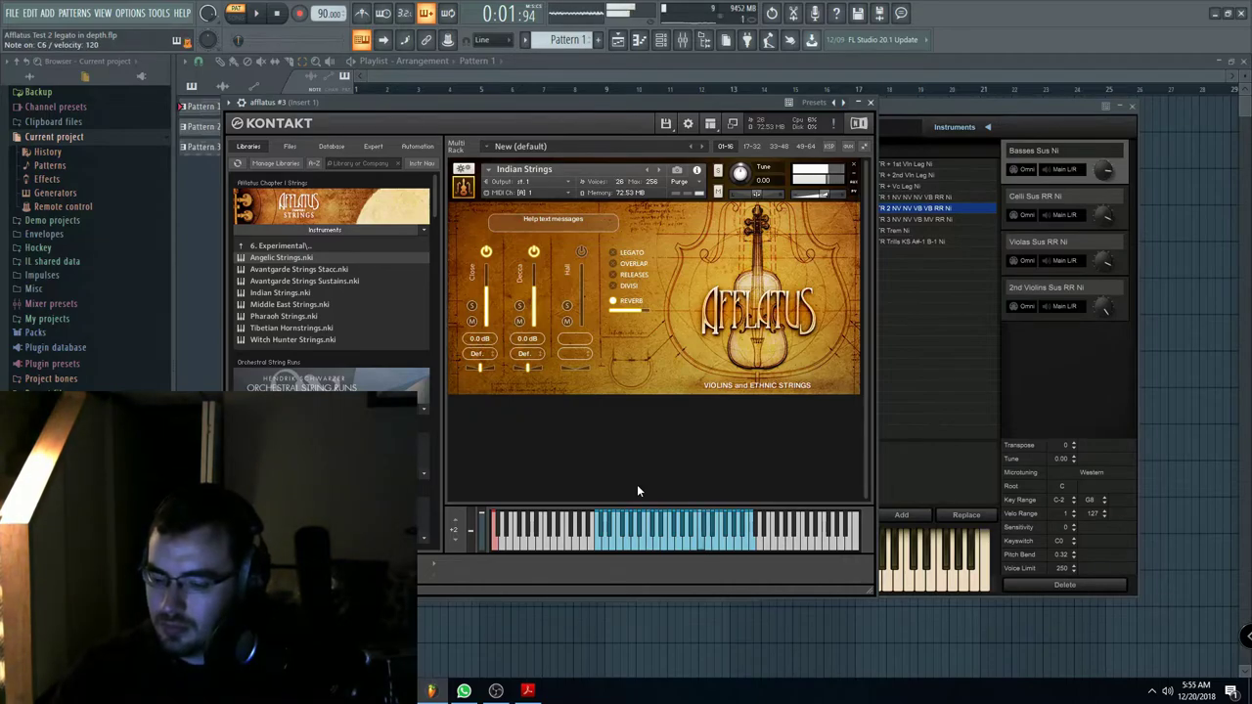
pyautogui.click(660, 170)
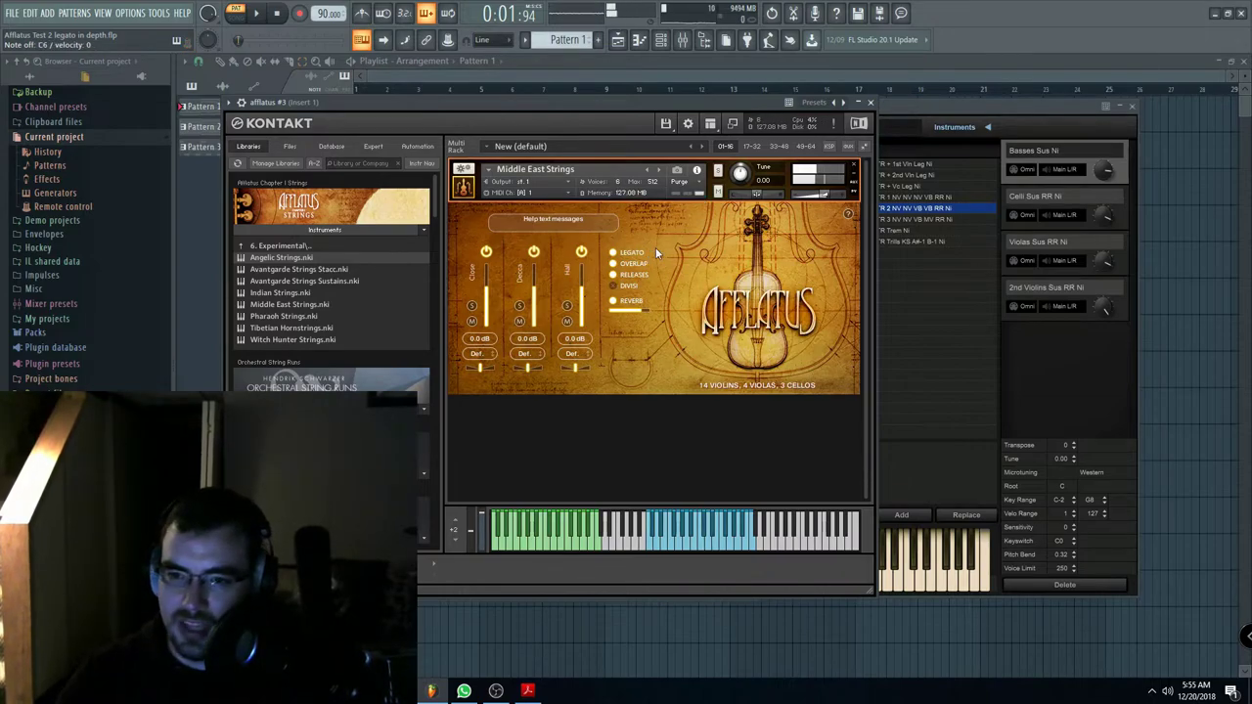
pyautogui.moveTo(573, 109); pyautogui.dragTo(587, 117)
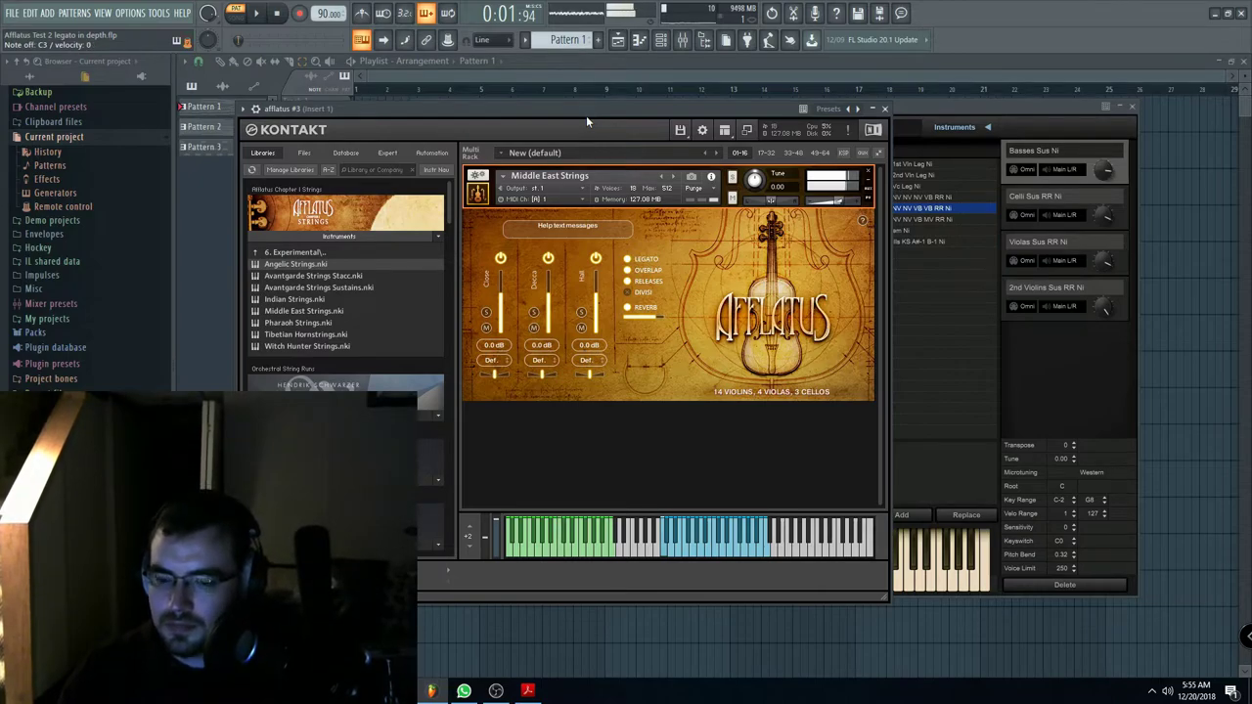
# Step: Load Pharaoh Strings for auditioning, followed by the Tibetian Hornstrings patch
pyautogui.click(673, 176)
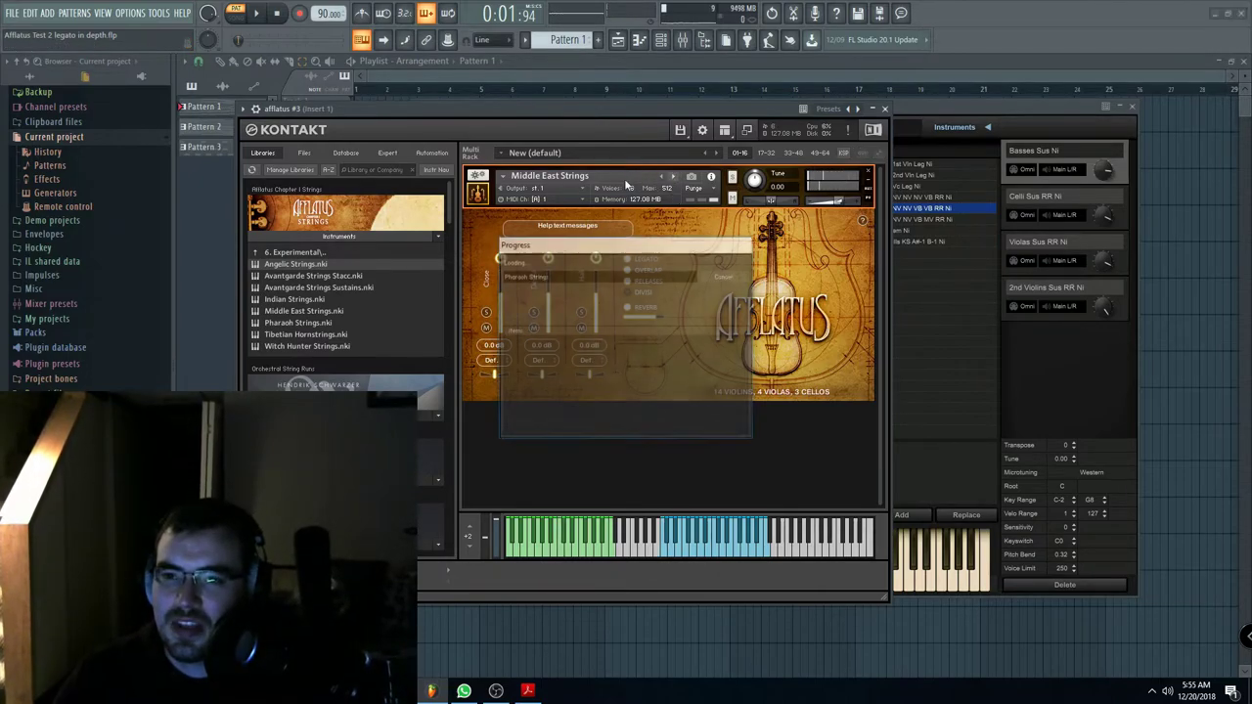
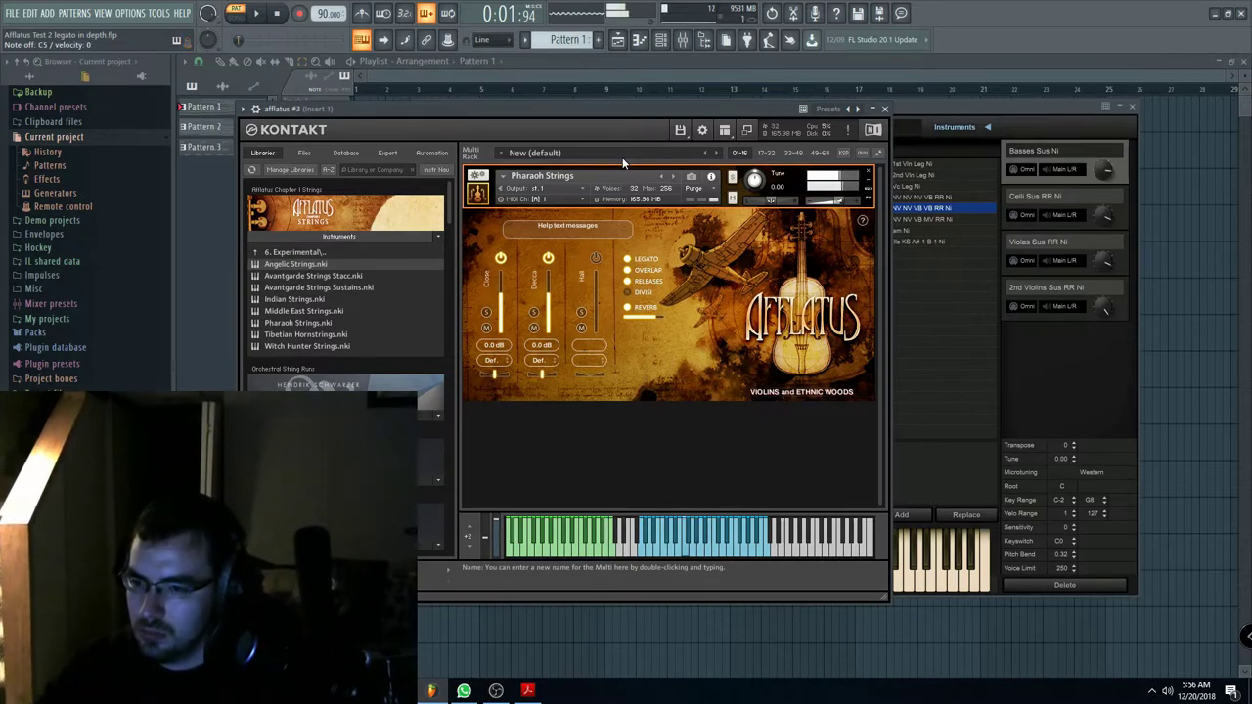
pyautogui.click(674, 175)
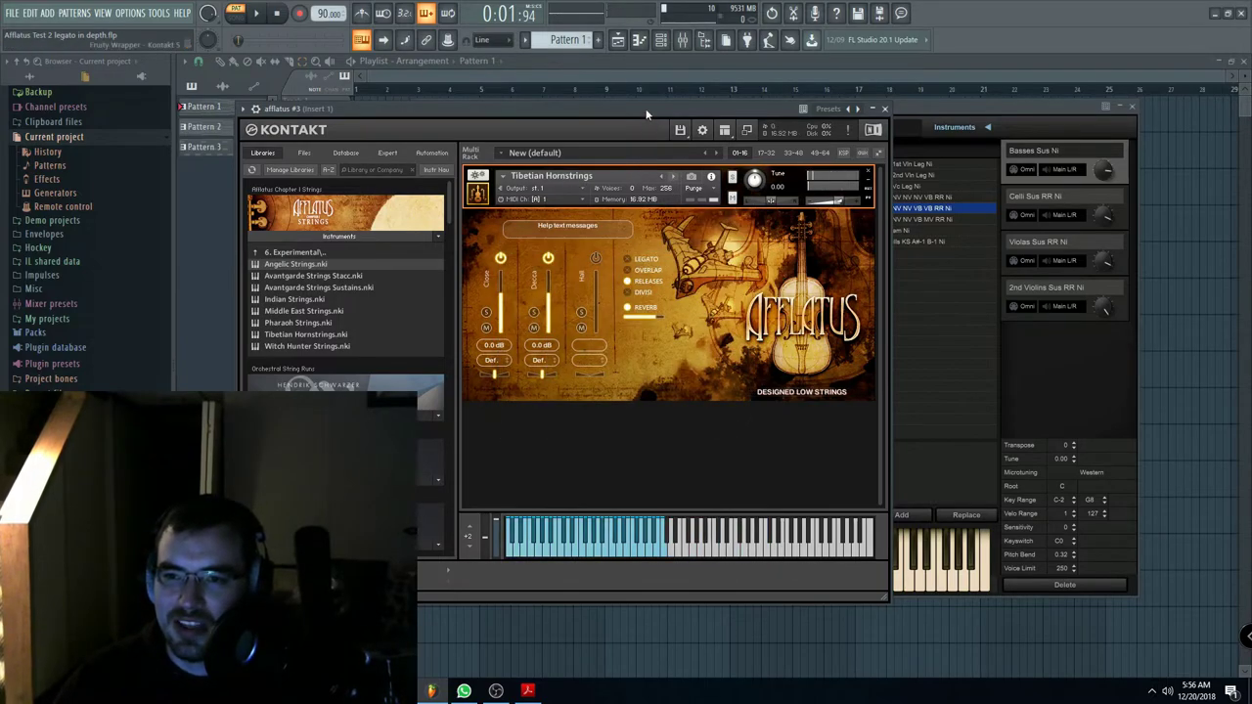
pyautogui.moveTo(645, 109); pyautogui.dragTo(617, 120)
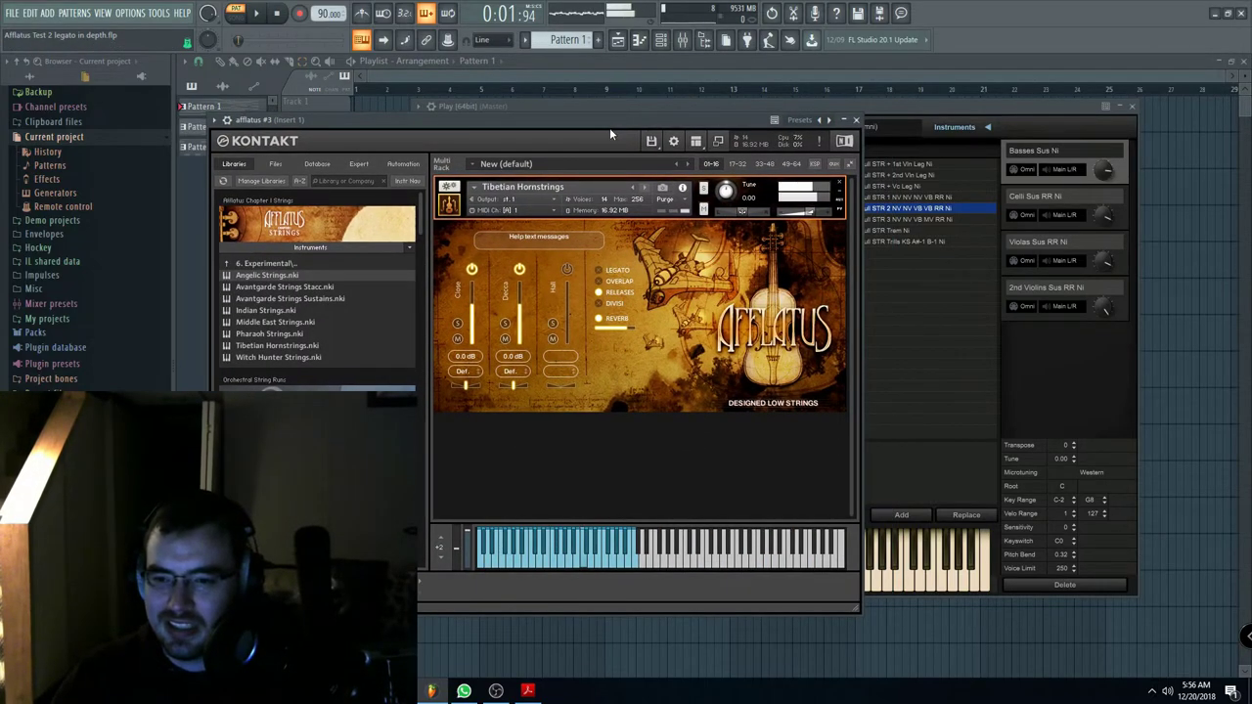
# Step: Read the Tibetian Hornstrings description in the Adobe Acrobat Reader manual and return to FL Studio
pyautogui.click(528, 691)
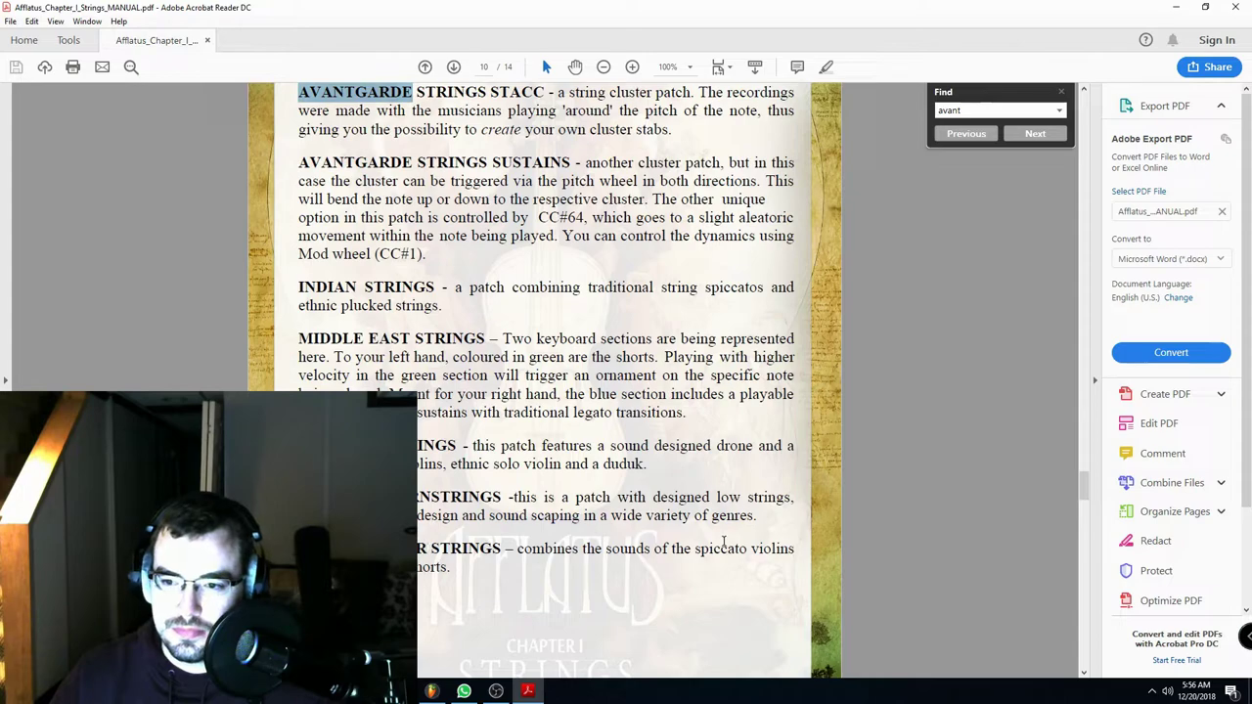
pyautogui.scroll(-1, 502, 559)
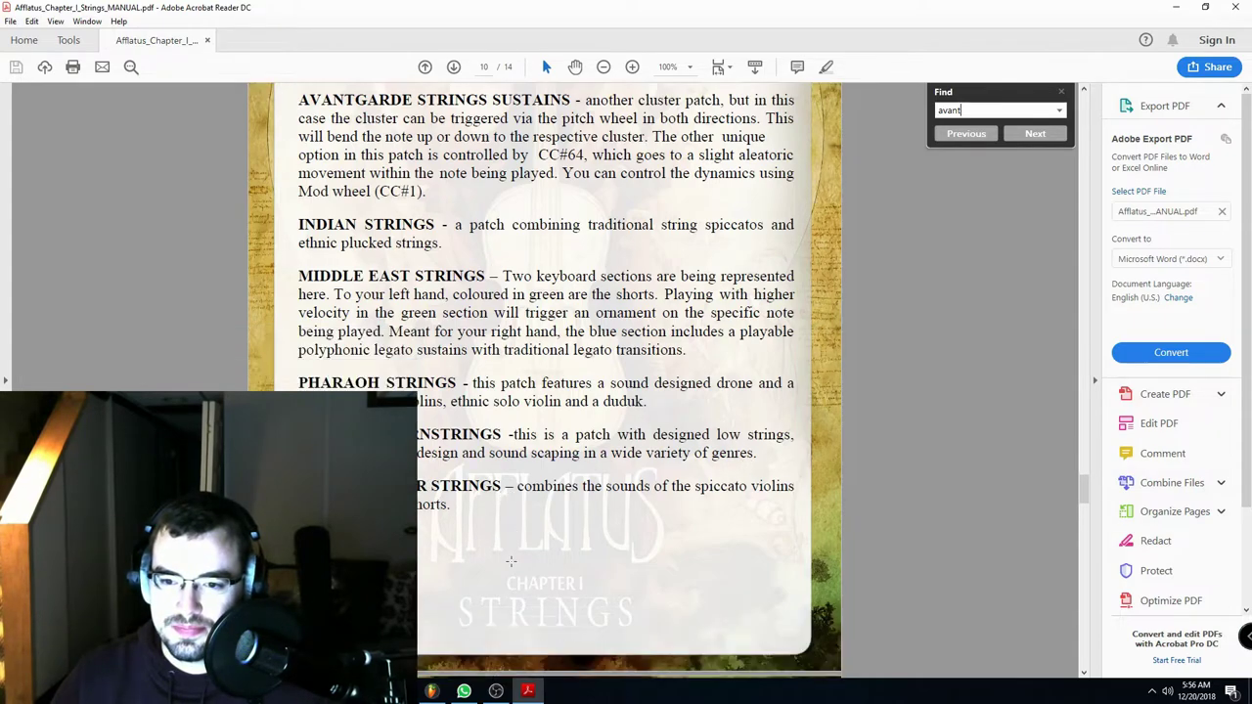
pyautogui.click(430, 693)
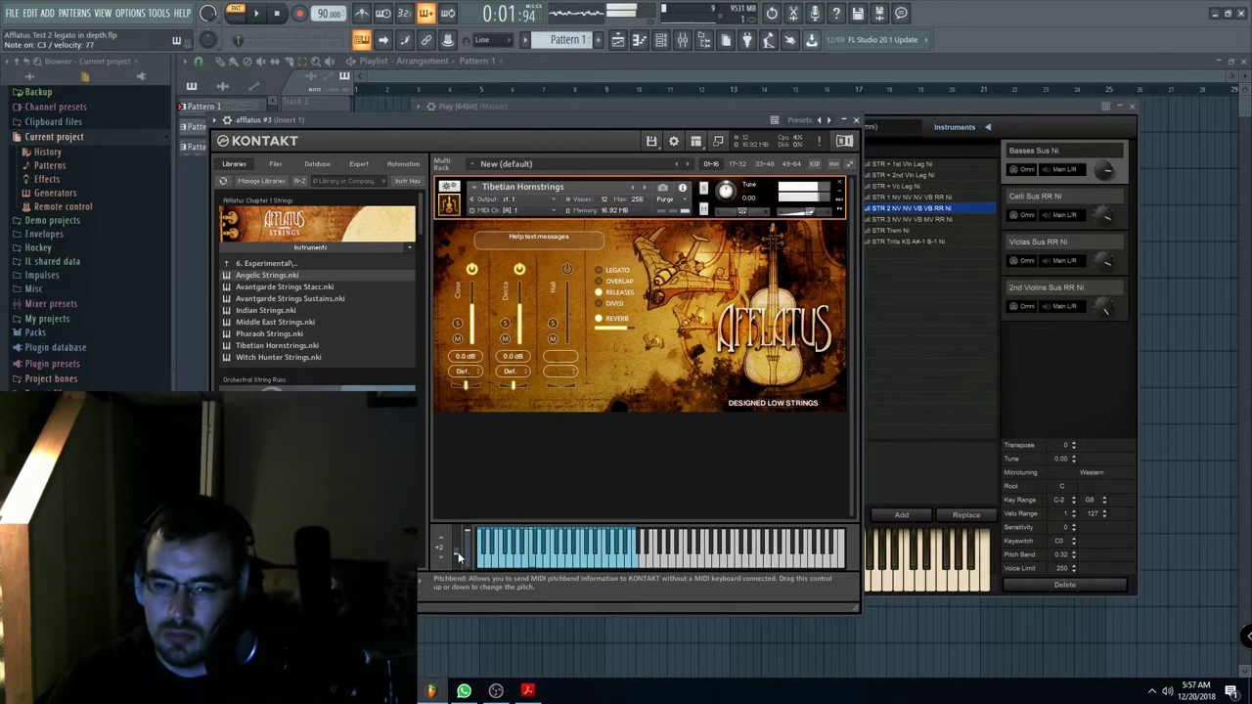
# Step: Stop the lingering sound and load the Witch Hunter Strings patch for auditioning
pyautogui.click(277, 14)
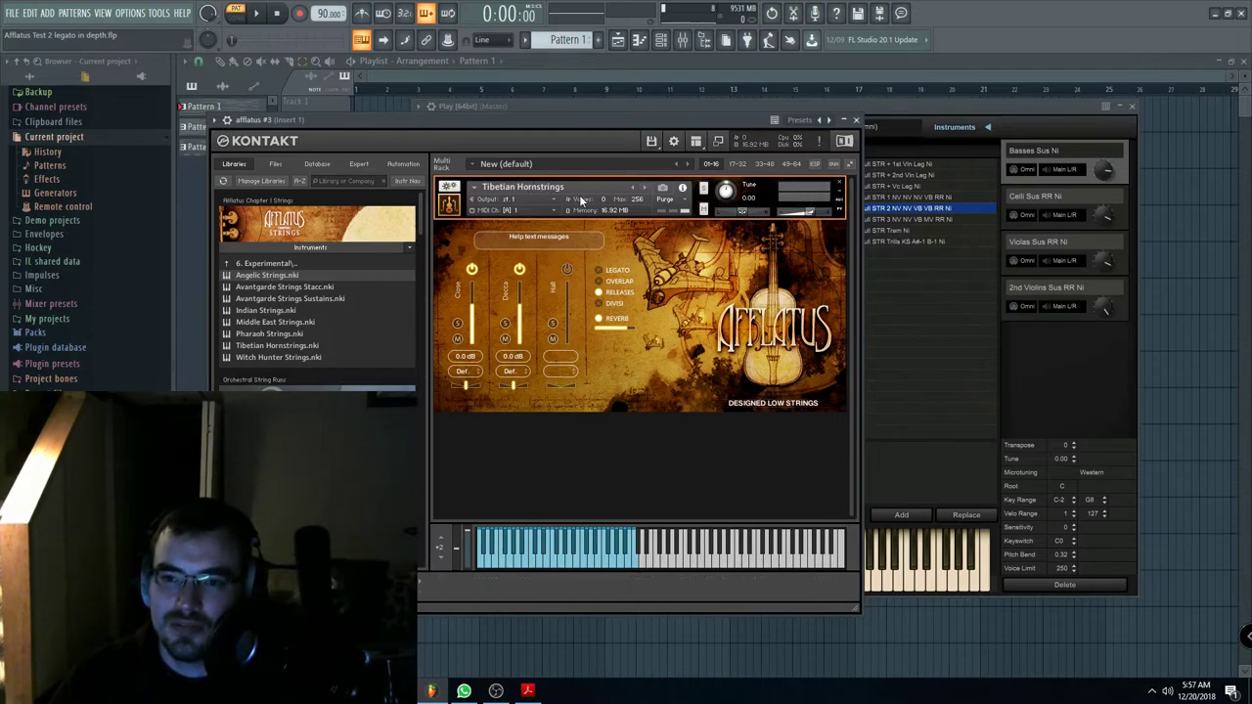
pyautogui.moveTo(605, 119)
pyautogui.mouseDown()
pyautogui.moveTo(634, 127)
pyautogui.moveTo(614, 121)
pyautogui.mouseUp()
pyautogui.click(659, 188)
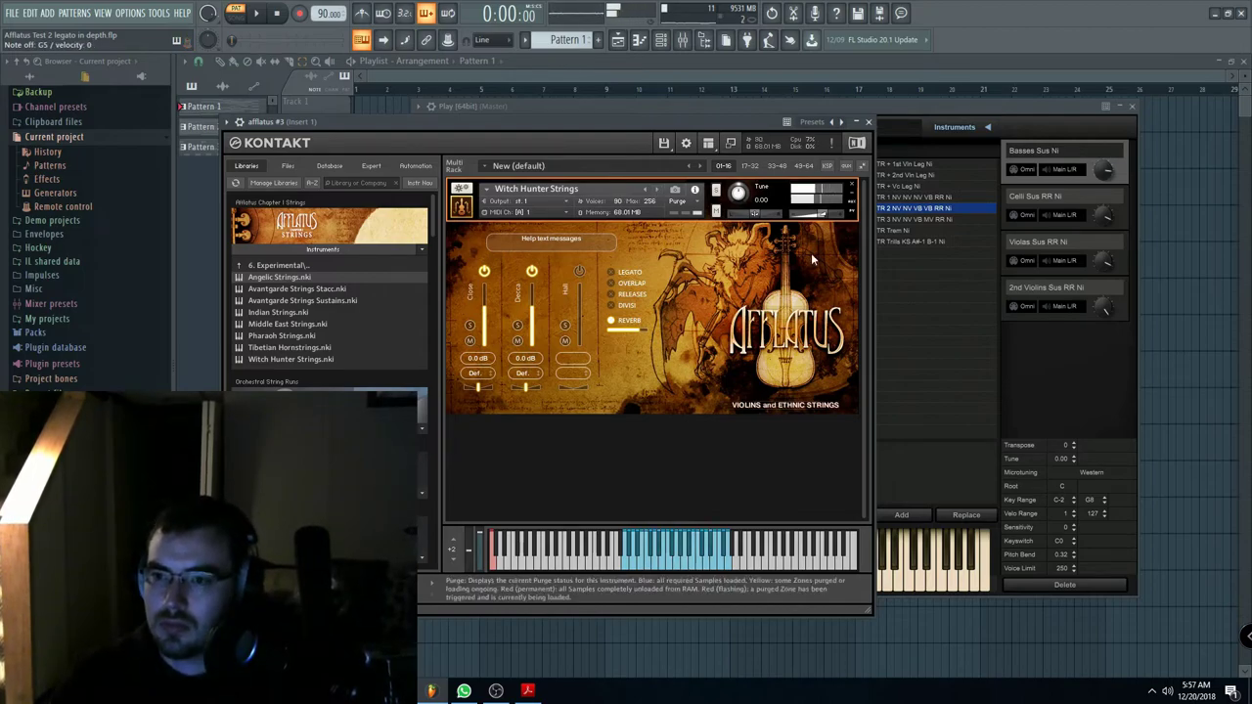
pyautogui.moveTo(659, 125); pyautogui.dragTo(600, 98)
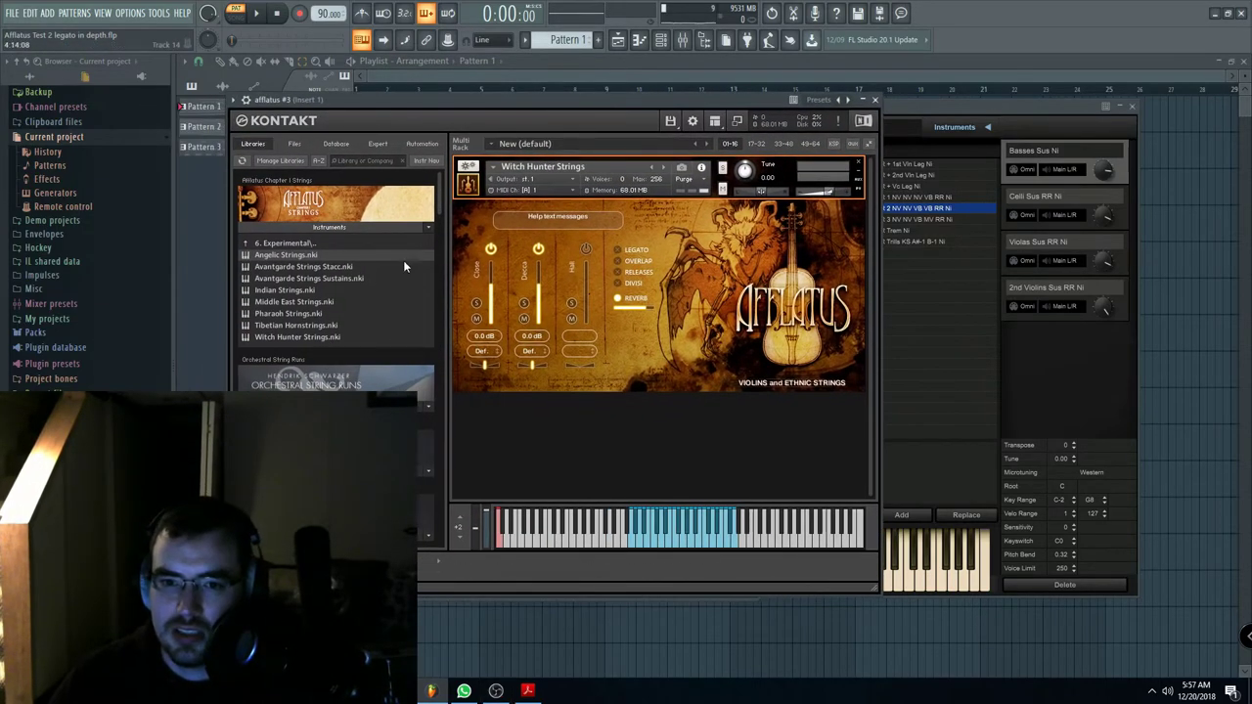
# Step: Remove Witch Hunter Strings from the rack, load the Pads instrument from the 7. Pads folder, and reposition the Kontakt window
pyautogui.click(860, 164)
pyautogui.click(284, 244)
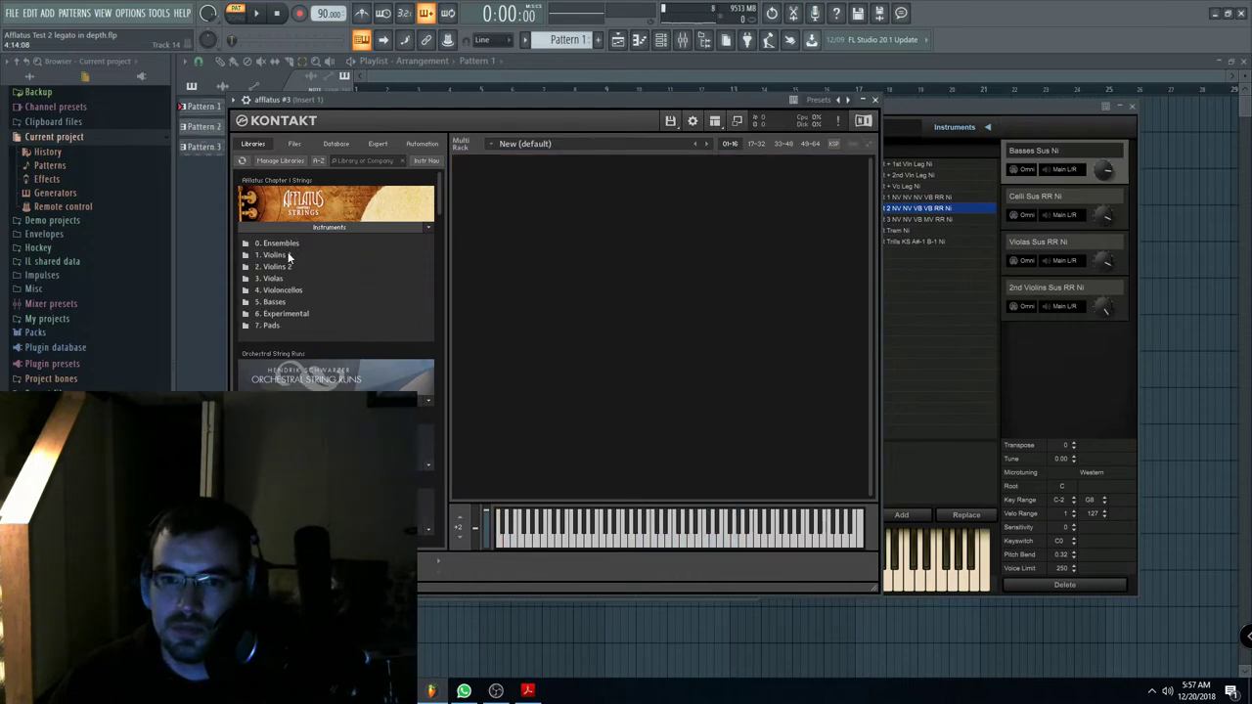
pyautogui.click(278, 325)
pyautogui.doubleClick(269, 256)
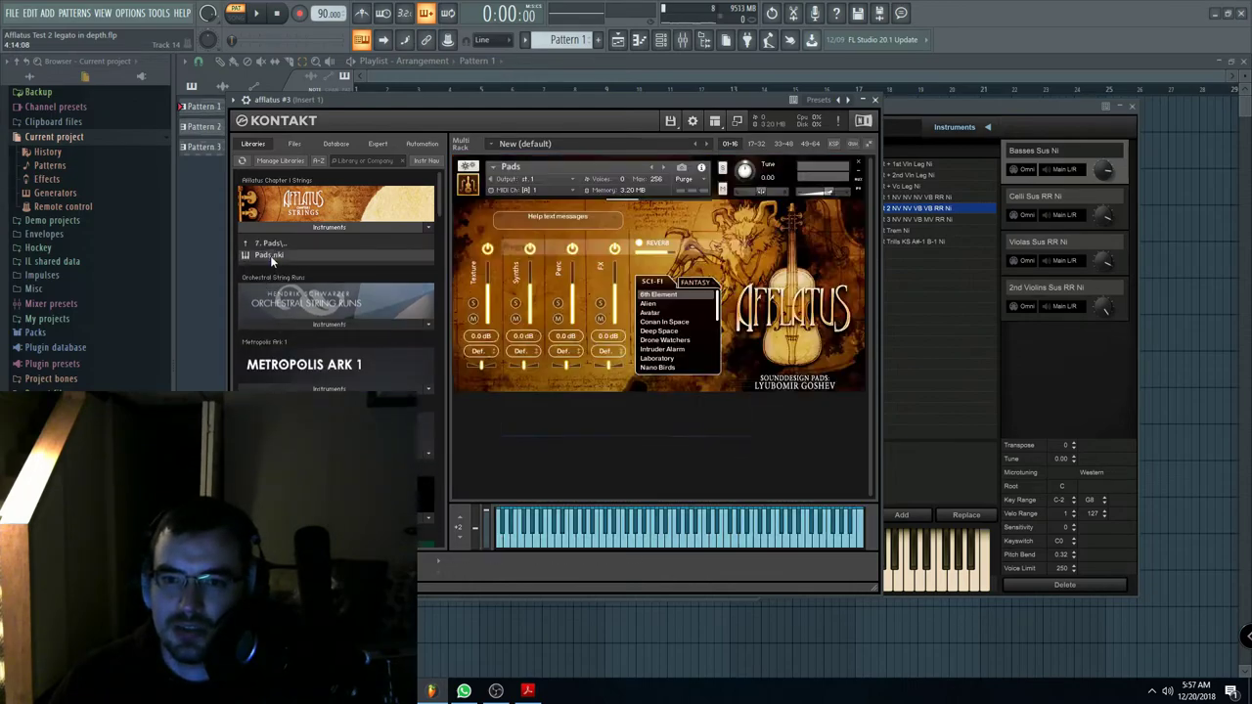
pyautogui.moveTo(676, 104); pyautogui.dragTo(658, 107)
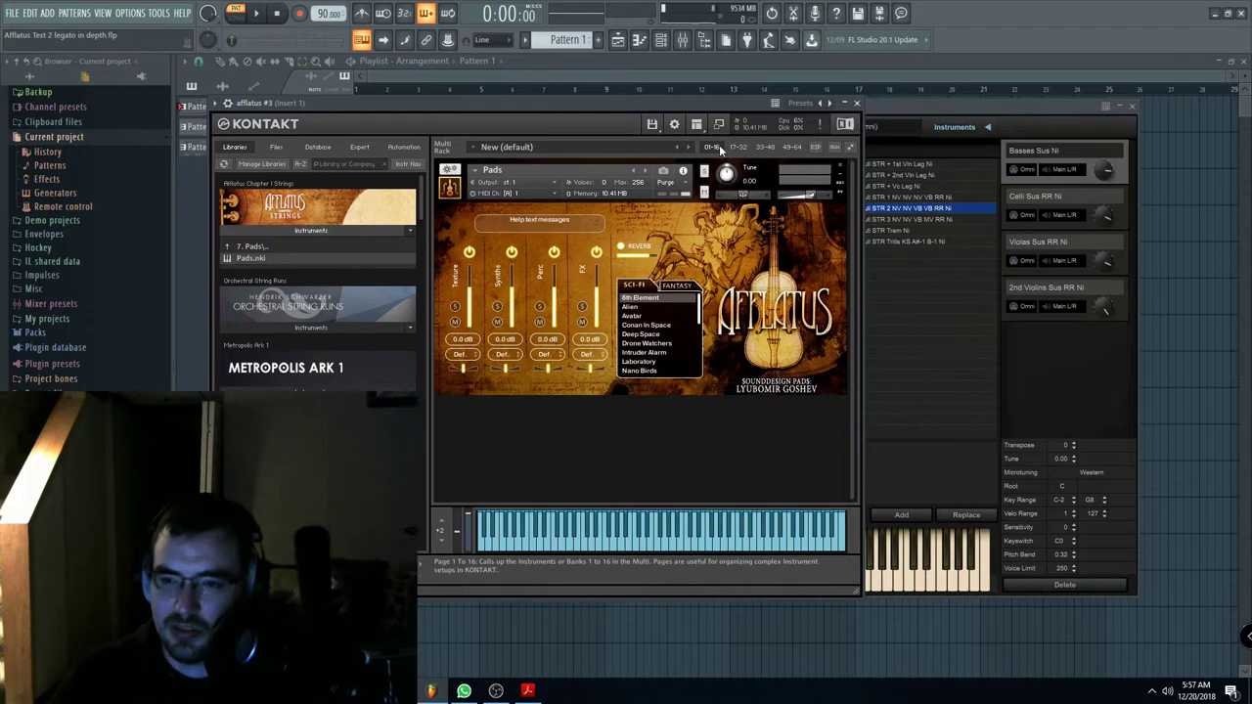
pyautogui.moveTo(561, 101); pyautogui.dragTo(564, 110)
pyautogui.moveTo(702, 317)
pyautogui.mouseDown()
pyautogui.moveTo(702, 389)
pyautogui.moveTo(705, 311)
pyautogui.mouseUp()
pyautogui.moveTo(493, 117); pyautogui.dragTo(457, 102)
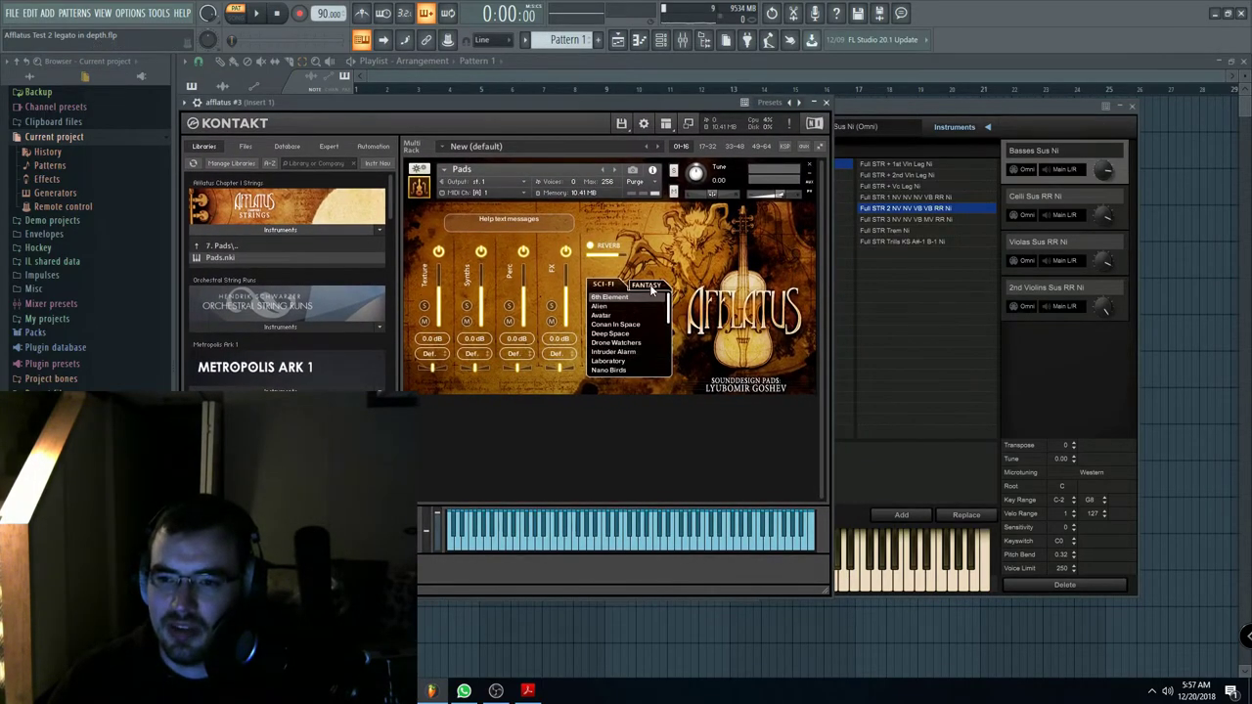
# Step: Switch the Texture layer of the Pads instrument off and back on
pyautogui.click(615, 305)
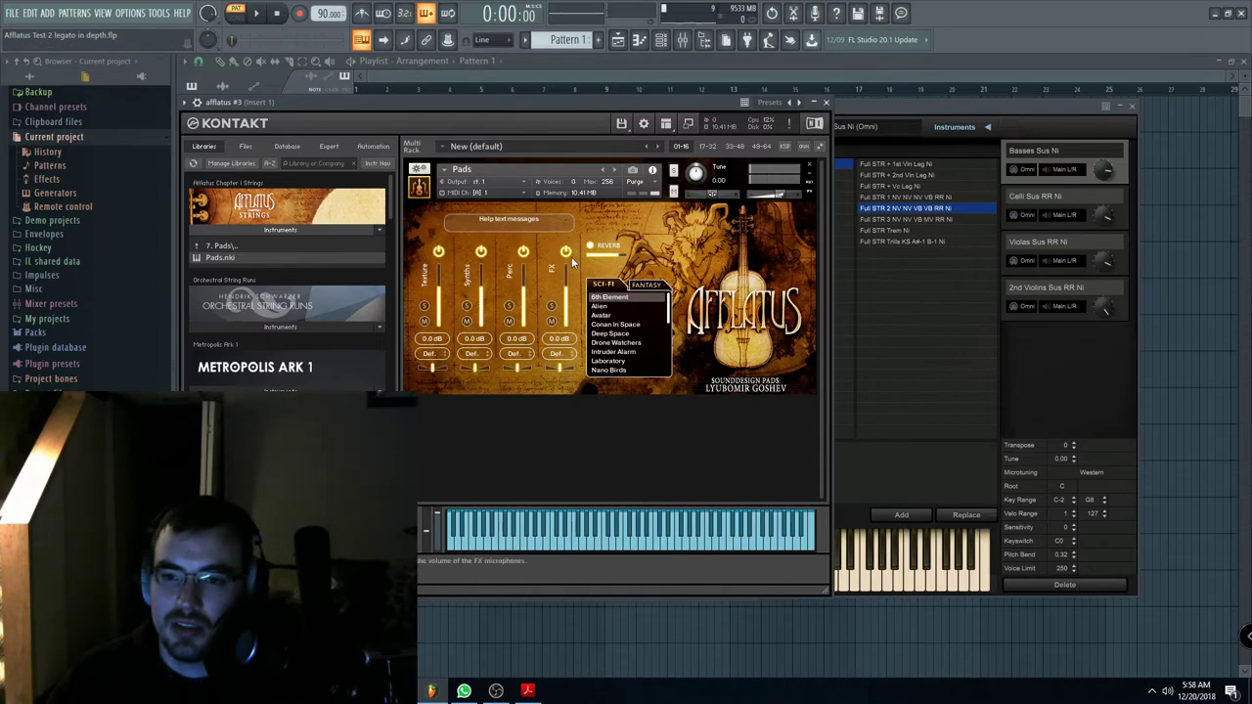
pyautogui.click(439, 253)
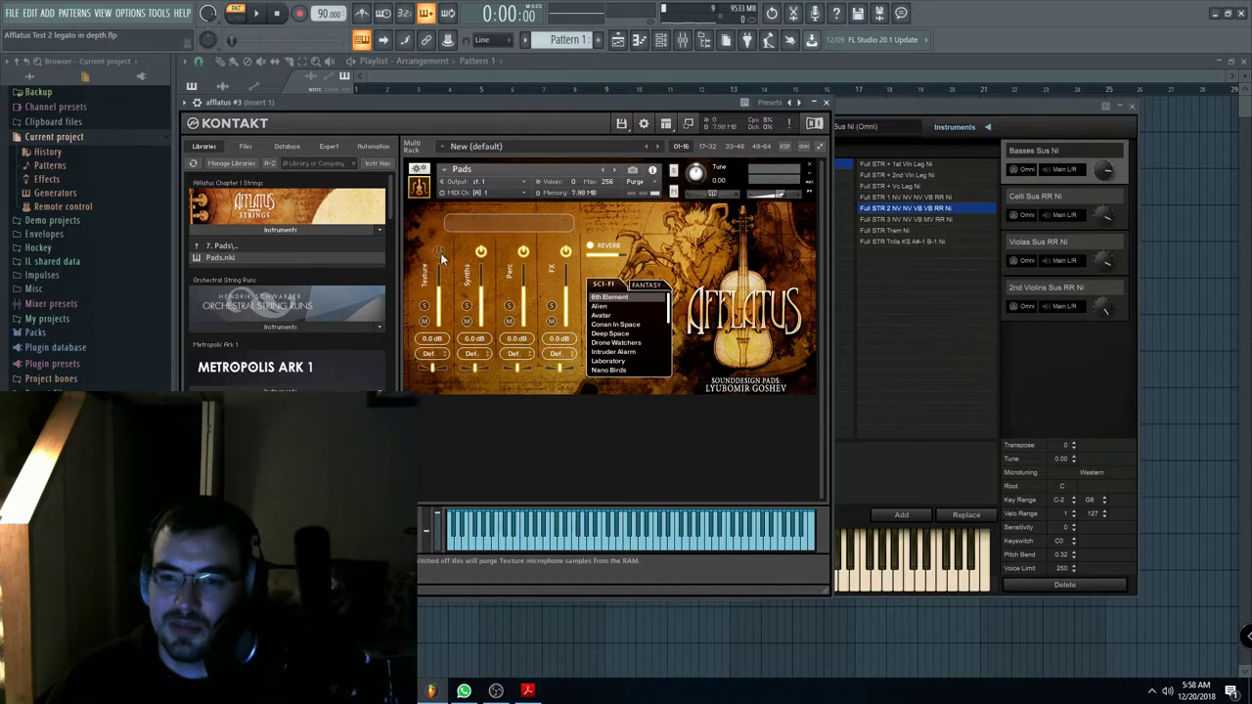
pyautogui.click(439, 252)
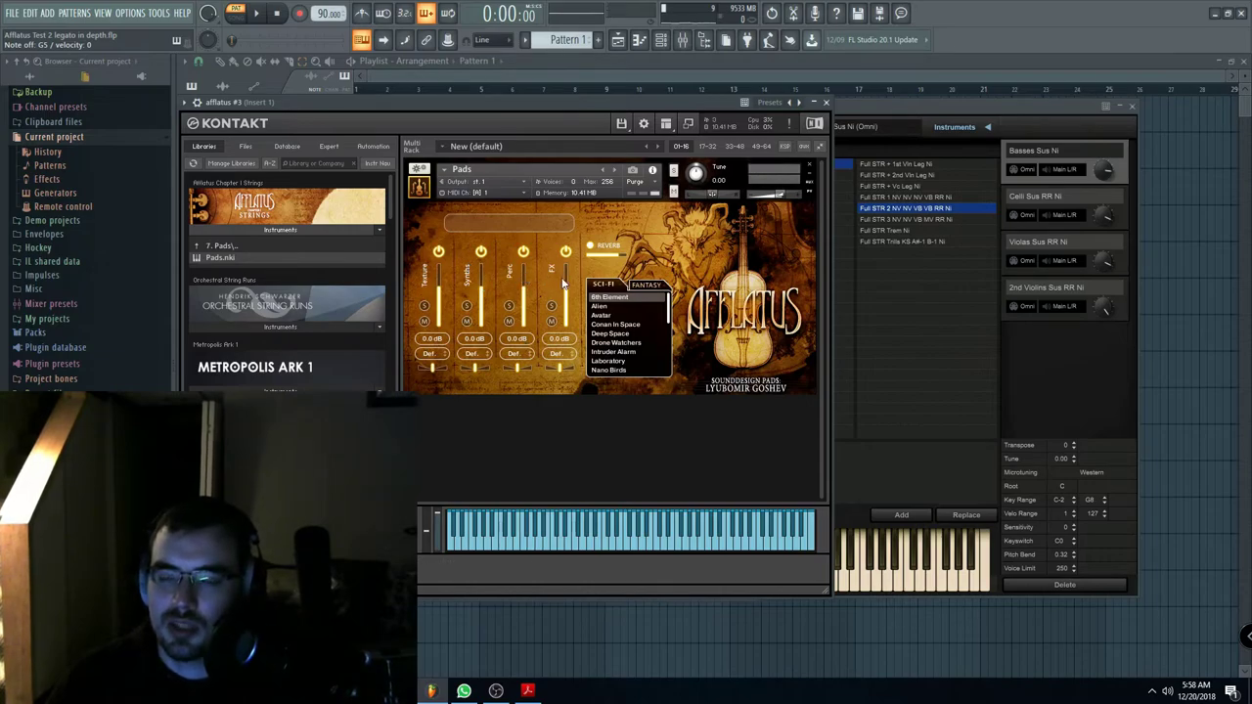
# Step: Switch off the FX, Perc and Synths layers of the 6th Element pad to audition Texture alone
pyautogui.click(565, 251)
pyautogui.click(524, 251)
pyautogui.click(482, 251)
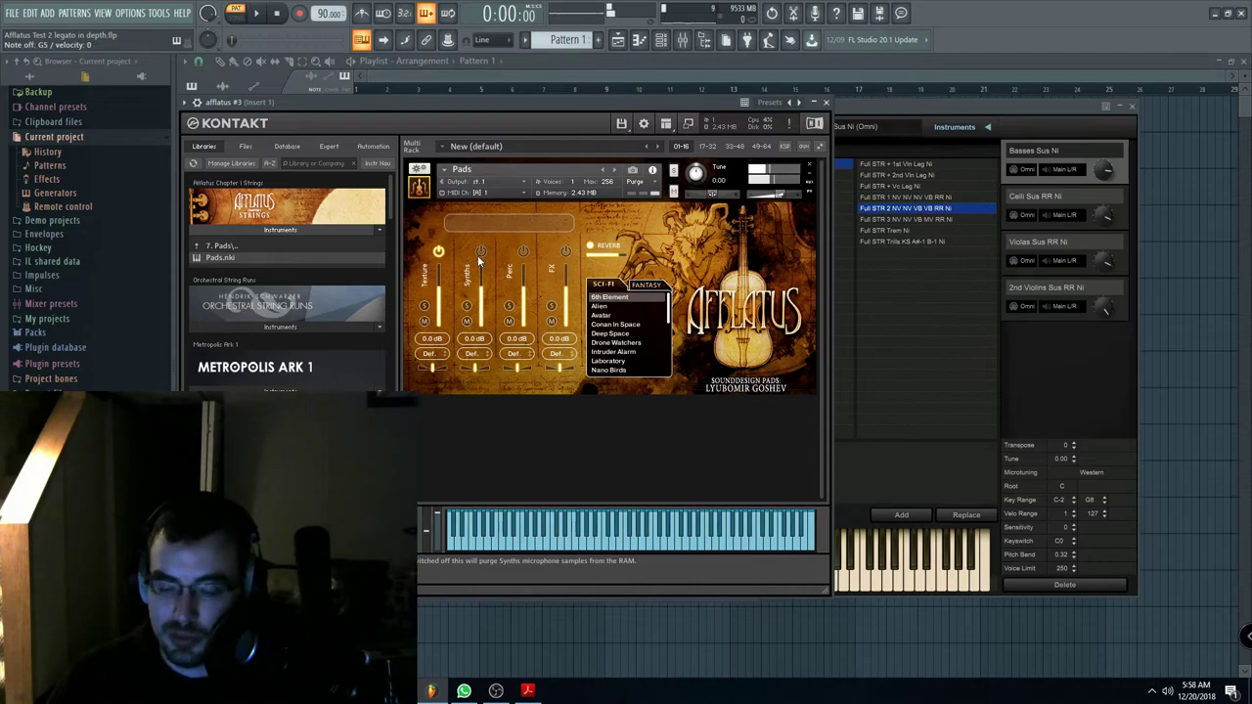
# Step: Switch the Synths, Perc and FX layers back on one at a time while auditioning, and stop the sound
pyautogui.moveTo(560, 105)
pyautogui.mouseDown()
pyautogui.moveTo(635, 120)
pyautogui.moveTo(651, 106)
pyautogui.moveTo(566, 102)
pyautogui.mouseUp()
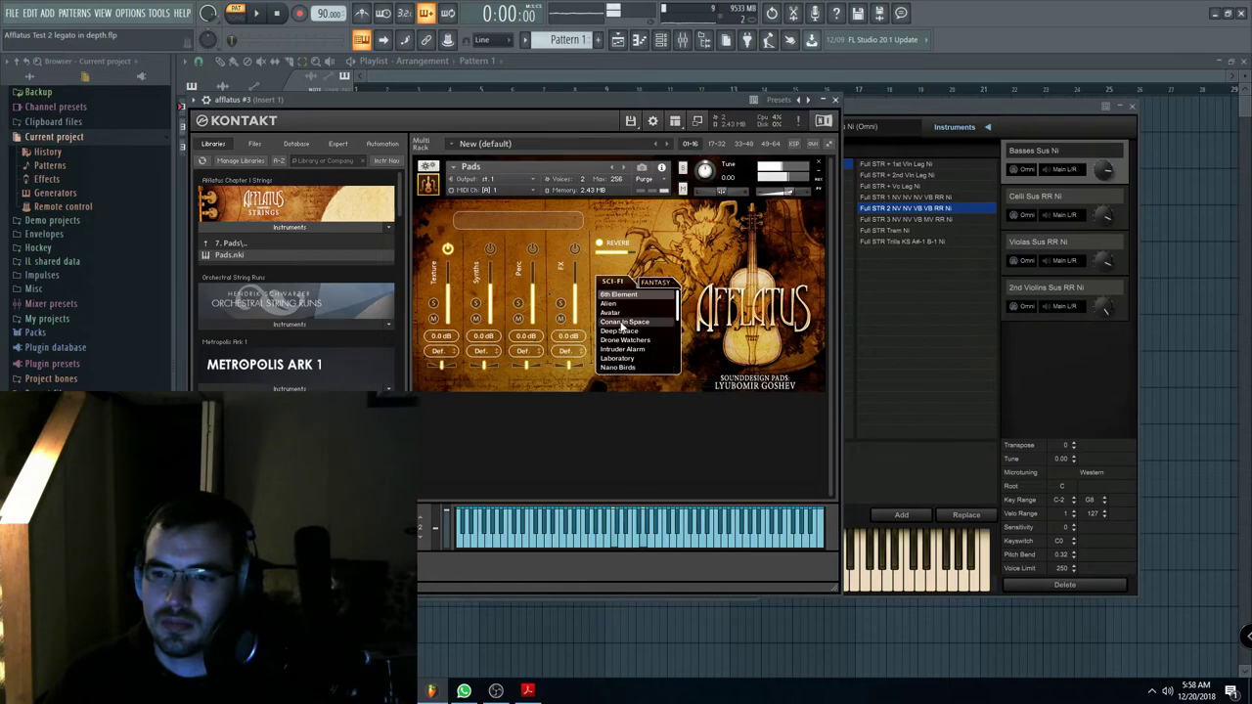
pyautogui.click(490, 248)
pyautogui.click(533, 248)
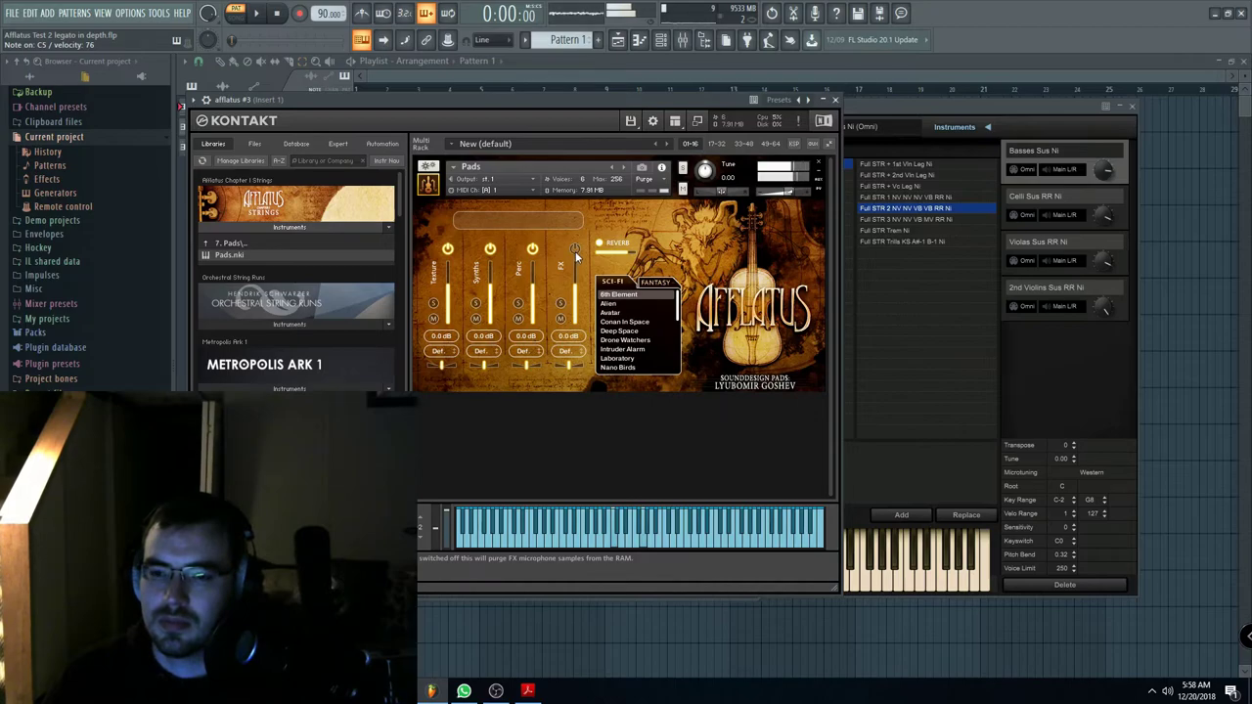
pyautogui.click(576, 249)
pyautogui.click(277, 16)
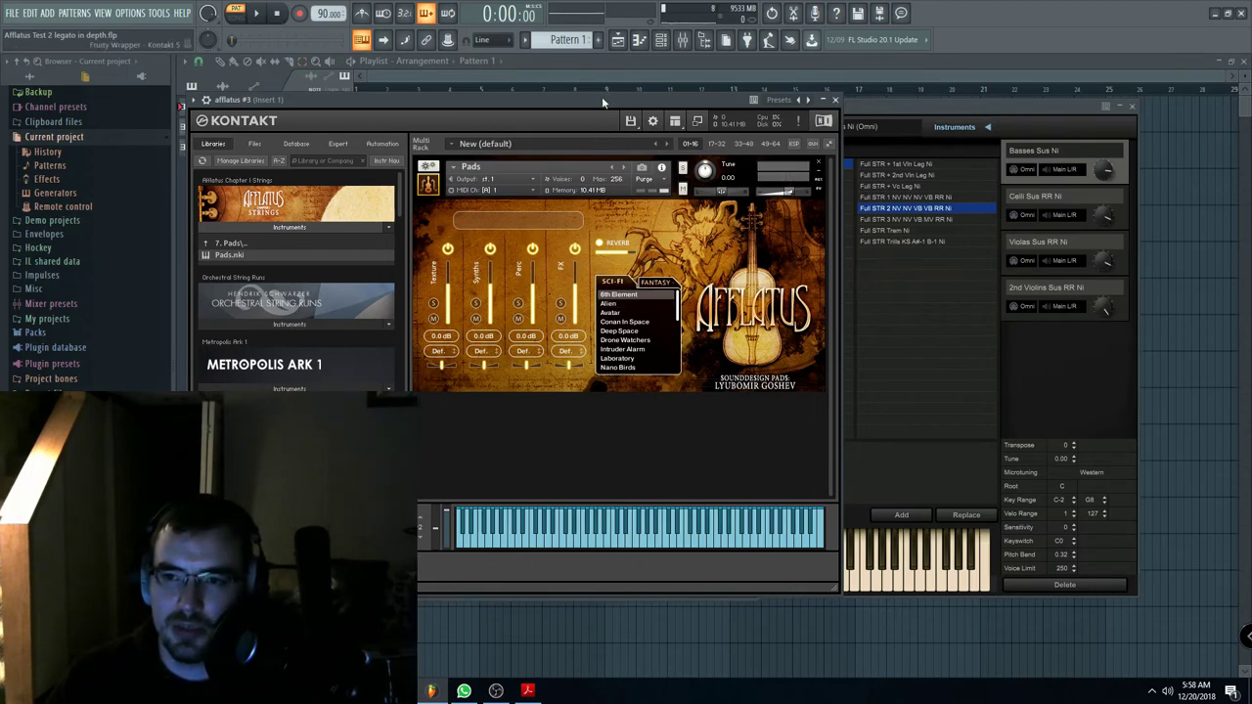
# Step: Audition the Sci-Fi pad presets Alien, Avatar, Conan In Space and Deep Space in turn
pyautogui.moveTo(601, 96); pyautogui.dragTo(614, 95)
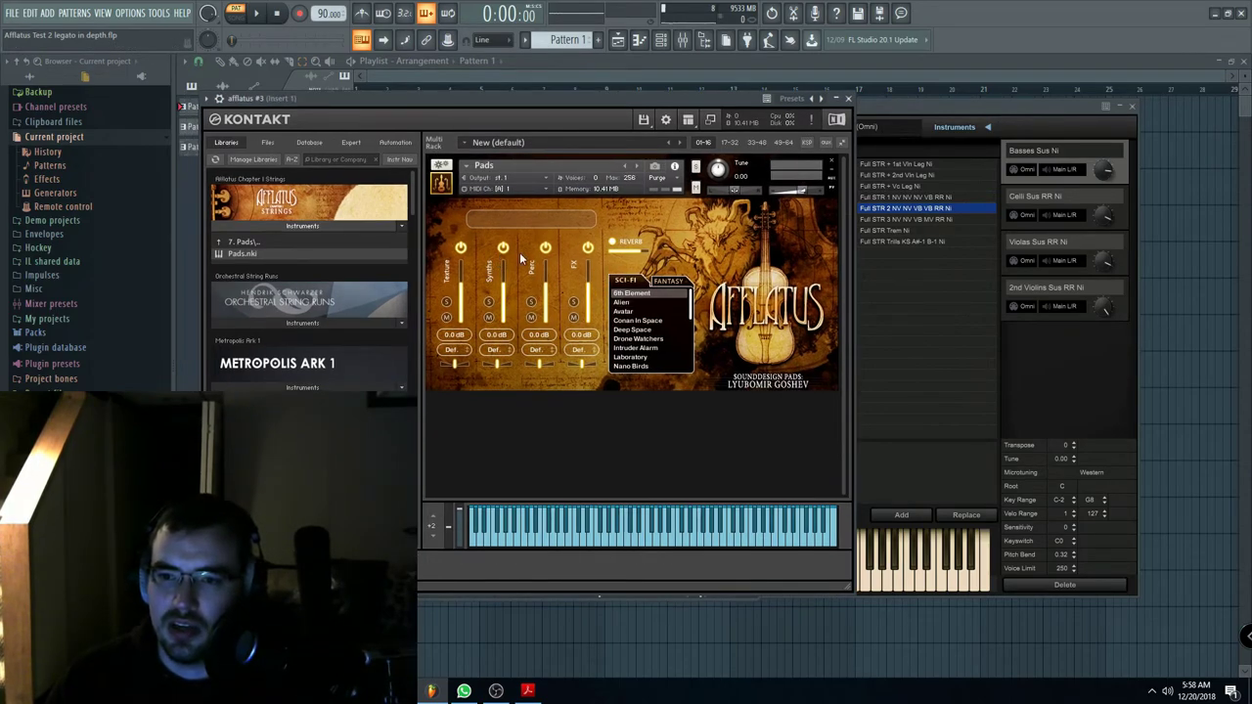
pyautogui.click(627, 303)
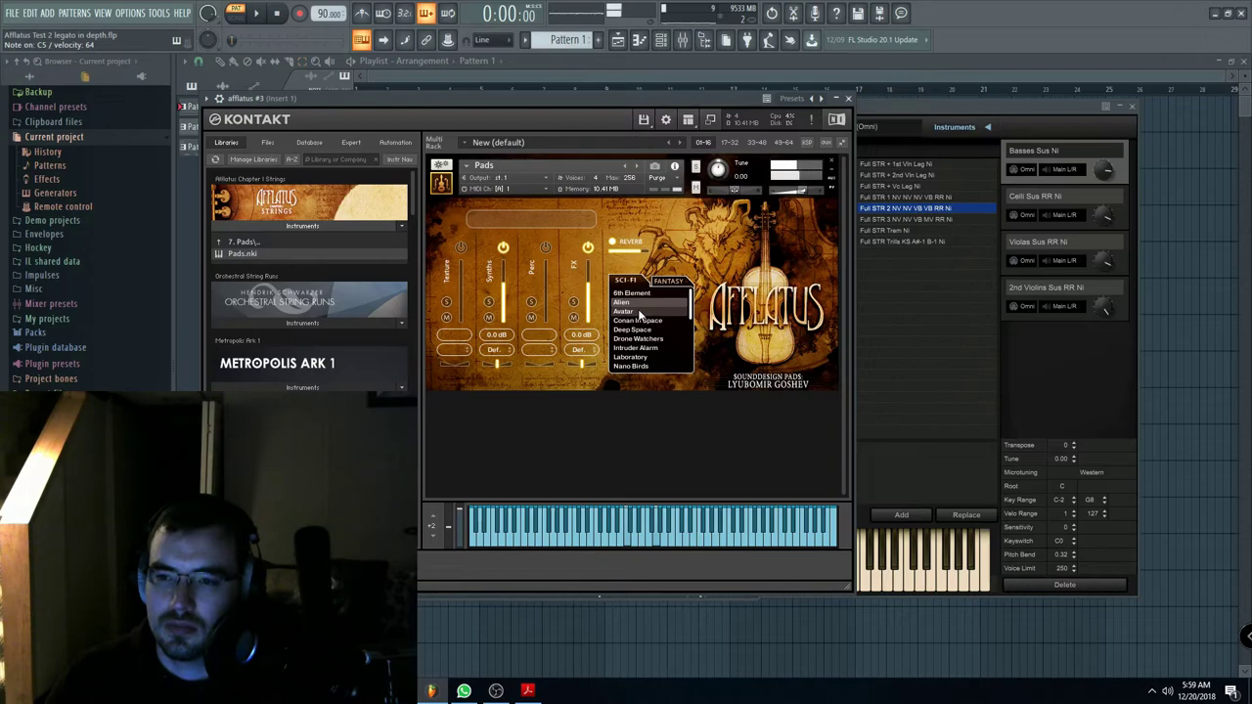
pyautogui.click(640, 313)
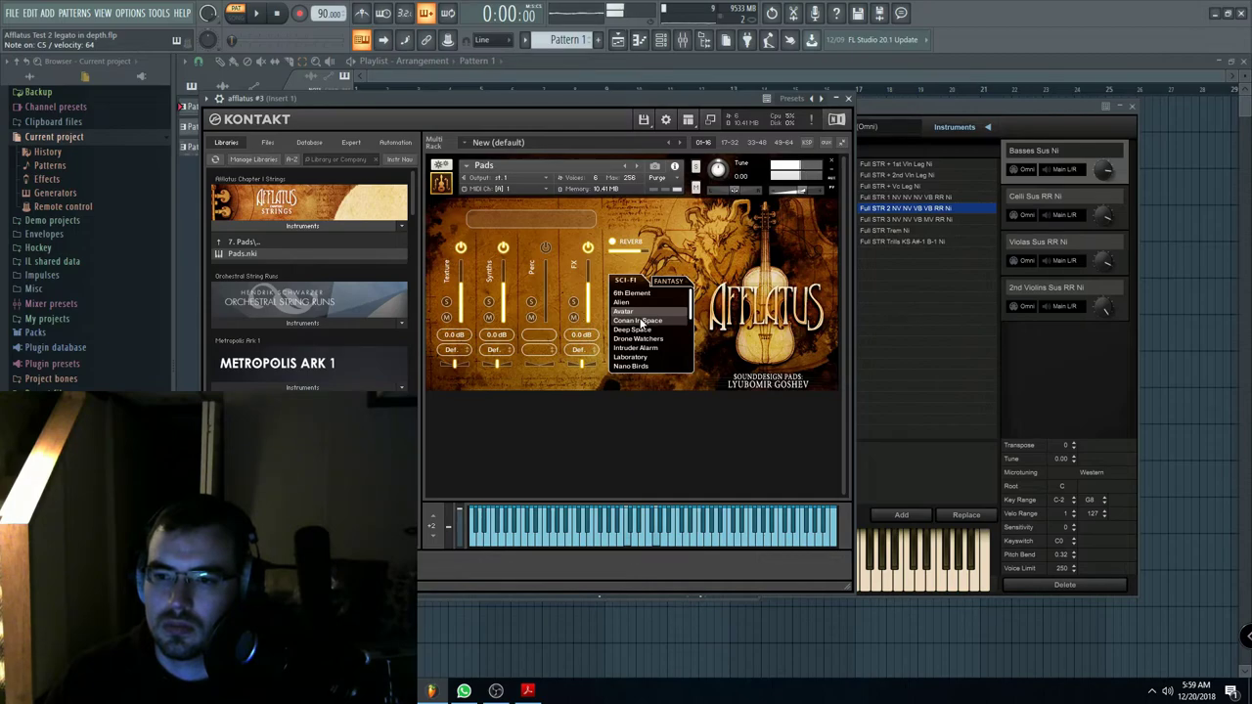
pyautogui.click(641, 321)
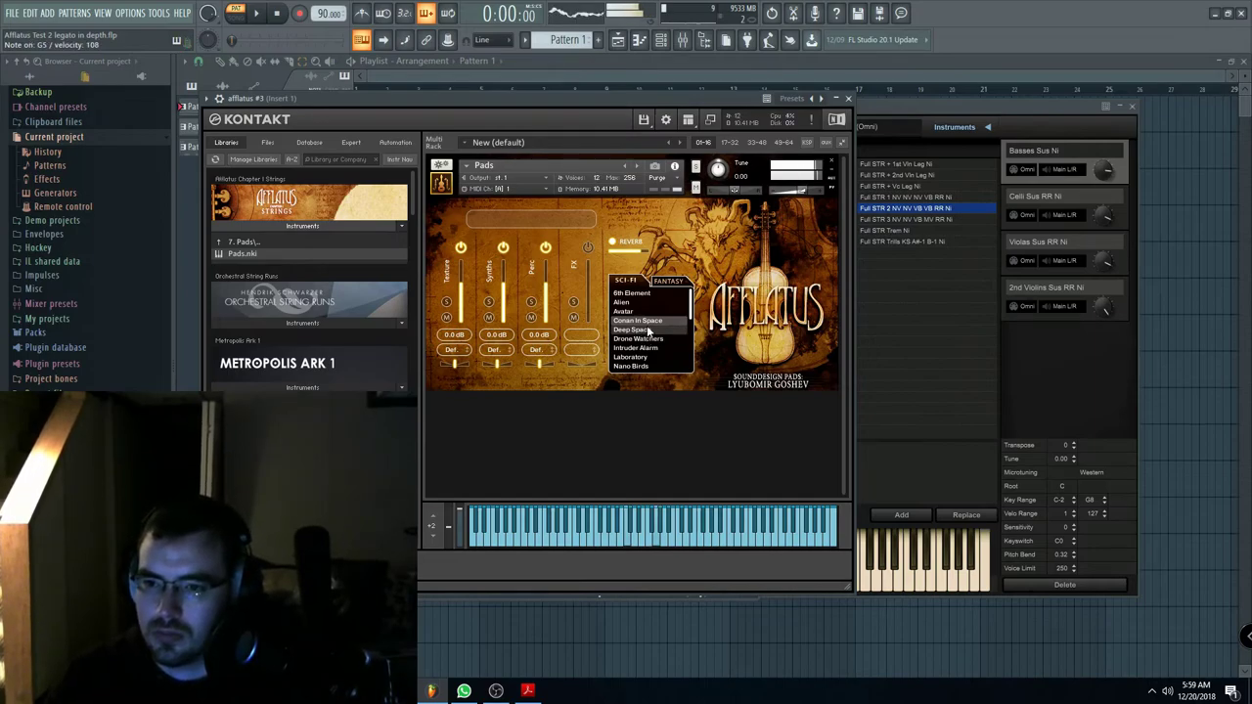
pyautogui.click(647, 331)
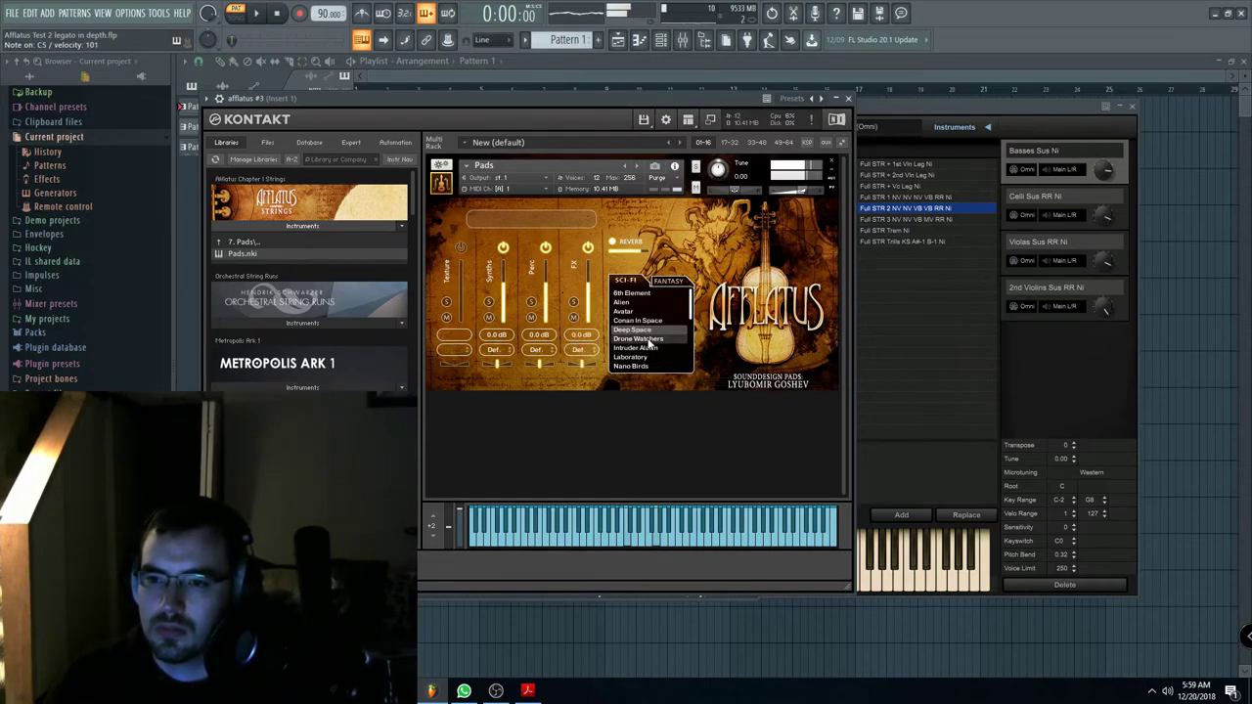
# Step: Audition the Predator preset and select Intruder Alarm from the Sci-Fi pad presets
pyautogui.scroll(-3, 654, 328)
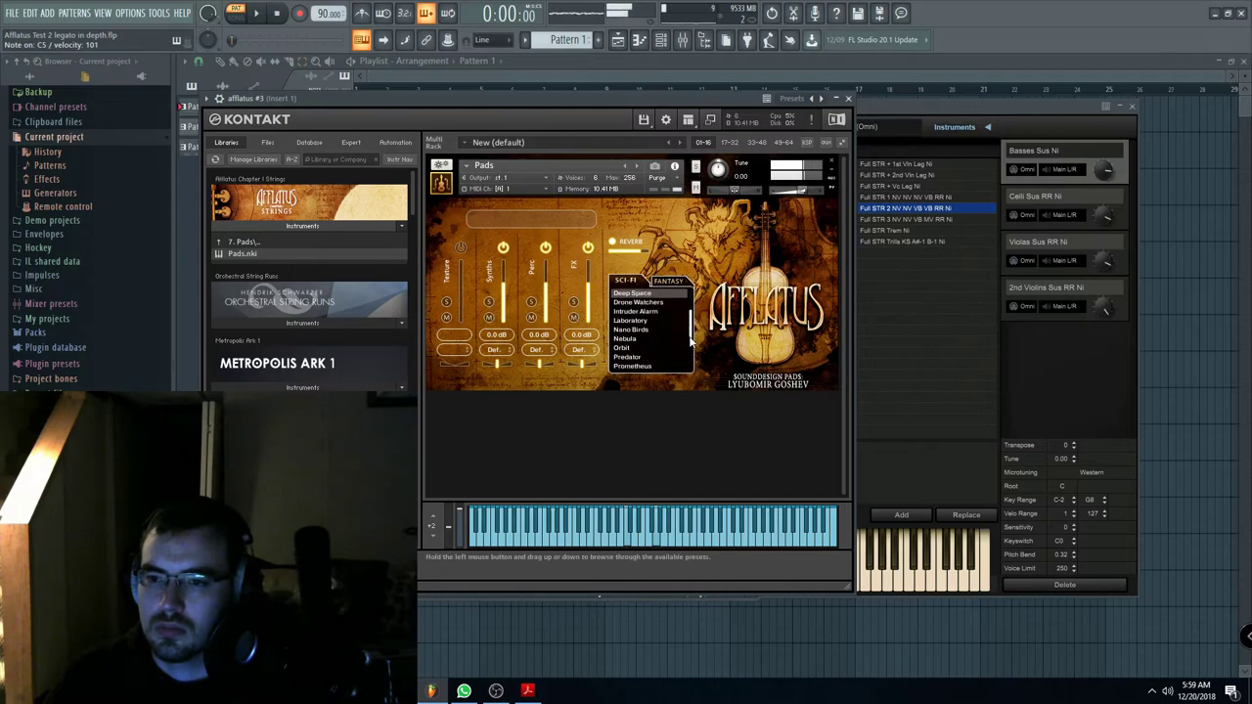
pyautogui.click(637, 341)
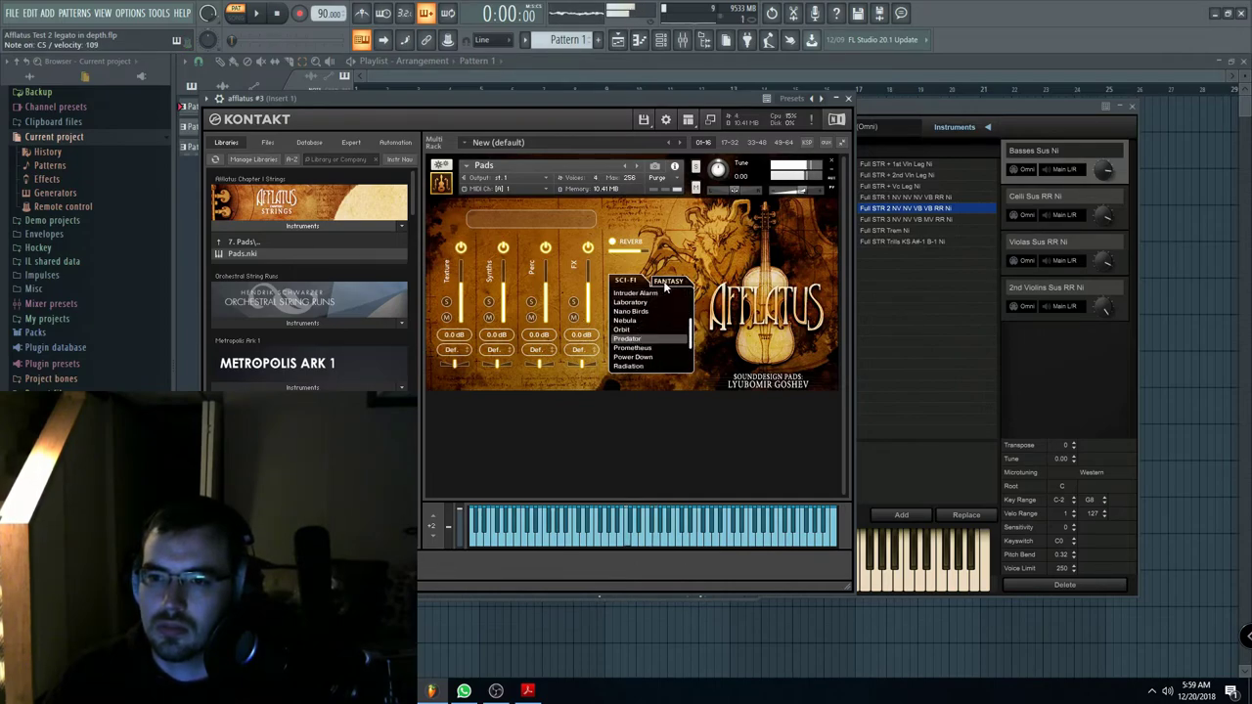
pyautogui.click(653, 295)
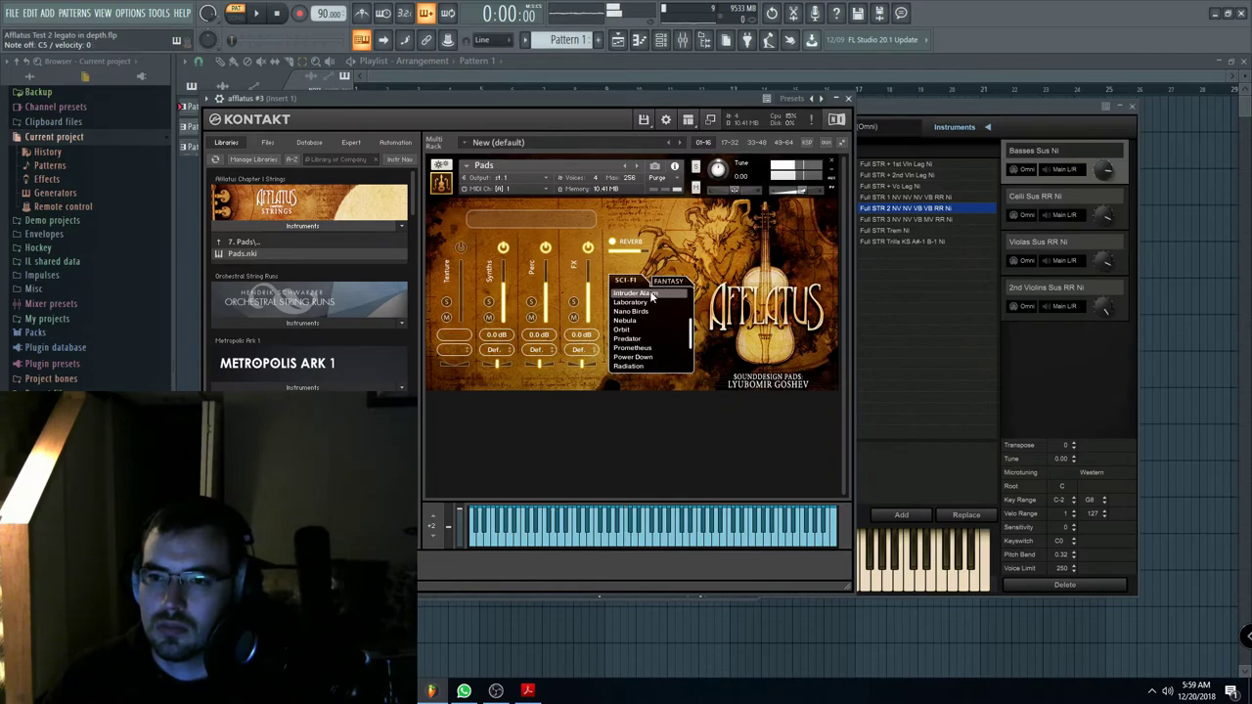
# Step: Audition the Sci-Fi Predator preset, followed by the Fantasy presets Abandoned Castle and Forgotten Chapel
pyautogui.click(636, 341)
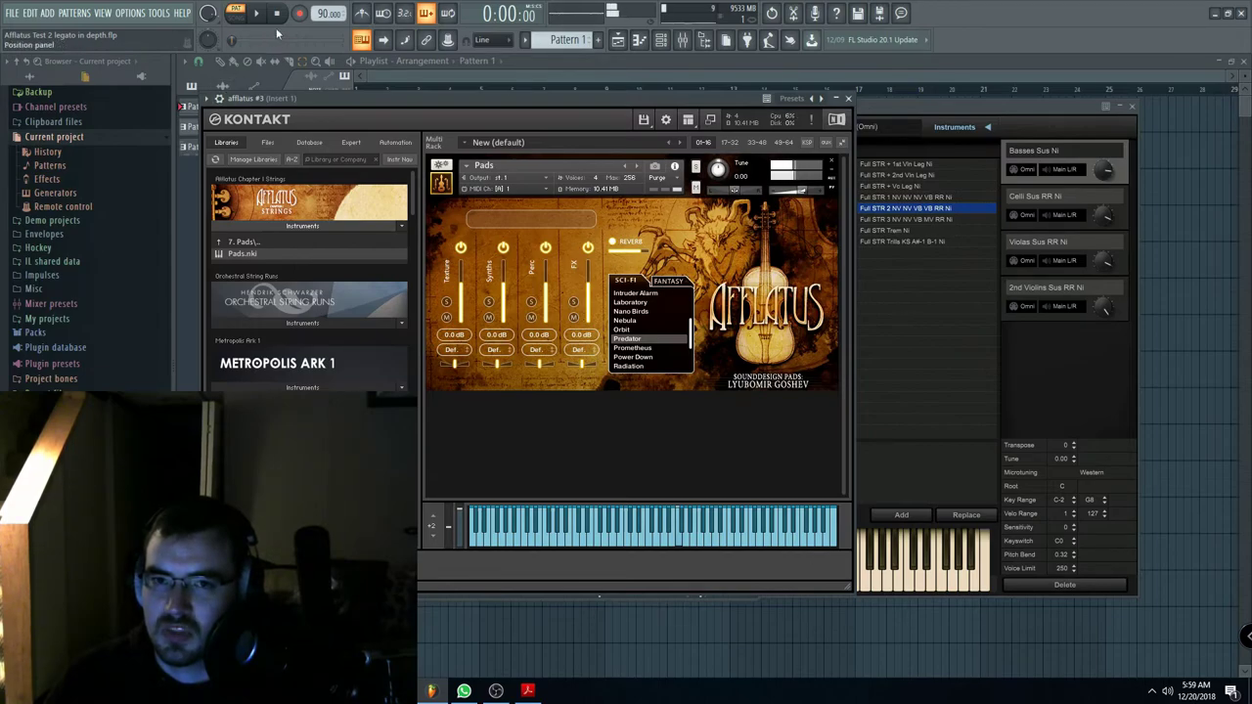
pyautogui.click(680, 283)
pyautogui.click(631, 300)
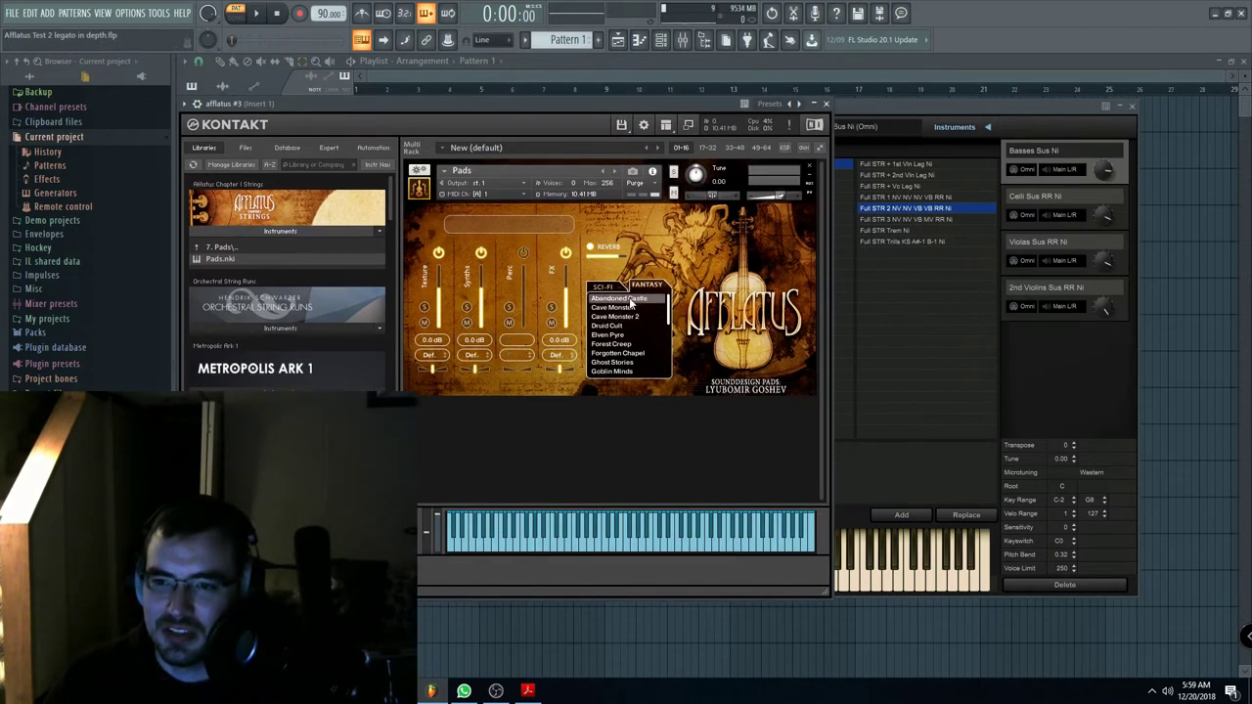
pyautogui.click(639, 353)
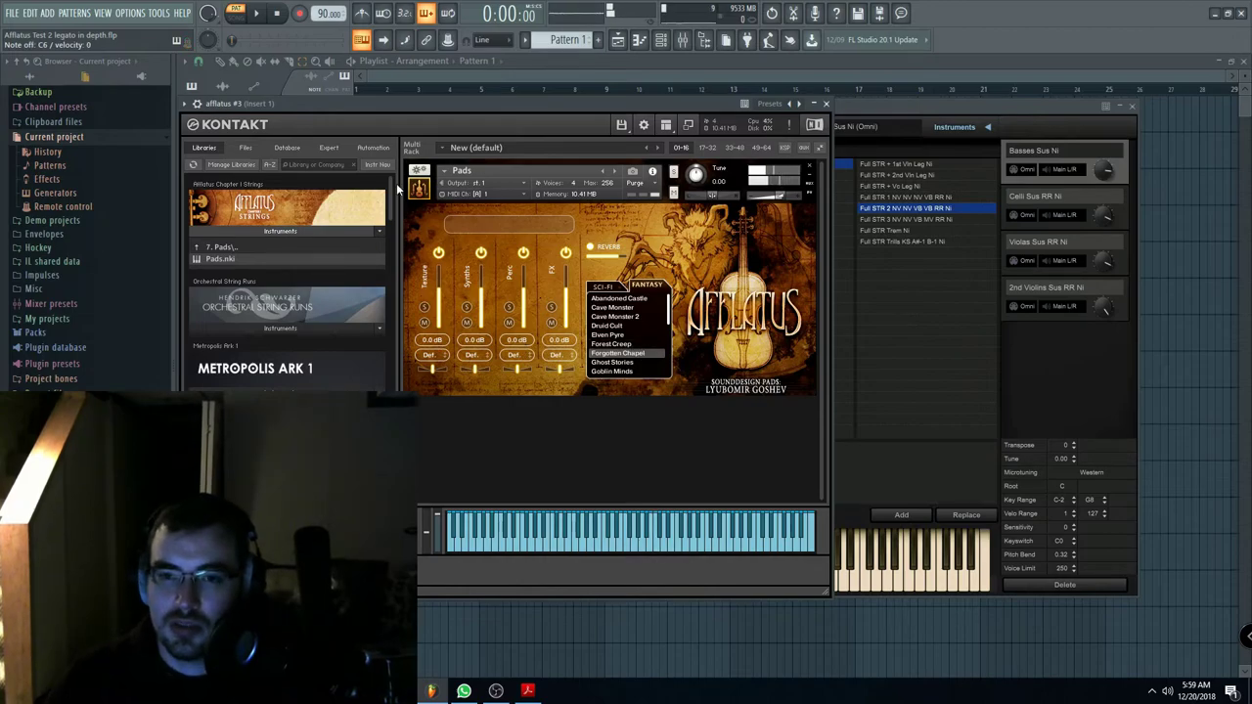
# Step: Move the Pads instrument window aside and bring the Channel rack up in front of the piano roll
pyautogui.moveTo(368, 107); pyautogui.dragTo(827, 151)
pyautogui.click(101, 12)
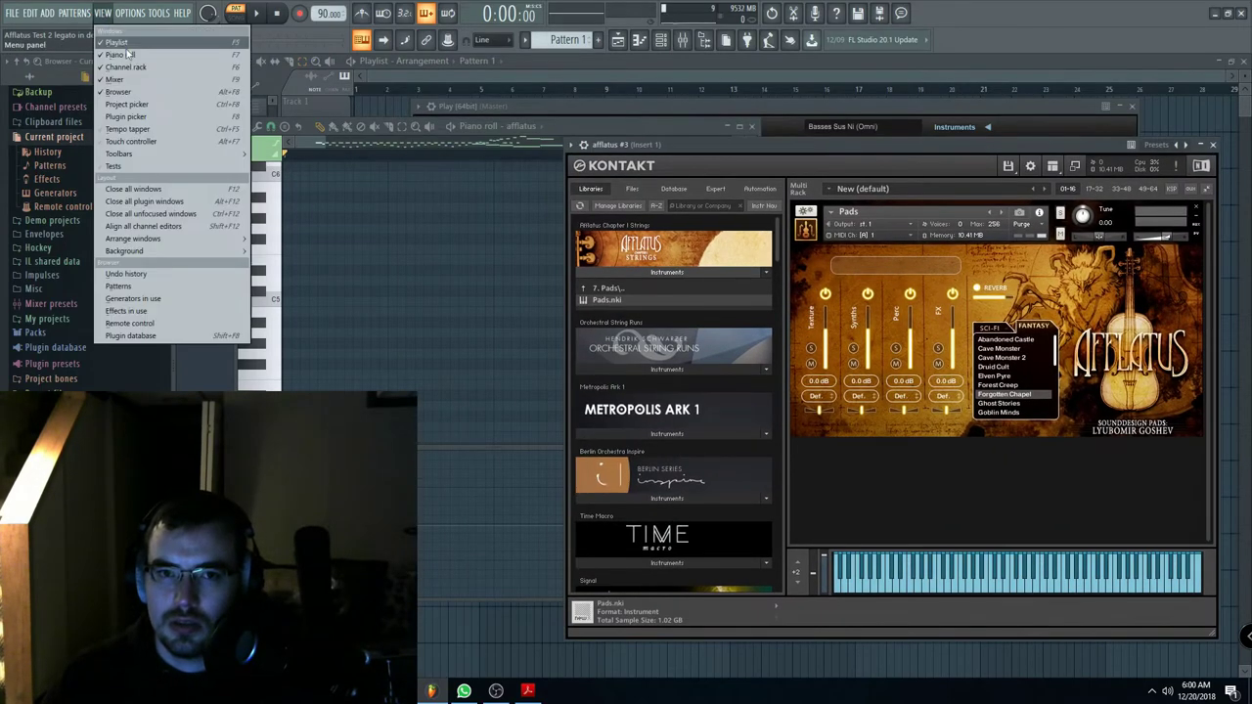
pyautogui.click(127, 66)
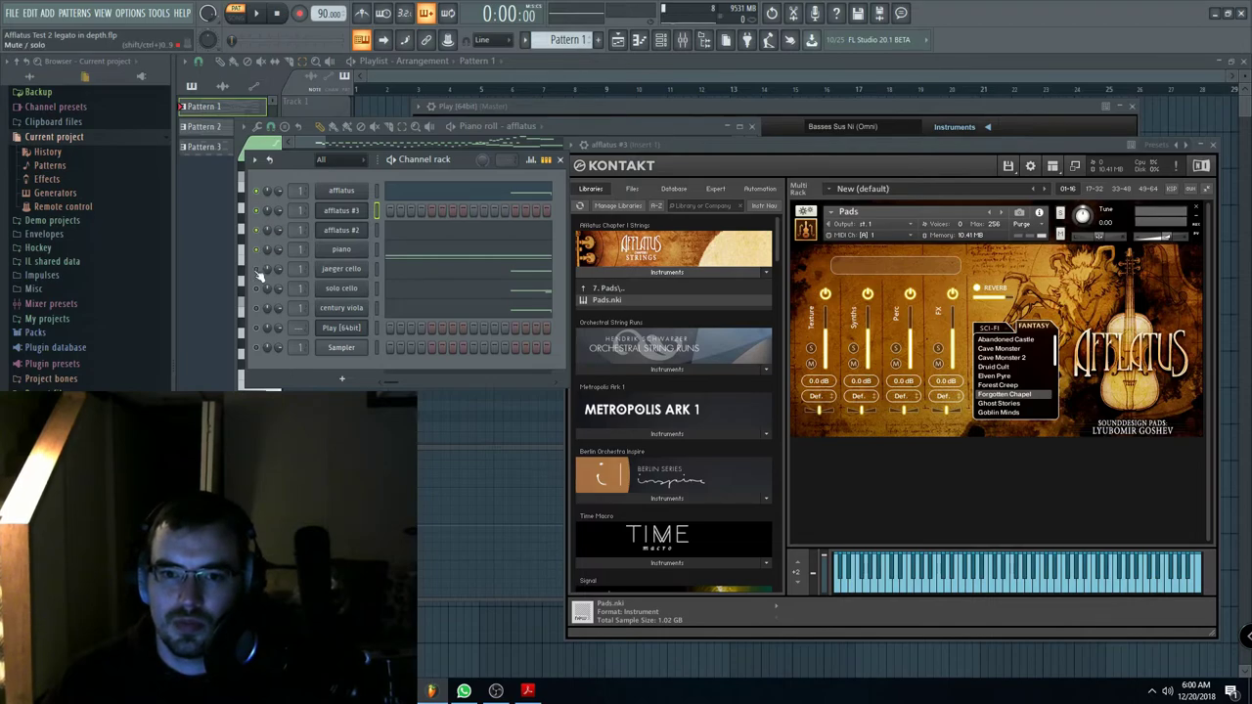
pyautogui.click(460, 146)
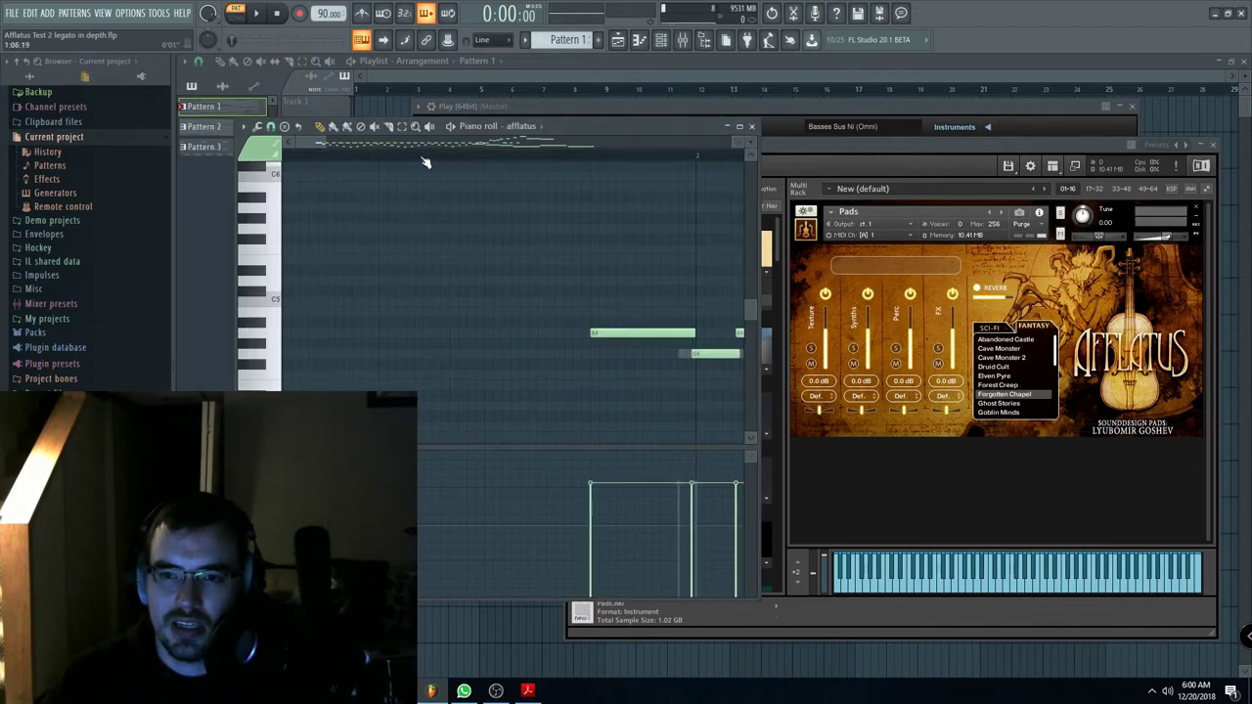
pyautogui.click(102, 13)
pyautogui.click(147, 74)
pyautogui.moveTo(475, 162); pyautogui.dragTo(499, 155)
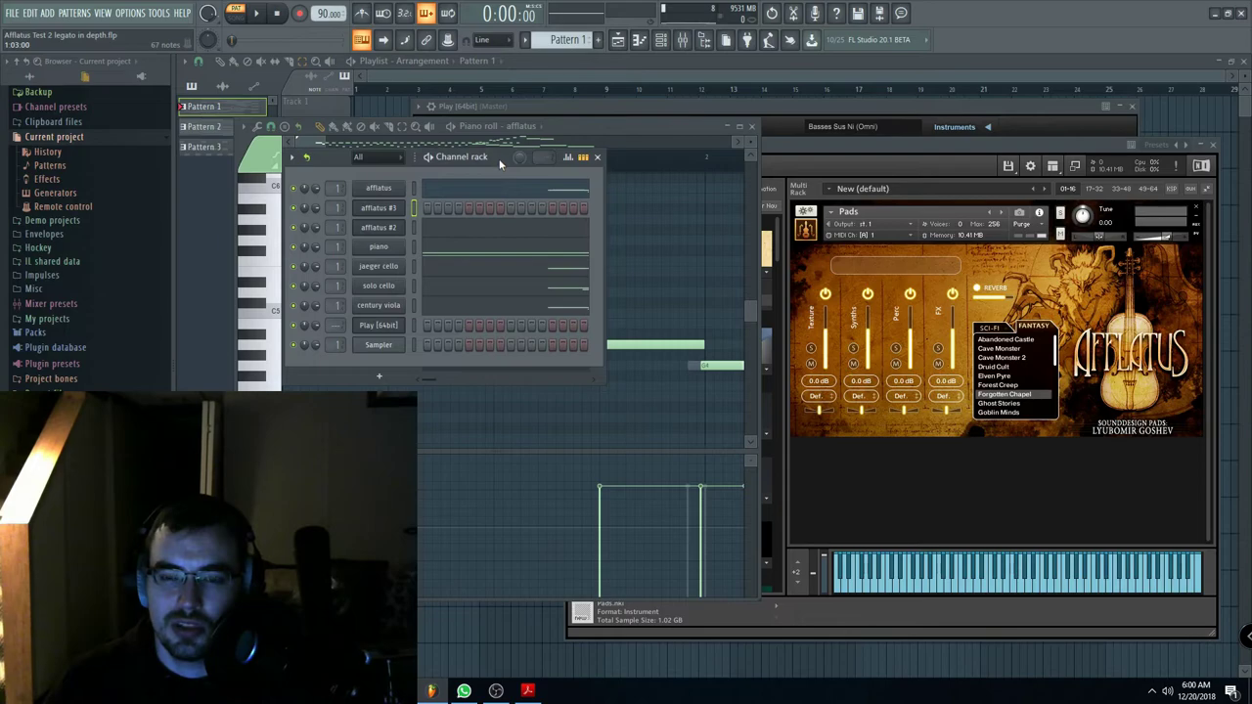
# Step: Open the century viola and afflatus instruments from the Channel rack, return to century viola, and arrange its window beside the rack
pyautogui.click(393, 308)
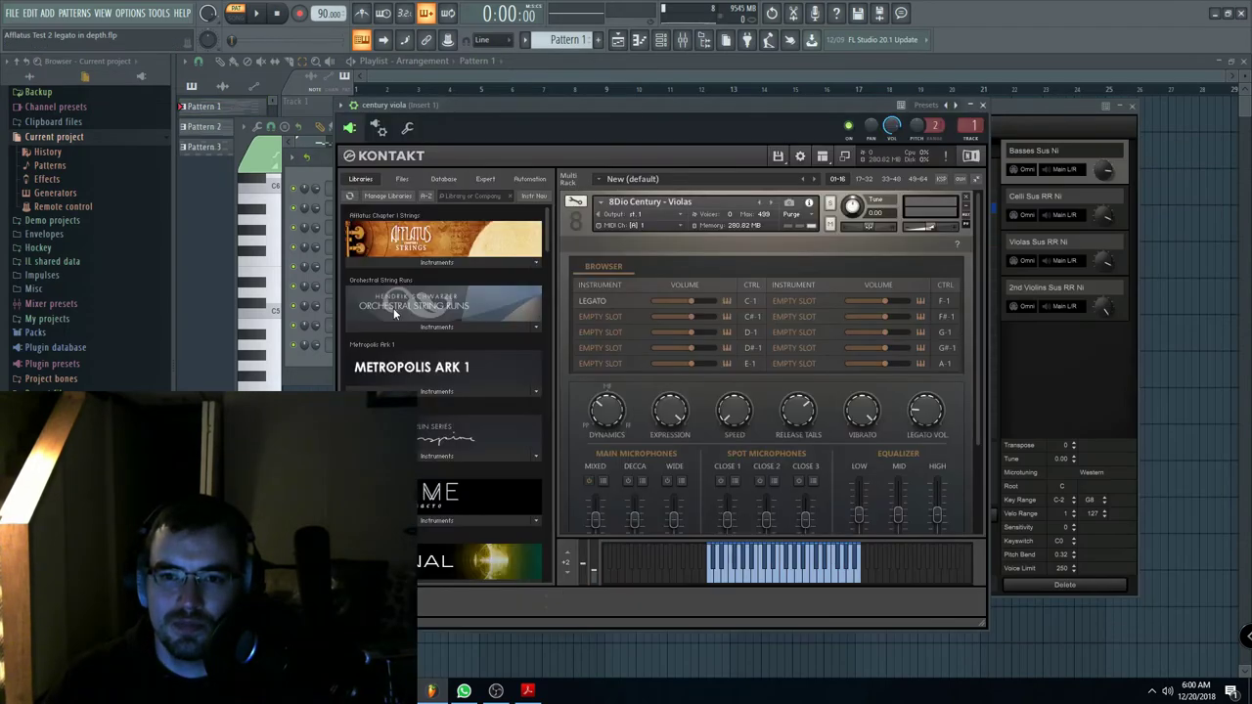
pyautogui.moveTo(607, 106); pyautogui.dragTo(817, 117)
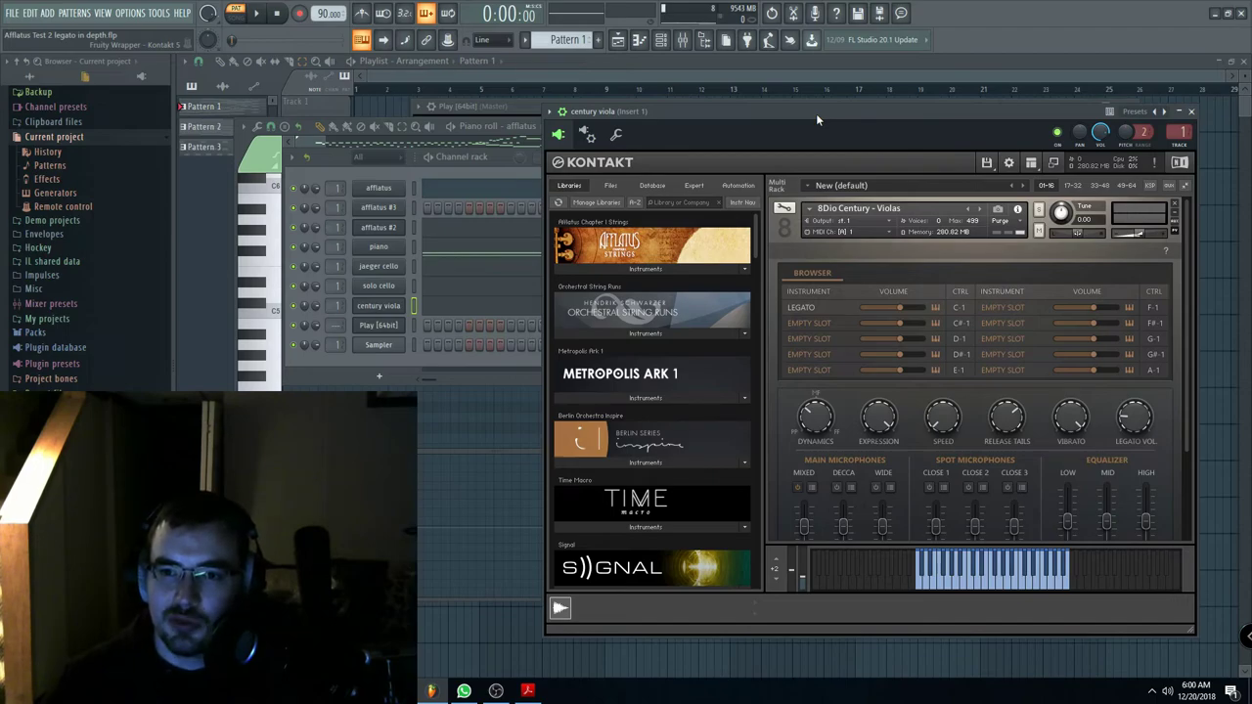
pyautogui.moveTo(816, 113); pyautogui.dragTo(693, 129)
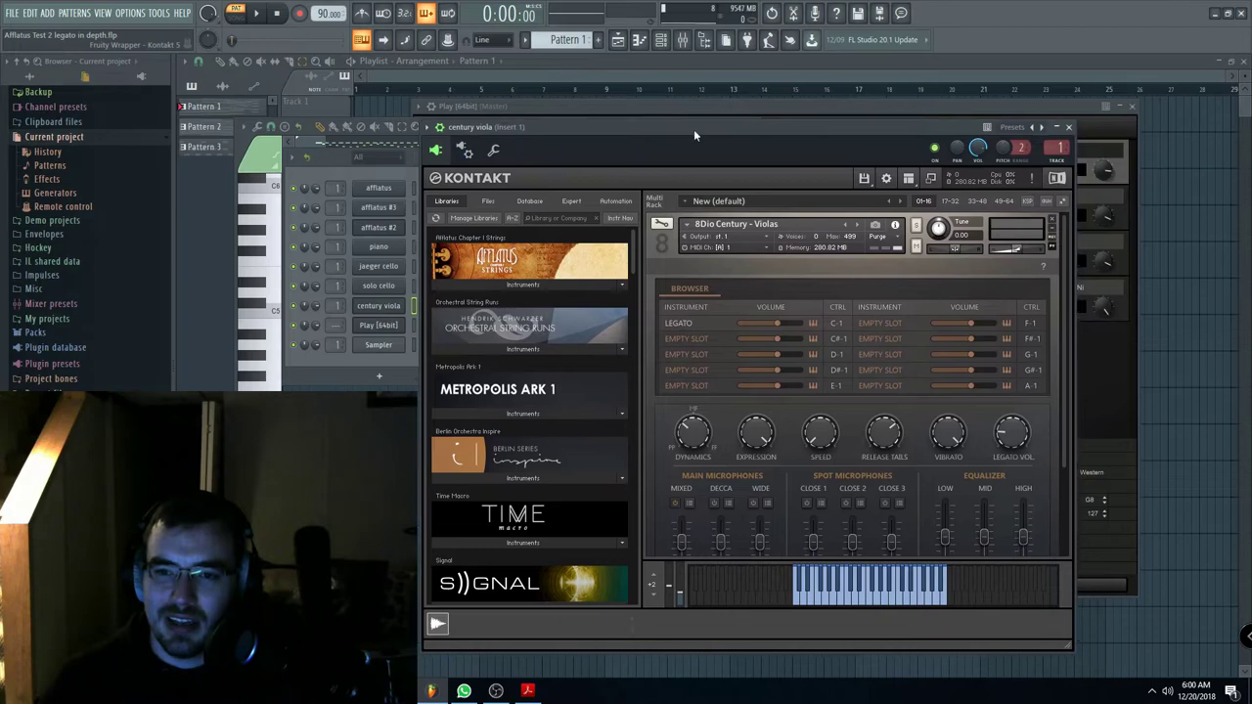
pyautogui.click(379, 188)
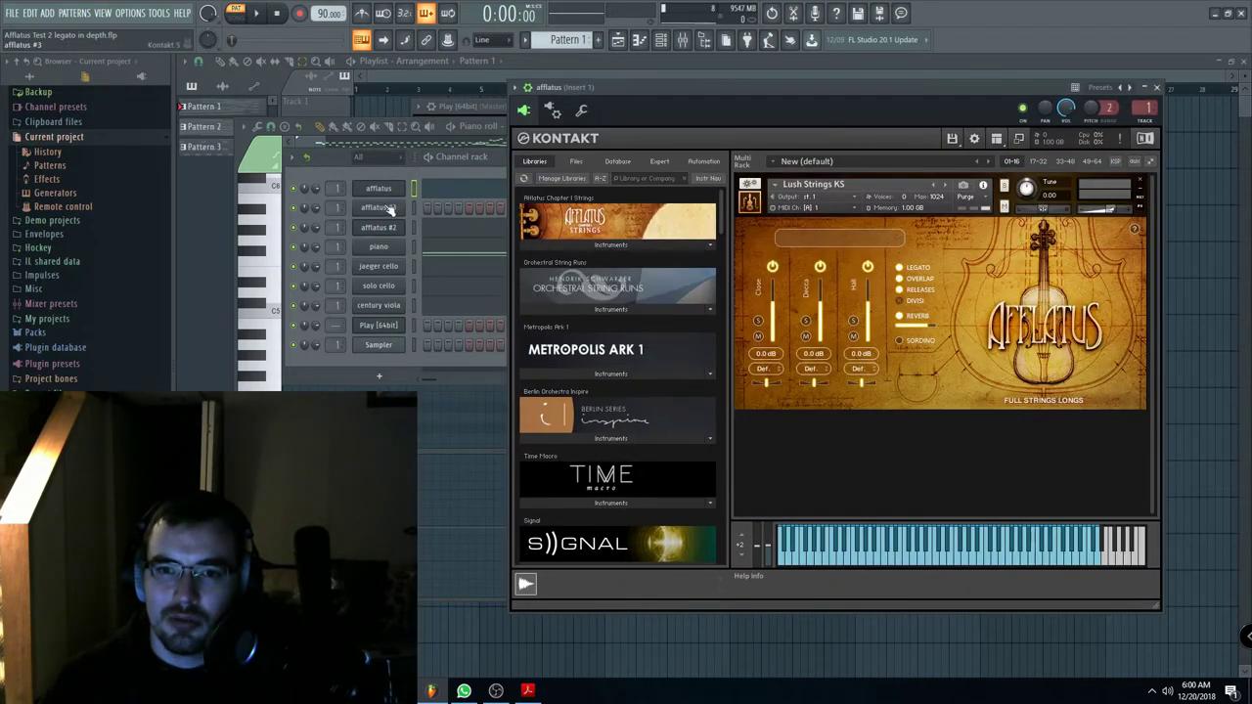
pyautogui.click(313, 177)
pyautogui.click(379, 305)
pyautogui.moveTo(781, 131); pyautogui.dragTo(715, 127)
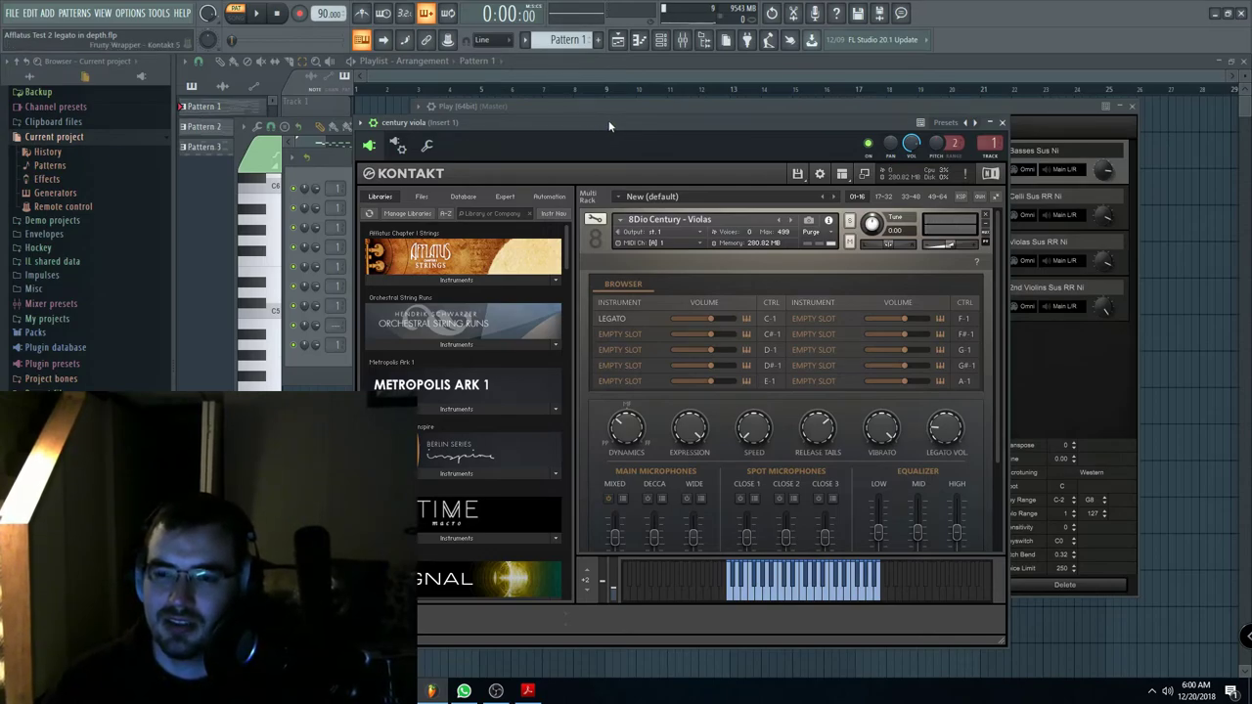
pyautogui.moveTo(574, 119); pyautogui.dragTo(627, 113)
pyautogui.click(313, 179)
pyautogui.moveTo(494, 161); pyautogui.dragTo(487, 174)
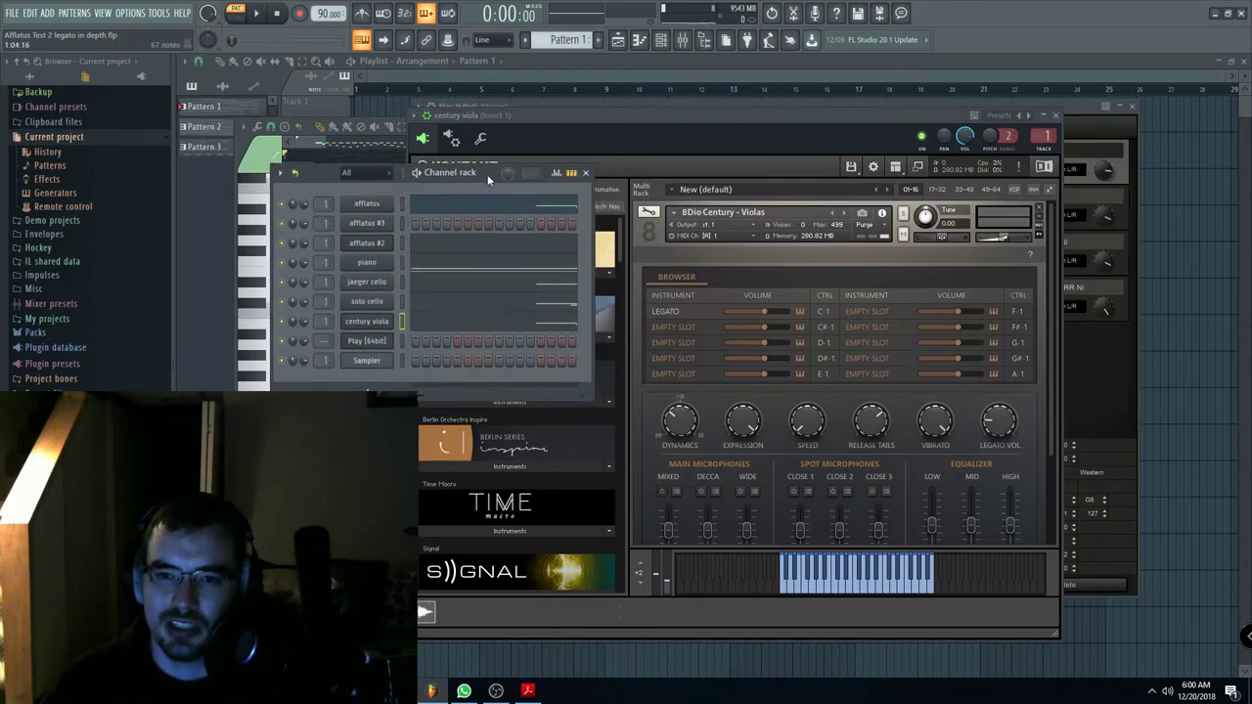
# Step: Open the jaeger cello, Play [64bit] and afflatus instruments in turn, keeping their windows clear of the Channel rack
pyautogui.click(367, 283)
pyautogui.moveTo(828, 116); pyautogui.dragTo(743, 106)
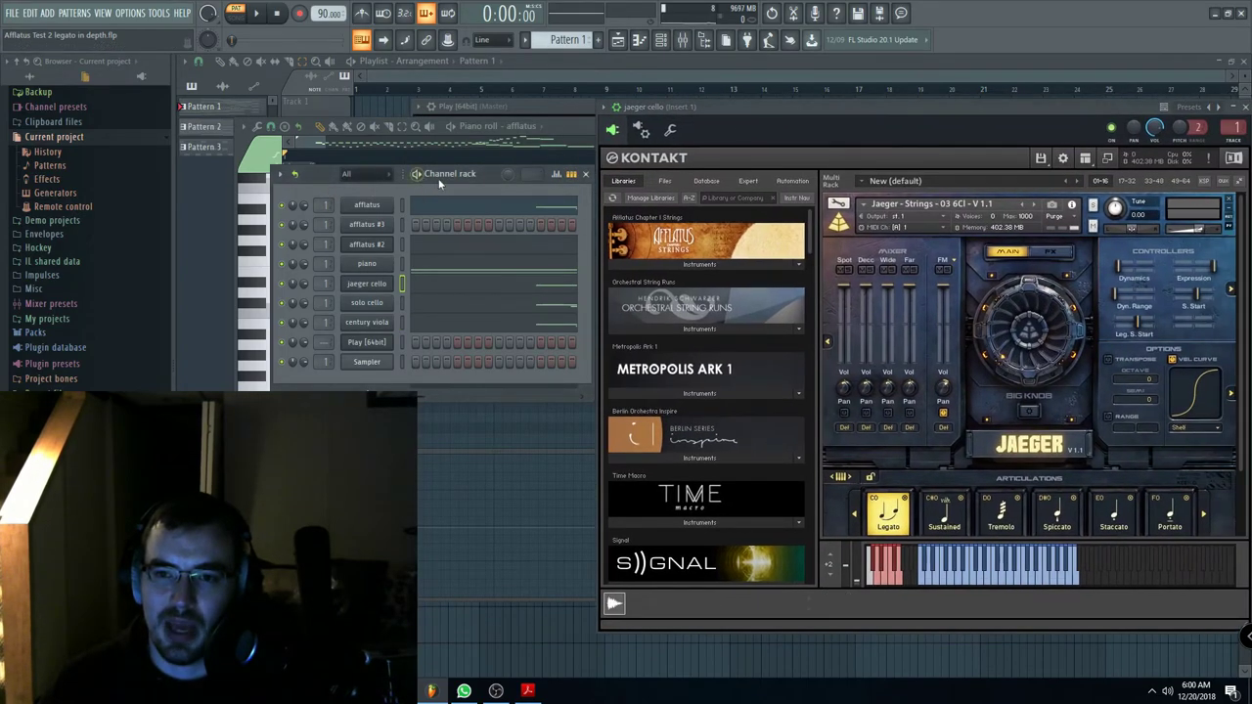
pyautogui.moveTo(488, 174); pyautogui.dragTo(477, 176)
pyautogui.click(357, 343)
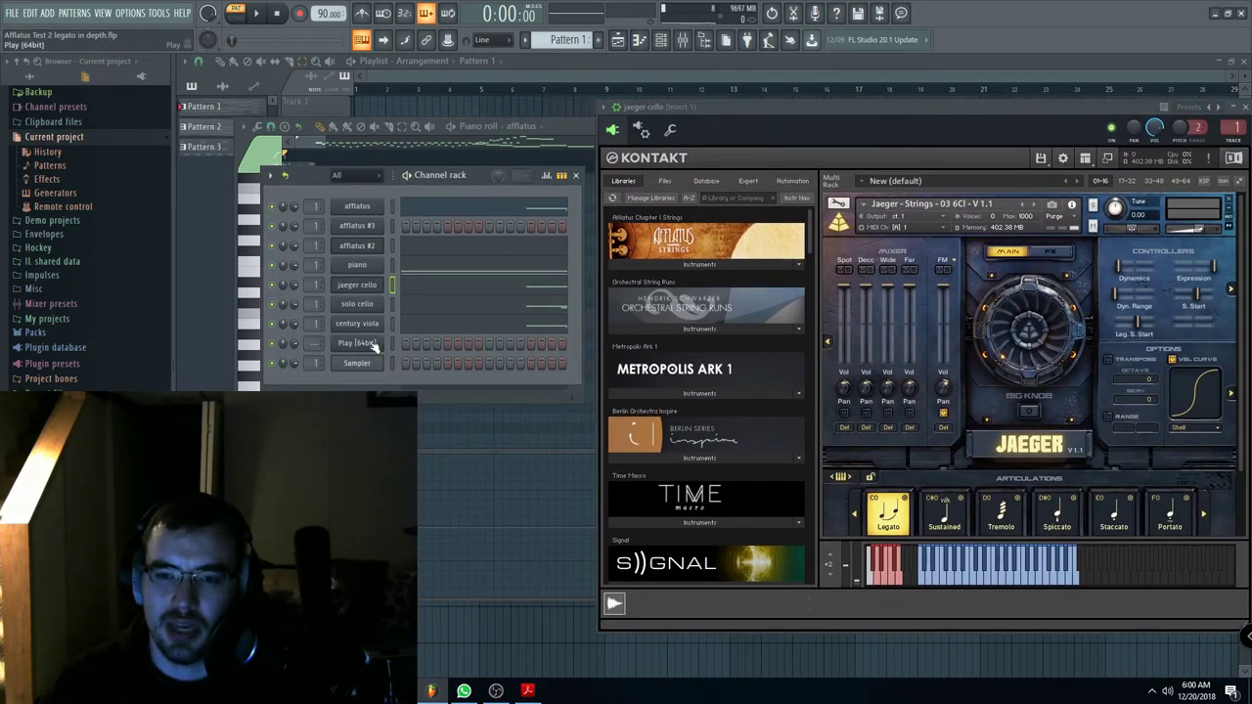
pyautogui.click(357, 207)
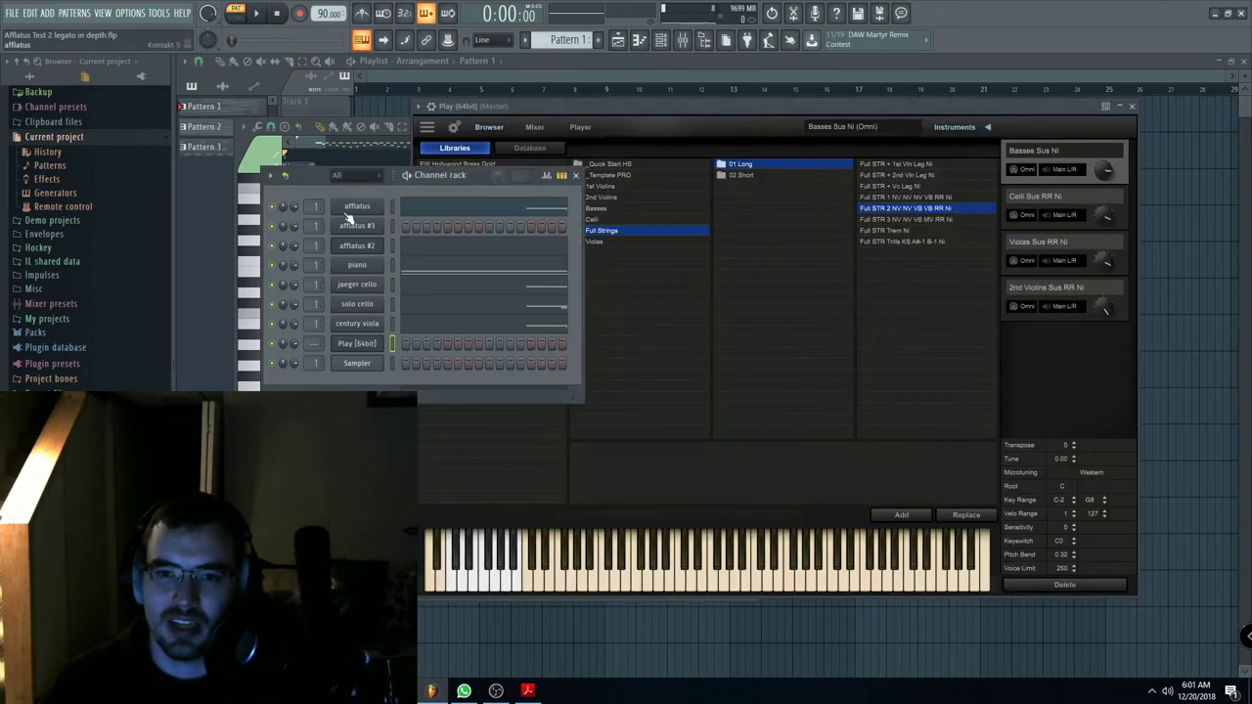
pyautogui.moveTo(726, 97); pyautogui.dragTo(622, 91)
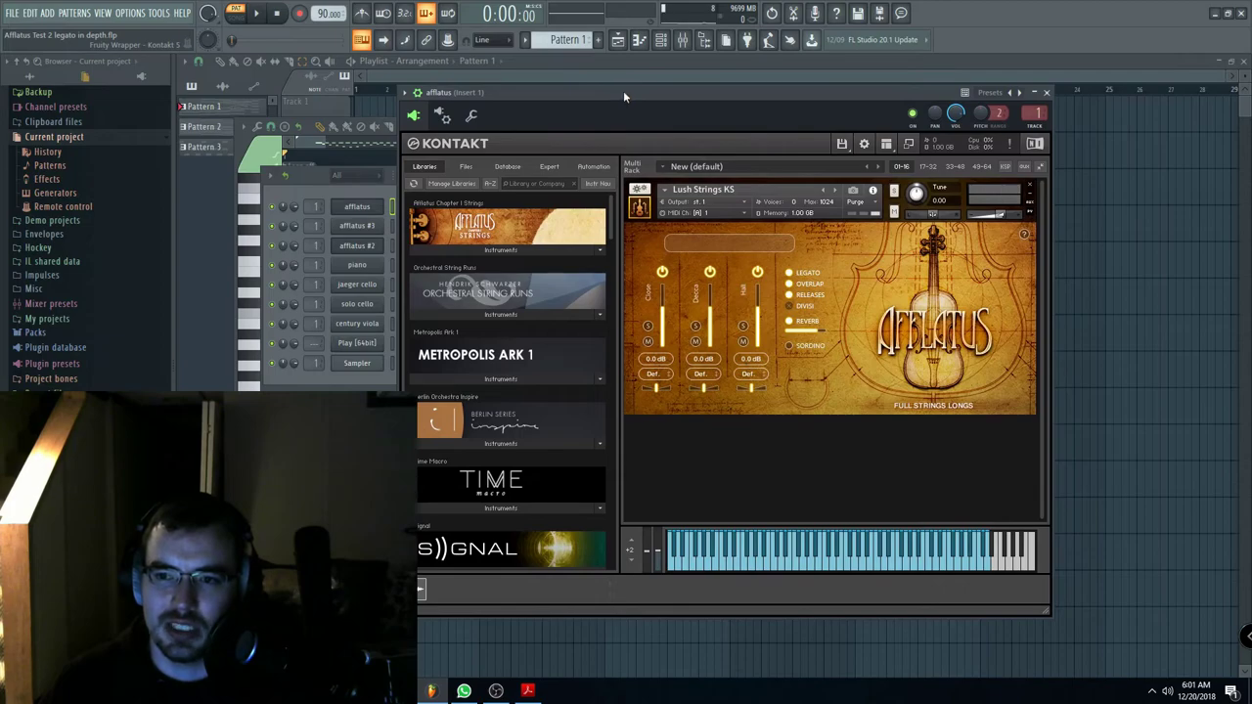
# Step: Start and stop the pattern briefly, and examine the afflatus notes in the piano roll
pyautogui.click(280, 198)
pyautogui.click(258, 14)
pyautogui.click(277, 14)
pyautogui.click(456, 209)
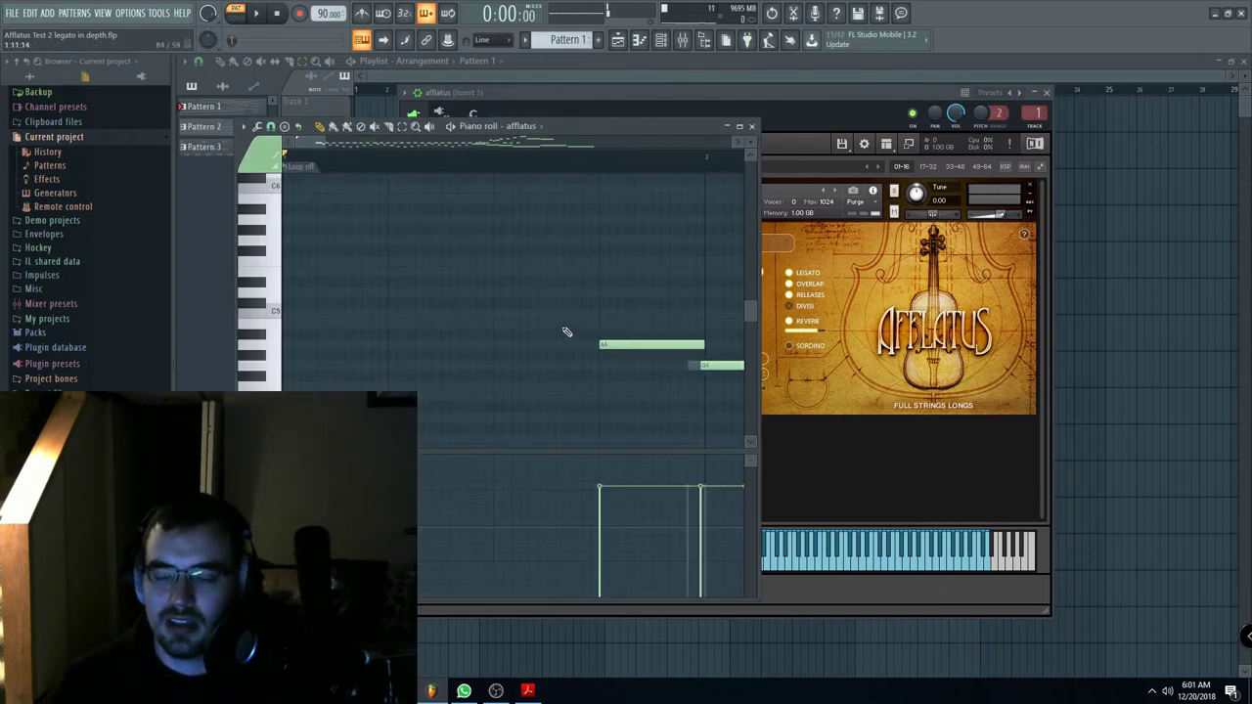
pyautogui.scroll(-7, 562, 335)
pyautogui.scroll(-6, 519, 319)
pyautogui.scroll(5, 440, 311)
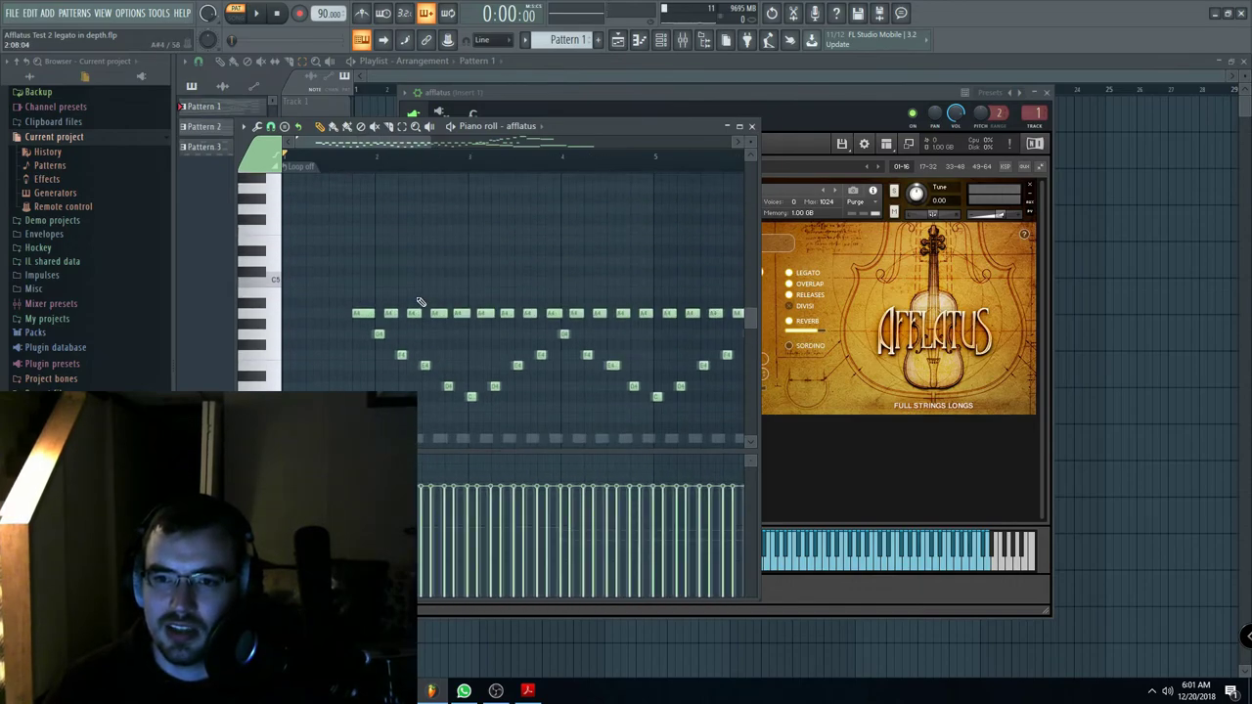
# Step: Solo the afflatus channel and play Pattern 1 with its piano roll in front
pyautogui.click(102, 13)
pyautogui.click(128, 70)
pyautogui.rightClick(295, 209)
pyautogui.click(252, 16)
pyautogui.click(256, 13)
pyautogui.click(421, 145)
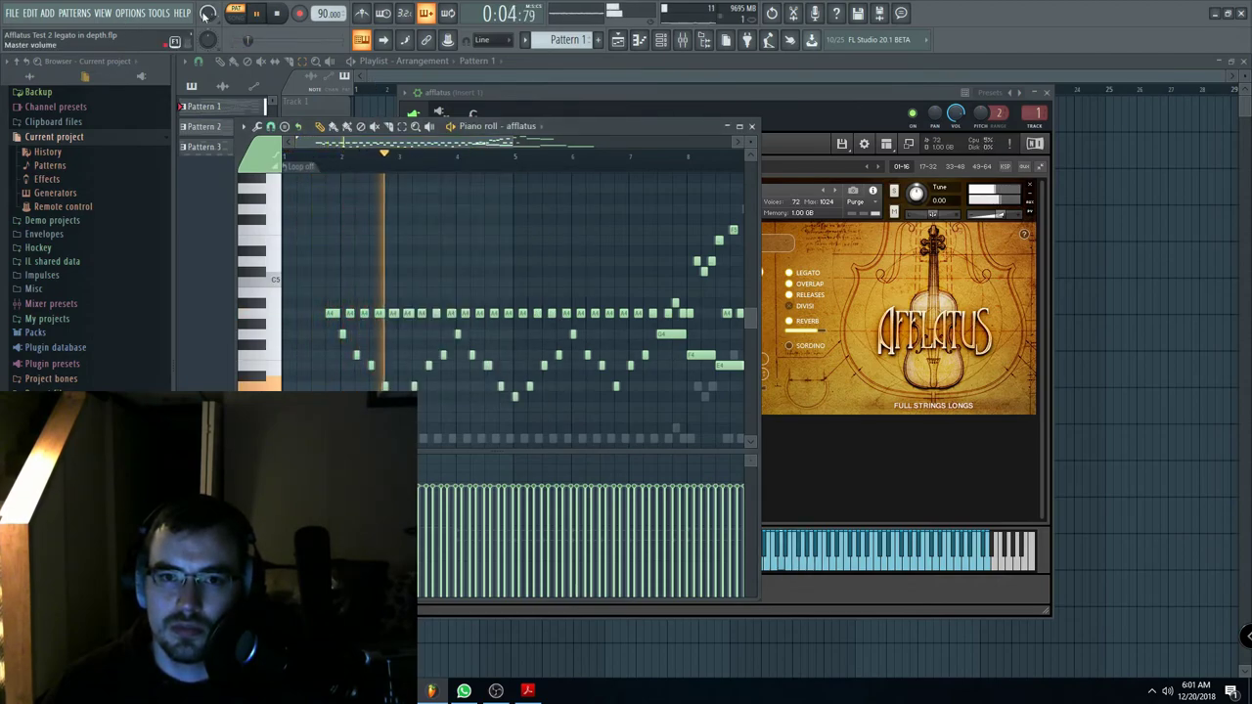
# Step: Bring the Channel rack back to the front during playback and stop the pattern
pyautogui.click(106, 14)
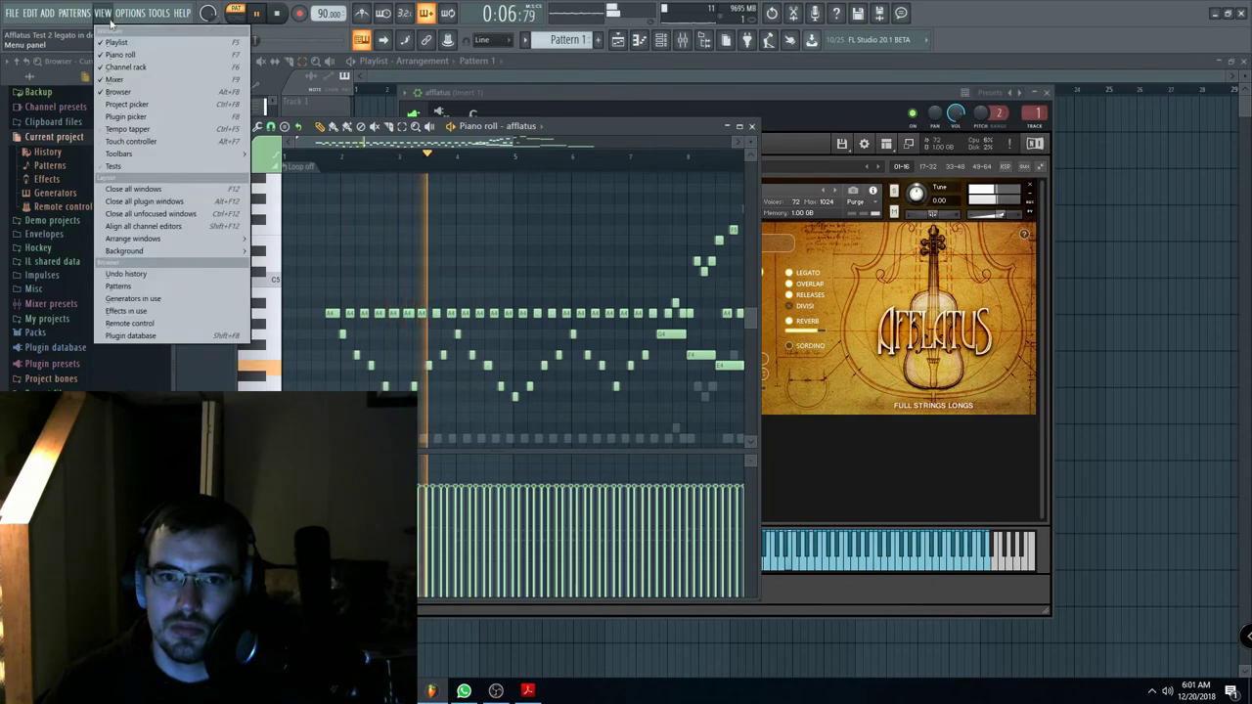
pyautogui.click(106, 13)
pyautogui.click(105, 14)
pyautogui.click(125, 66)
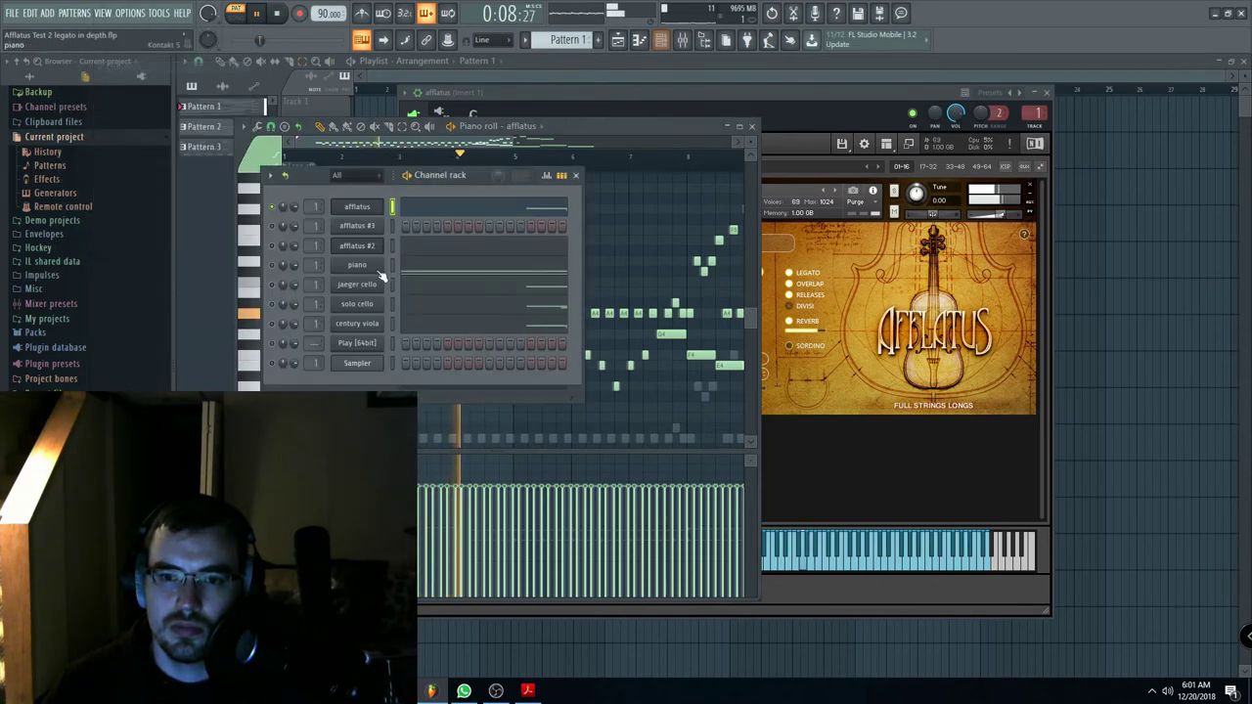
pyautogui.click(277, 13)
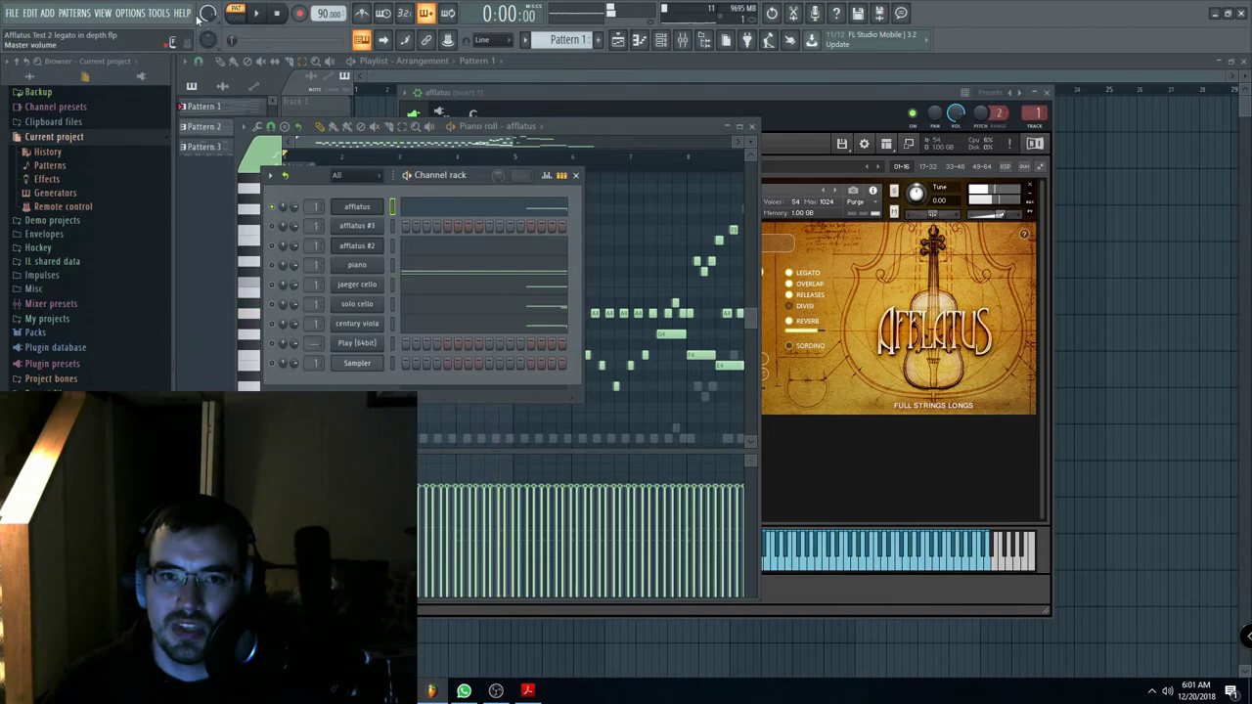
# Step: Look through the File, About, Debug and project Info settings pages and close the settings
pyautogui.click(130, 12)
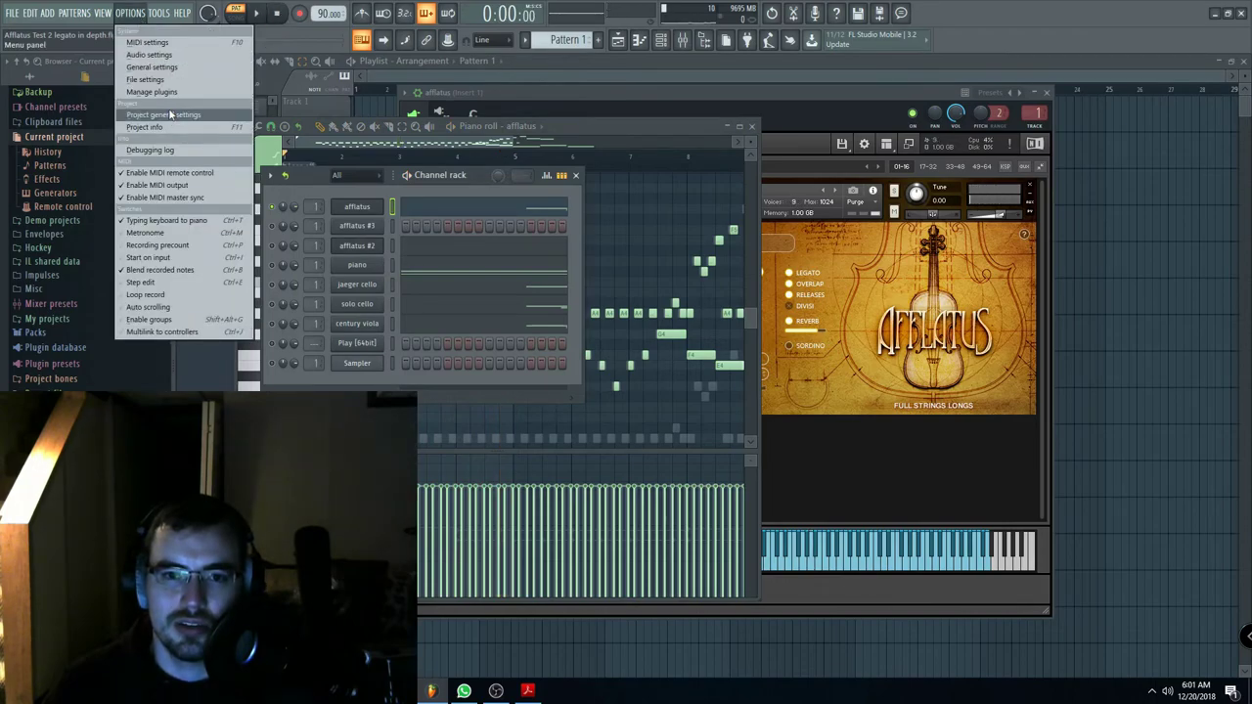
pyautogui.click(163, 81)
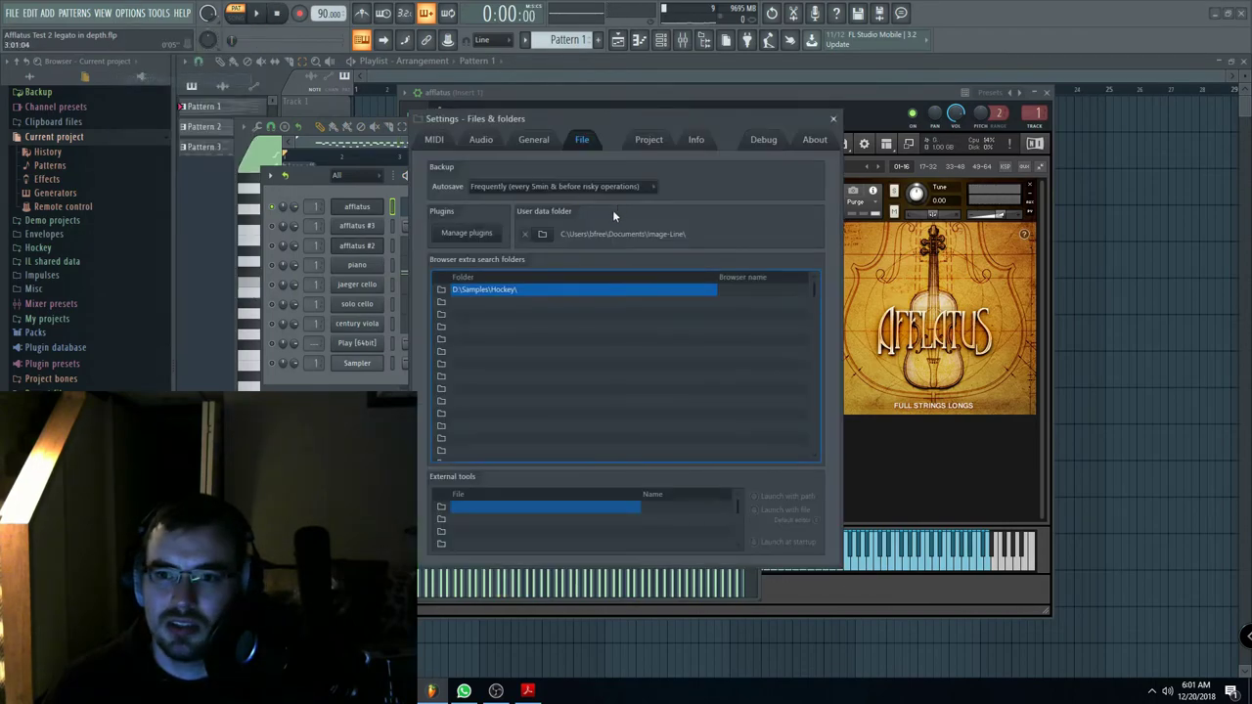
pyautogui.click(811, 146)
pyautogui.click(766, 142)
pyautogui.click(698, 142)
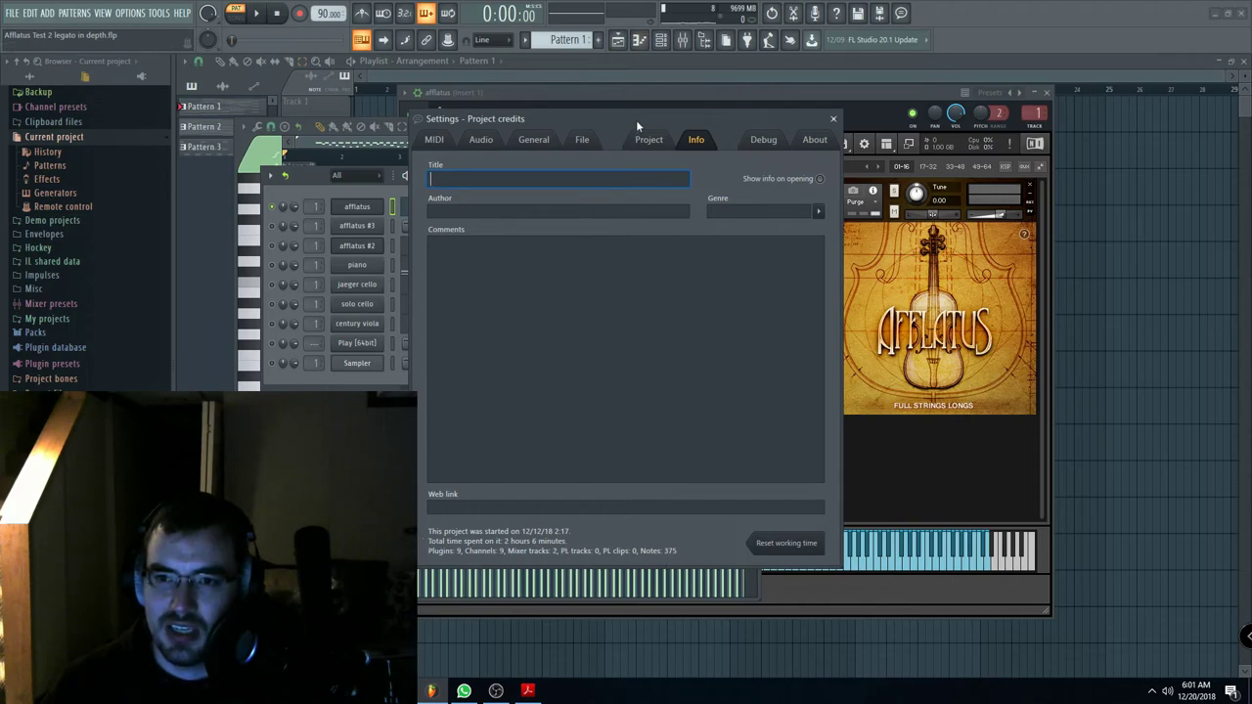
pyautogui.moveTo(636, 120); pyautogui.dragTo(598, 120)
pyautogui.click(793, 126)
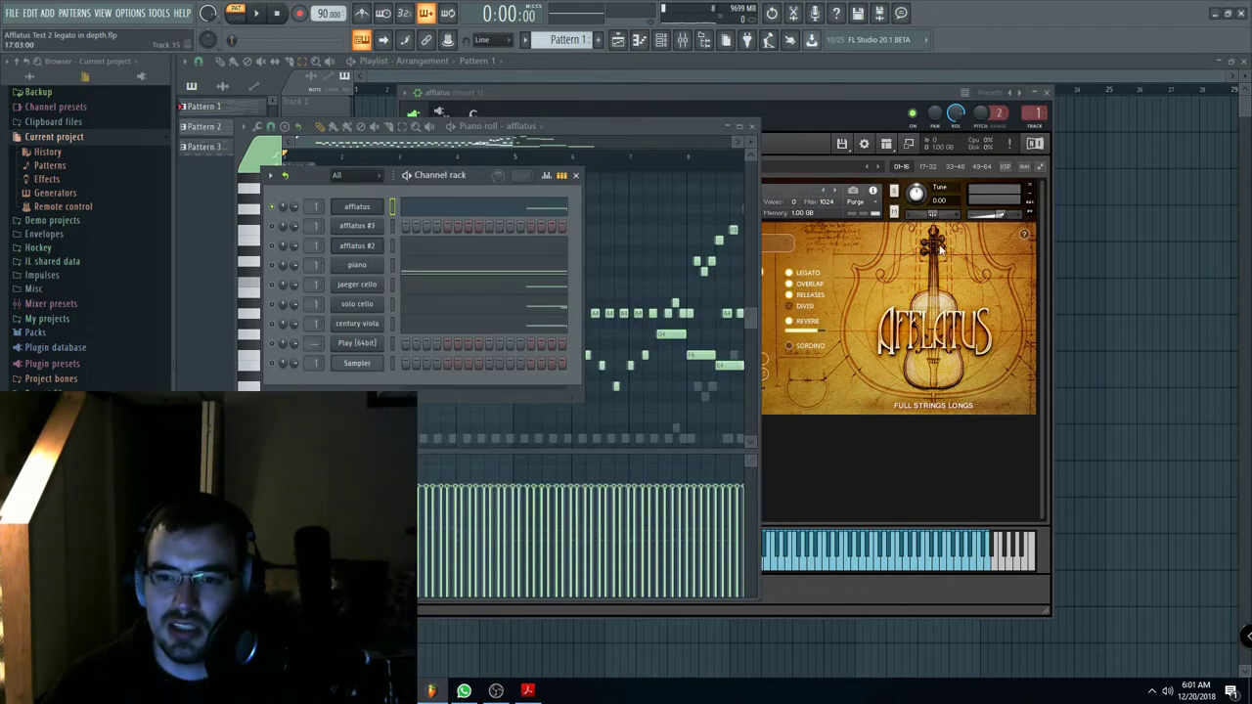
# Step: Unsolo the afflatus channel and play Pattern 1 with all channels, placing the piano roll beside the Channel rack
pyautogui.rightClick(271, 208)
pyautogui.click(275, 215)
pyautogui.click(446, 209)
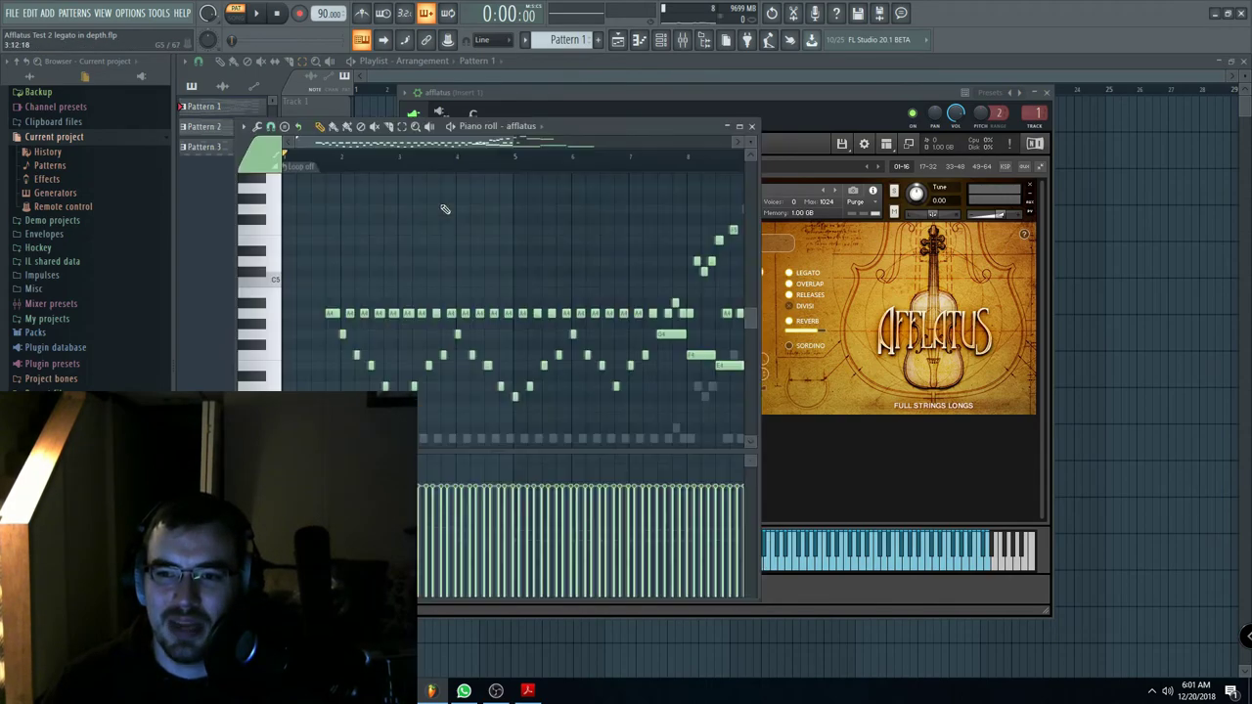
pyautogui.scroll(-3, 485, 251)
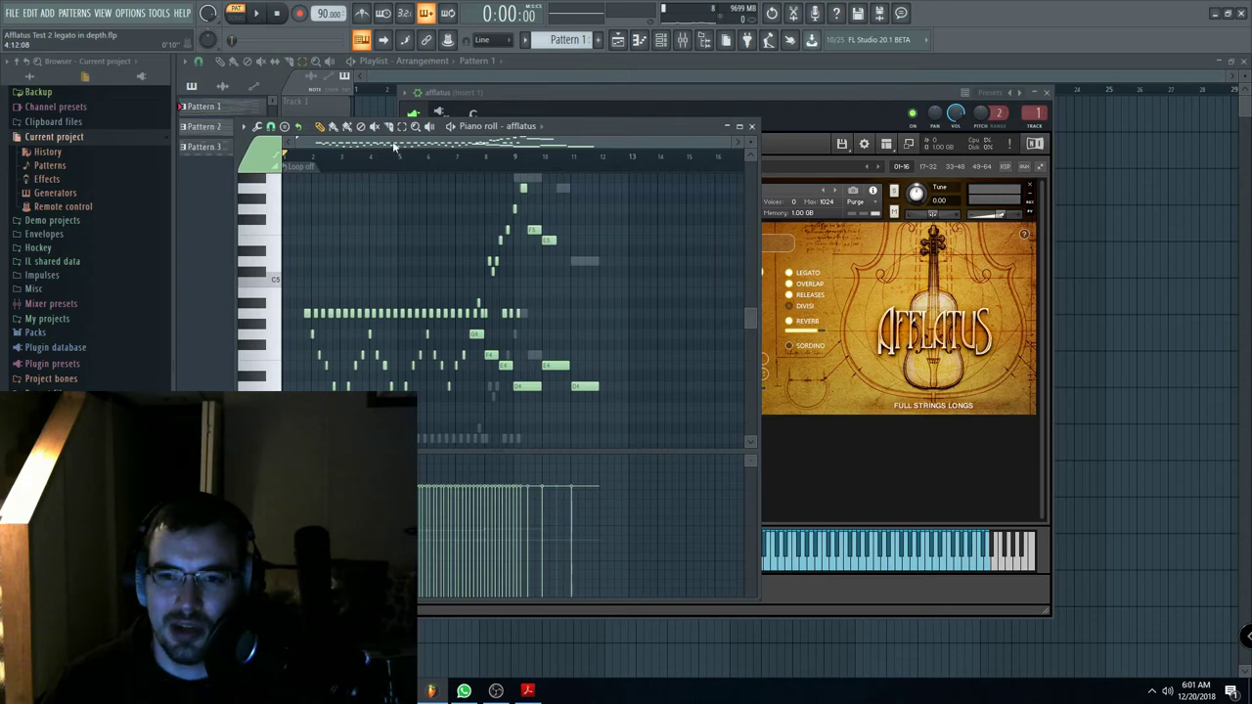
pyautogui.scroll(2, 347, 213)
pyautogui.press('space')
pyautogui.moveTo(580, 124); pyautogui.dragTo(732, 110)
pyautogui.click(291, 195)
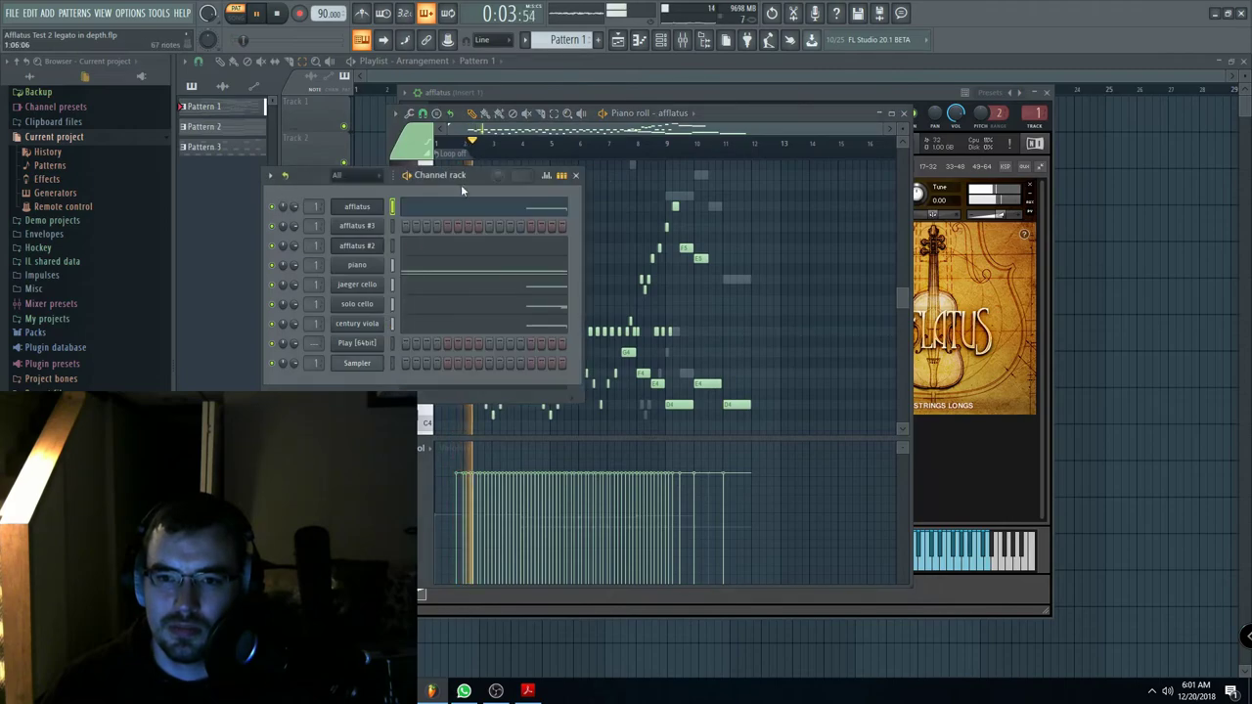
# Step: Open the jaeger cello instrument and mute the jaeger cello and solo cello channels during playback
pyautogui.click(348, 285)
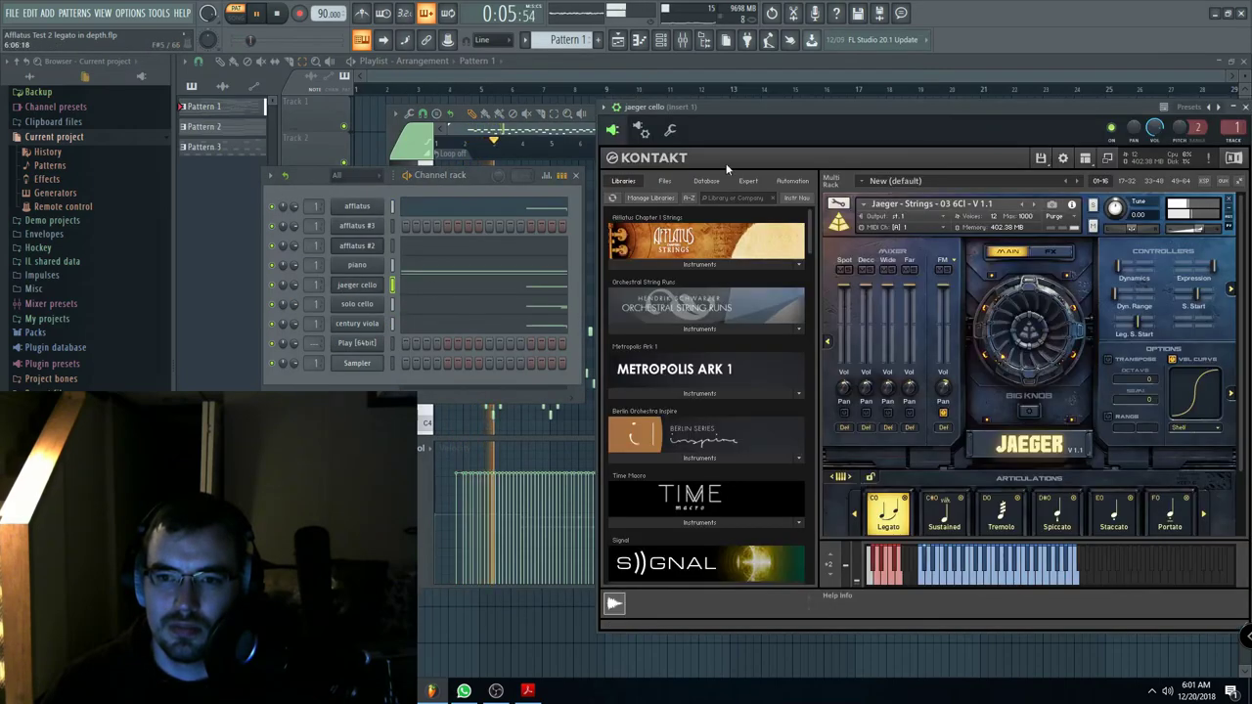
pyautogui.moveTo(795, 122); pyautogui.dragTo(575, 94)
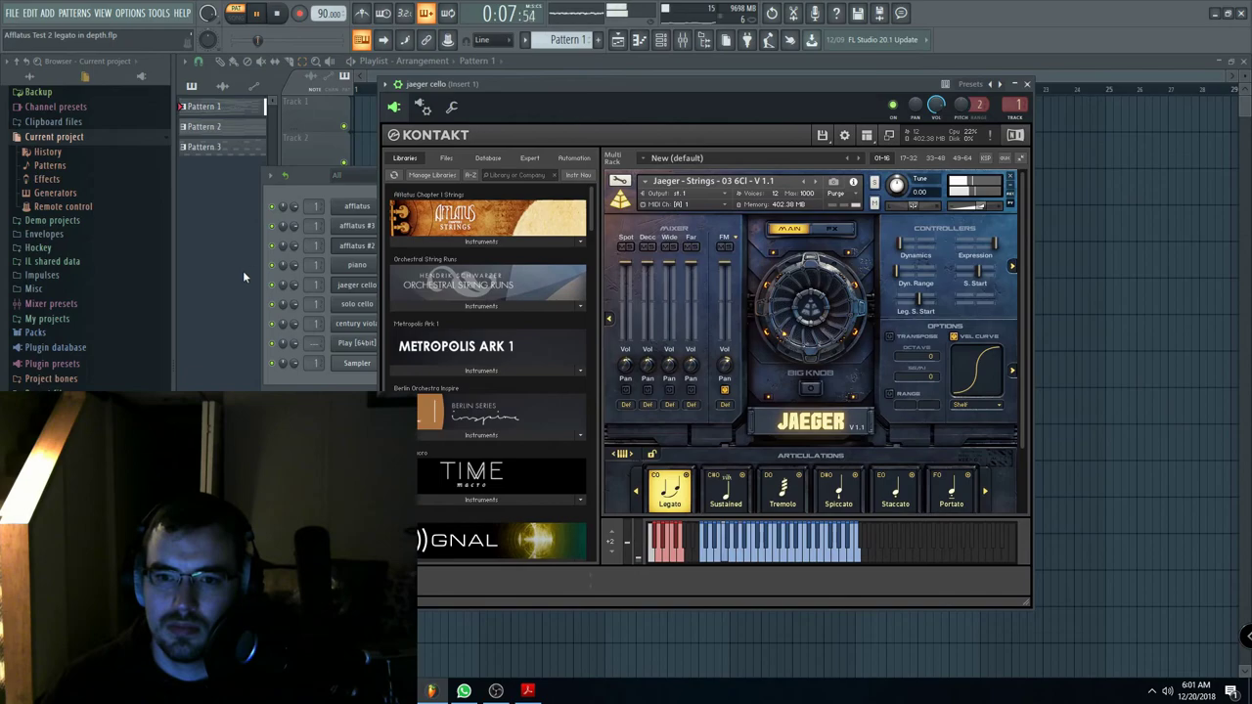
pyautogui.click(272, 284)
pyautogui.click(272, 305)
pyautogui.moveTo(476, 180); pyautogui.dragTo(471, 184)
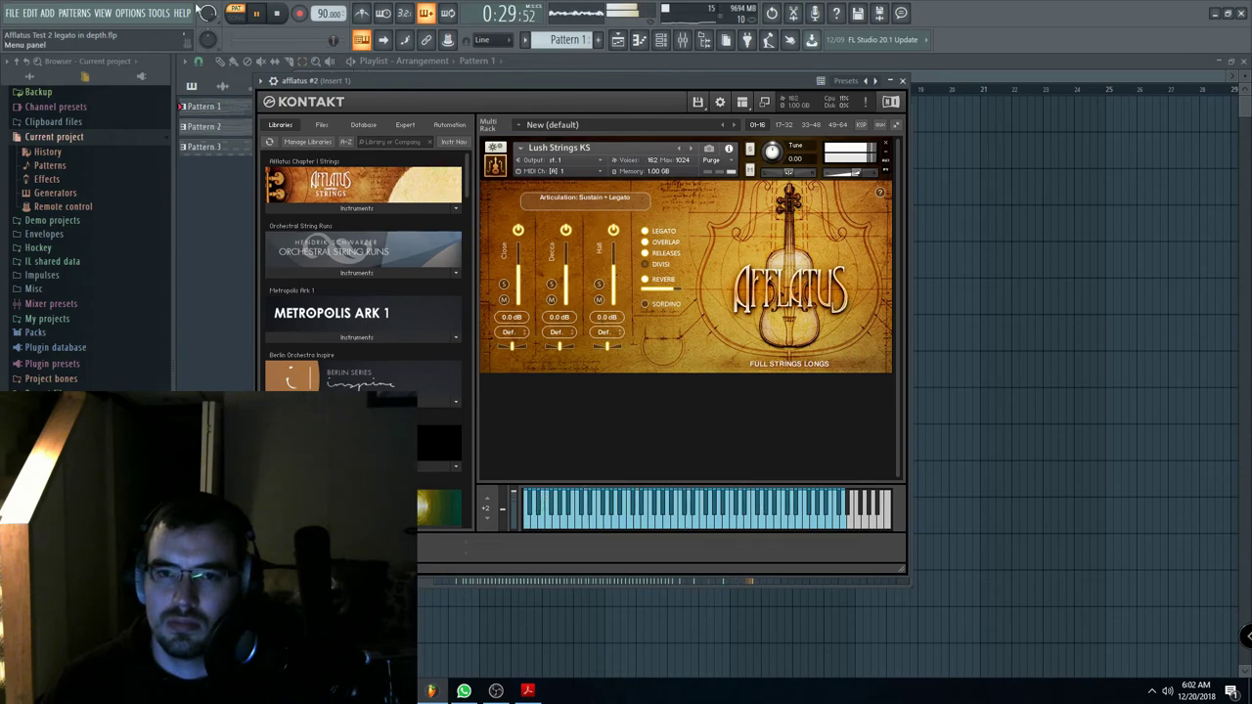
# Step: Stop the pattern, move the afflatus #2 window aside, and bring the Channel rack to the front
pyautogui.click(278, 13)
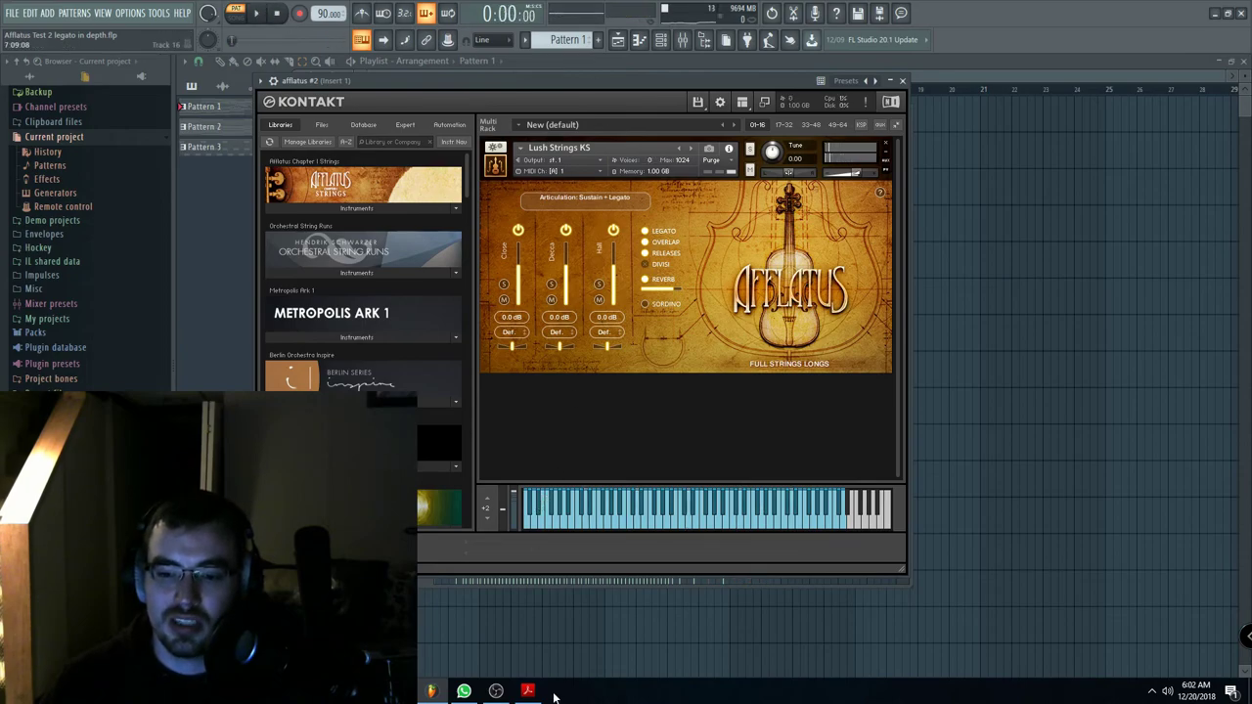
pyautogui.moveTo(578, 84); pyautogui.dragTo(715, 115)
pyautogui.click(276, 283)
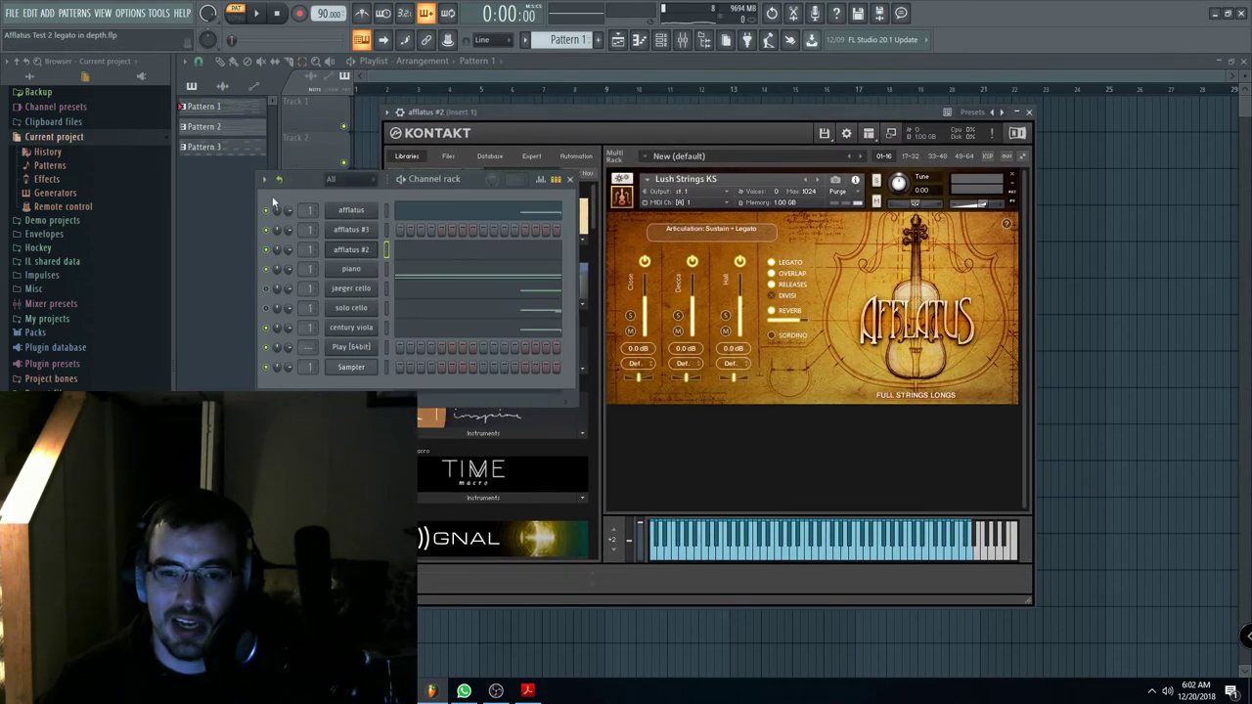
# Step: Move the Channel rack next to the browser, open the afflatus channel's Kontakt instrument, and position its window beside the rack
pyautogui.moveTo(476, 177); pyautogui.dragTo(447, 187)
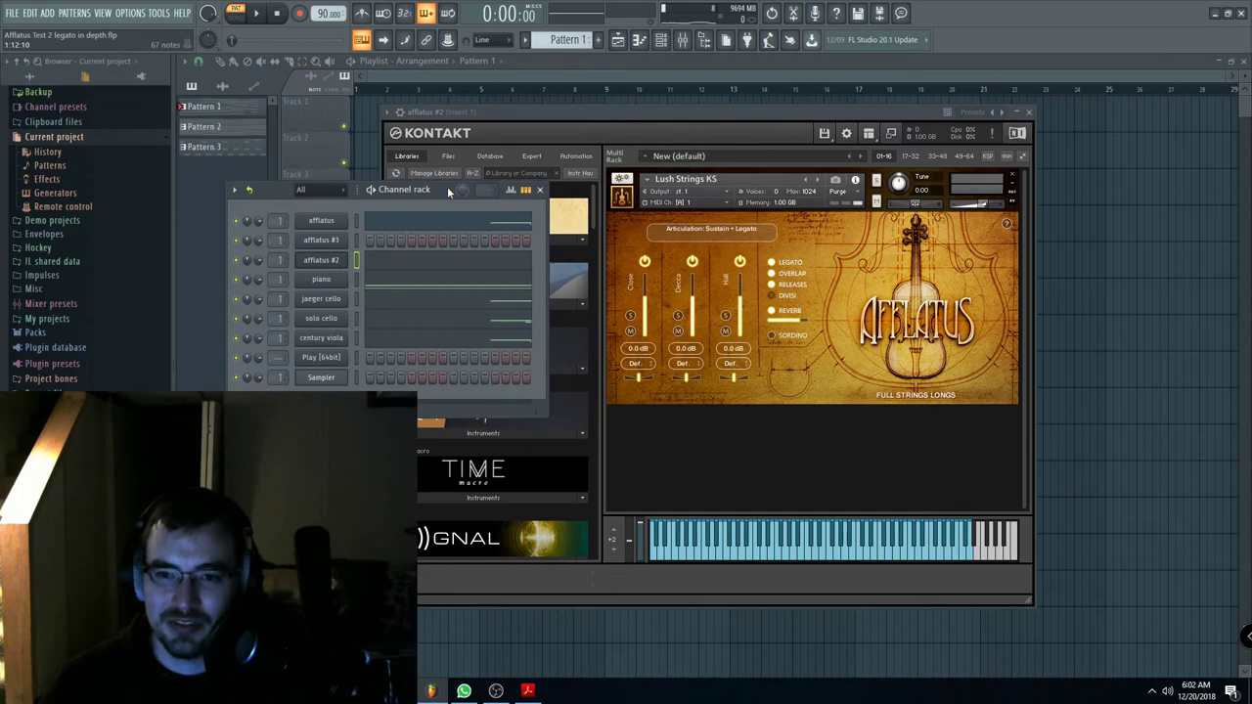
pyautogui.moveTo(447, 187); pyautogui.dragTo(384, 149)
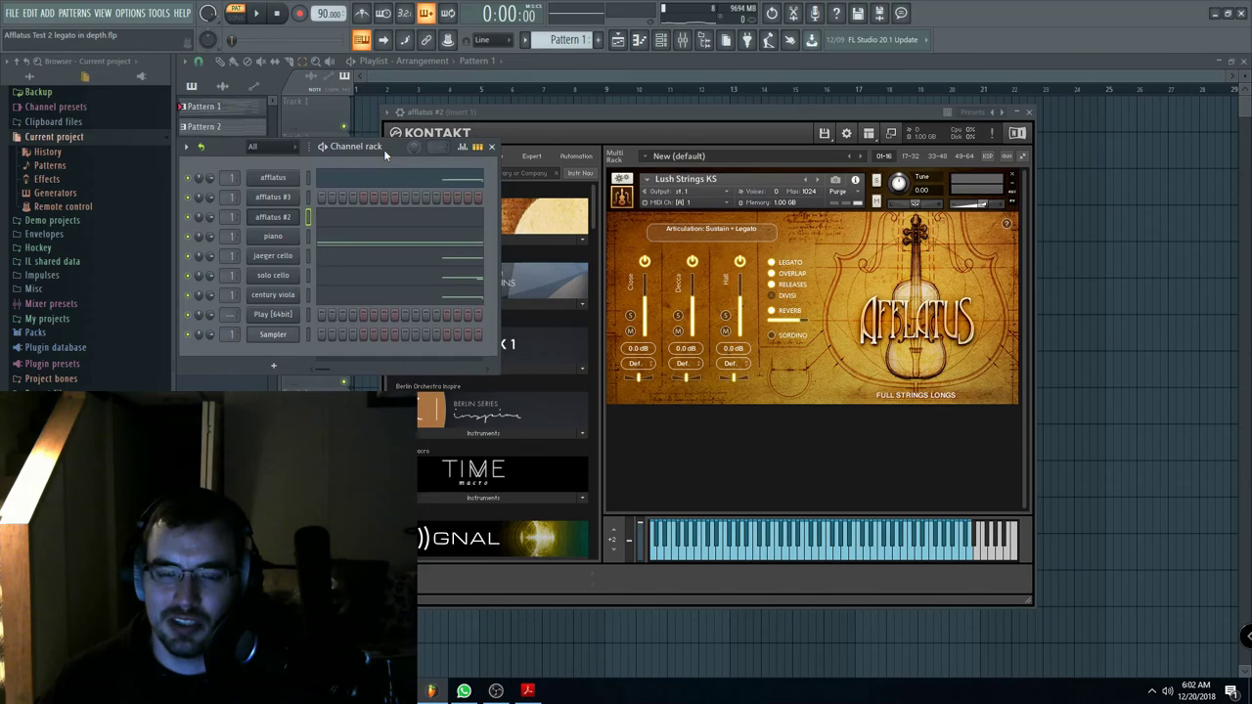
pyautogui.click(273, 178)
pyautogui.moveTo(566, 88); pyautogui.dragTo(577, 115)
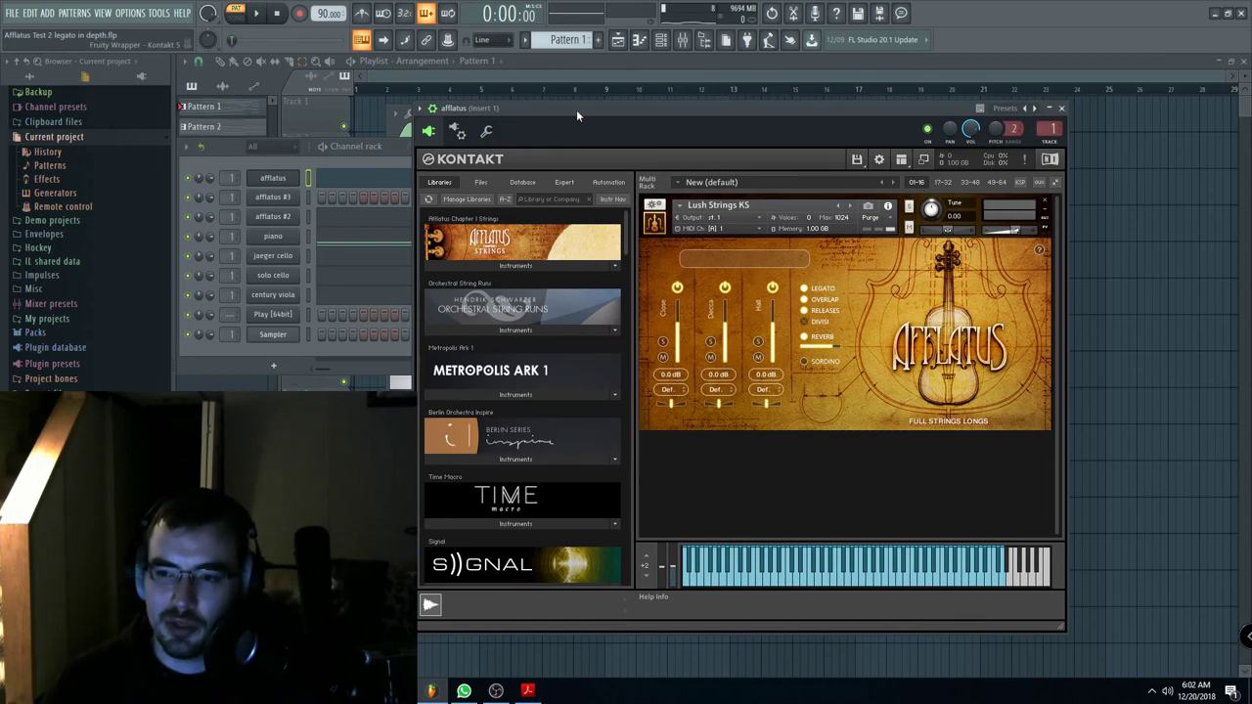
pyautogui.moveTo(577, 116)
pyautogui.mouseDown()
pyautogui.moveTo(554, 121)
pyautogui.moveTo(566, 116)
pyautogui.mouseUp()
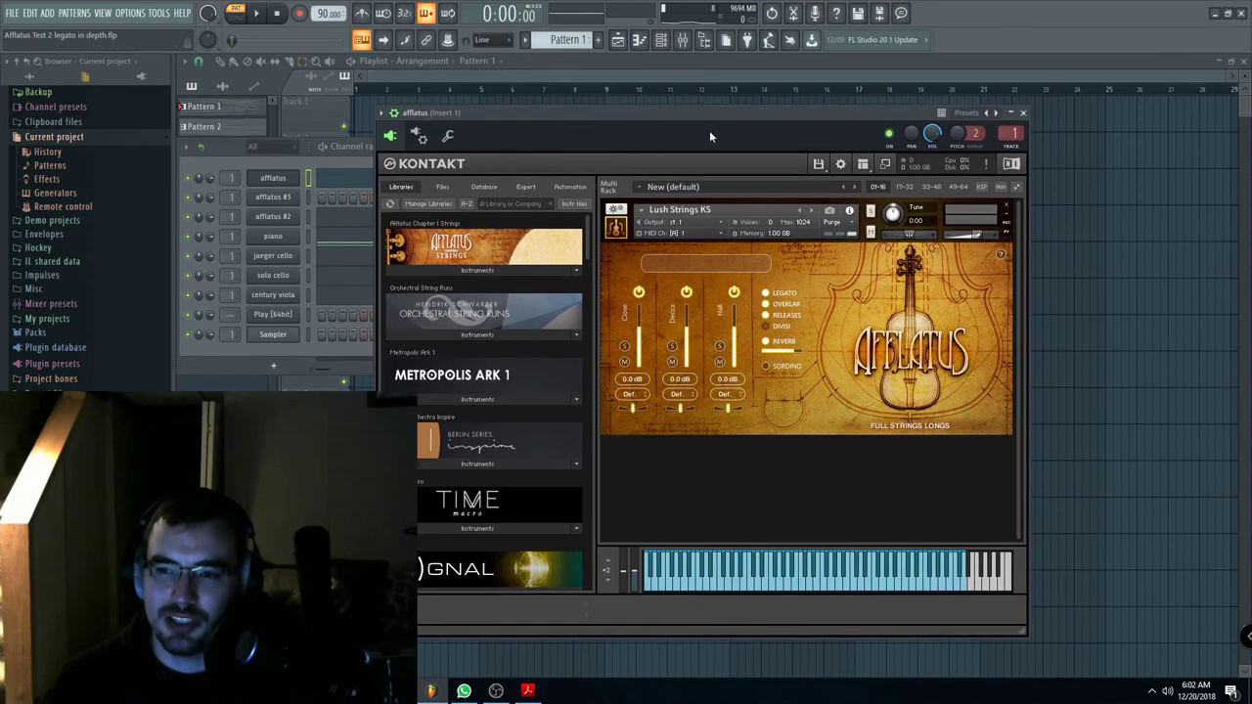
pyautogui.moveTo(695, 114); pyautogui.dragTo(669, 109)
# Step: Expand the Afflatus Chapter 1 Strings instruments, open the 0. Ensembles folder, and look through its patches
pyautogui.click(451, 267)
pyautogui.doubleClick(396, 284)
pyautogui.doubleClick(401, 284)
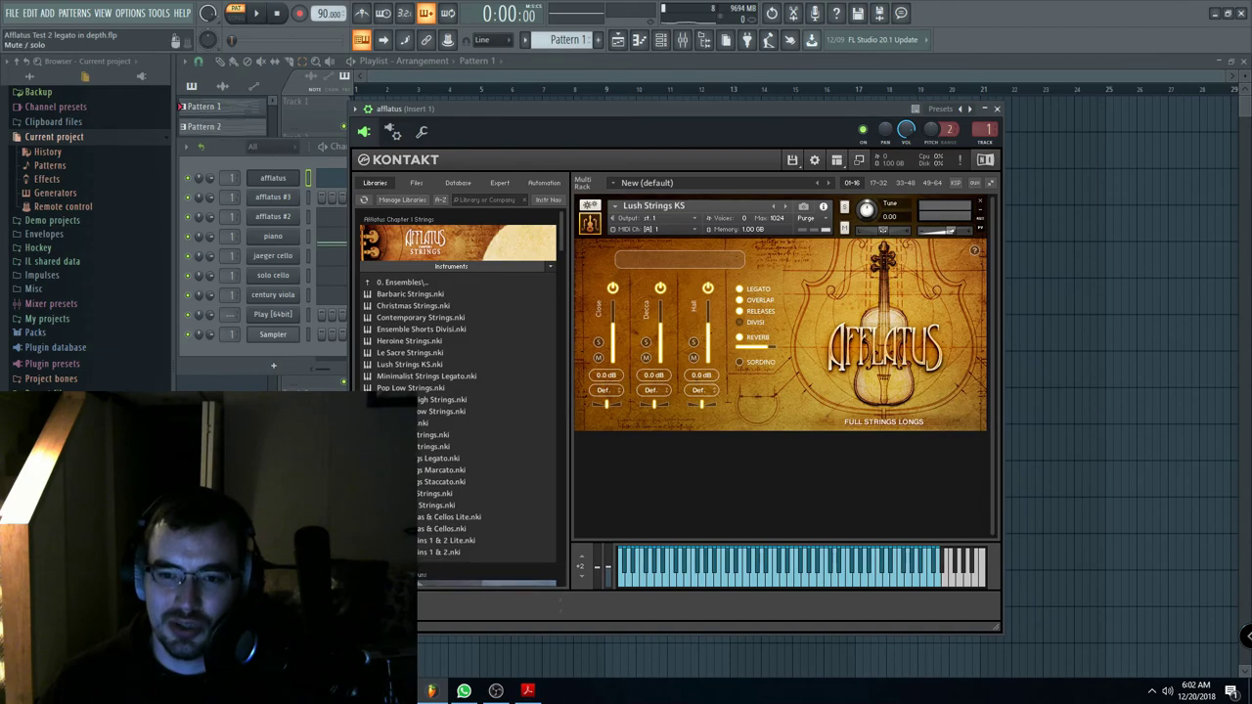
pyautogui.moveTo(593, 131); pyautogui.dragTo(584, 129)
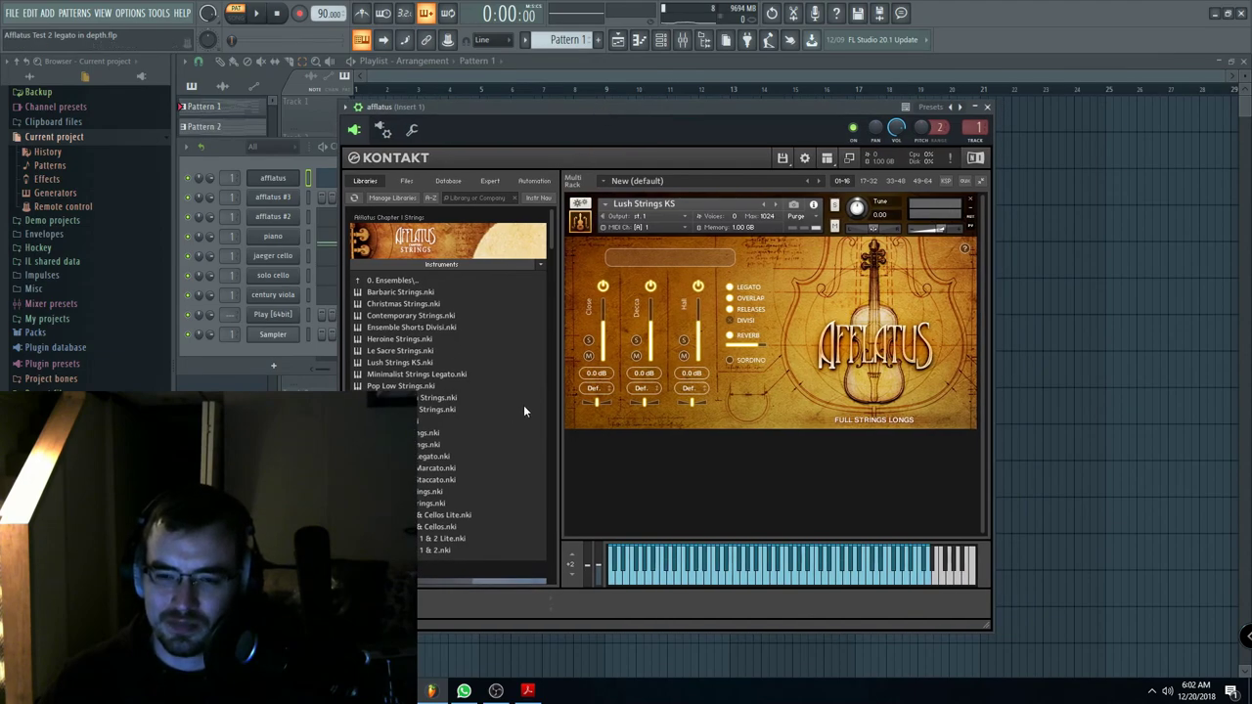
pyautogui.scroll(-2, 552, 234)
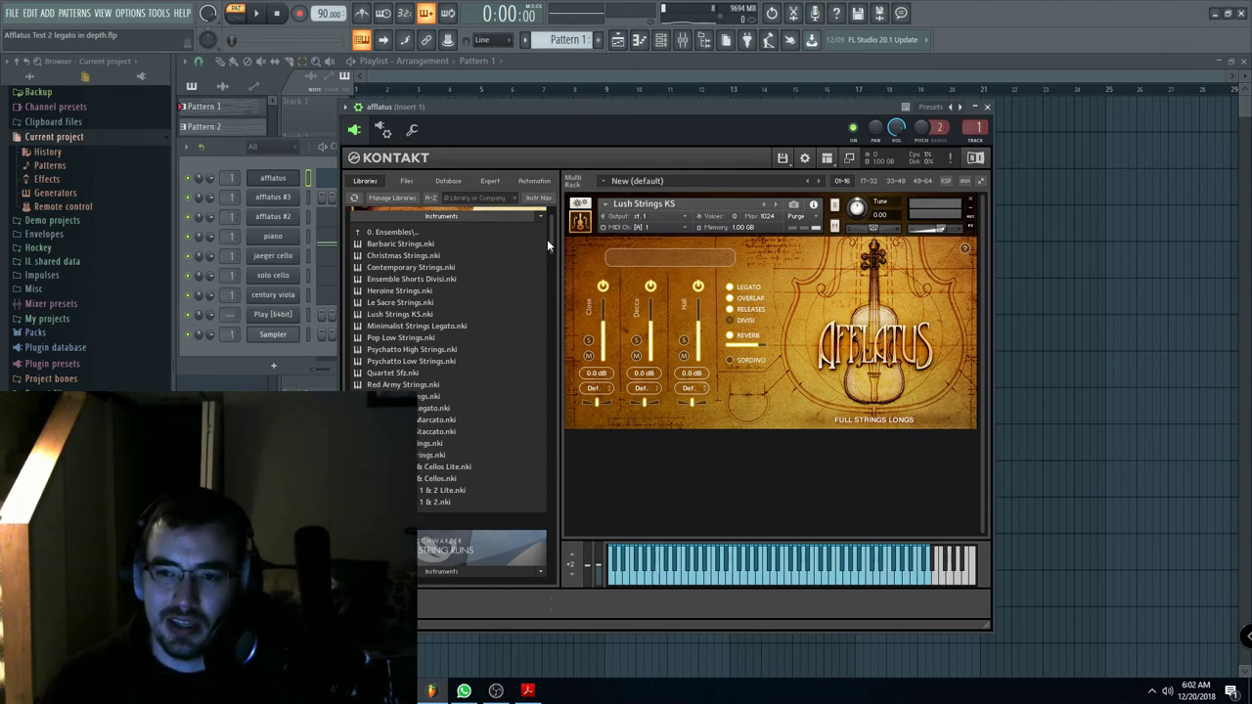
pyautogui.scroll(2, 550, 245)
pyautogui.moveTo(538, 113)
pyautogui.mouseDown()
pyautogui.moveTo(511, 128)
pyautogui.moveTo(521, 121)
pyautogui.mouseUp()
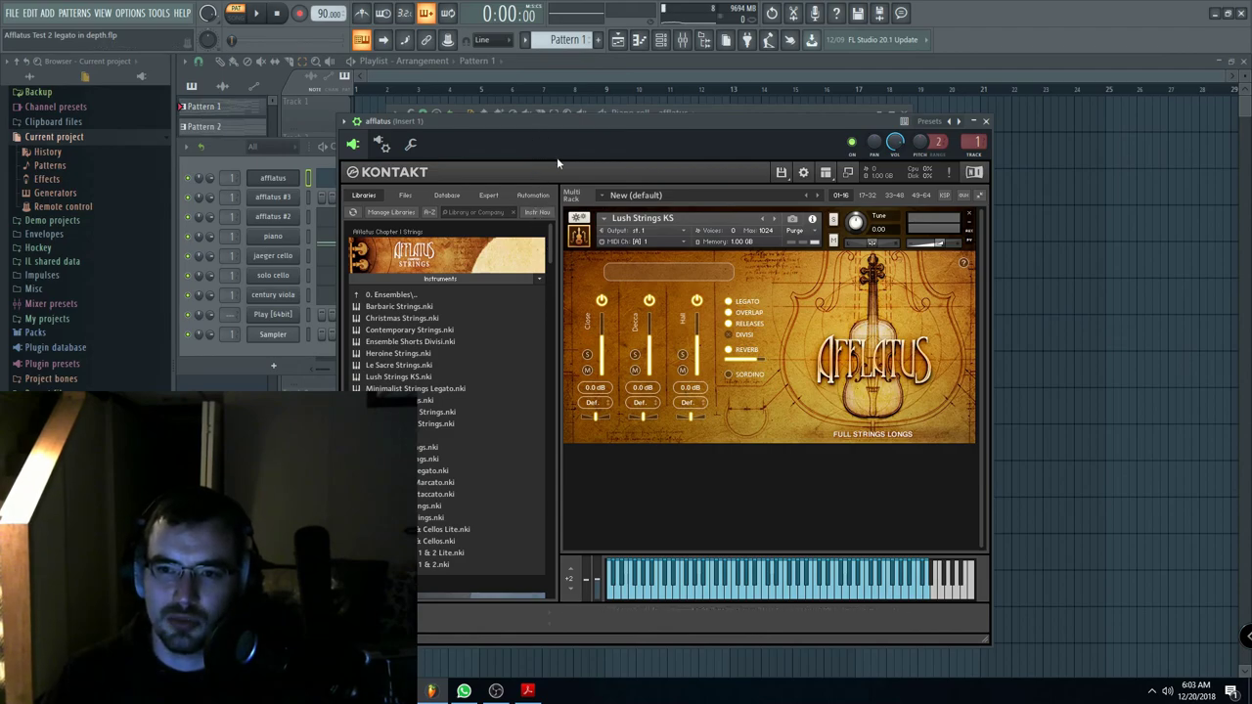
pyautogui.moveTo(564, 128); pyautogui.dragTo(582, 98)
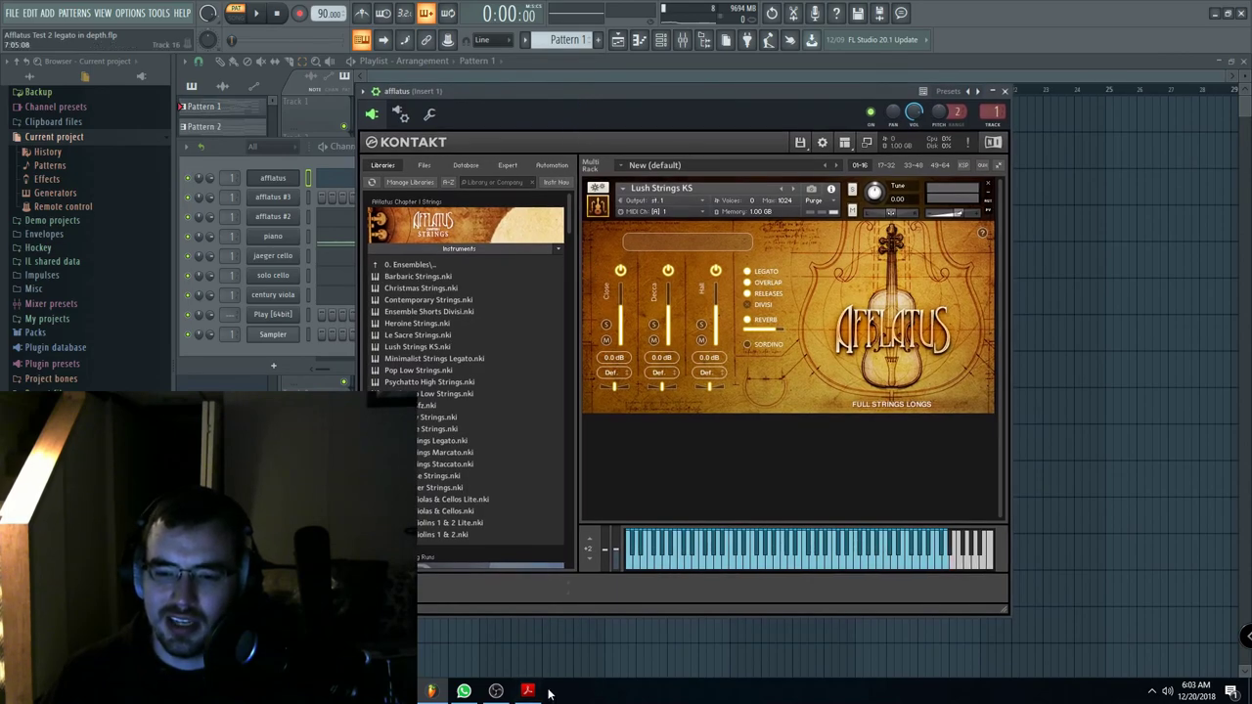
# Step: Open the jaeger cello channel's instrument and arrange its window beside the Channel rack, with the rack brought to the front
pyautogui.click(202, 174)
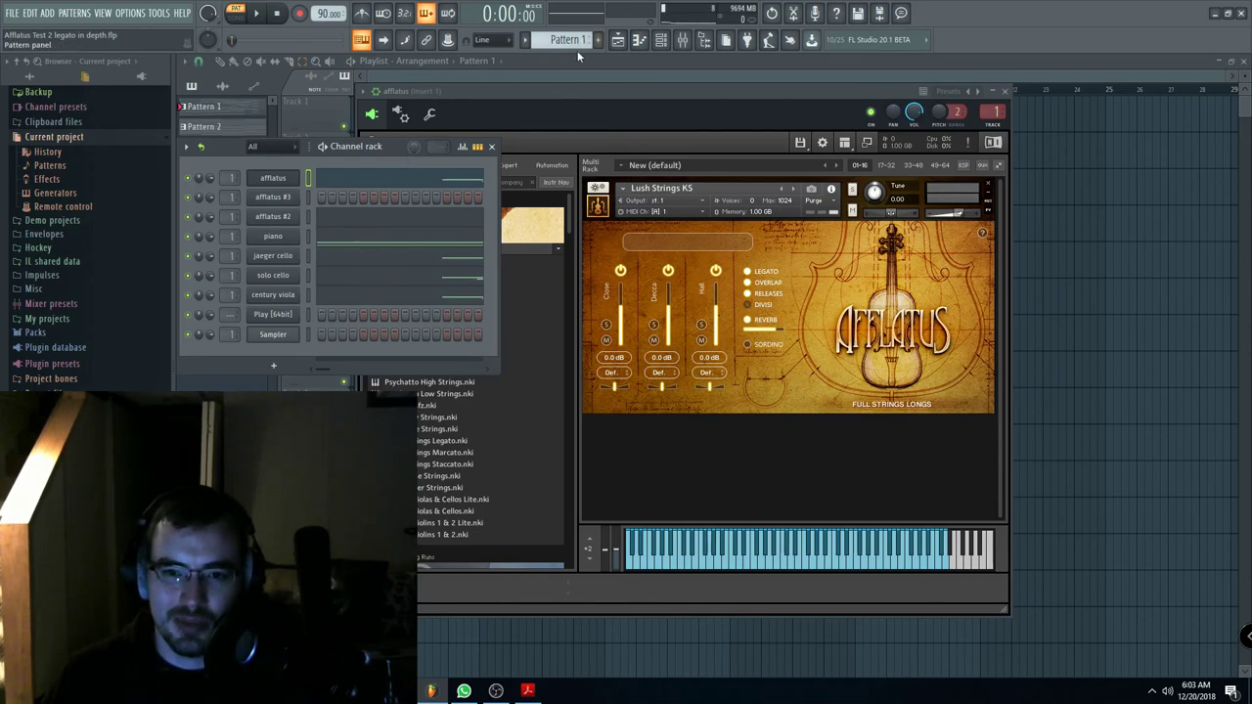
pyautogui.click(294, 258)
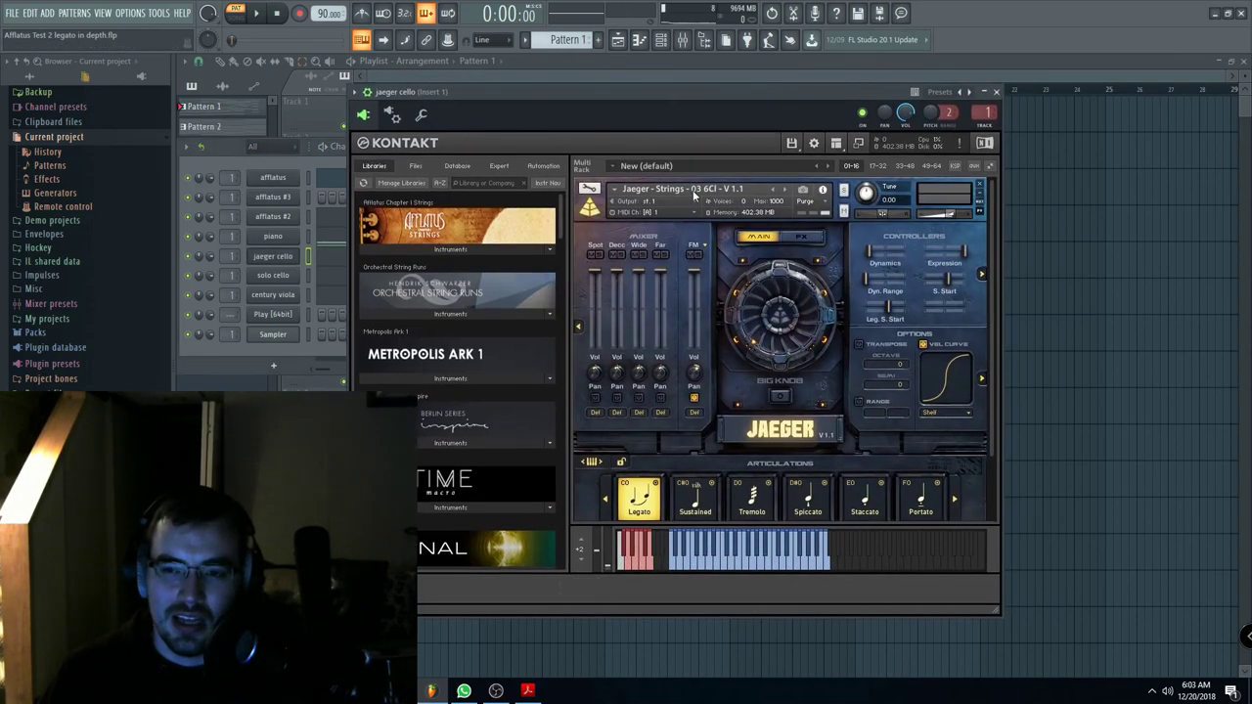
pyautogui.moveTo(664, 96); pyautogui.dragTo(648, 147)
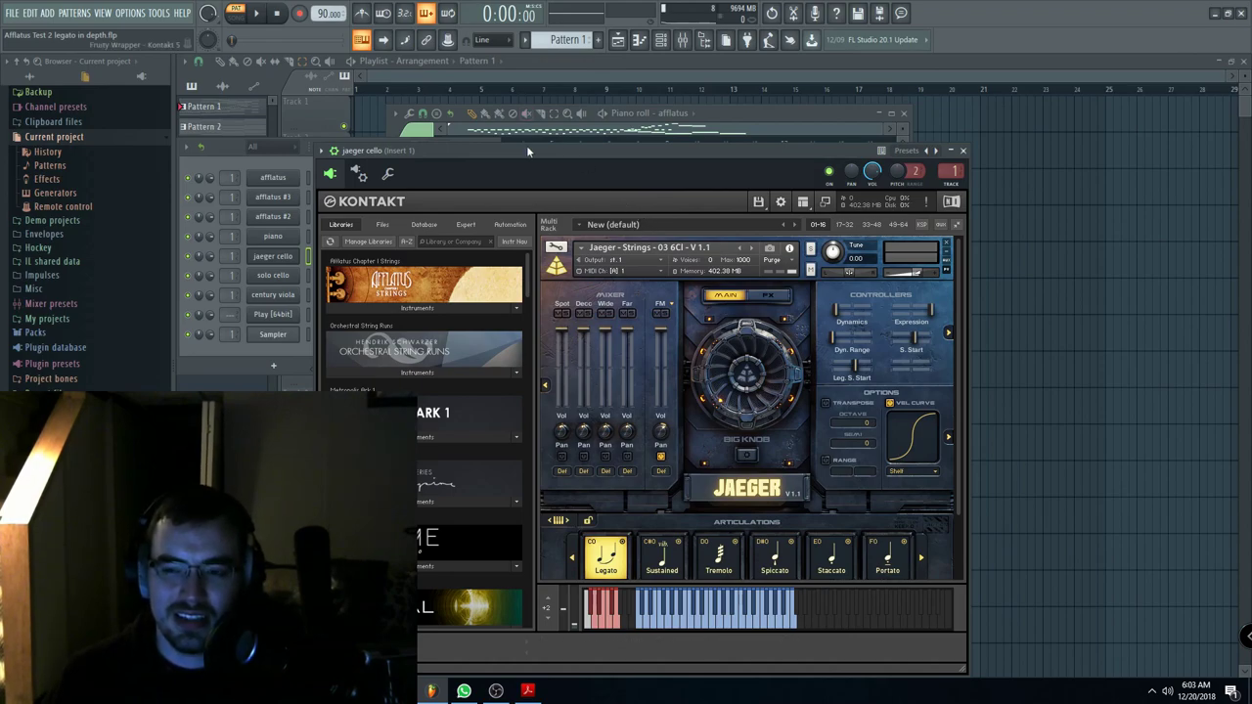
pyautogui.moveTo(528, 151); pyautogui.dragTo(826, 107)
pyautogui.click(395, 149)
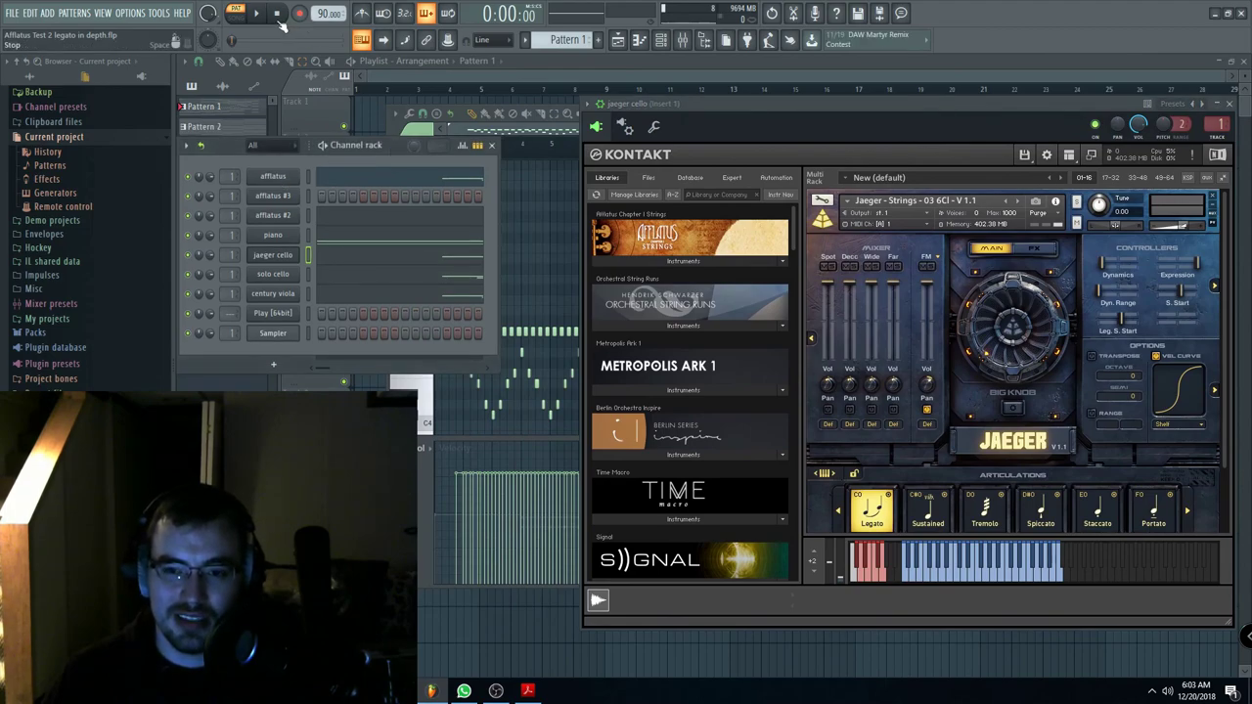
pyautogui.moveTo(743, 104); pyautogui.dragTo(676, 110)
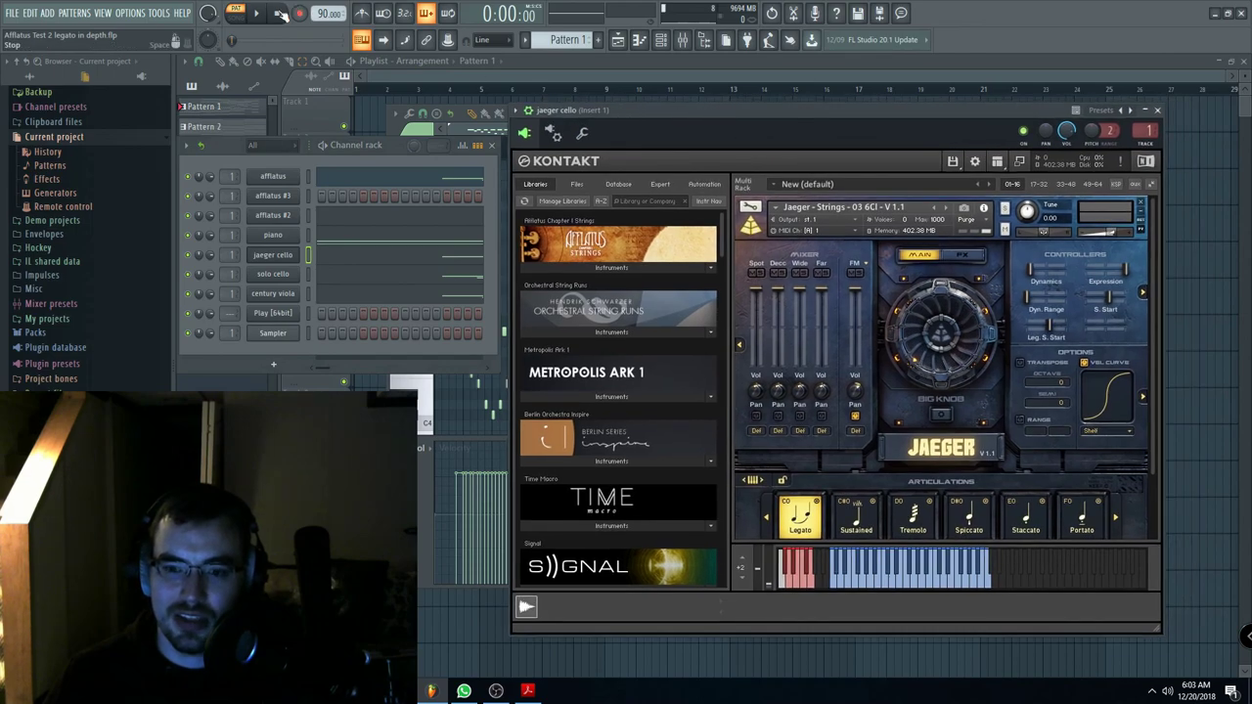
pyautogui.moveTo(496, 692)
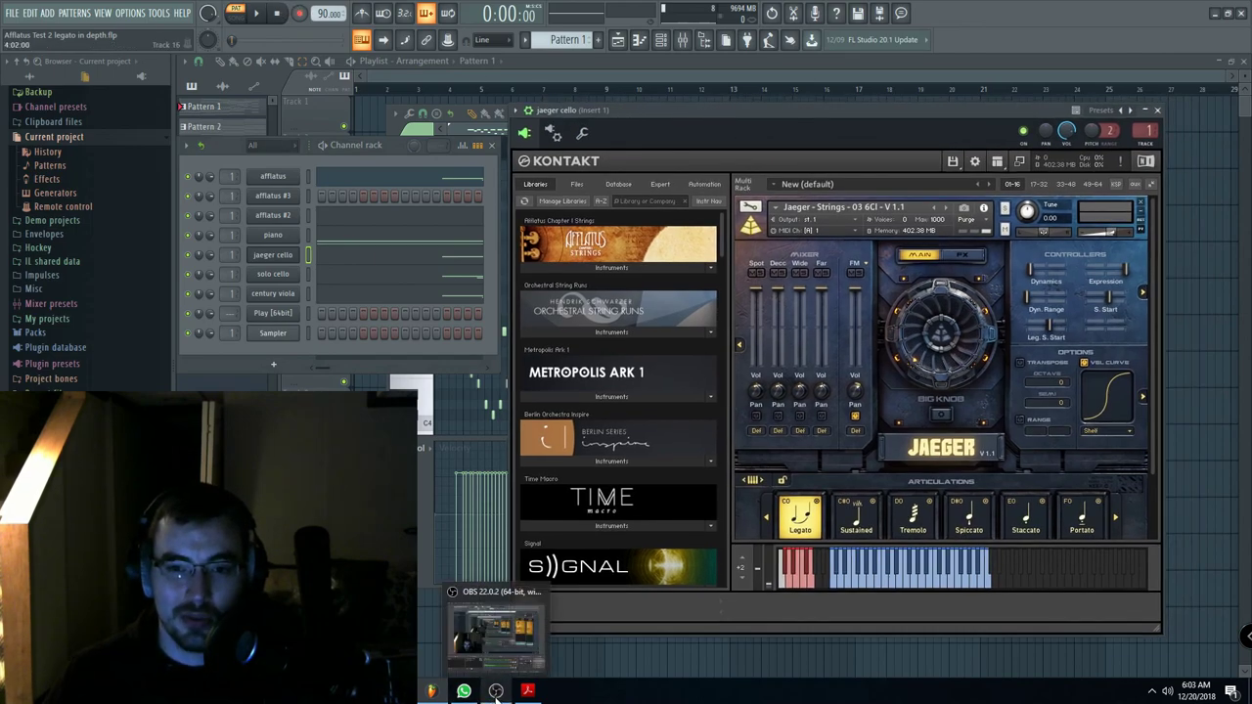